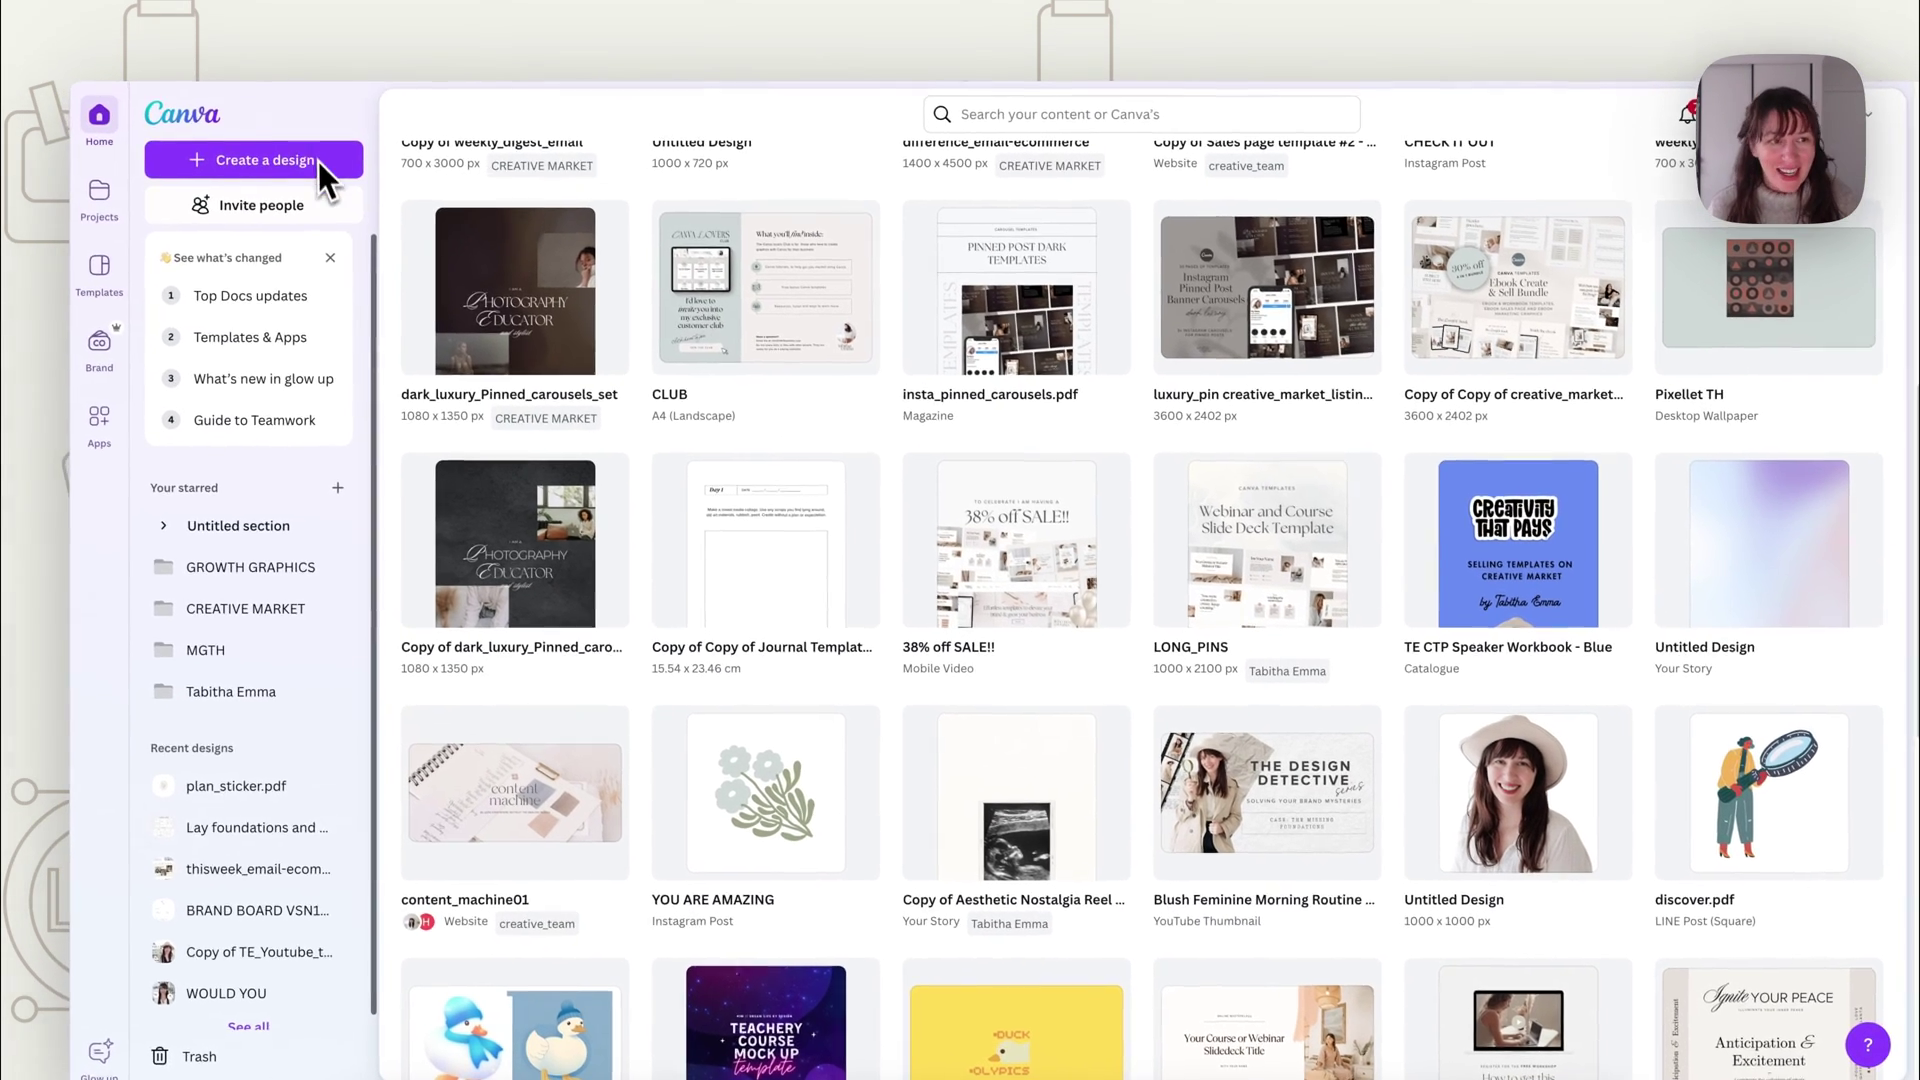
# Create a new blank Video design at 1920 × 1080 px.
pyautogui.click(304, 172)
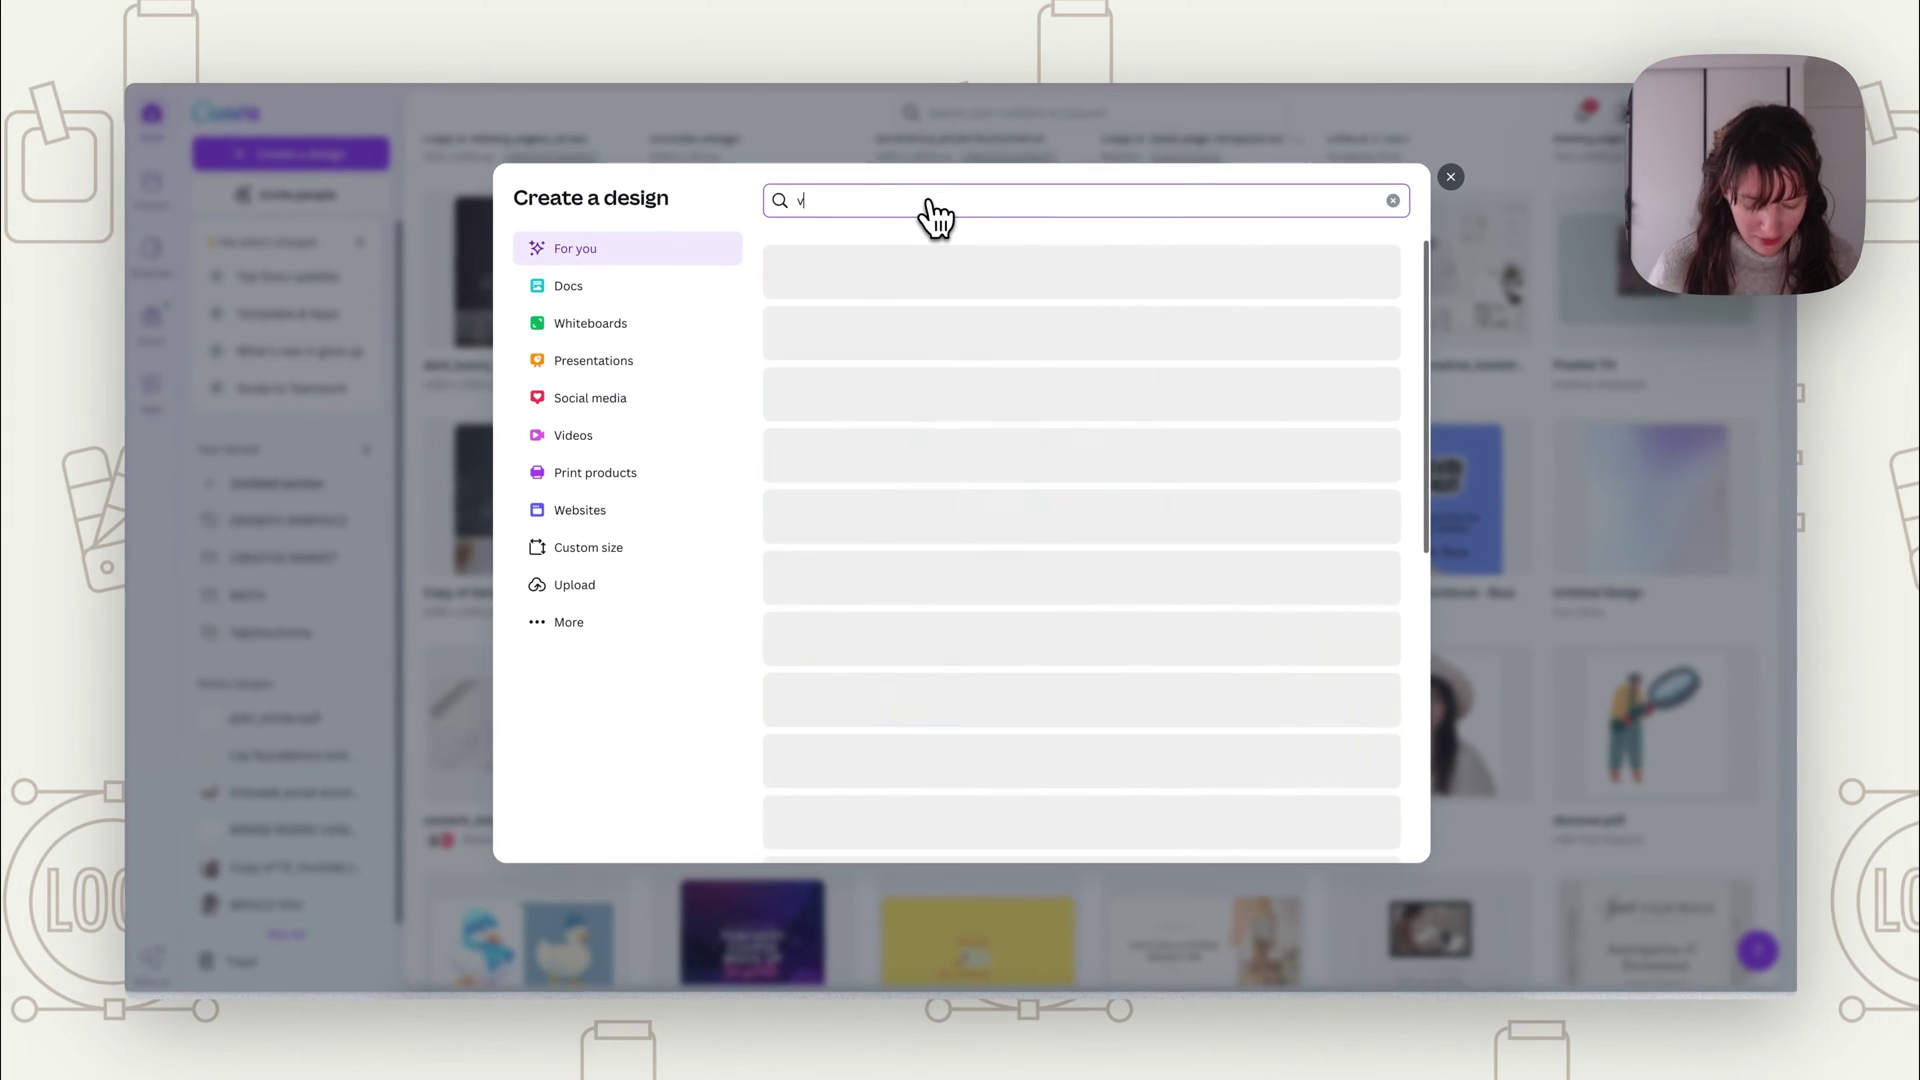
pyautogui.write('video')
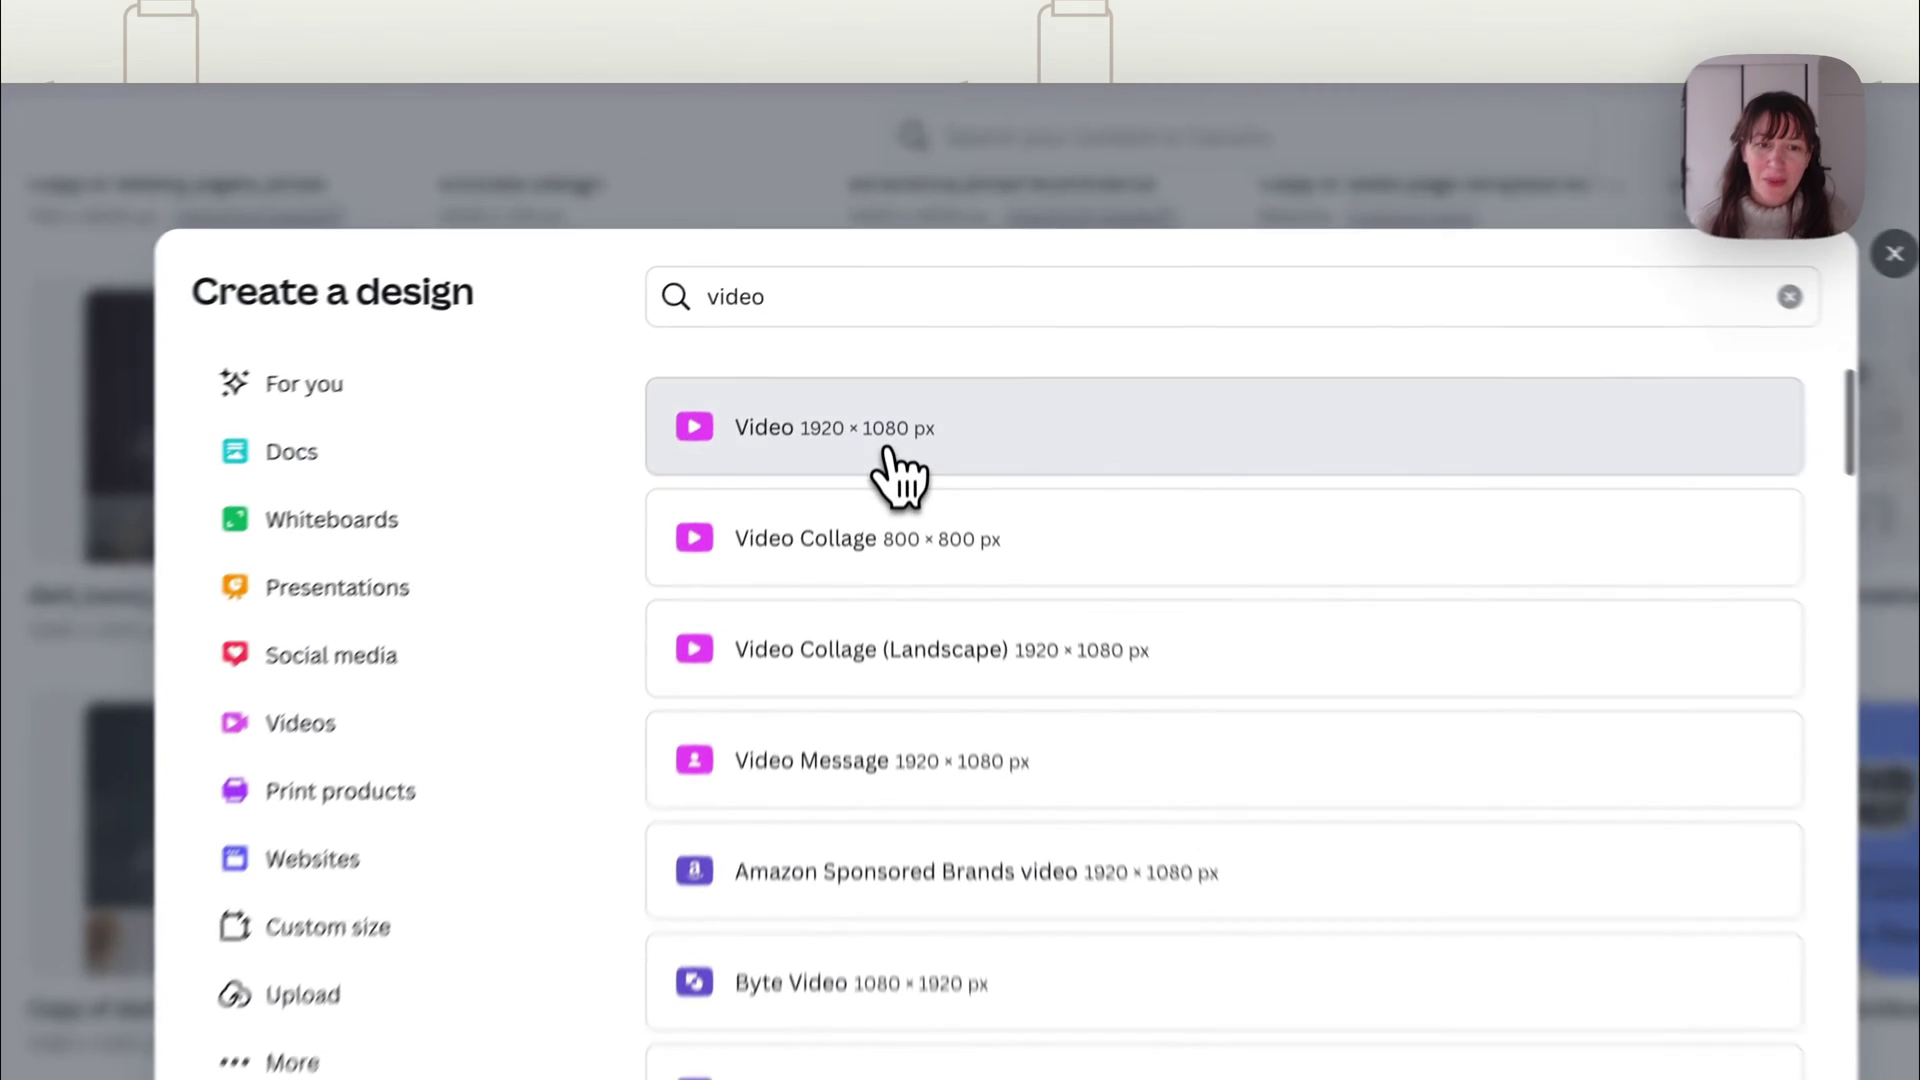
pyautogui.click(902, 296)
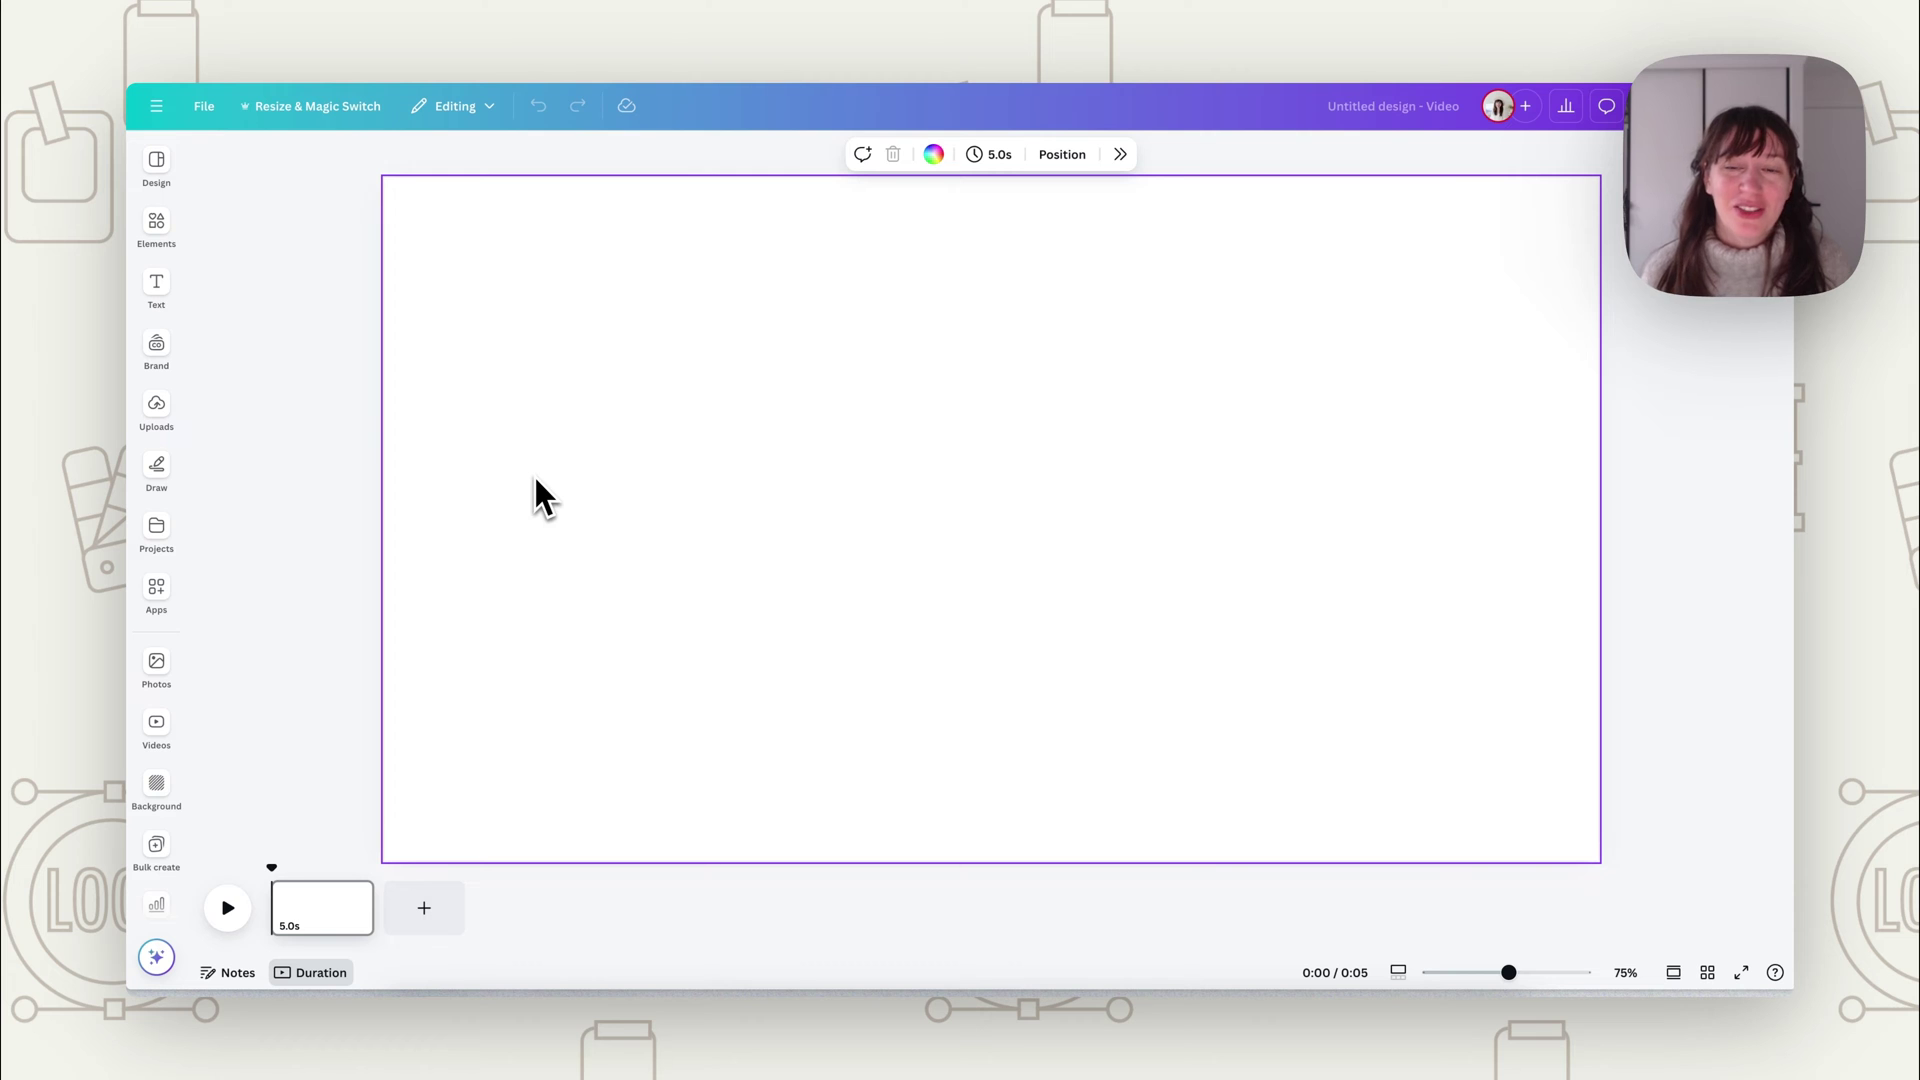
# Set the page background to Grass green after trying Lime.
pyautogui.click(932, 154)
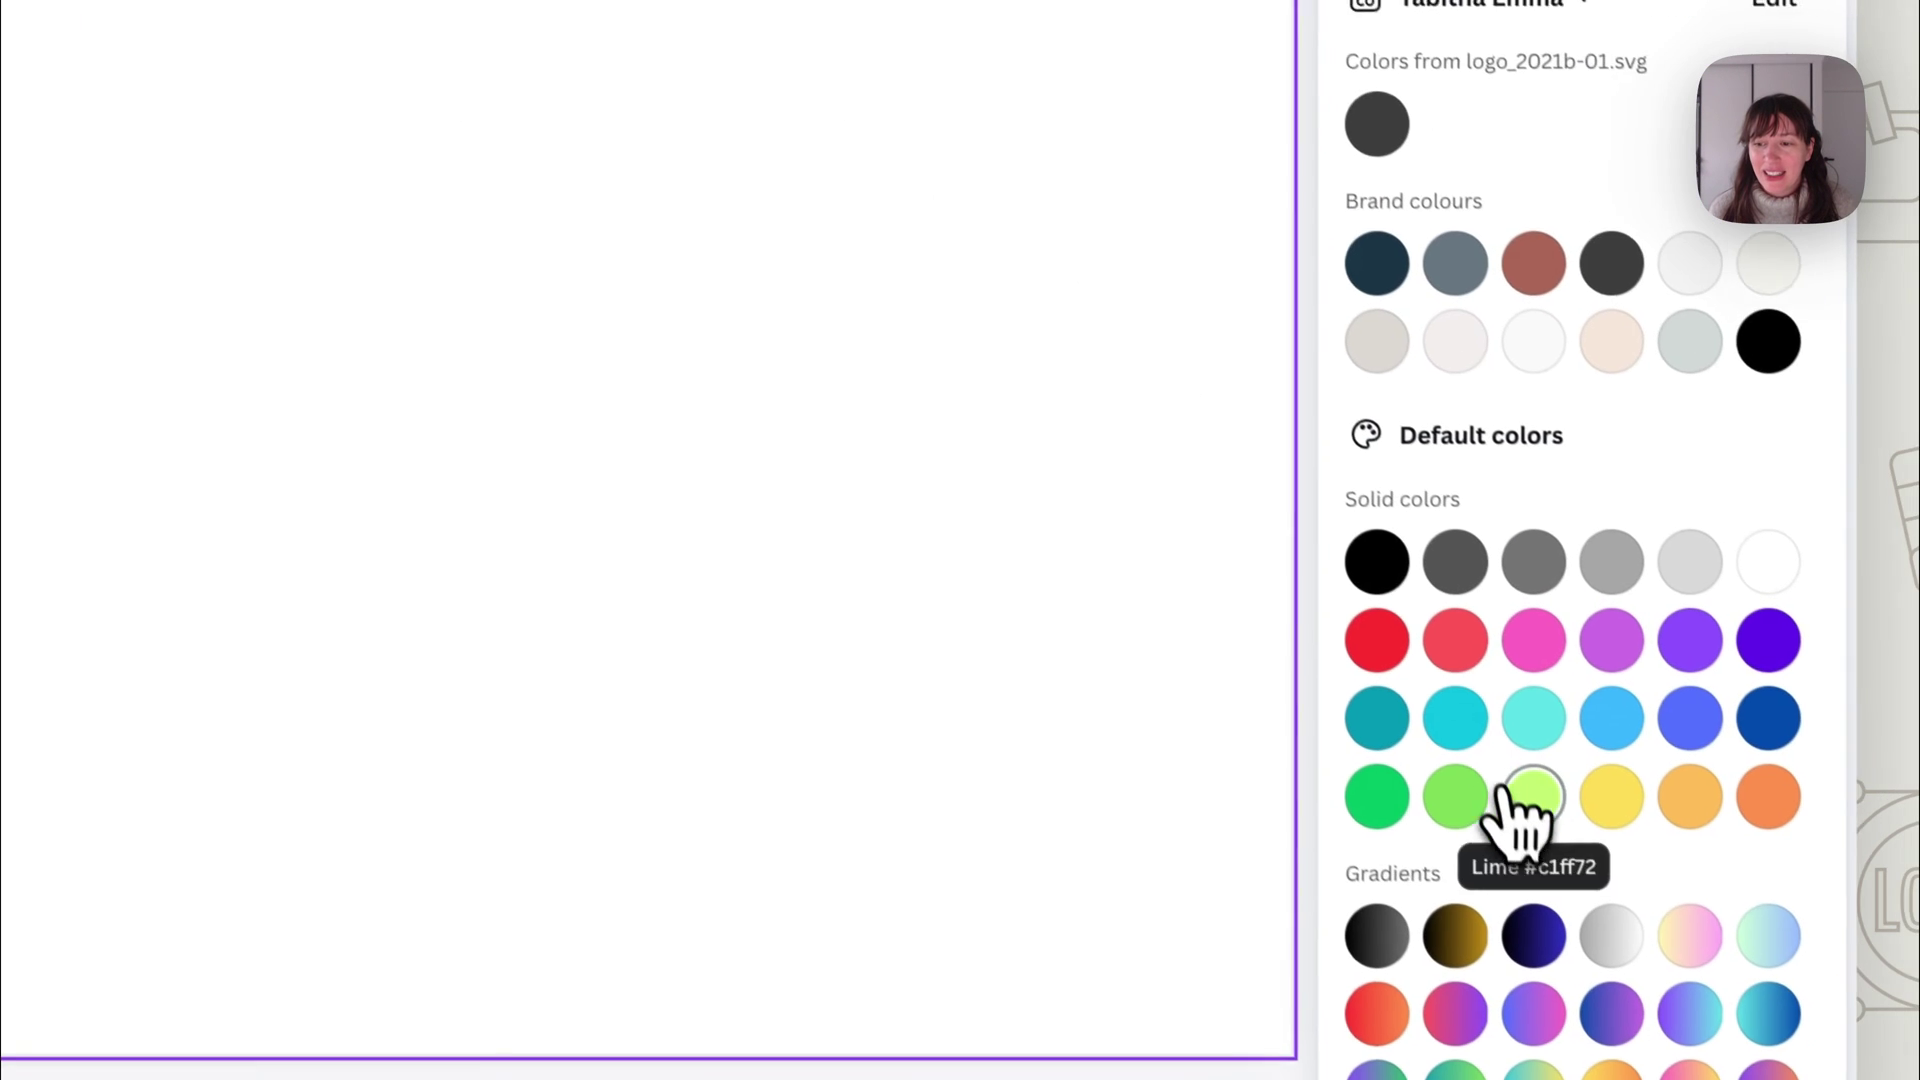
pyautogui.click(1449, 778)
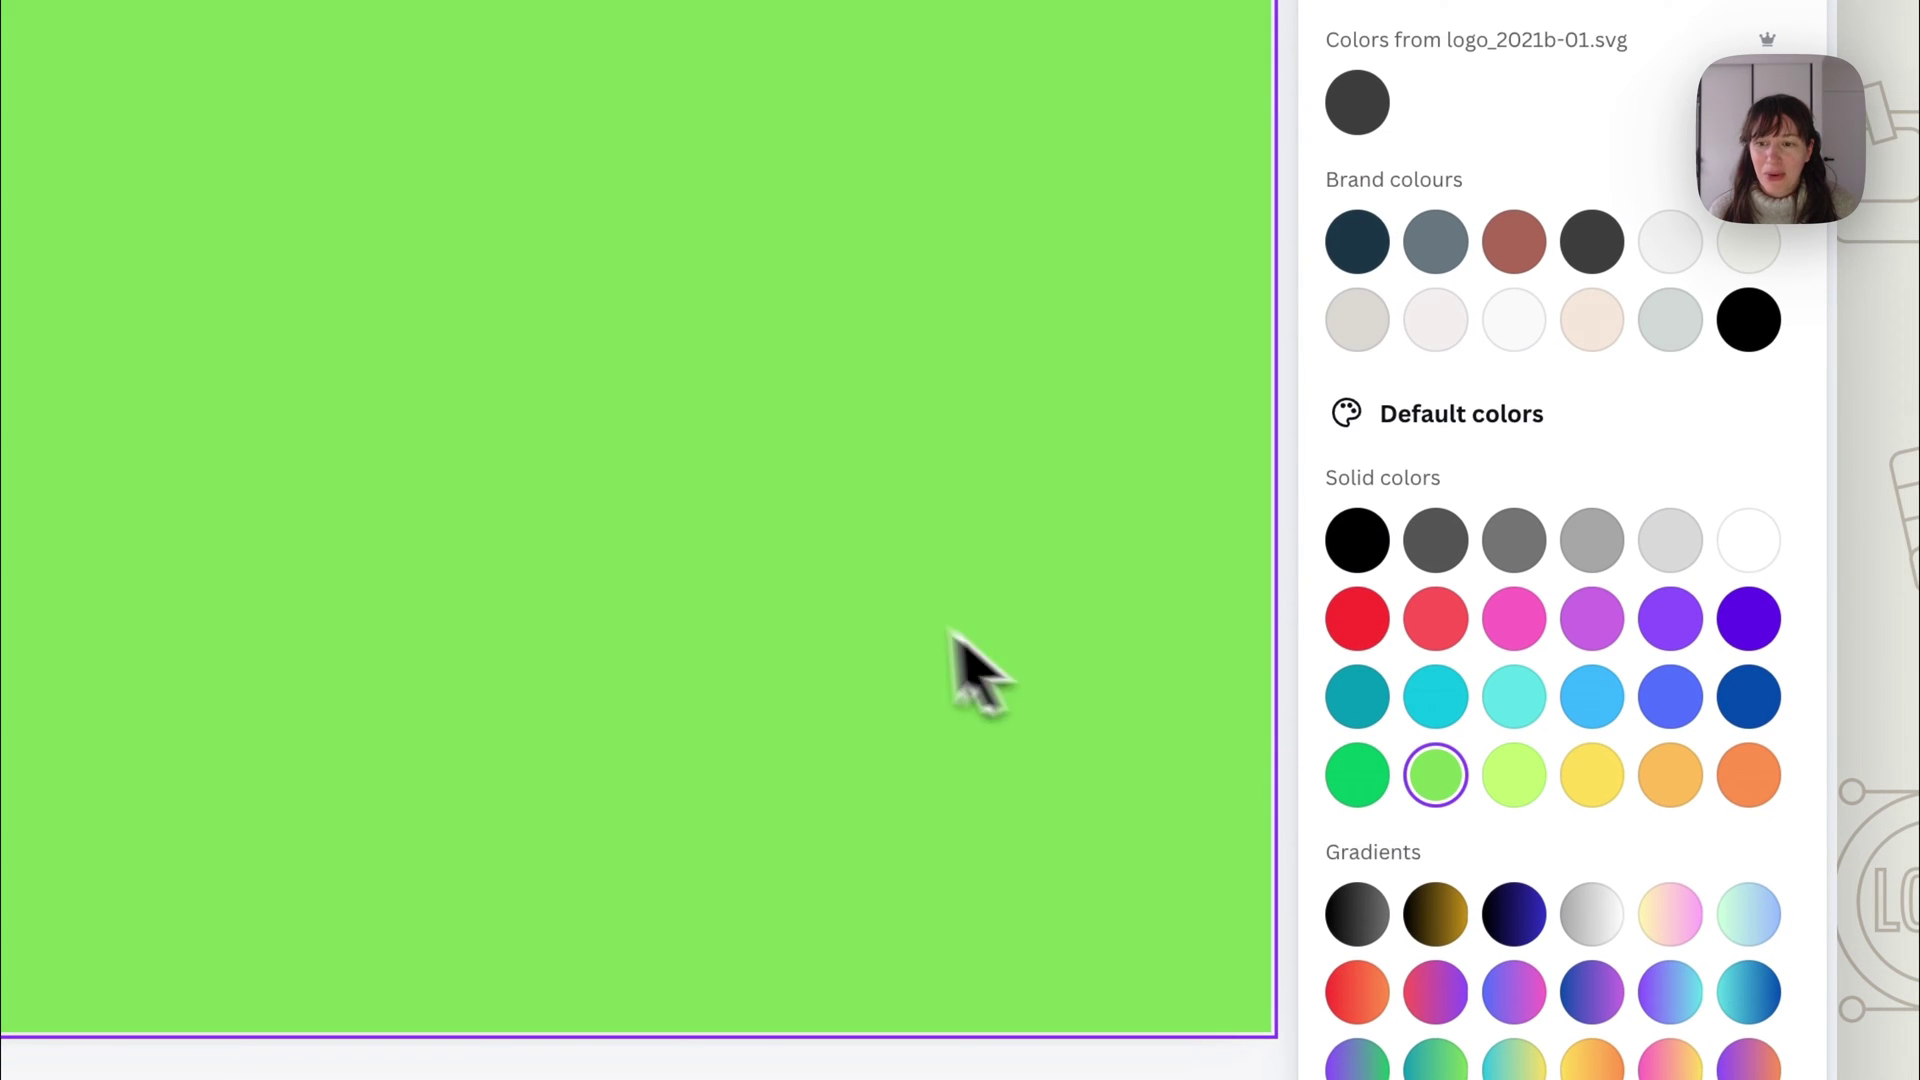
pyautogui.click(1524, 785)
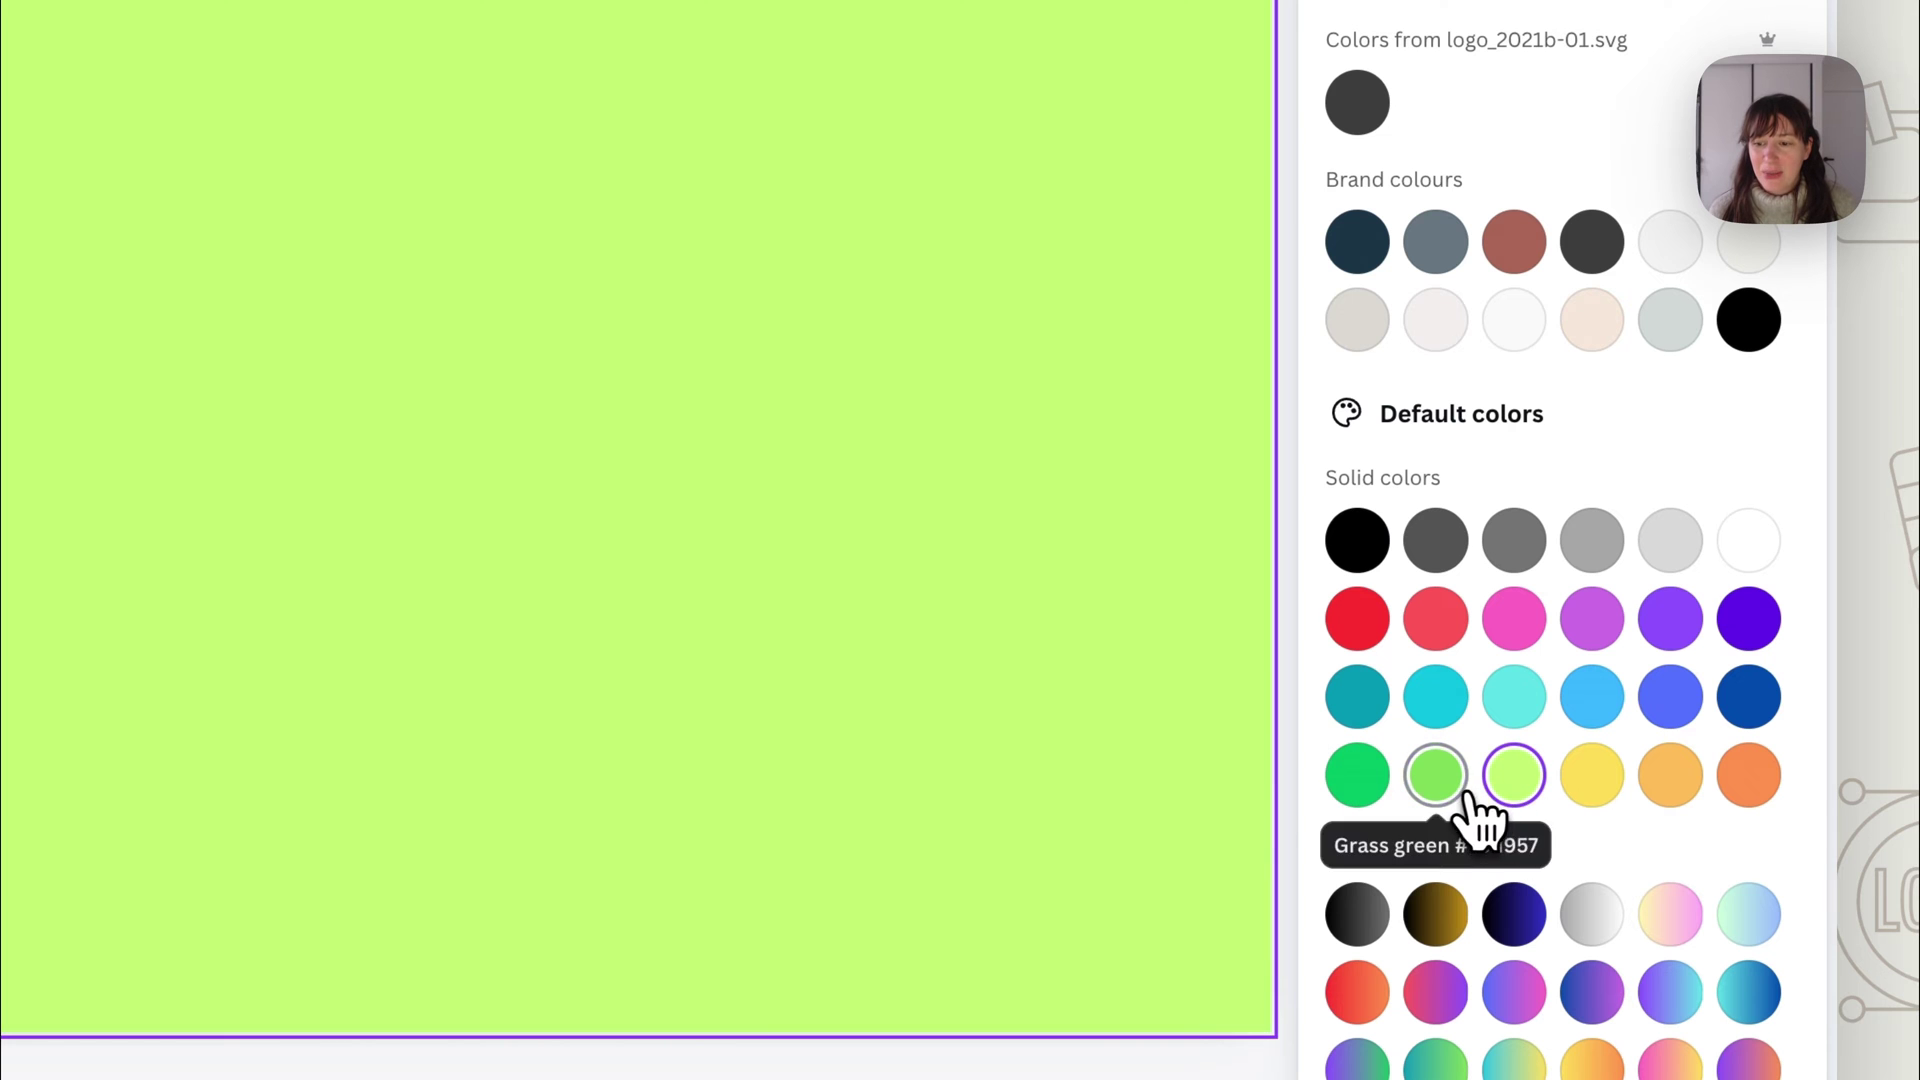
pyautogui.click(1448, 782)
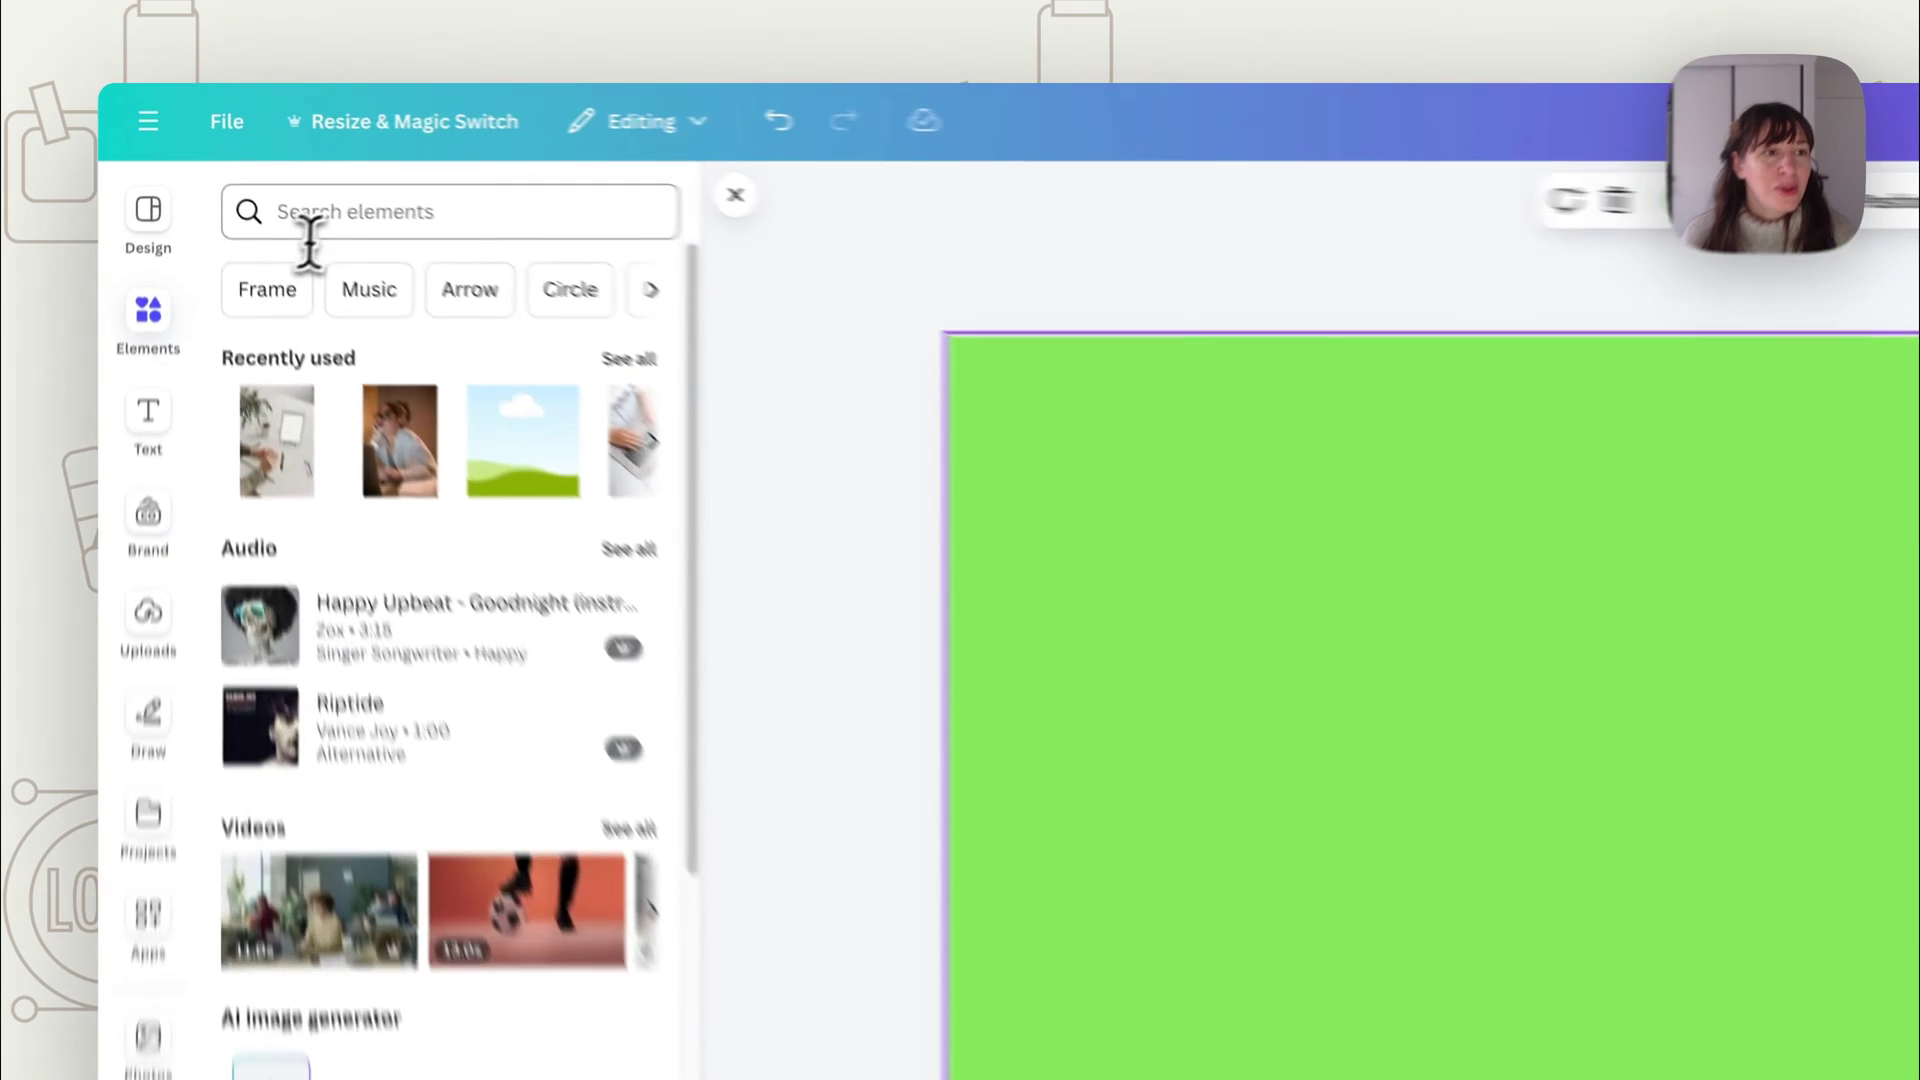
# Search the elements for "blob" and add the dusty-pink rounded rectangular blob graphic to the page.
pyautogui.click(268, 166)
pyautogui.write('blob')
pyautogui.press('Return')
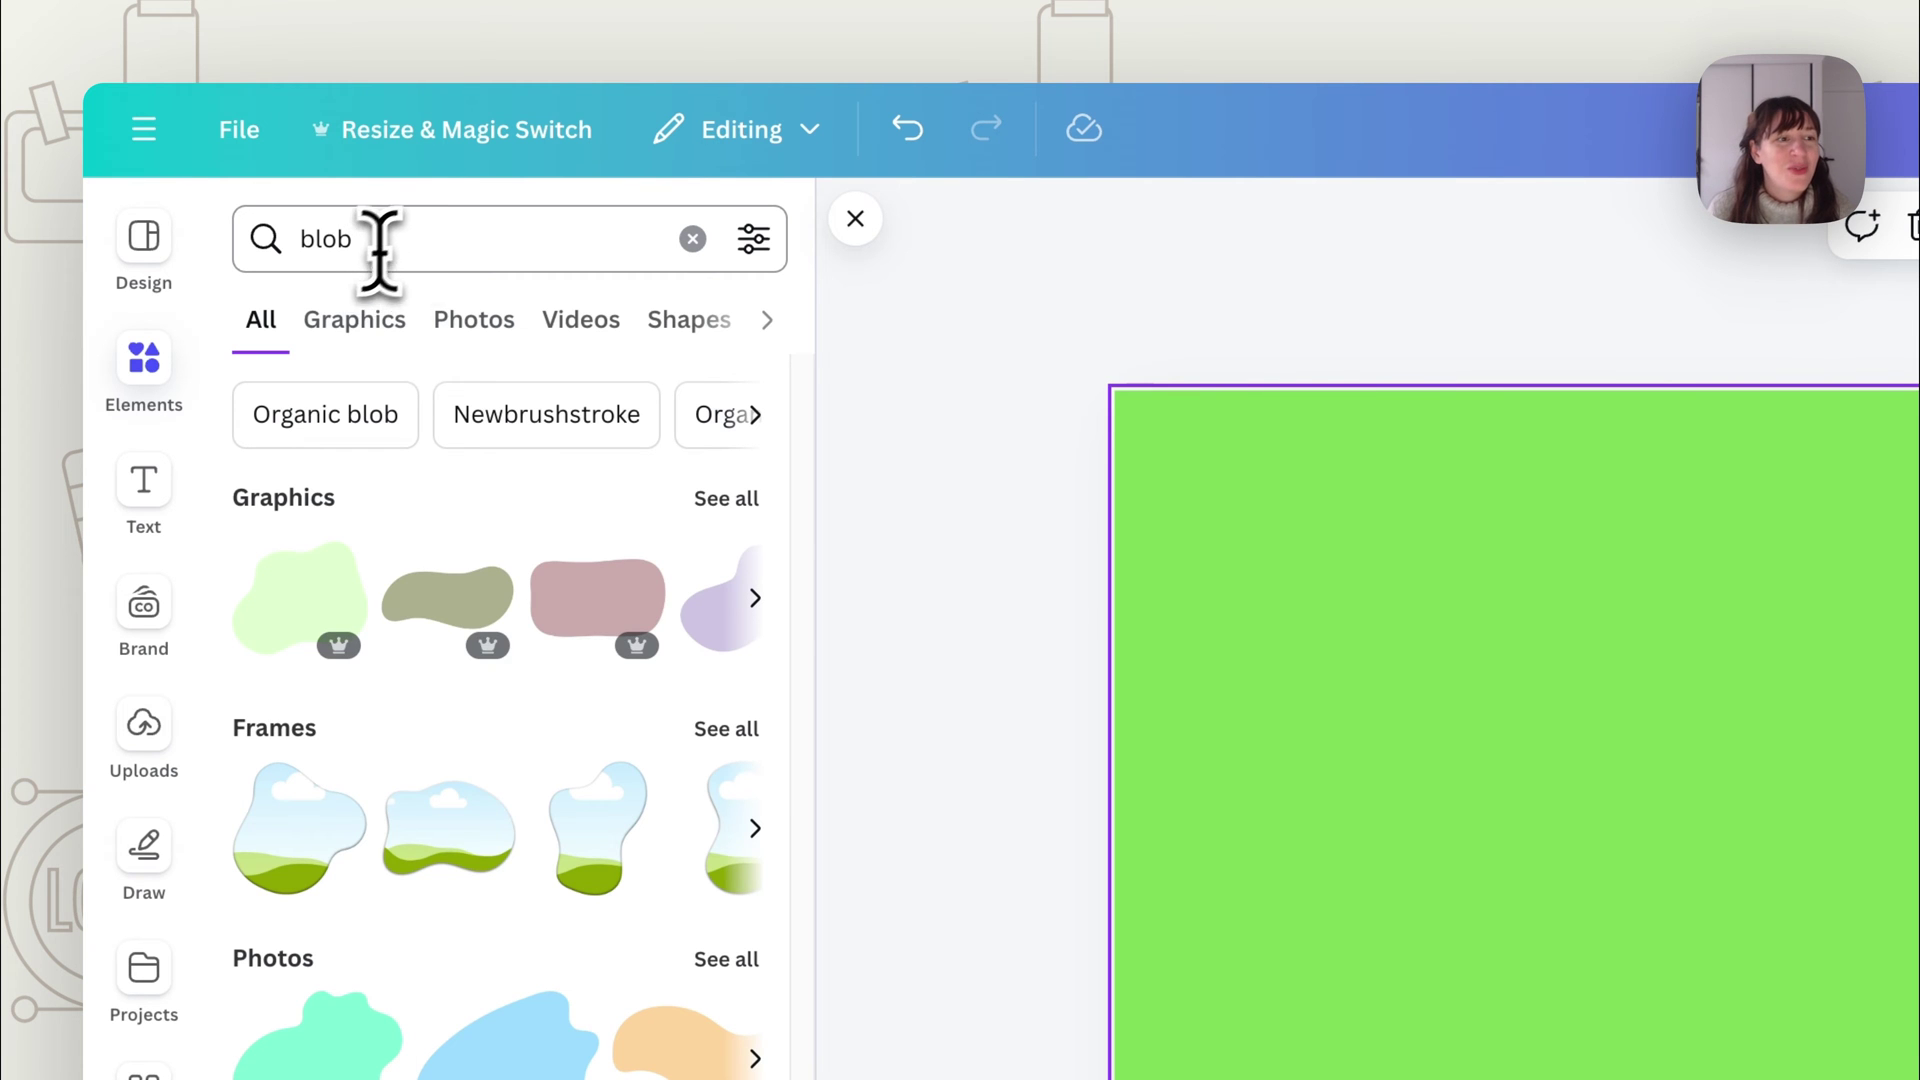
pyautogui.click(591, 639)
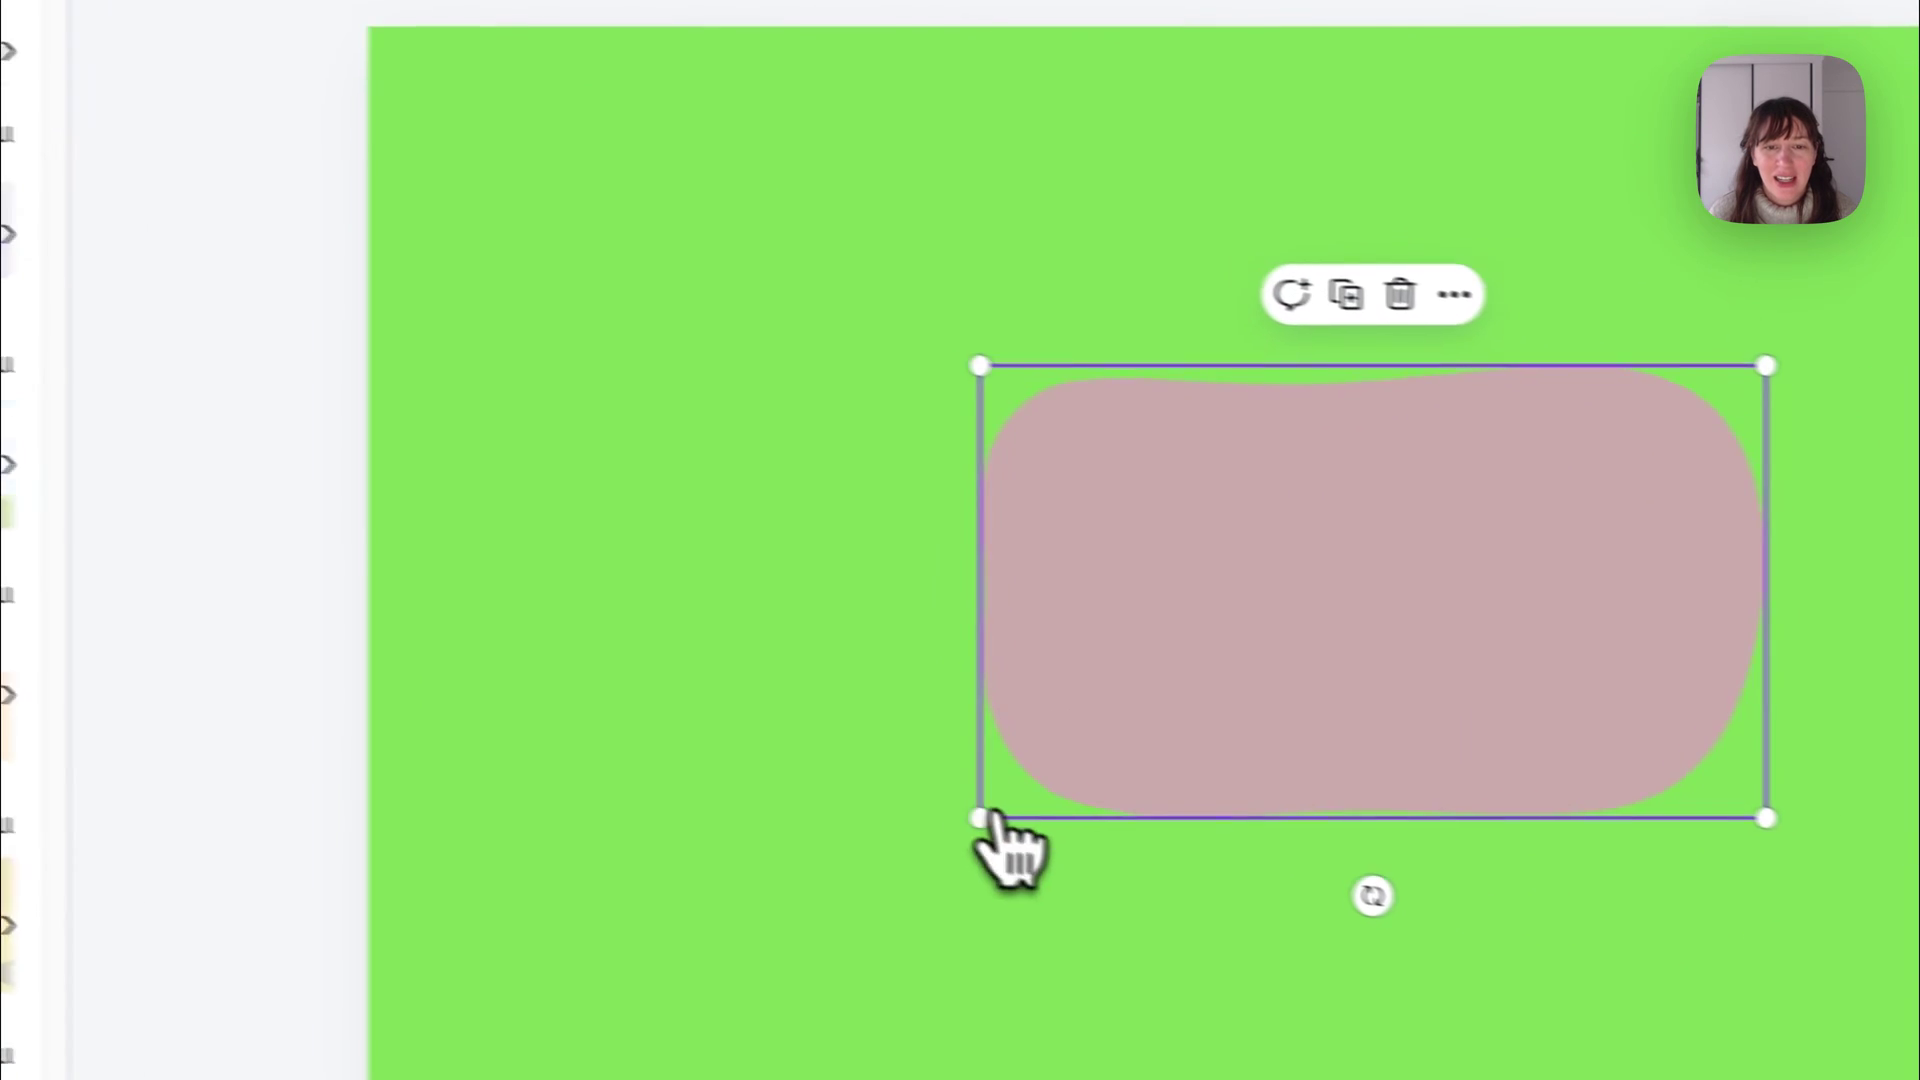
# Recolour the blob with the pale brand colour #f4efed, and enlarge and move it so it runs off the page's lower edge.
pyautogui.click(660, 214)
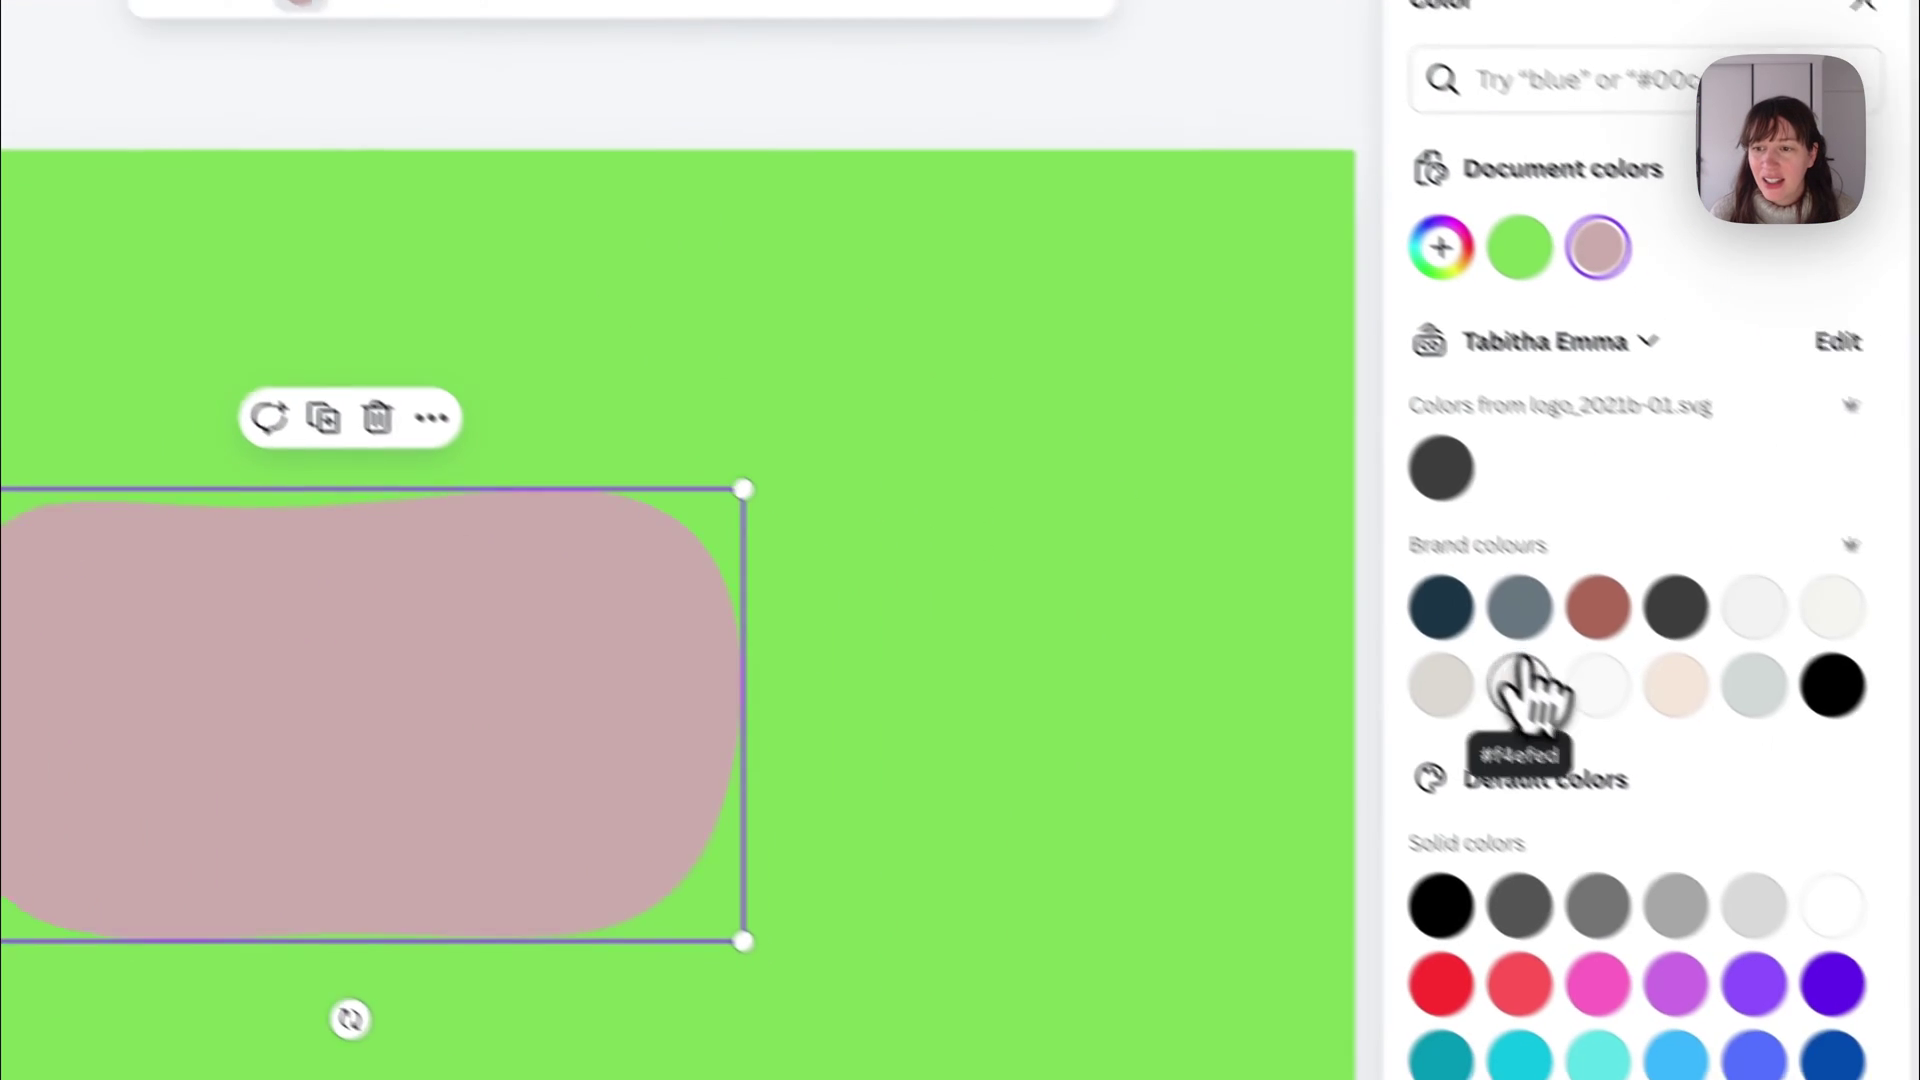
pyautogui.click(1519, 685)
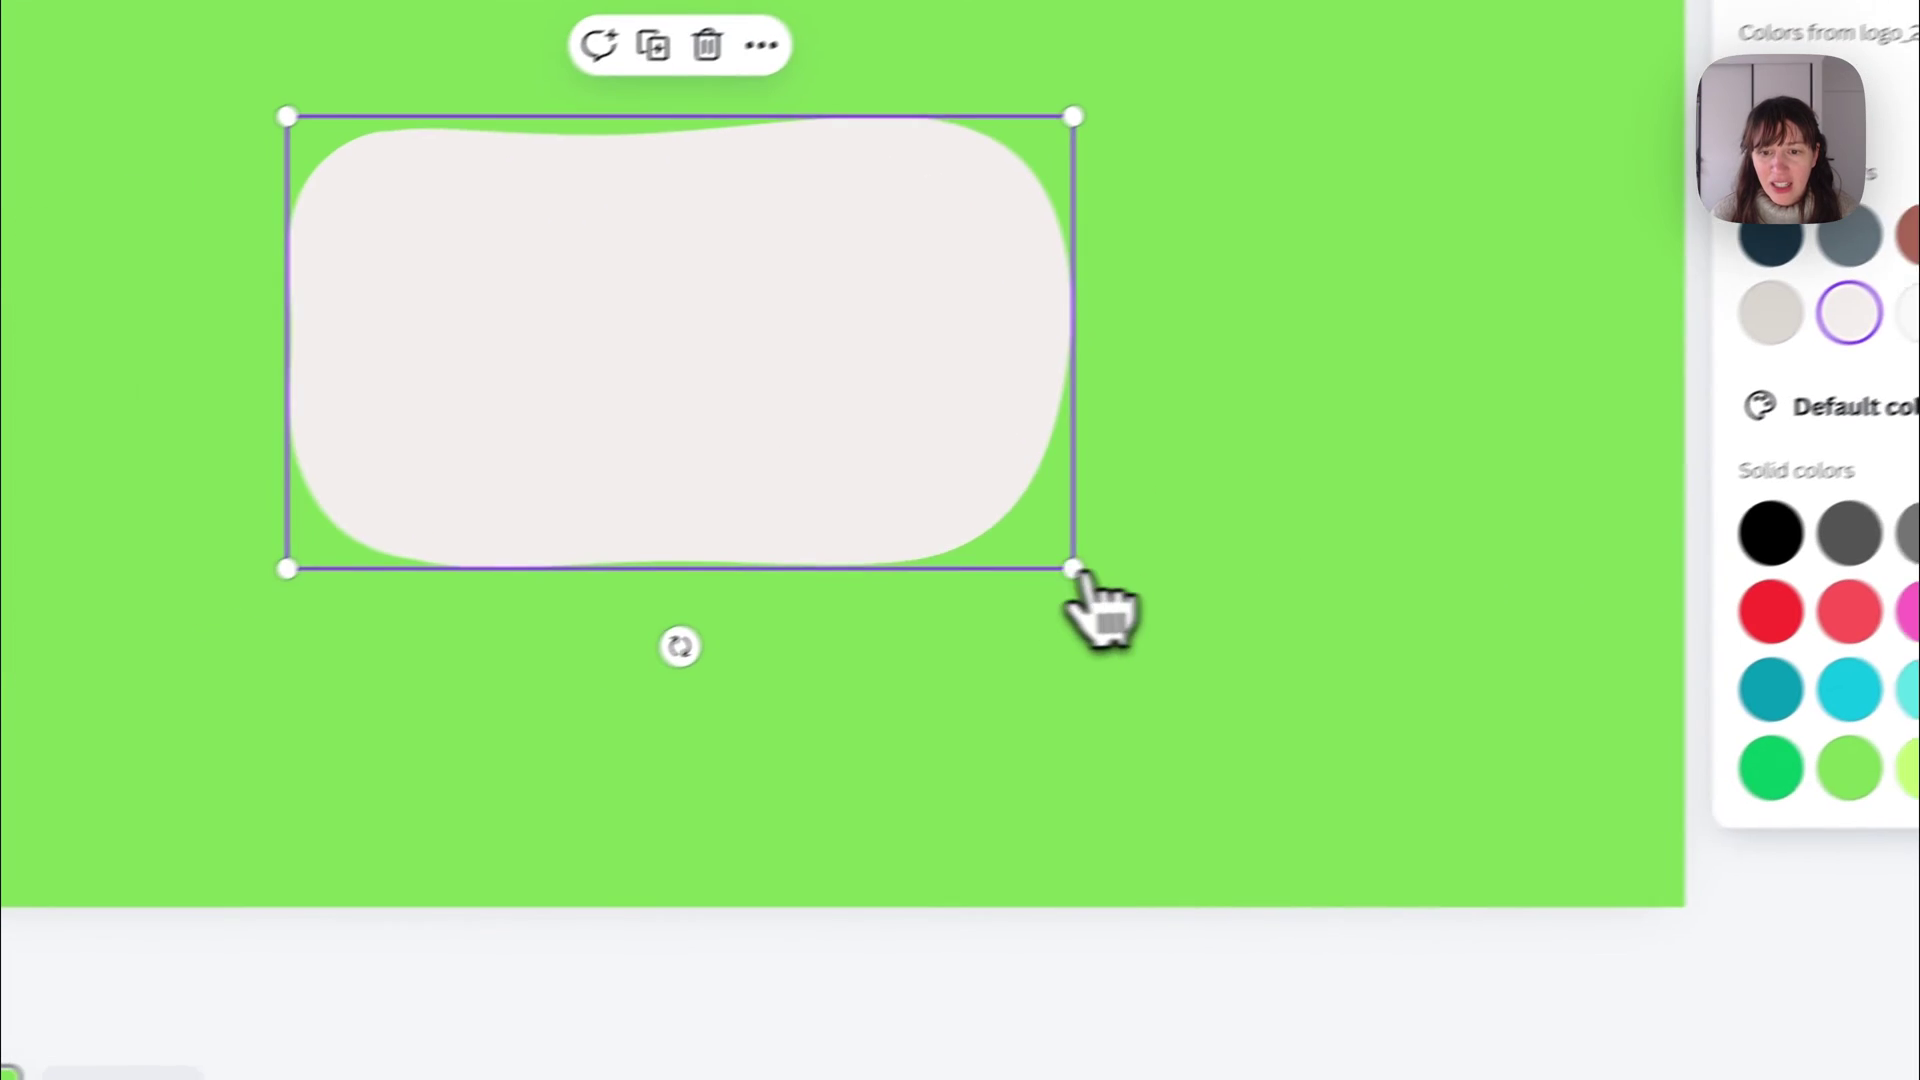
pyautogui.moveTo(1072, 568); pyautogui.dragTo(1289, 793)
pyautogui.moveTo(1138, 270); pyautogui.dragTo(587, 692)
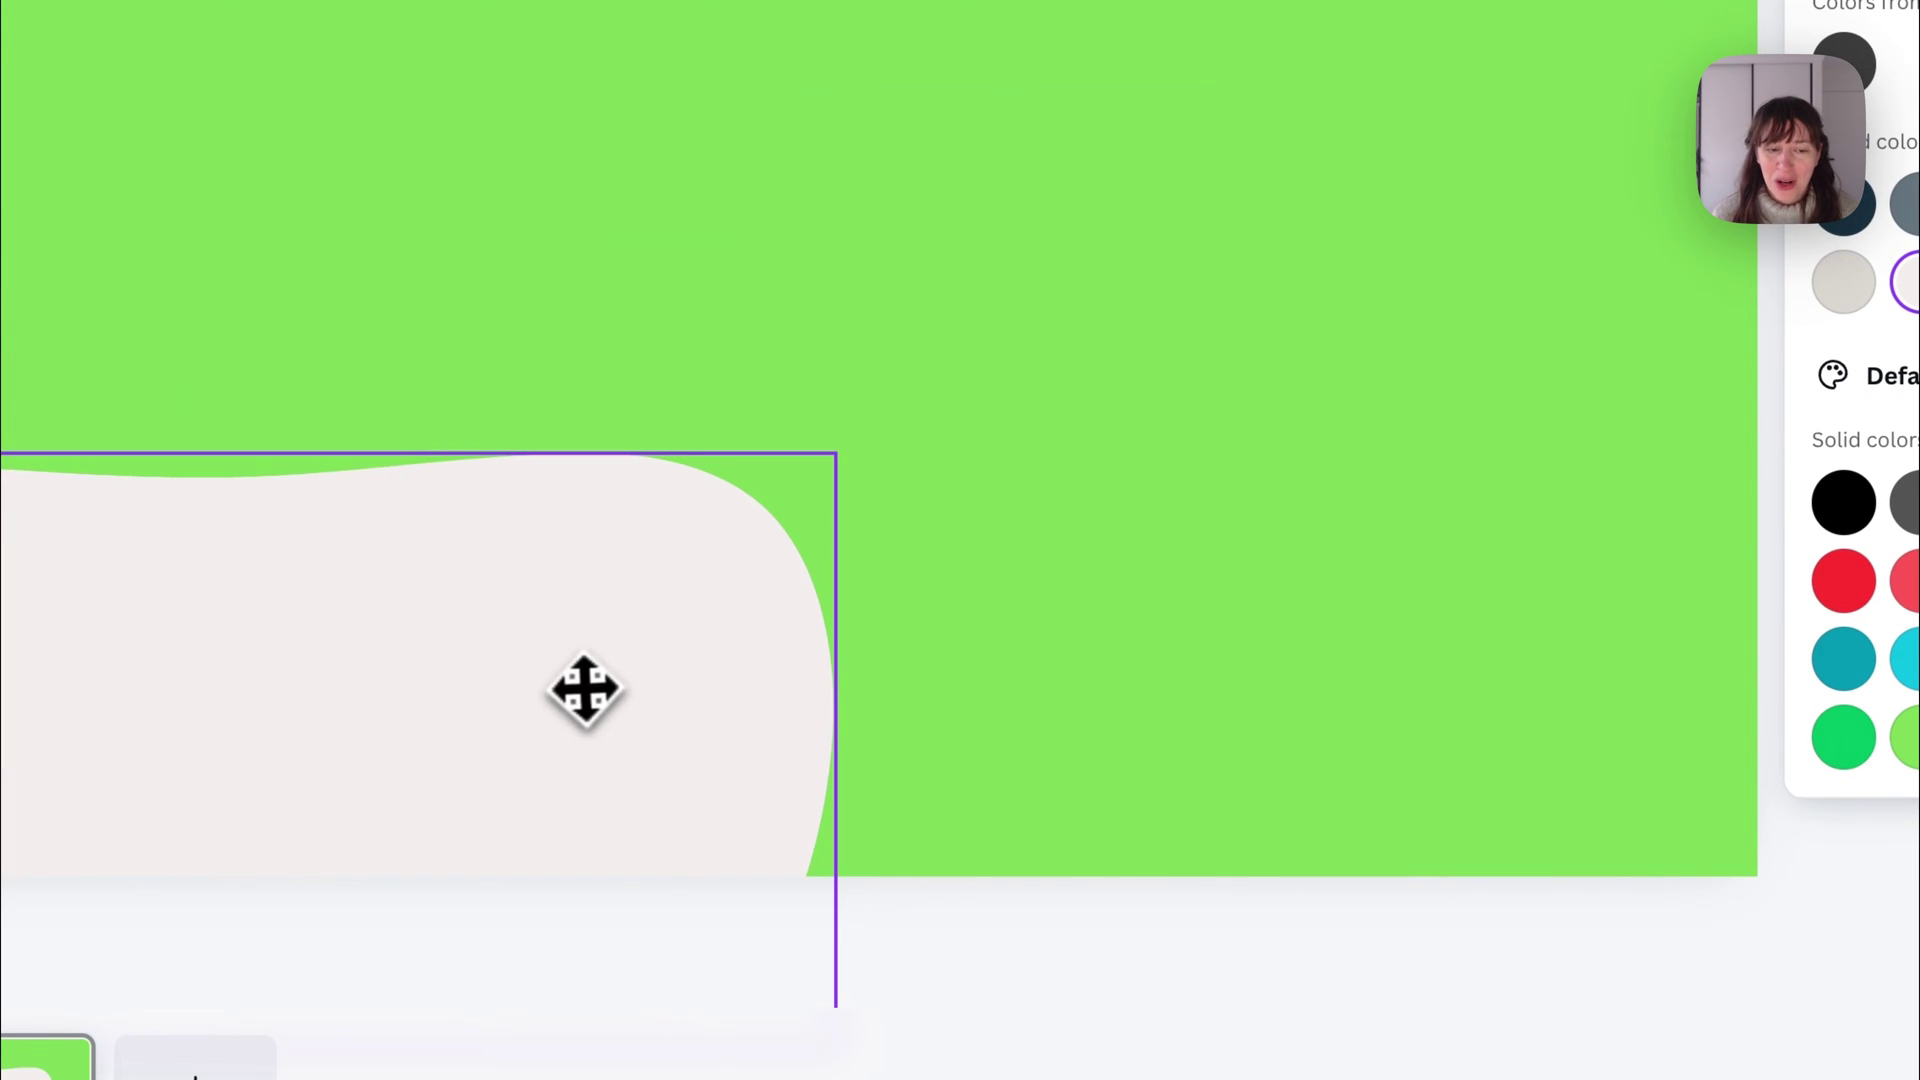
# Remove the green page background and shift the pale blob slightly lower on the page.
pyautogui.click(1300, 625)
pyautogui.press('Delete')
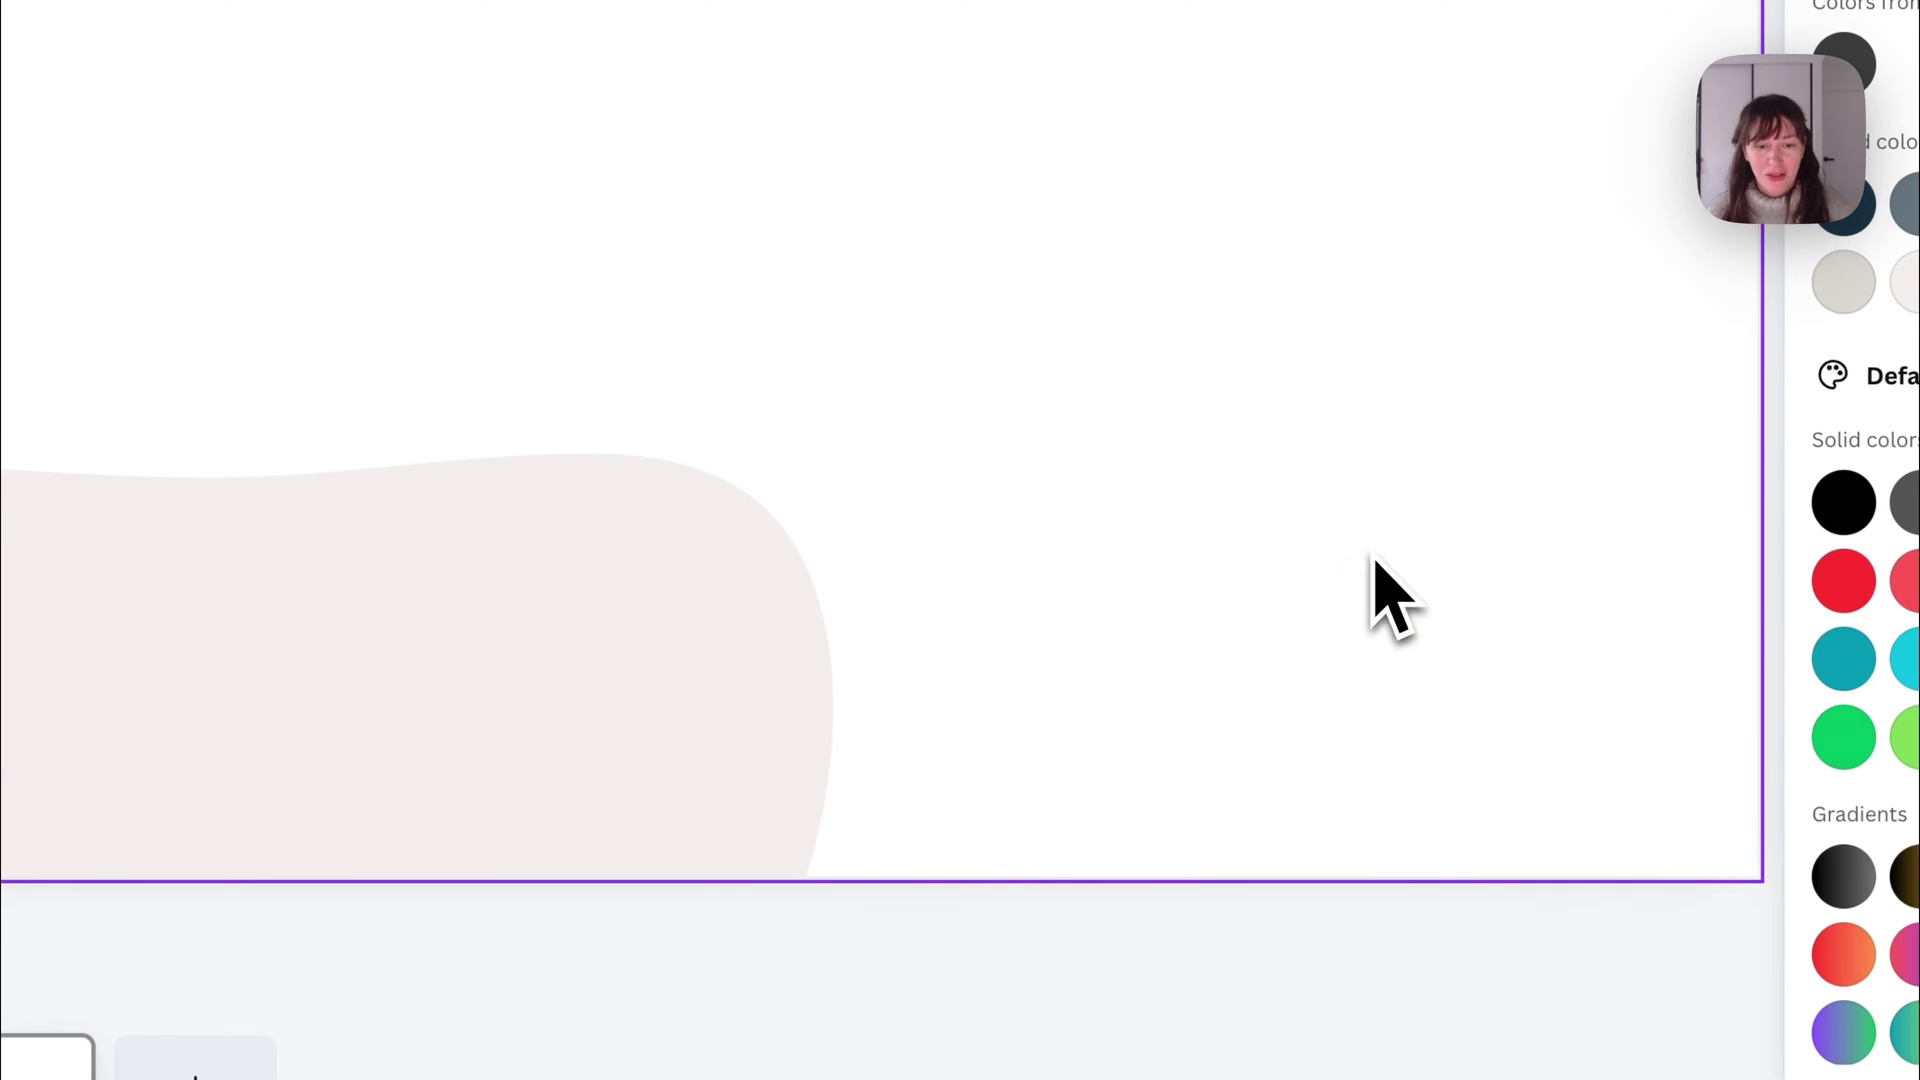
pyautogui.moveTo(700, 665); pyautogui.dragTo(670, 752)
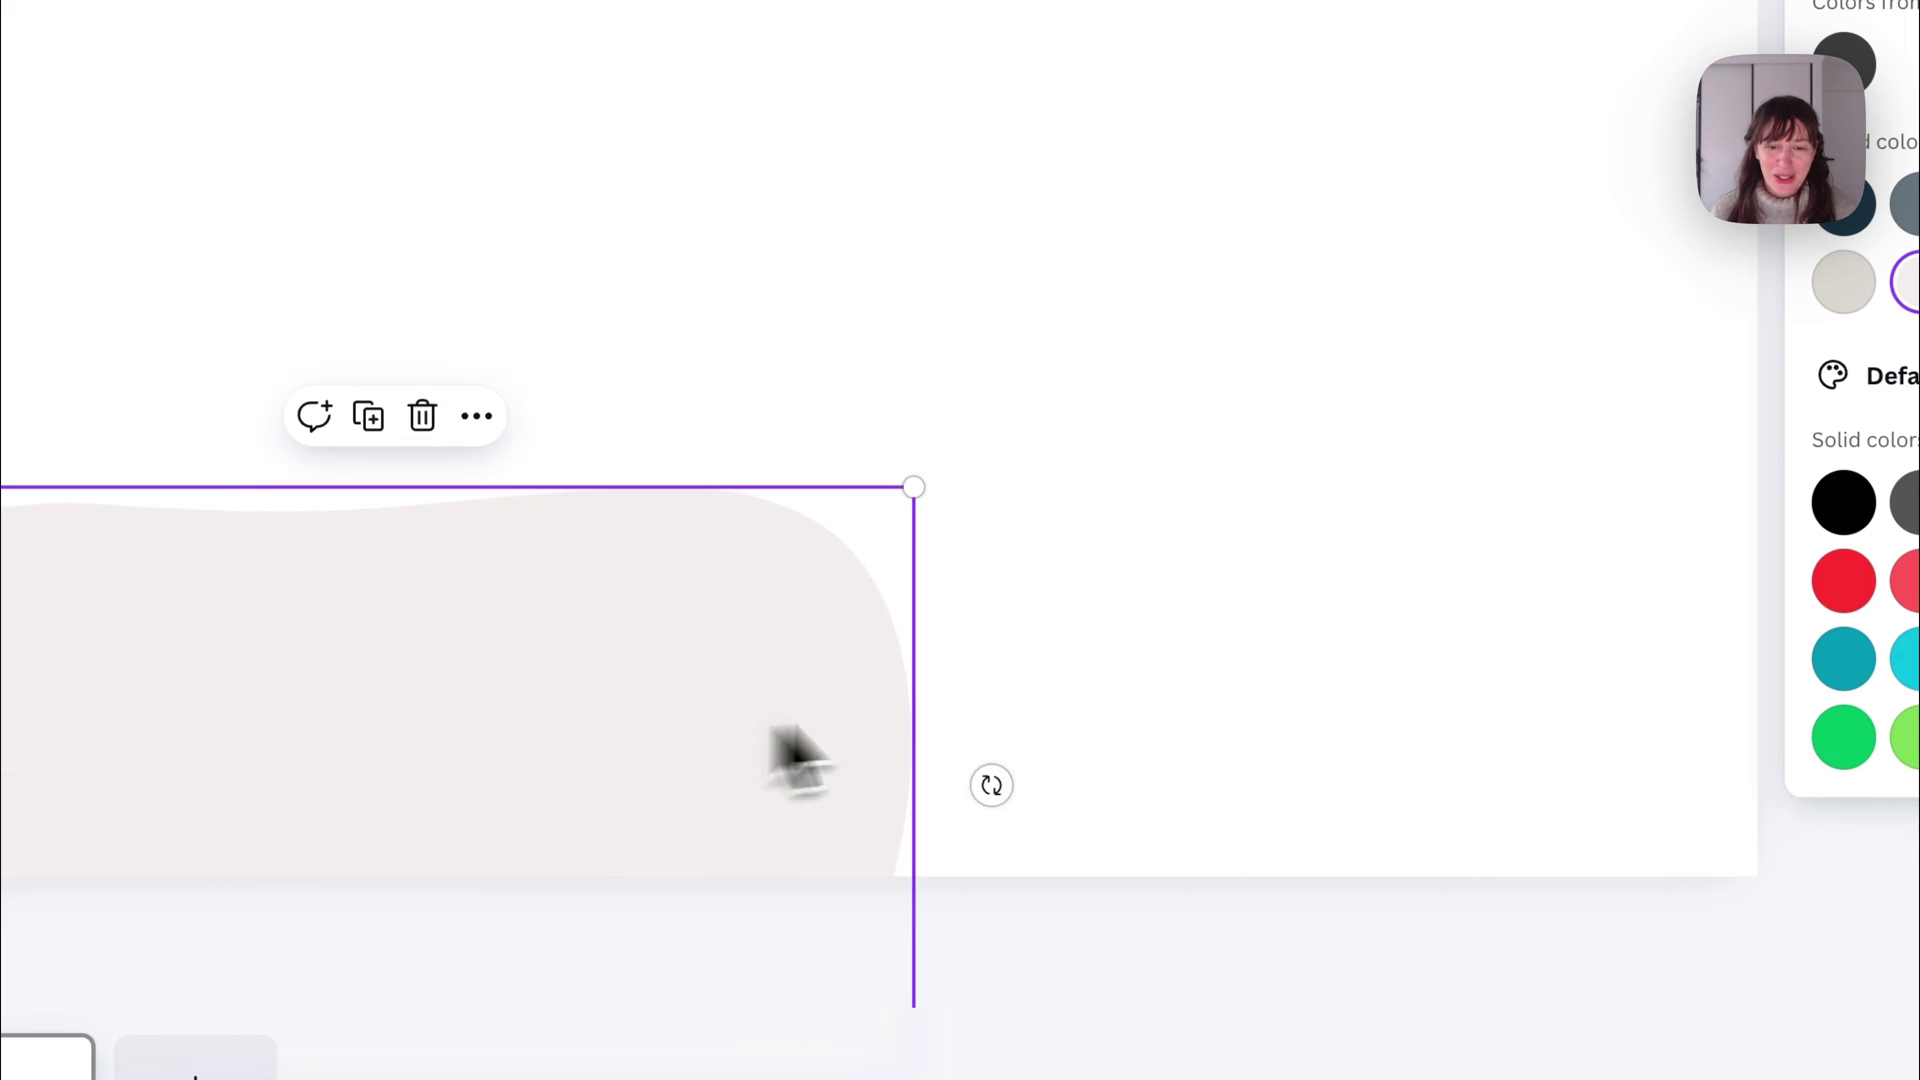
pyautogui.click(1117, 697)
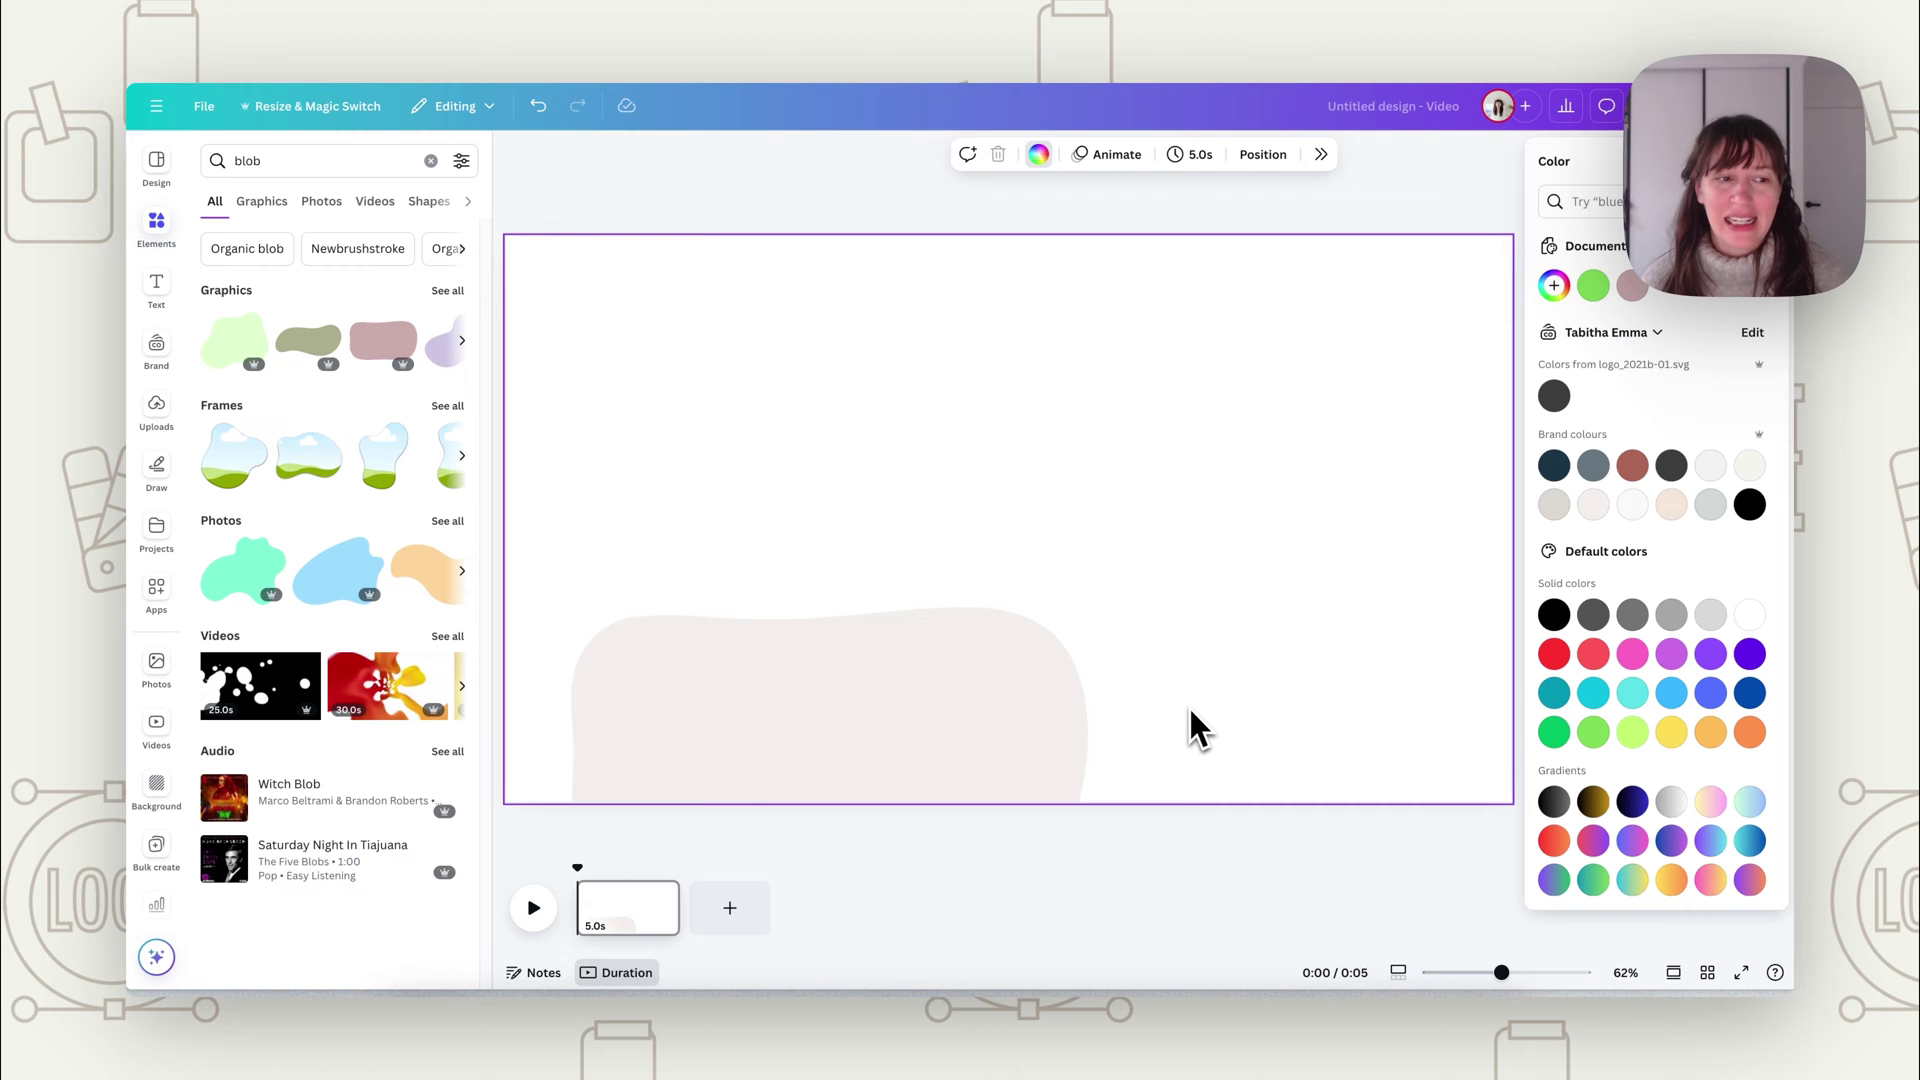
# Try a green blob on a light red page background, and undo both colour changes.
pyautogui.click(1044, 749)
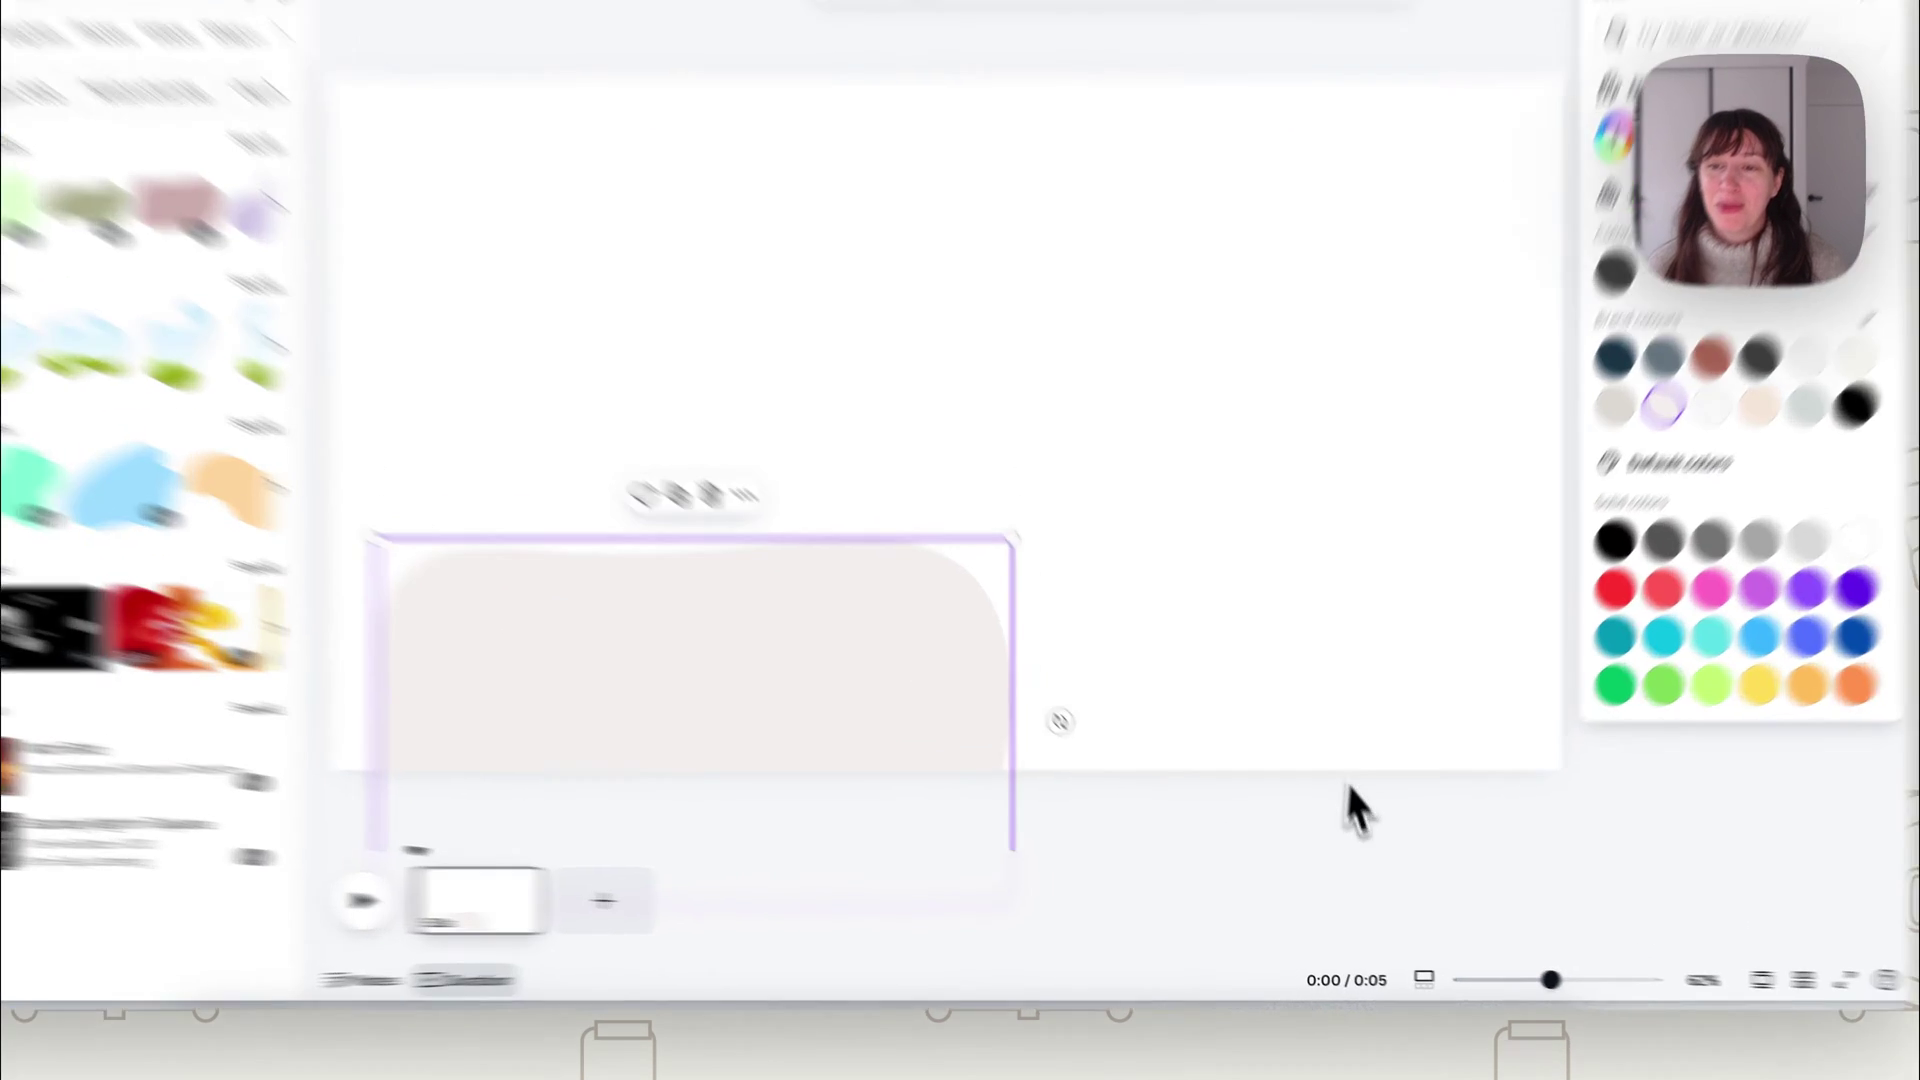
pyautogui.click(1285, 695)
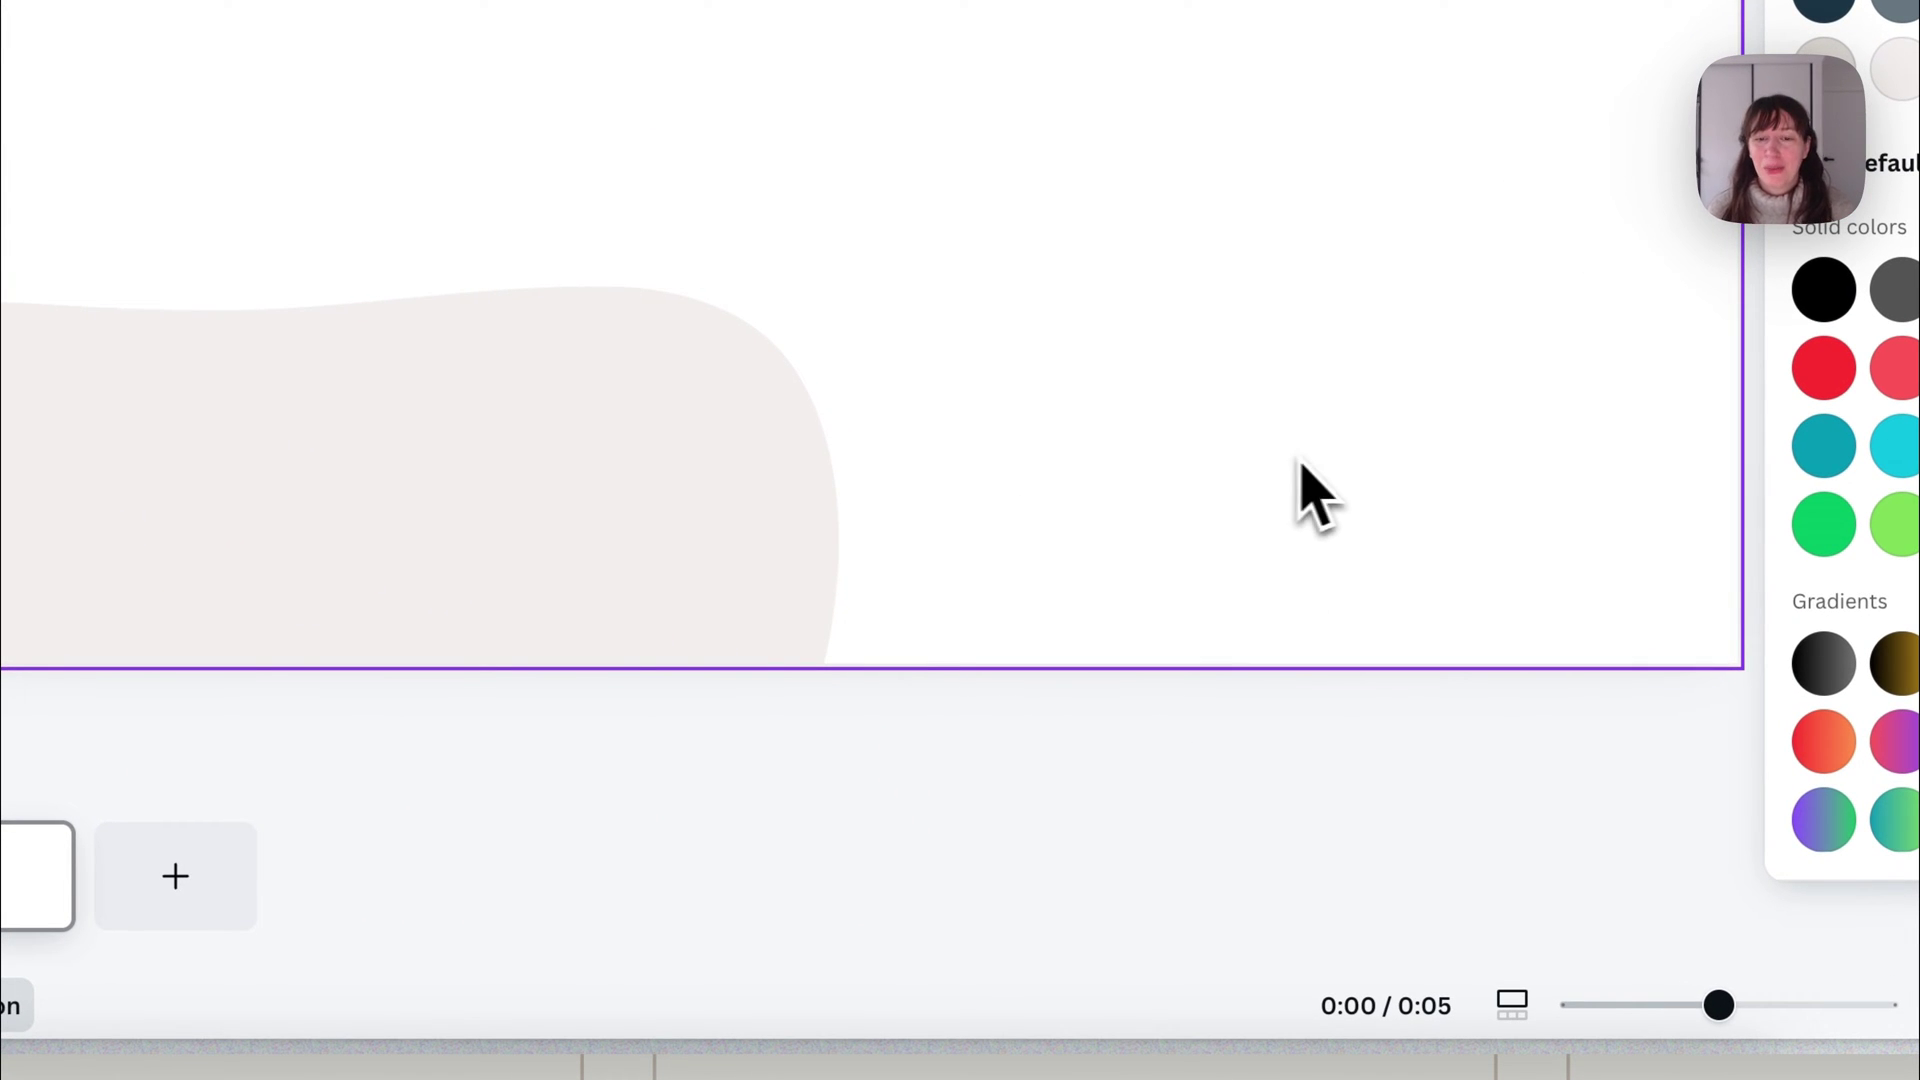
pyautogui.click(800, 510)
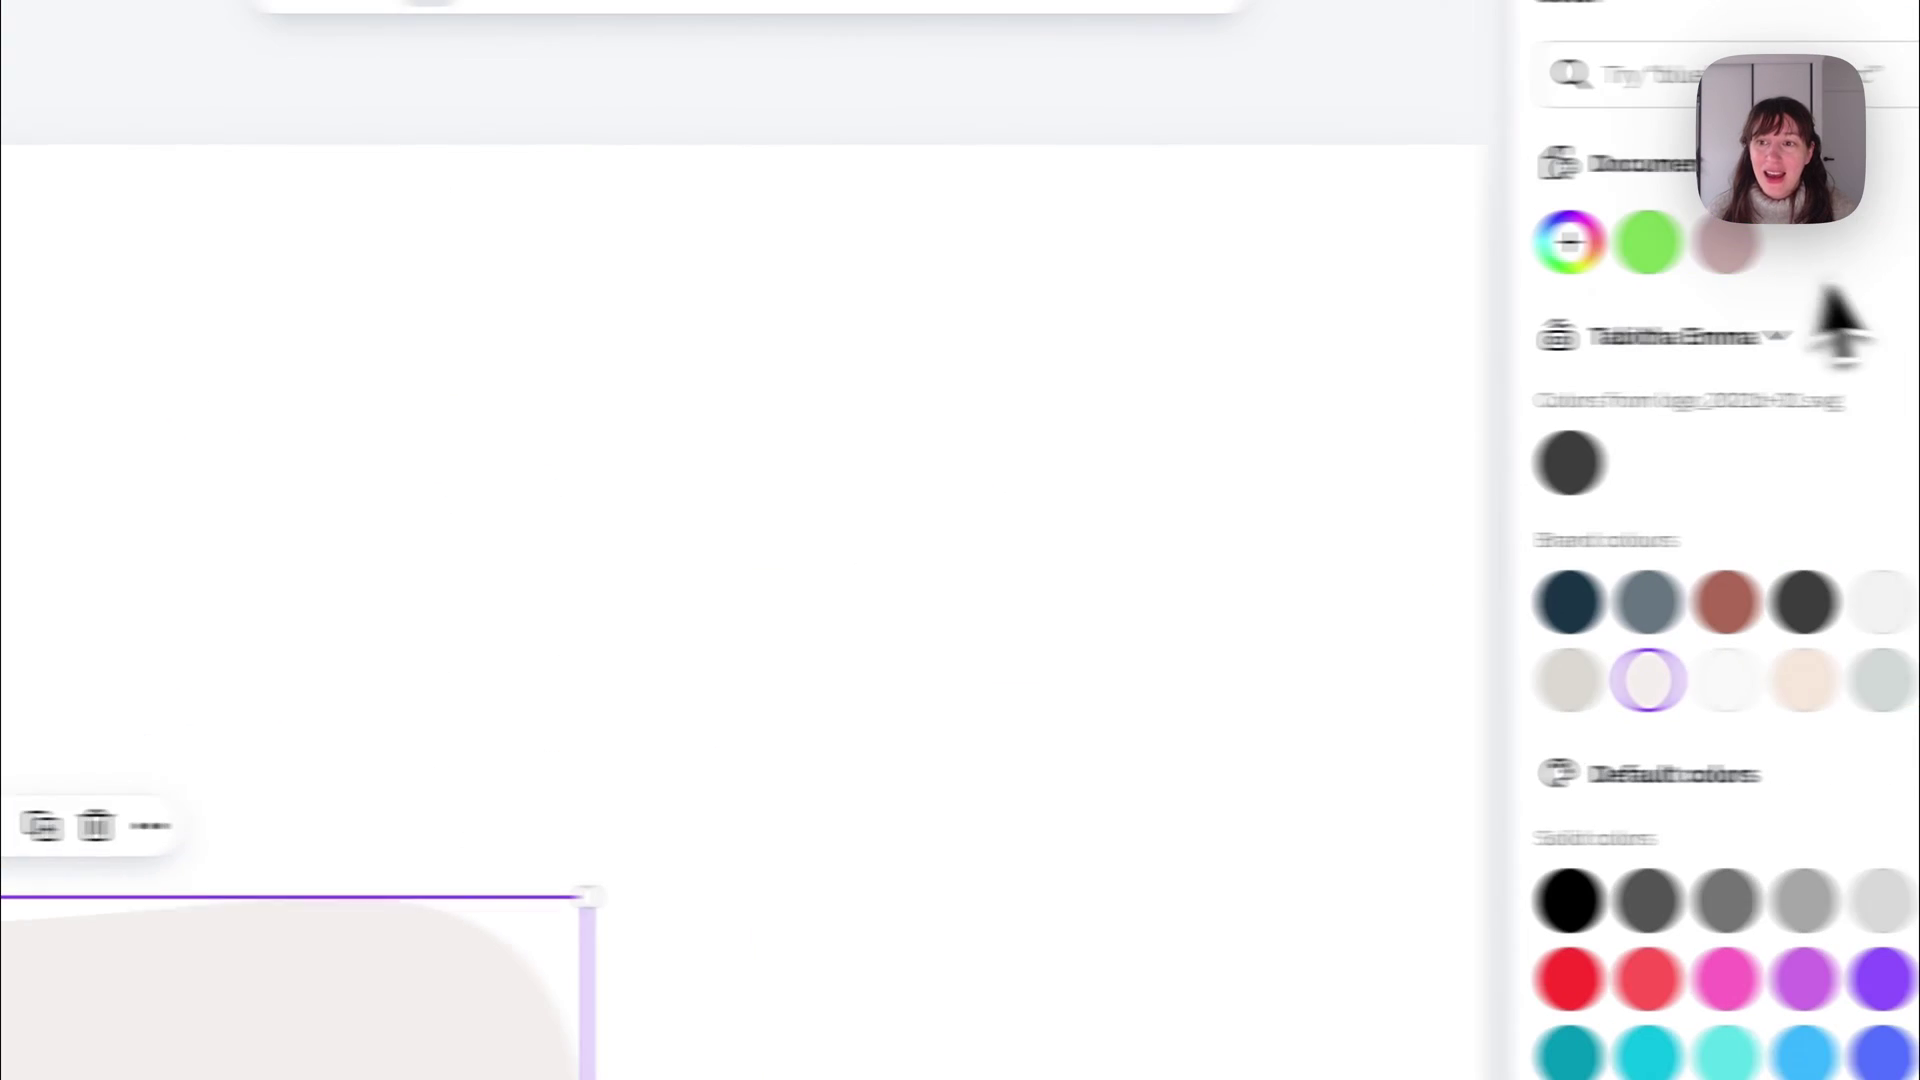
pyautogui.click(1648, 241)
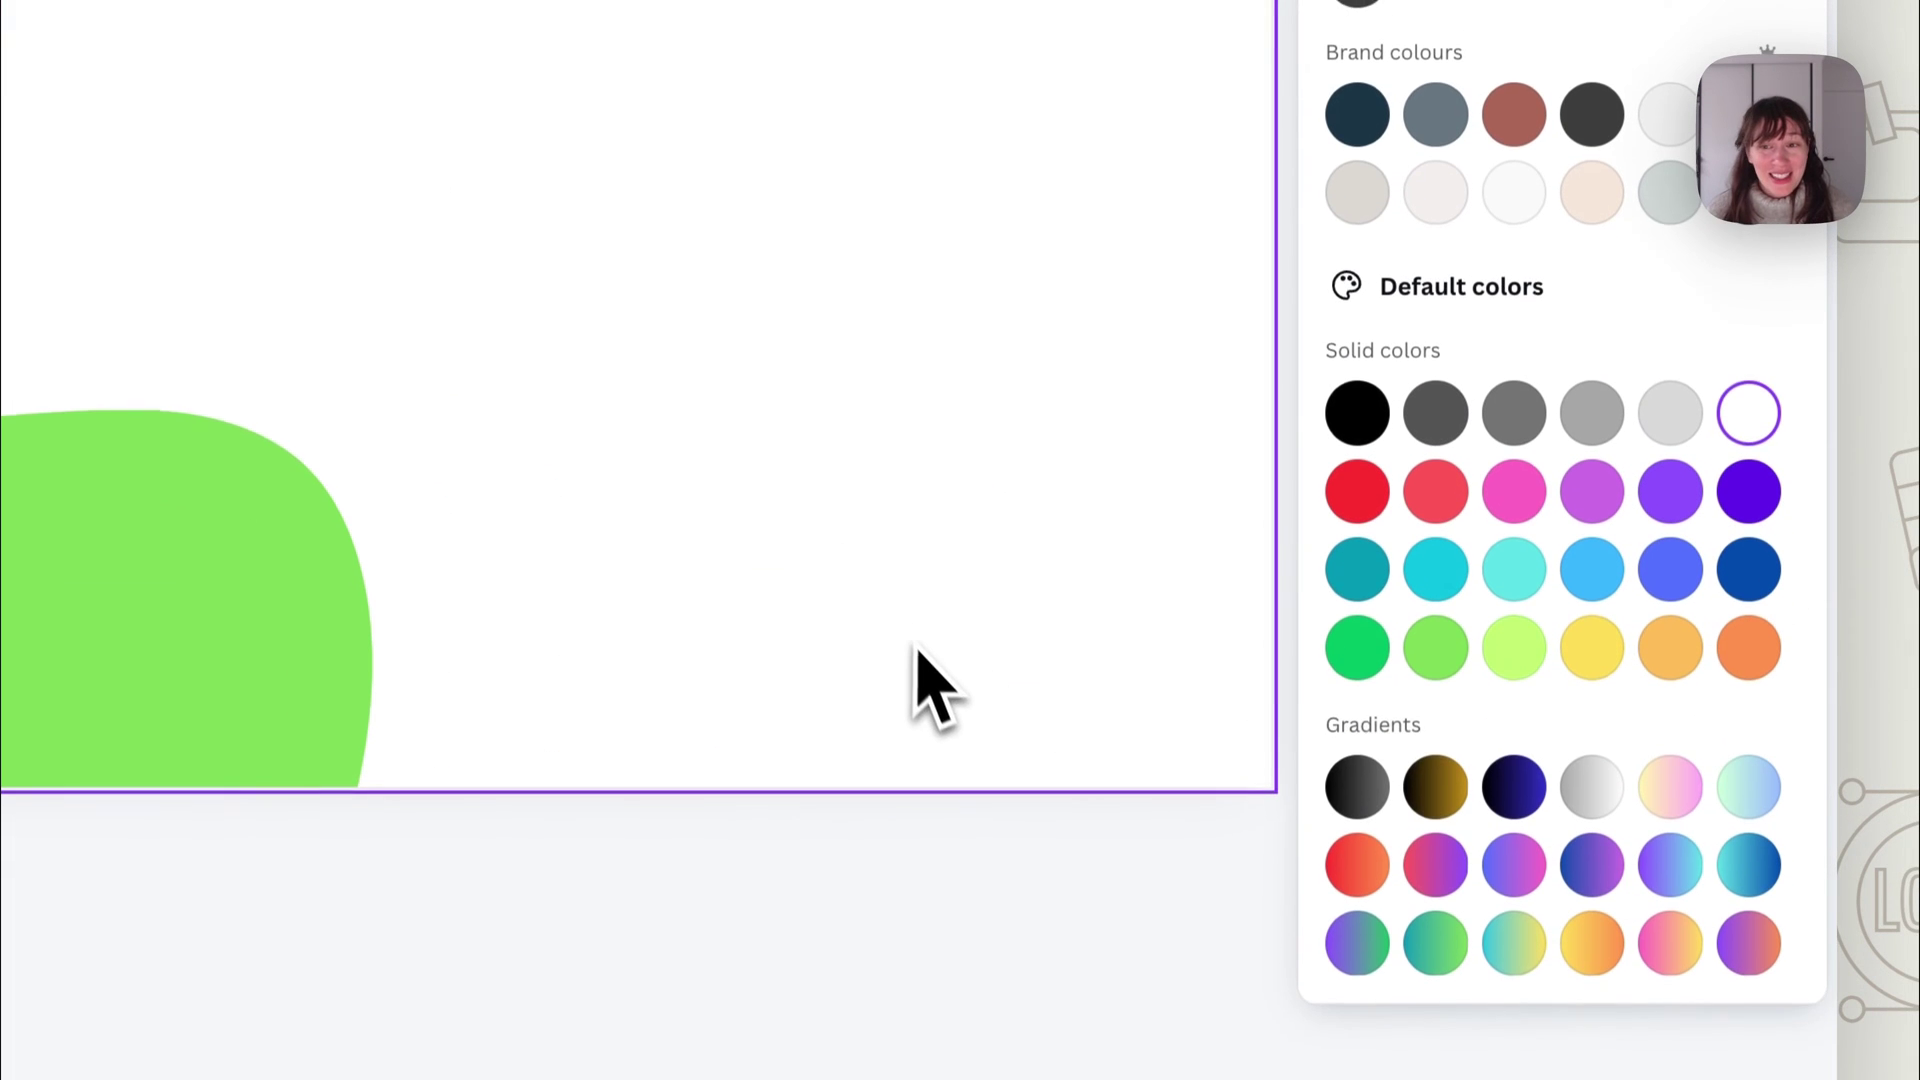
pyautogui.click(1435, 491)
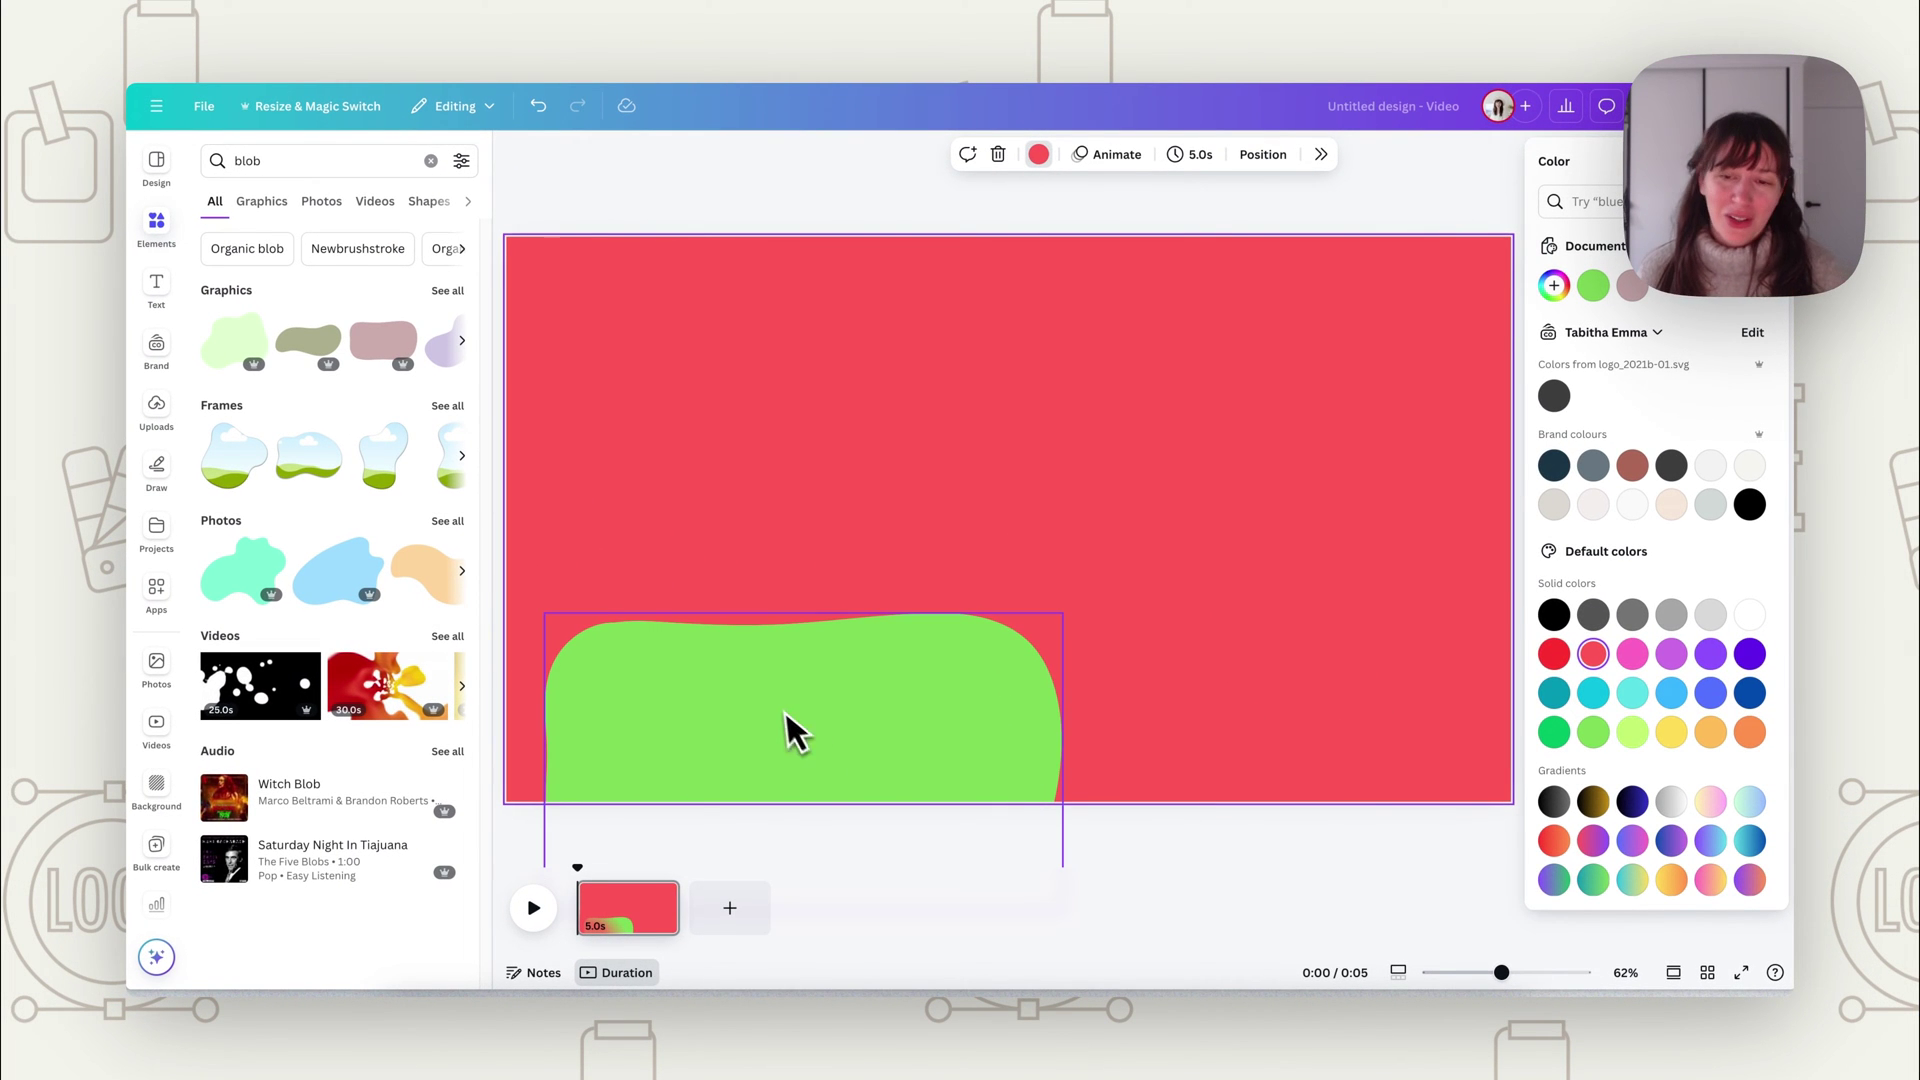
pyautogui.hotkey('ctrl', 'z')
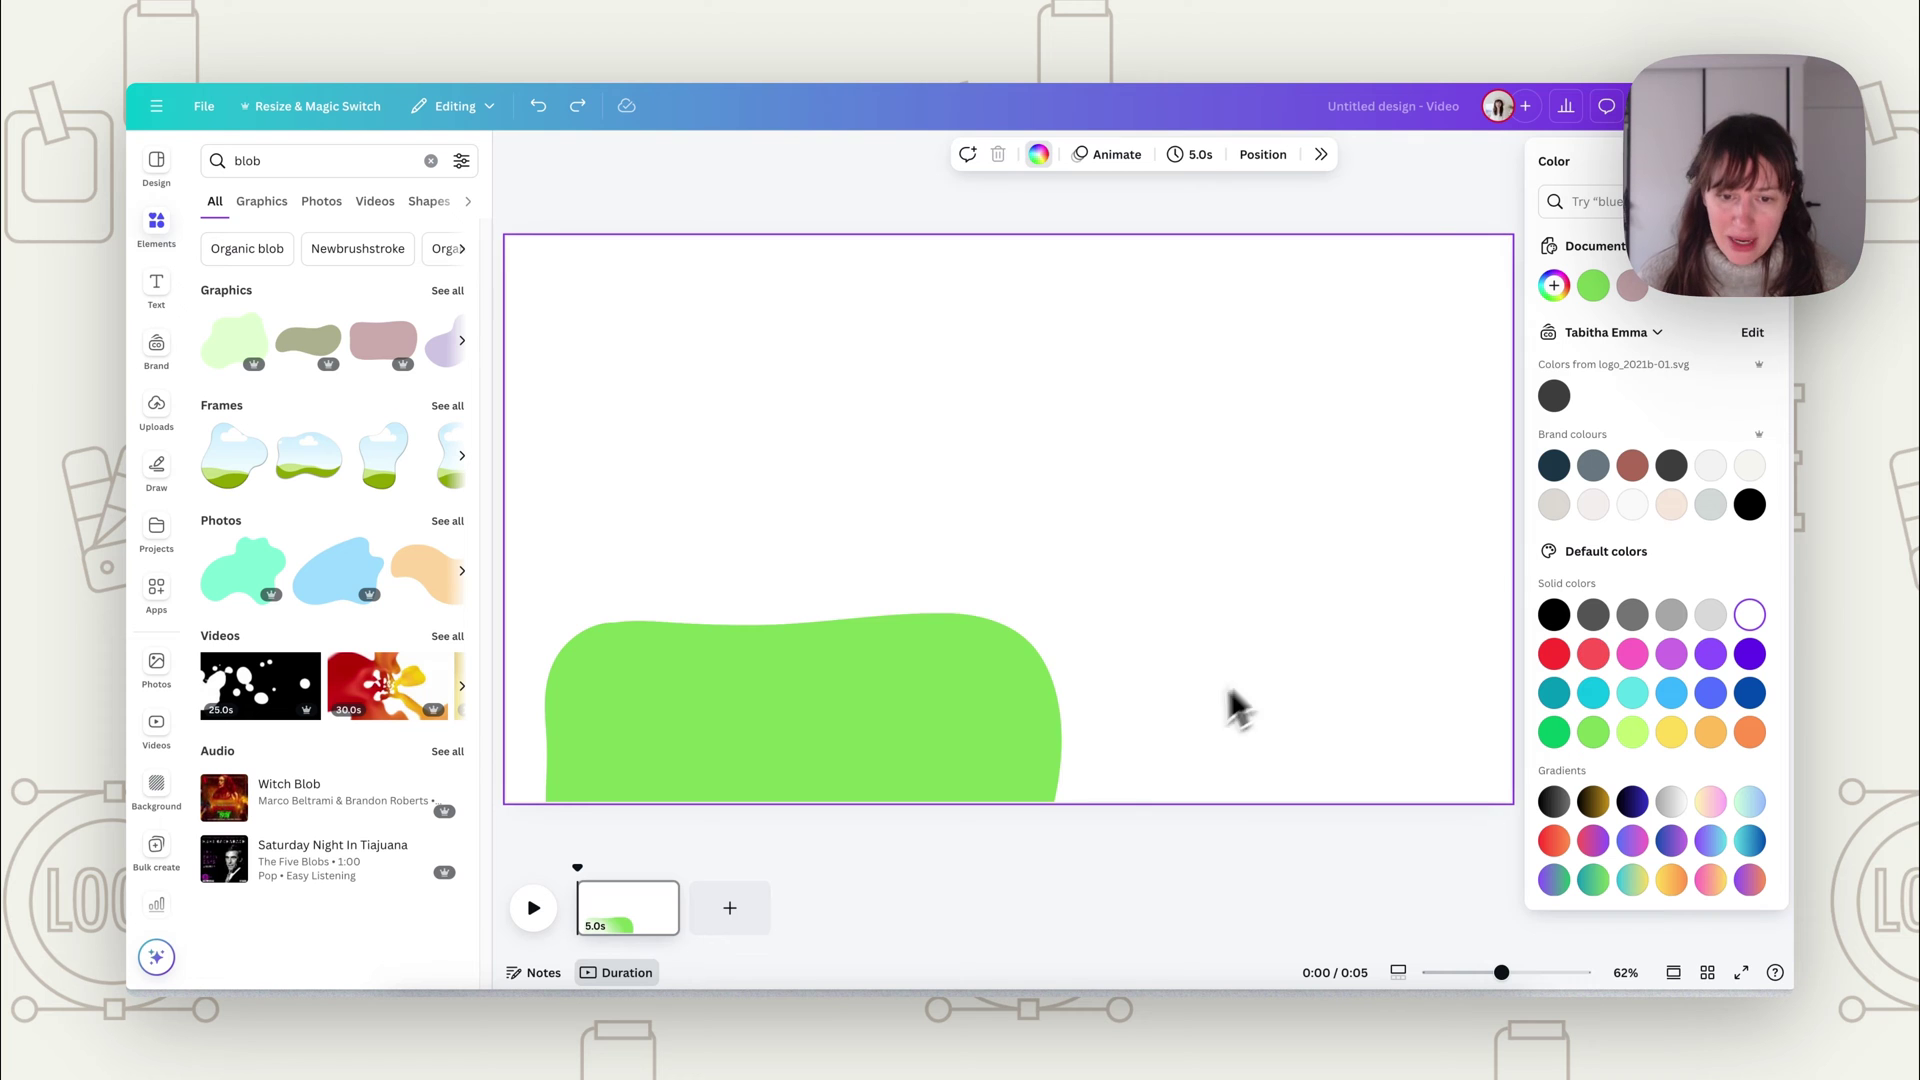
pyautogui.hotkey('ctrl', 'z')
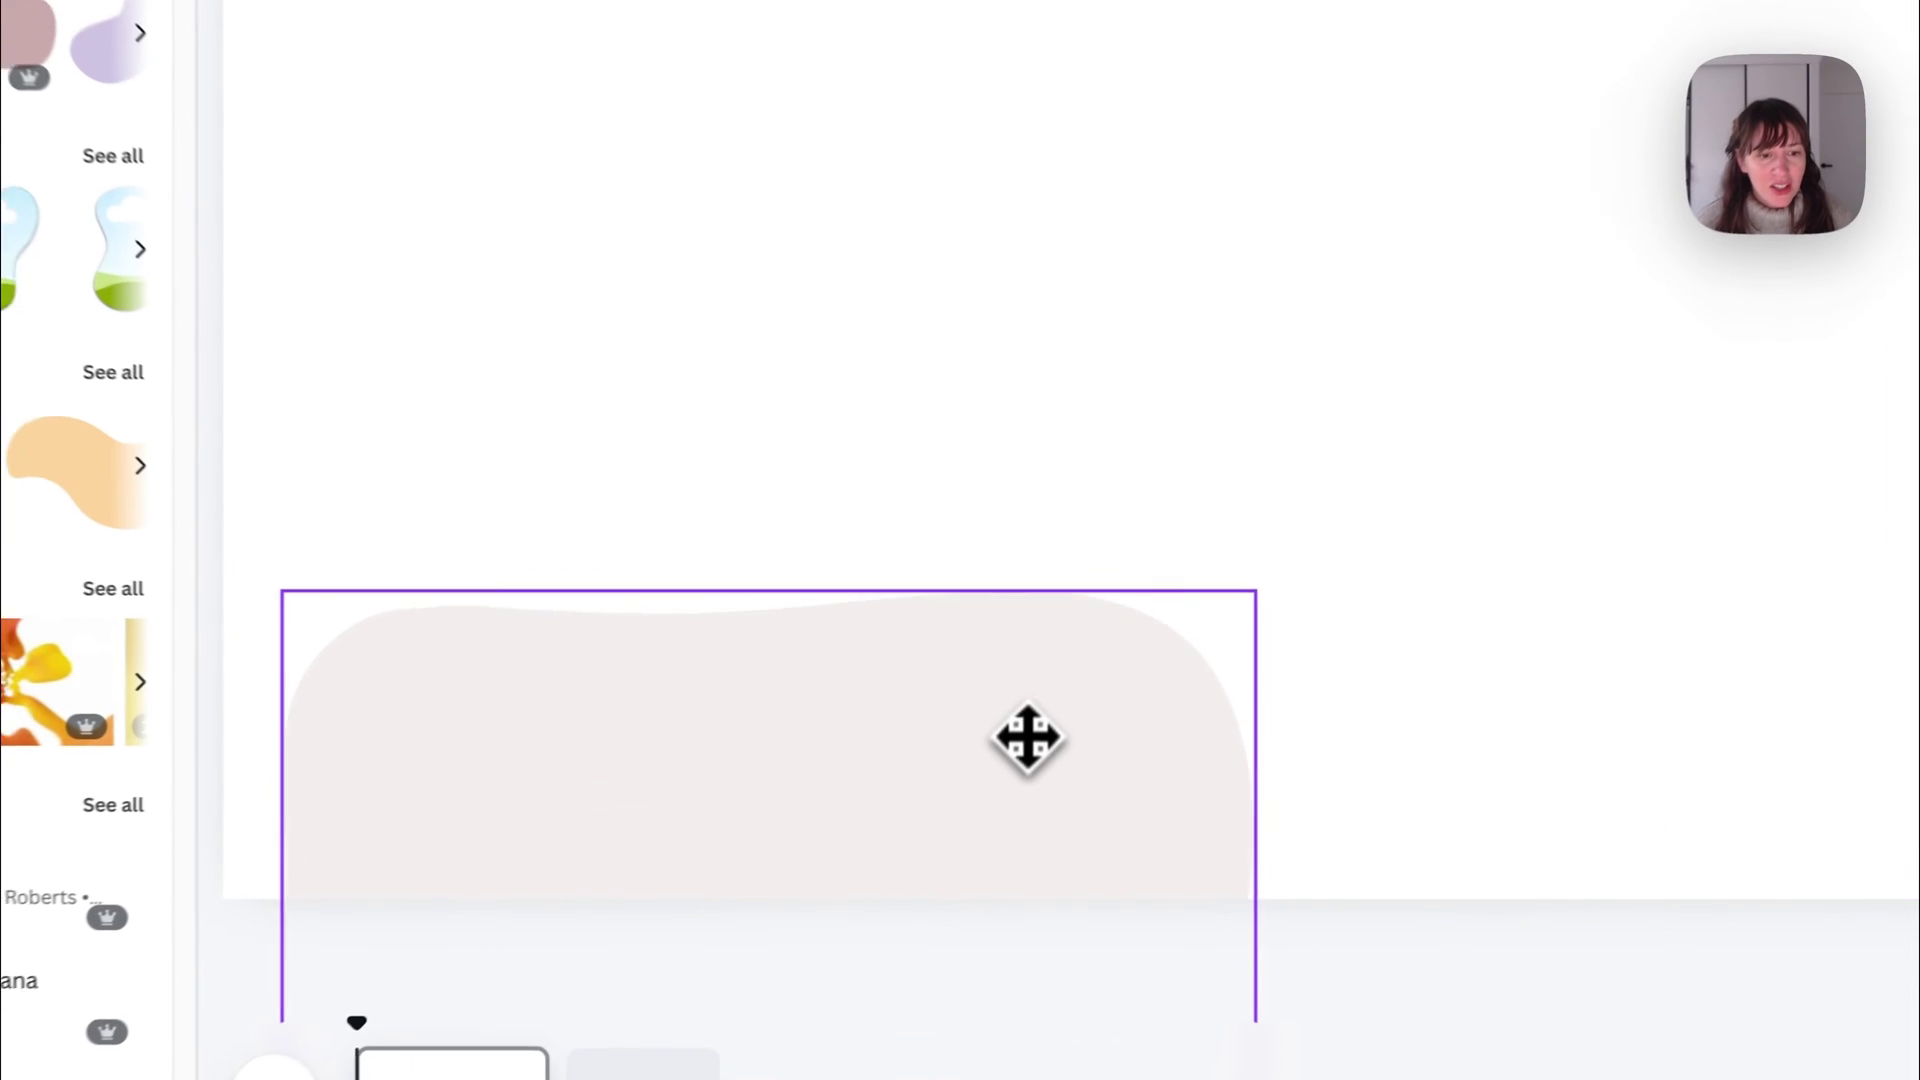
# Add a brand-style heading containing the presenter's name and place it on the upper part of the blob.
pyautogui.click(1060, 738)
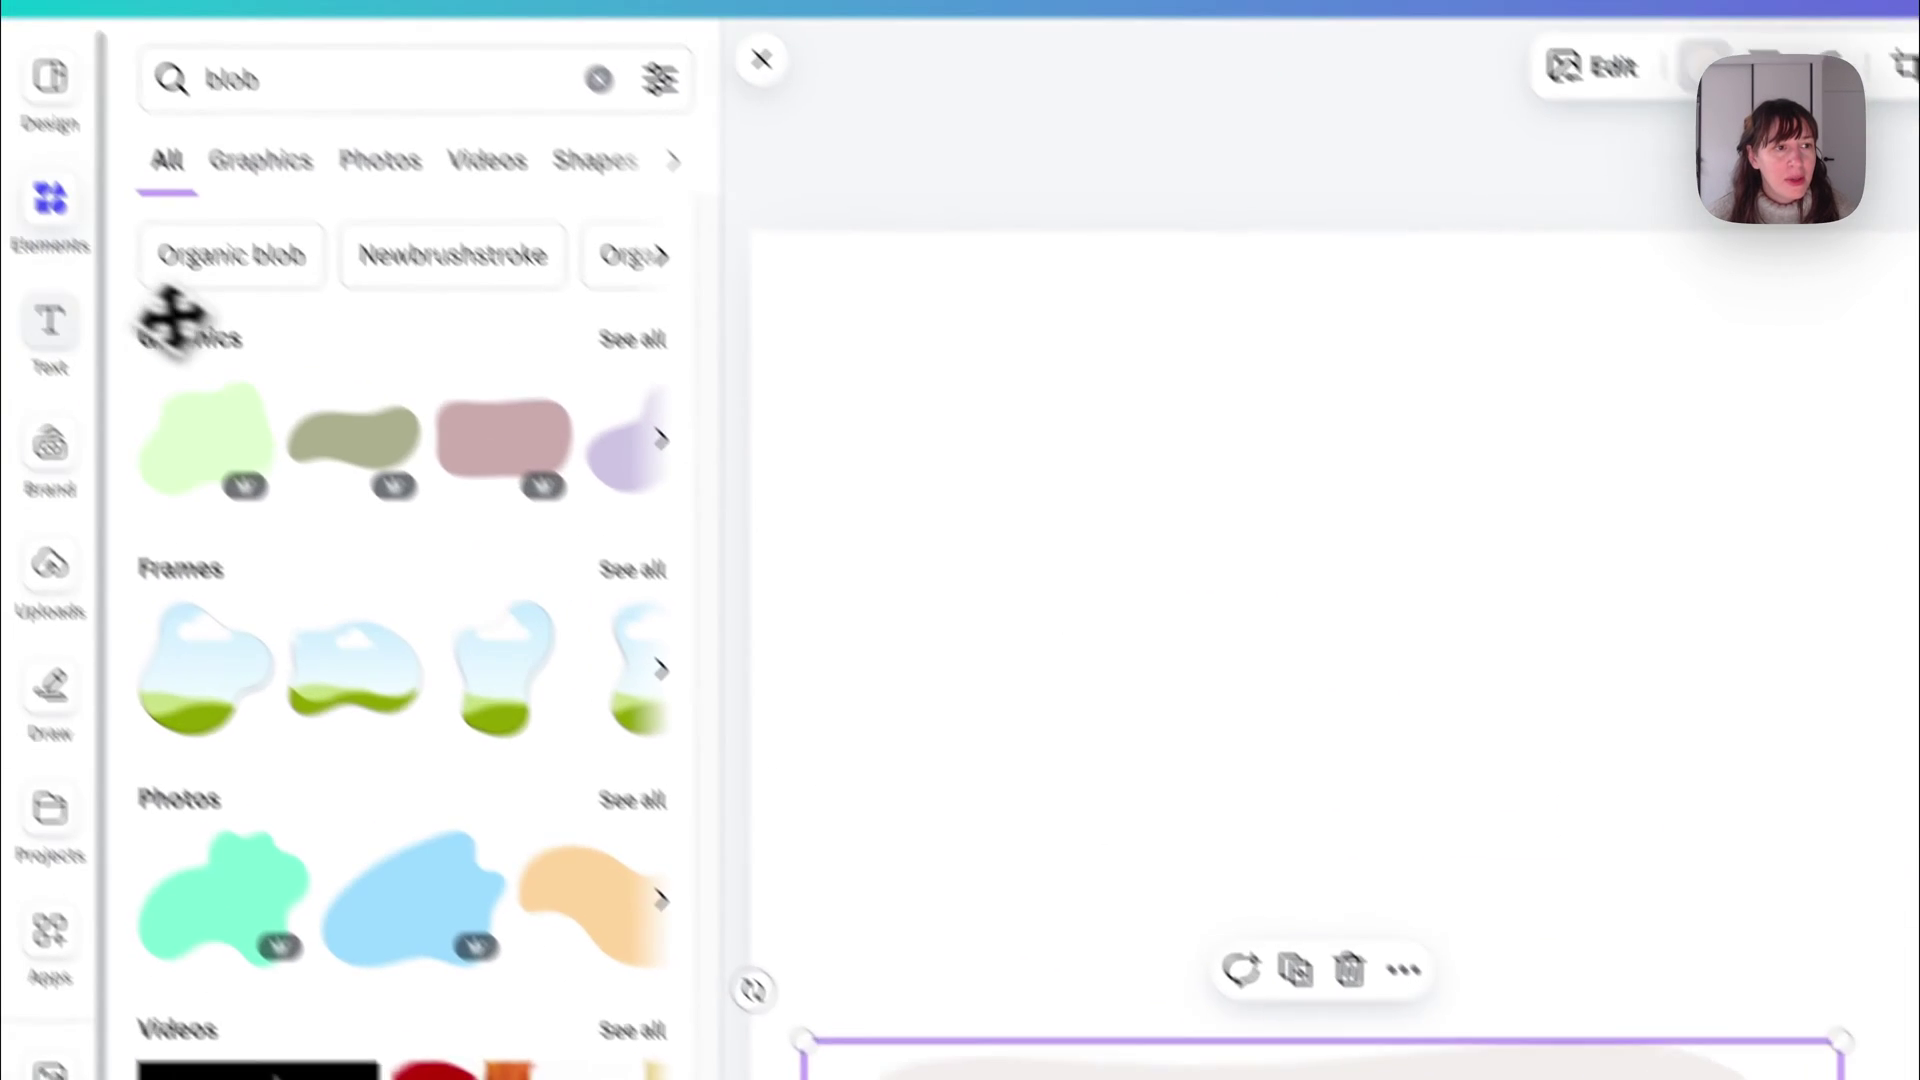
pyautogui.click(139, 418)
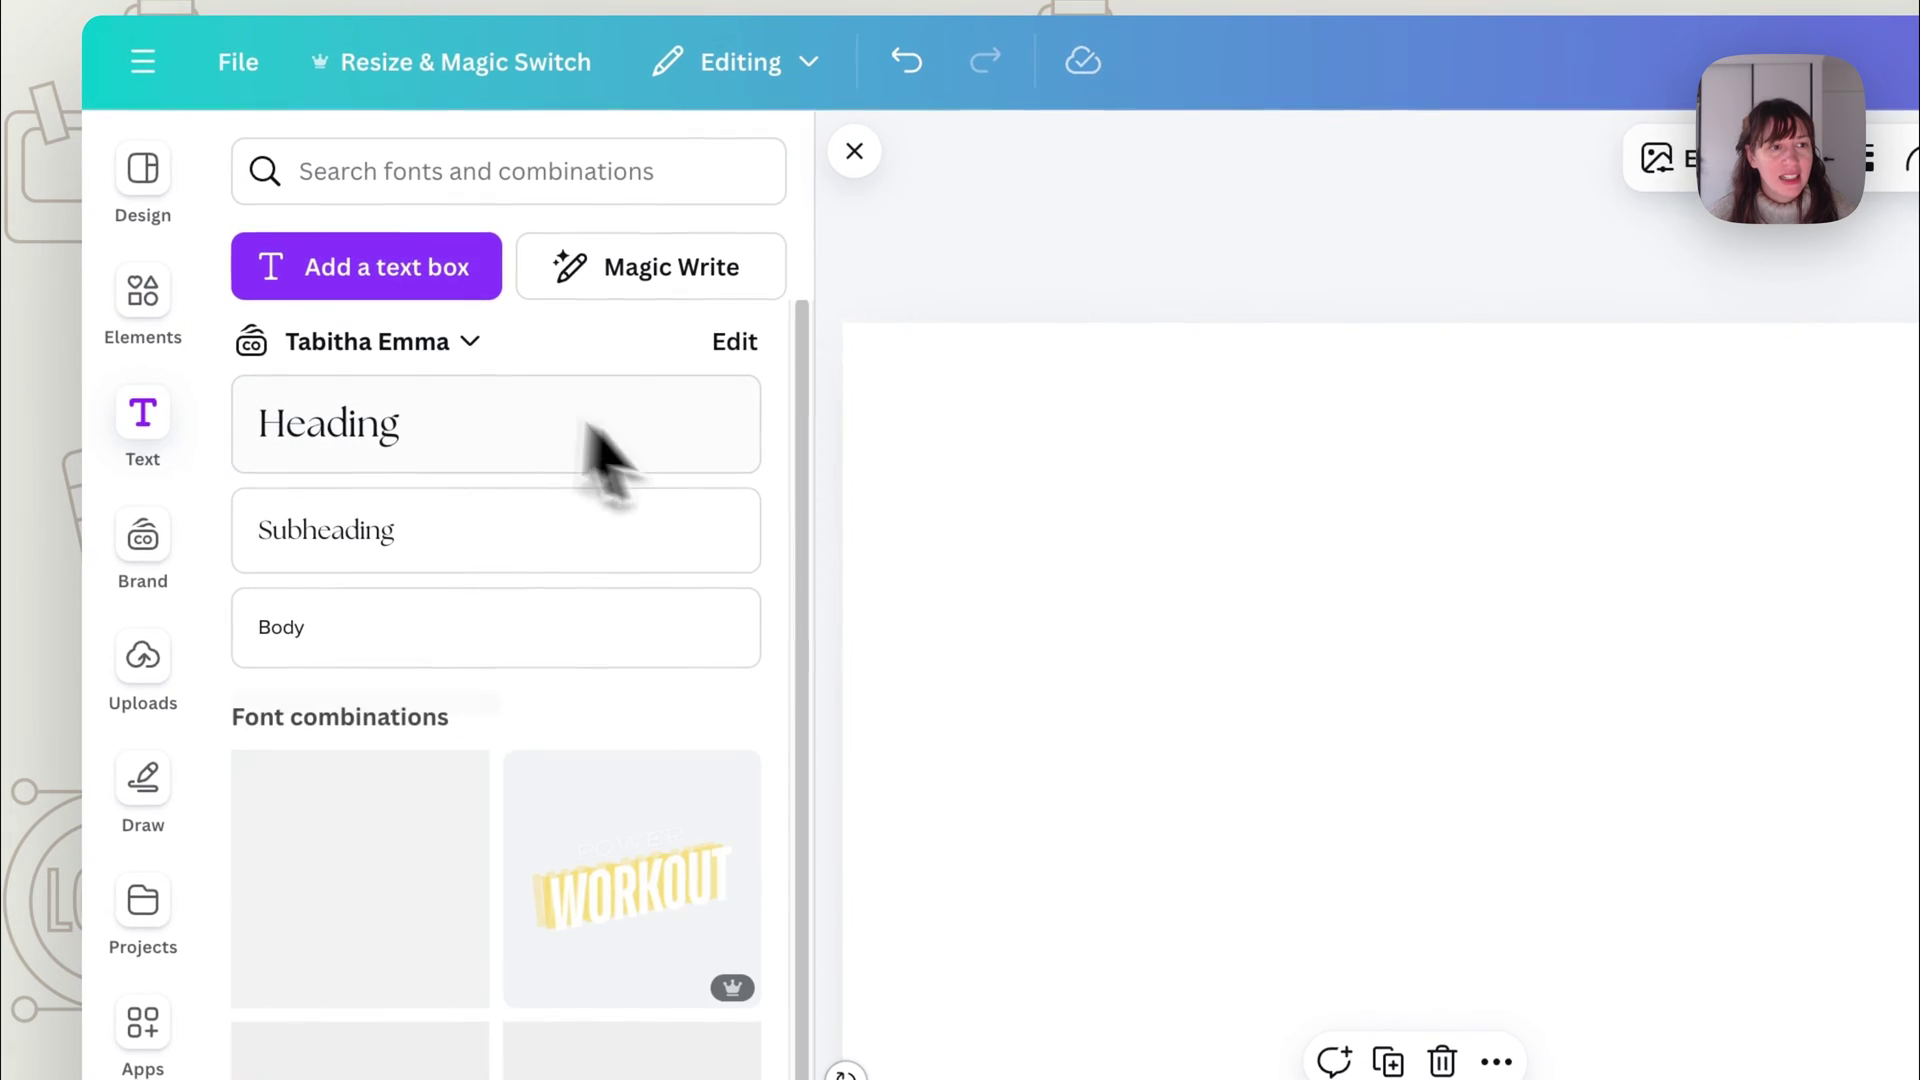
pyautogui.click(428, 445)
pyautogui.write('Tabitha Emma')
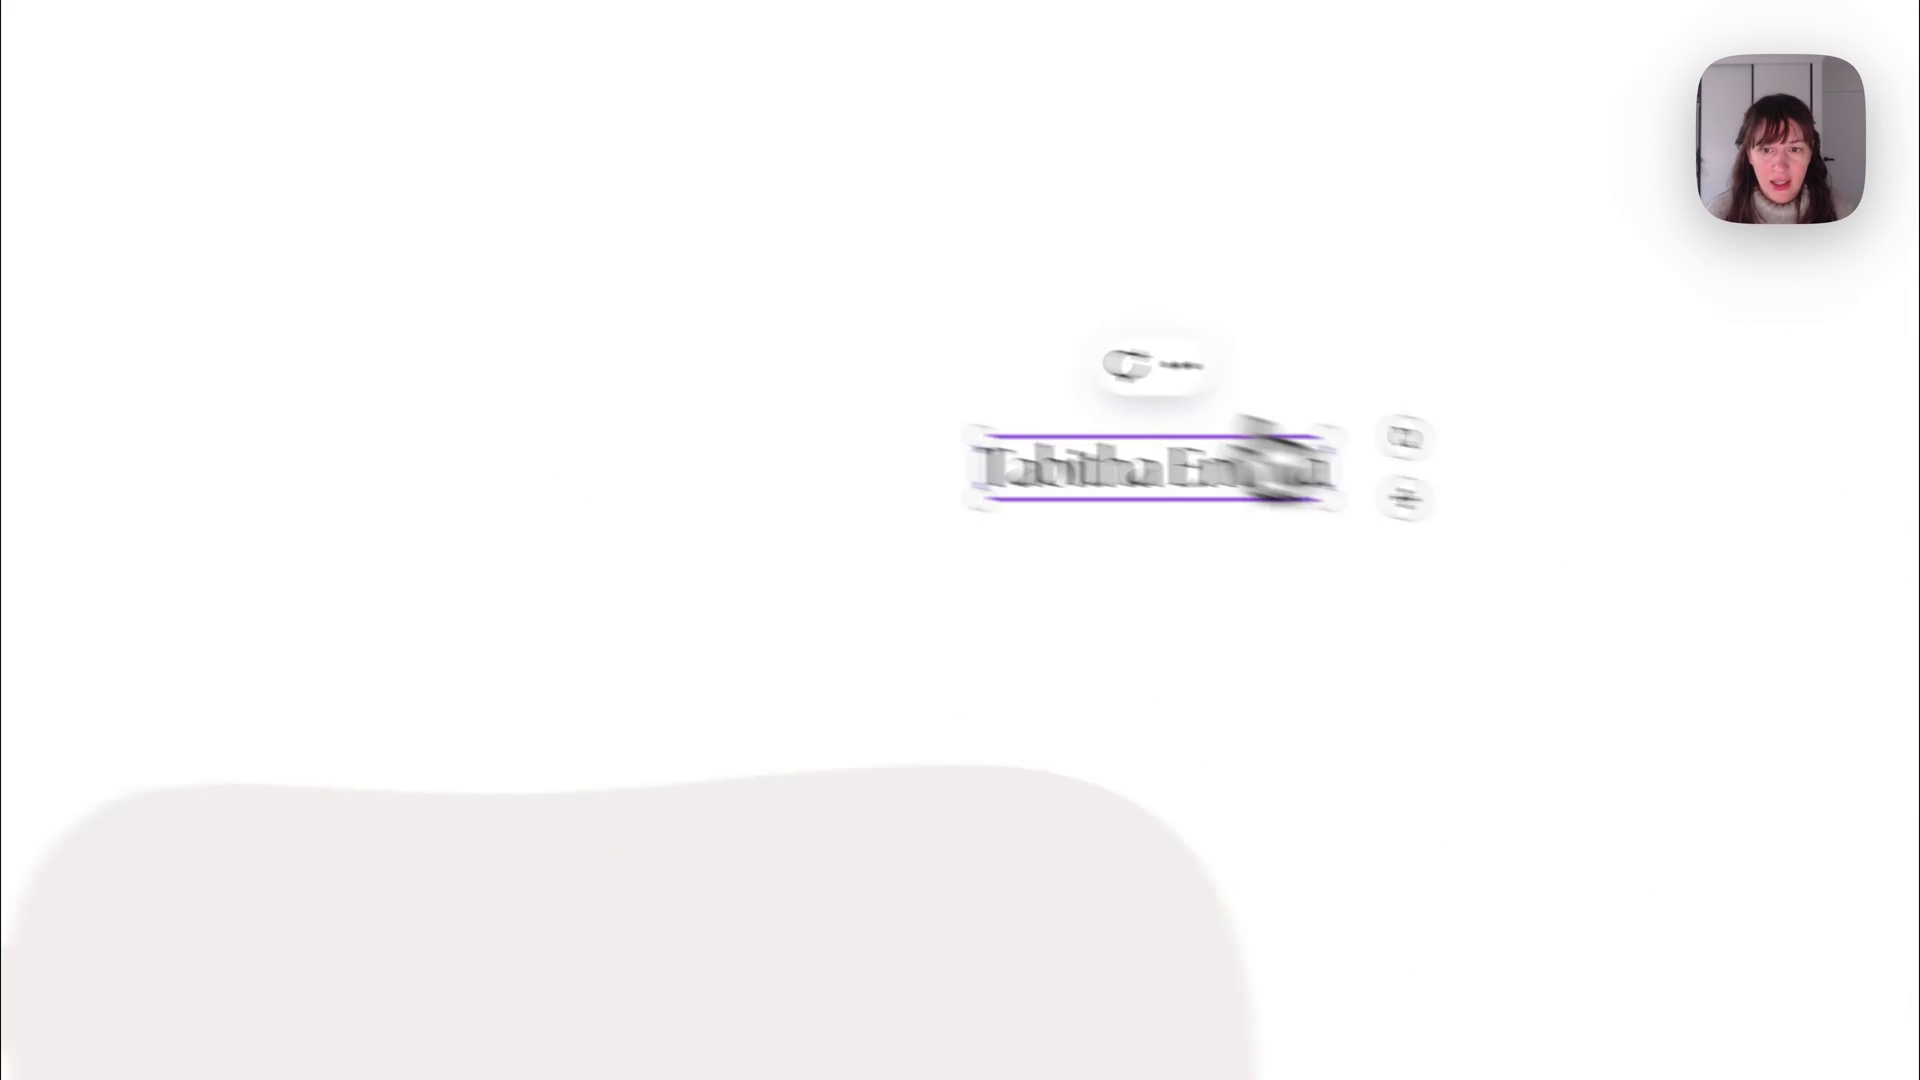
pyautogui.moveTo(1115, 445); pyautogui.dragTo(597, 820)
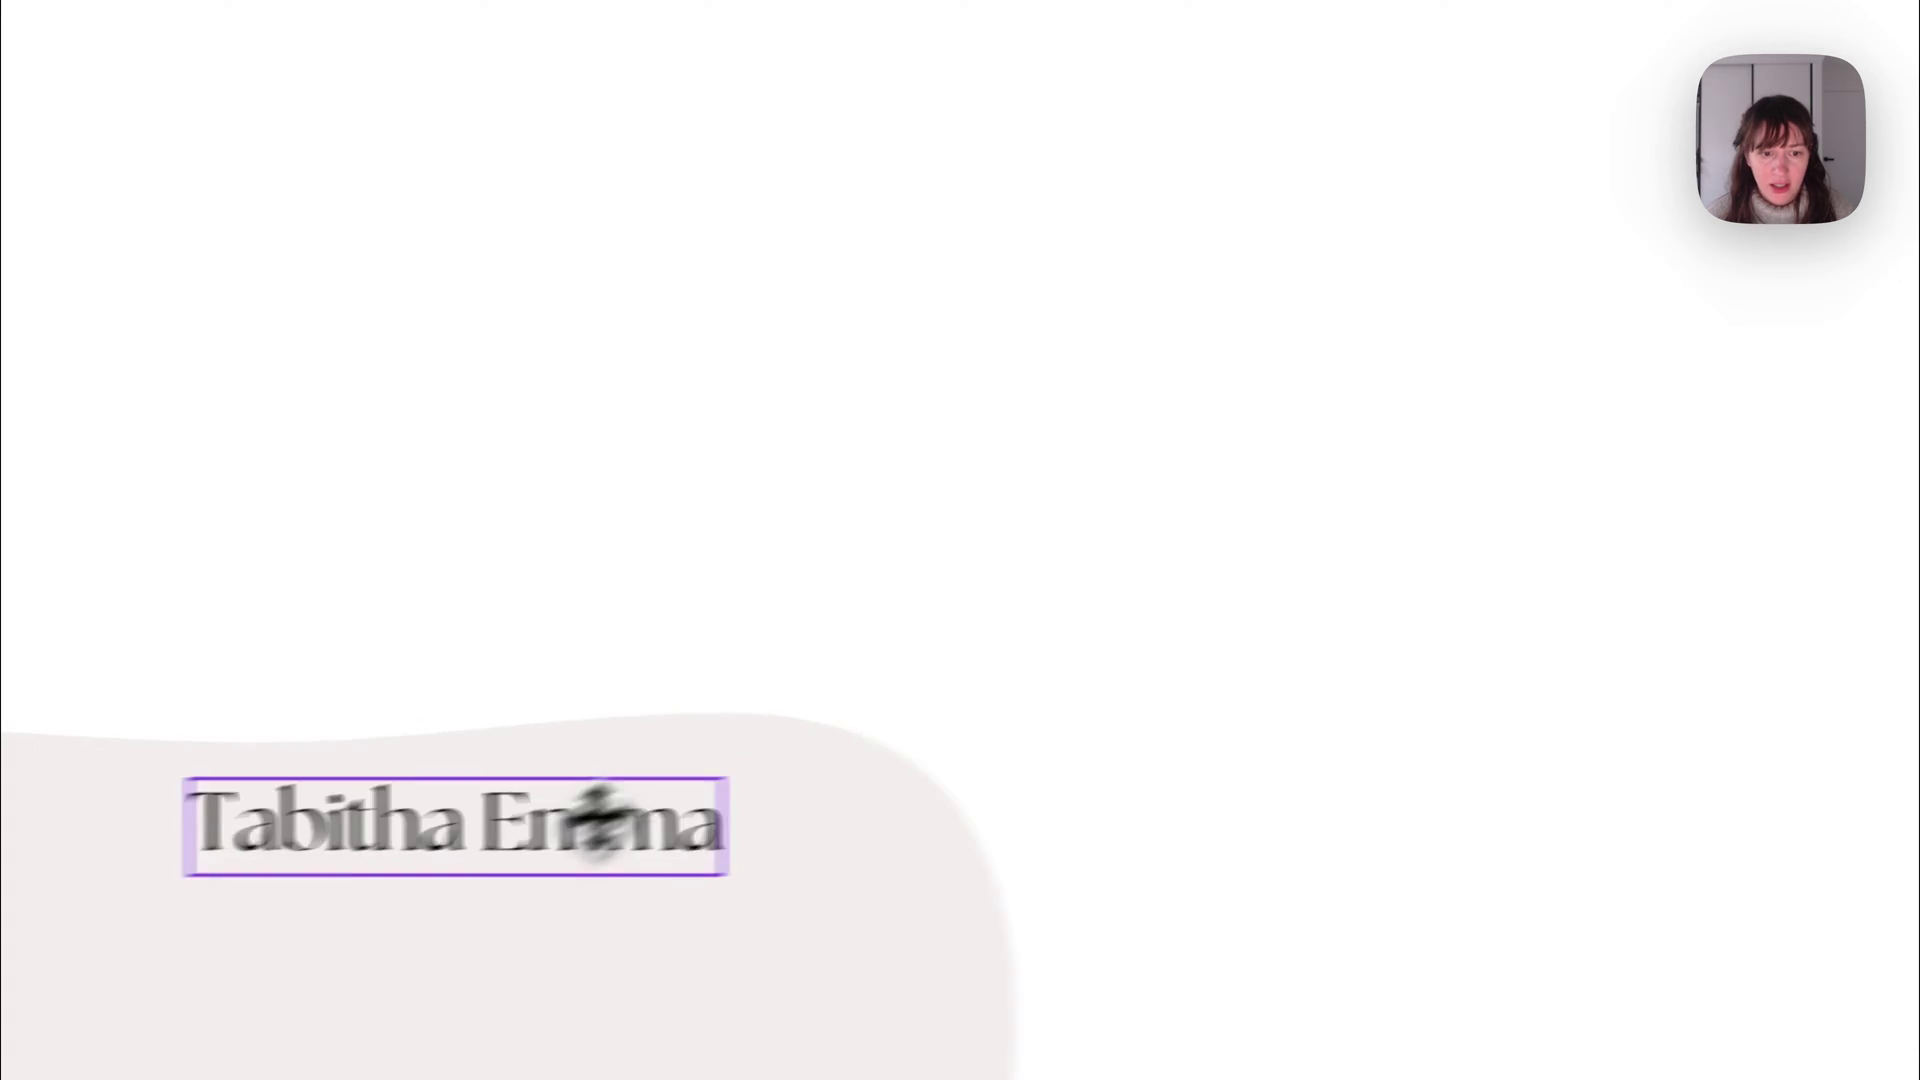
# Add a body text line reading "DESIGNER AND EDUCATOR" beneath the name.
pyautogui.click(485, 425)
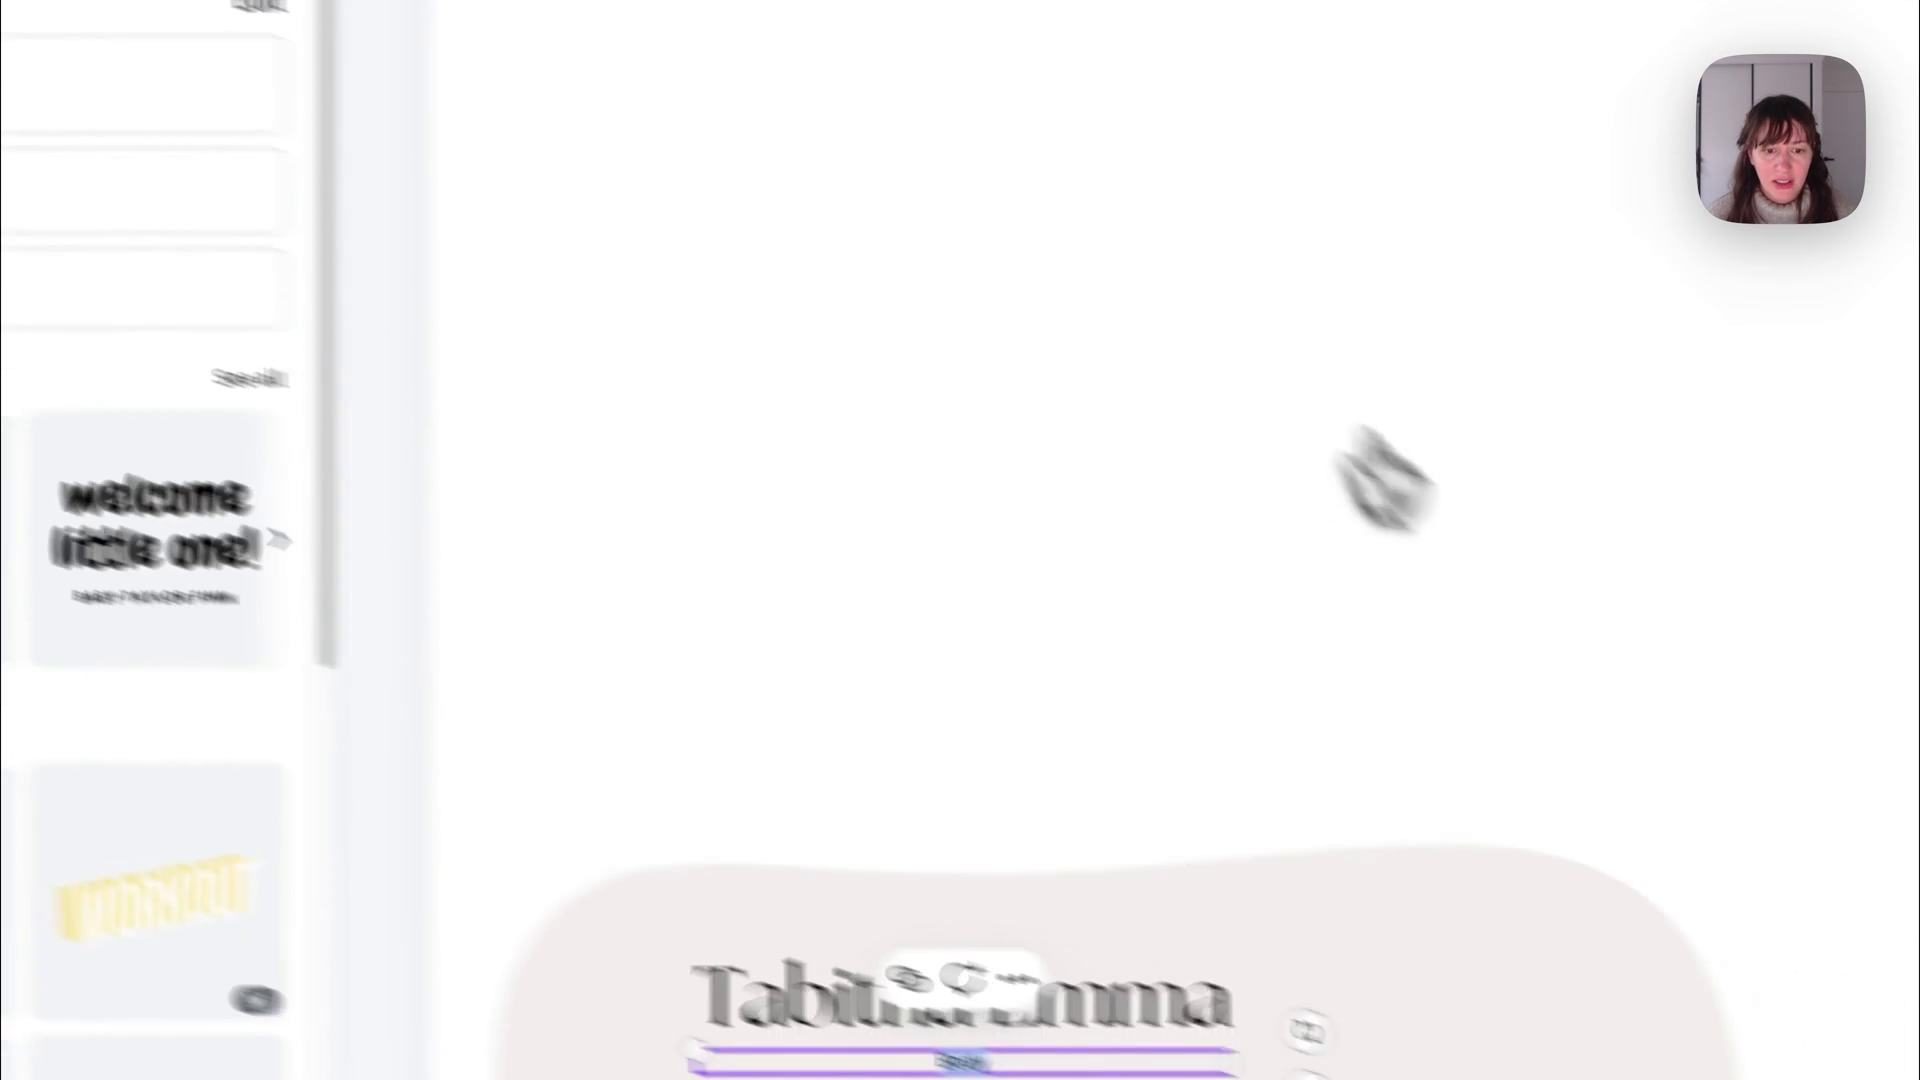
pyautogui.write('DESIGN')
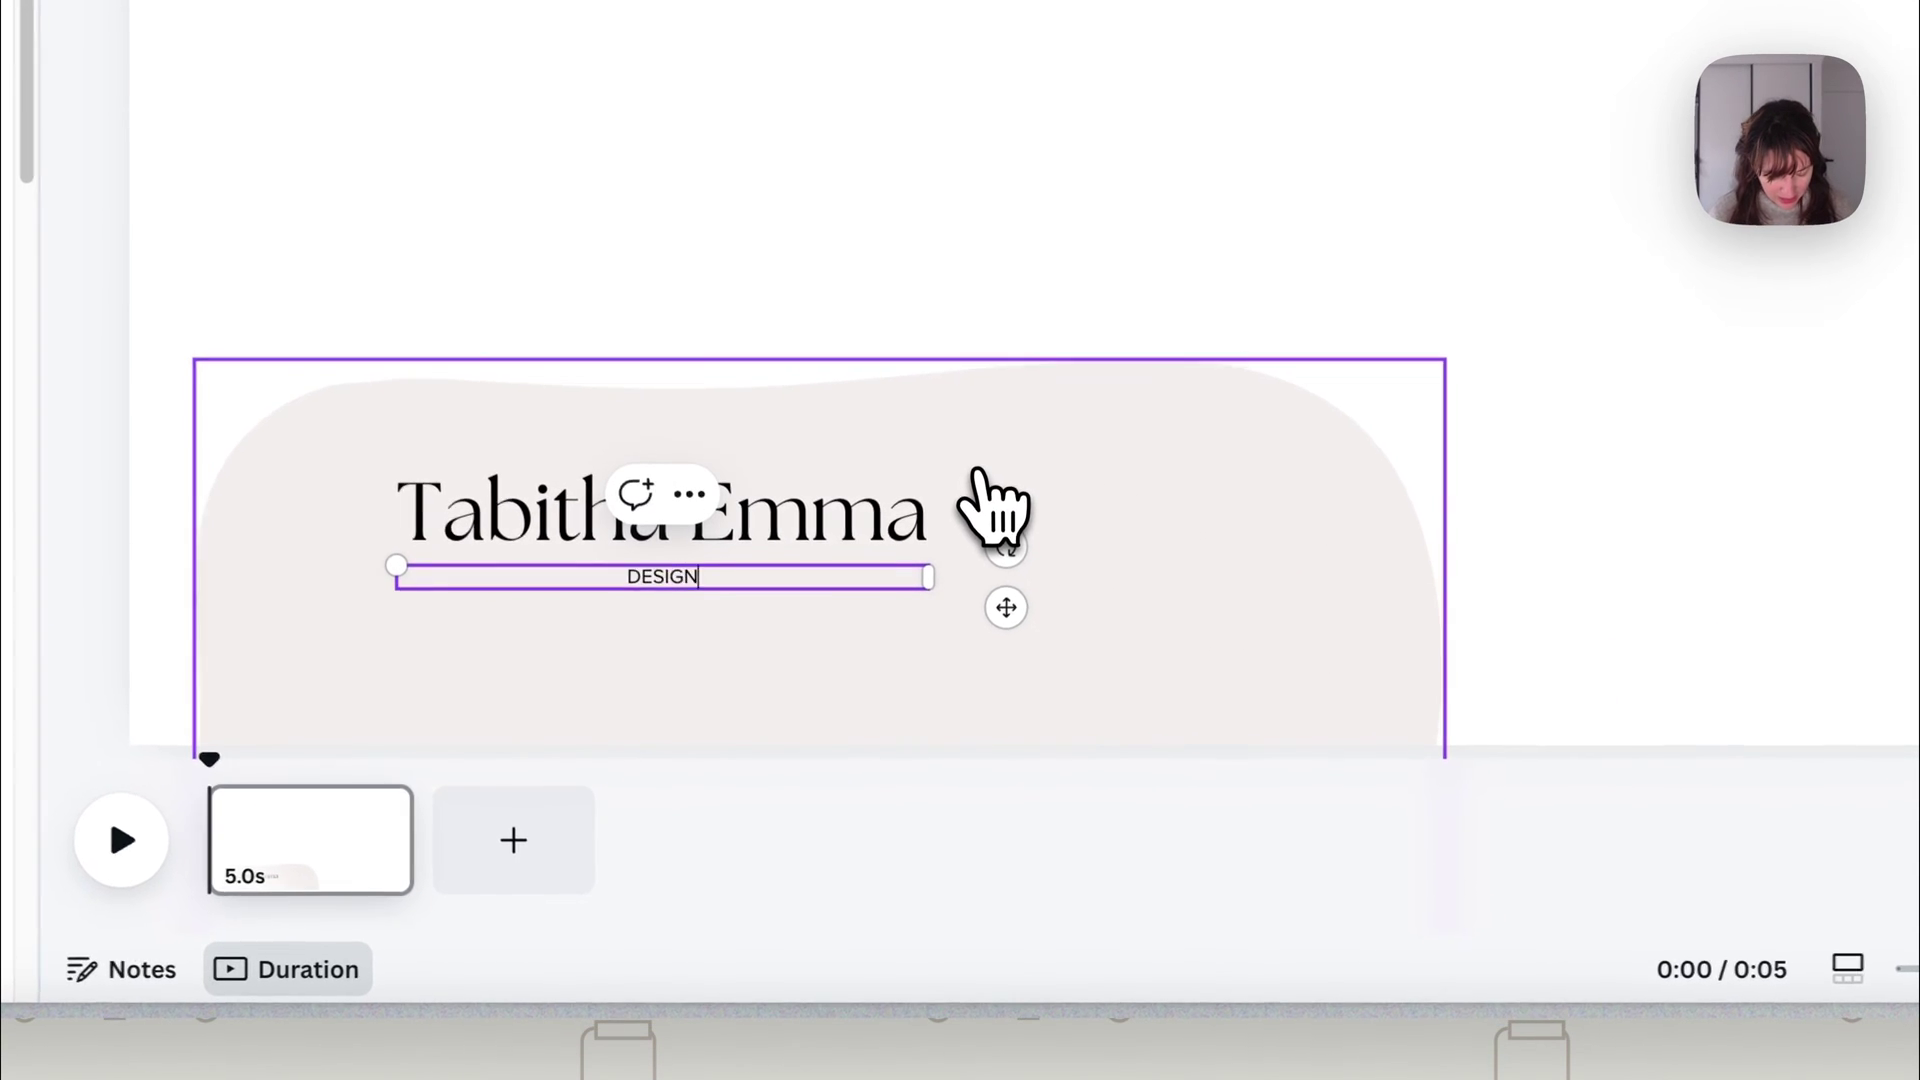
pyautogui.write('ER AND EDUCATOR')
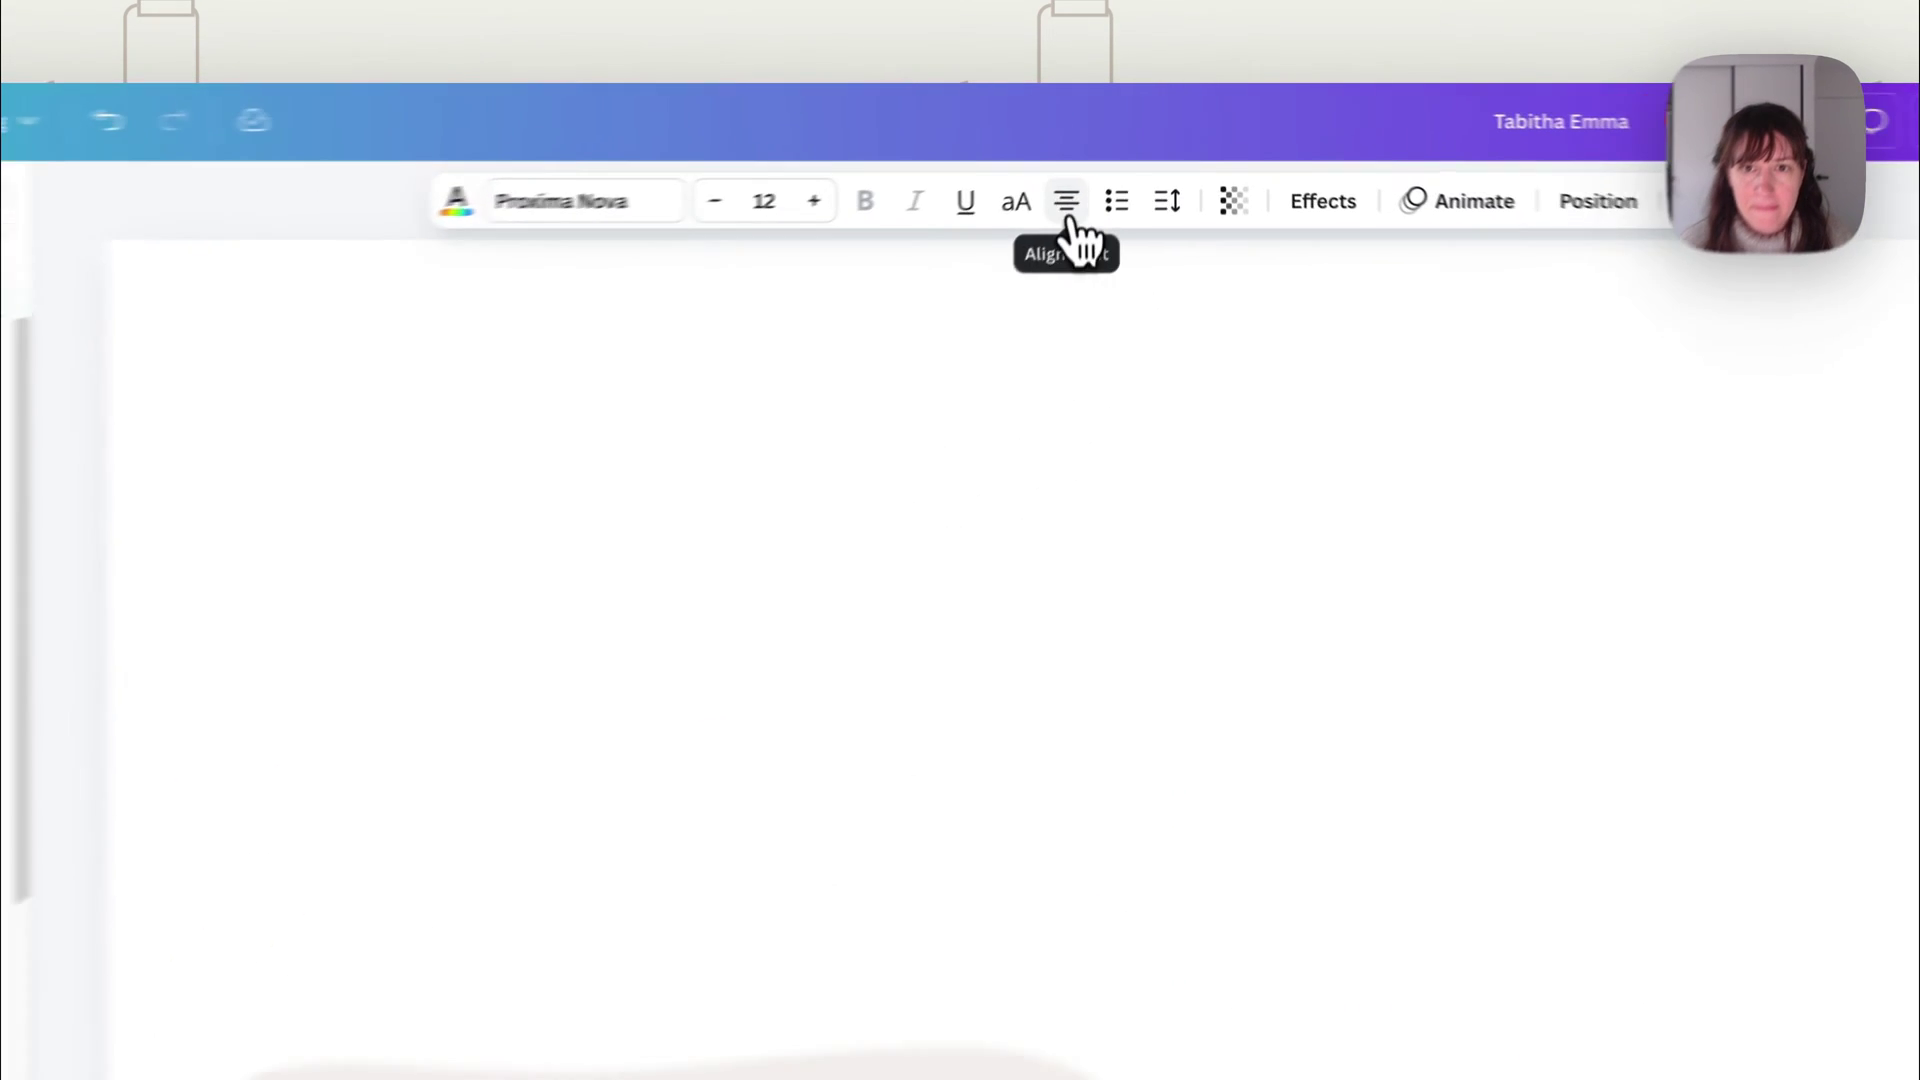
# Left-align and enlarge the "DESIGNER AND EDUCATOR" line, and line it up with the name's left edge.
pyautogui.click(1119, 154)
pyautogui.click(1073, 193)
pyautogui.moveTo(870, 700); pyautogui.dragTo(1160, 780)
pyautogui.click(1012, 276)
pyautogui.click(720, 681)
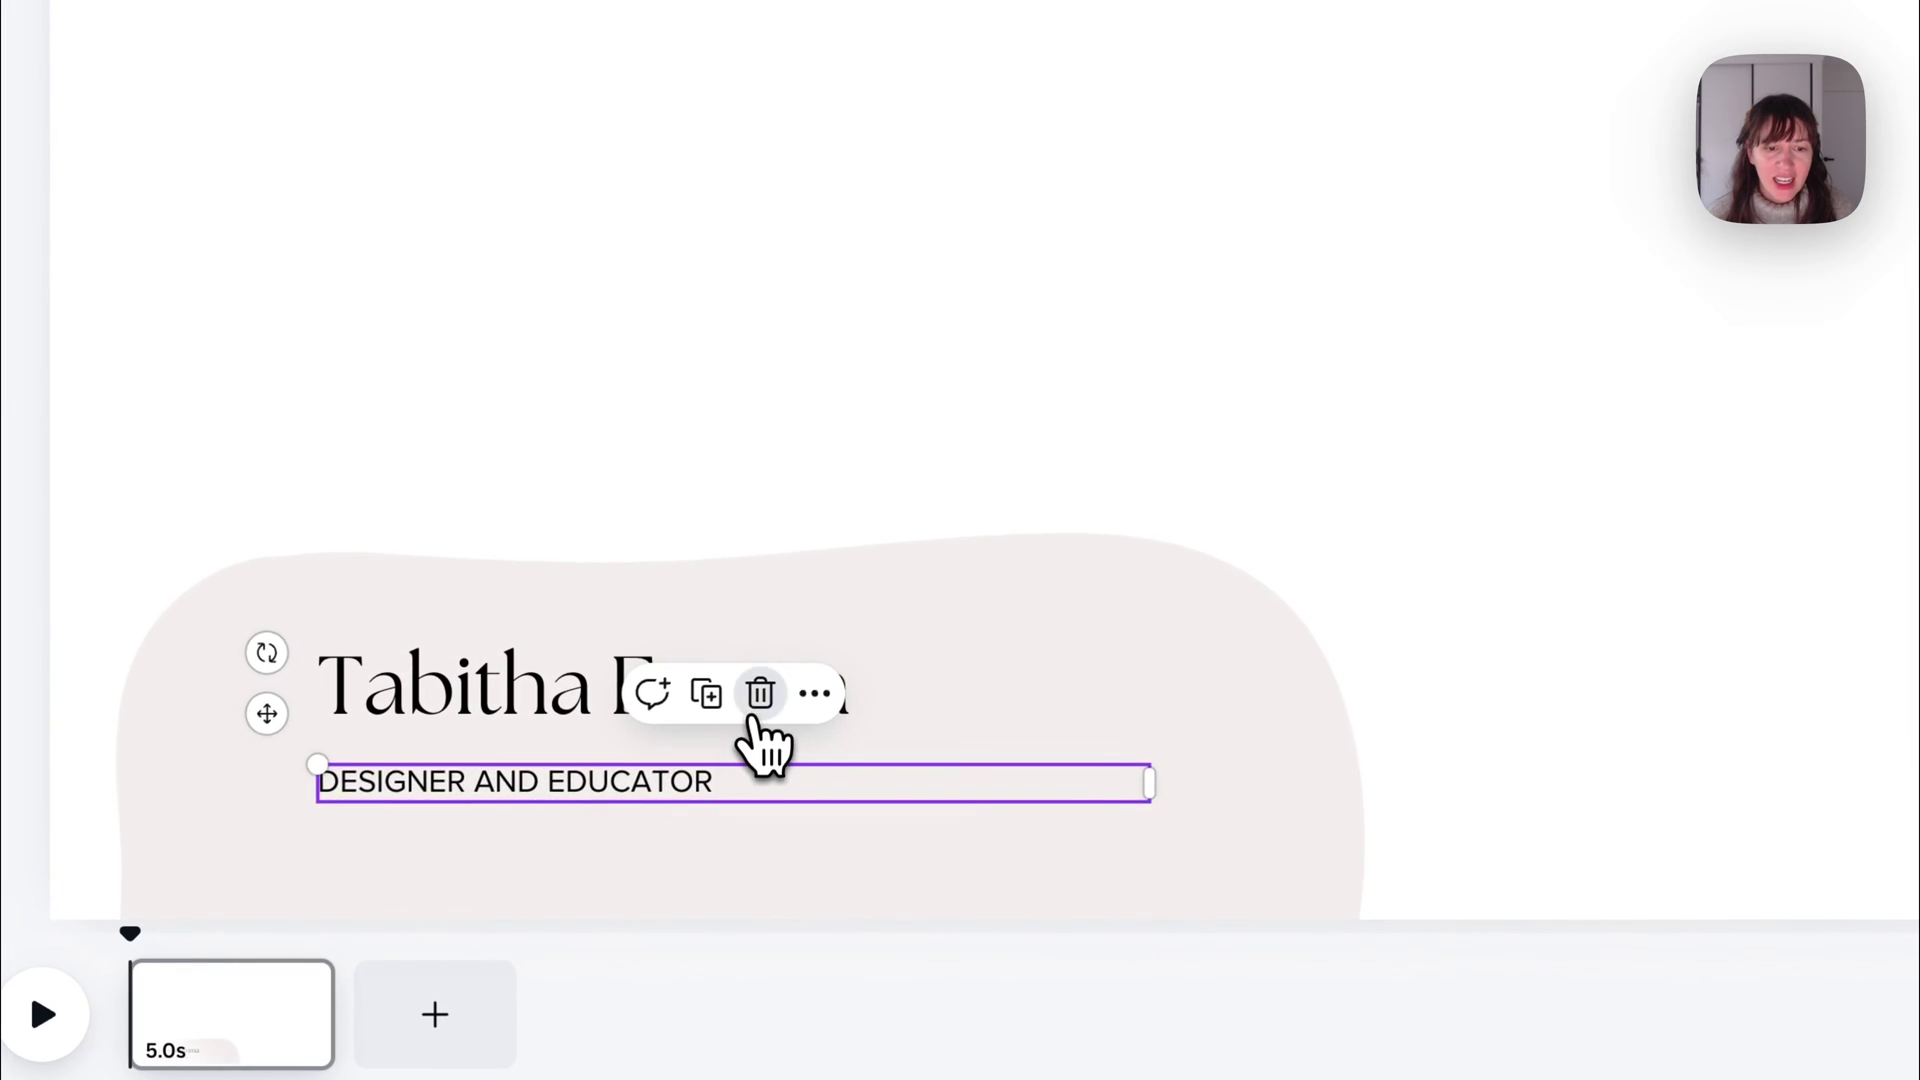
pyautogui.click(610, 705)
pyautogui.click(909, 343)
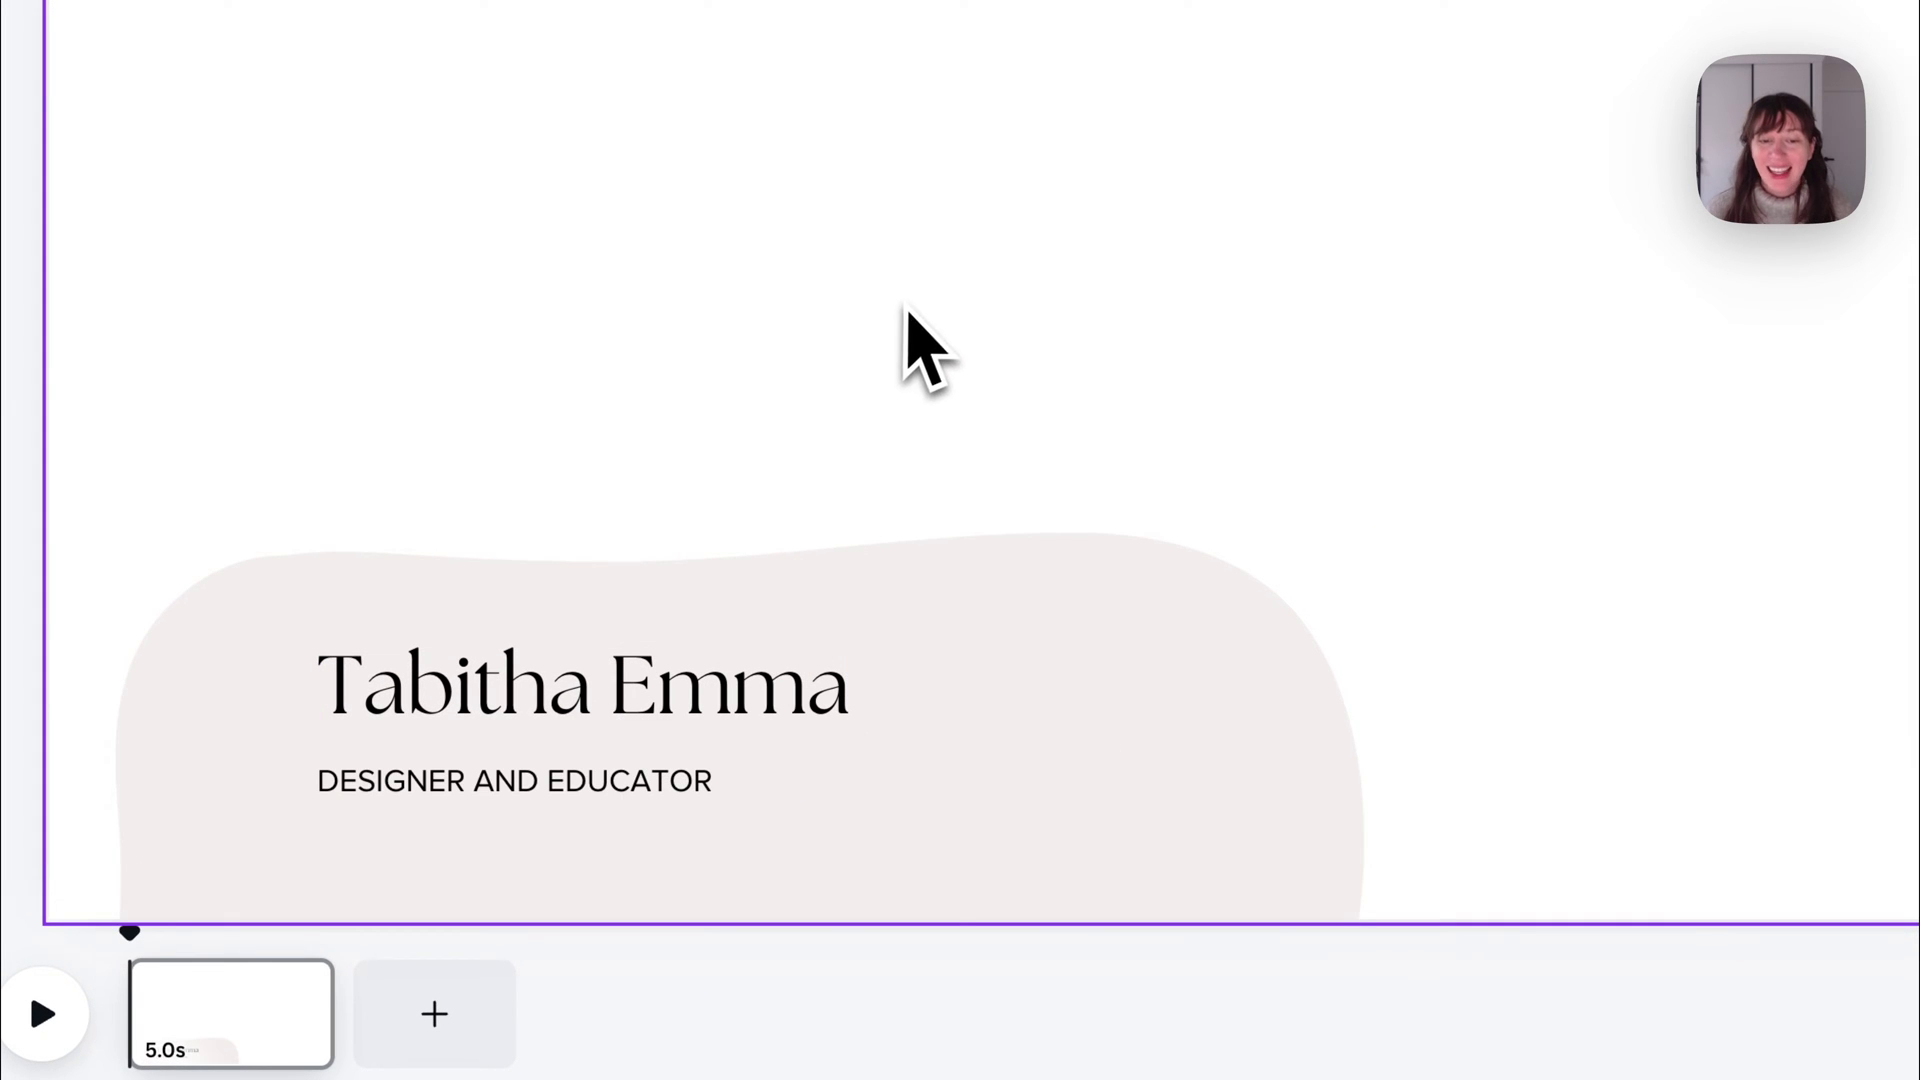
# Apply the Rise entrance animation to the blob shape.
pyautogui.click(1136, 801)
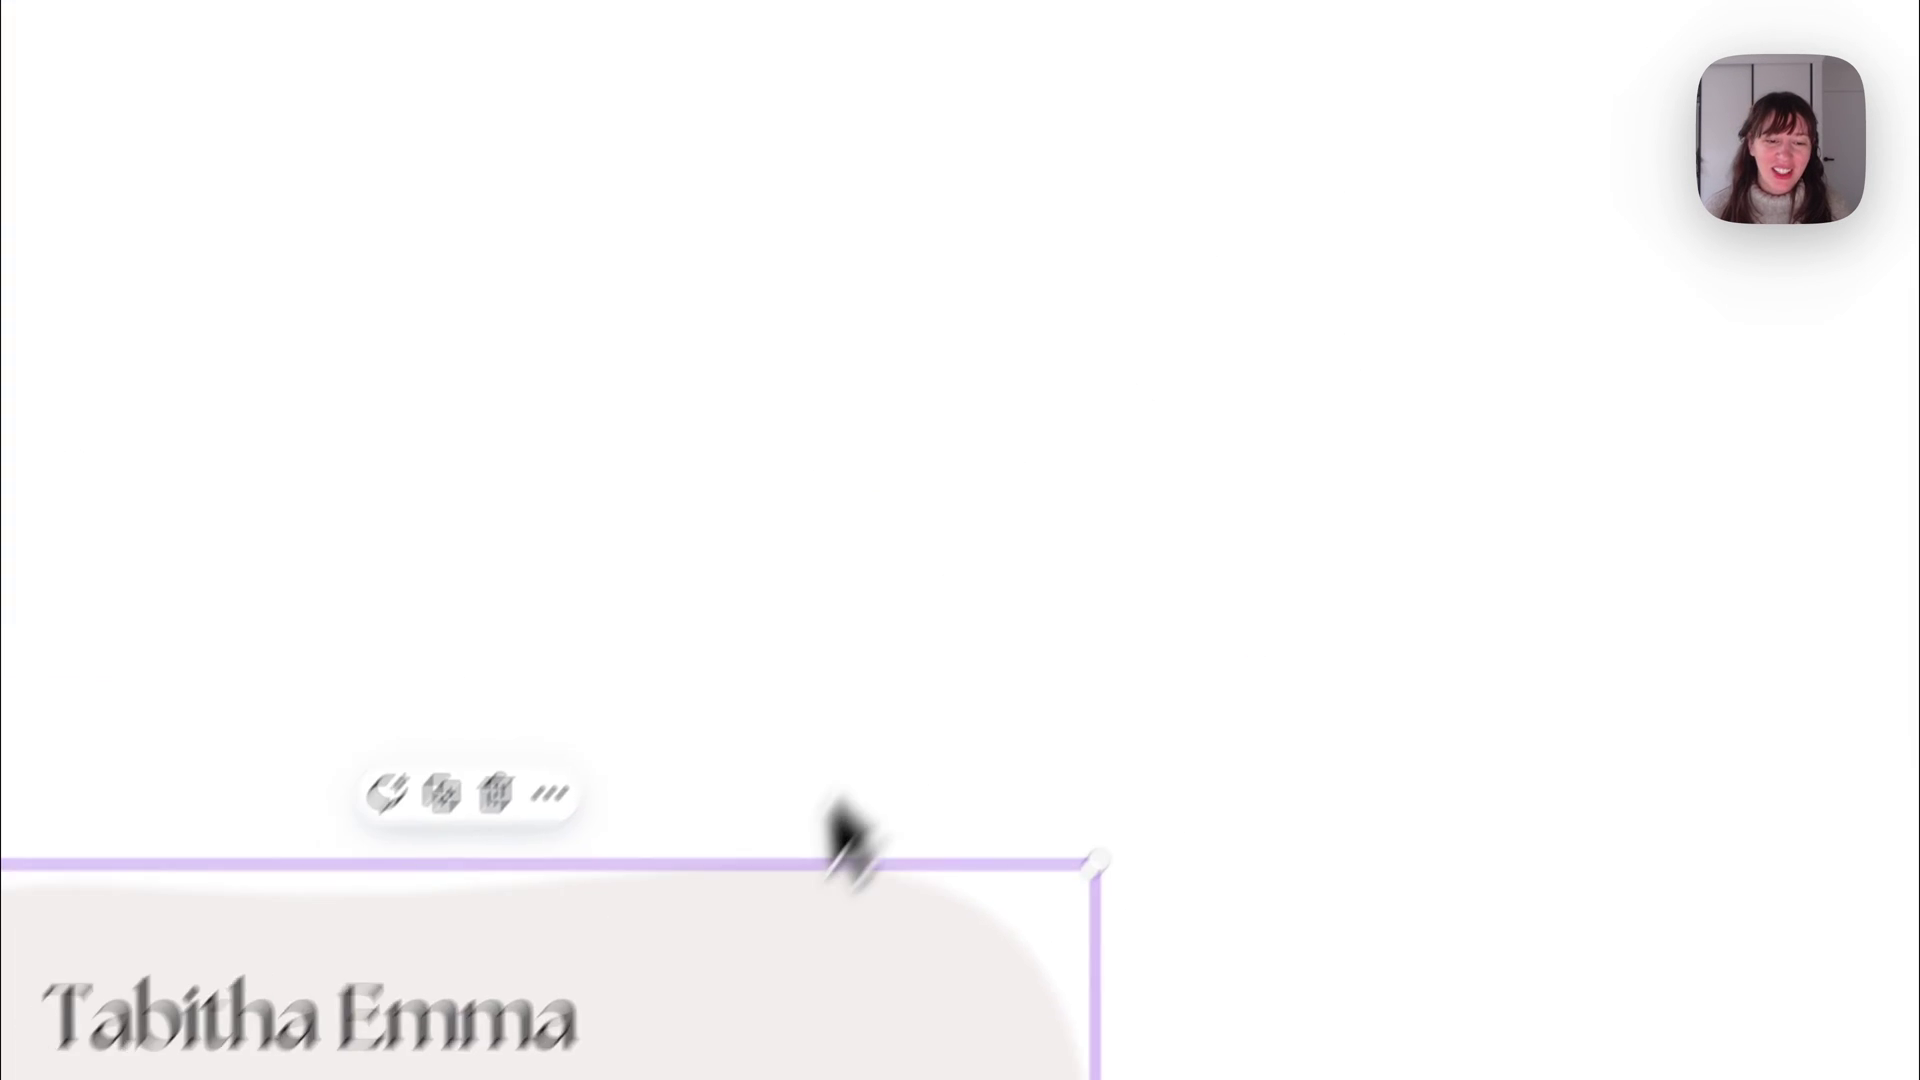
pyautogui.click(945, 195)
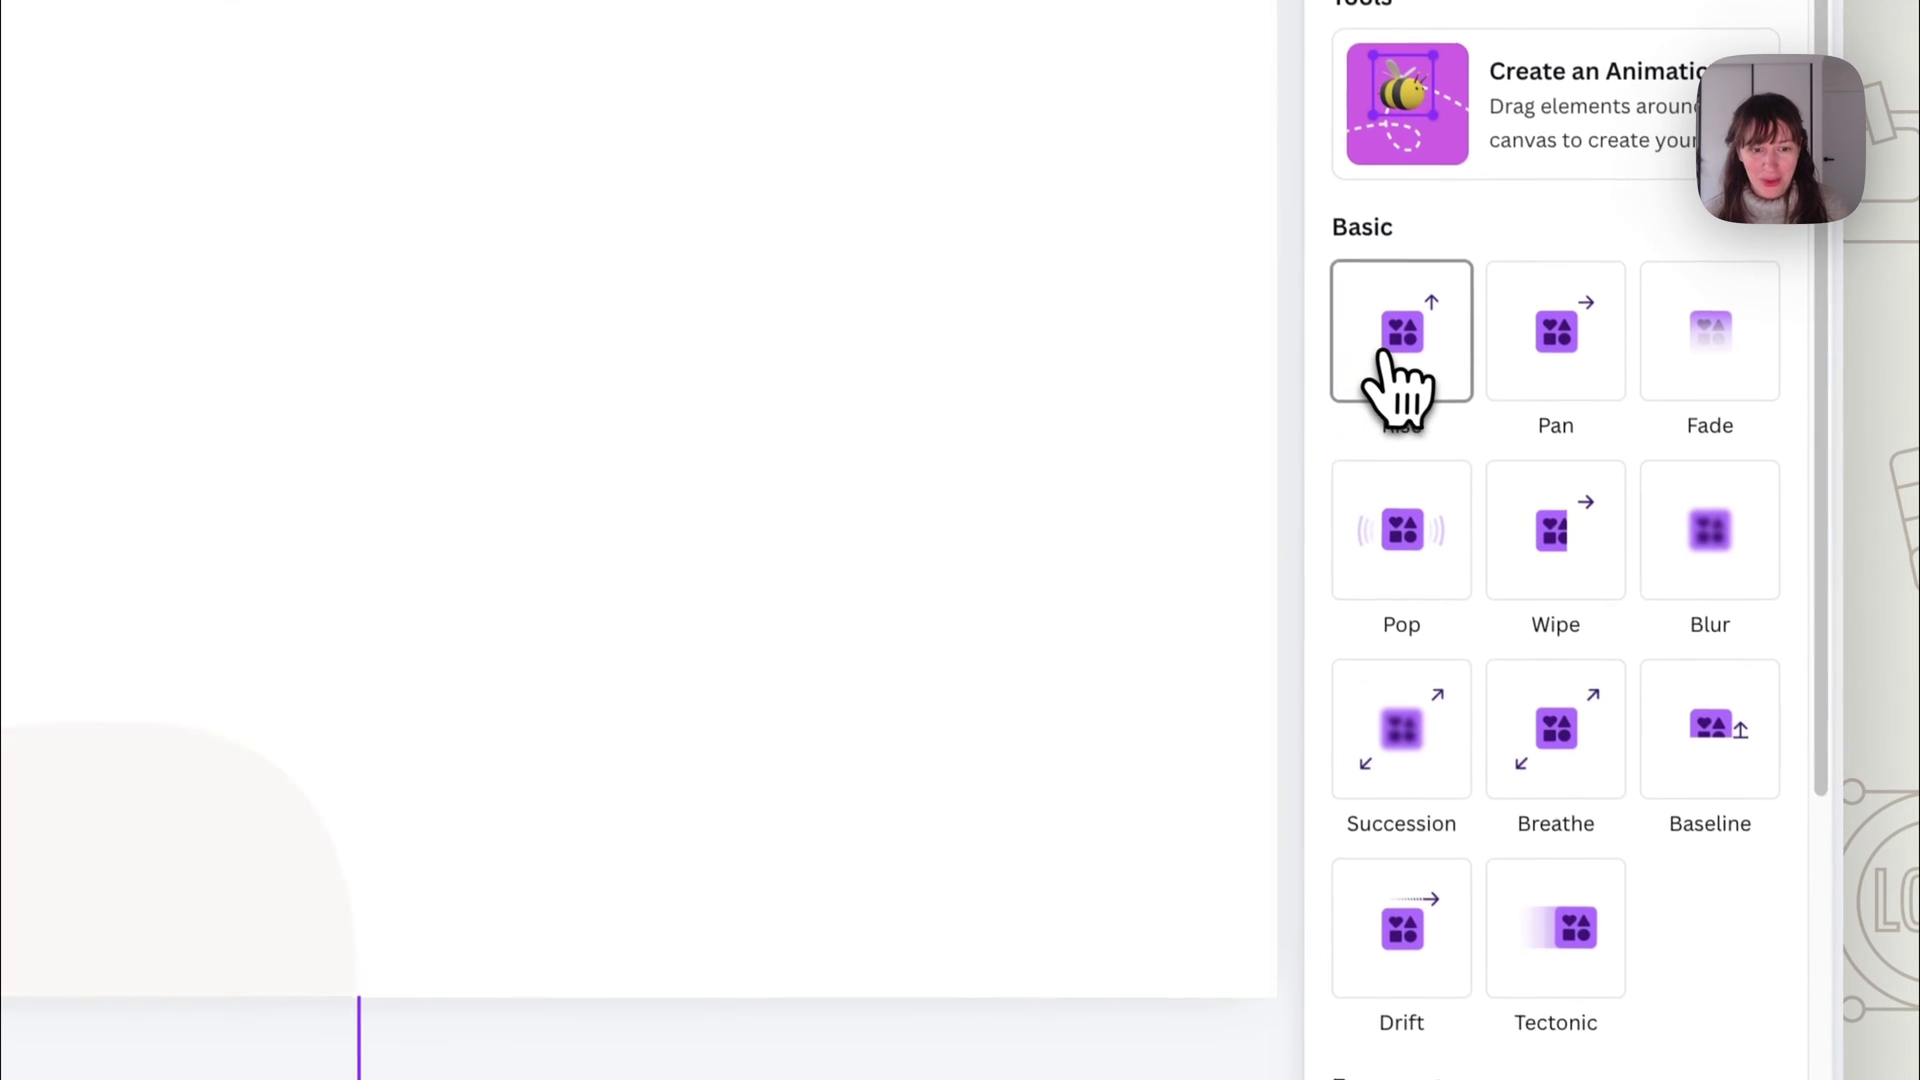
pyautogui.click(1390, 362)
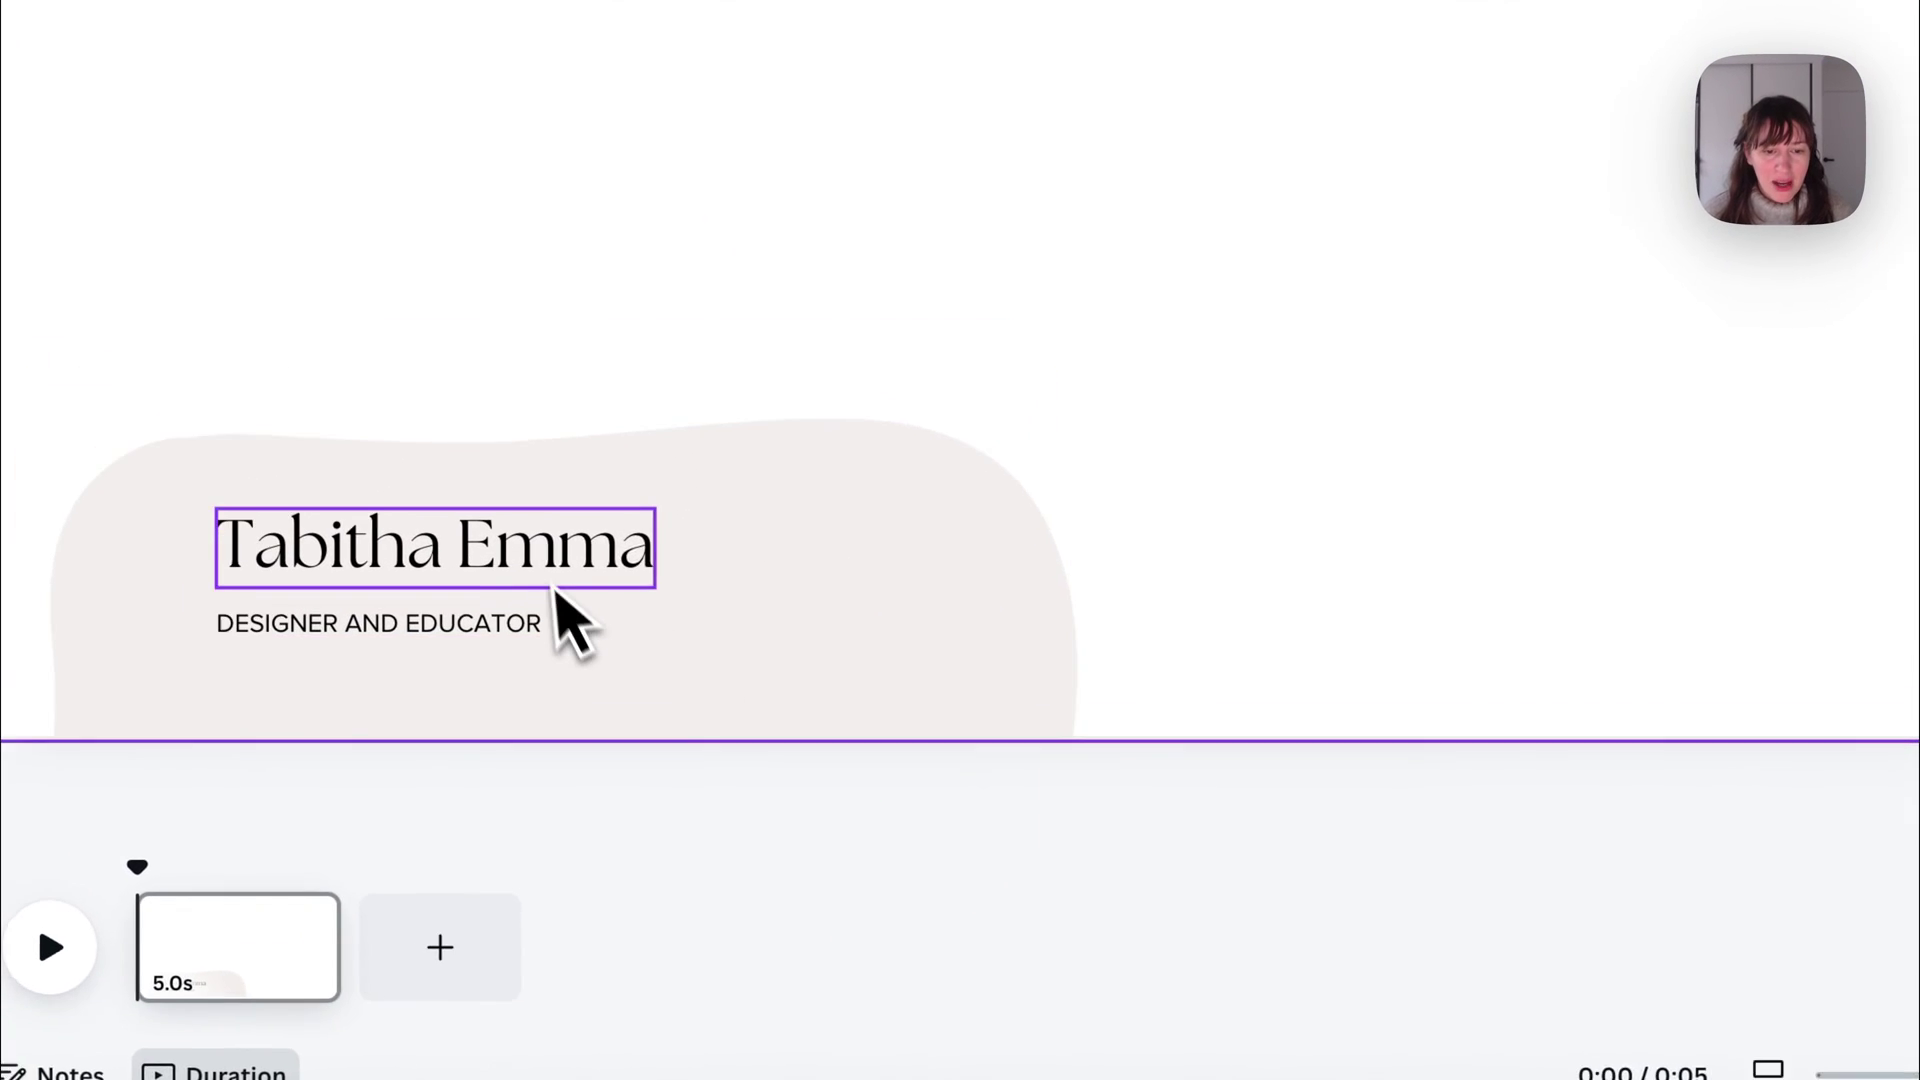
# Give the name an entrance animation, and apply a faster Typewriter entrance to the "DESIGNER AND EDUCATOR" line.
pyautogui.click(780, 715)
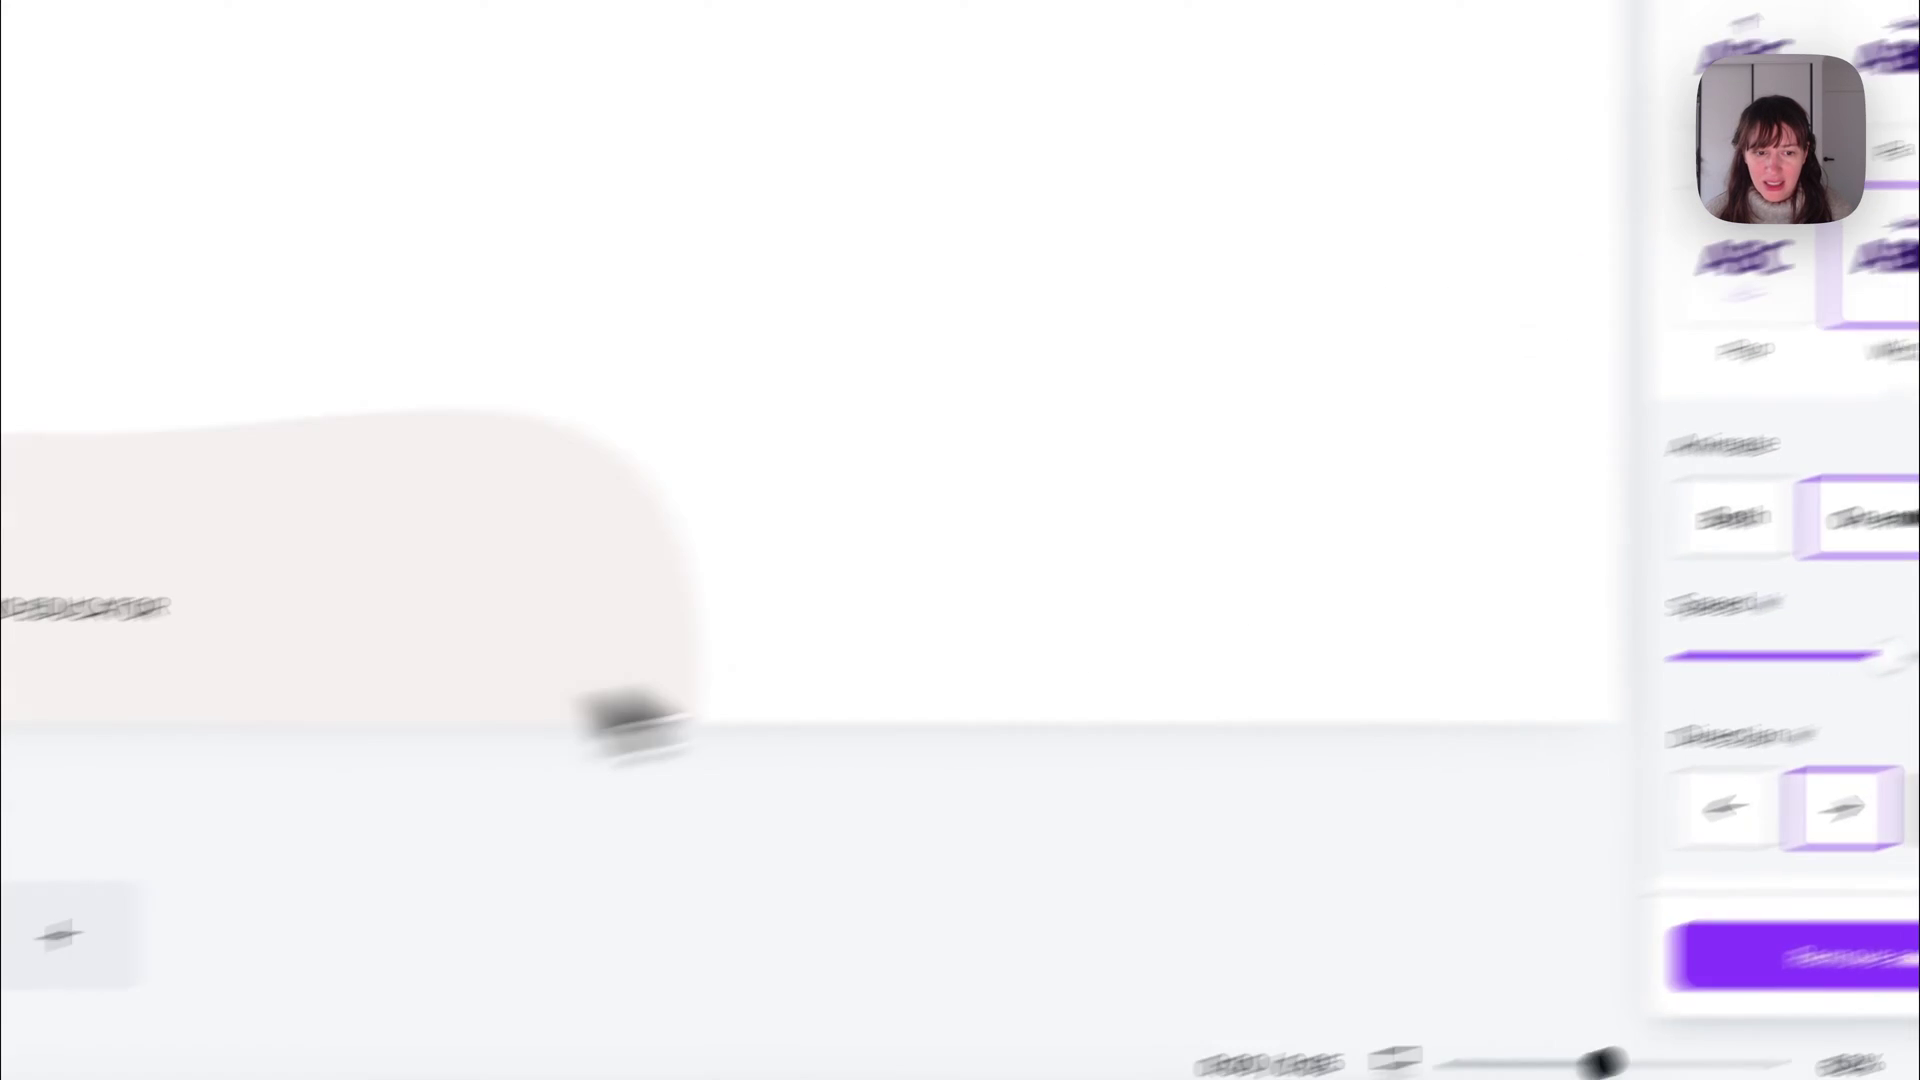
pyautogui.click(539, 530)
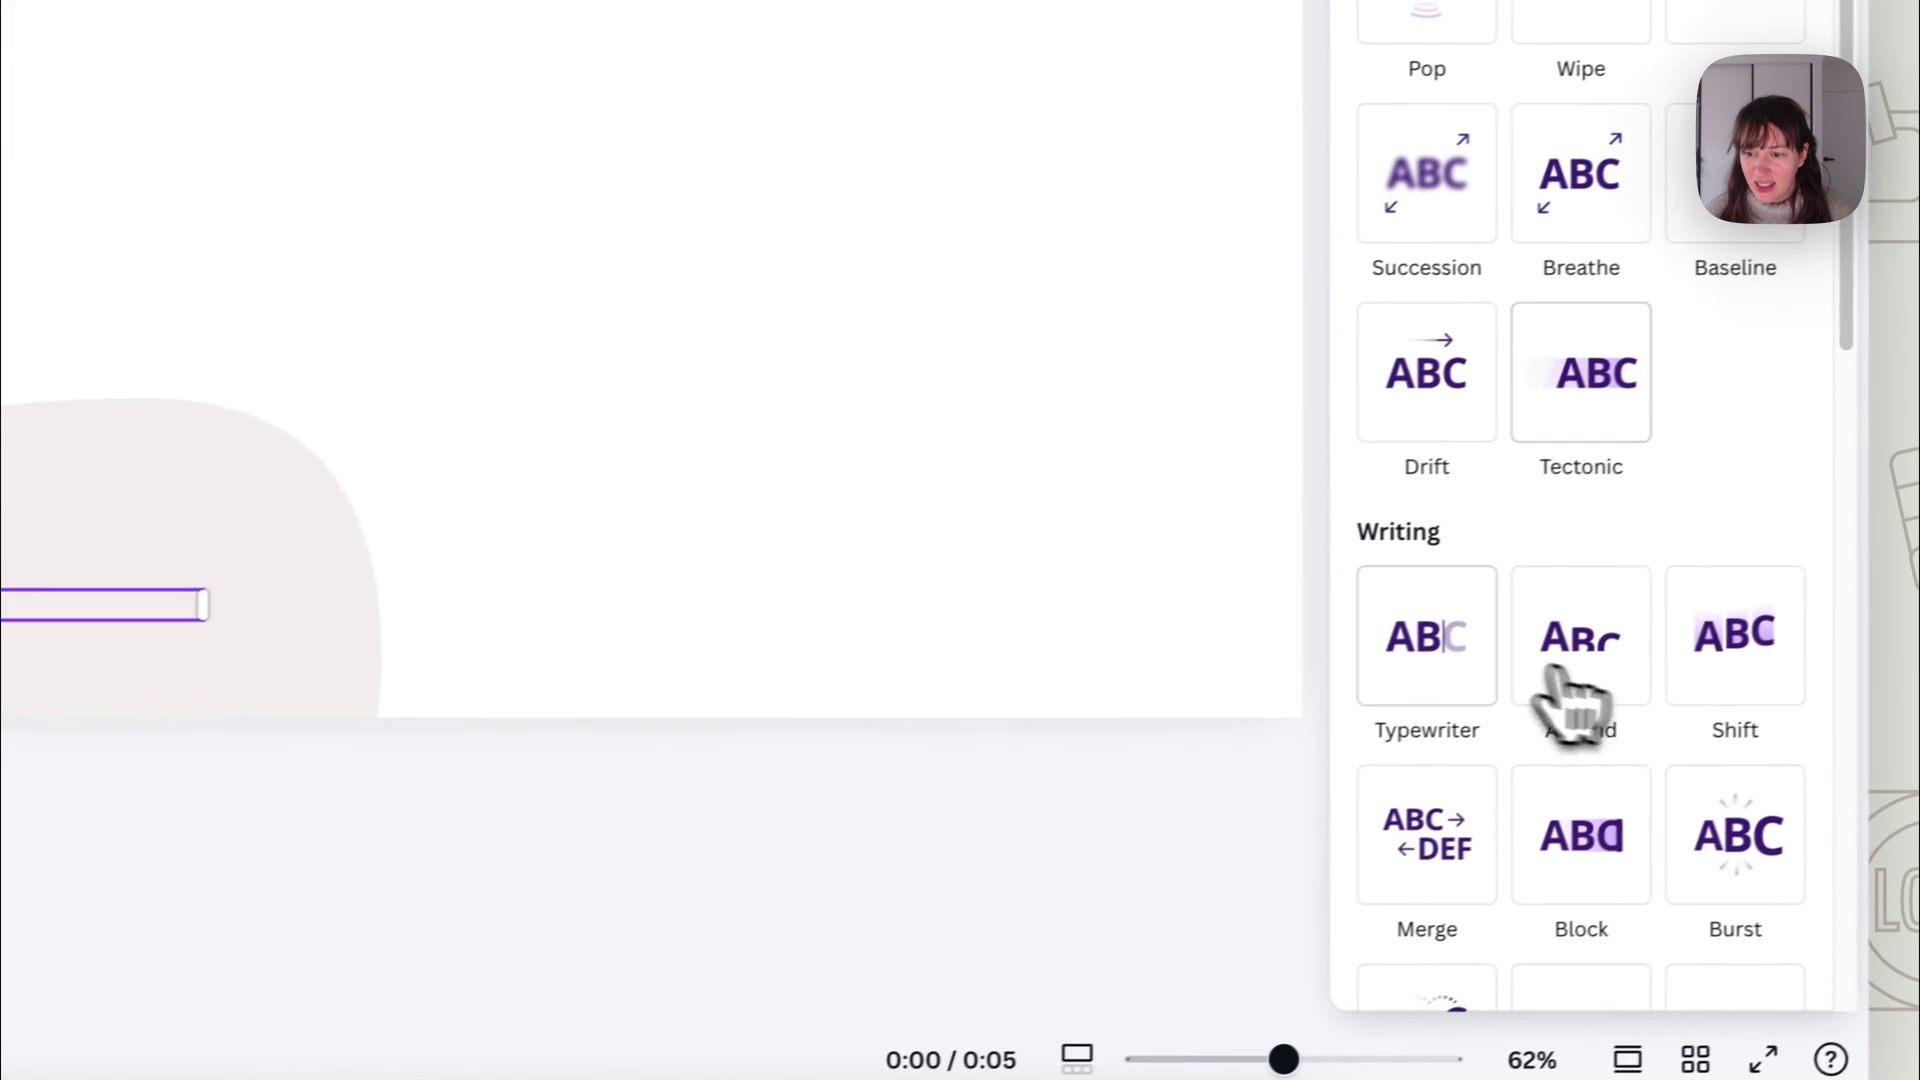
pyautogui.click(1396, 652)
pyautogui.moveTo(1568, 827); pyautogui.dragTo(1710, 830)
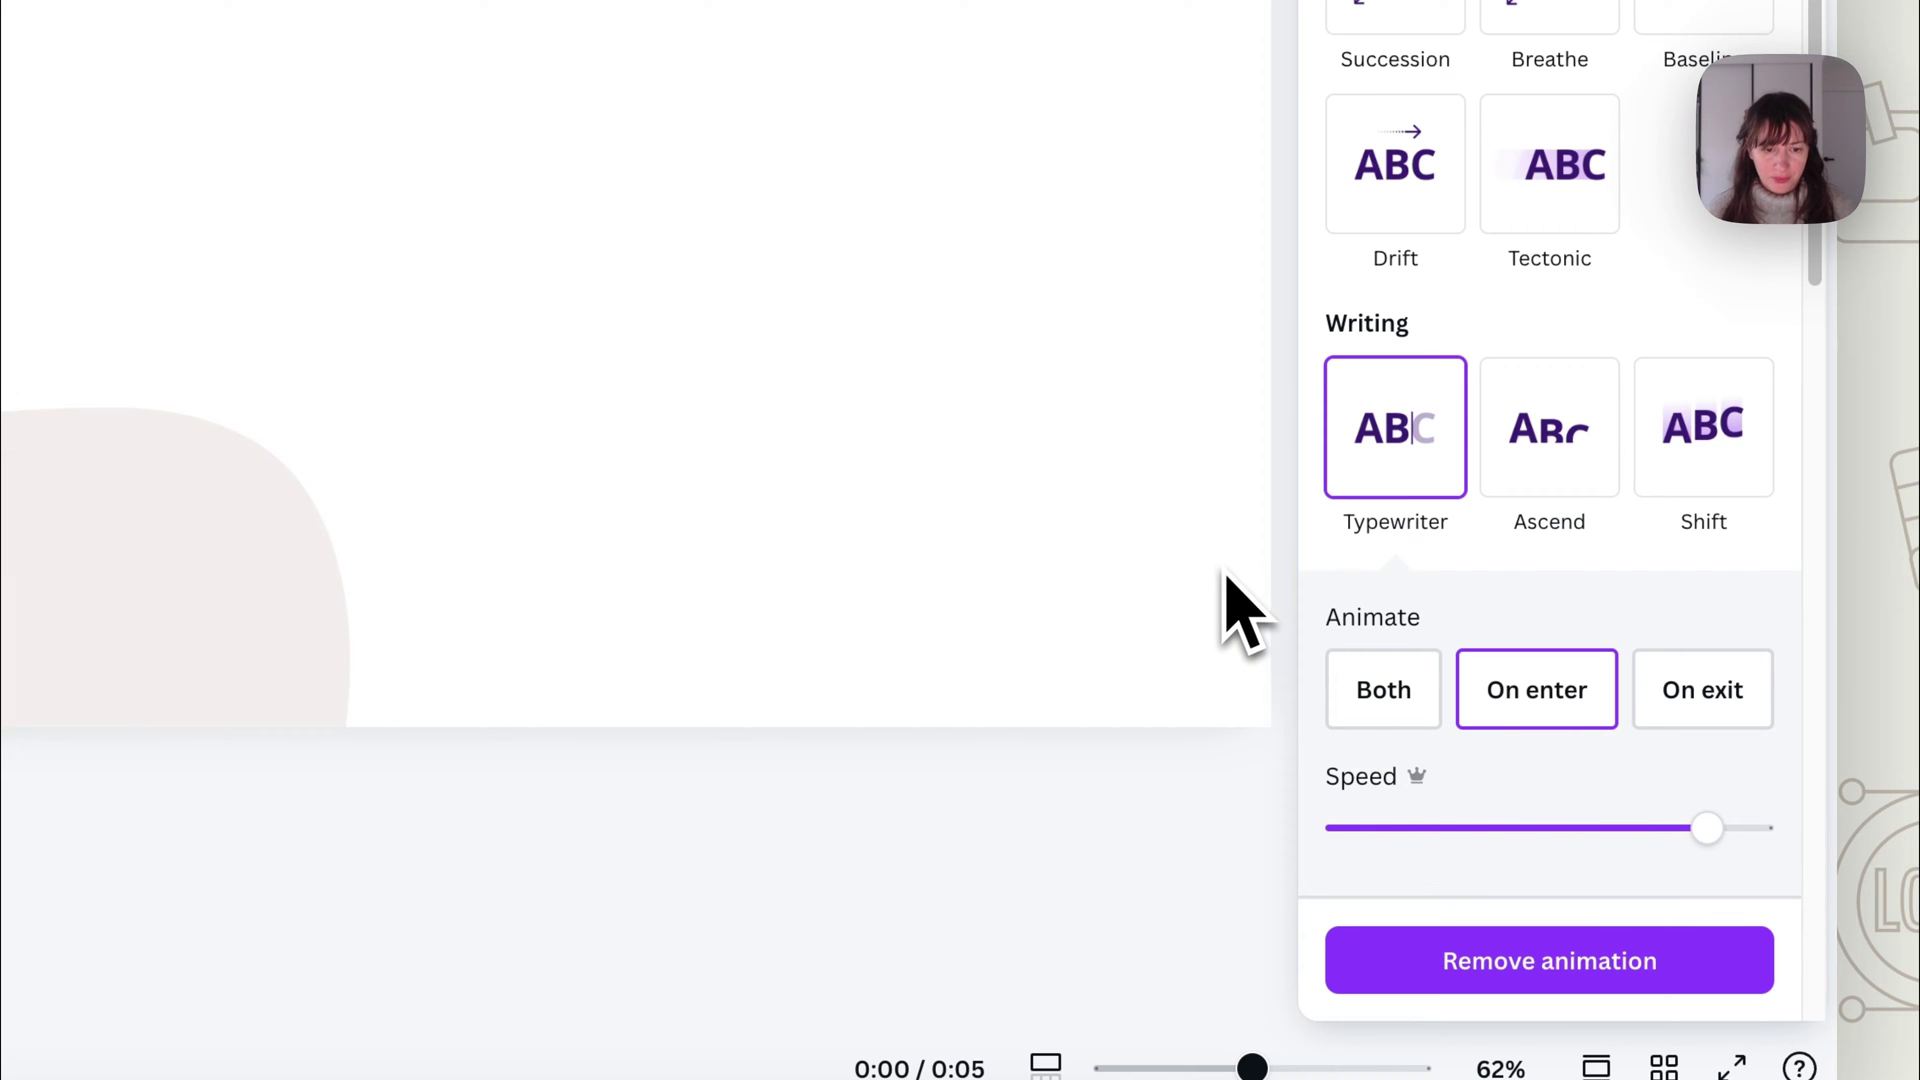
pyautogui.click(1024, 446)
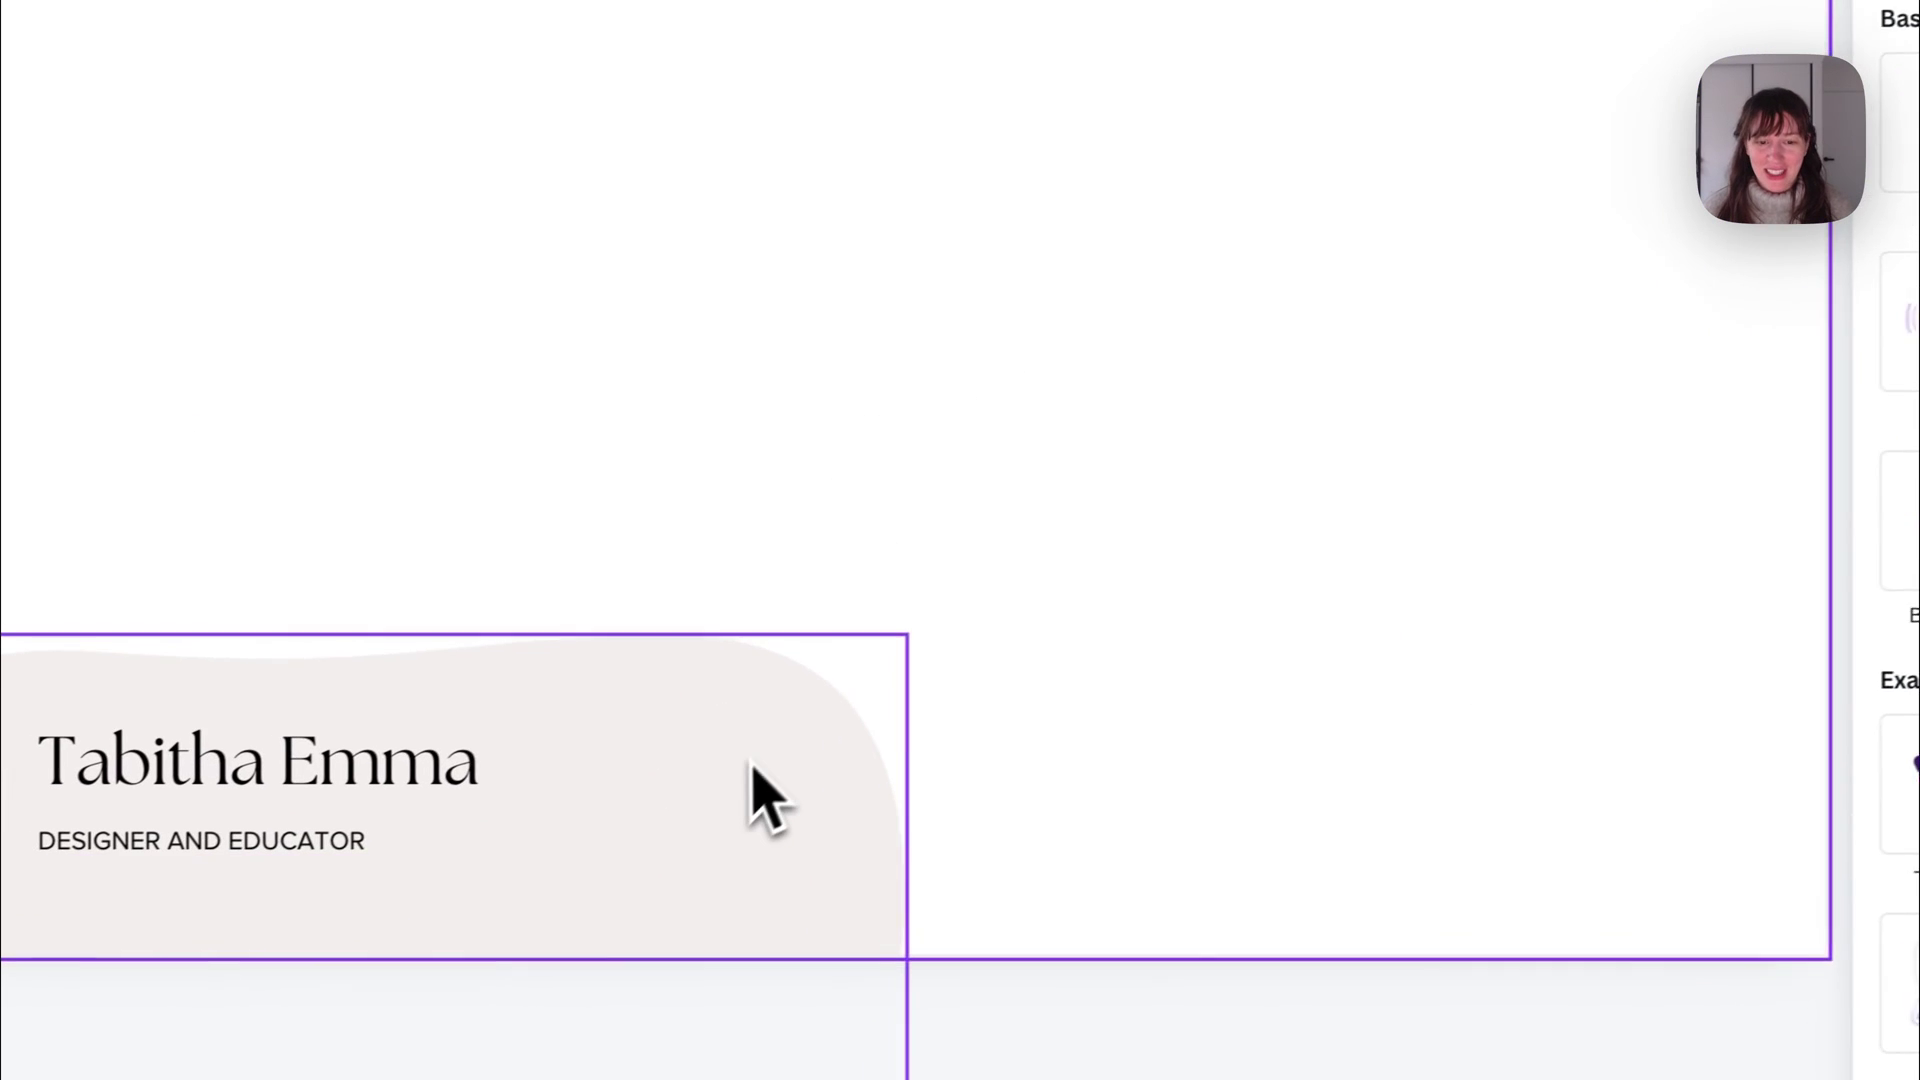
# Examine the blob's Rise settings and the other basic, exaggerated and motion effect animations on offer.
pyautogui.click(764, 800)
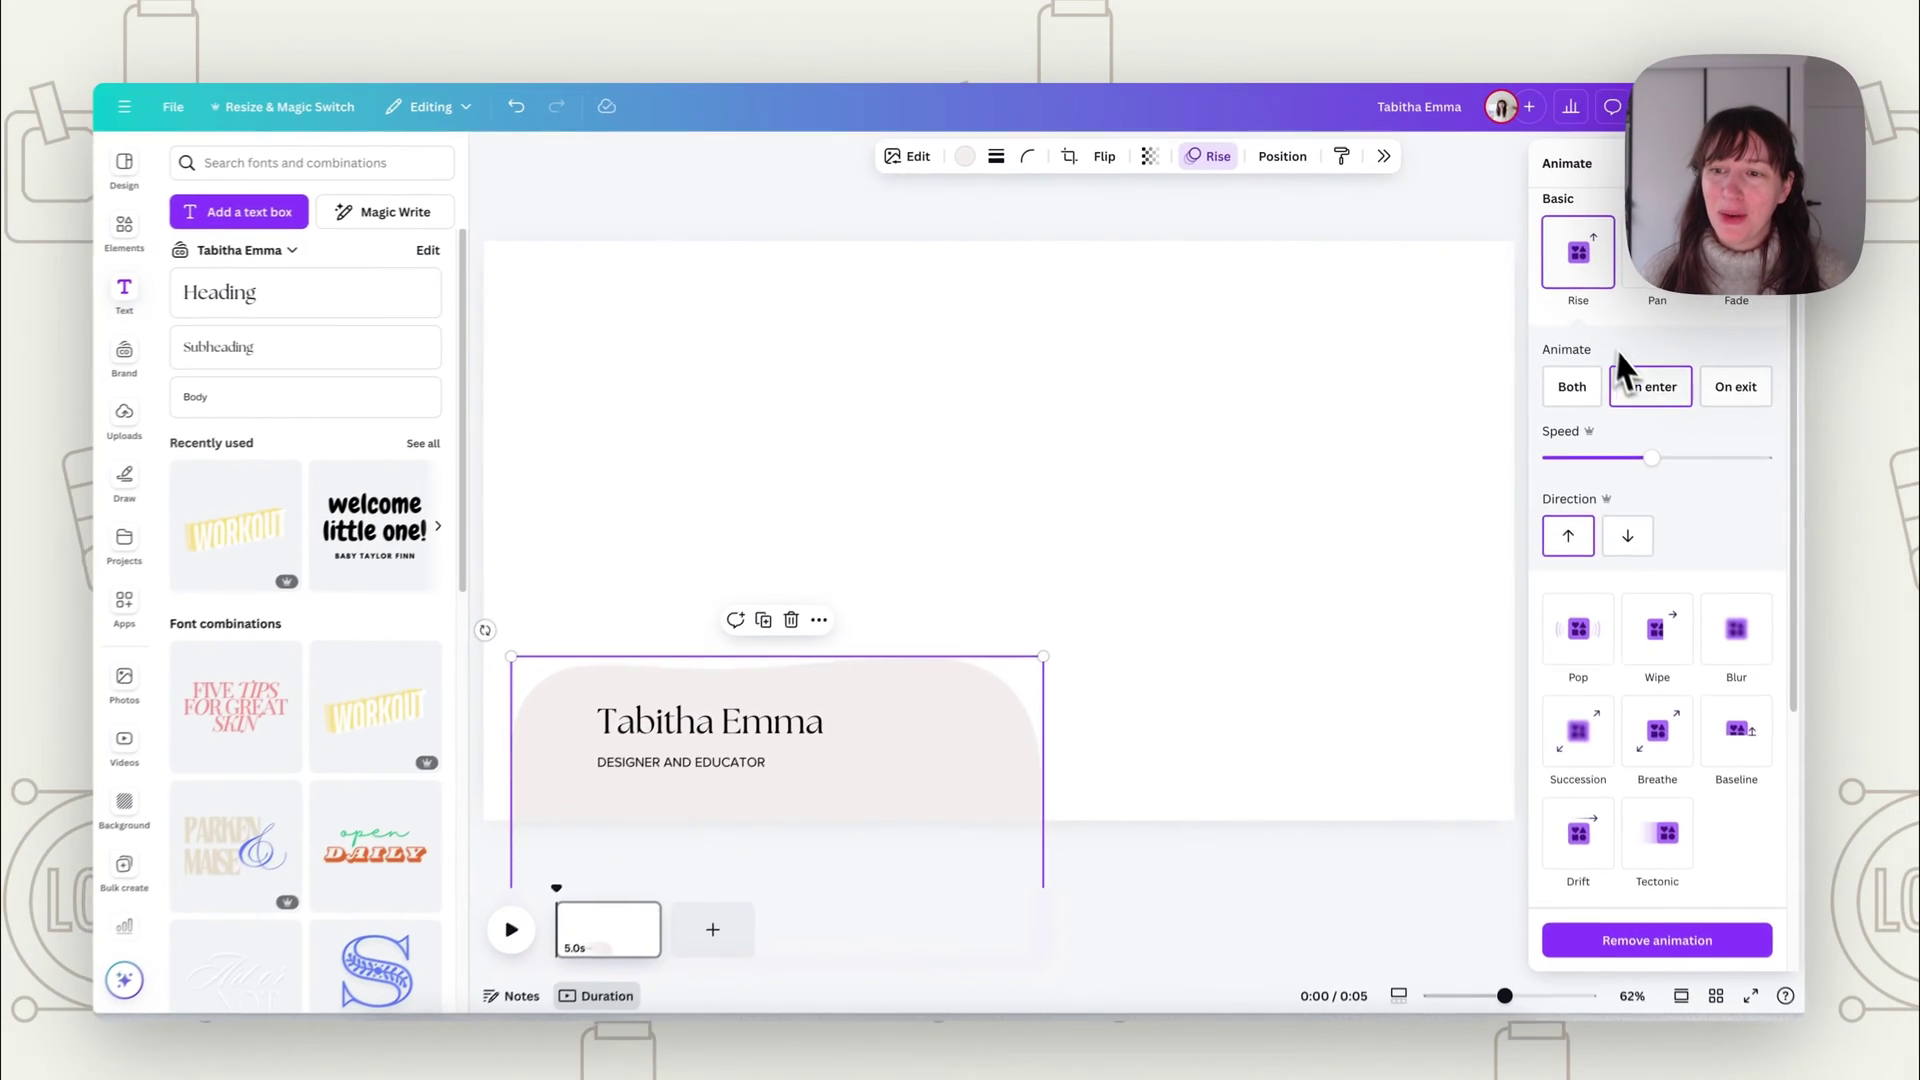
pyautogui.scroll(-5, 1648, 408)
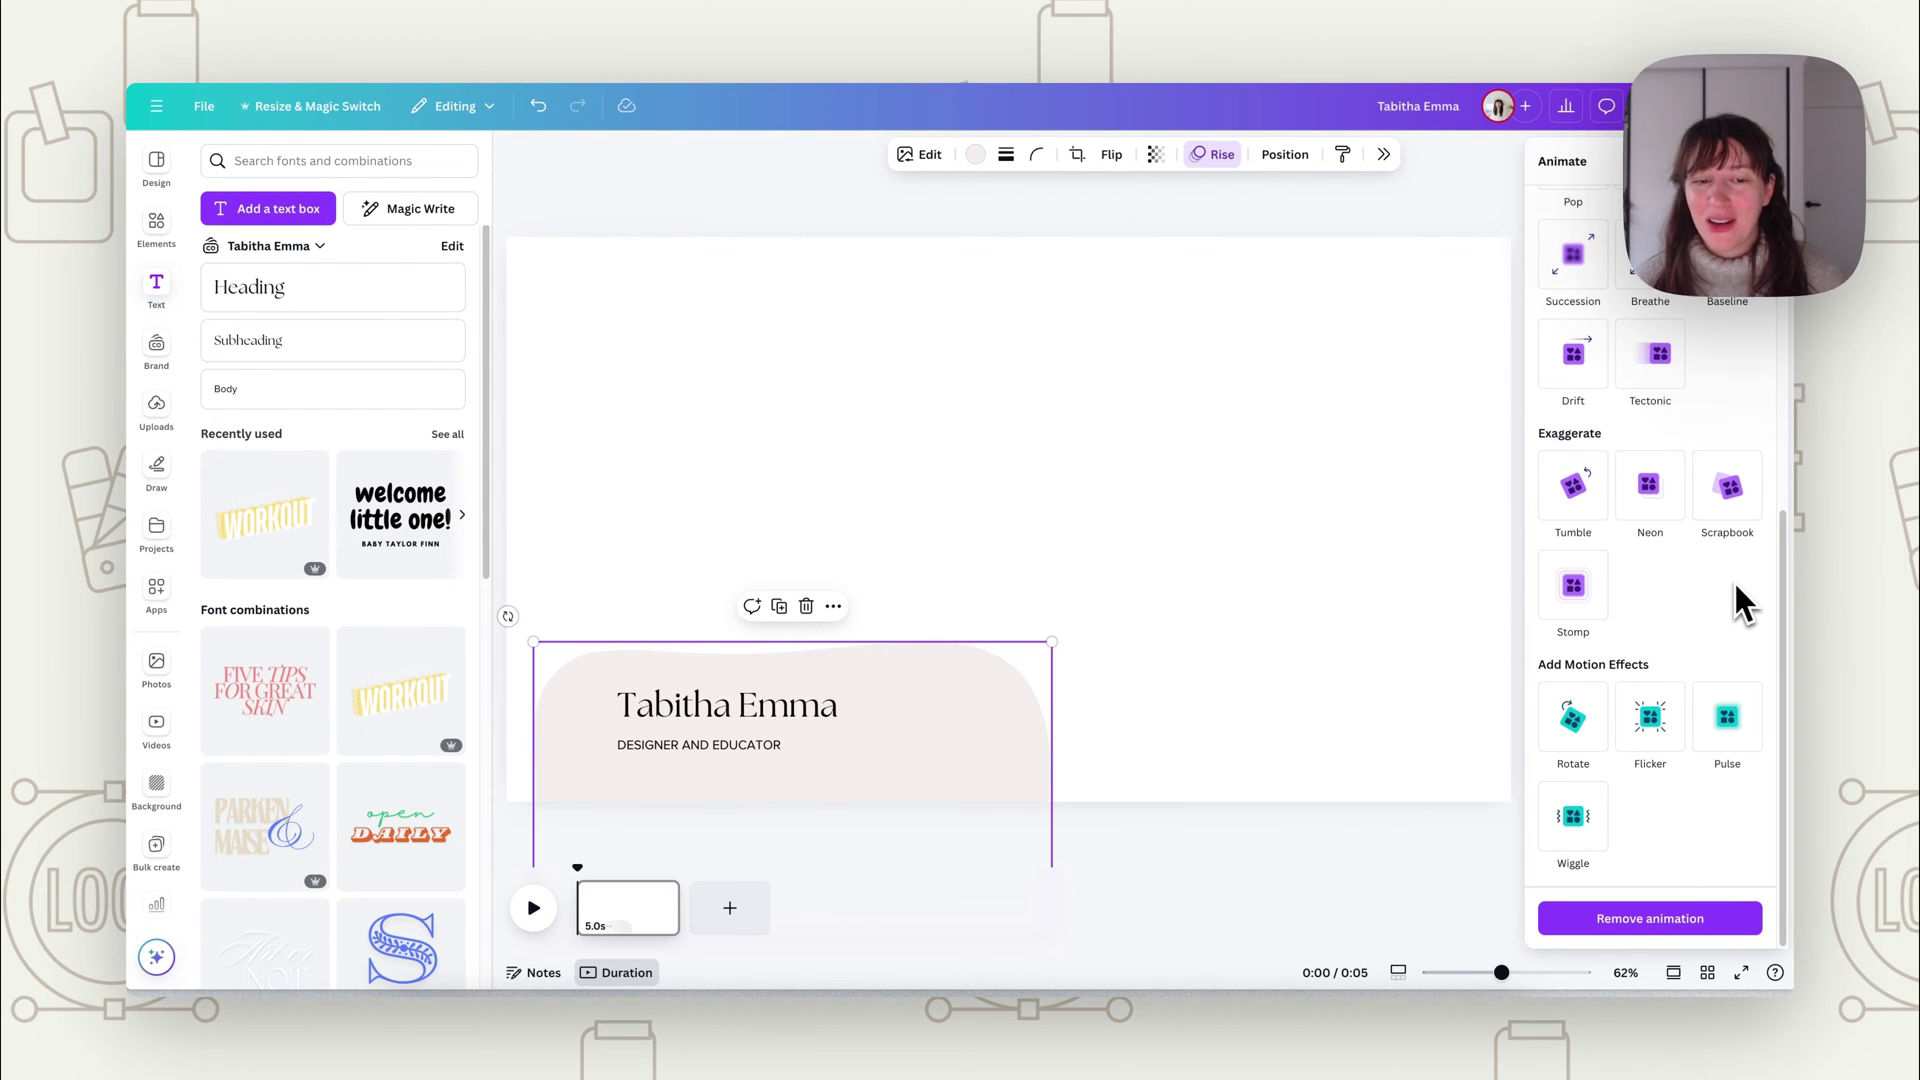
pyautogui.scroll(5, 1718, 580)
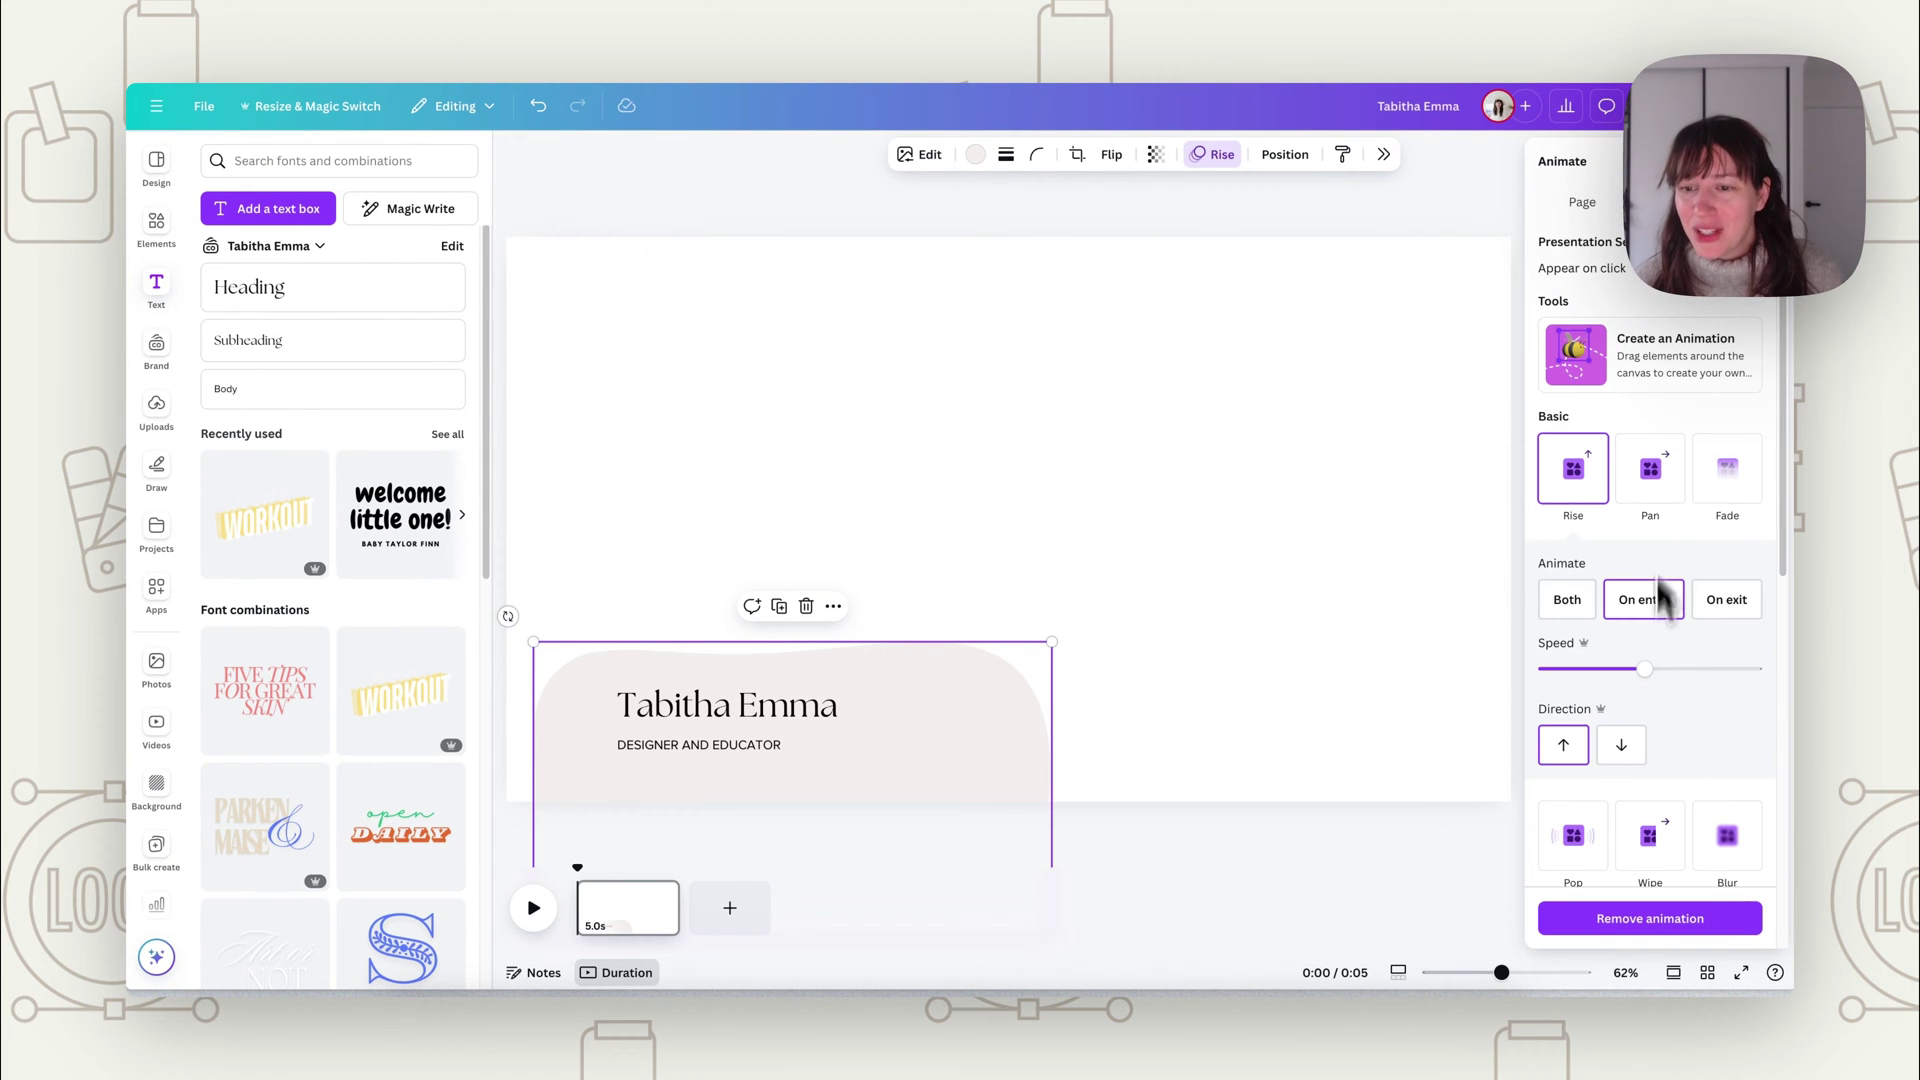
pyautogui.scroll(-7, 1696, 692)
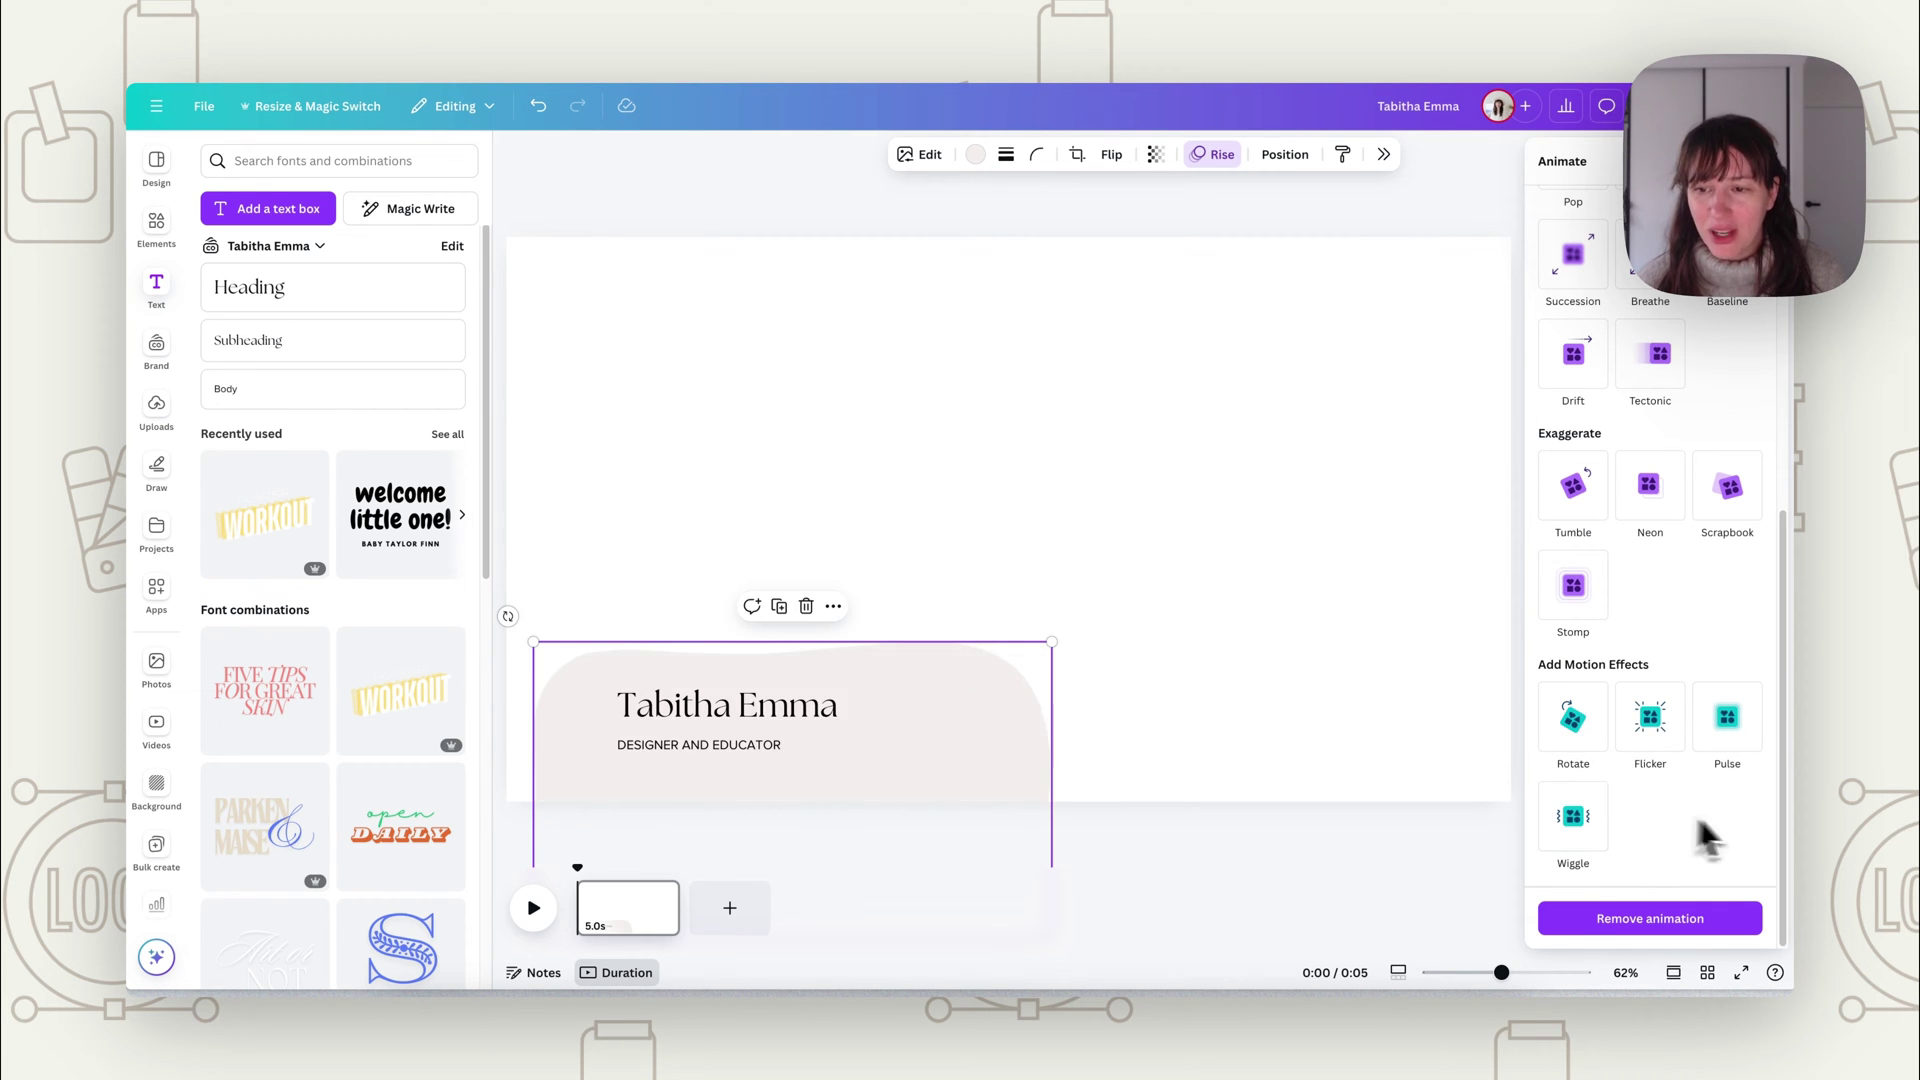
pyautogui.scroll(10, 1676, 772)
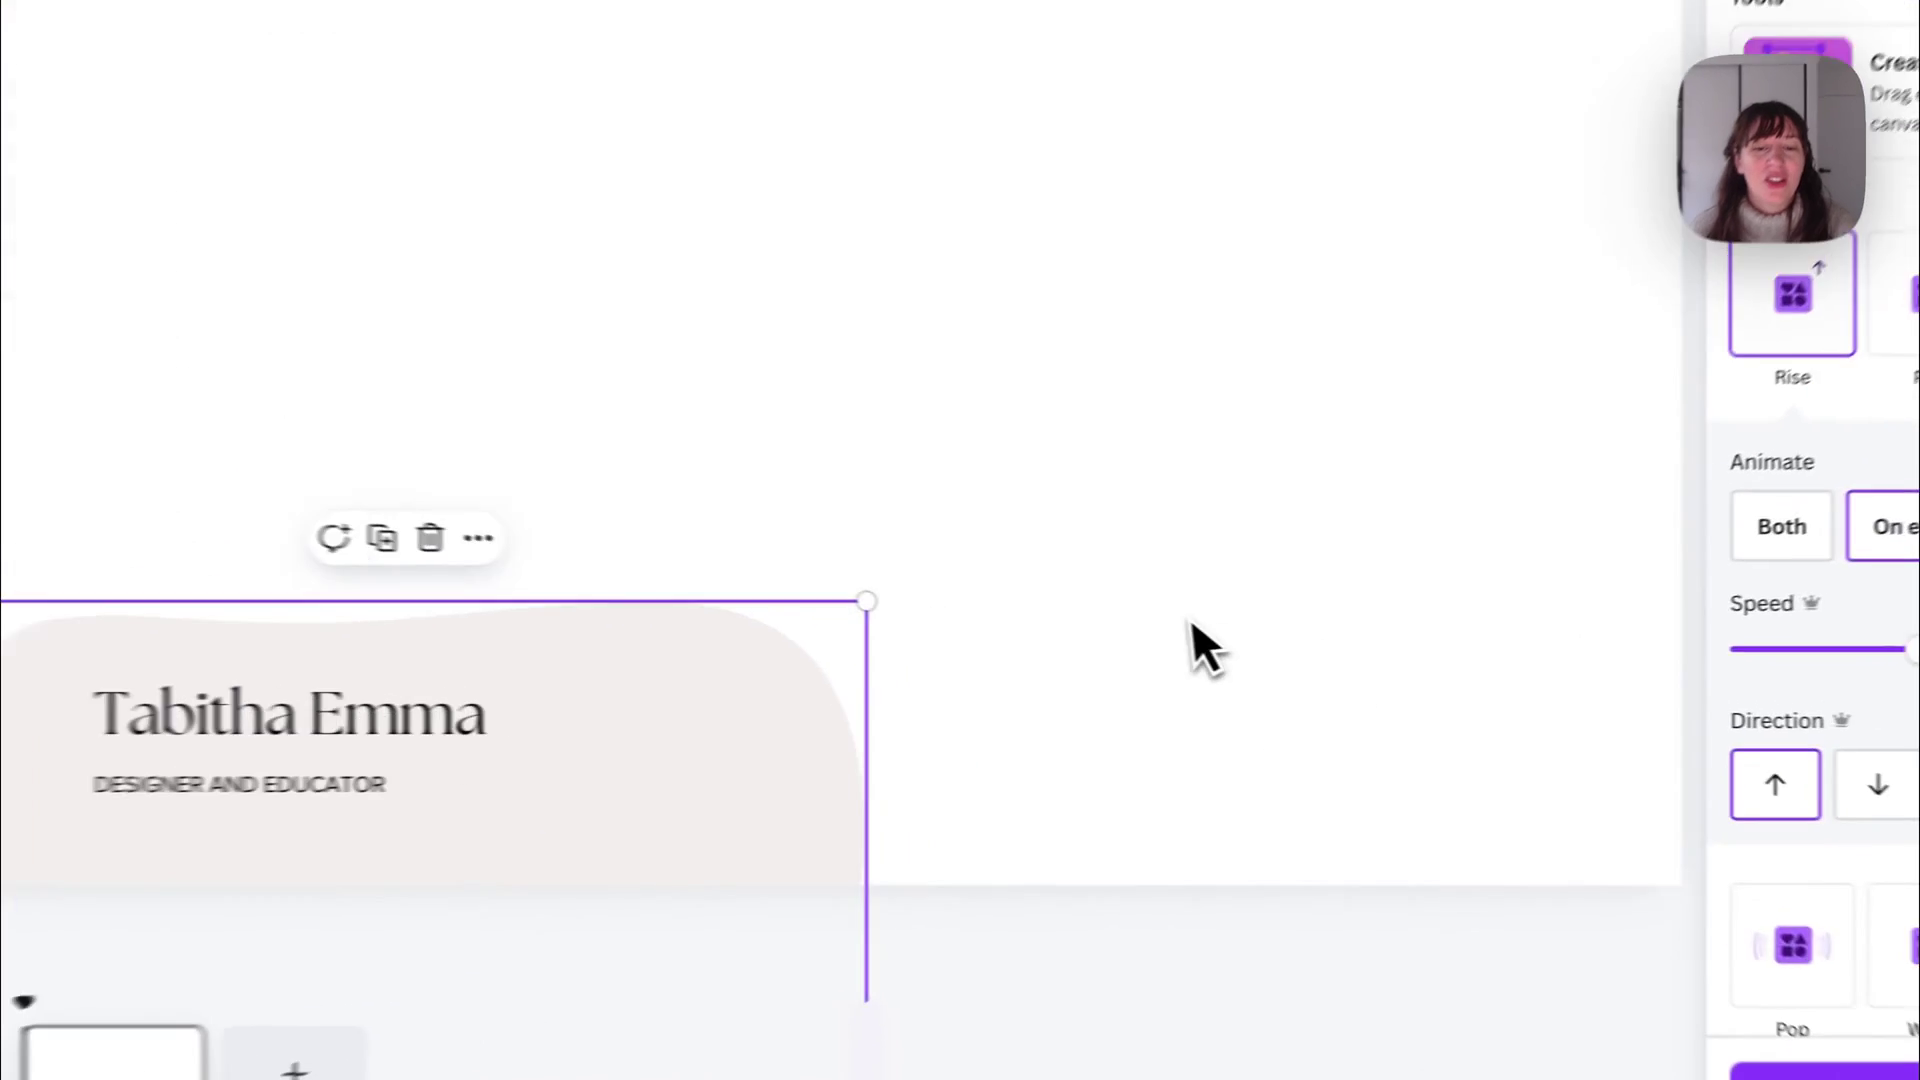
# Check the page's timing setting without changing the duration.
pyautogui.click(1189, 620)
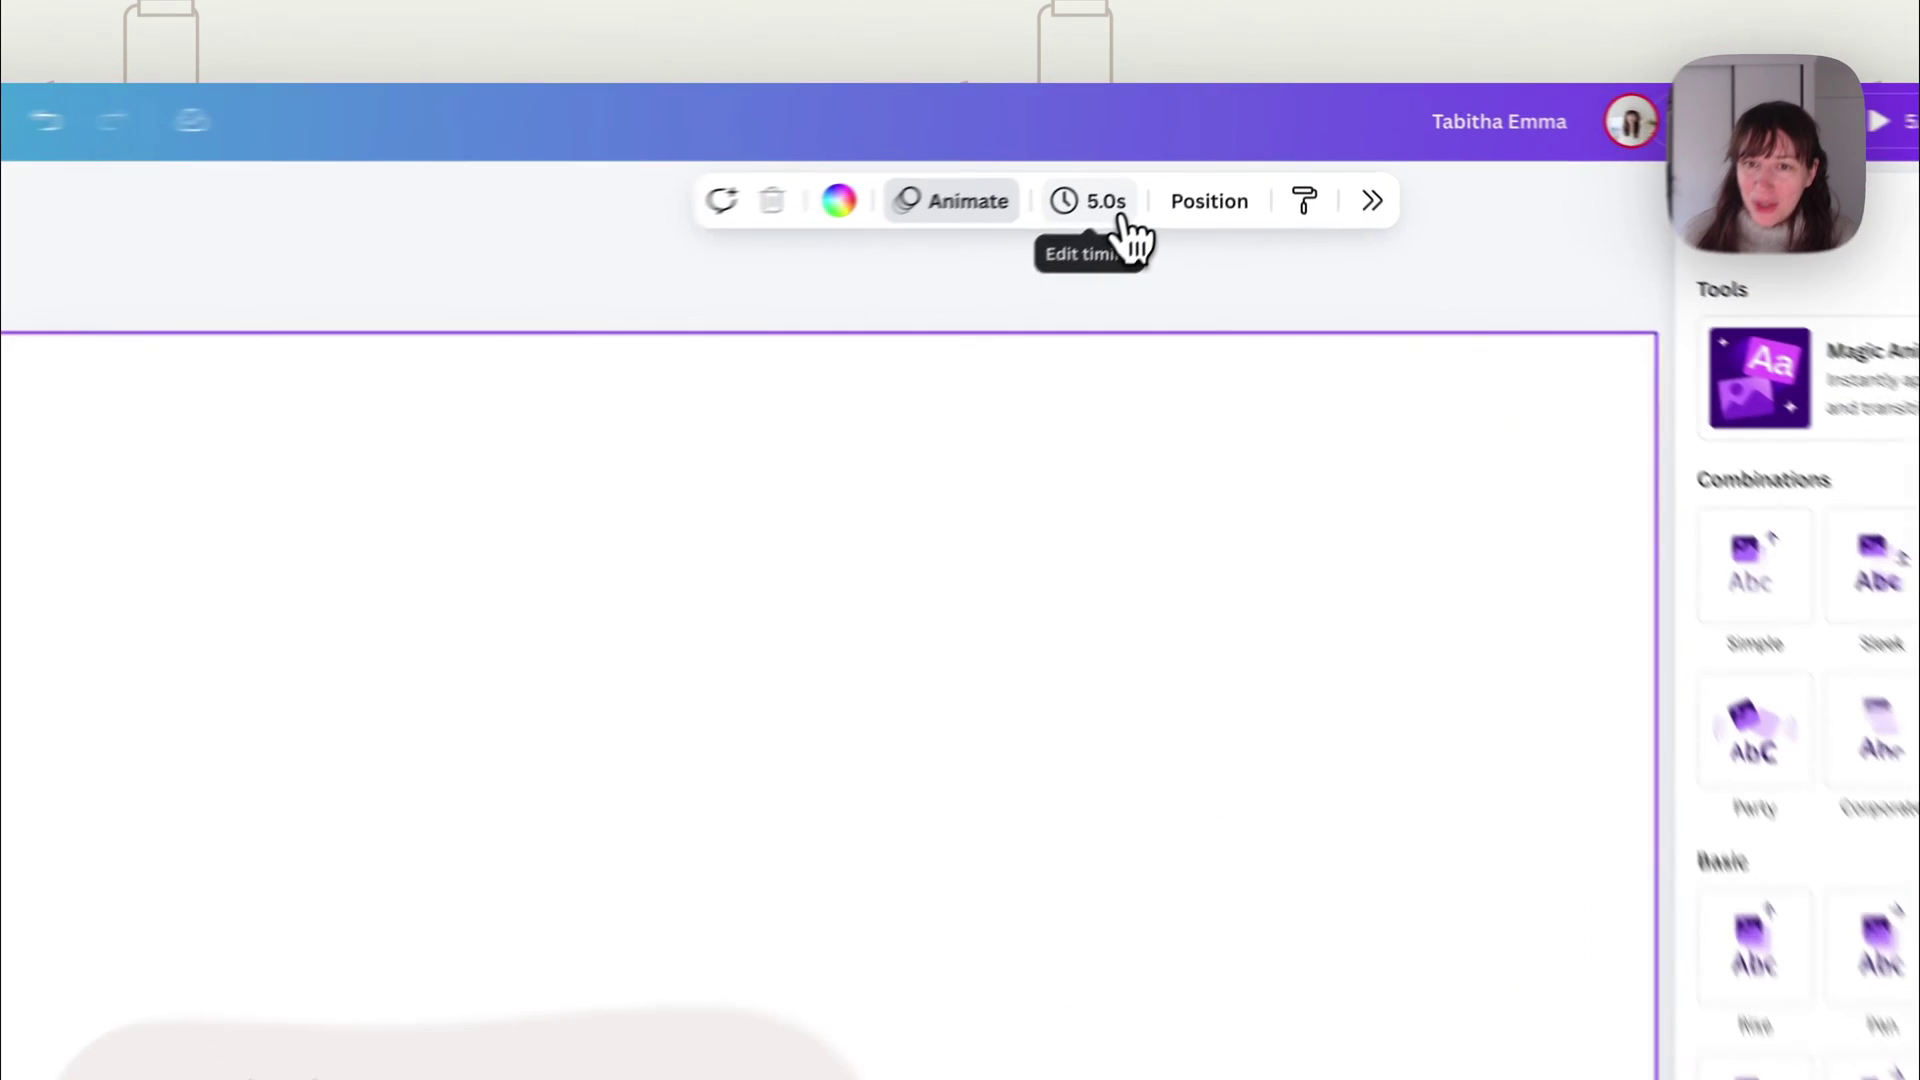
pyautogui.click(1175, 158)
pyautogui.click(1116, 449)
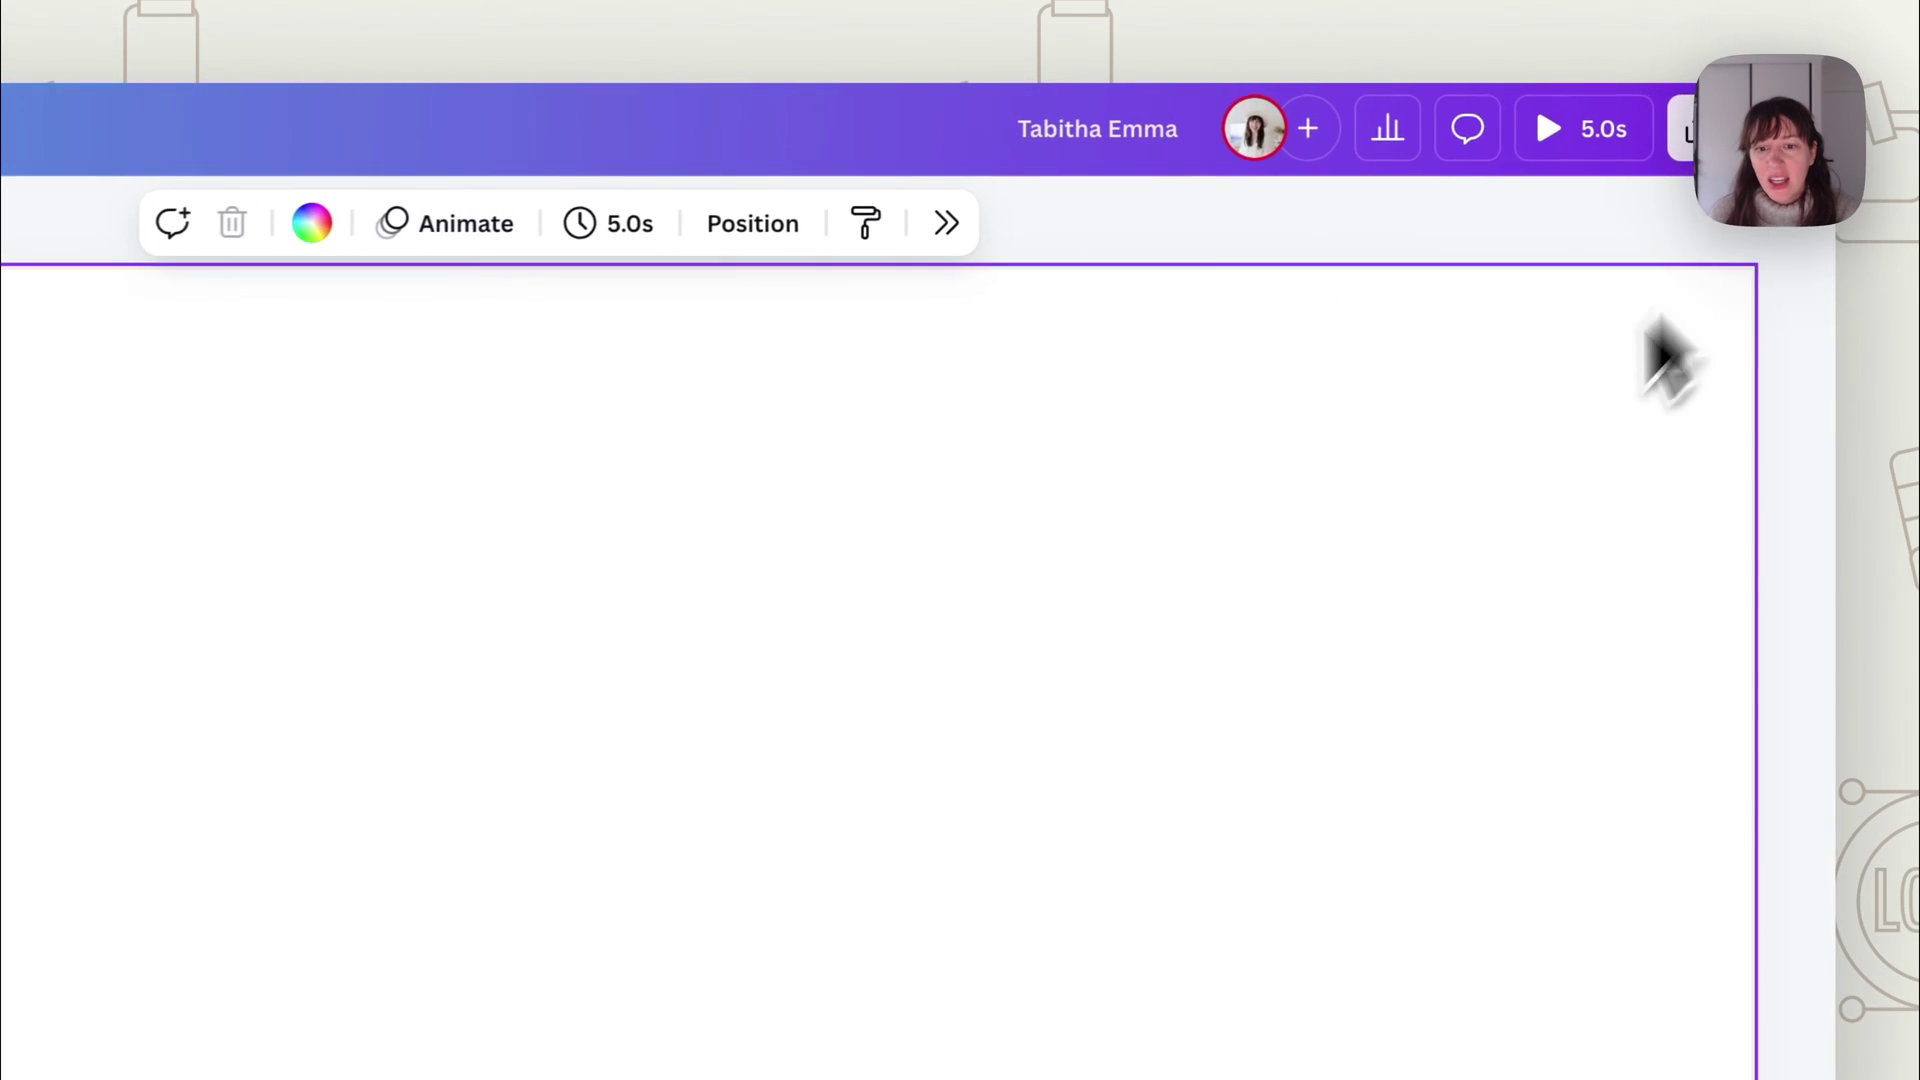
# Set the page background to the bright light green from the default solid colours.
pyautogui.click(311, 222)
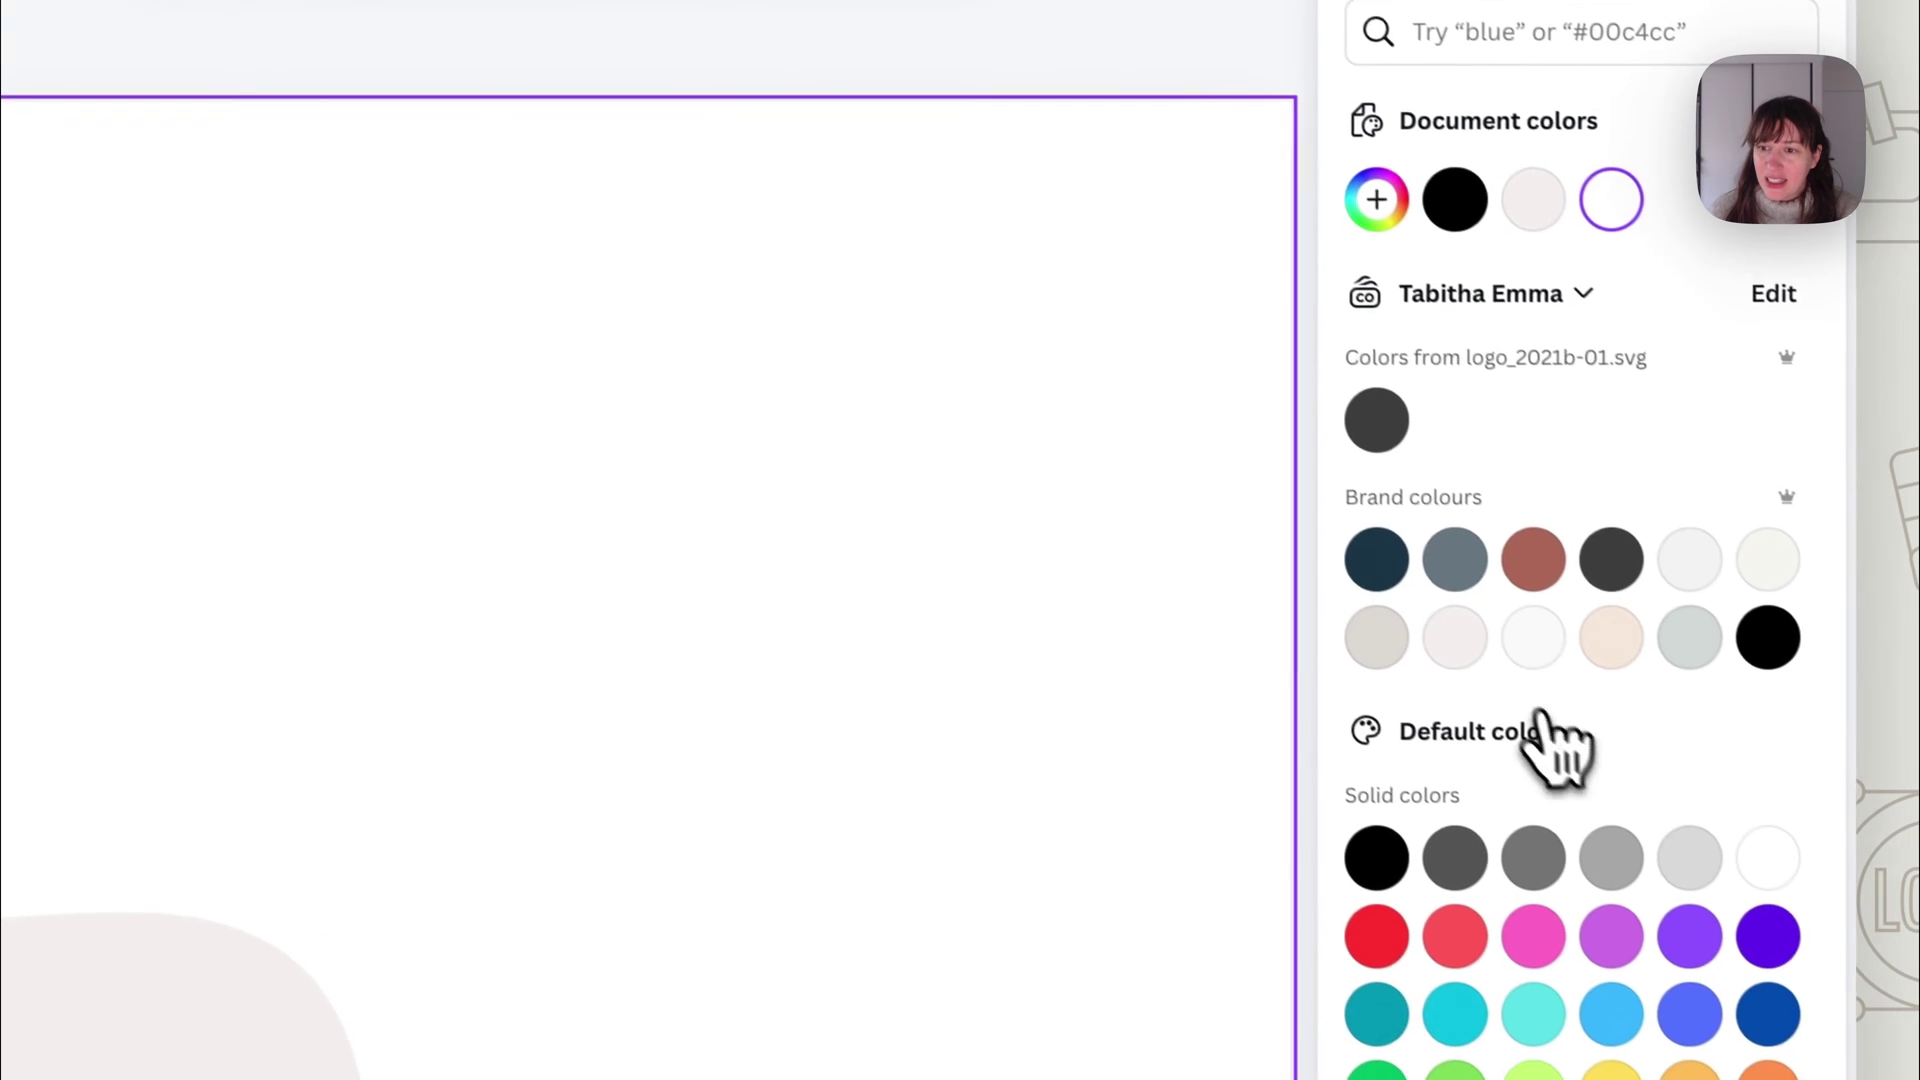
pyautogui.click(1438, 510)
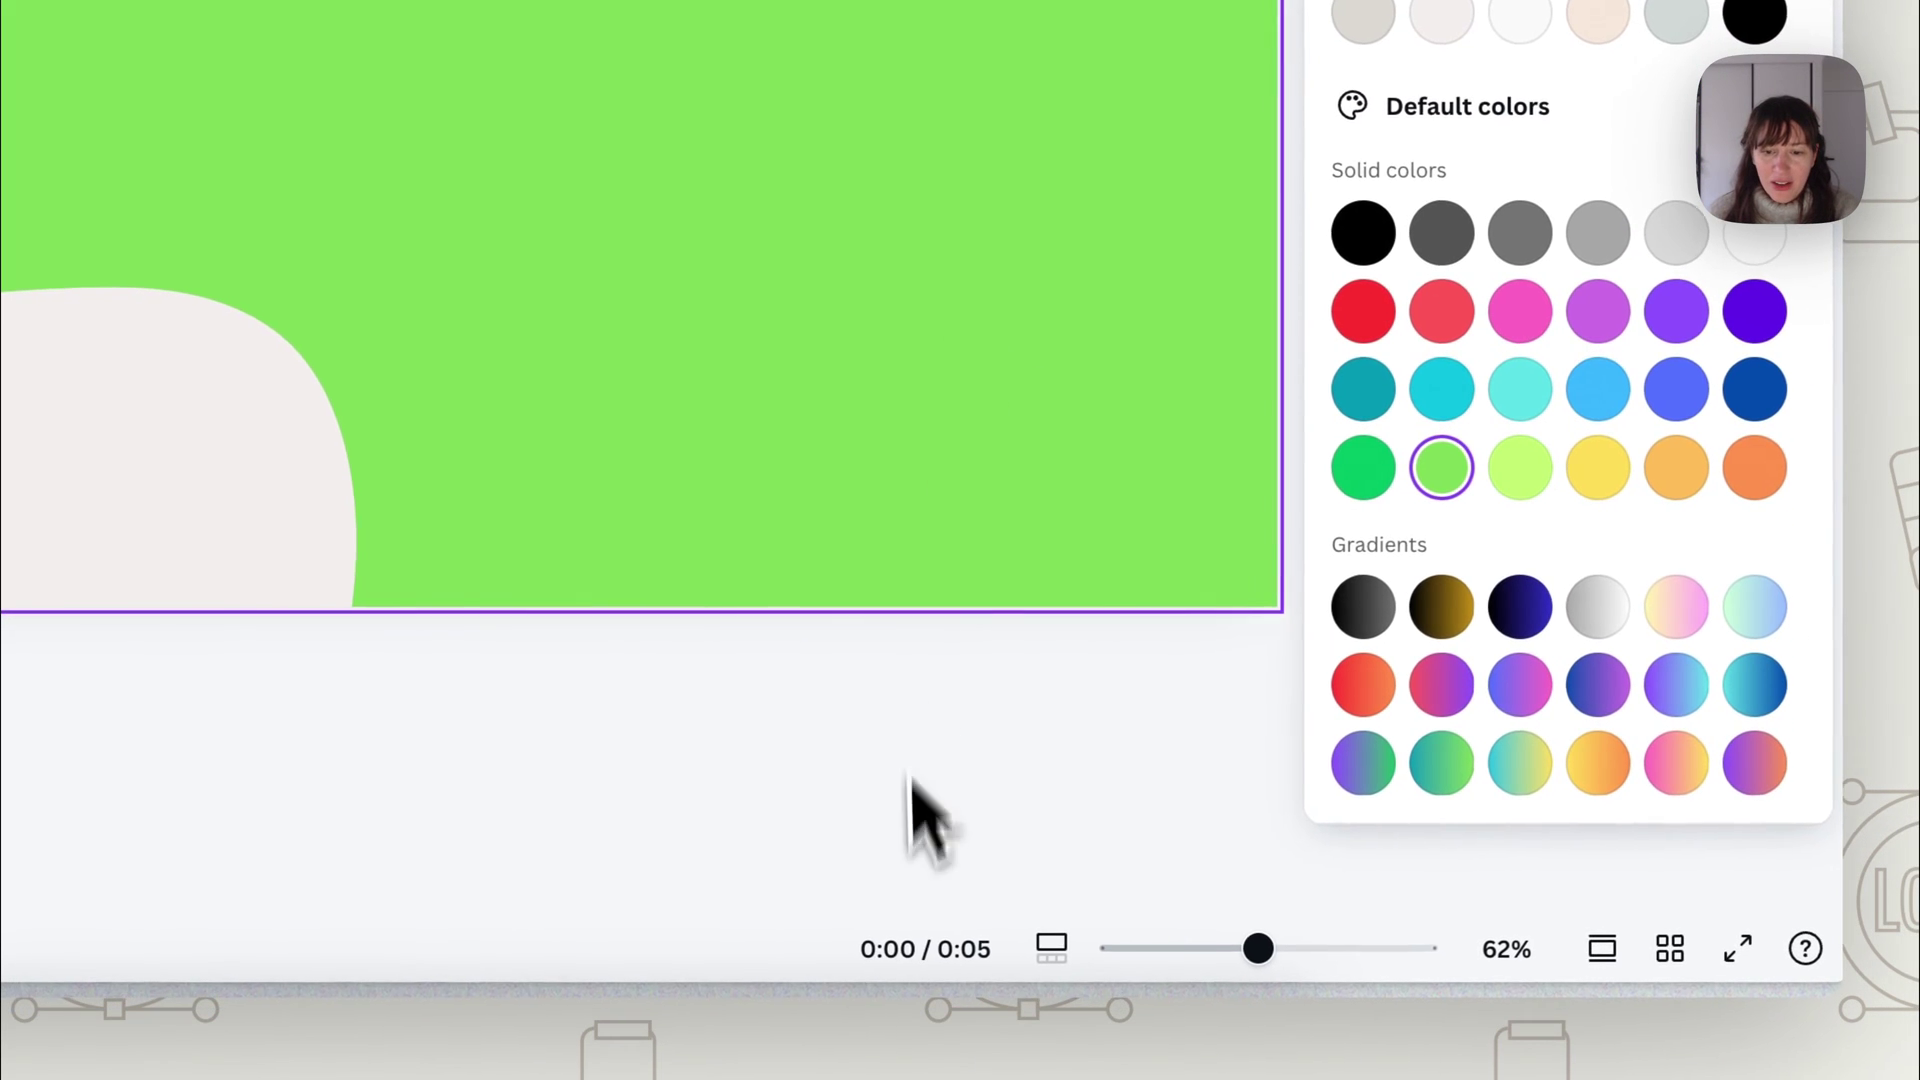
pyautogui.click(1007, 686)
# Open the design's MP4 Video download settings and adjust the quality, trying 4K (UHD).
pyautogui.click(1692, 114)
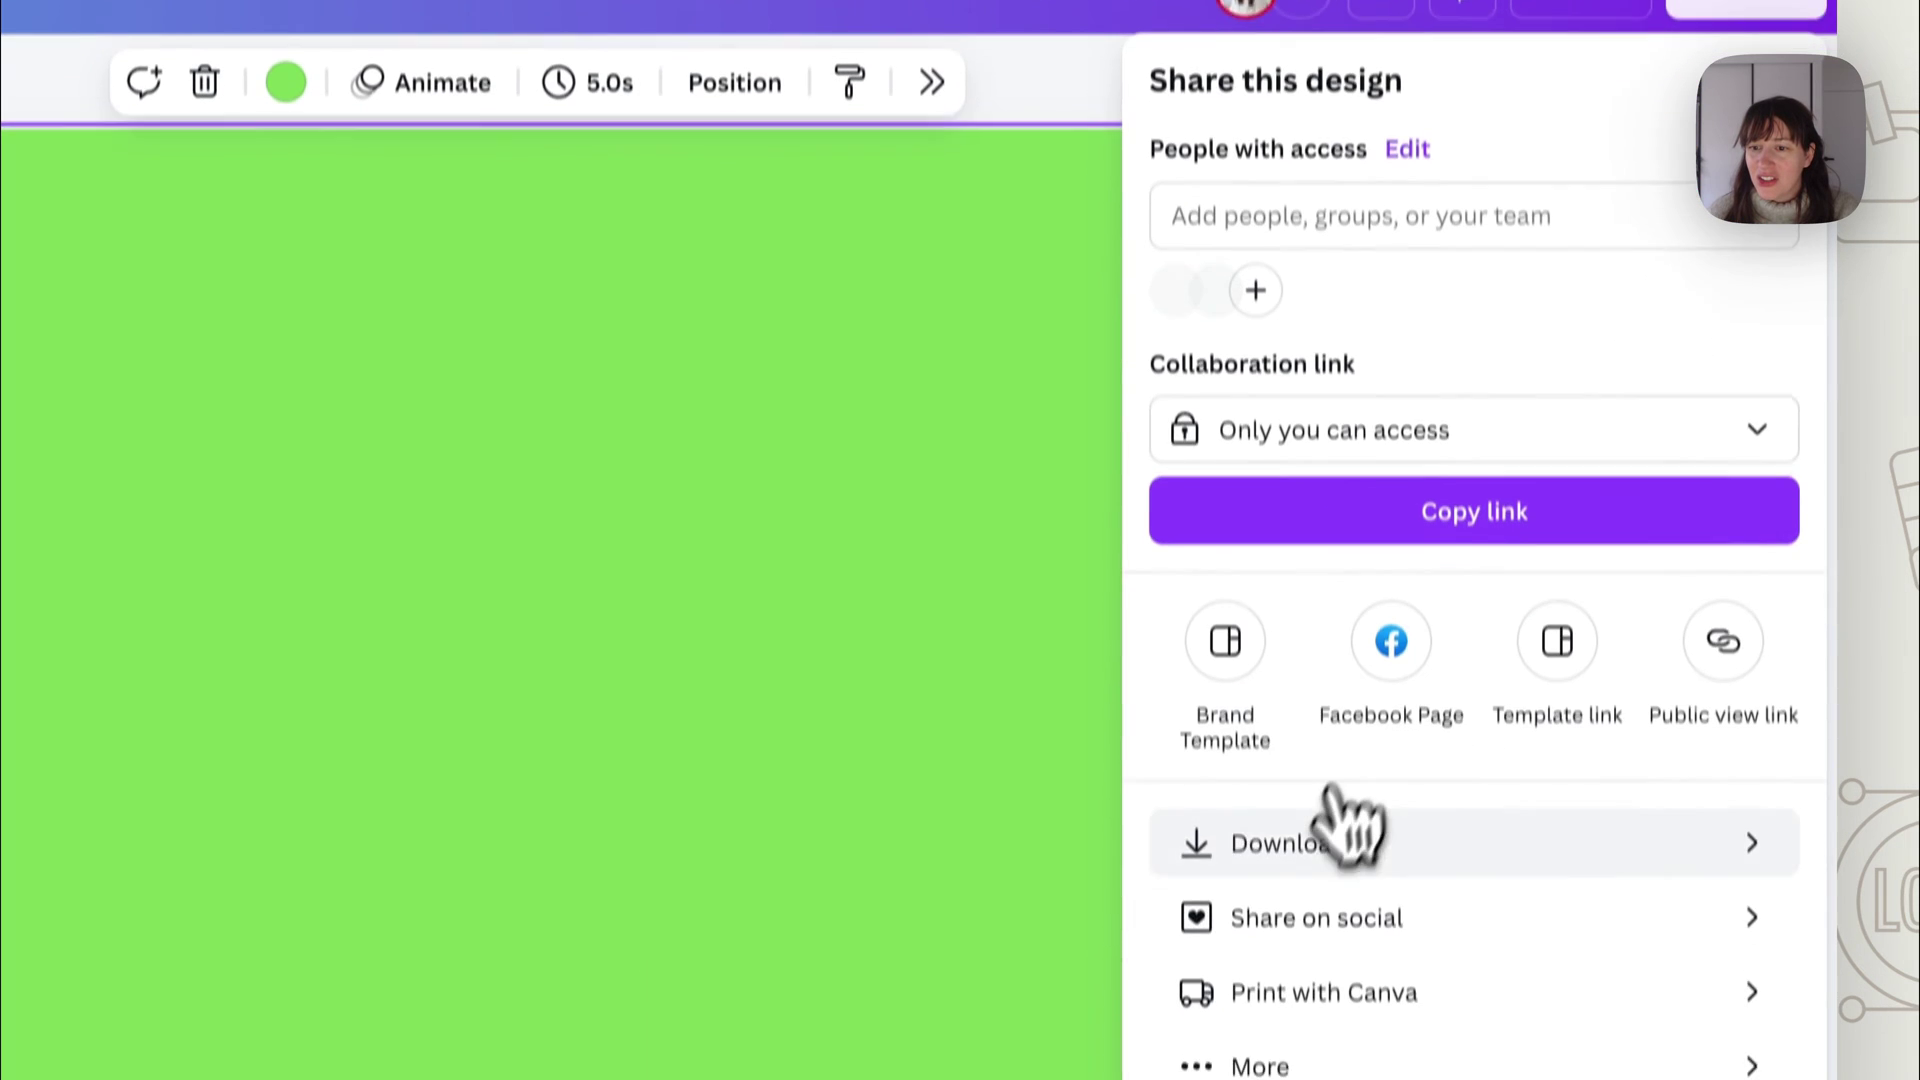
pyautogui.click(1335, 1025)
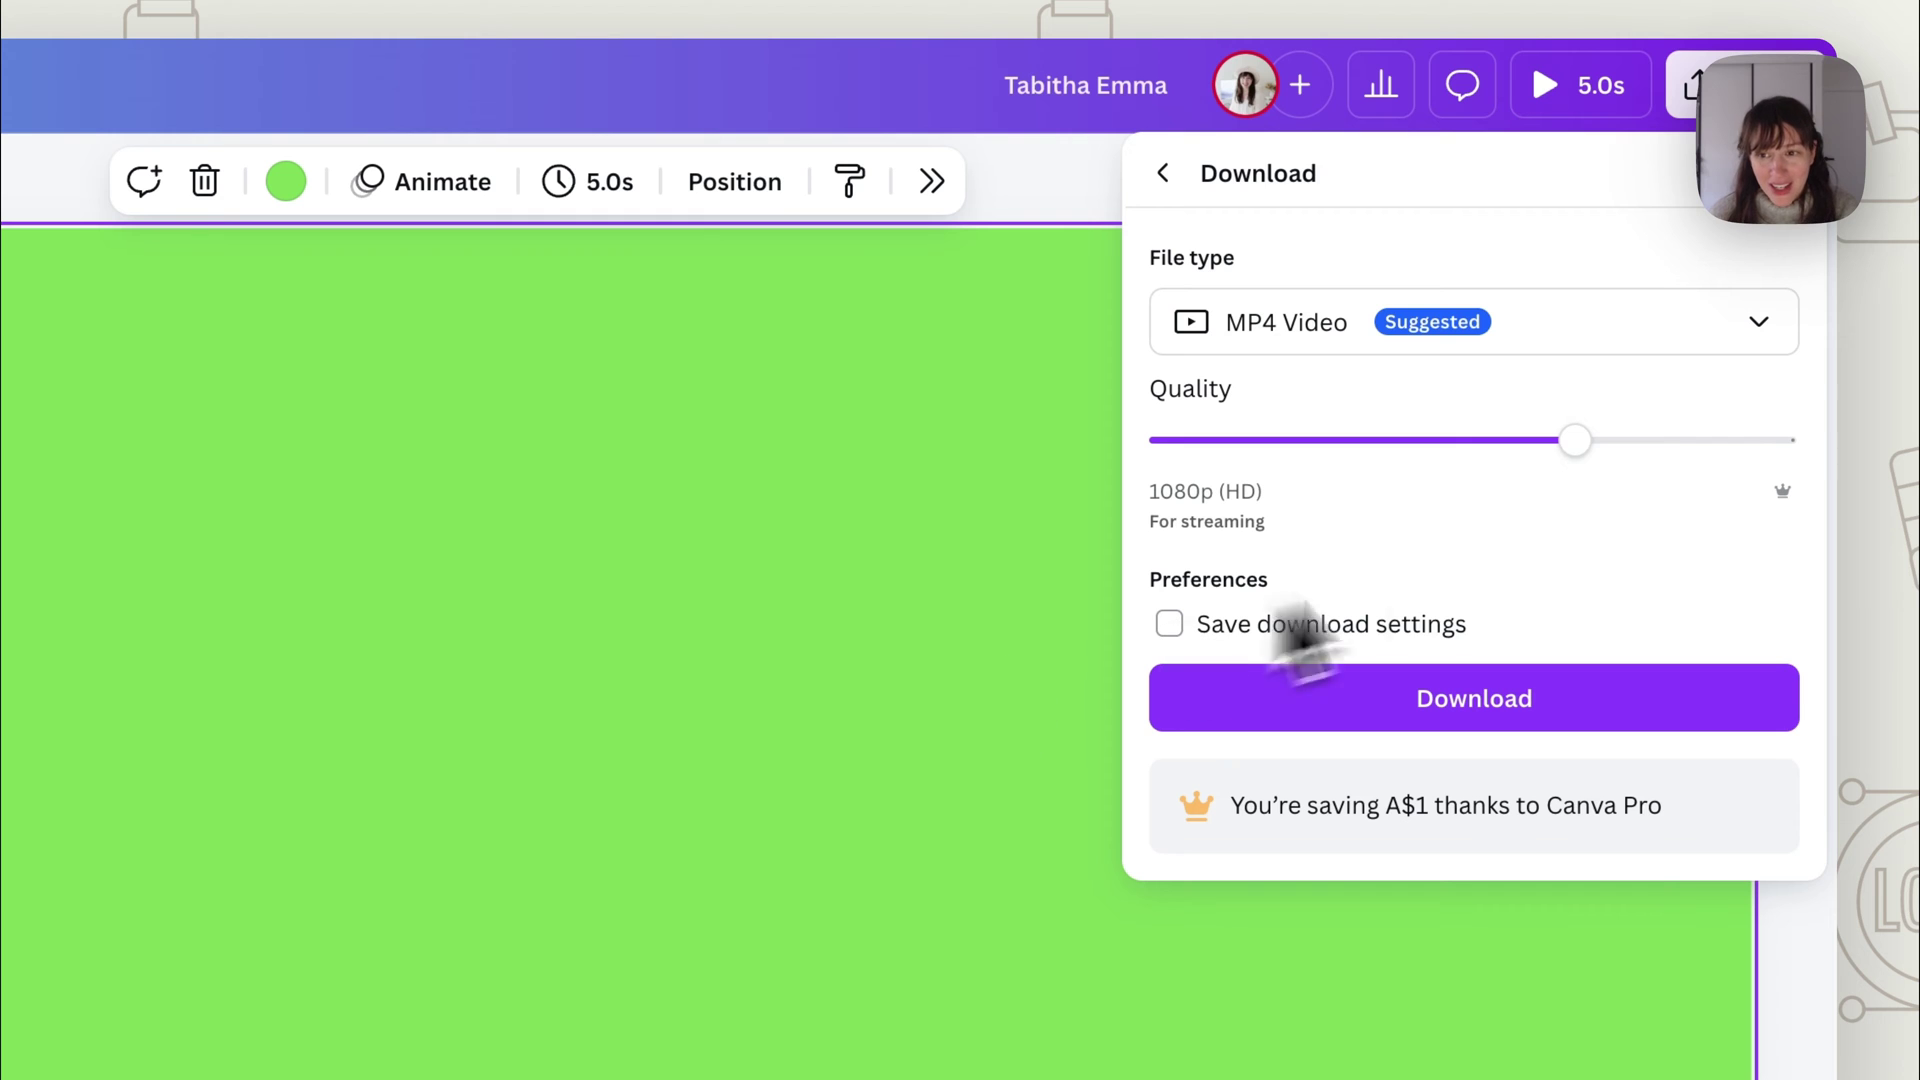
pyautogui.click(1722, 440)
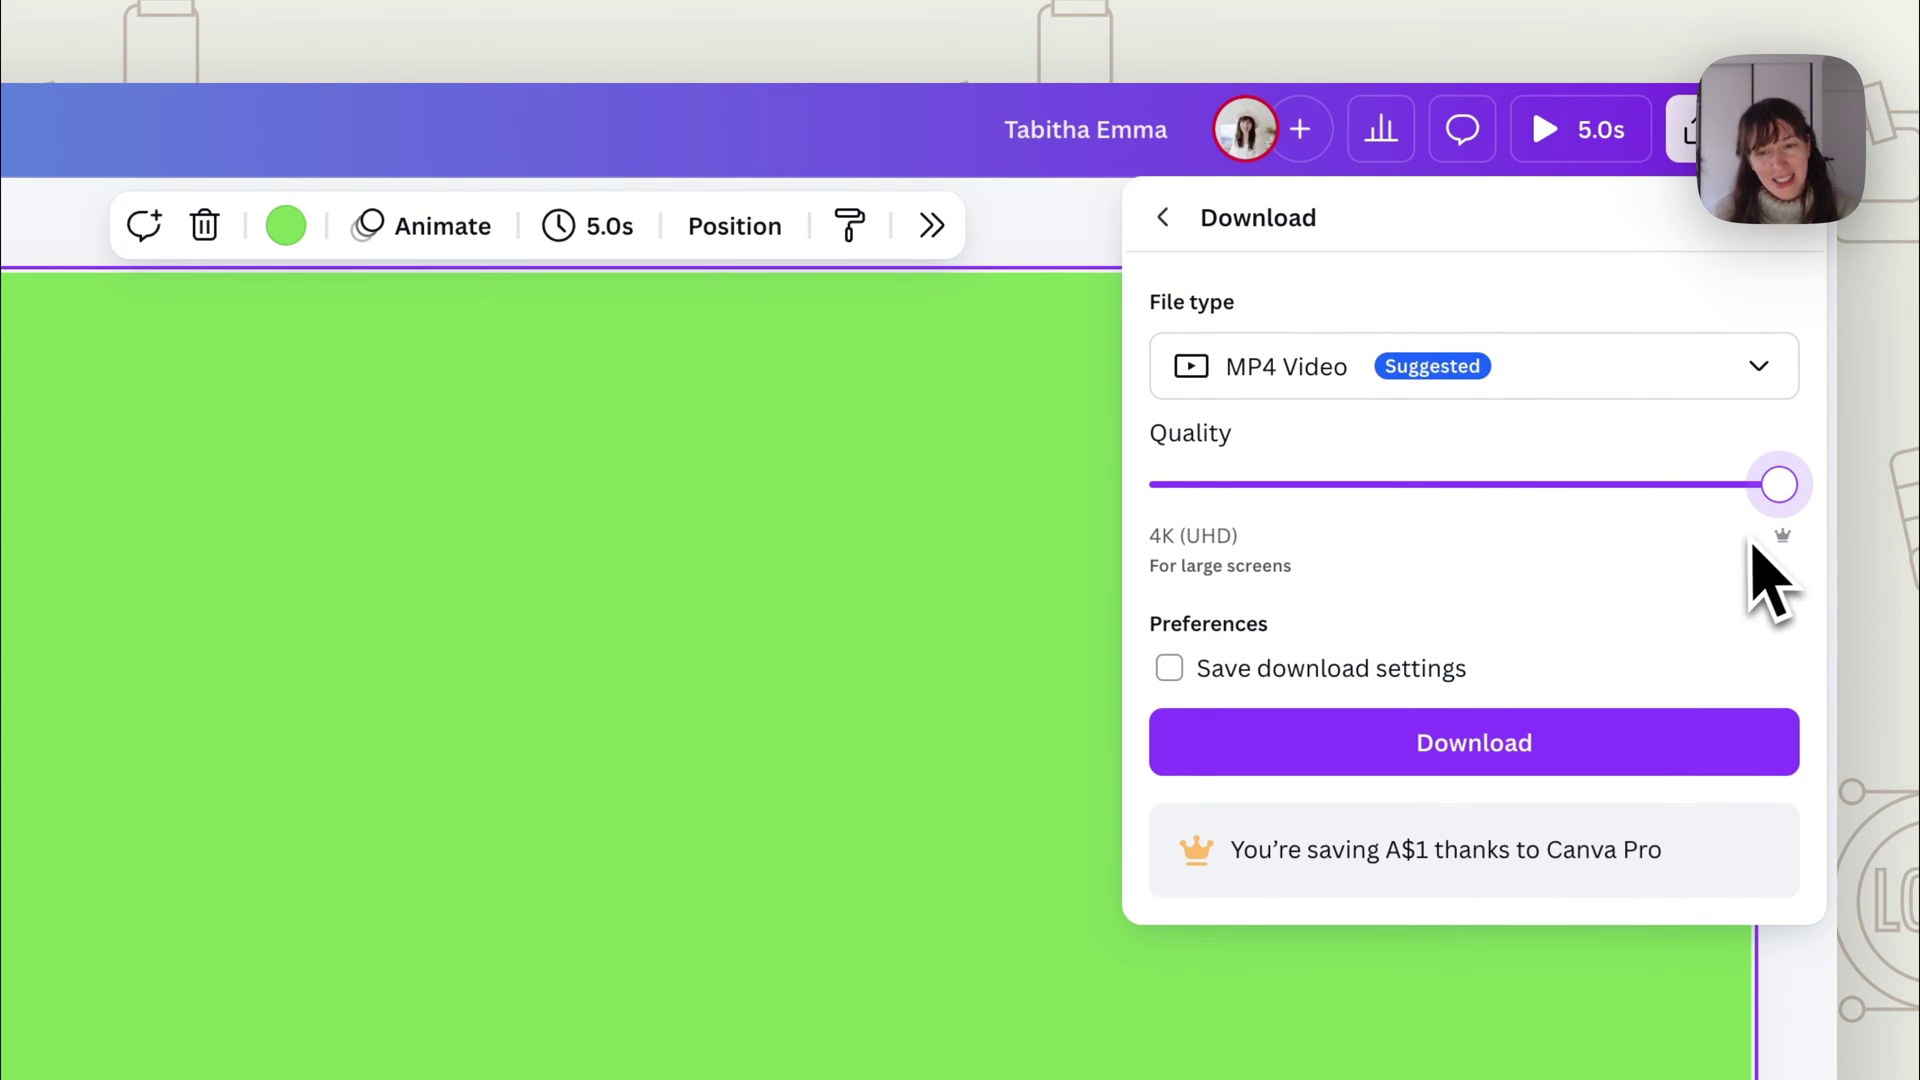
pyautogui.click(1609, 489)
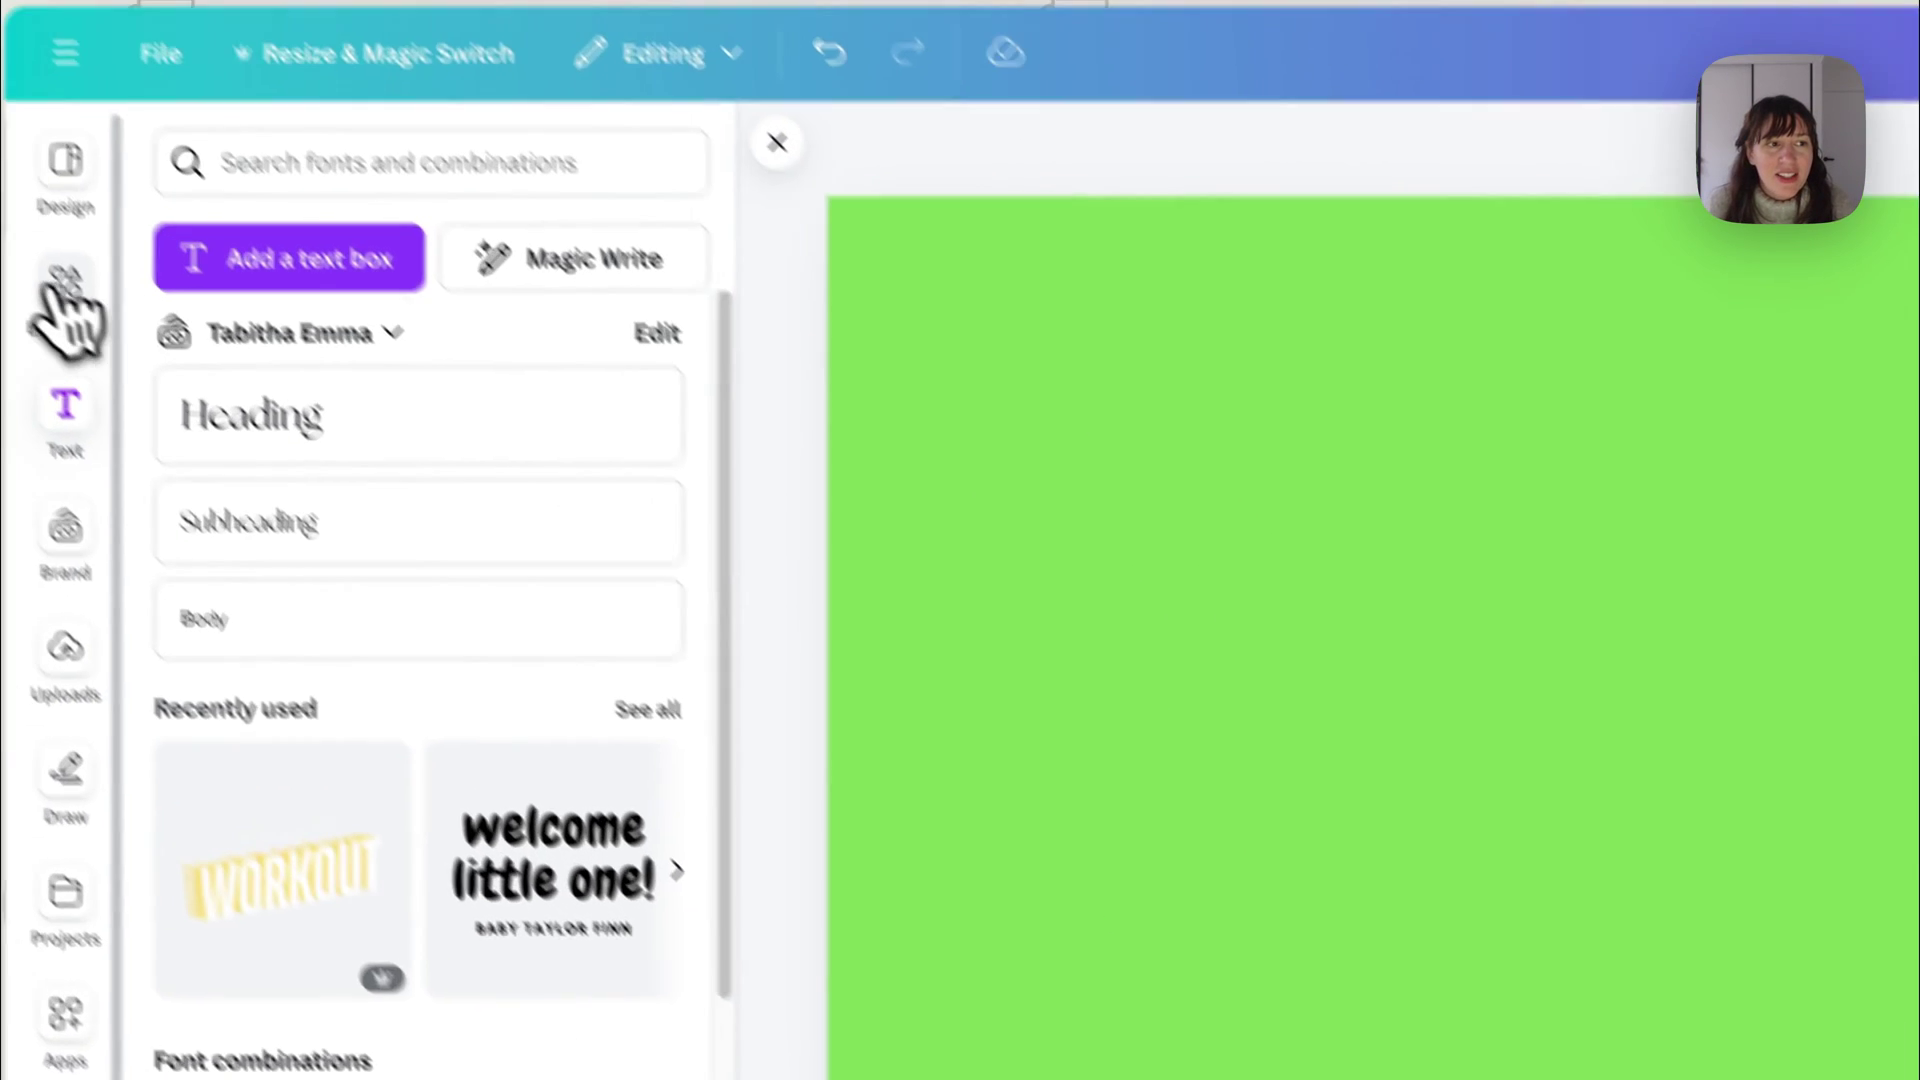
# Insert the uploaded "SOCIAL MEDIA 90 day planner" cover image onto the green page.
pyautogui.click(62, 290)
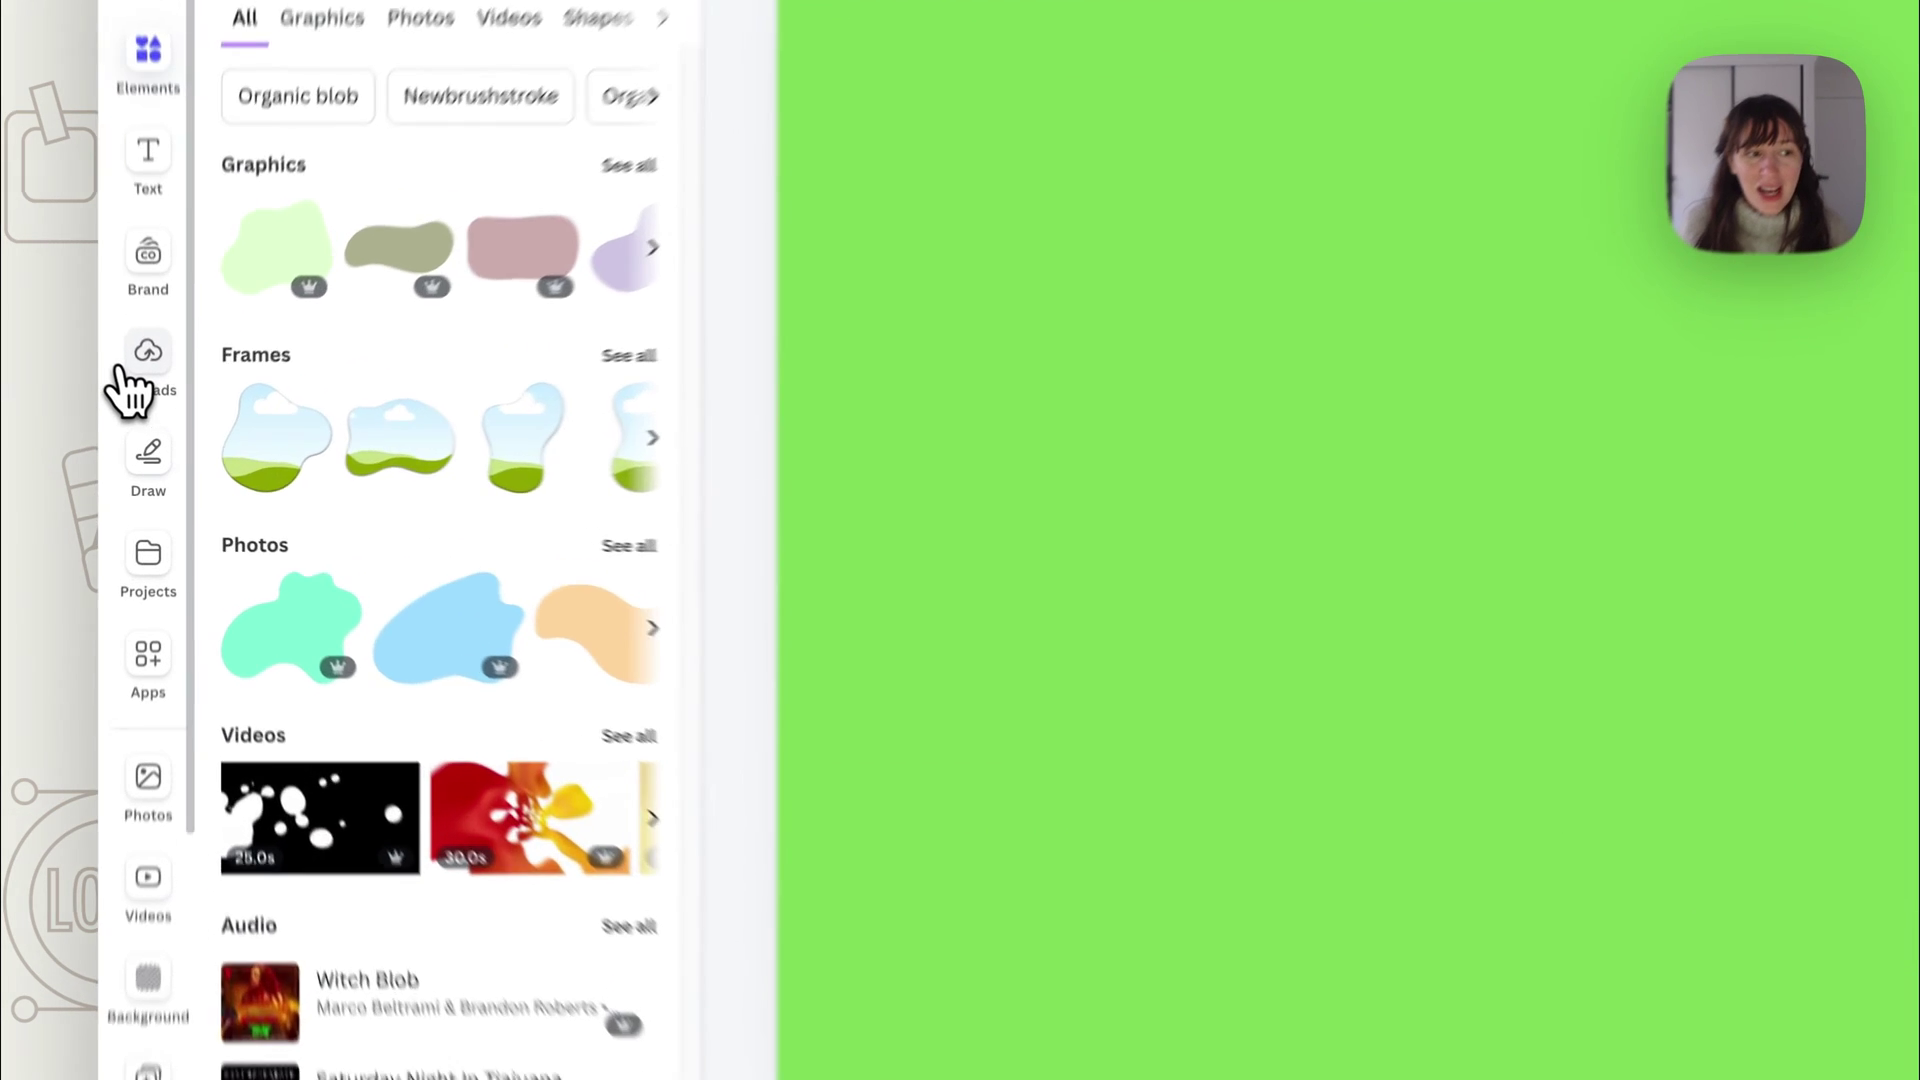
pyautogui.click(152, 408)
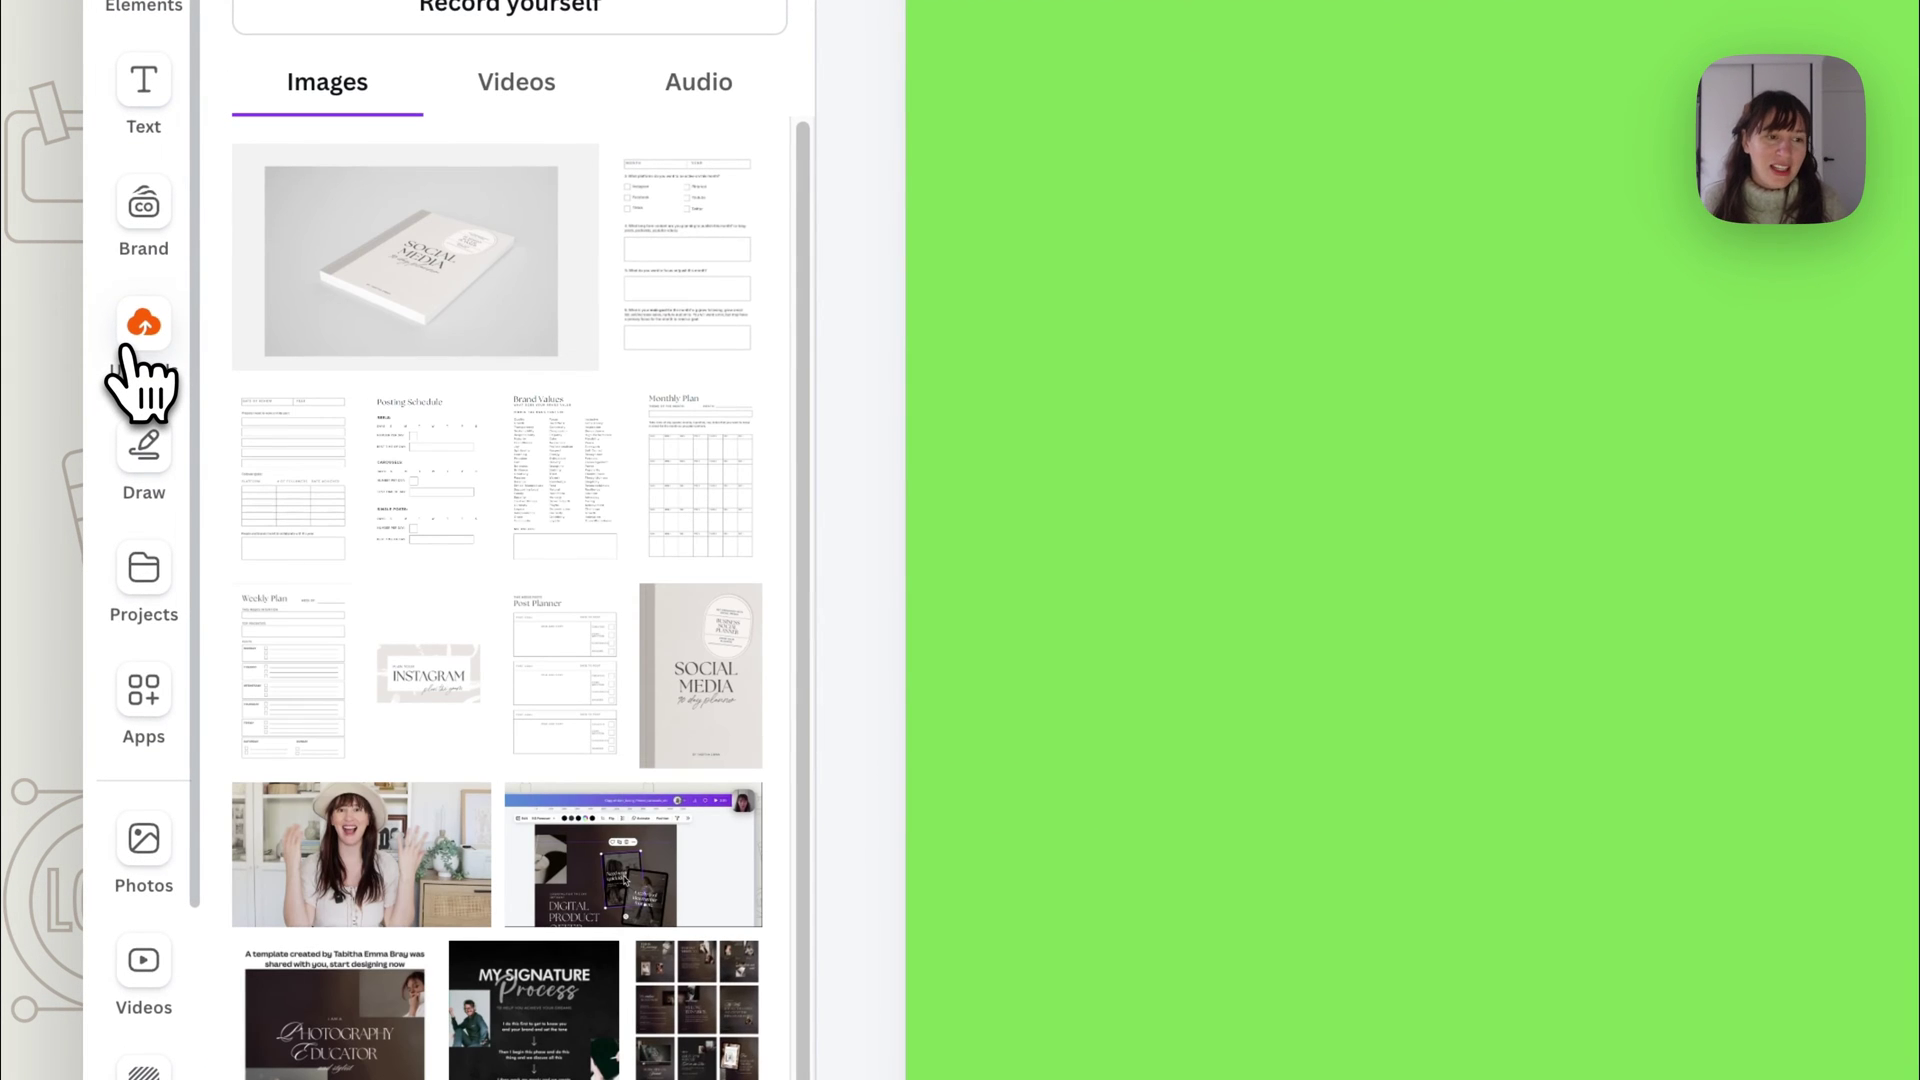
pyautogui.click(700, 755)
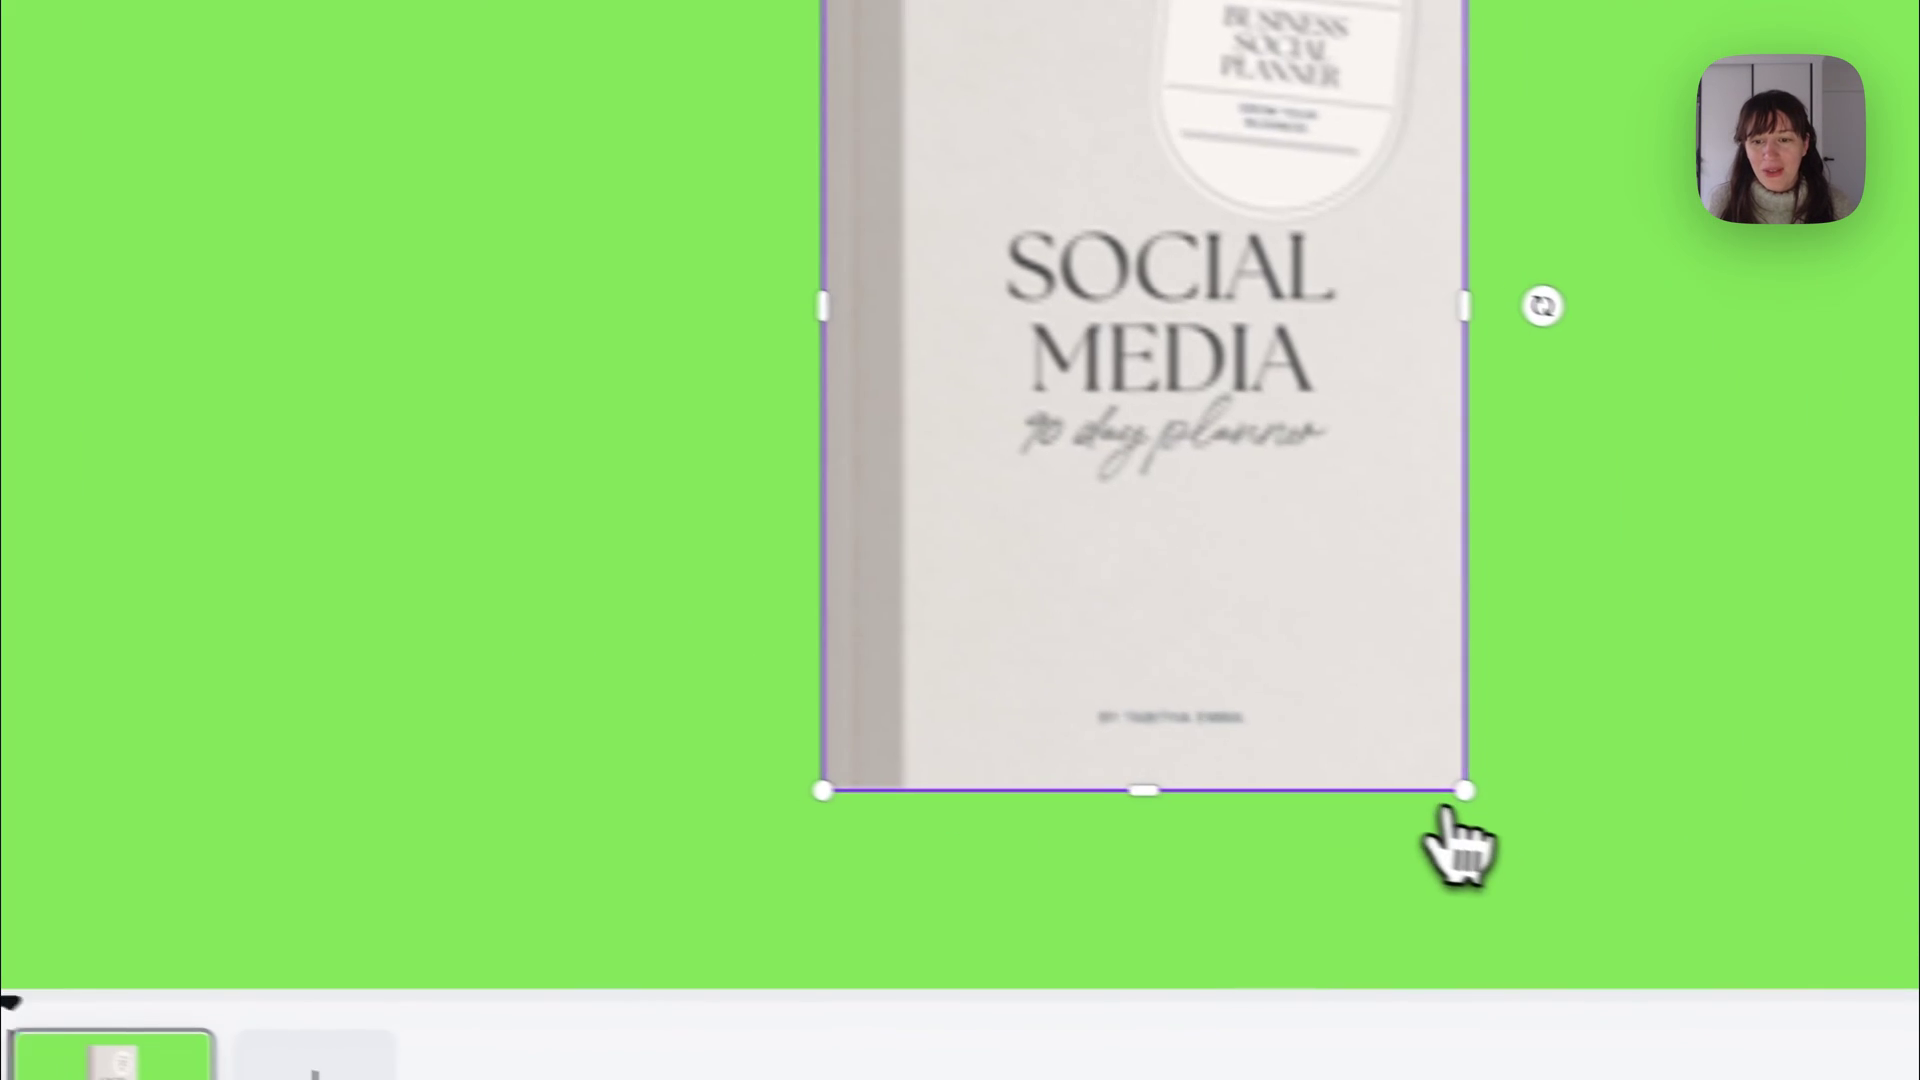
# Shrink the planner cover, place it in the page's upper-left area, and tilt it slightly counterclockwise.
pyautogui.moveTo(1460, 799); pyautogui.dragTo(1205, 500)
pyautogui.moveTo(1060, 320); pyautogui.dragTo(664, 549)
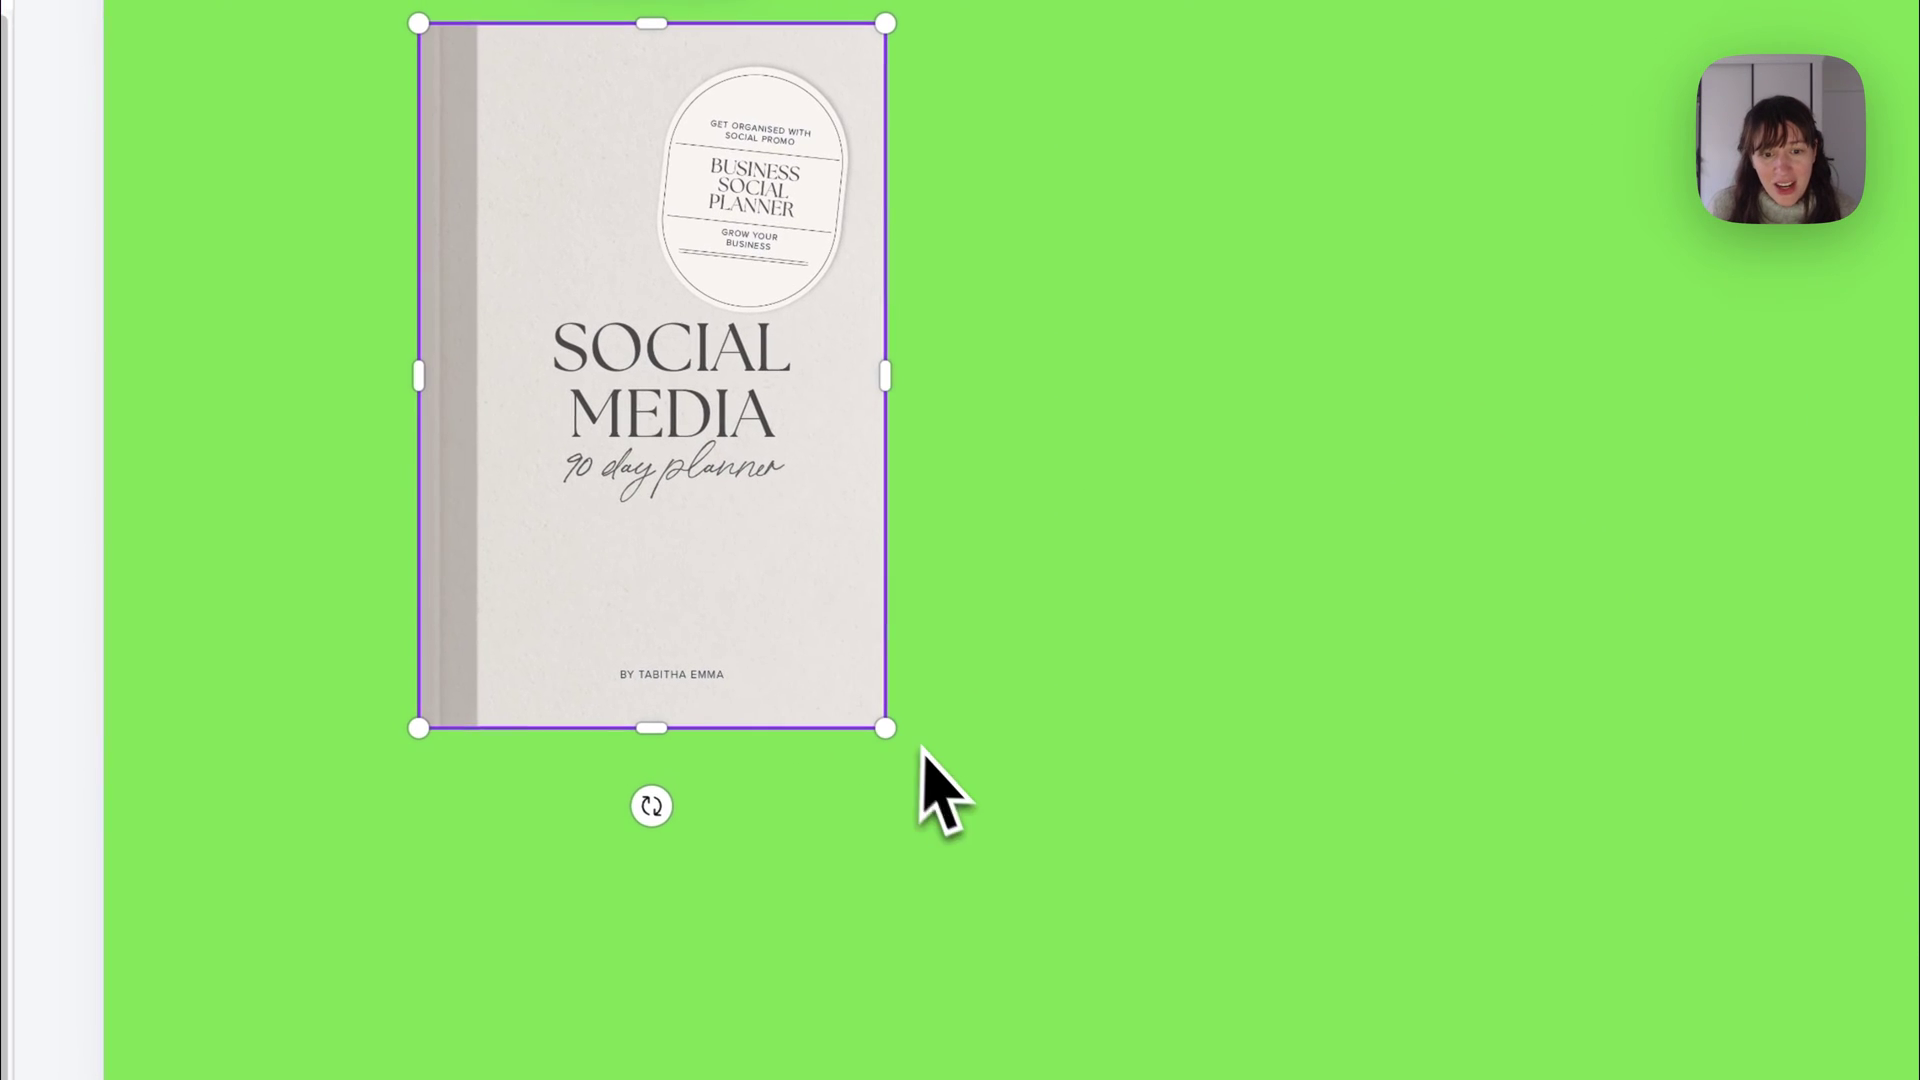
pyautogui.moveTo(652, 806); pyautogui.dragTo(720, 797)
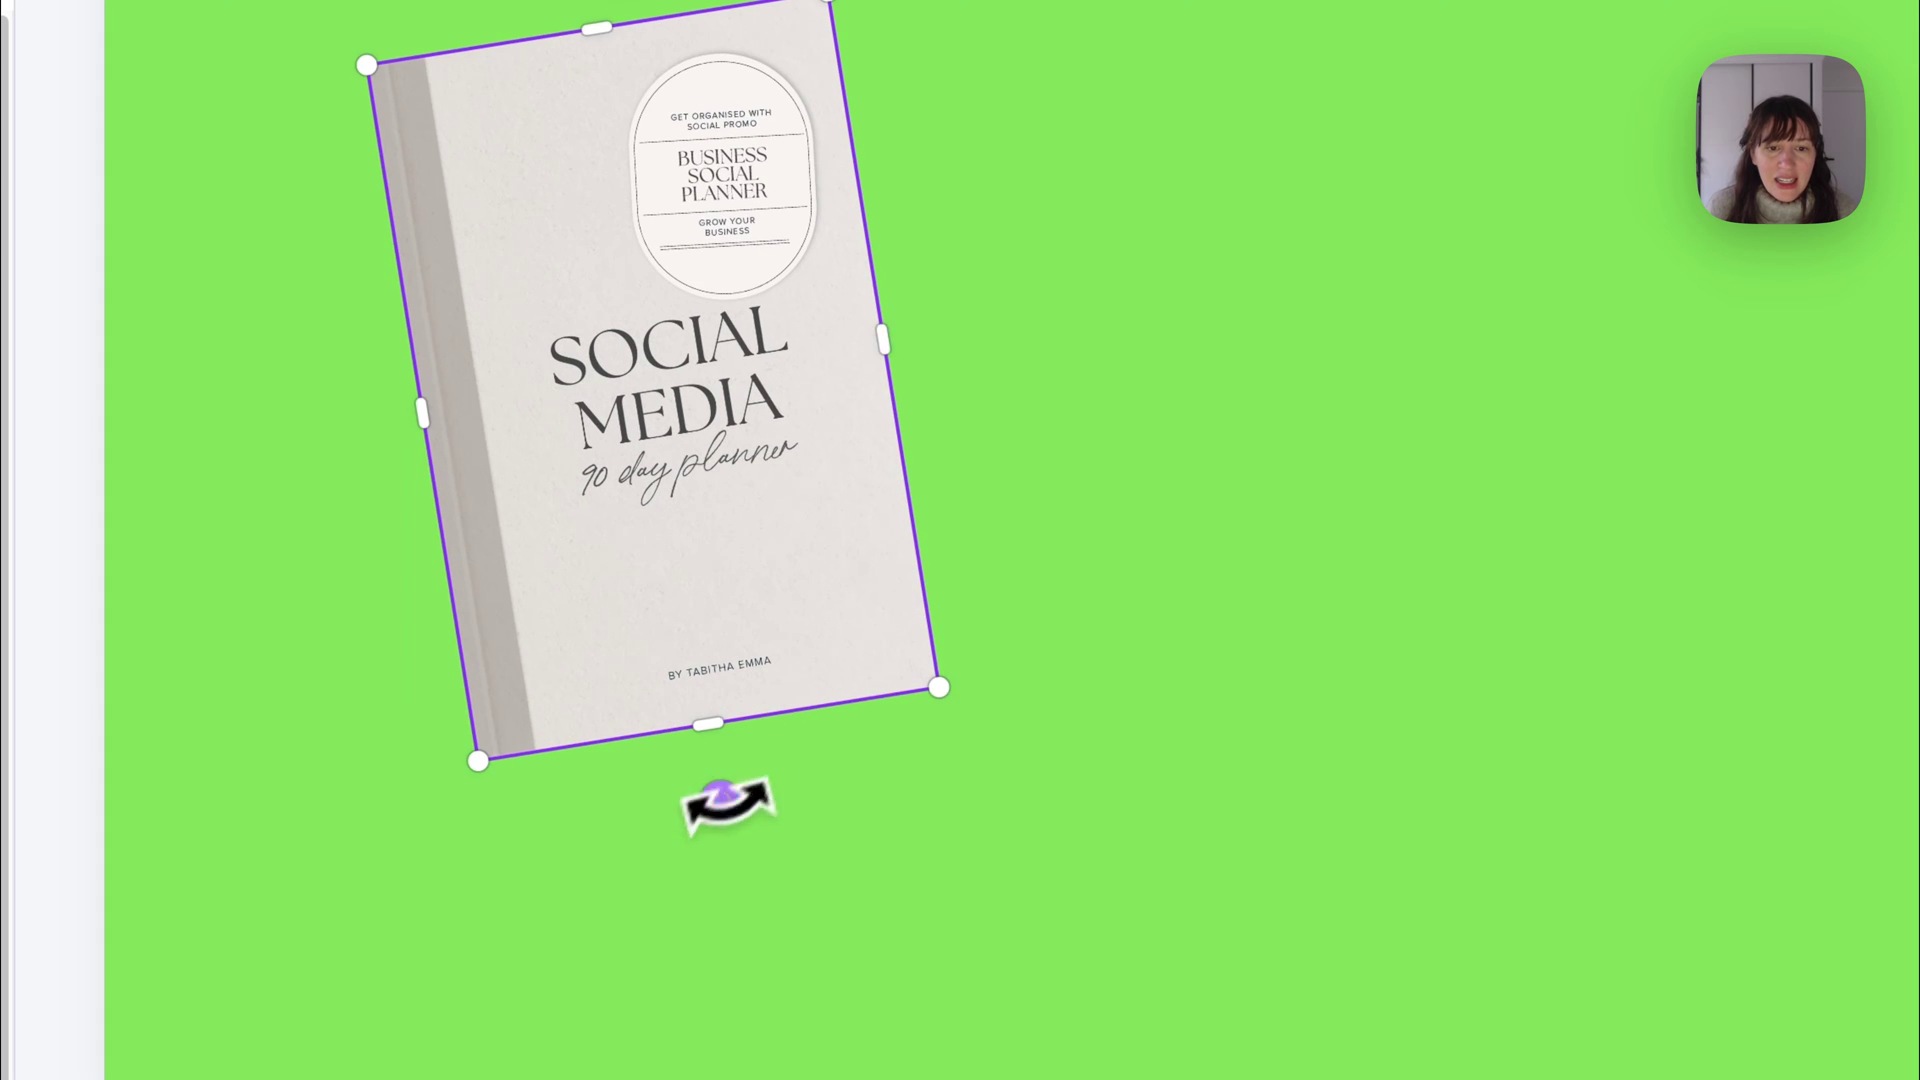
pyautogui.moveTo(941, 689); pyautogui.dragTo(917, 677)
# Add the Wiggle motion effect to the planner cover and tone the effect down.
pyautogui.click(838, 228)
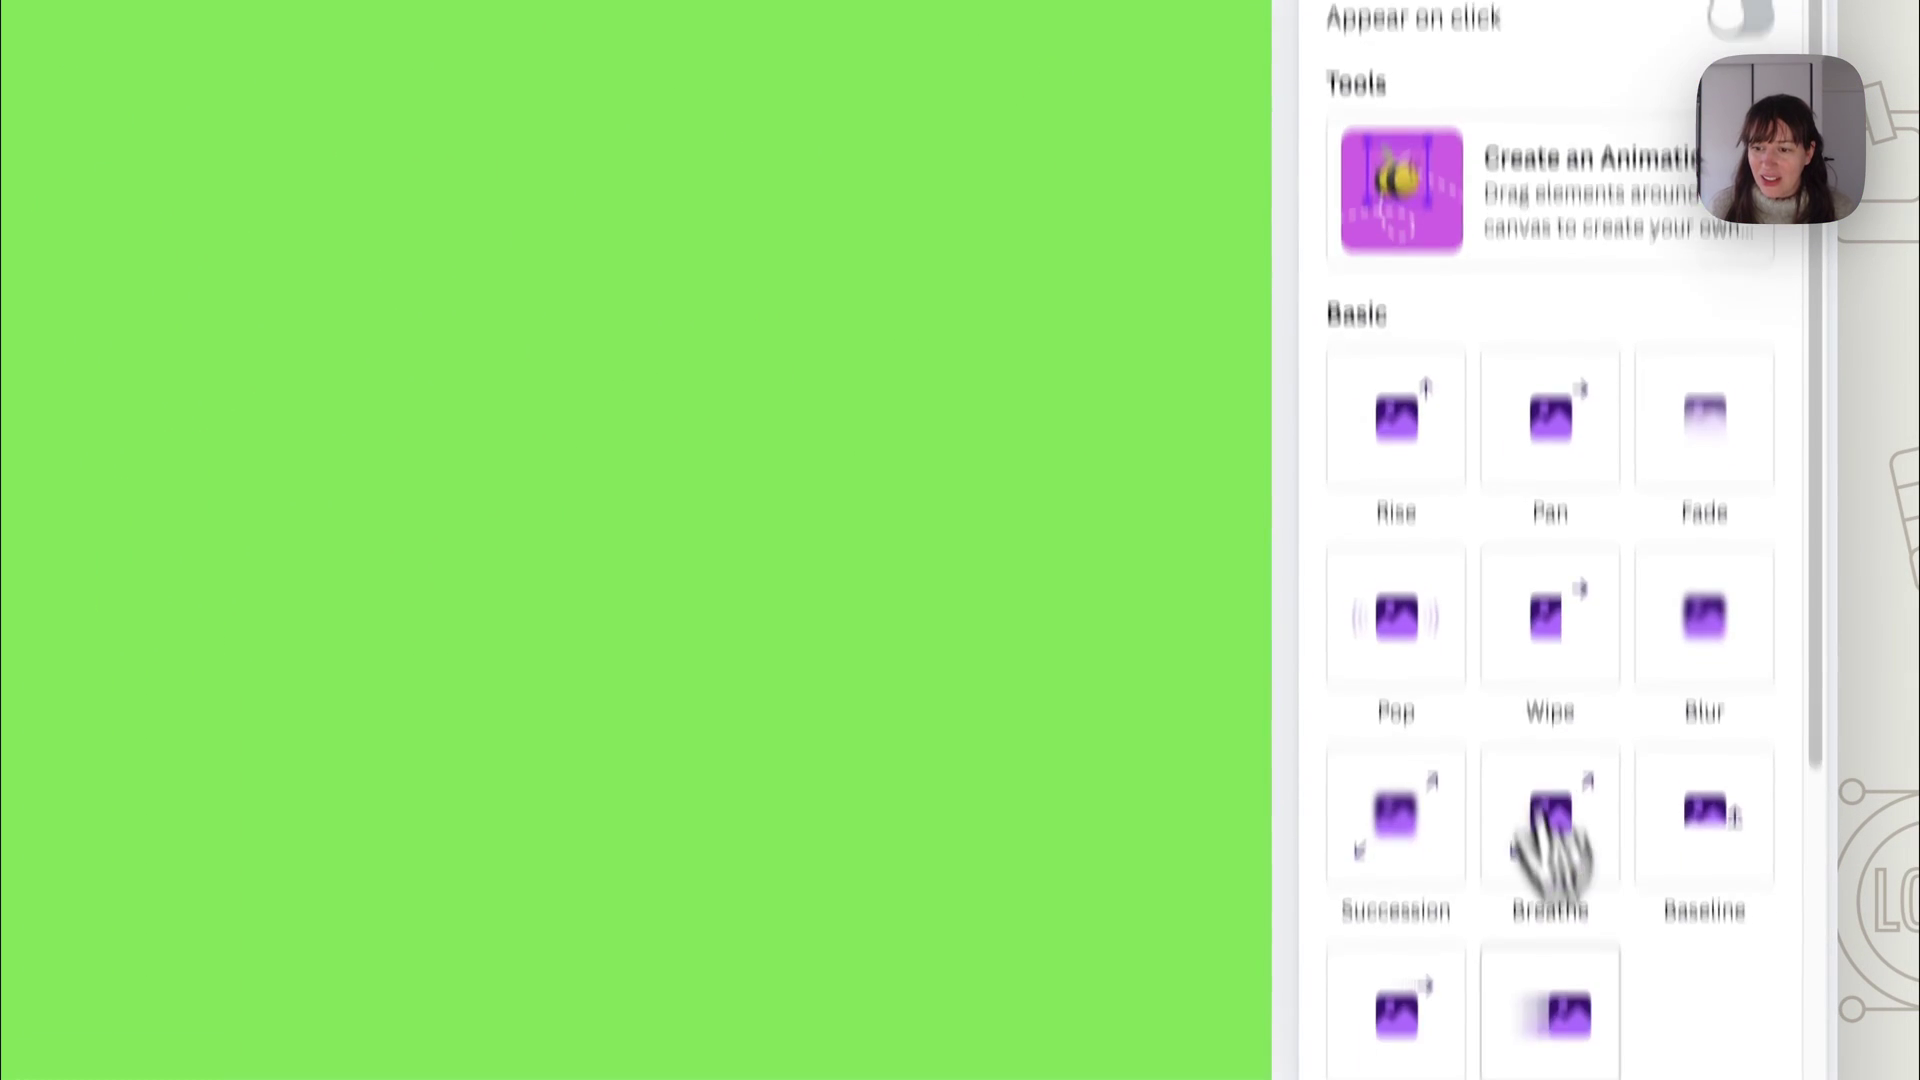
pyautogui.scroll(-5, 1543, 857)
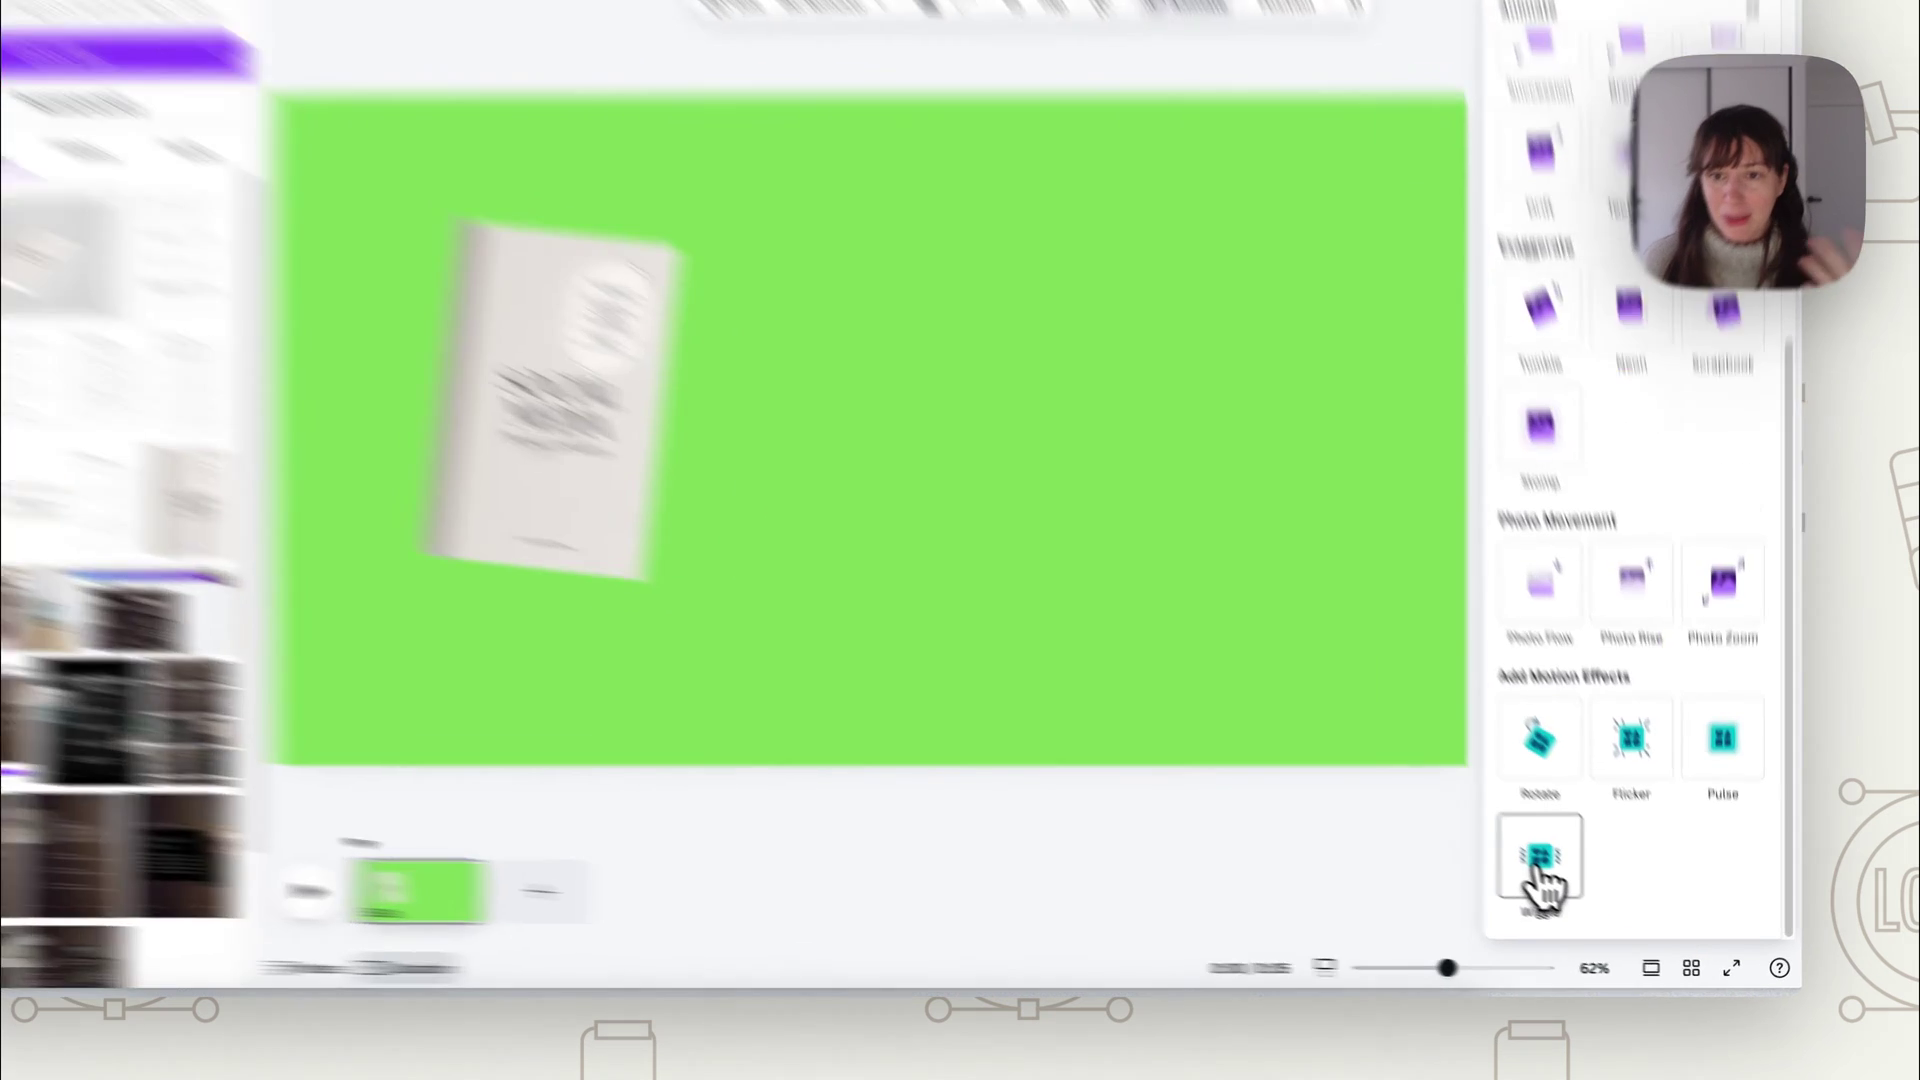
pyautogui.click(1573, 880)
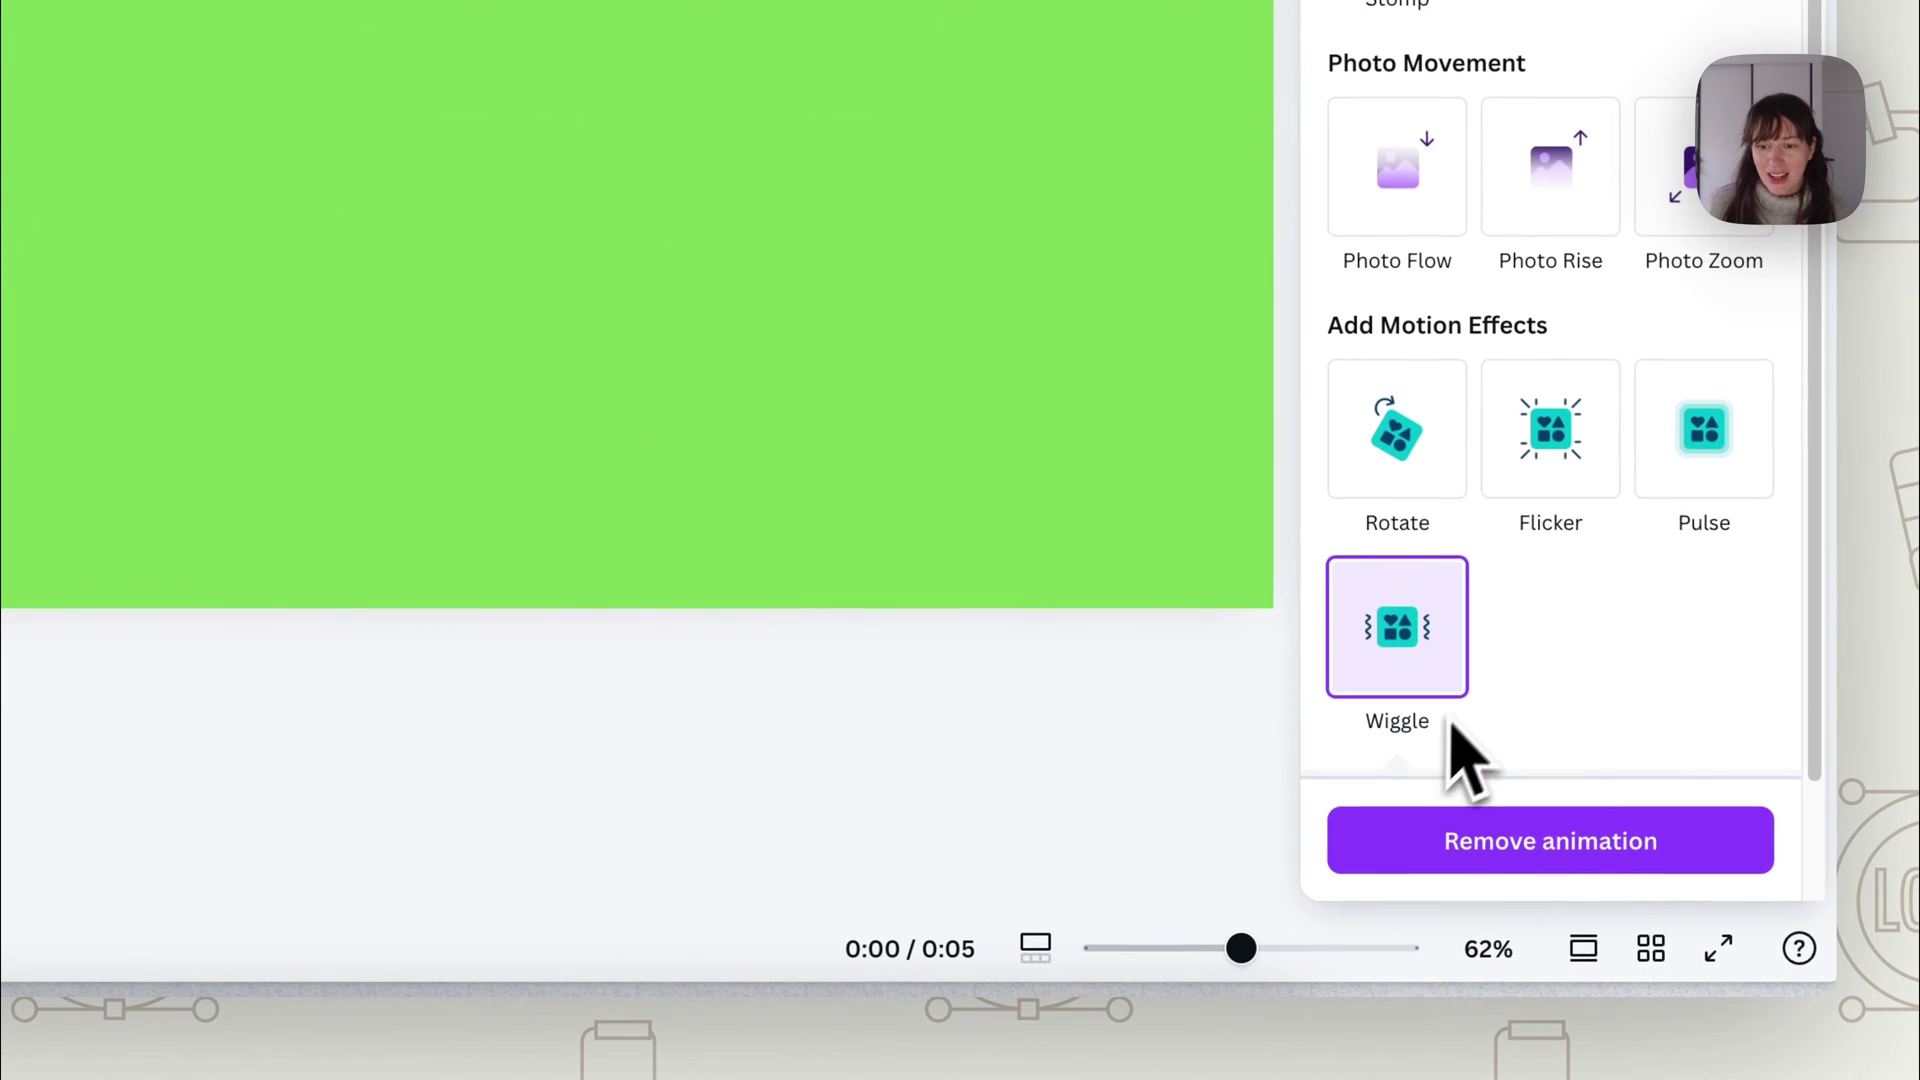
pyautogui.moveTo(1545, 662); pyautogui.dragTo(1436, 664)
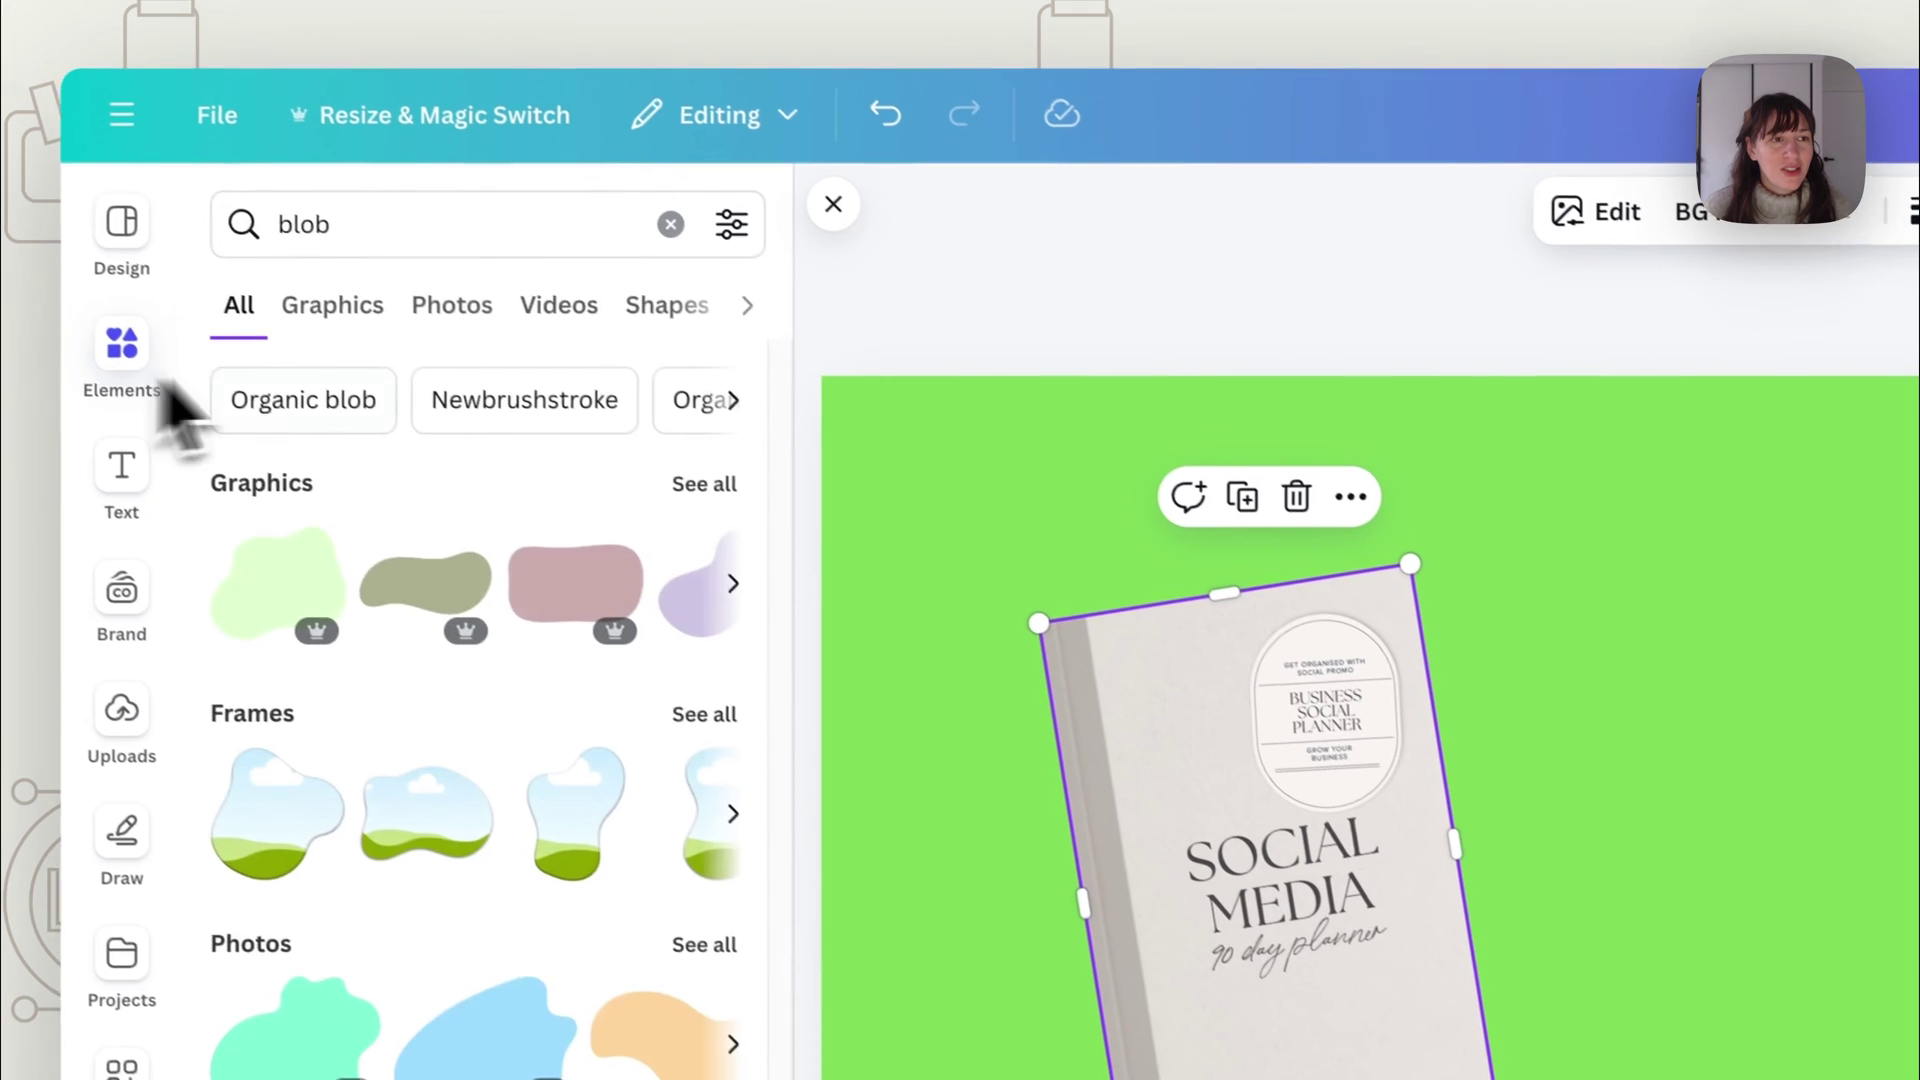
# Search the elements for "sparkles" and add the black four-star sparkle graphic to the page.
pyautogui.click(455, 228)
pyautogui.press('Return')
pyautogui.write('sparkles')
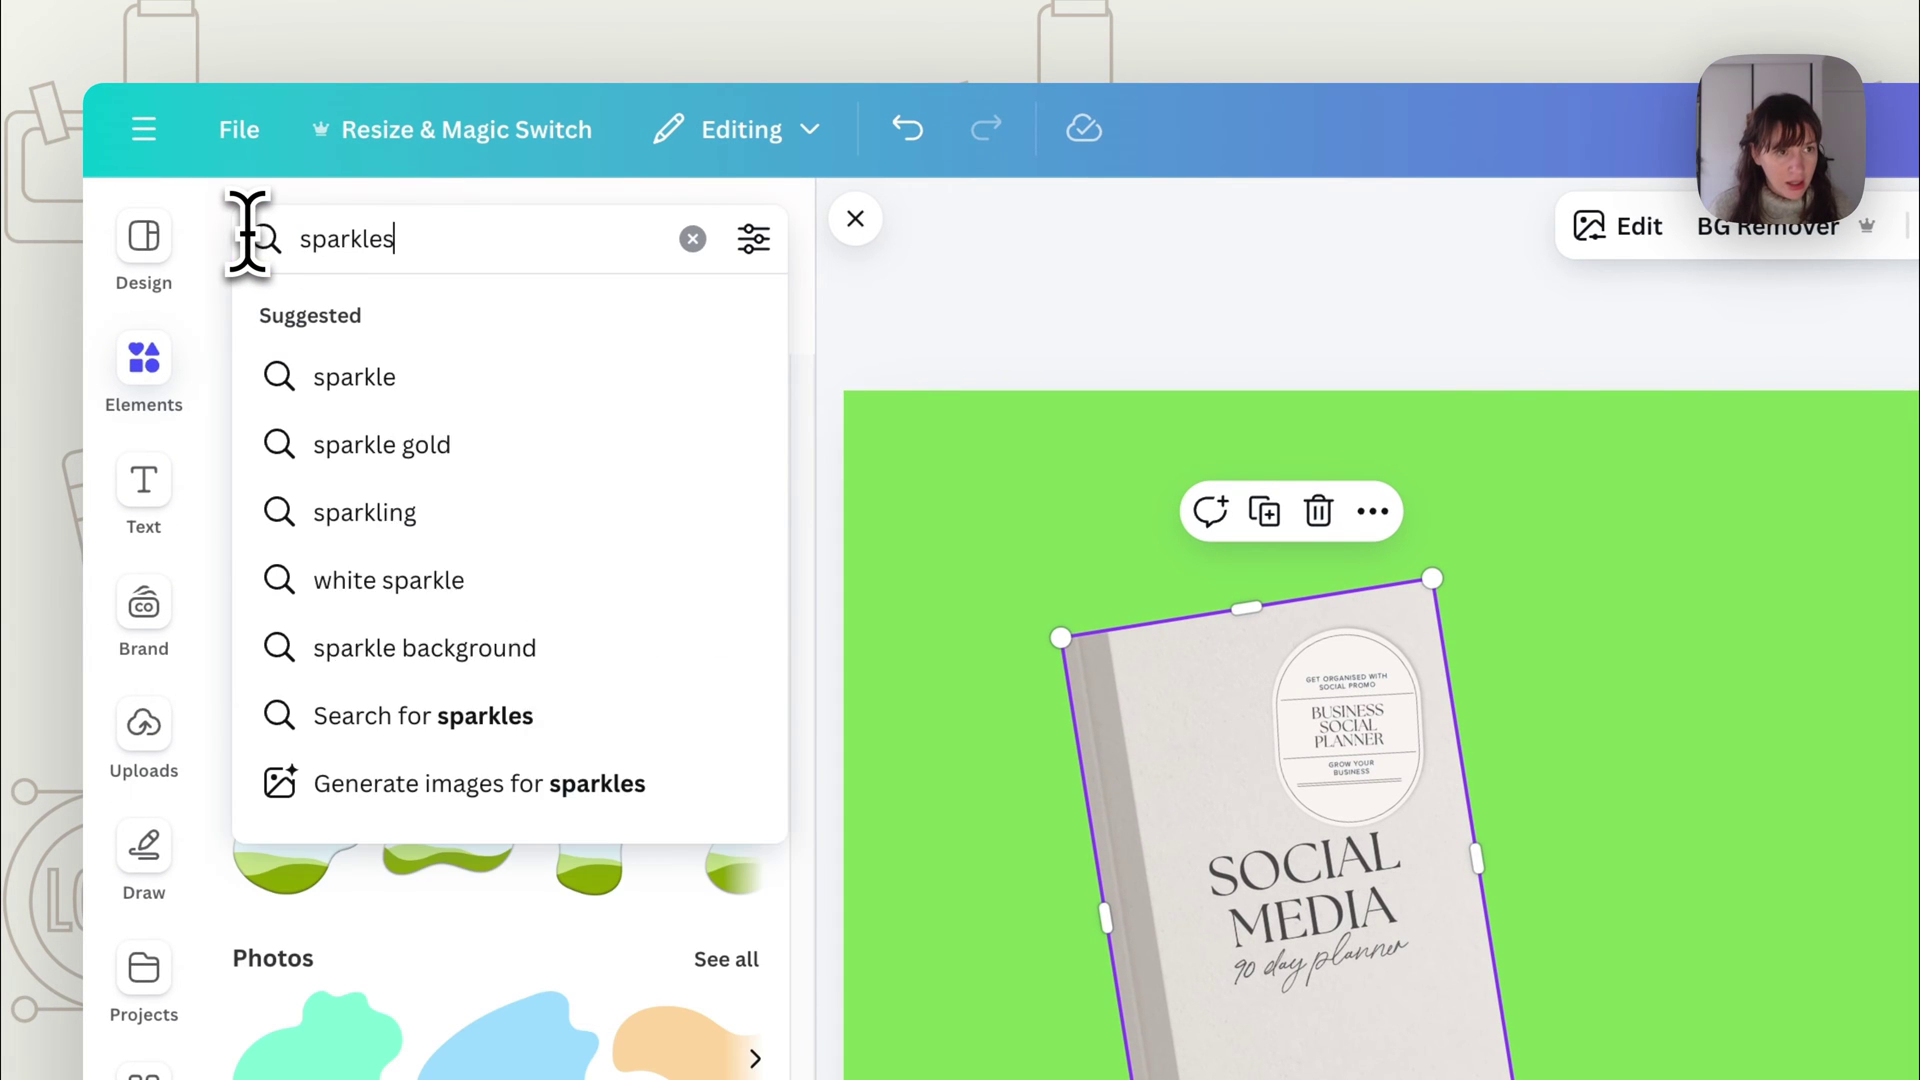
pyautogui.press('Return')
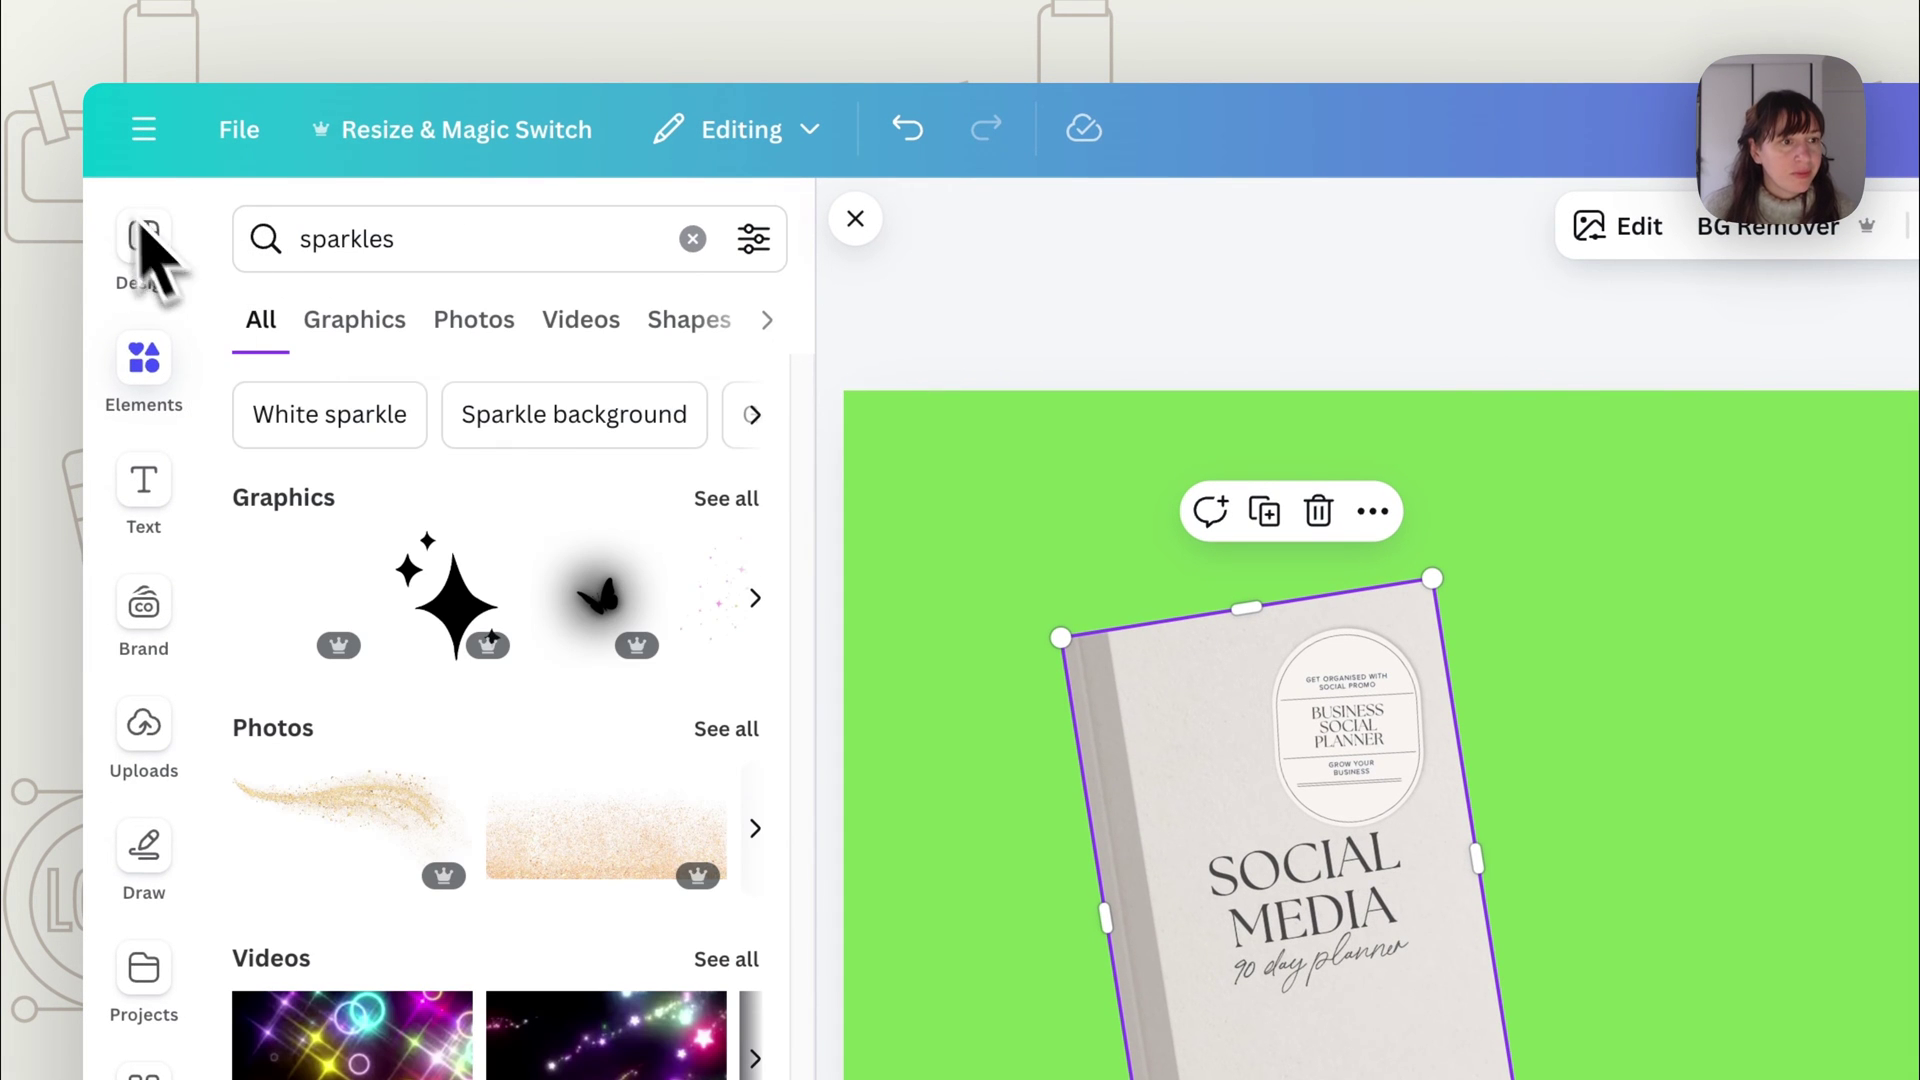
pyautogui.click(506, 560)
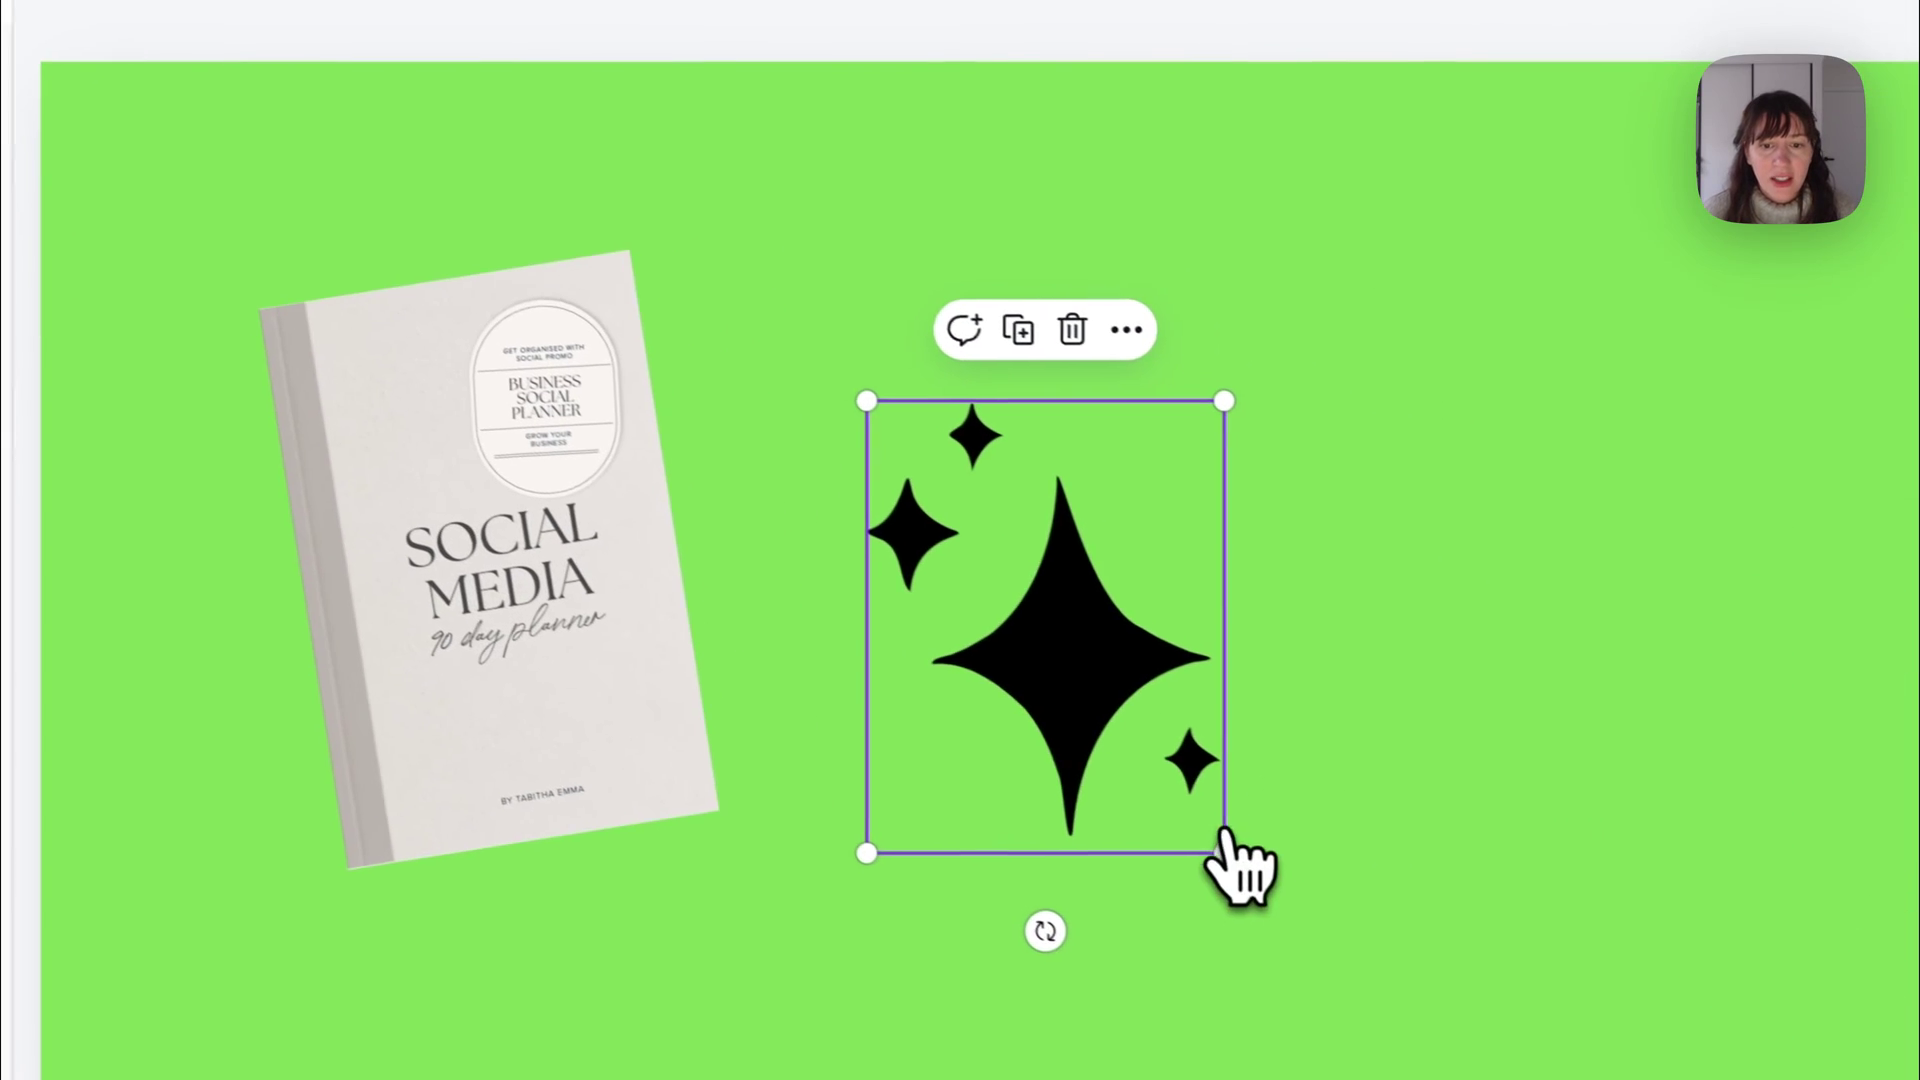
# Fit the reduced sparkle graphic beside the planner cover's upper-right corner and recolour it with the near-white brand colour.
pyautogui.moveTo(1432, 925); pyautogui.dragTo(1223, 654)
pyautogui.moveTo(942, 540); pyautogui.dragTo(738, 356)
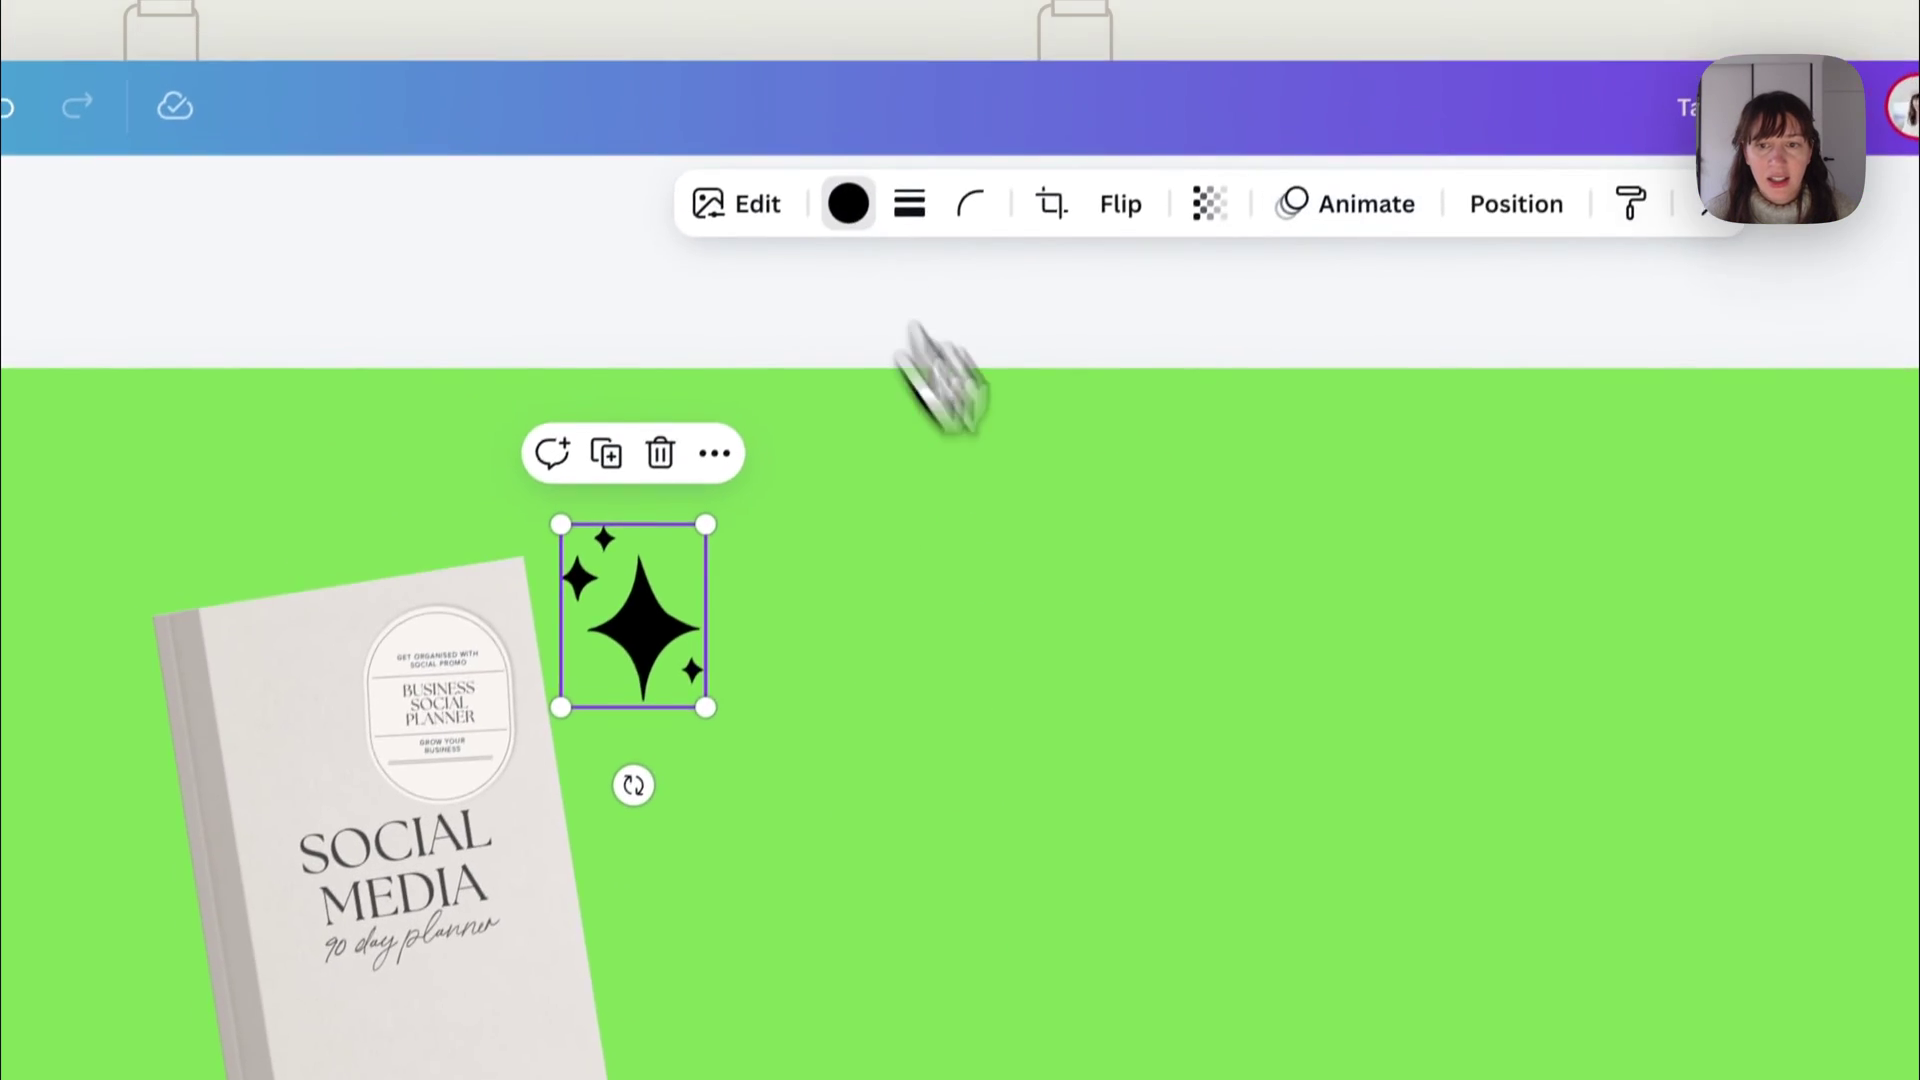
pyautogui.click(890, 30)
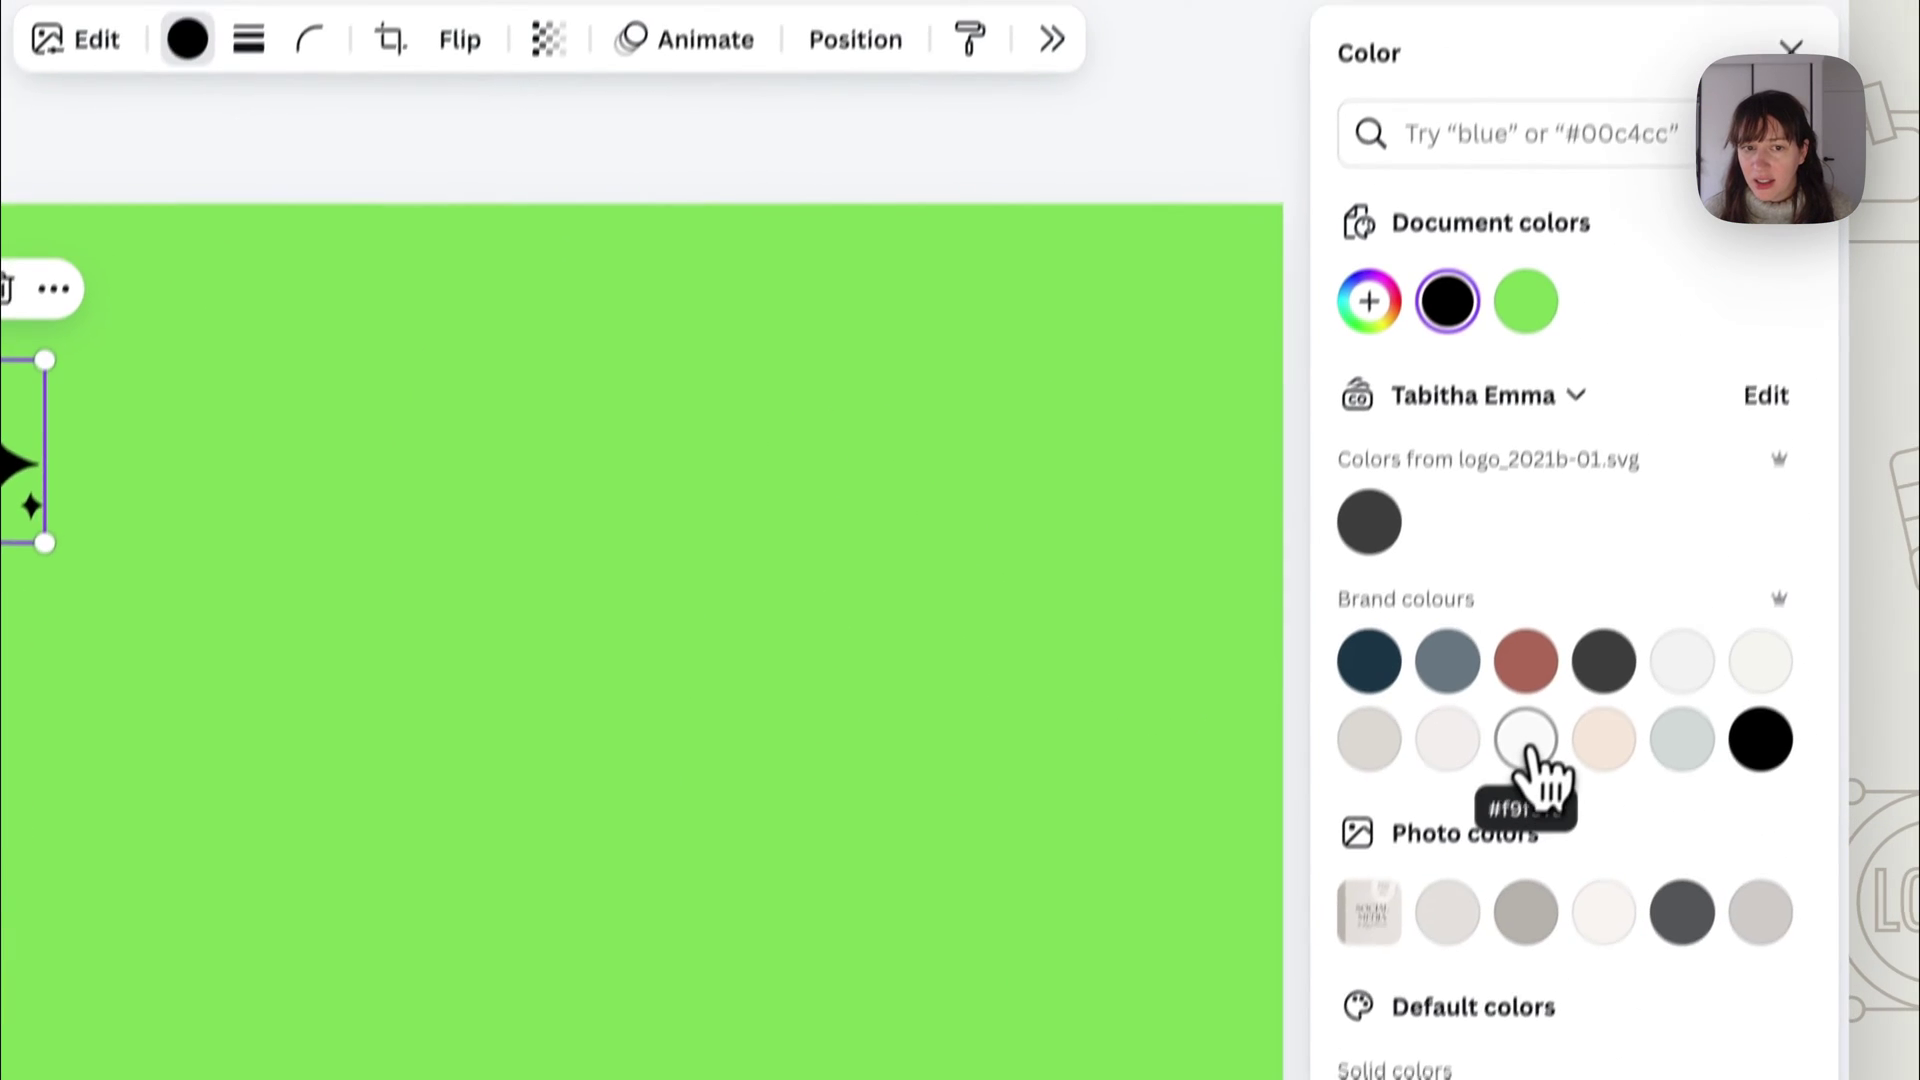
pyautogui.click(1624, 632)
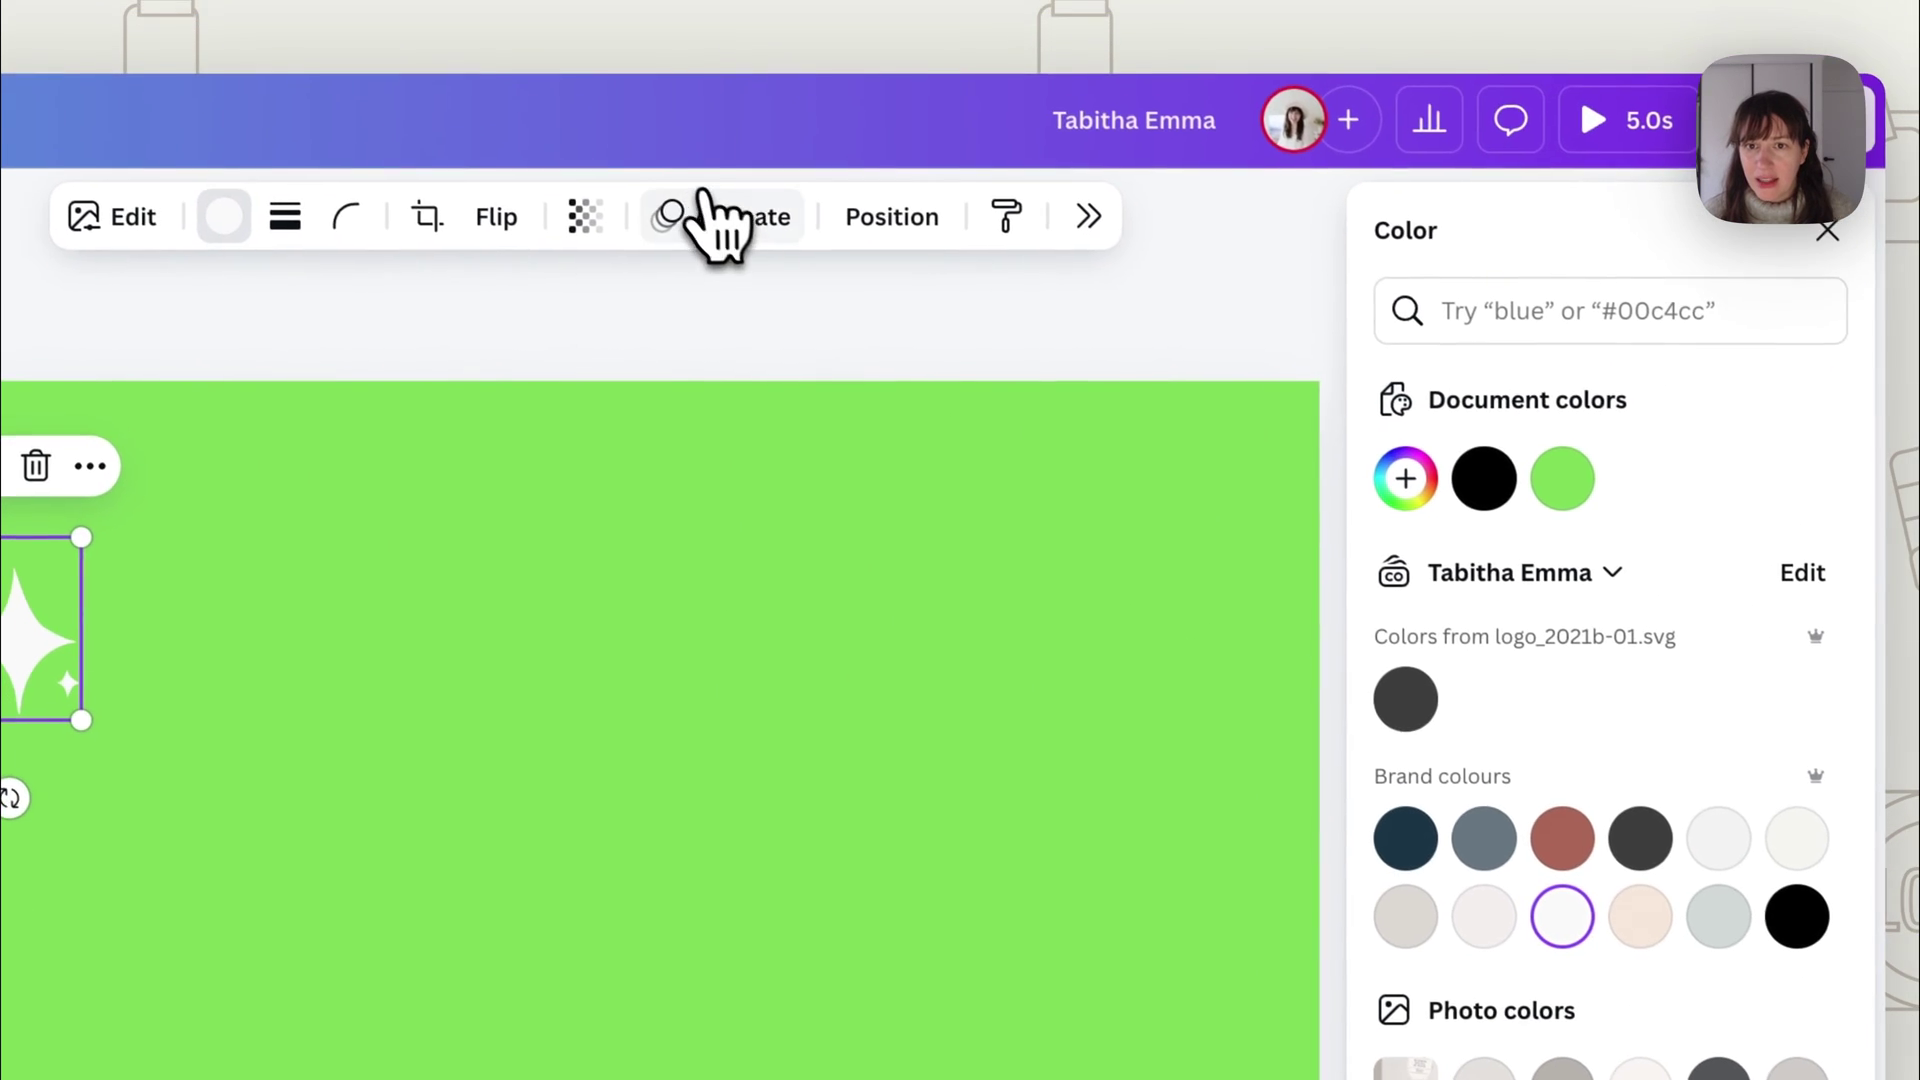
# Add an animation effect to the white sparkle graphic and place a copy, rotated about 18°, beside the planner cover's lower-left edge.
pyautogui.click(716, 219)
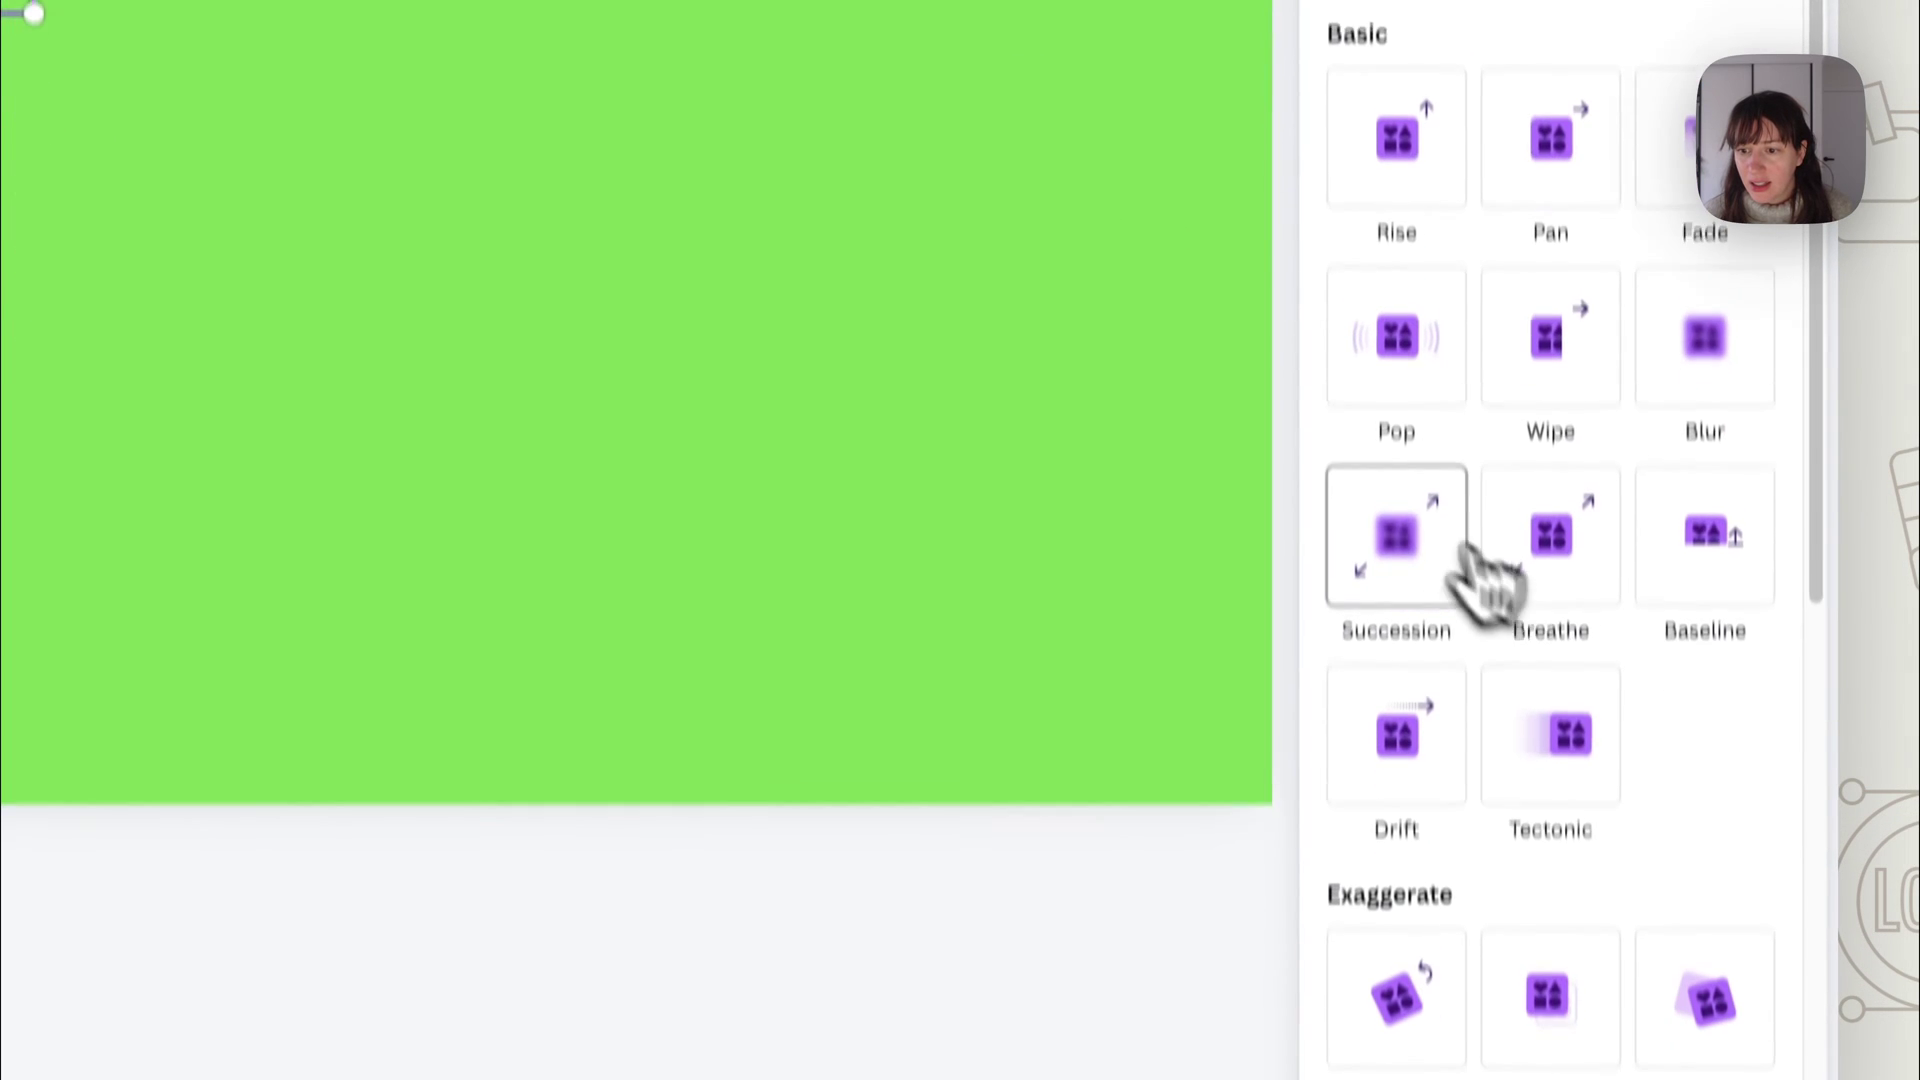
pyautogui.click(1393, 885)
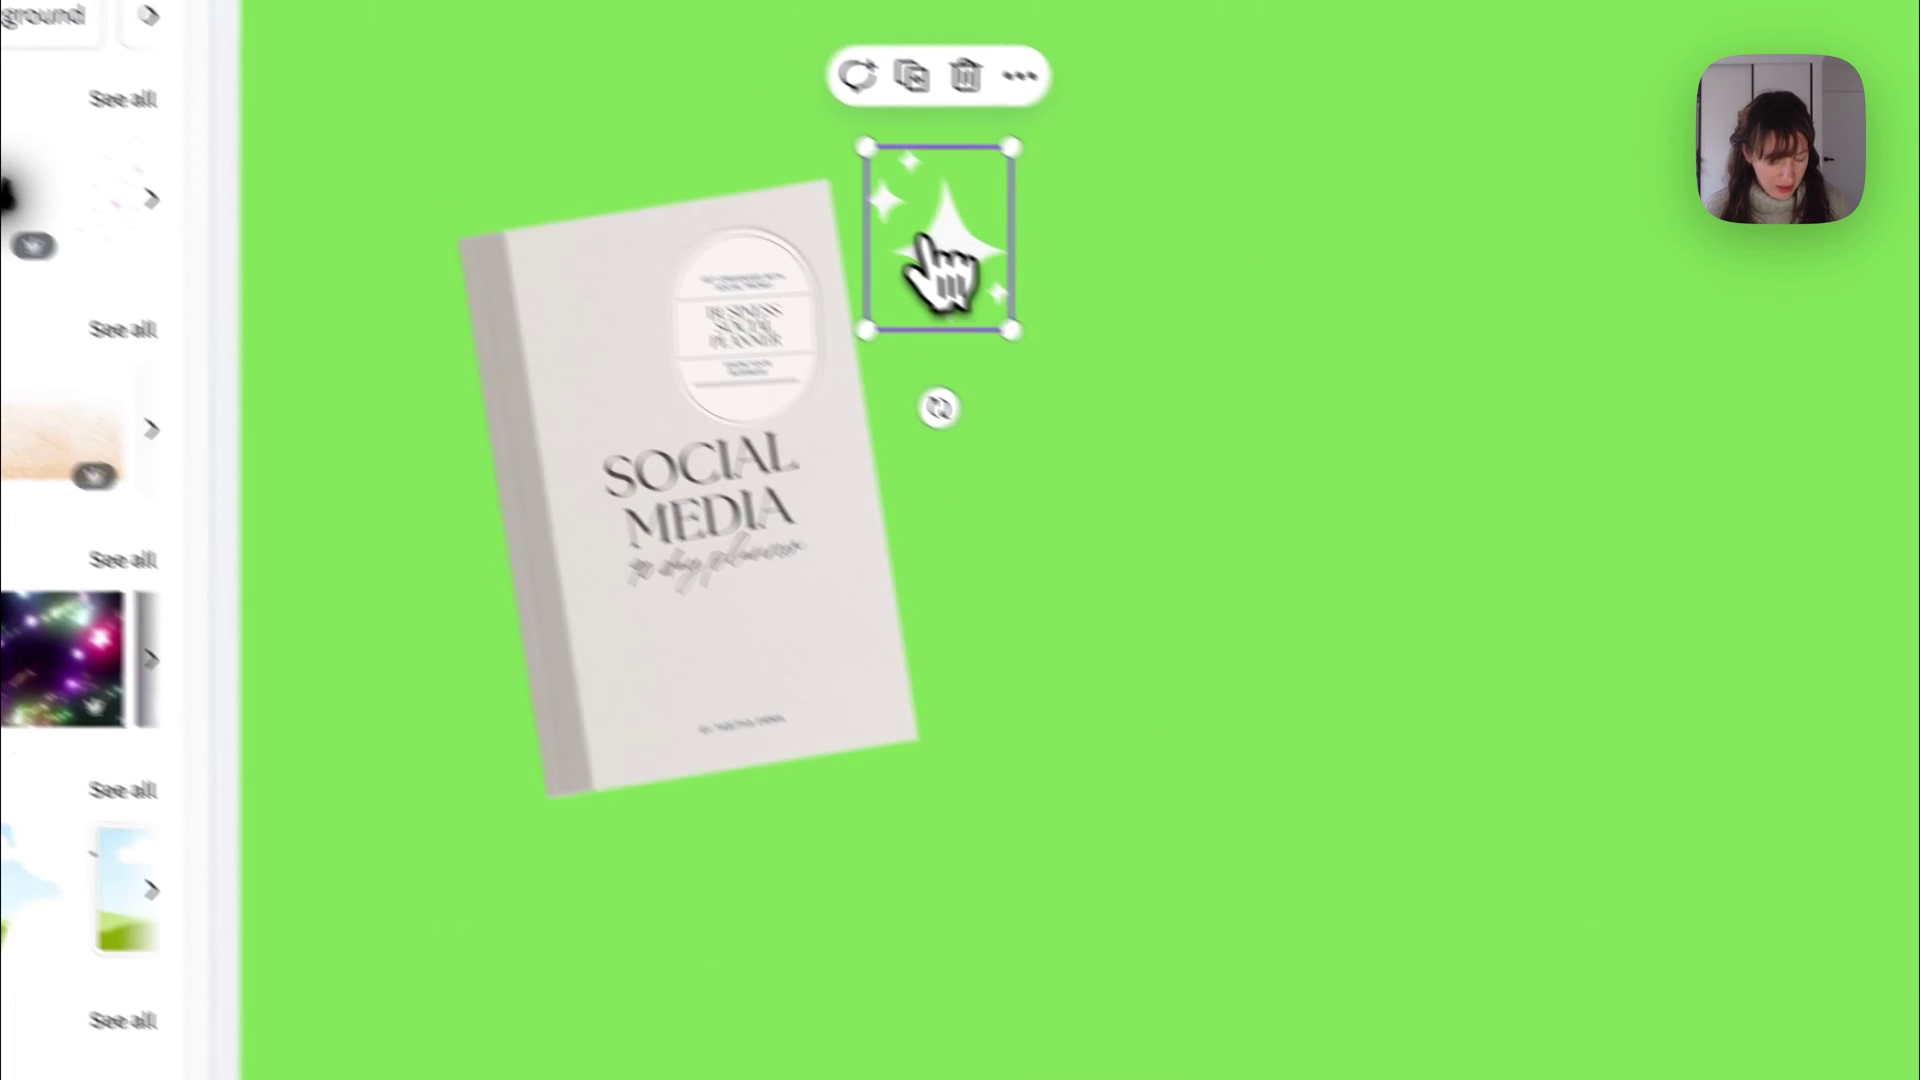
pyautogui.moveTo(934, 266); pyautogui.dragTo(852, 326)
pyautogui.moveTo(900, 400); pyautogui.dragTo(565, 715)
pyautogui.moveTo(563, 868); pyautogui.dragTo(487, 917)
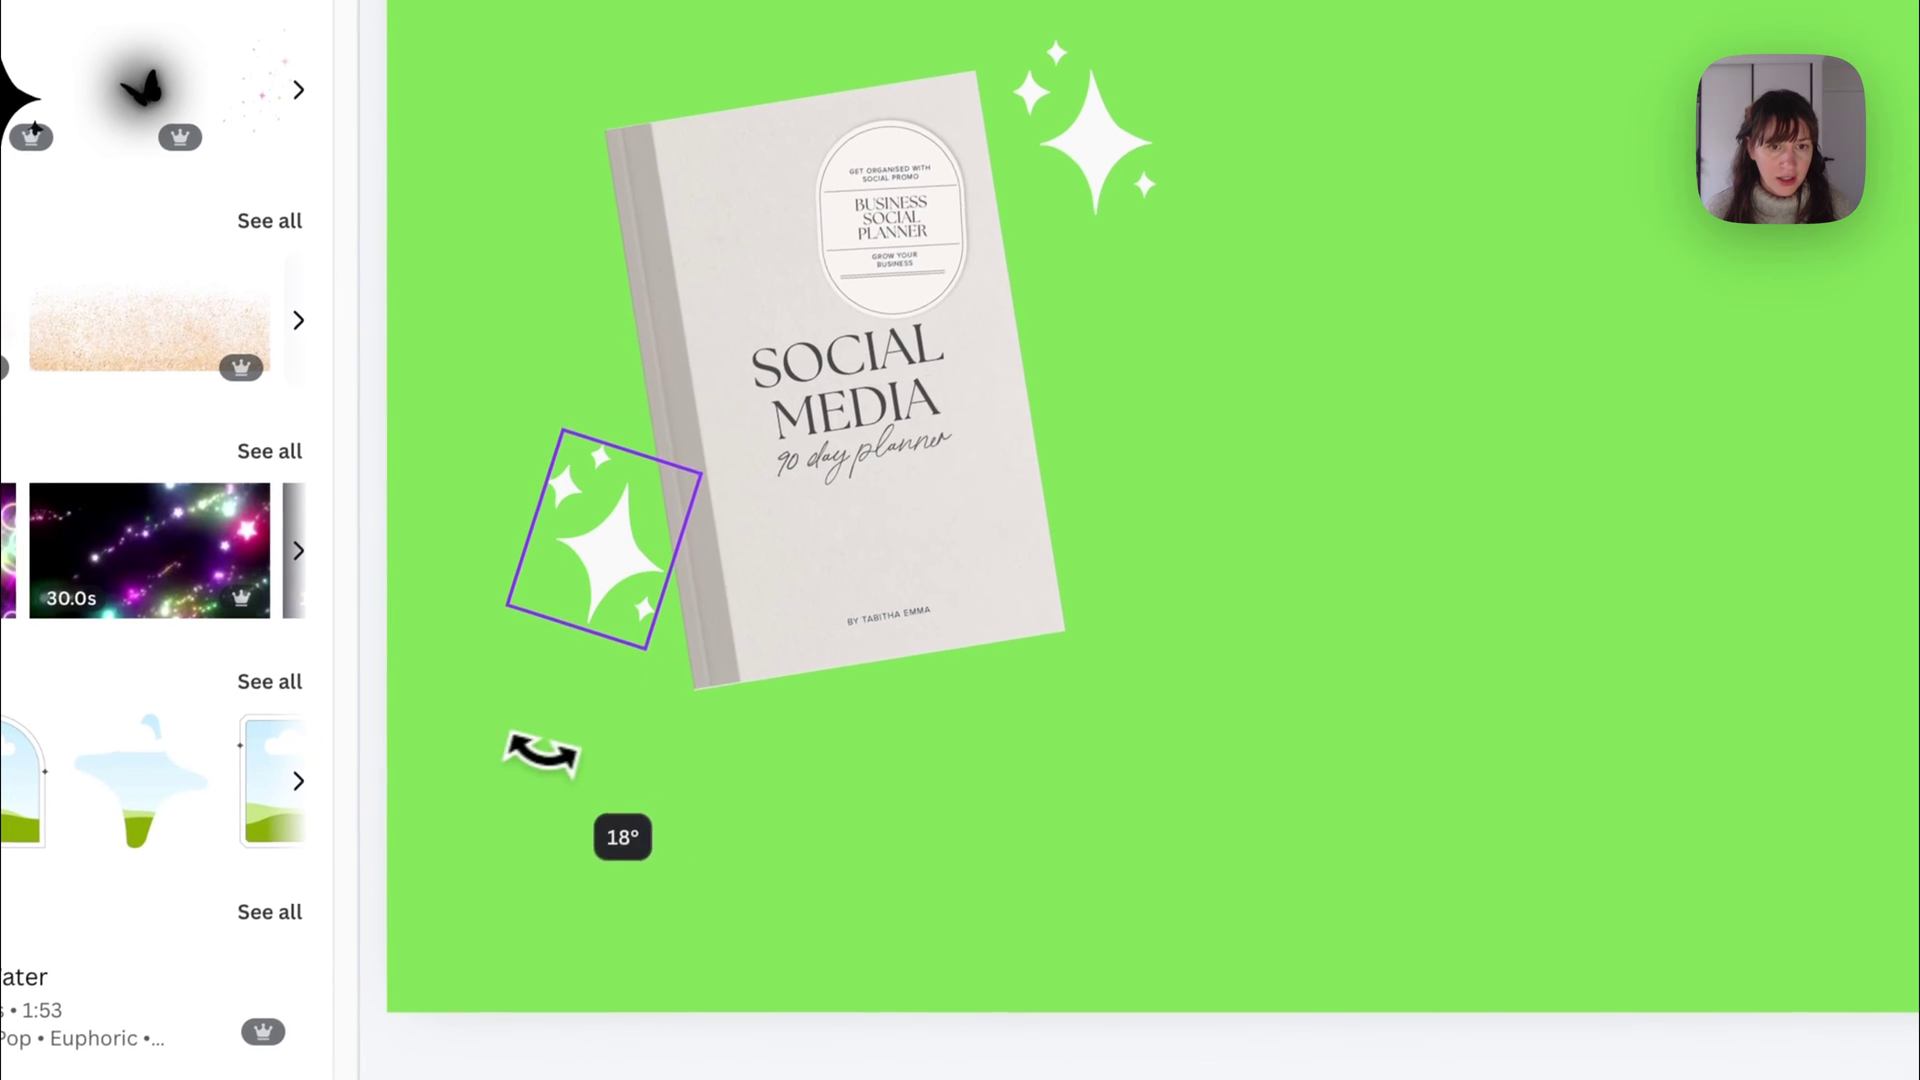
pyautogui.moveTo(541, 752); pyautogui.dragTo(543, 750)
# Set the duration of the planner page to 10.0 seconds.
pyautogui.click(1120, 710)
pyautogui.click(1237, 127)
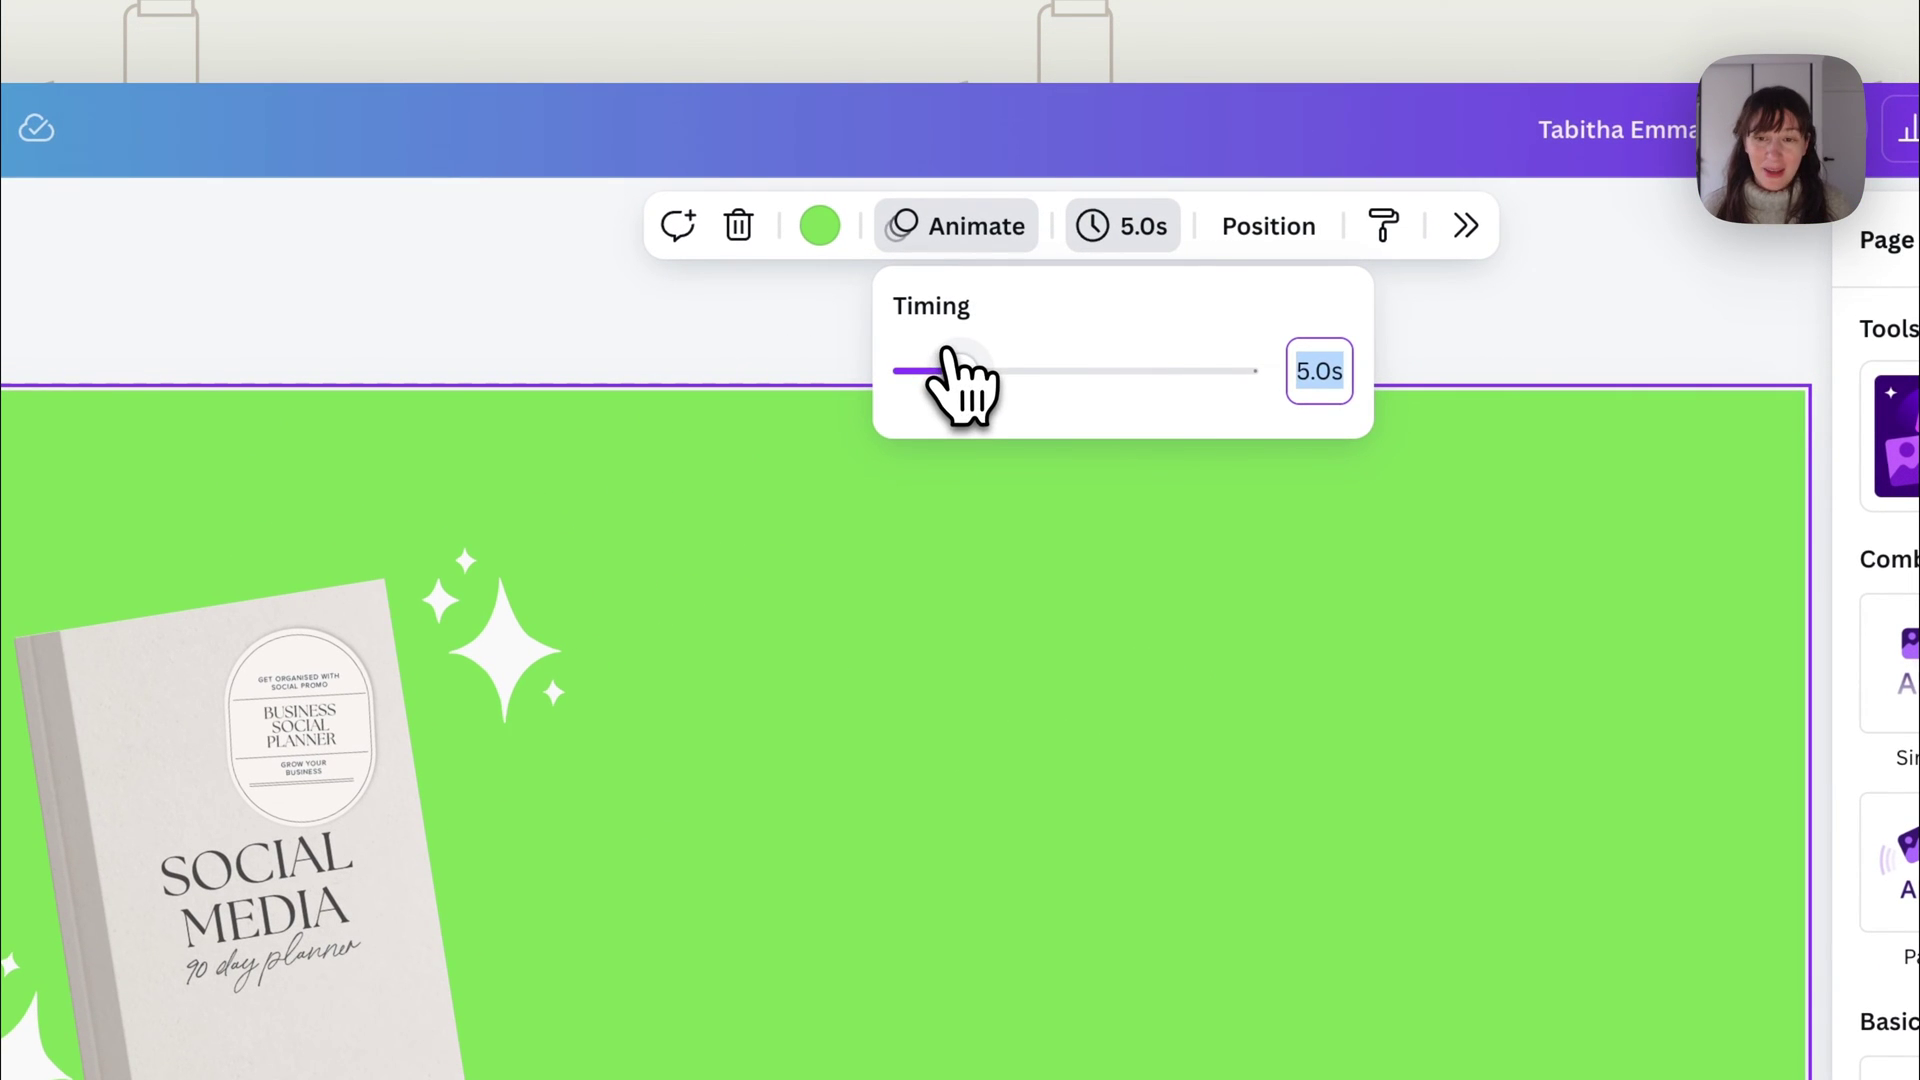
pyautogui.moveTo(958, 372); pyautogui.dragTo(1049, 385)
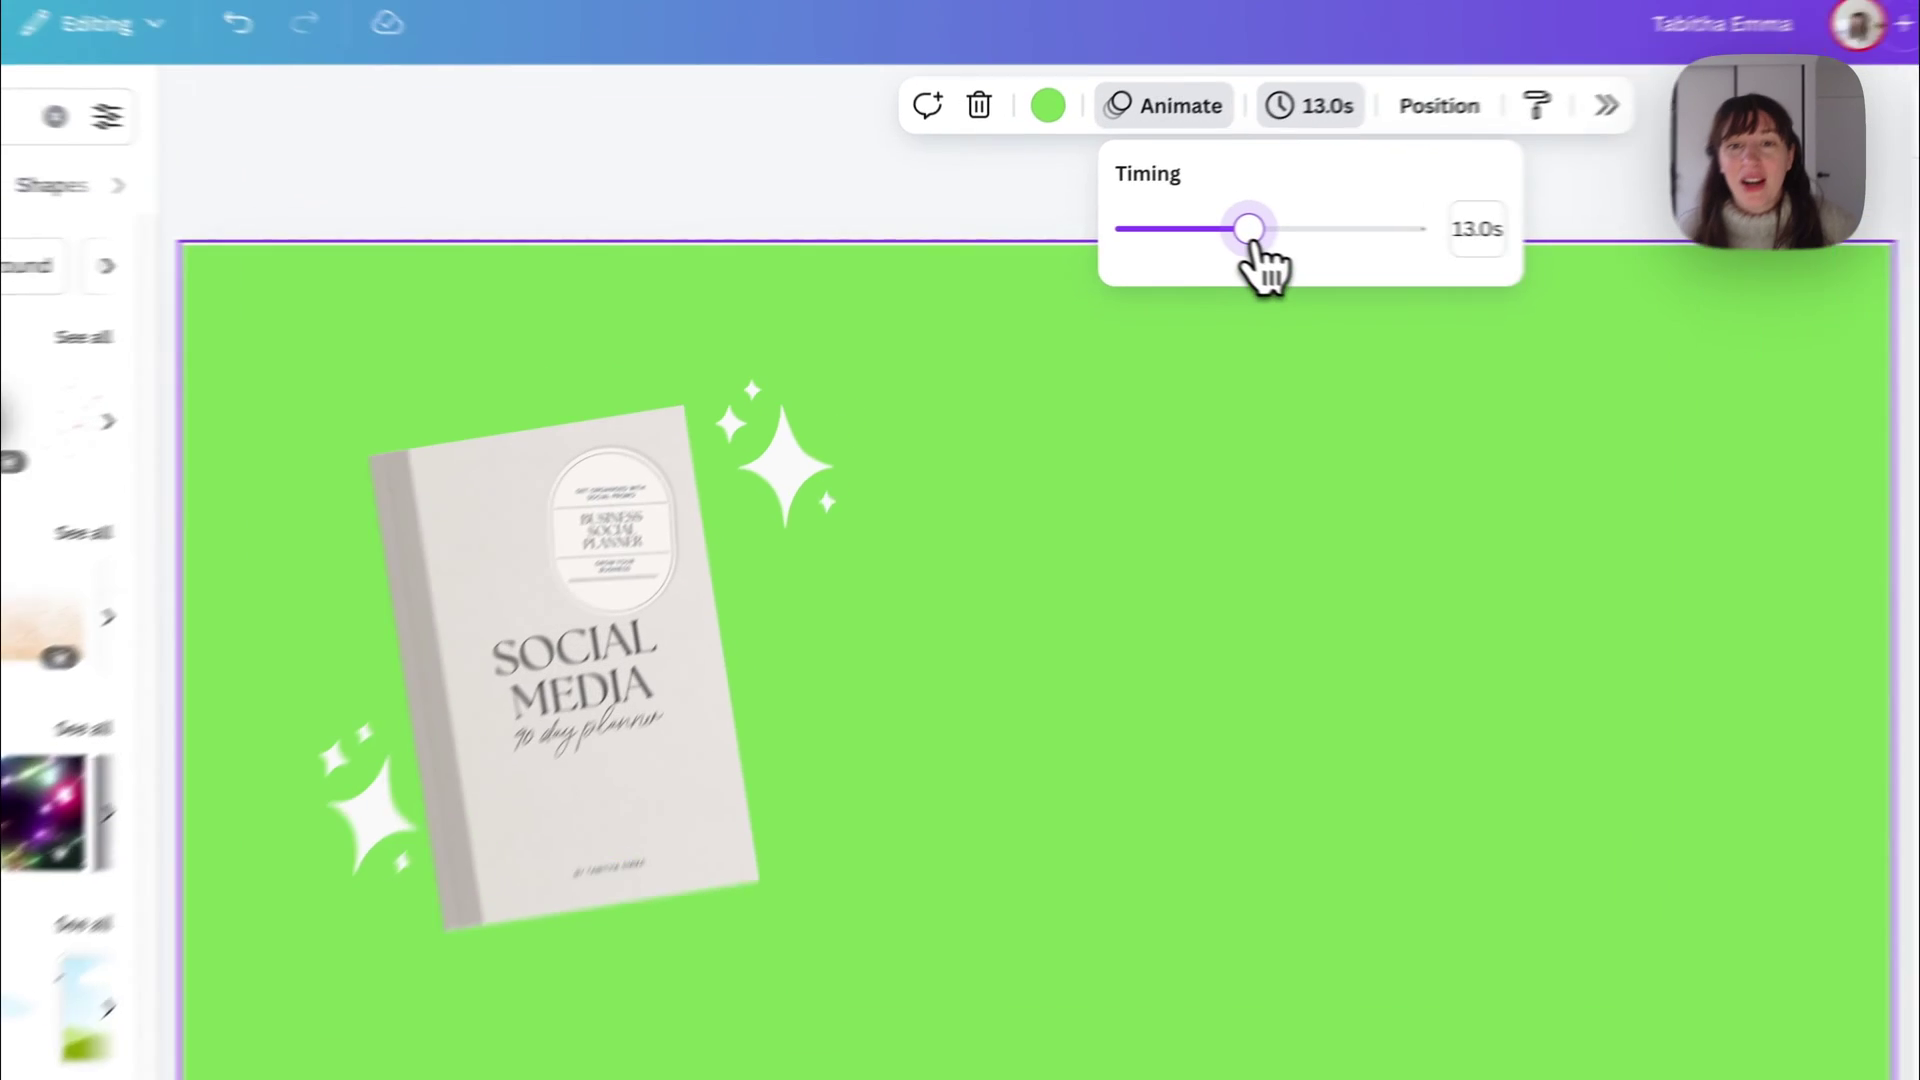
pyautogui.moveTo(1133, 228); pyautogui.dragTo(1117, 228)
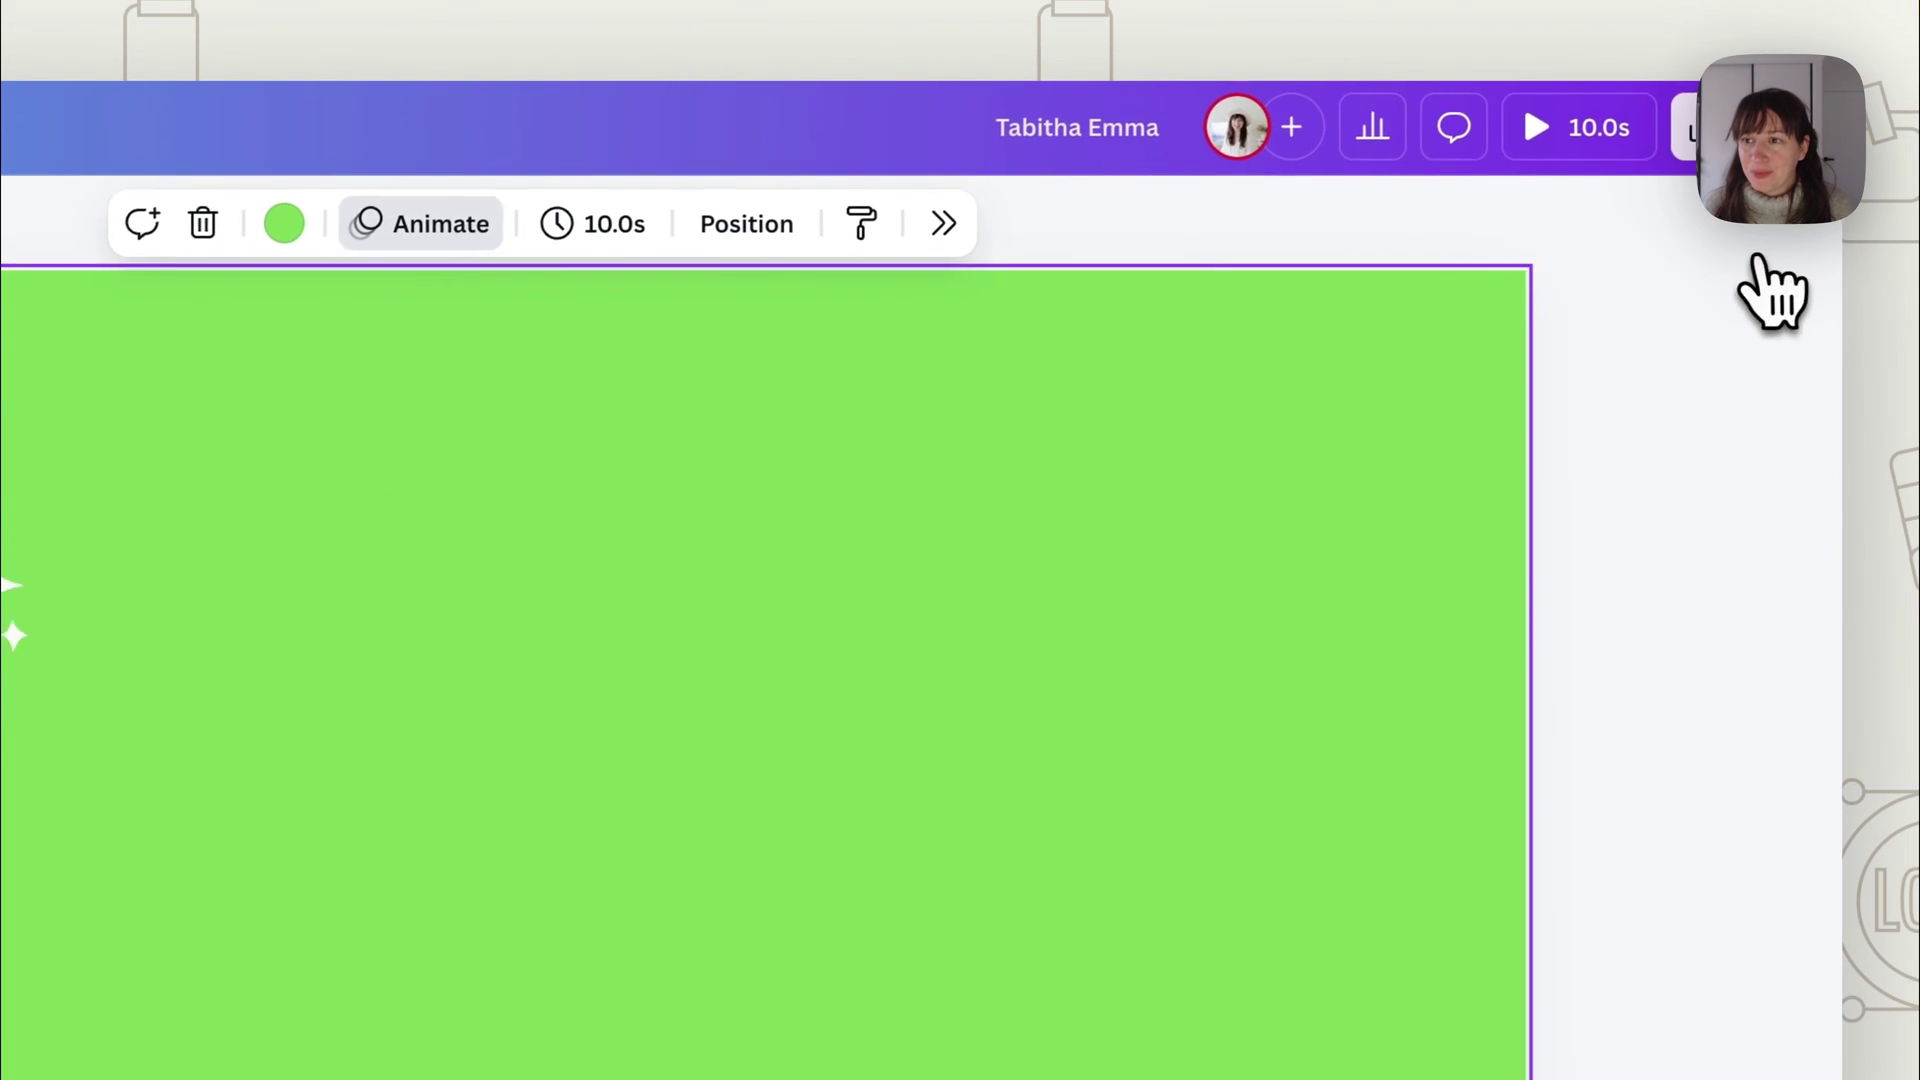
# Open the design's download settings to review the file type and quality.
pyautogui.click(1700, 129)
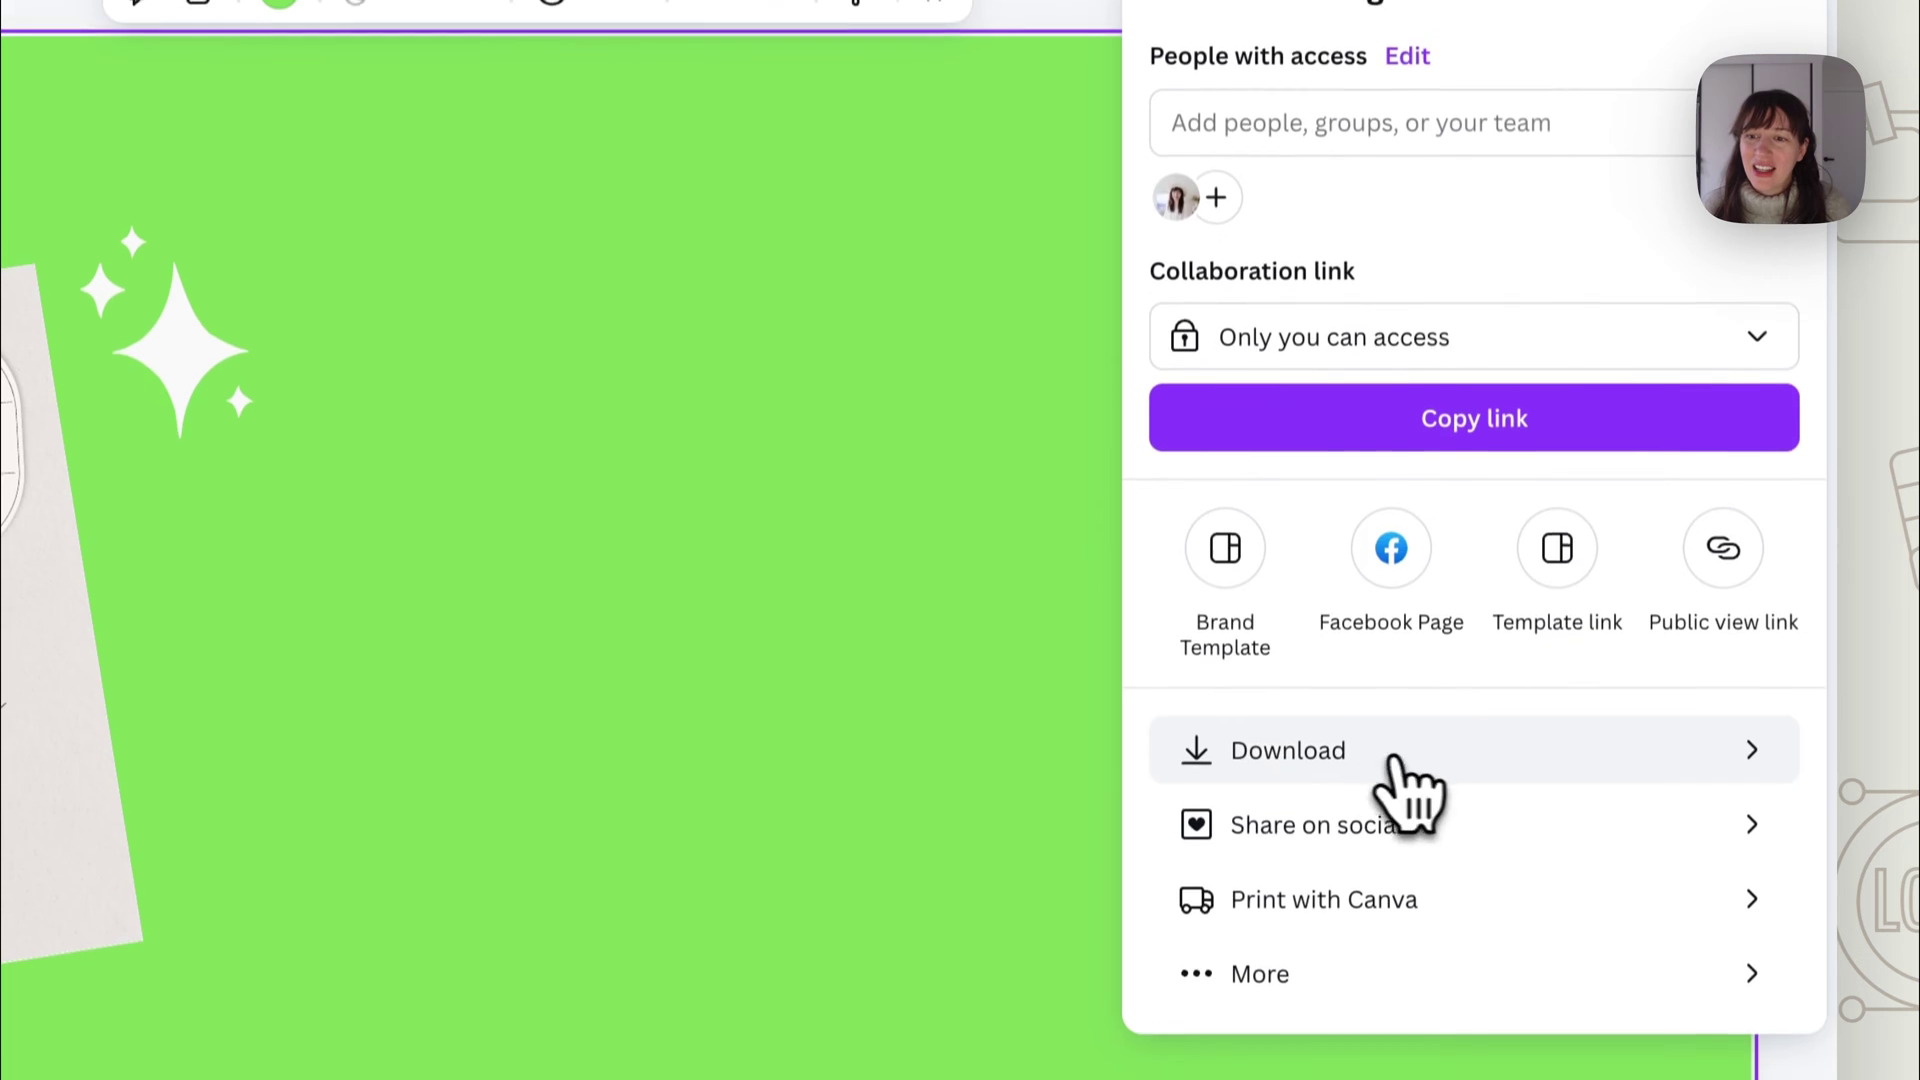
pyautogui.click(1405, 995)
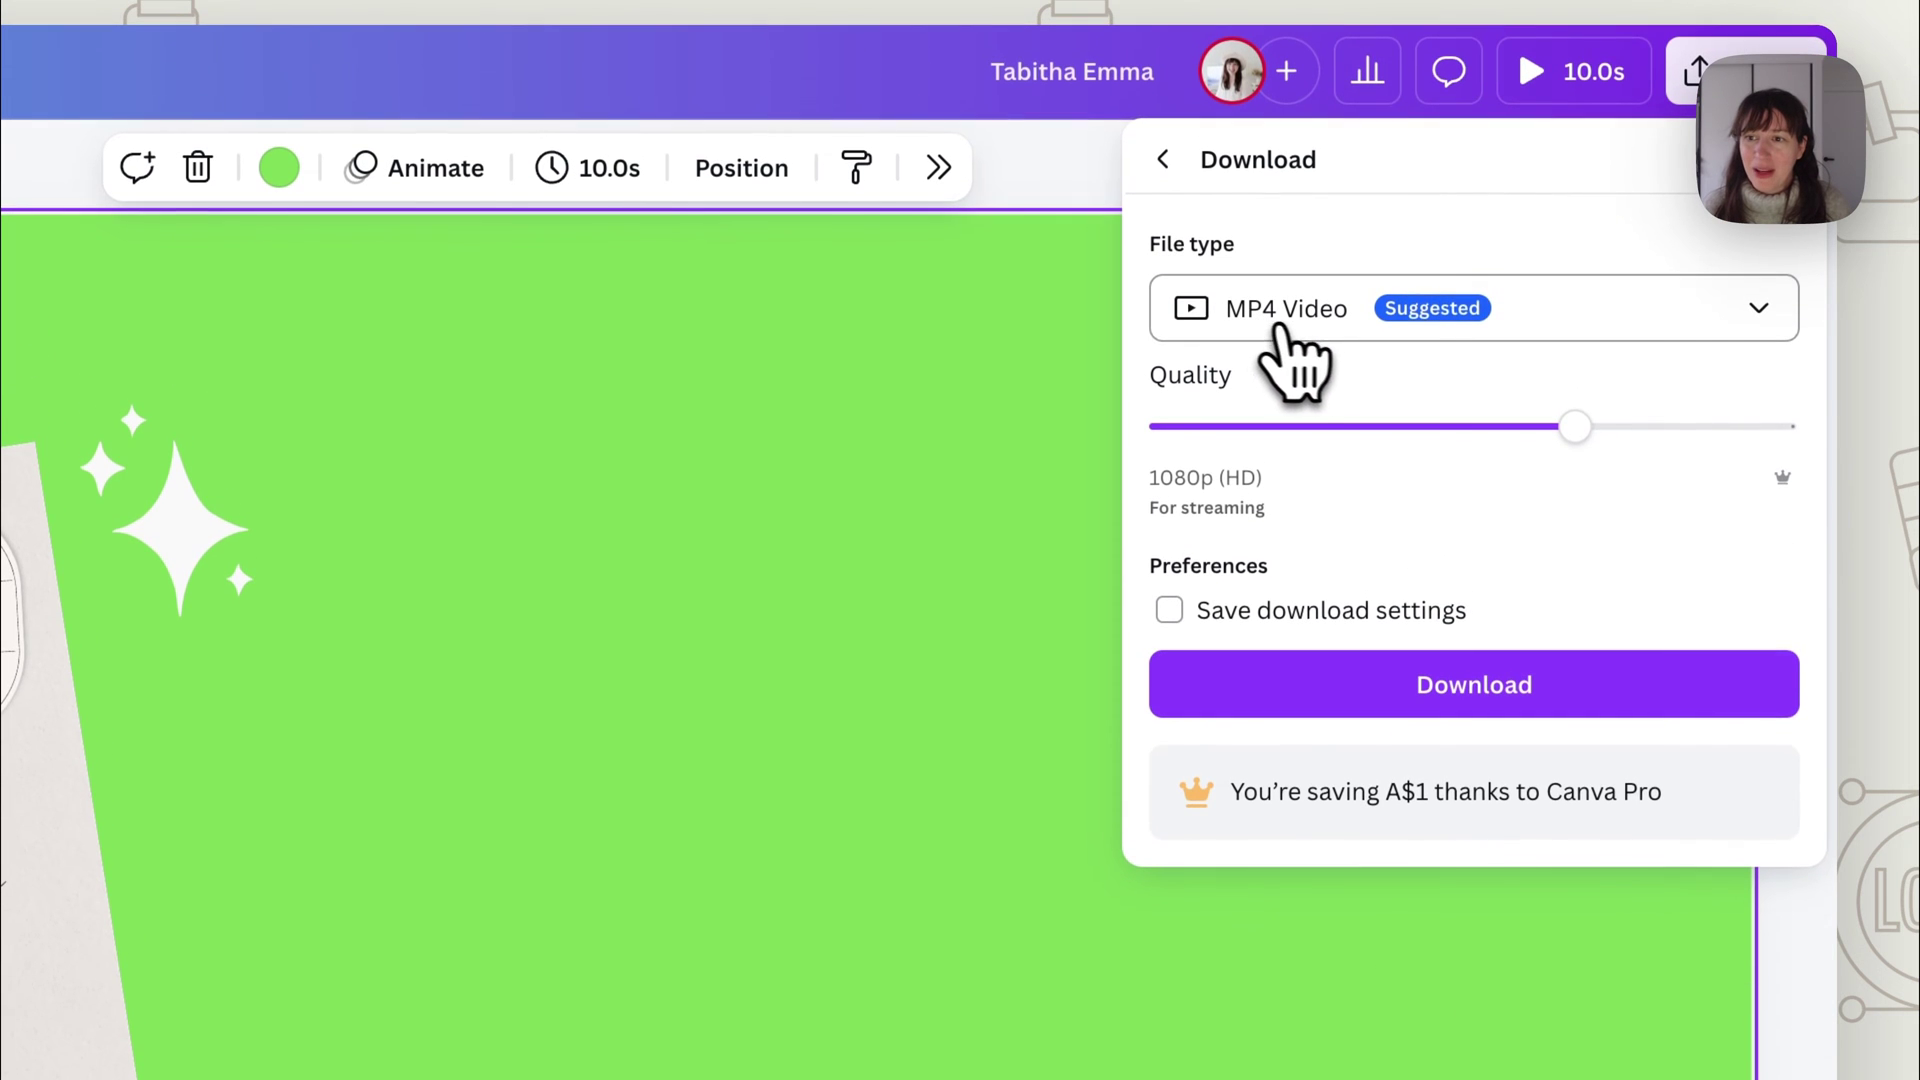
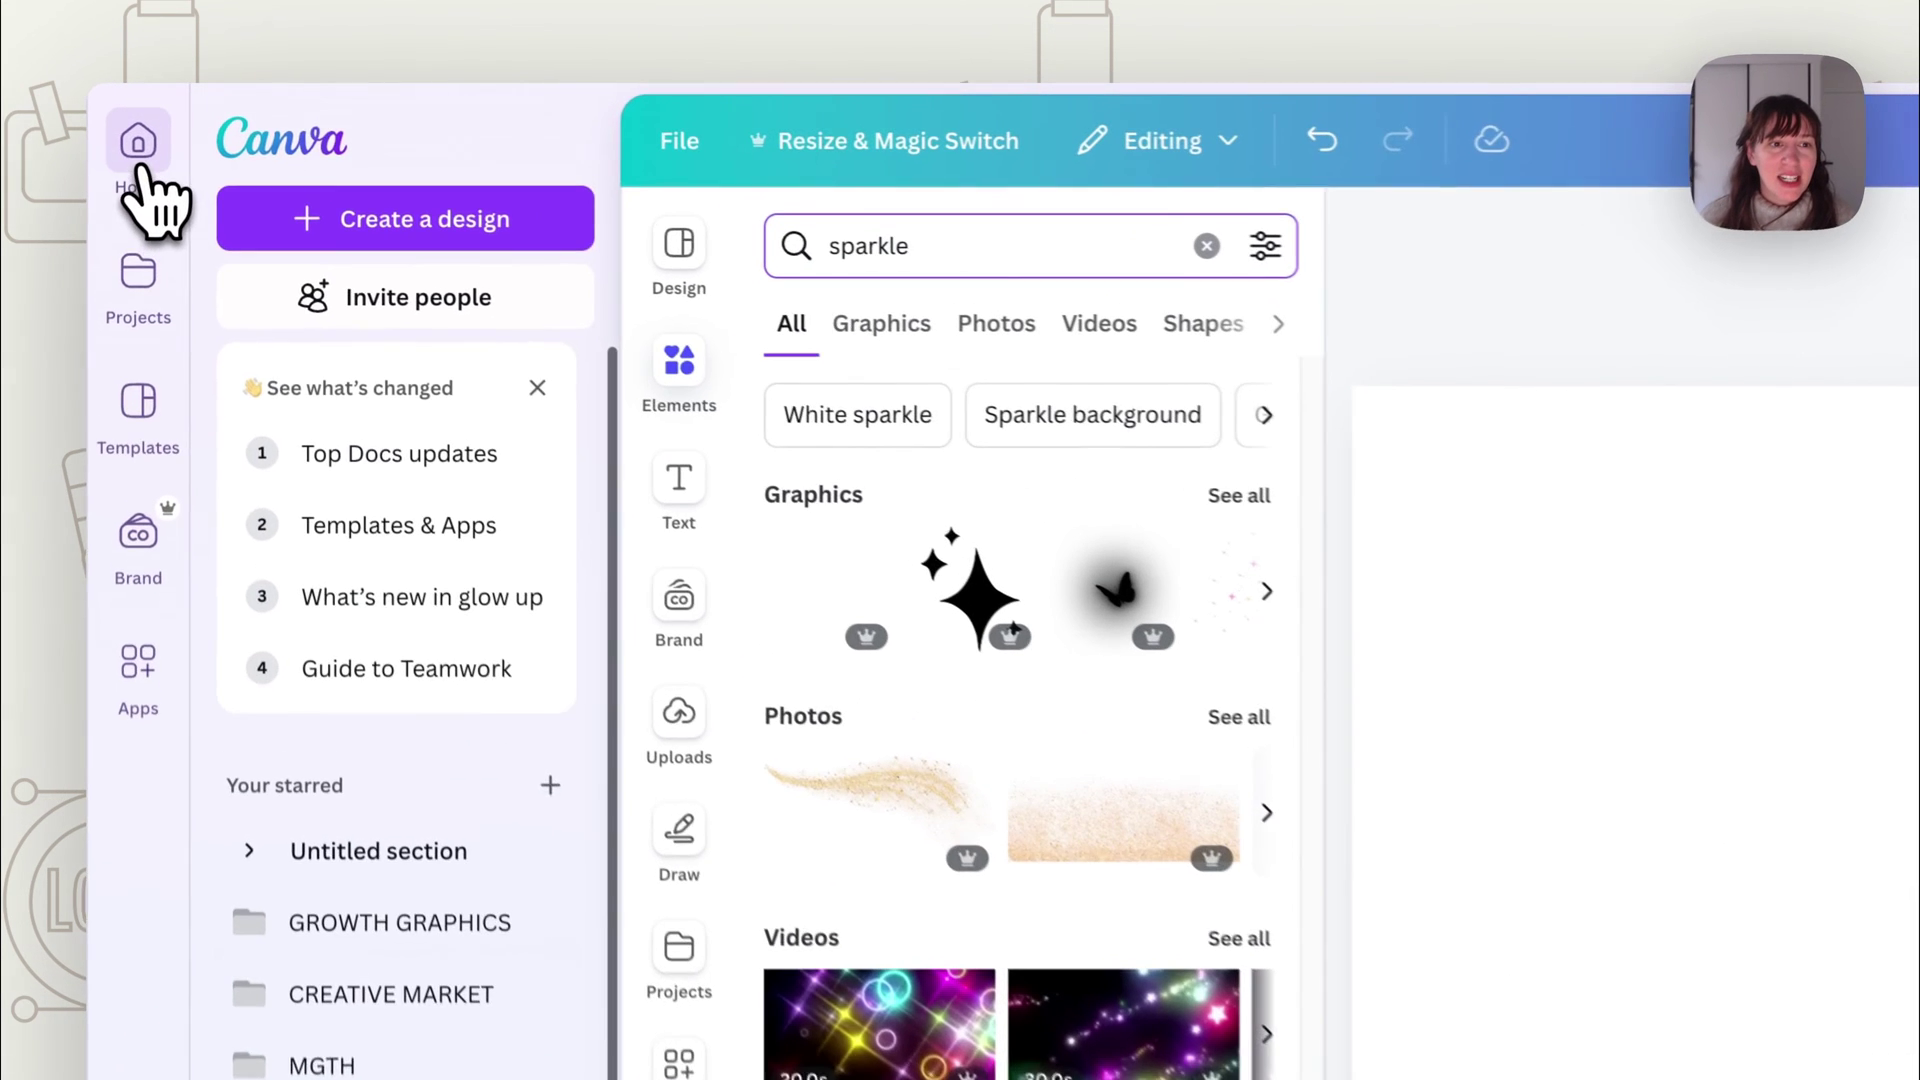
# Return to the home page and search the templates for "youtube outro".
pyautogui.click(153, 116)
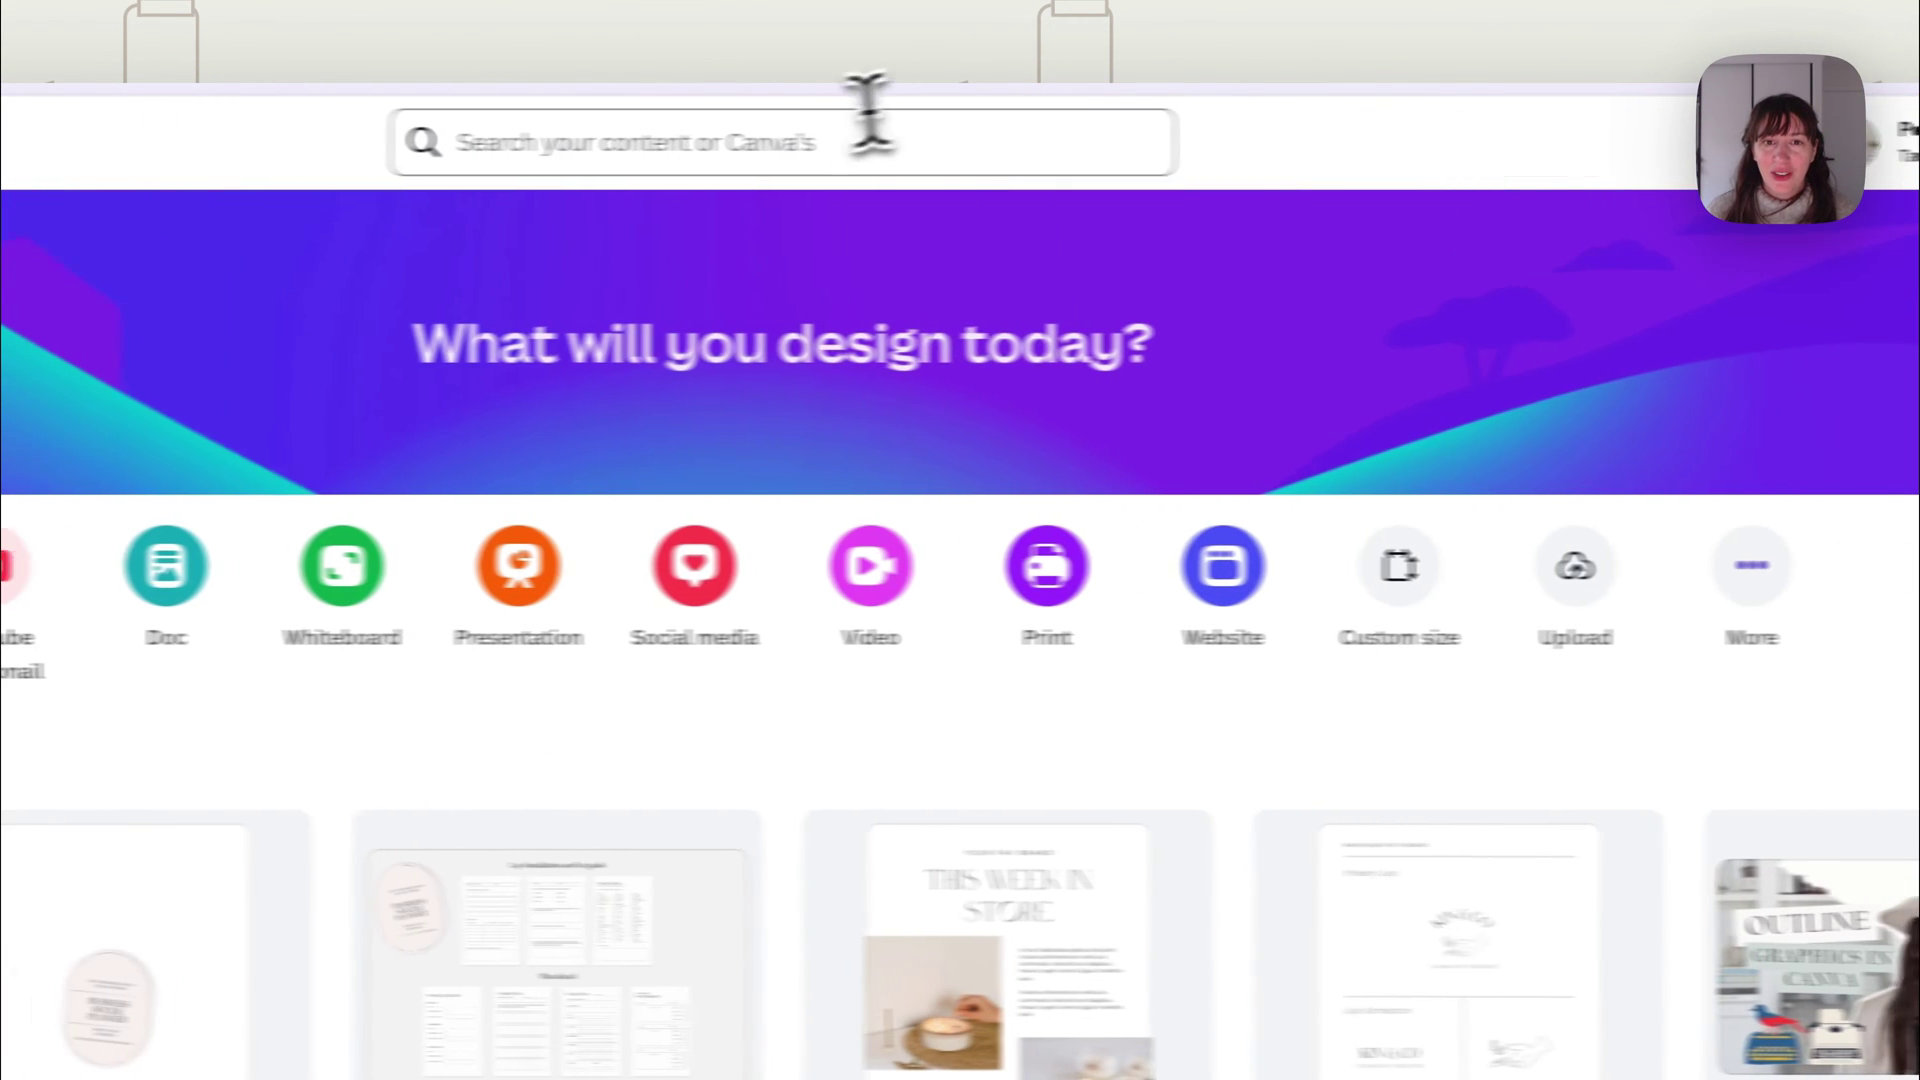
pyautogui.click(1620, 141)
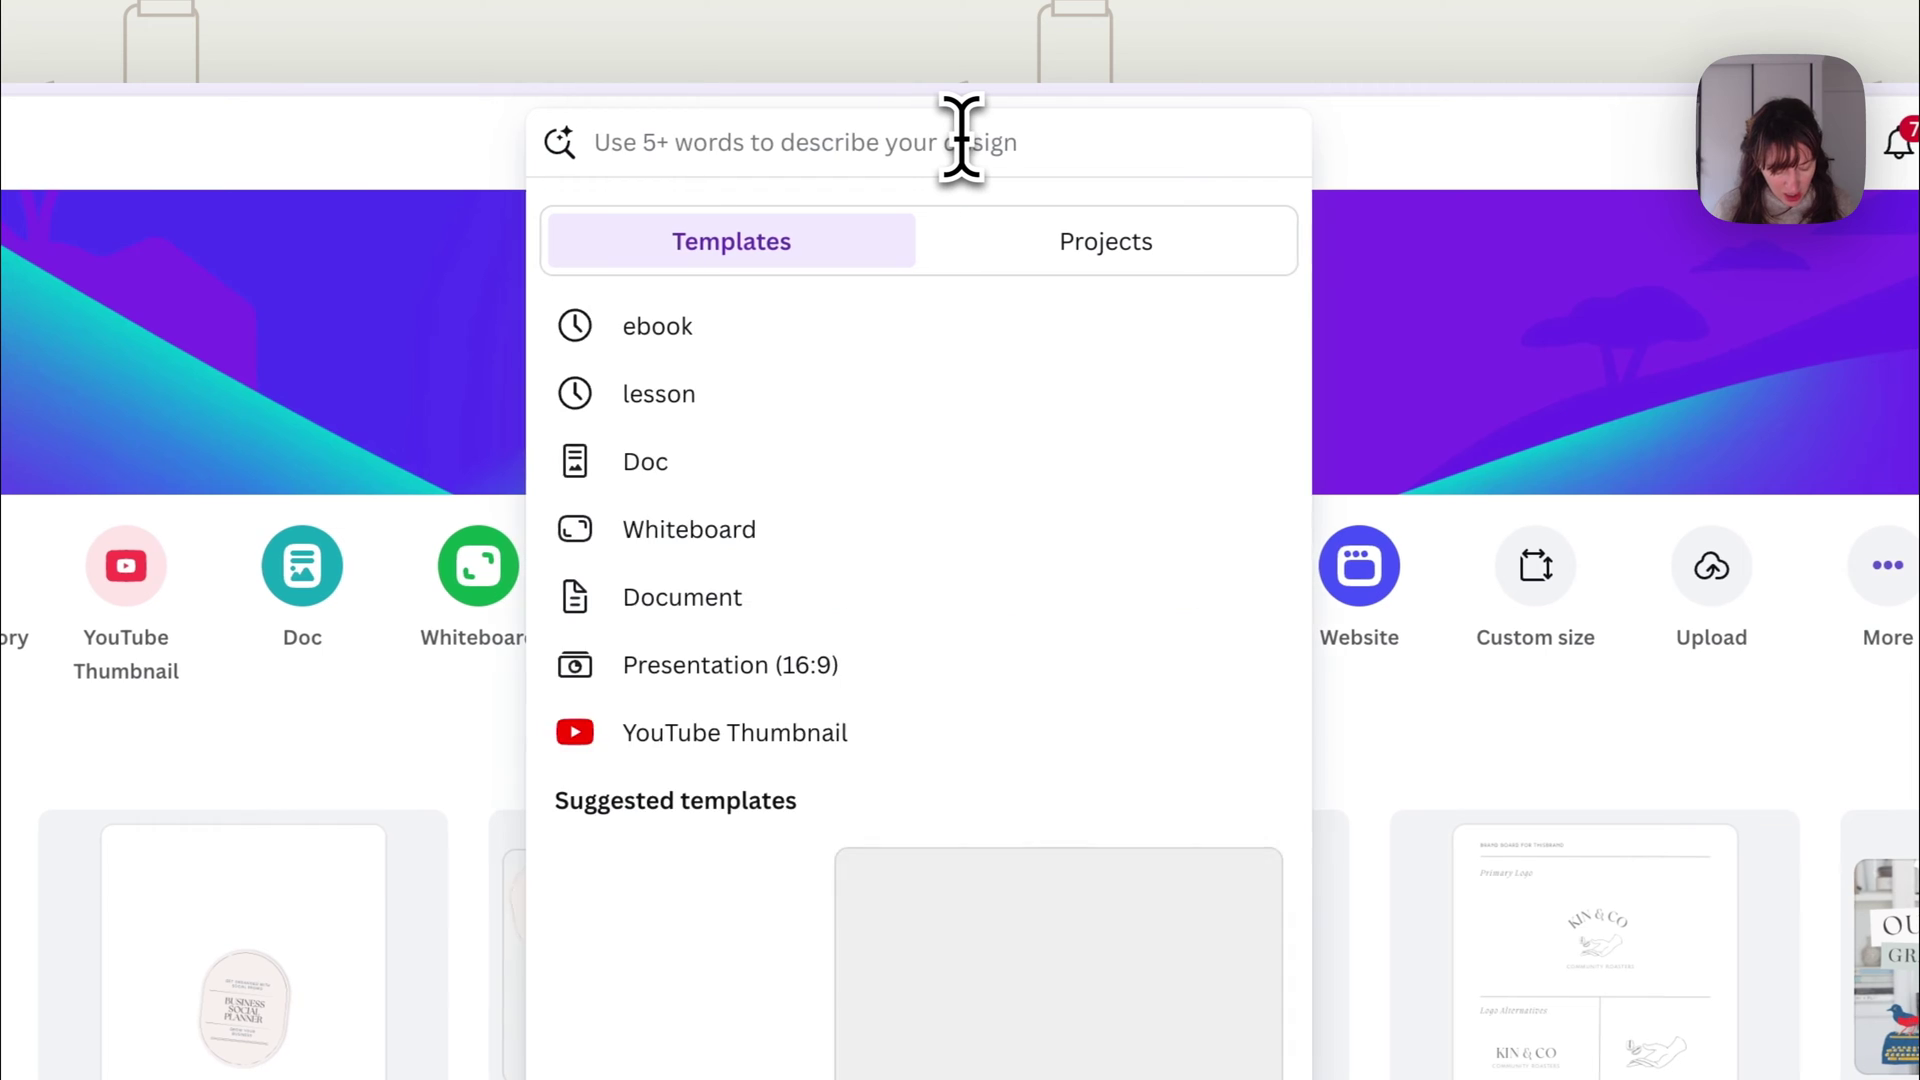
pyautogui.write('youtube outro')
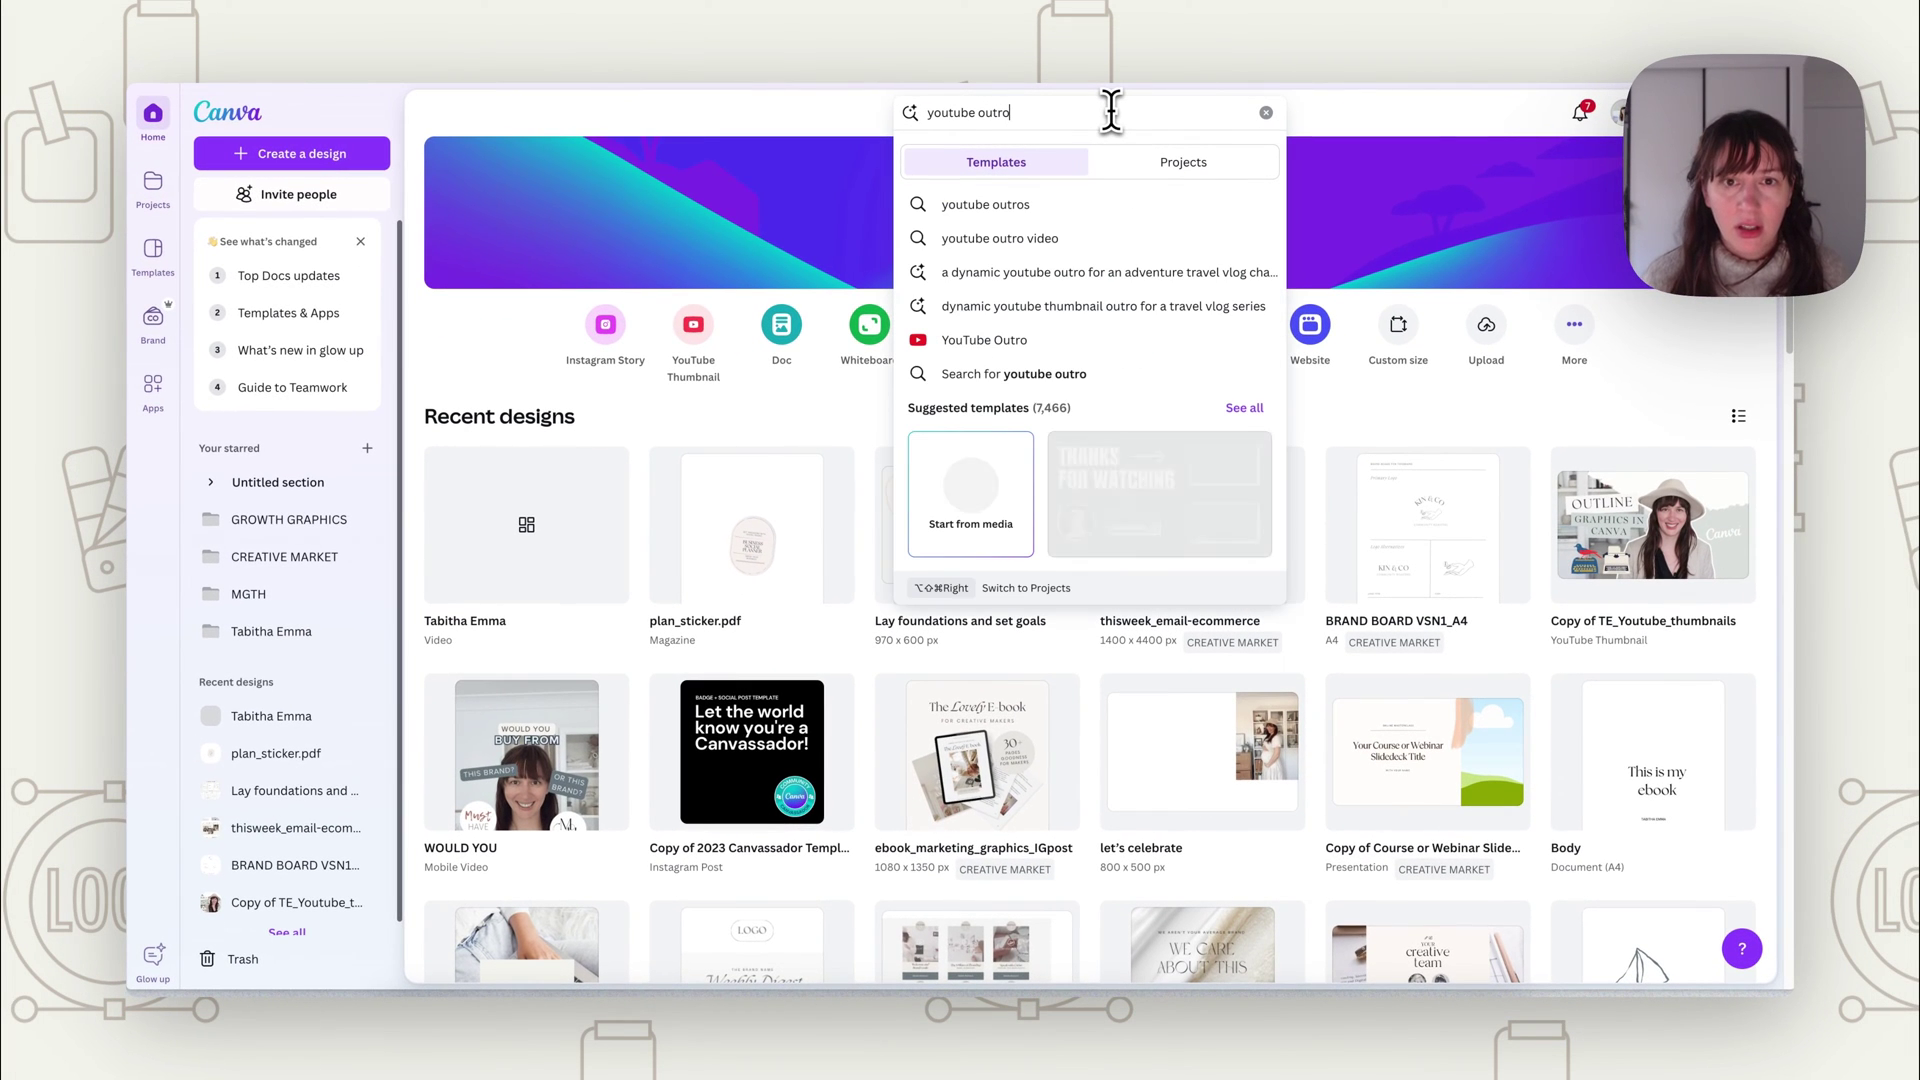
pyautogui.press('Return')
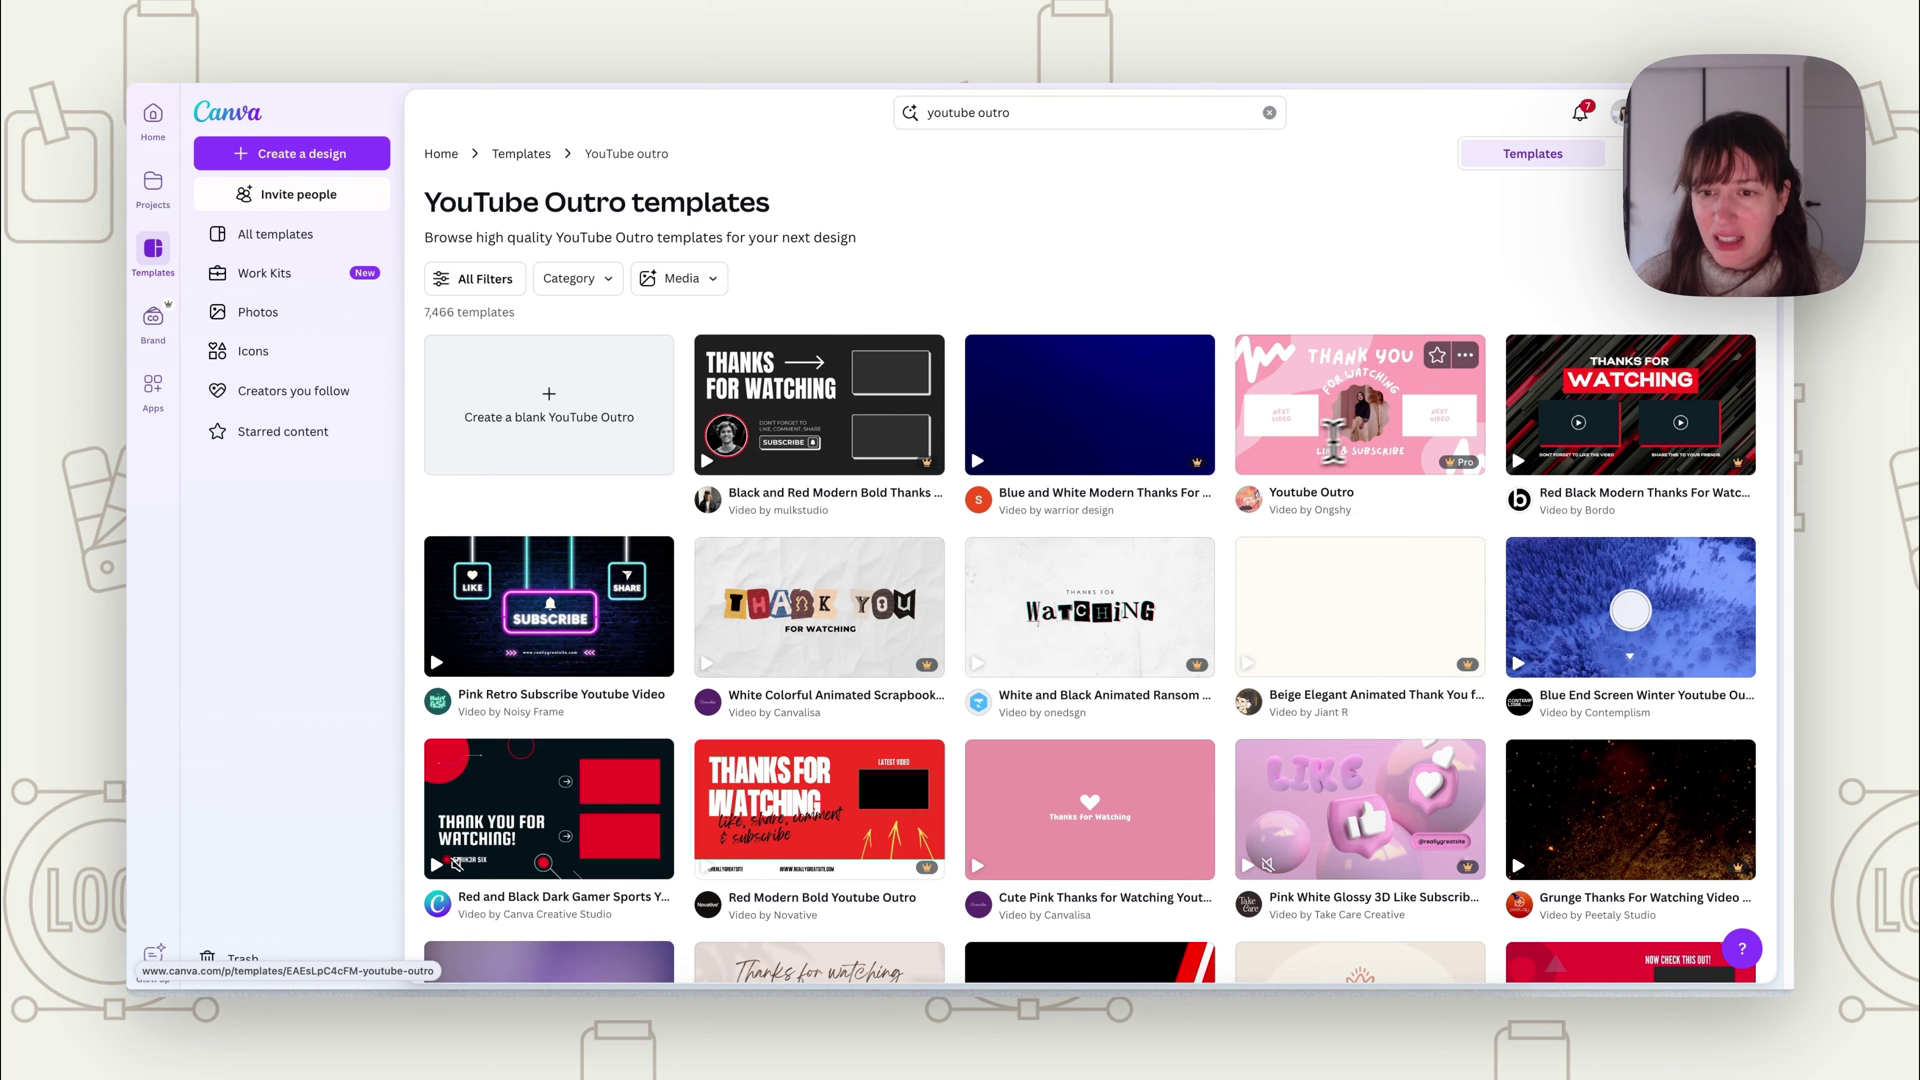
# Find the beige "Youtube Outro End Screen" template among the results and open it for customizing.
pyautogui.scroll(-3, 1362, 430)
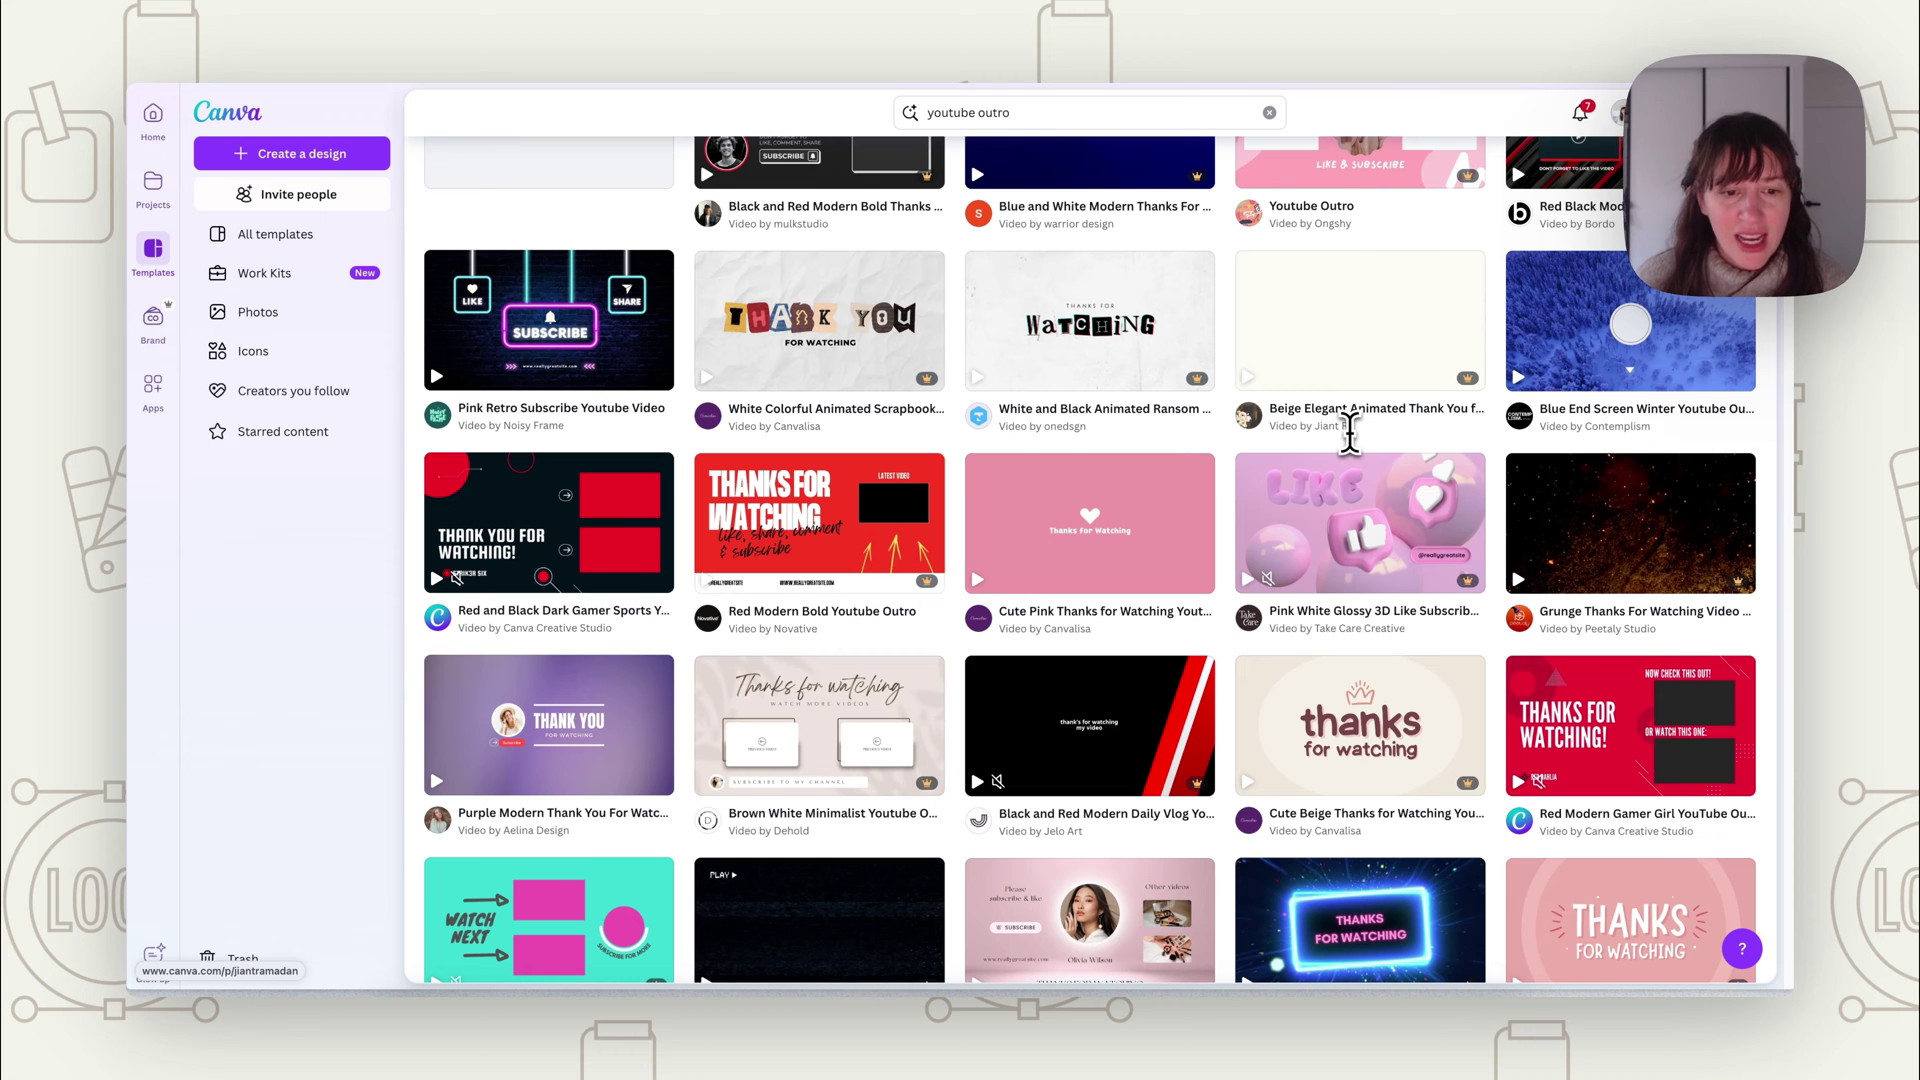
pyautogui.scroll(-3, 1349, 432)
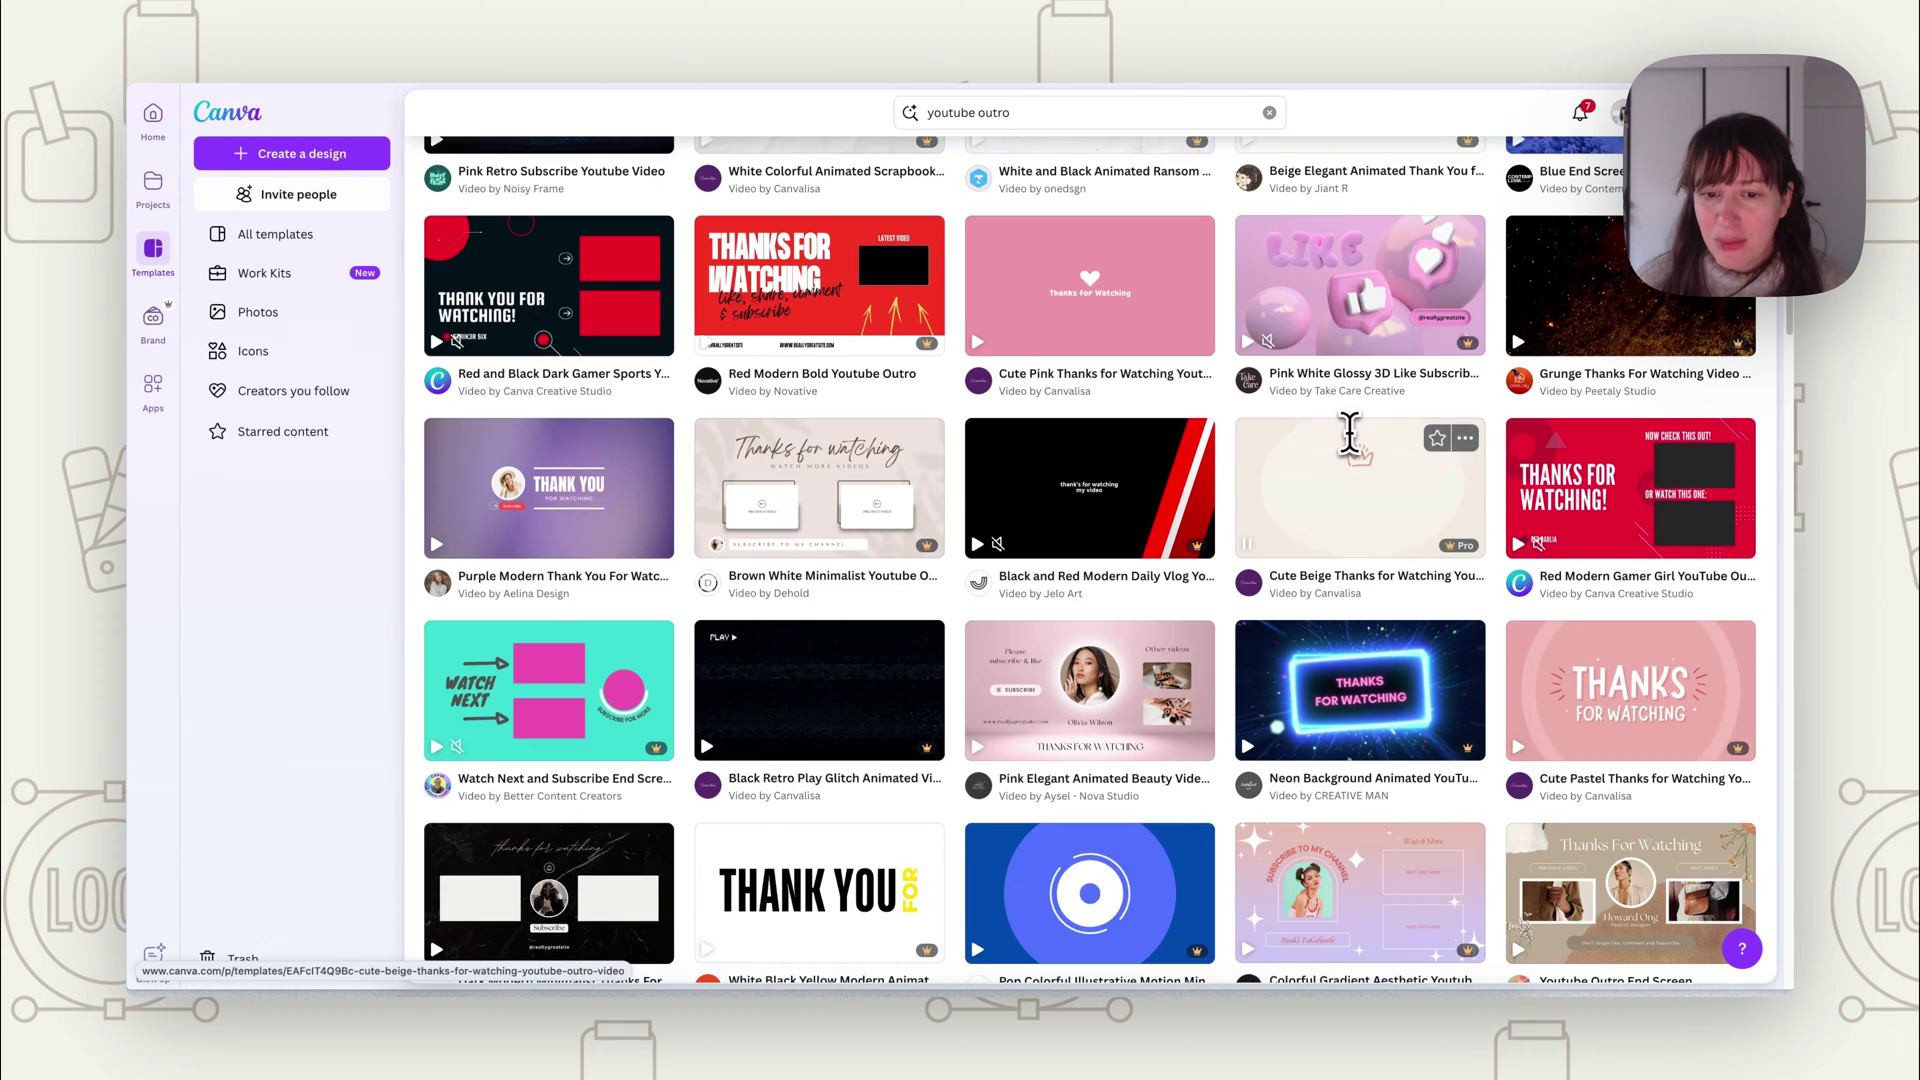
pyautogui.scroll(-1, 1350, 432)
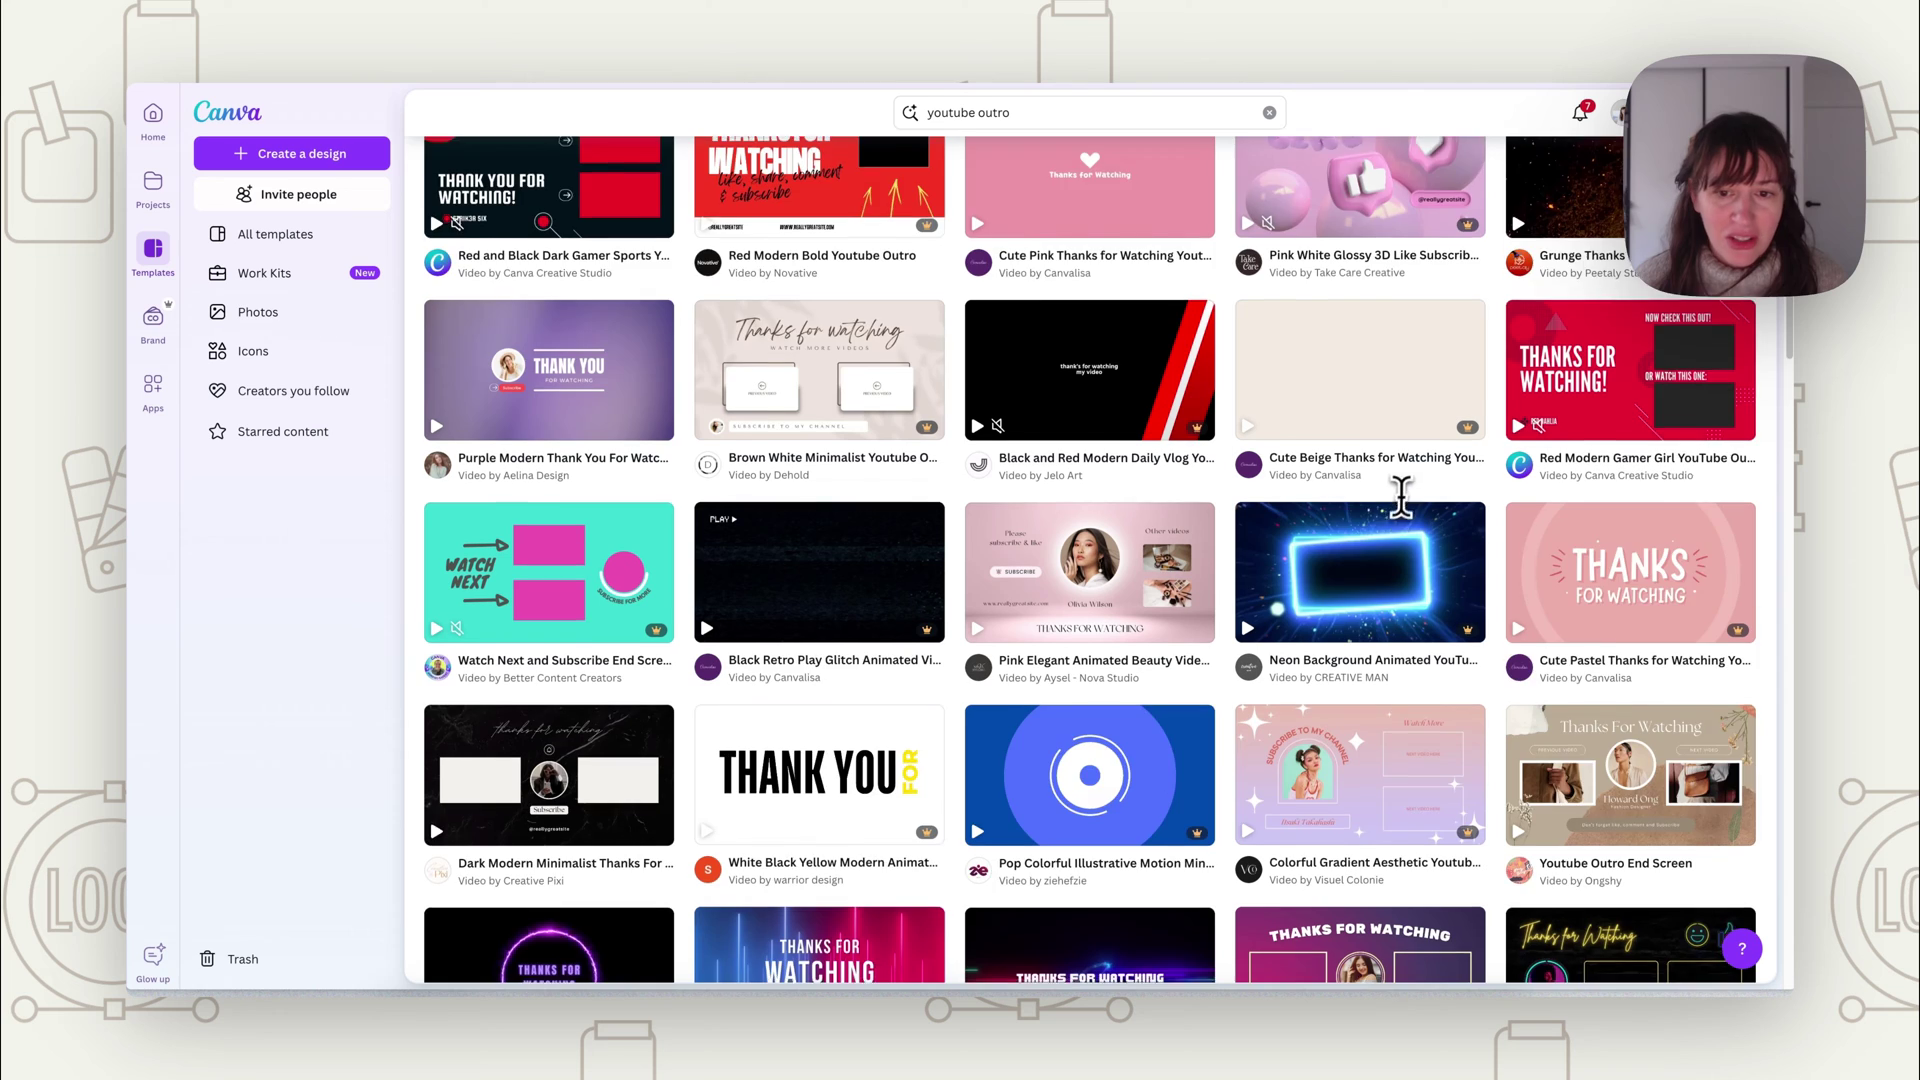
pyautogui.scroll(-2, 1380, 492)
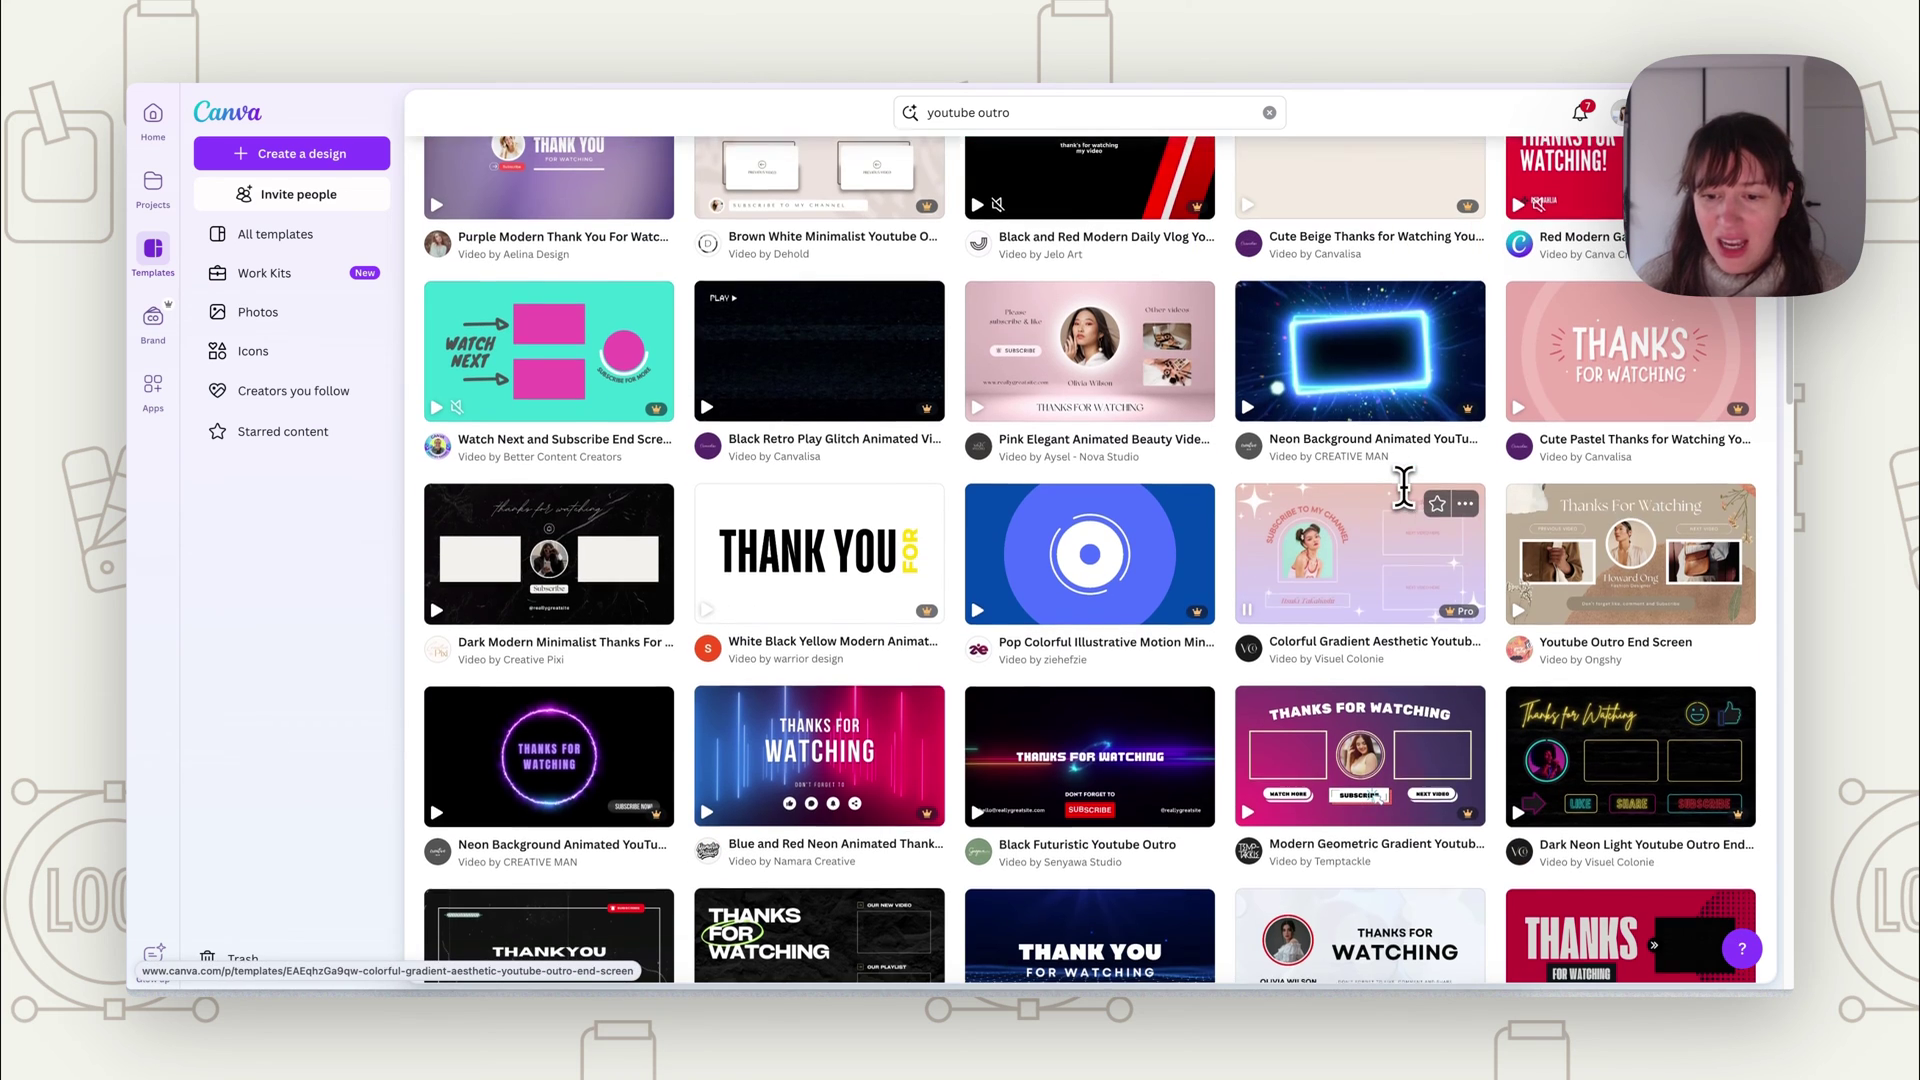
pyautogui.scroll(-3, 1403, 486)
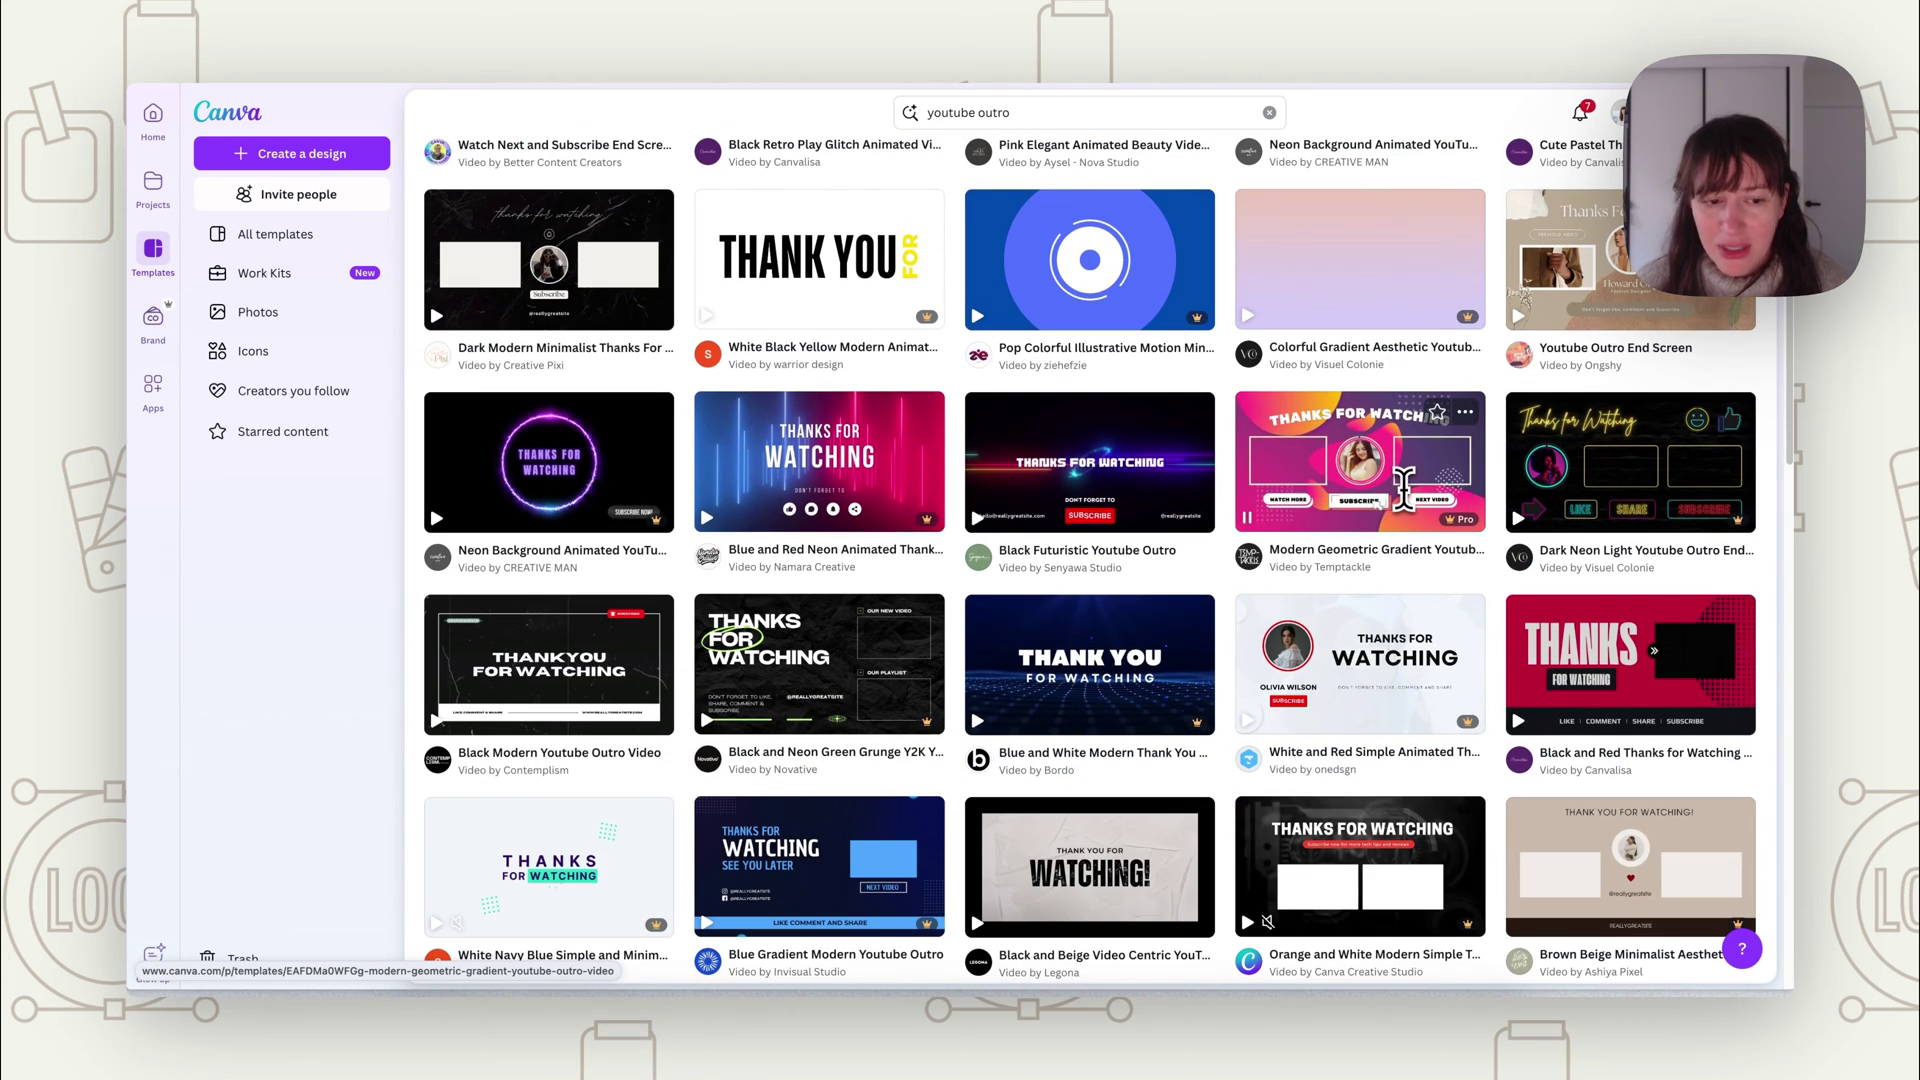
pyautogui.scroll(3, 1404, 490)
pyautogui.scroll(-4, 1404, 488)
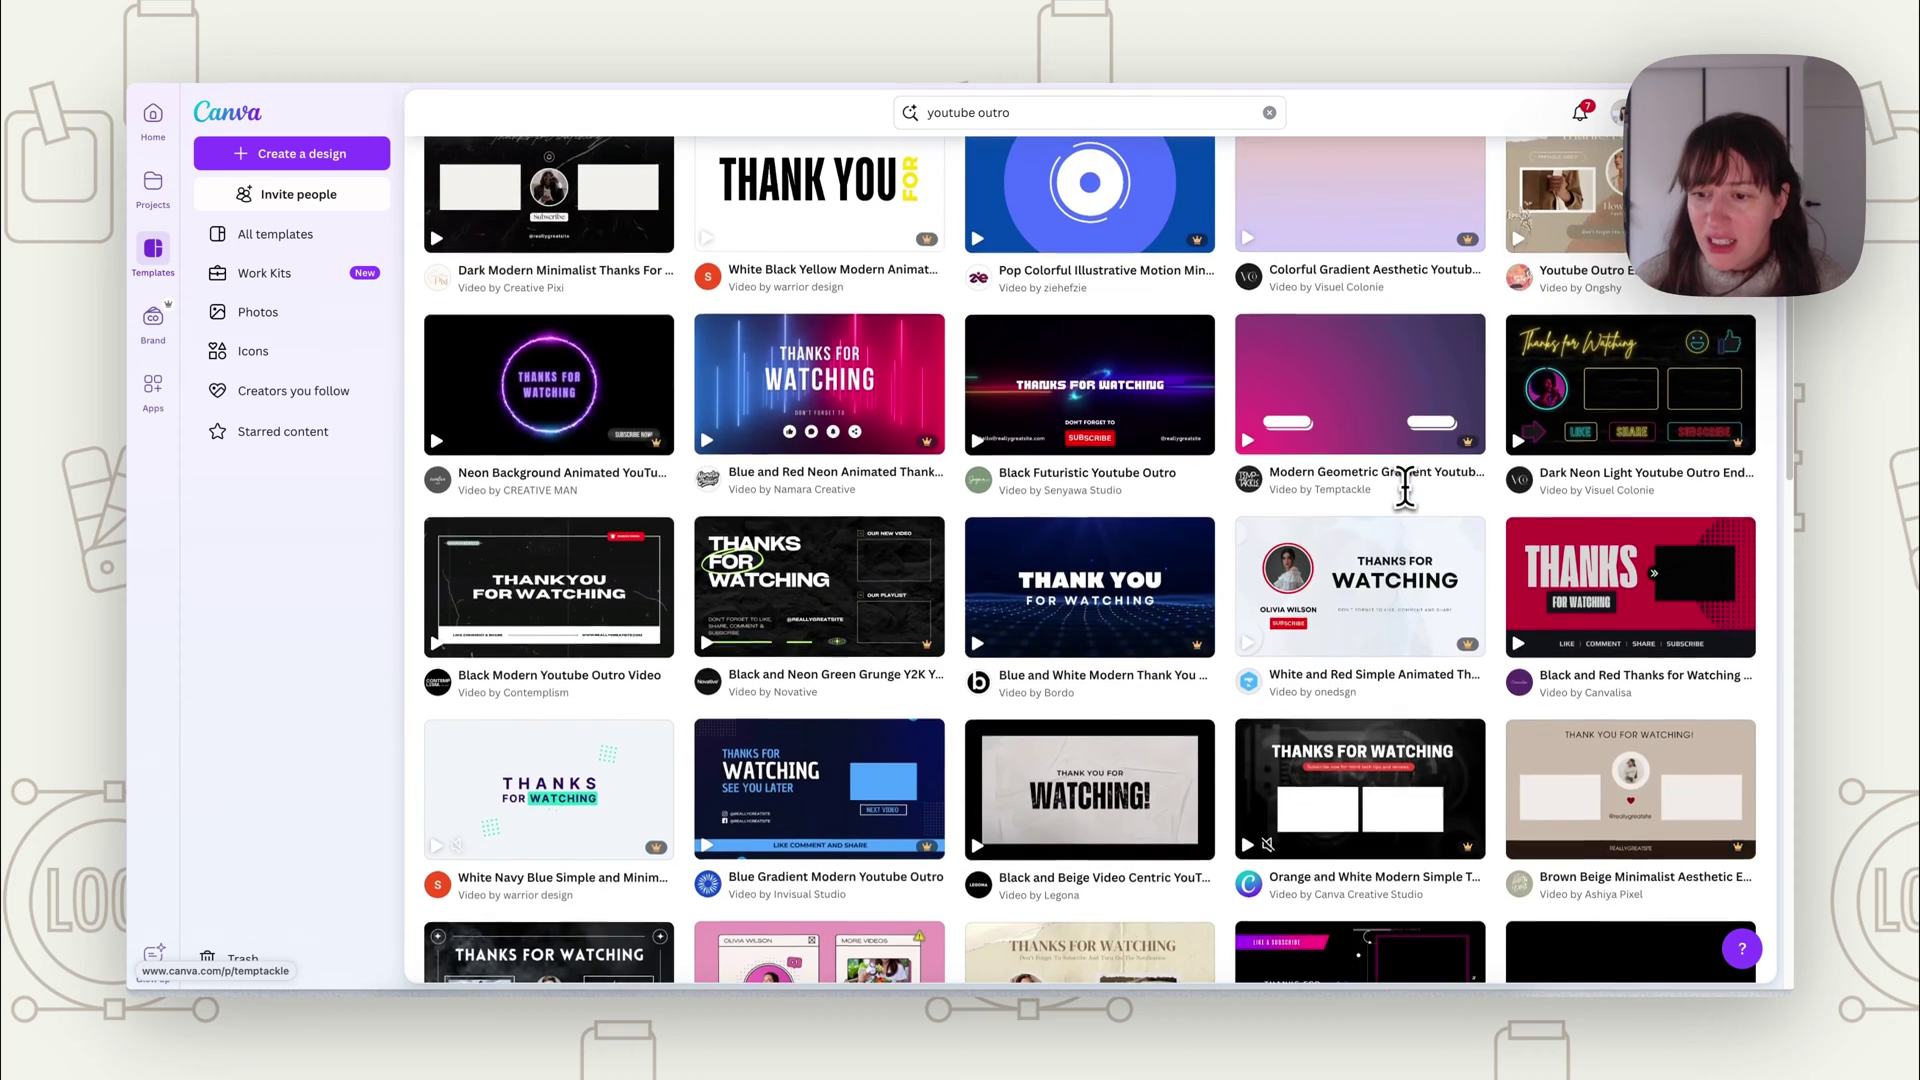
pyautogui.scroll(5, 1404, 490)
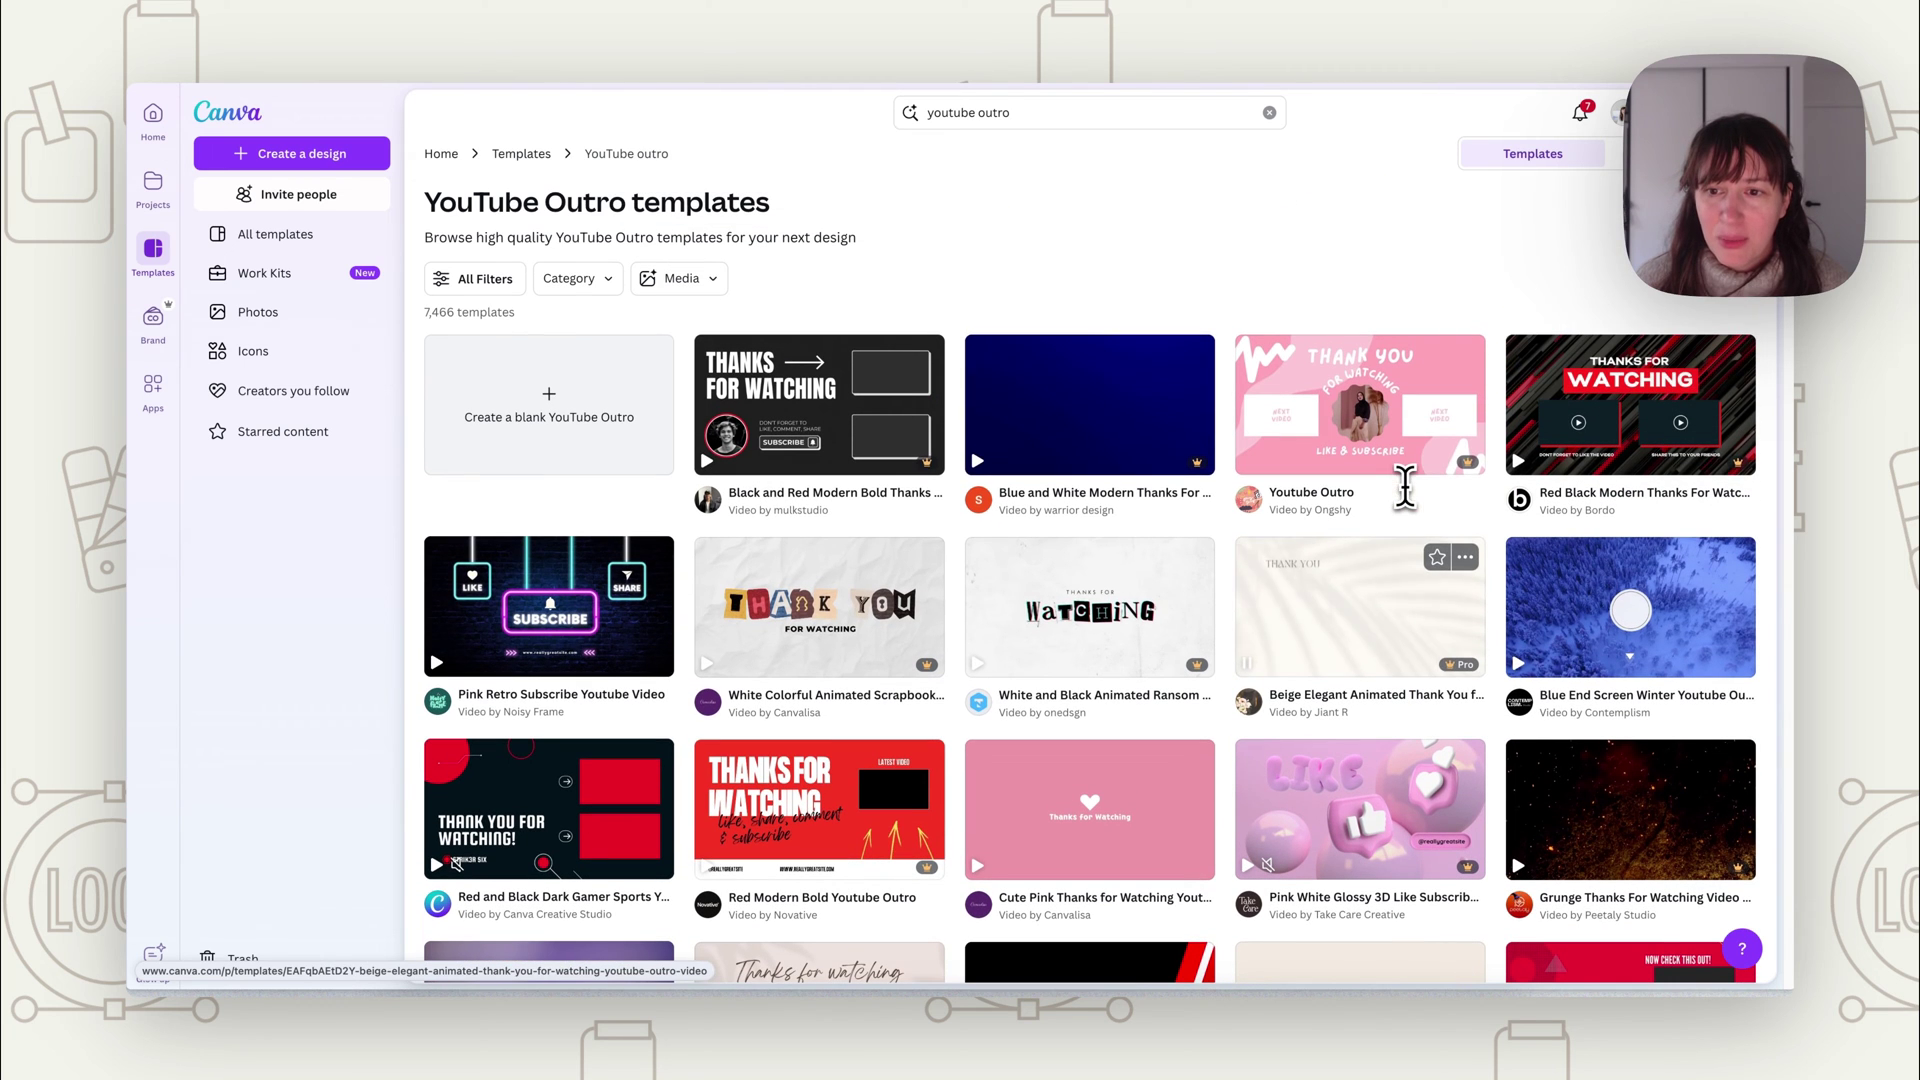
pyautogui.scroll(-9, 1479, 617)
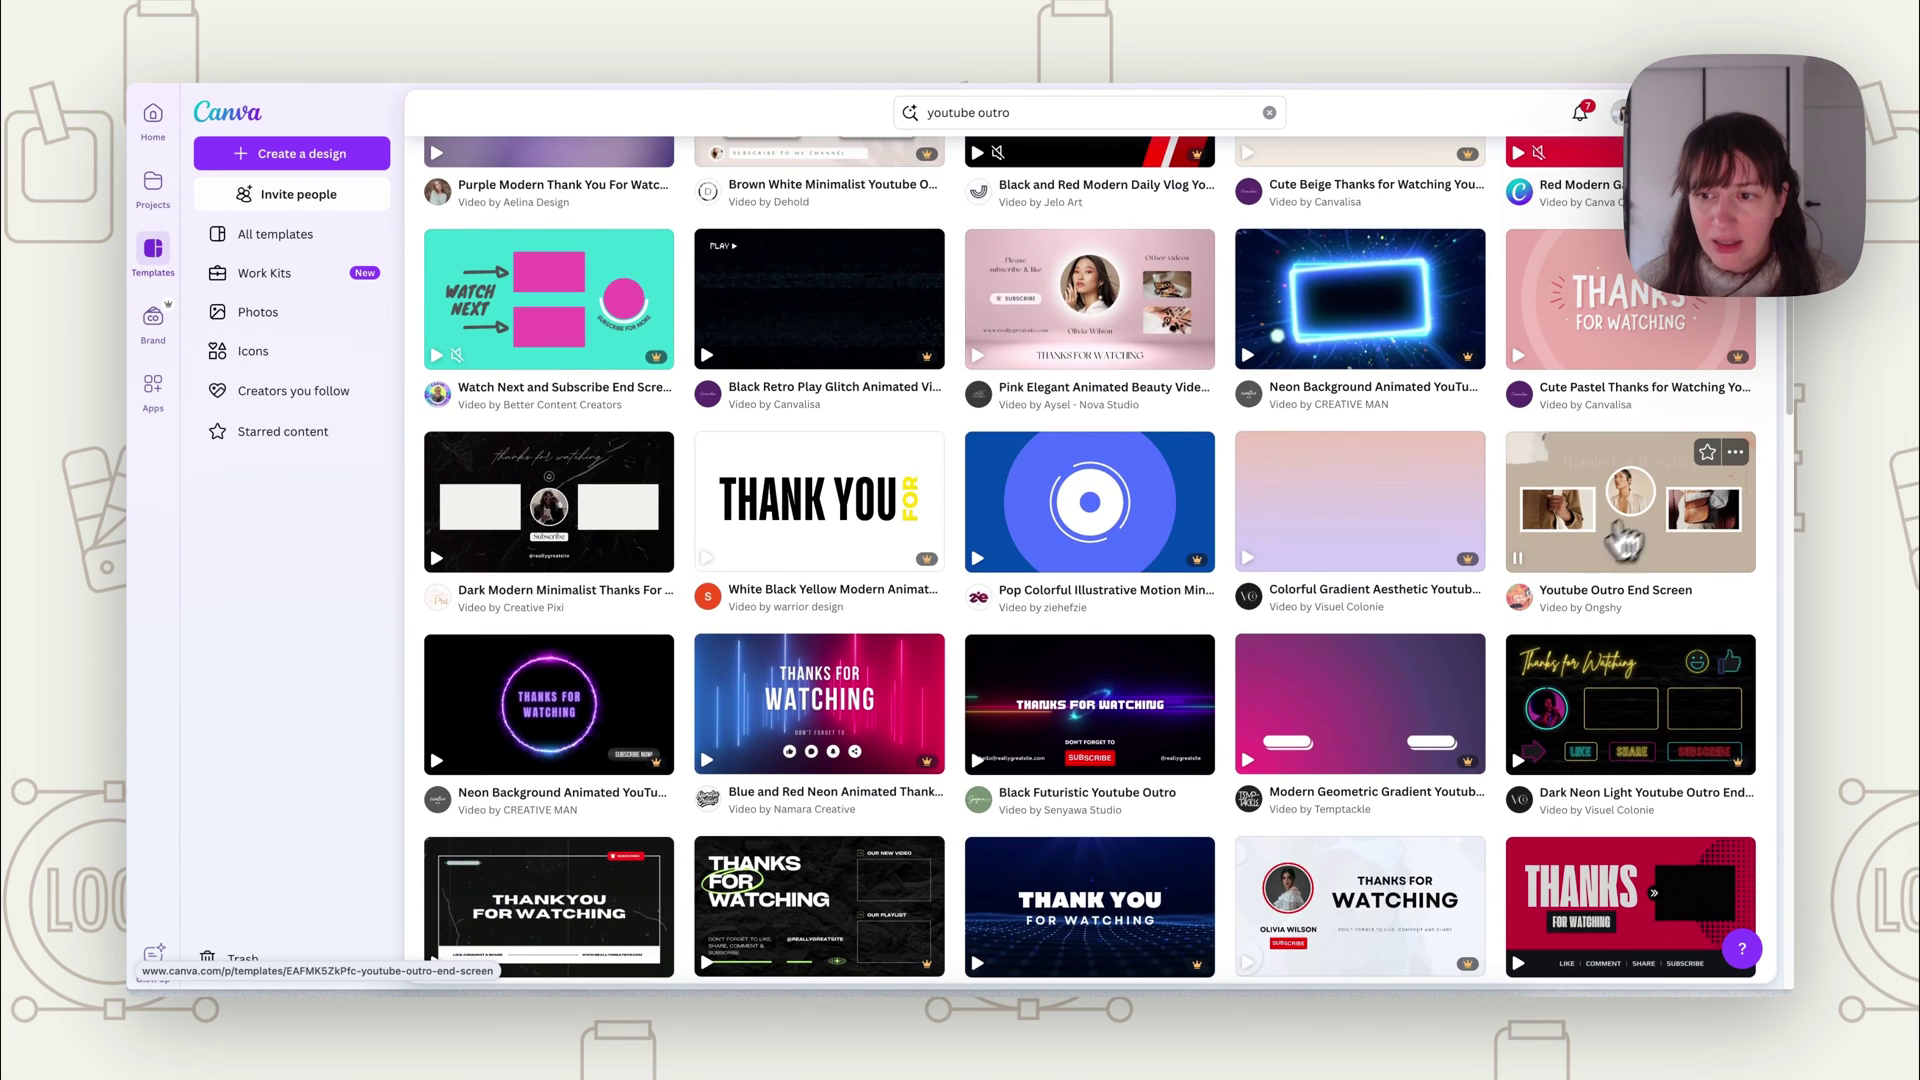
pyautogui.click(1687, 533)
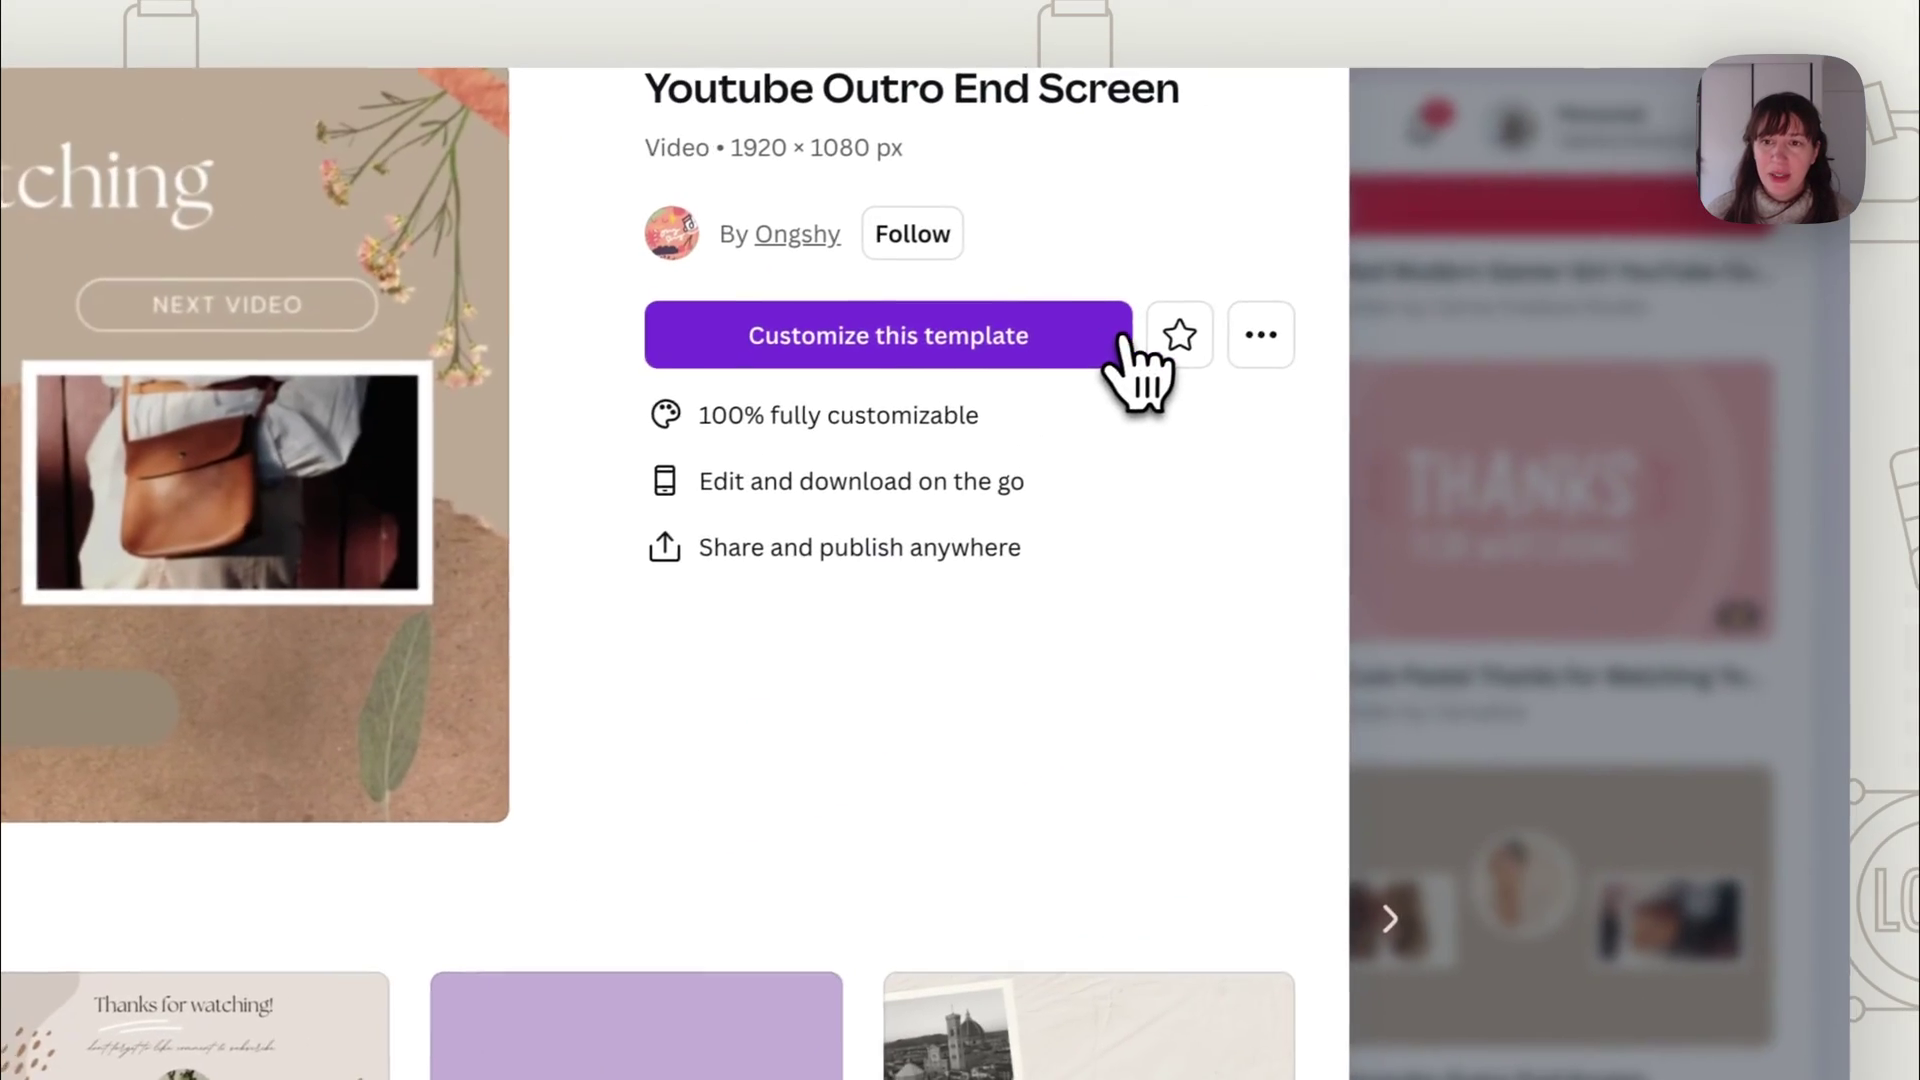
pyautogui.click(1121, 340)
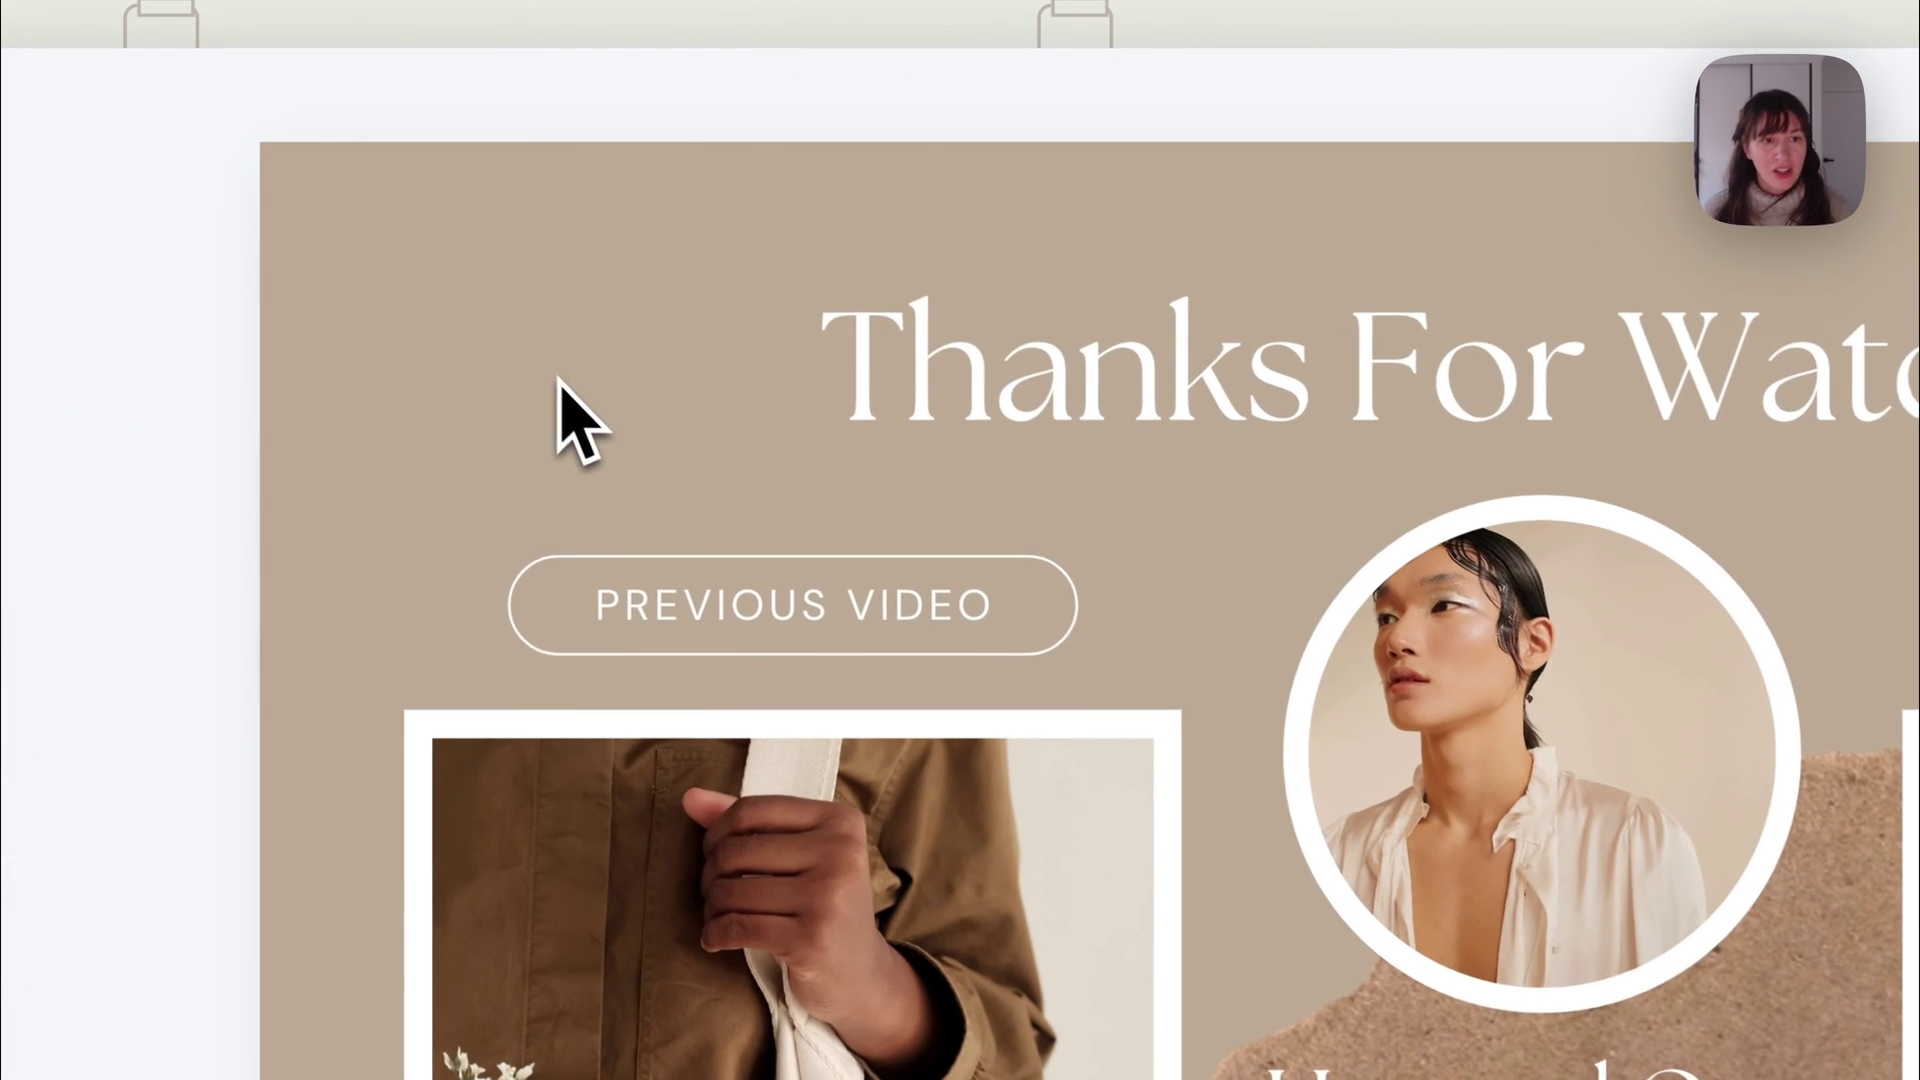
# Strip the end screen of its tan background, heading, subscribe text, rounded brown banner and leaf decoration.
pyautogui.click(590, 370)
pyautogui.click(1368, 435)
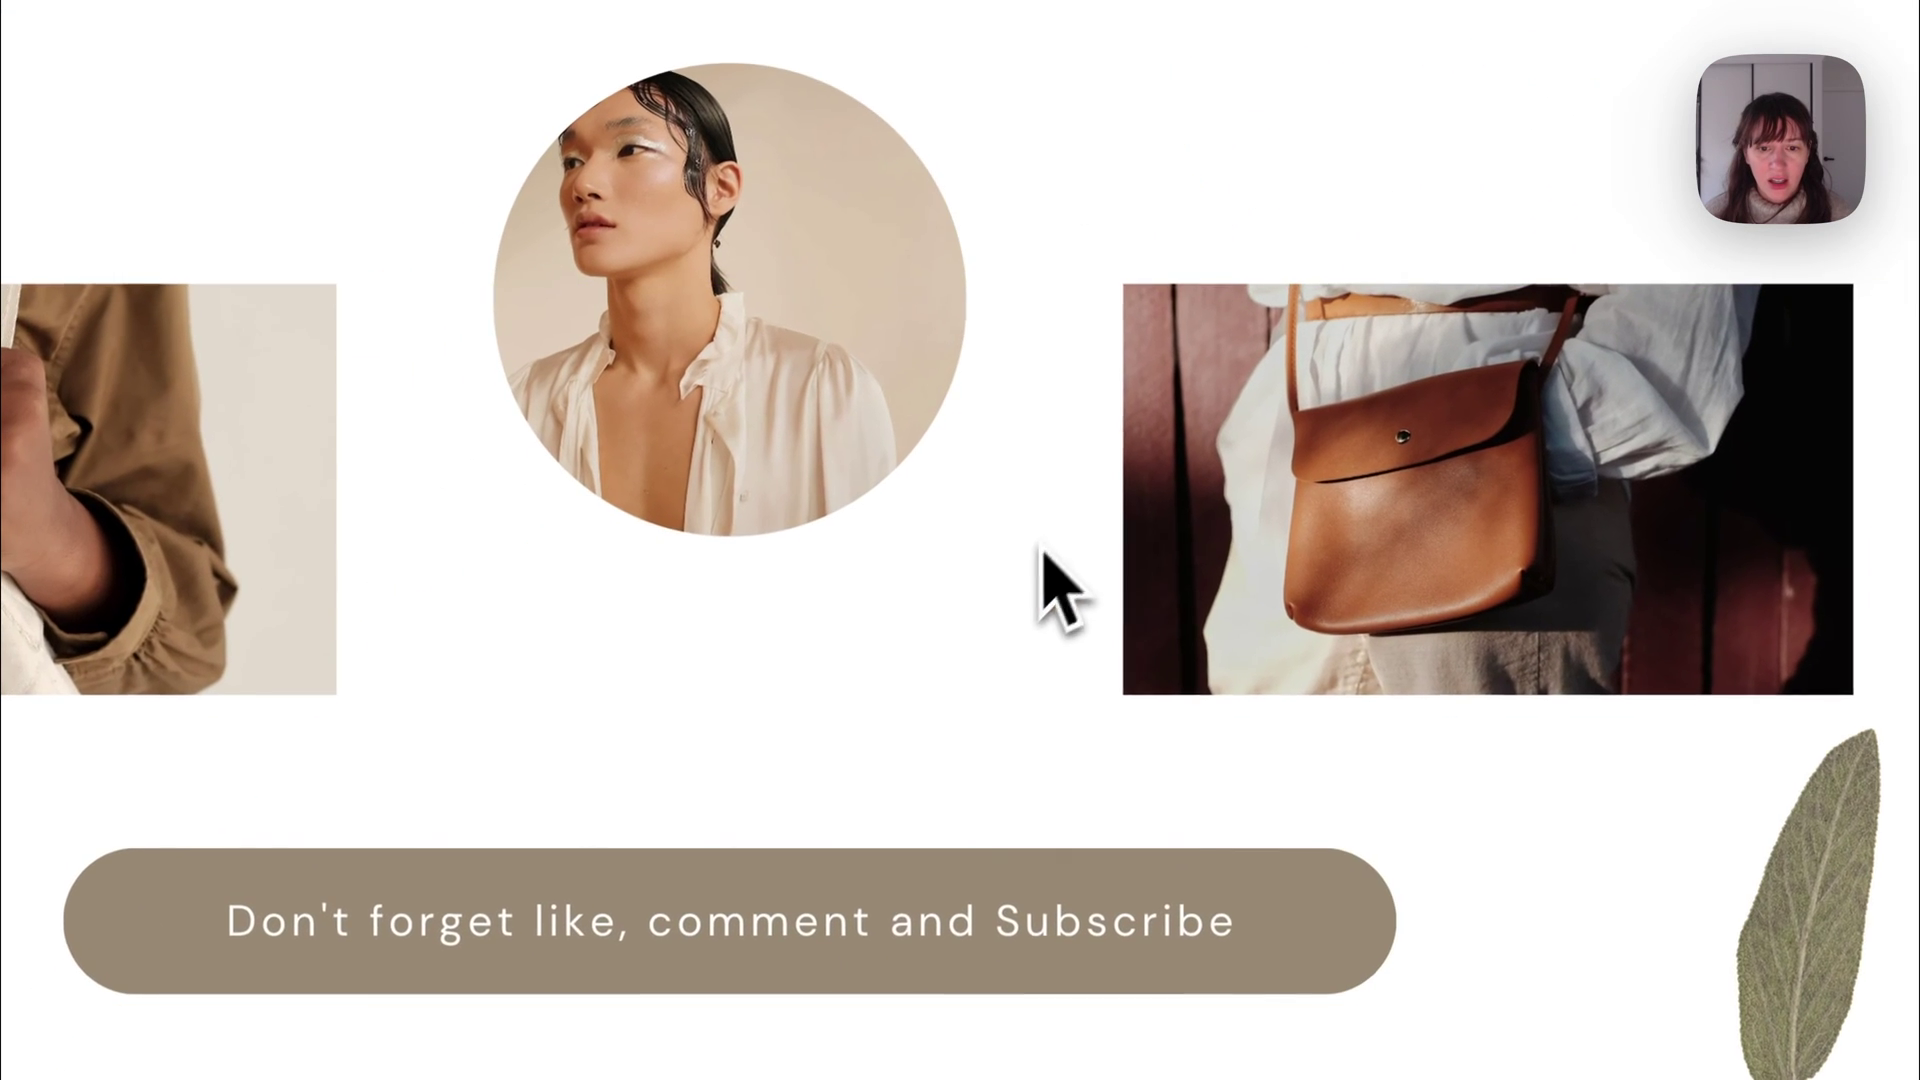
pyautogui.click(980, 918)
pyautogui.click(1278, 944)
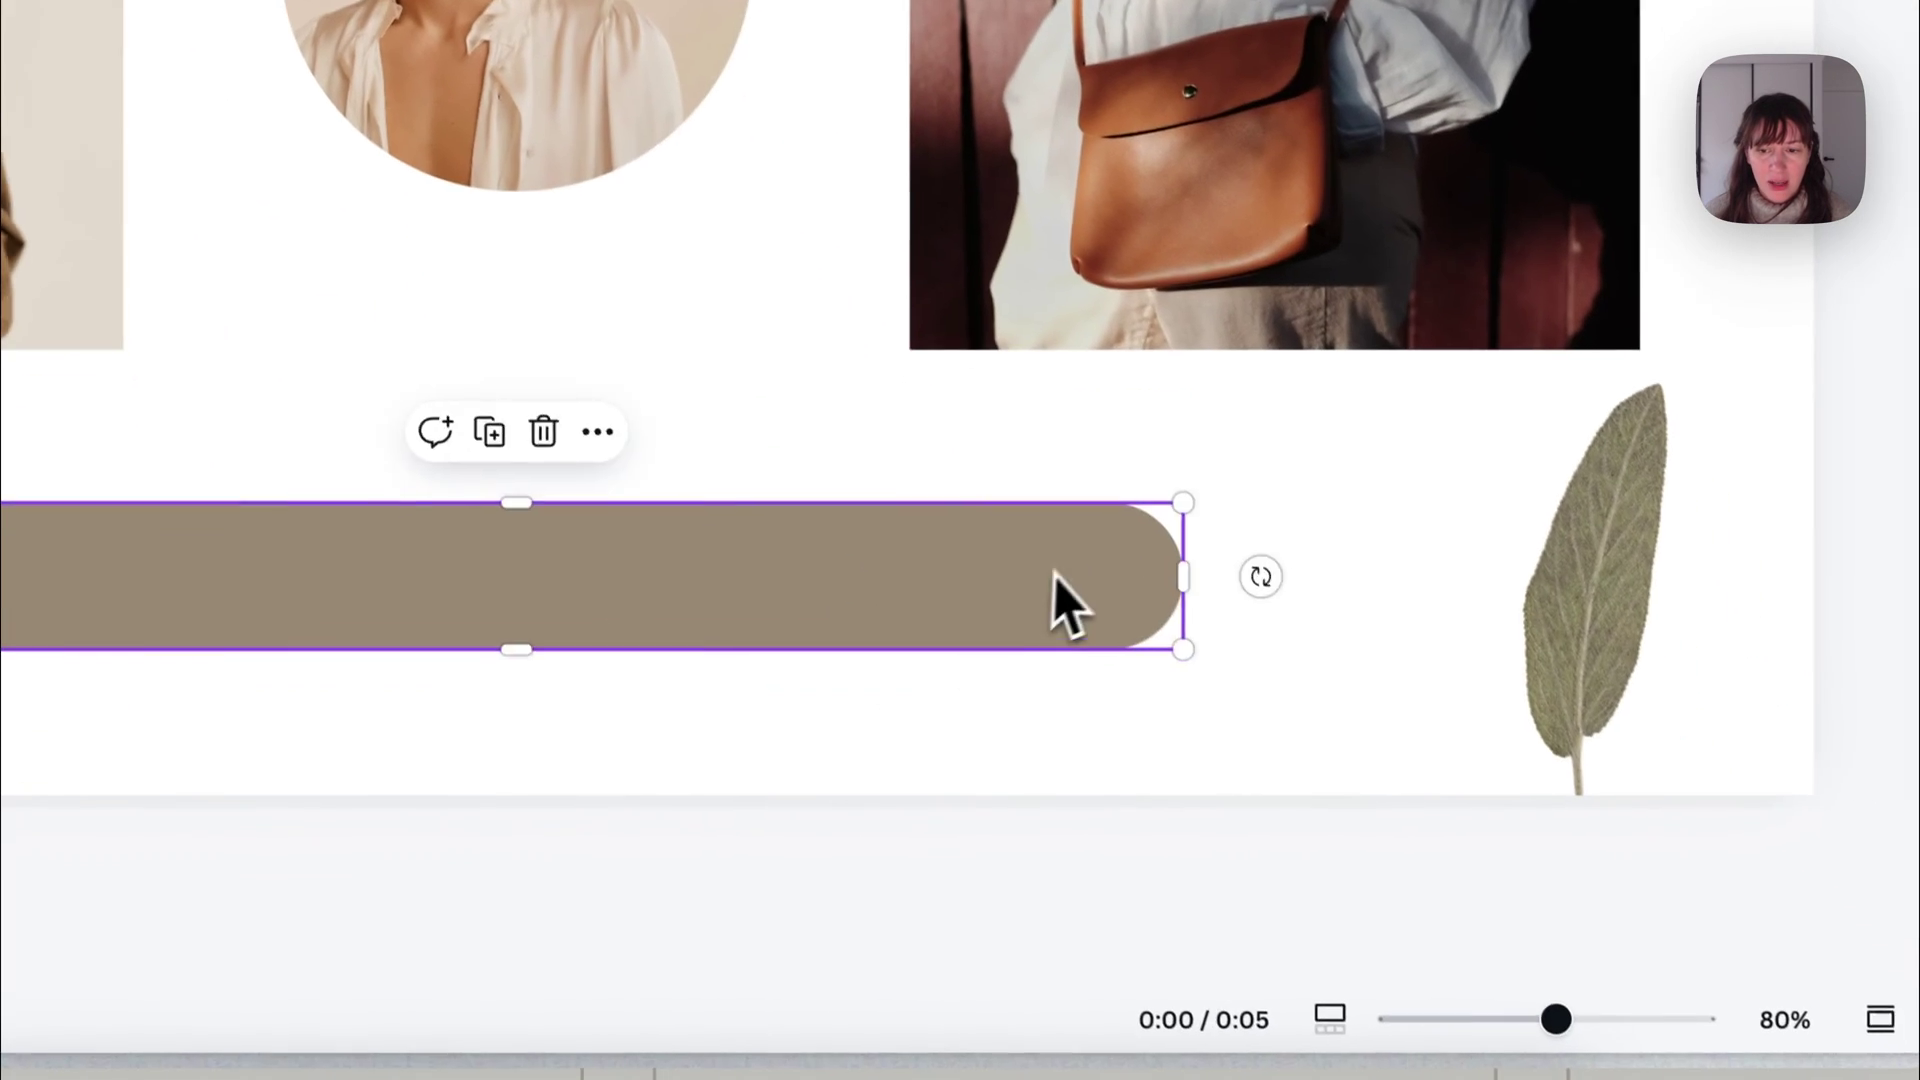
pyautogui.click(1760, 963)
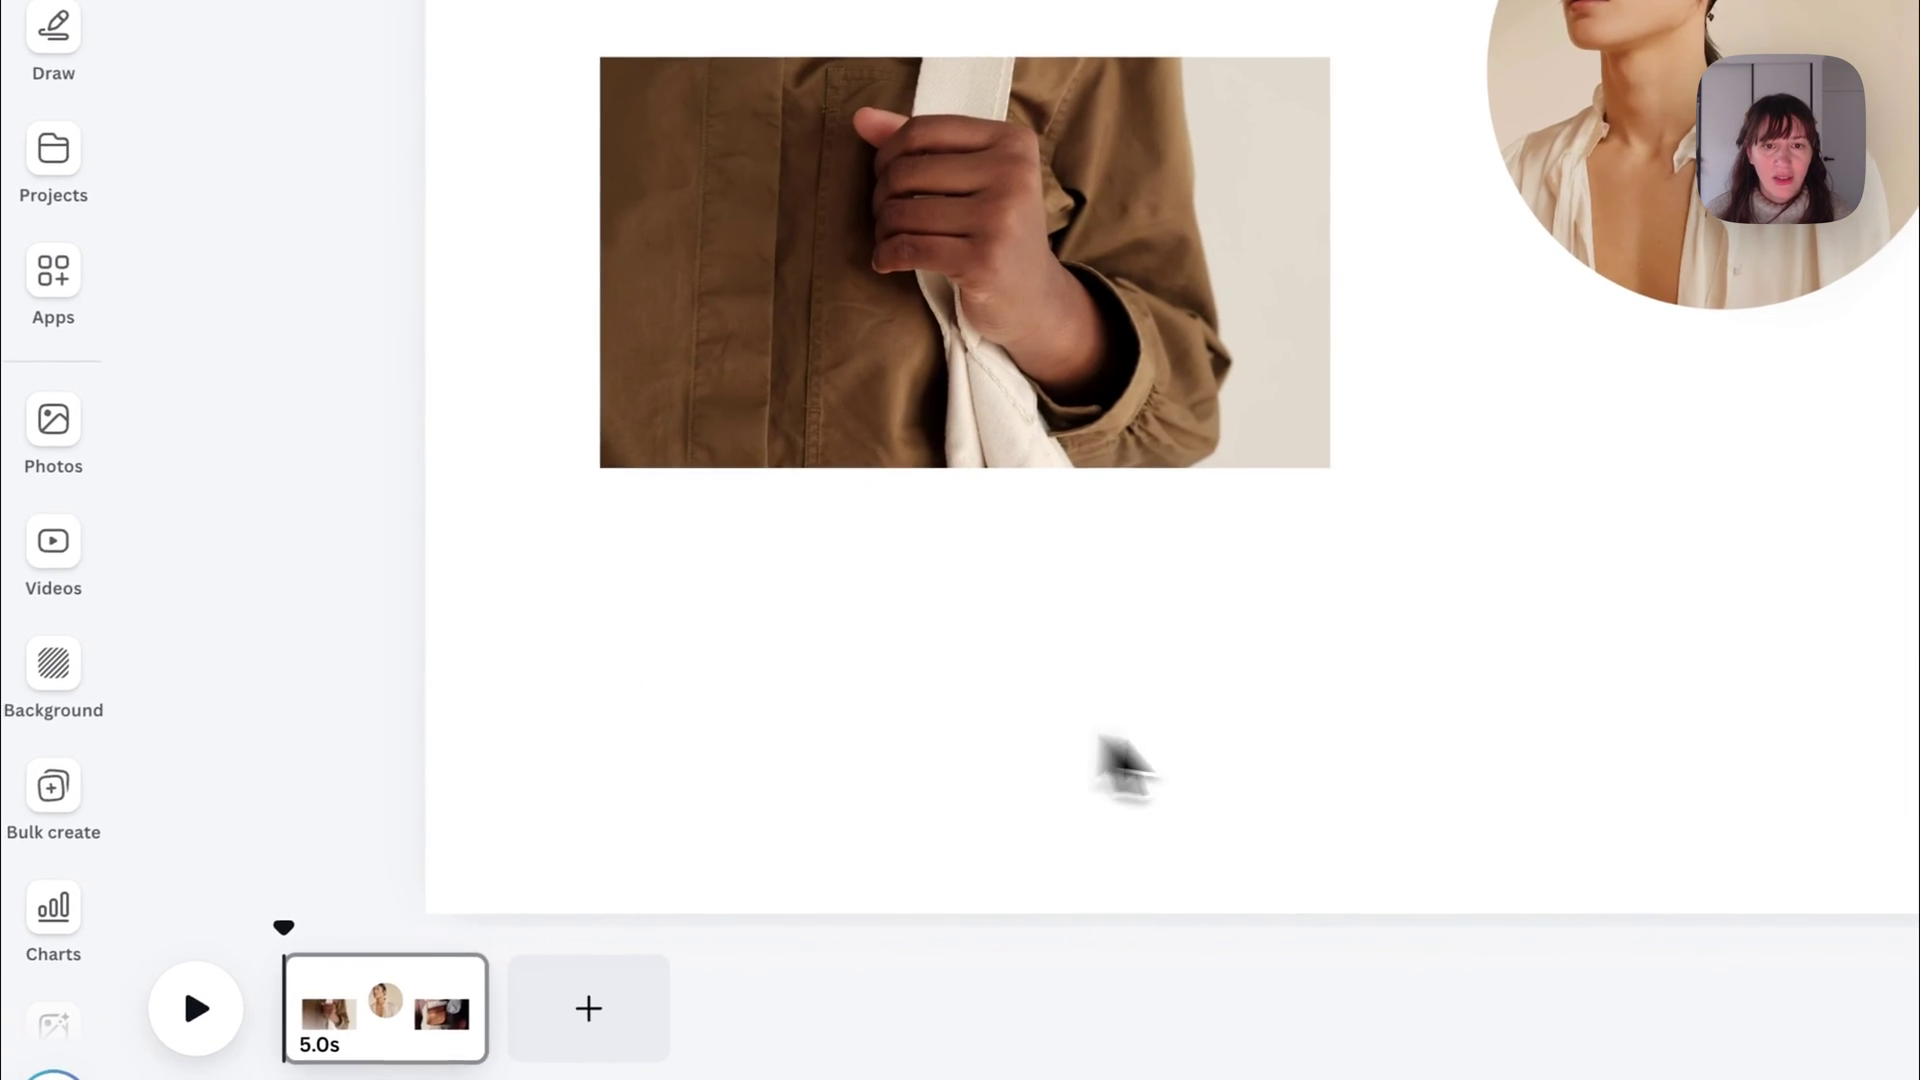
# Remove the white borders behind the two rectangular photos, keeping the photo frames, and select the handbag photo.
pyautogui.click(1600, 200)
pyautogui.click(1450, 560)
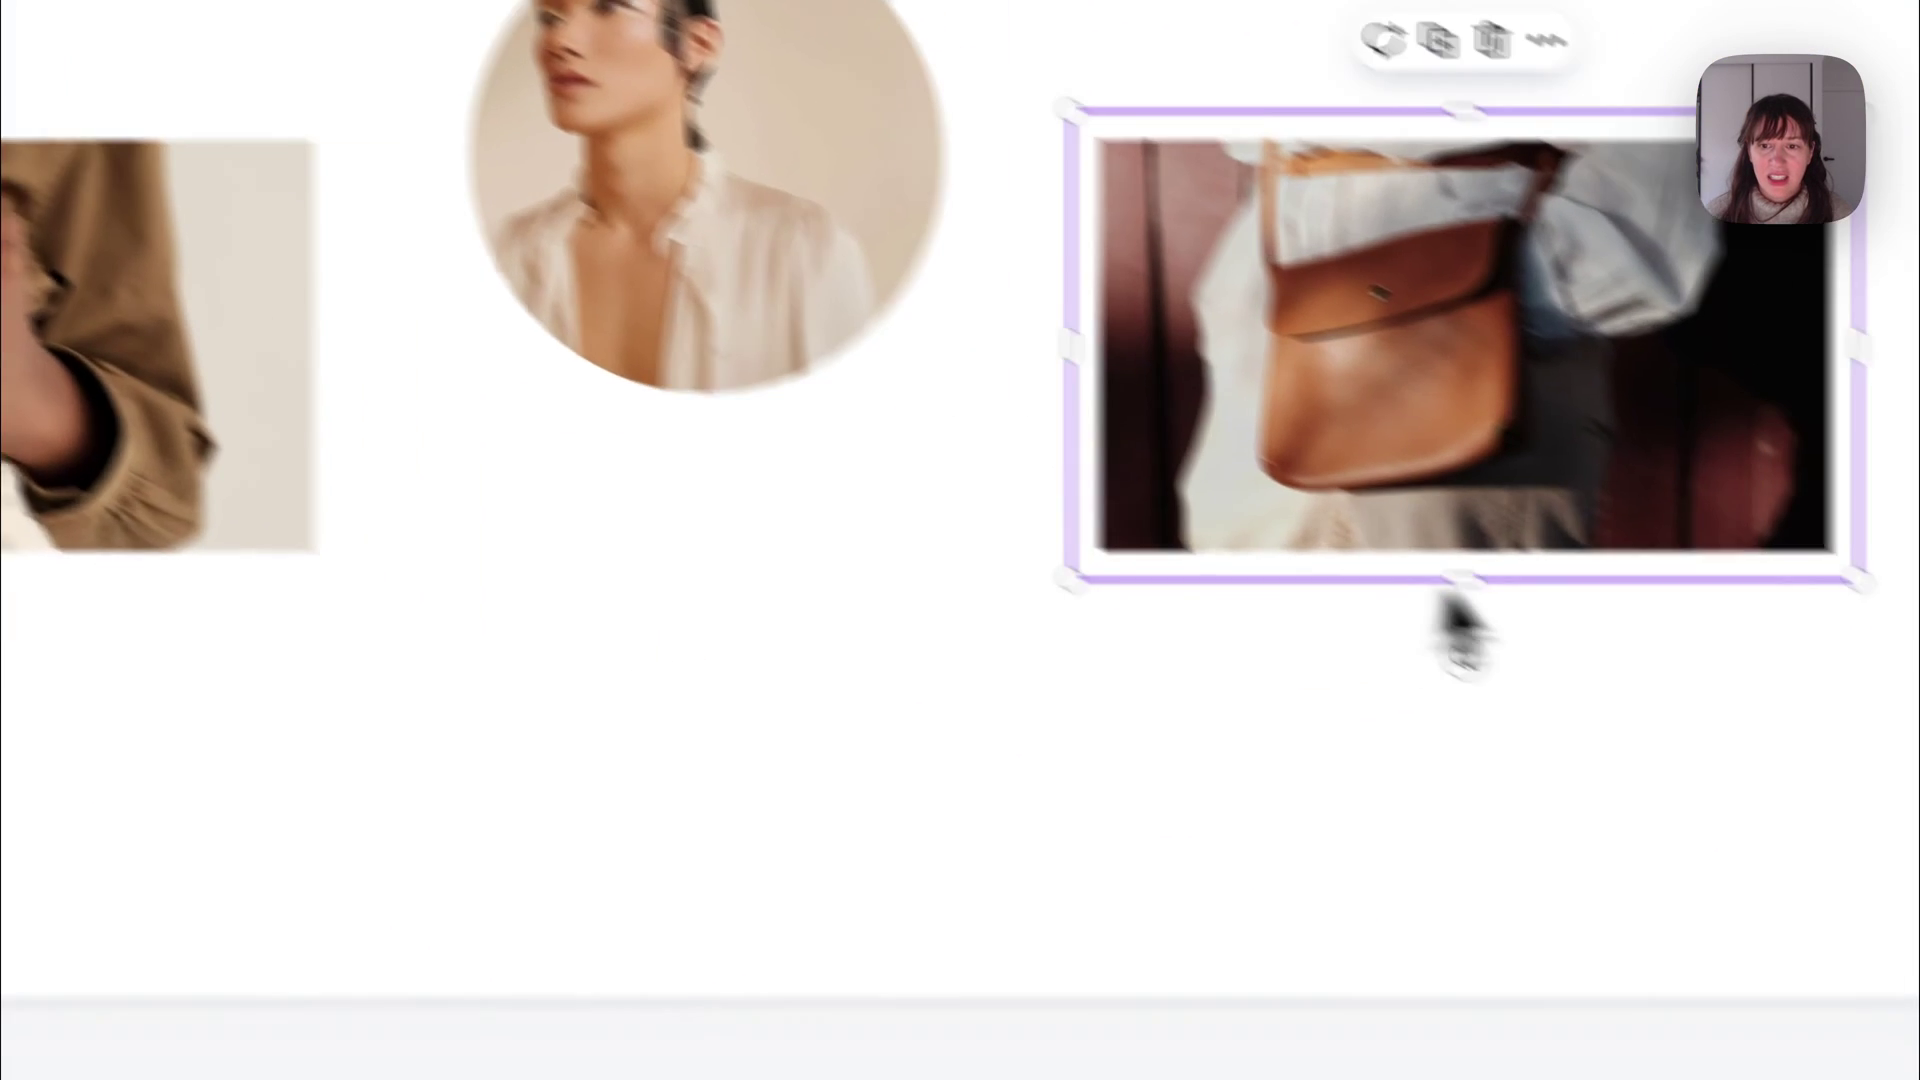
pyautogui.click(430, 450)
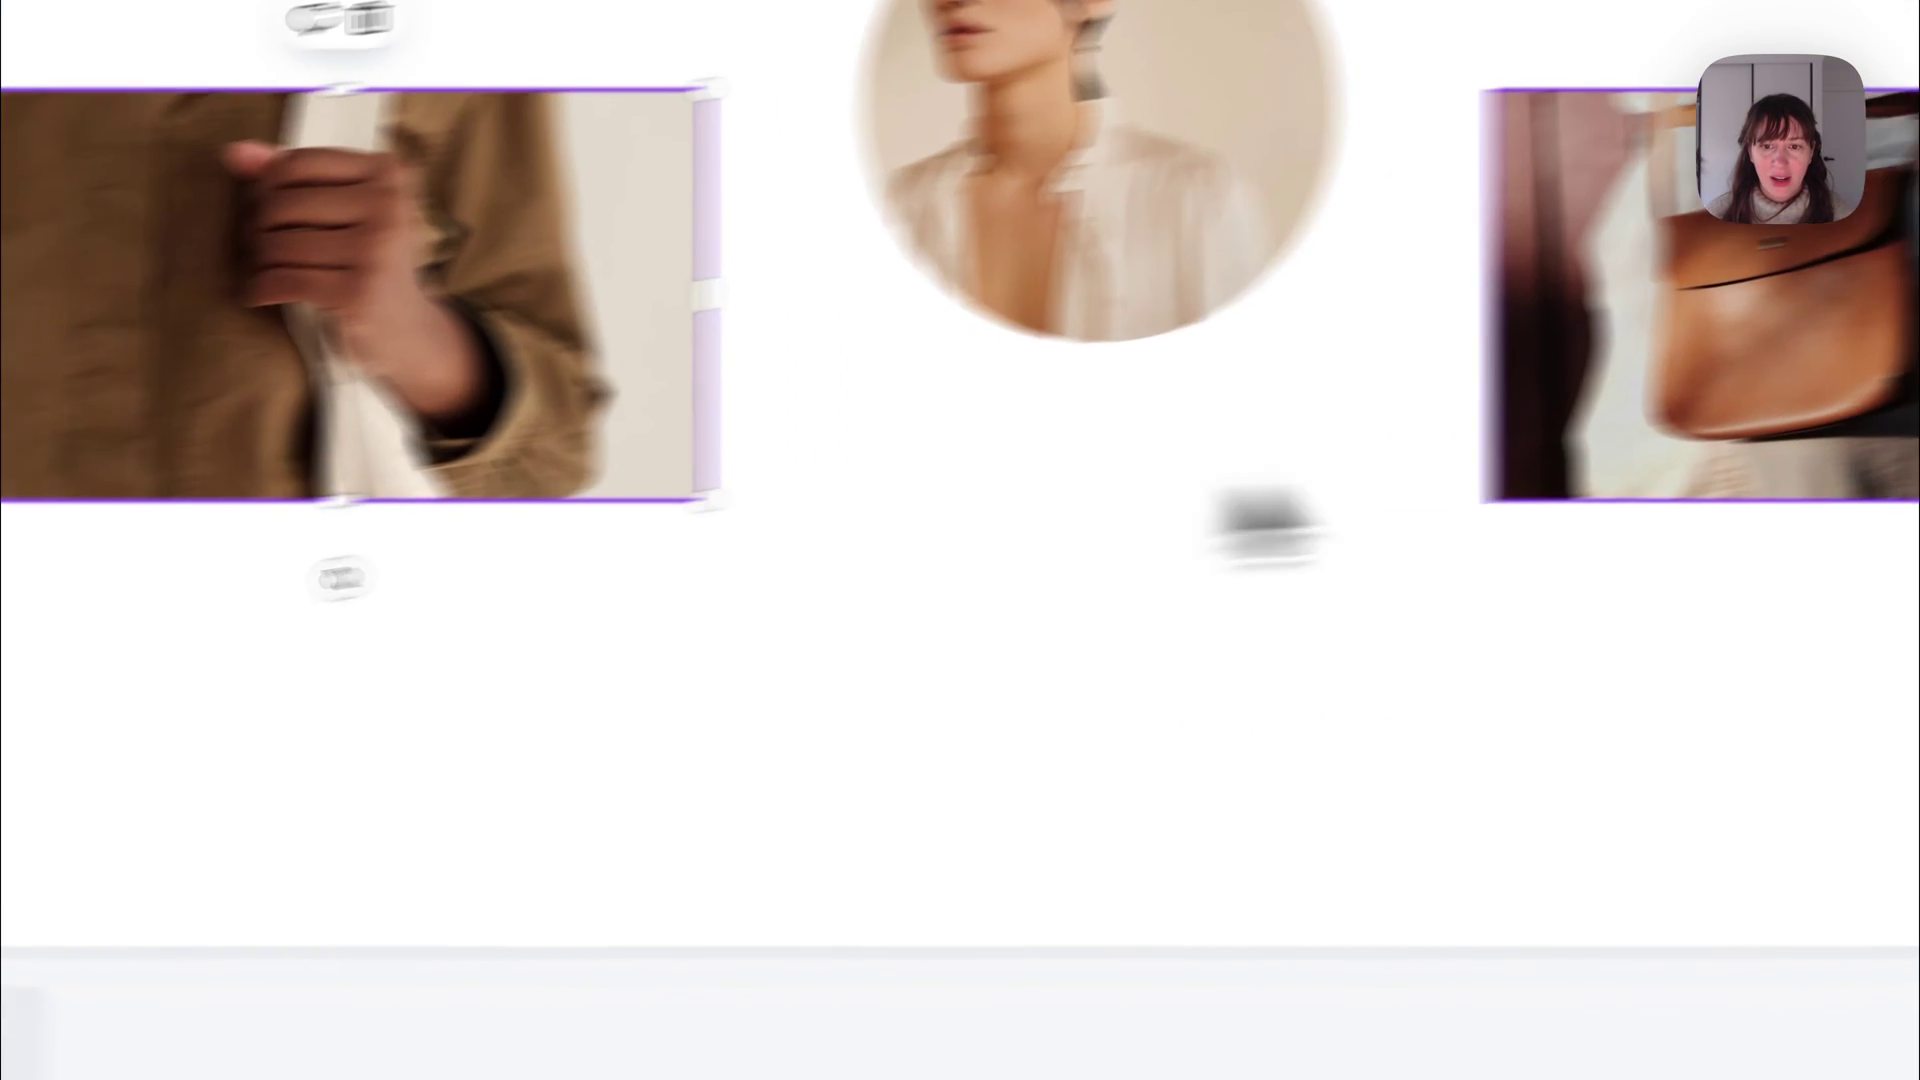
pyautogui.click(1265, 525)
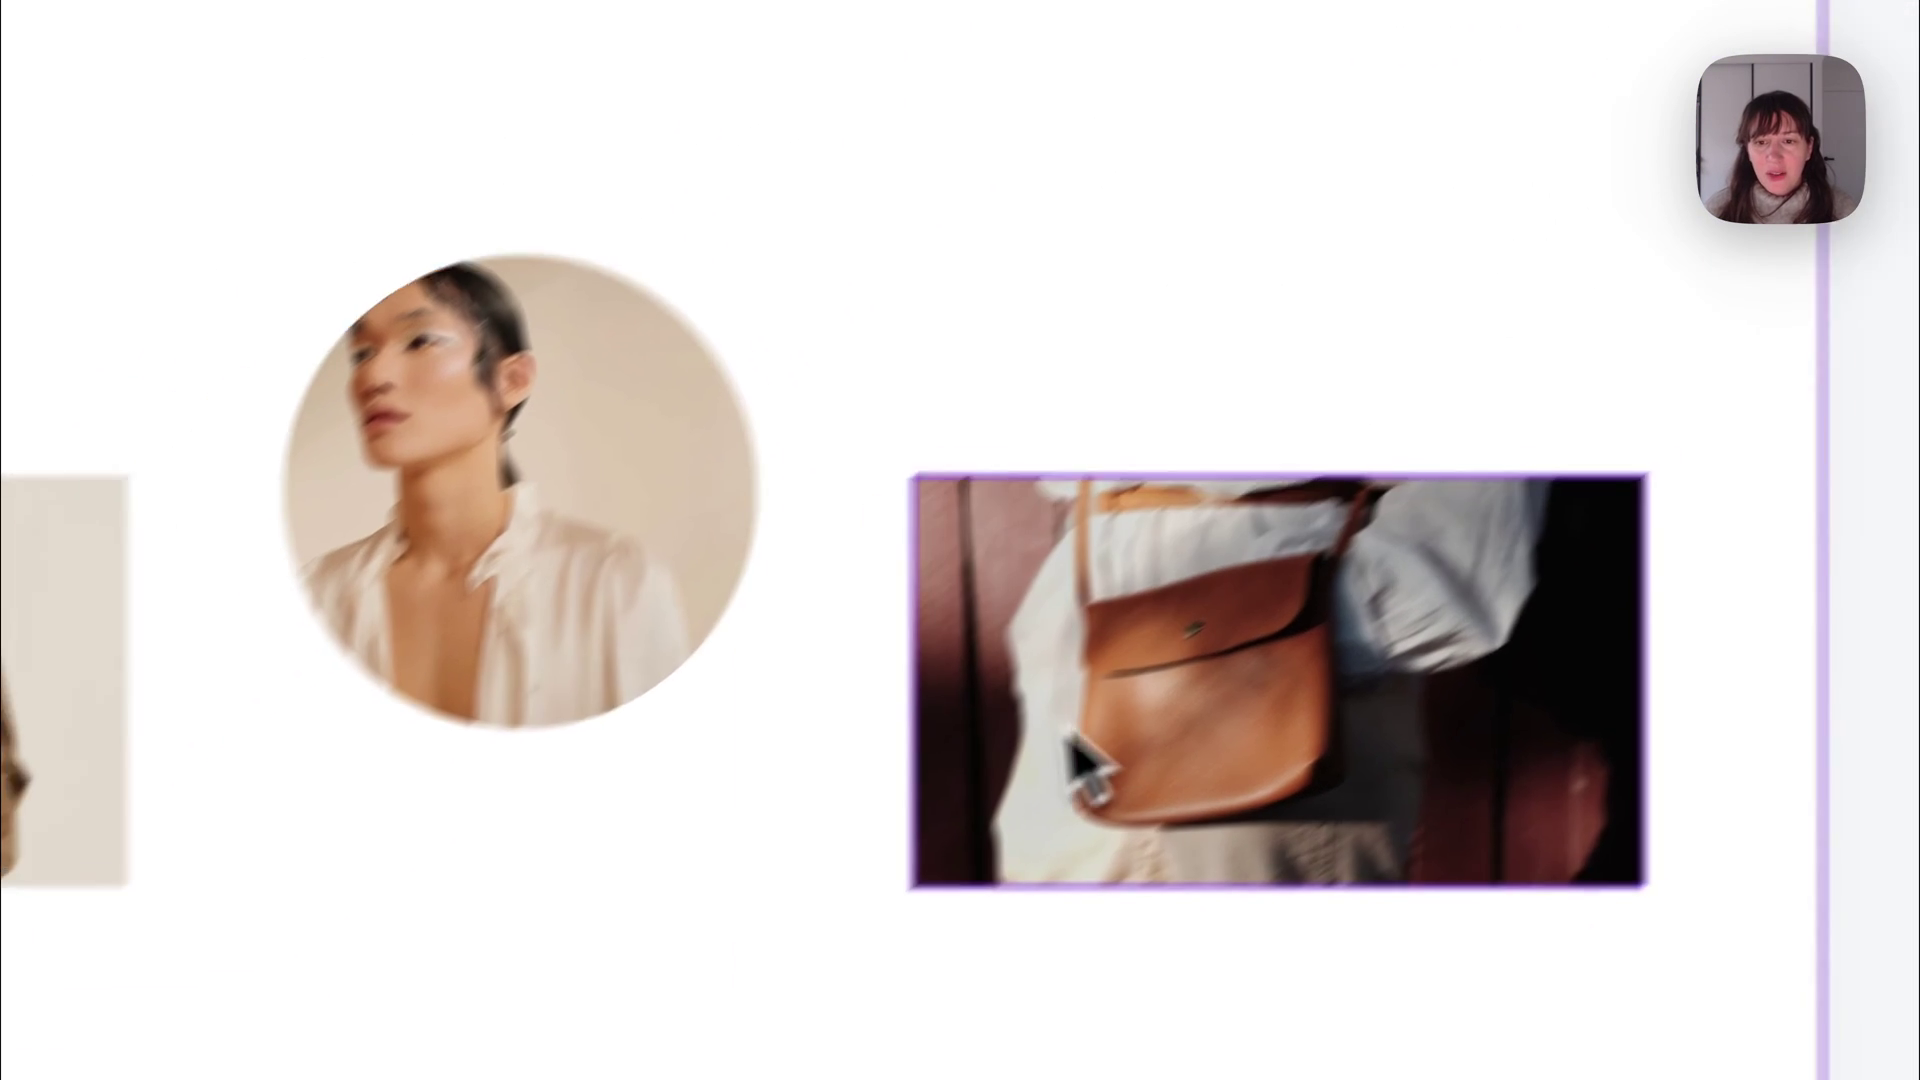
pyautogui.click(893, 994)
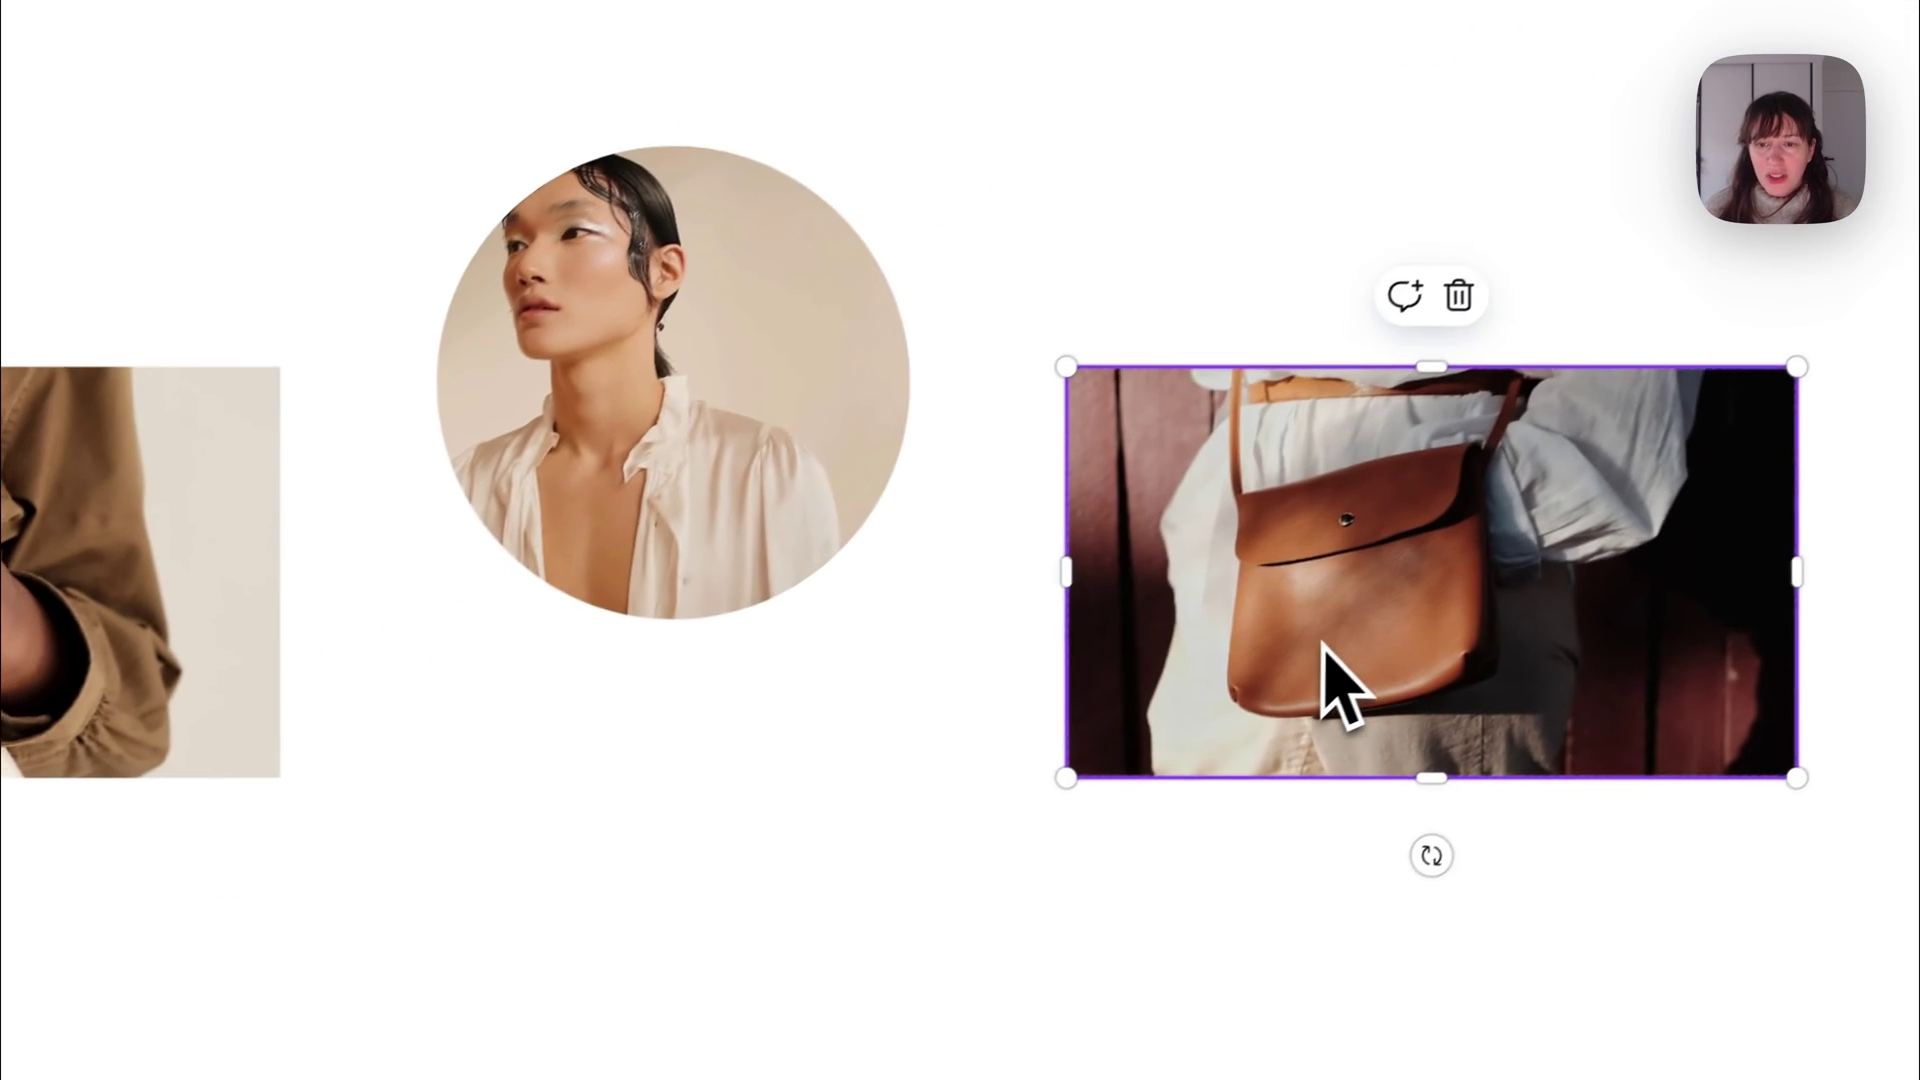
pyautogui.click(140, 300)
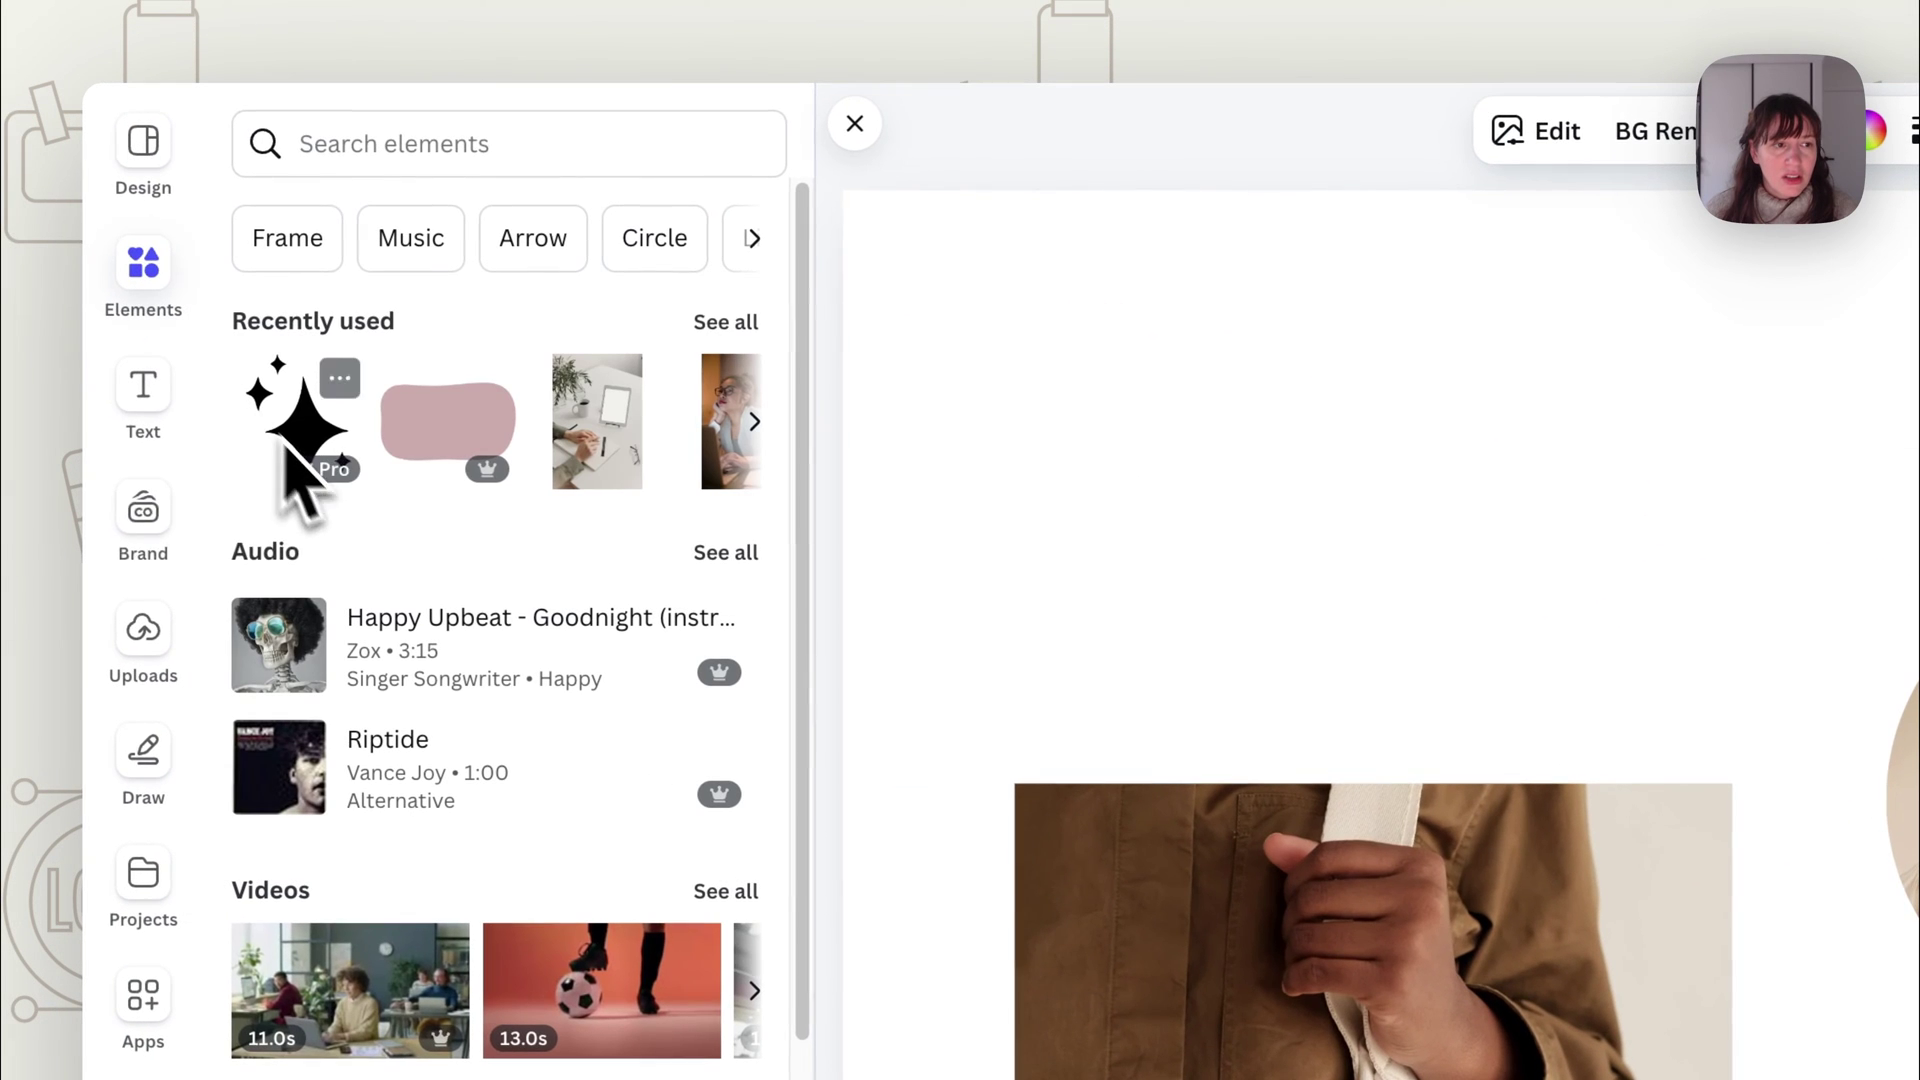
pyautogui.click(143, 268)
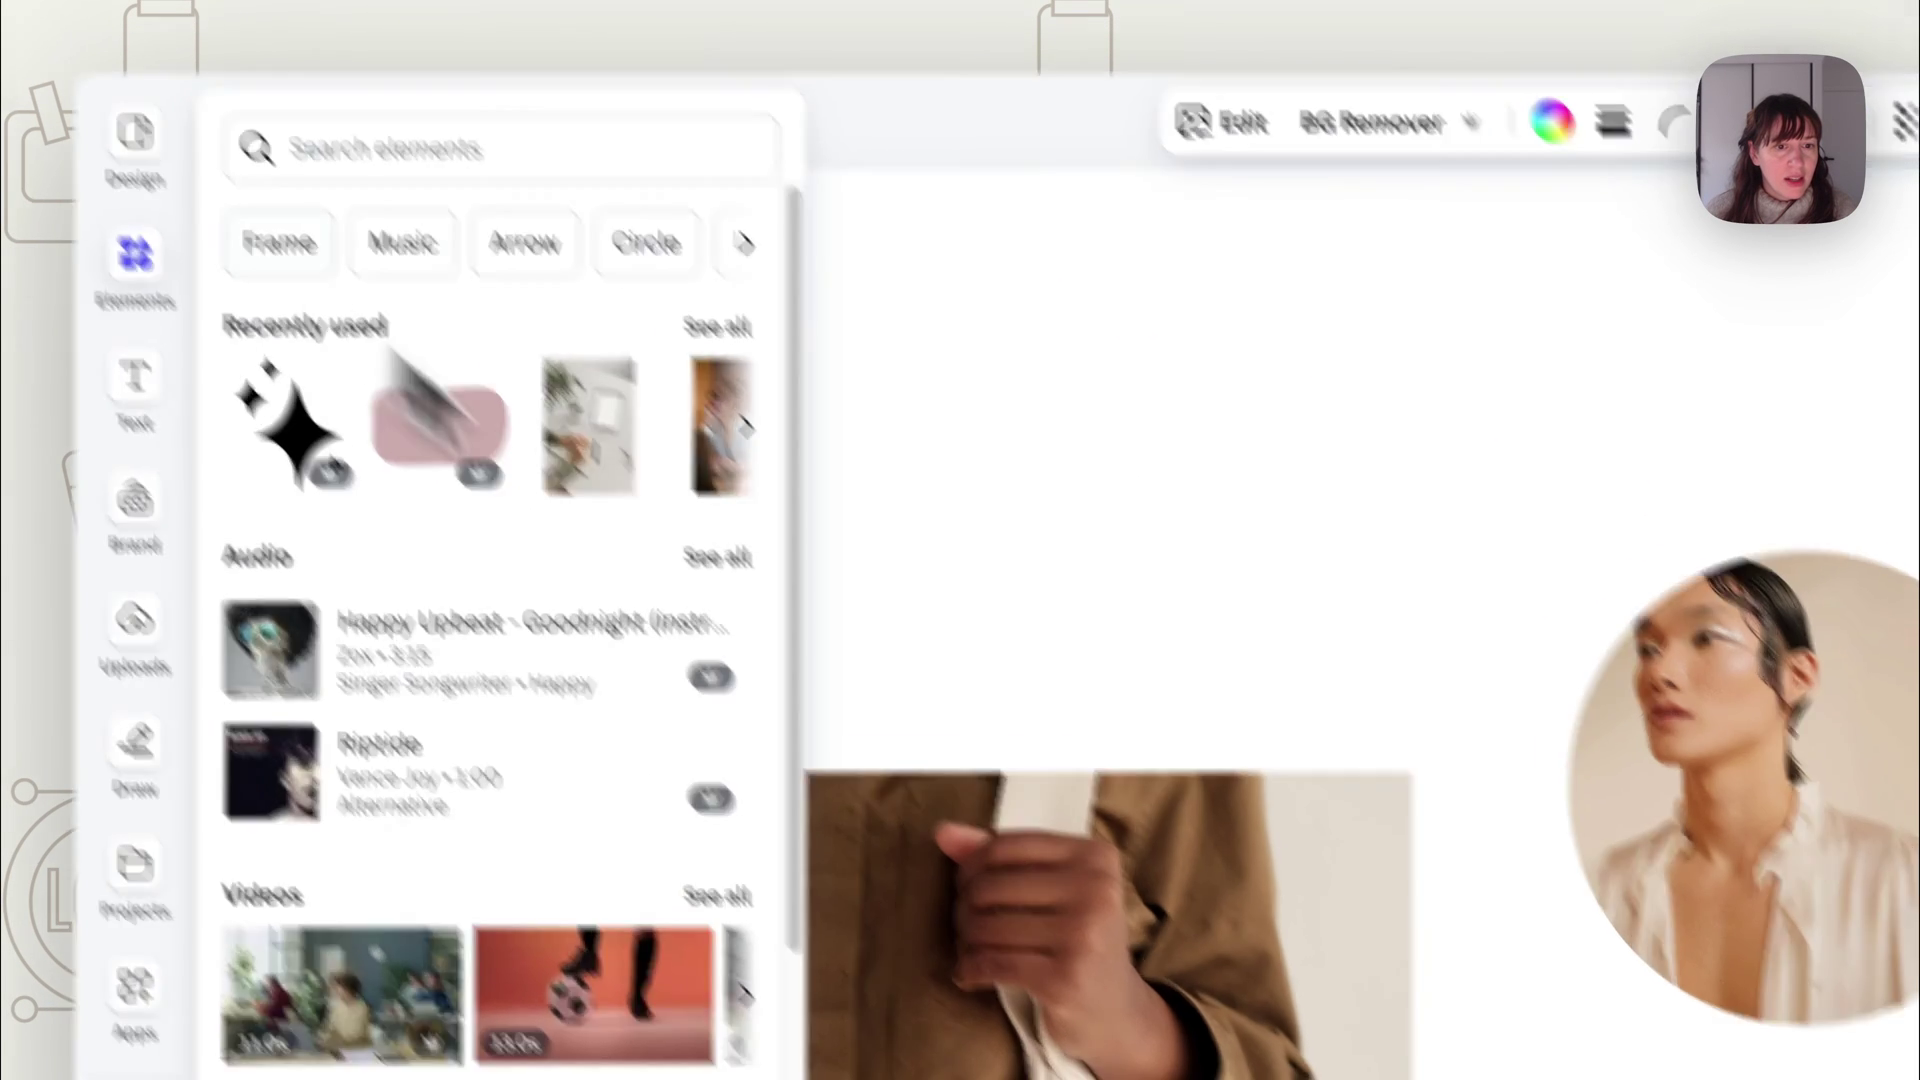
# Clear the handbag, brown jacket and circular portrait photos and delete their empty frames from the page.
pyautogui.moveTo(1555, 1029); pyautogui.dragTo(1562, 1075)
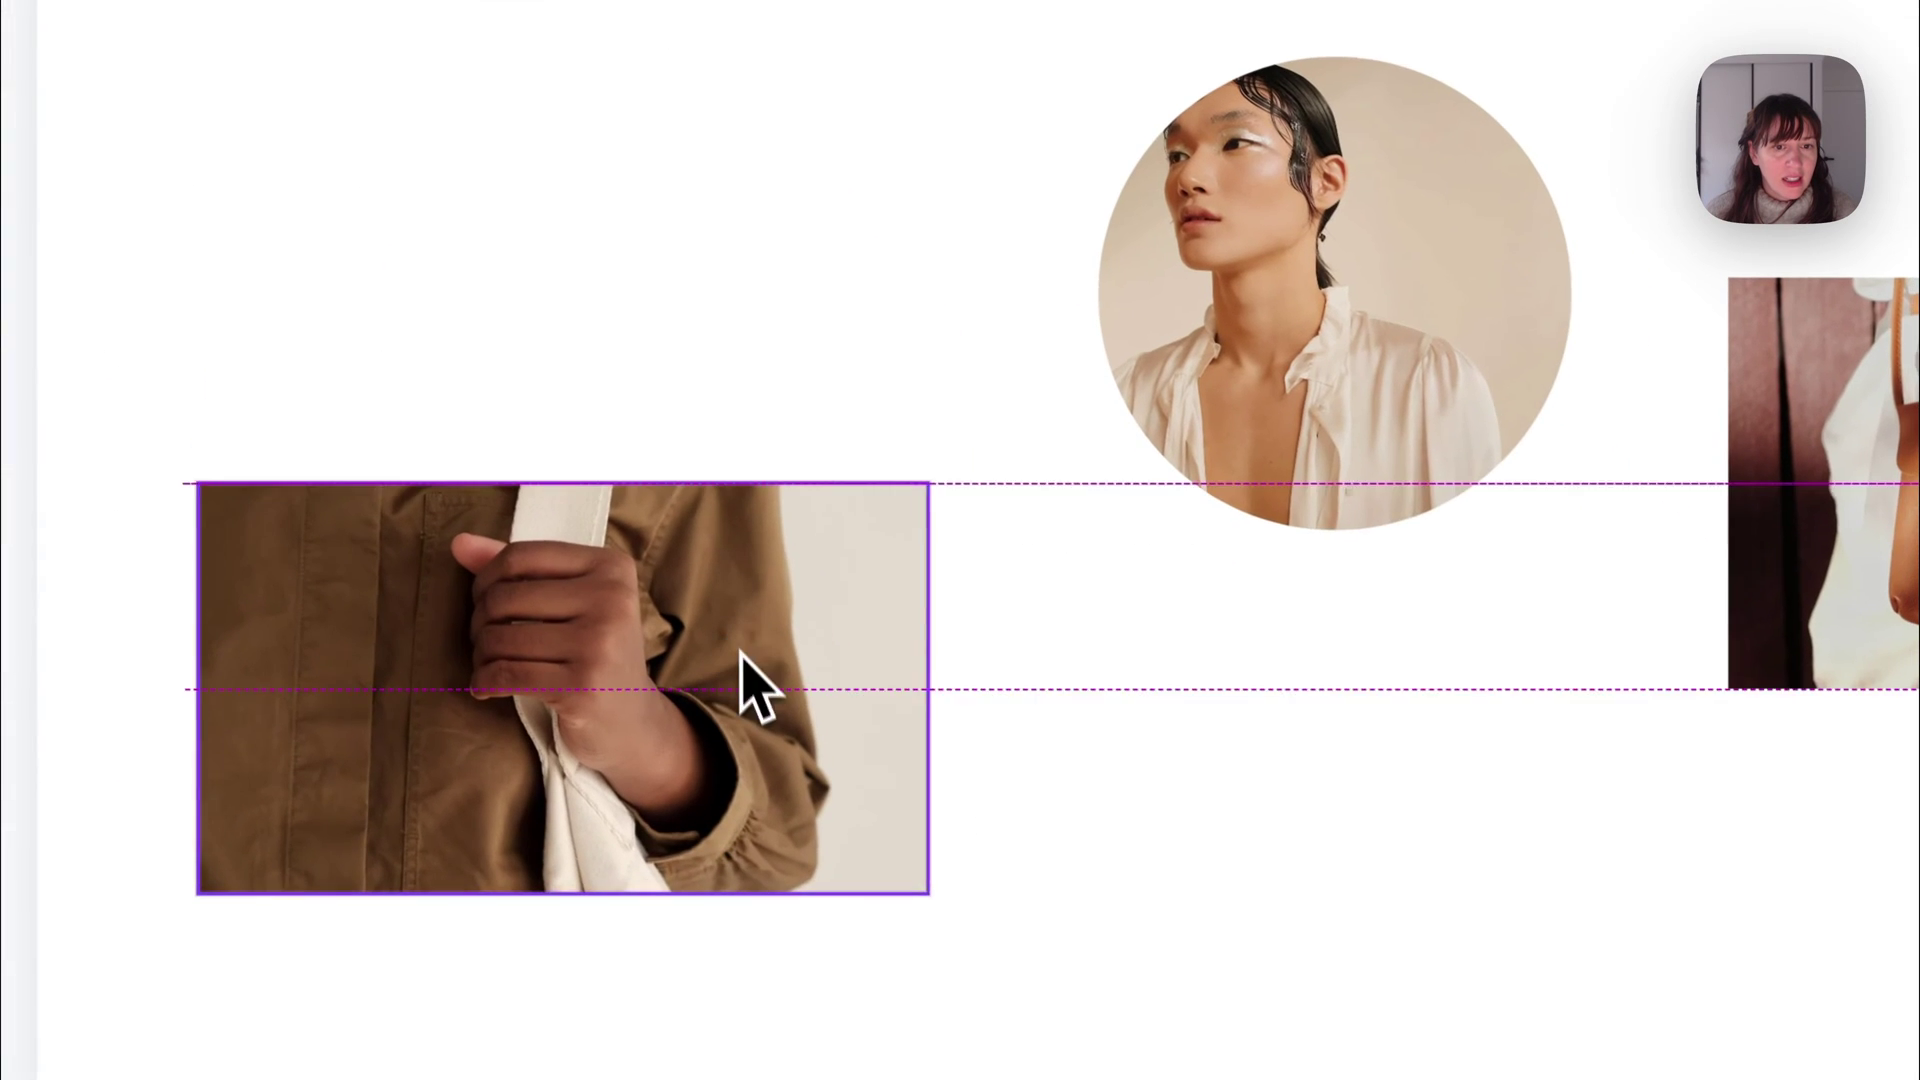
pyautogui.moveTo(757, 690); pyautogui.dragTo(757, 706)
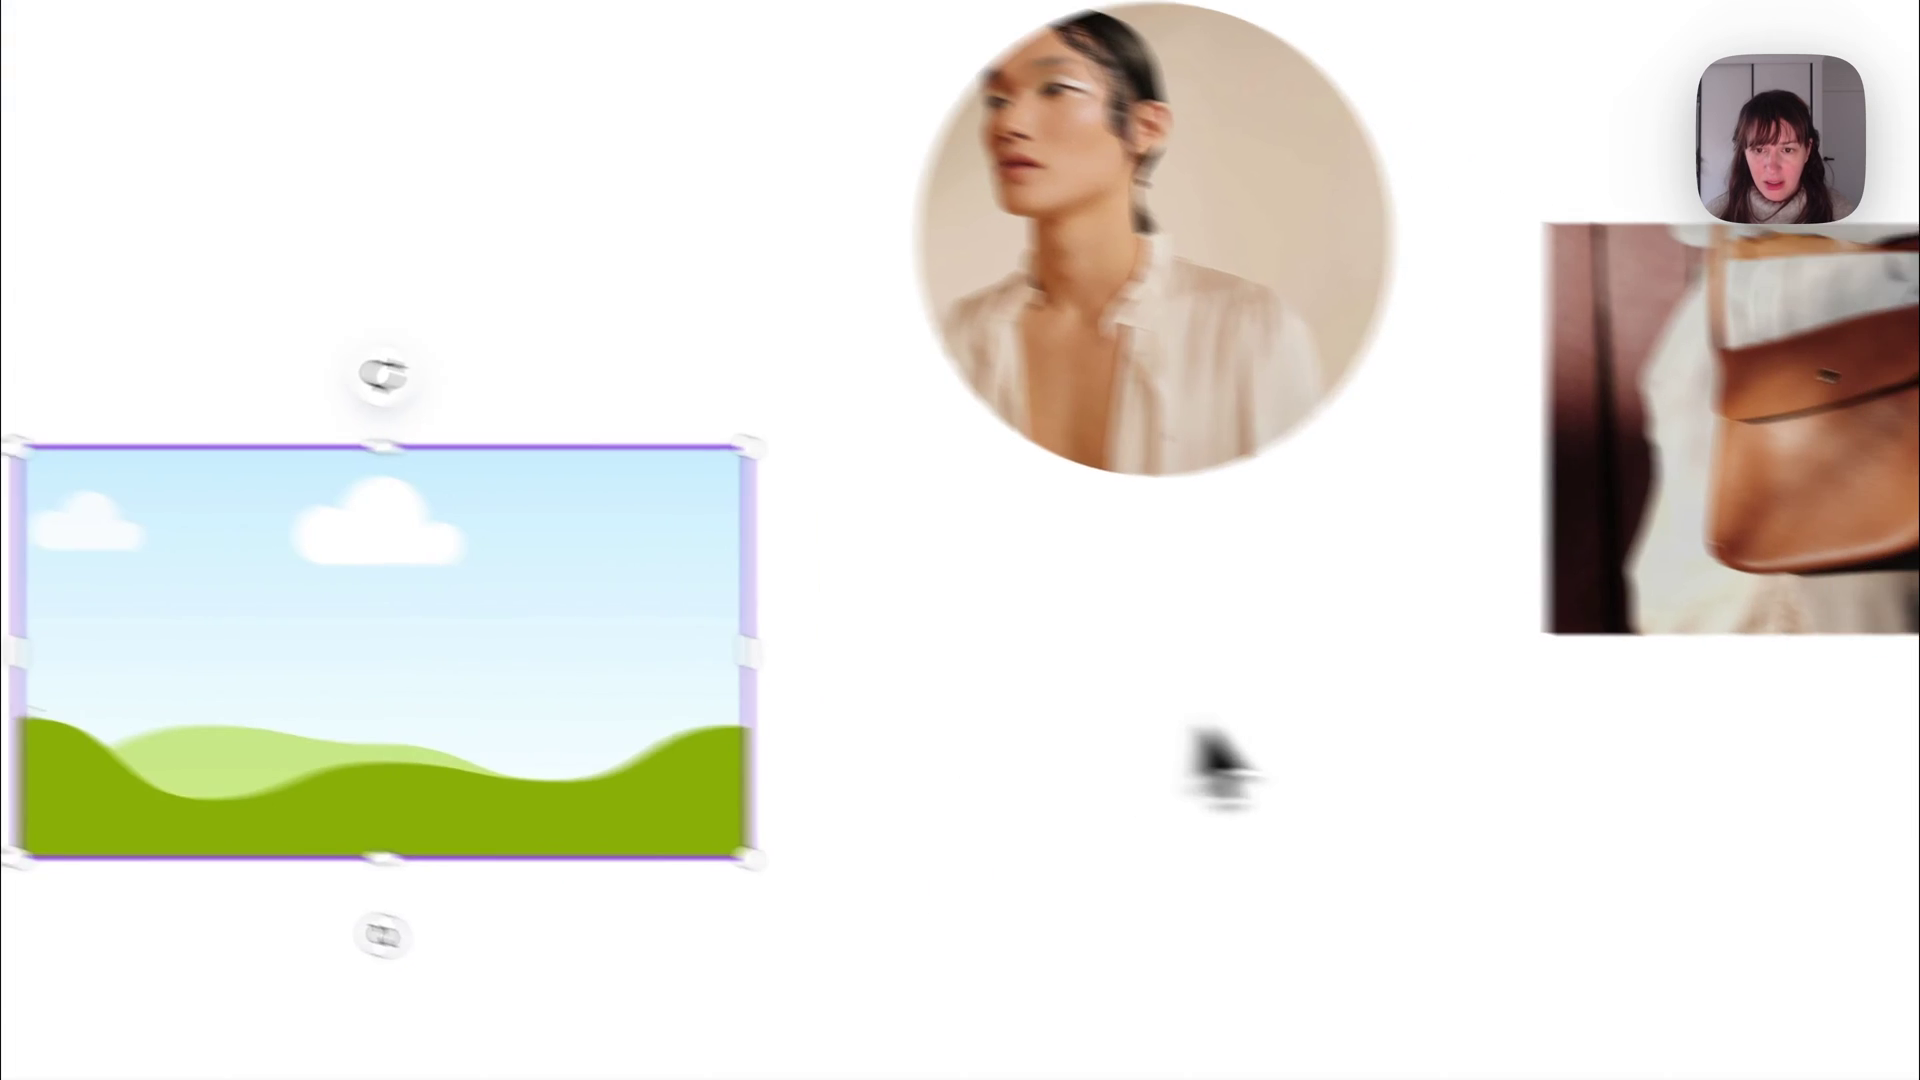
pyautogui.click(1829, 608)
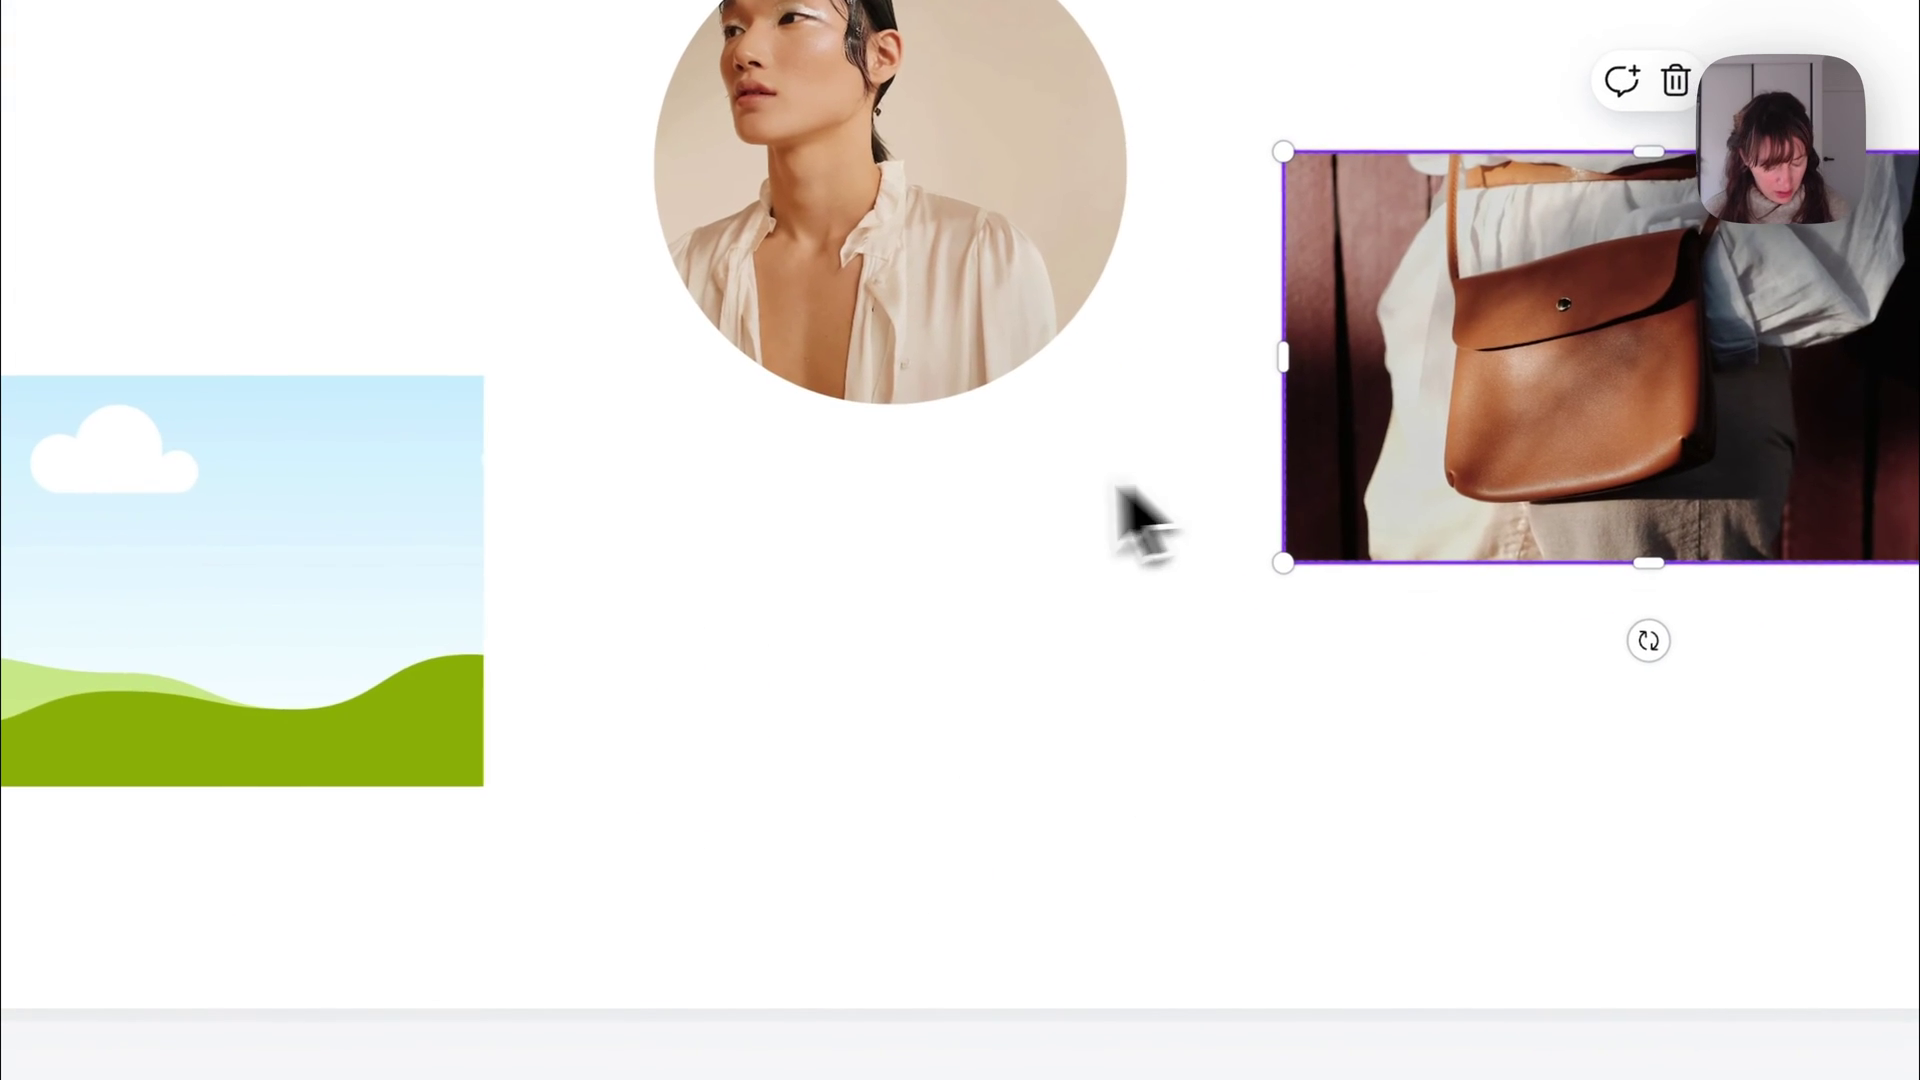
pyautogui.moveTo(472, 677); pyautogui.dragTo(483, 454)
pyautogui.press('Delete')
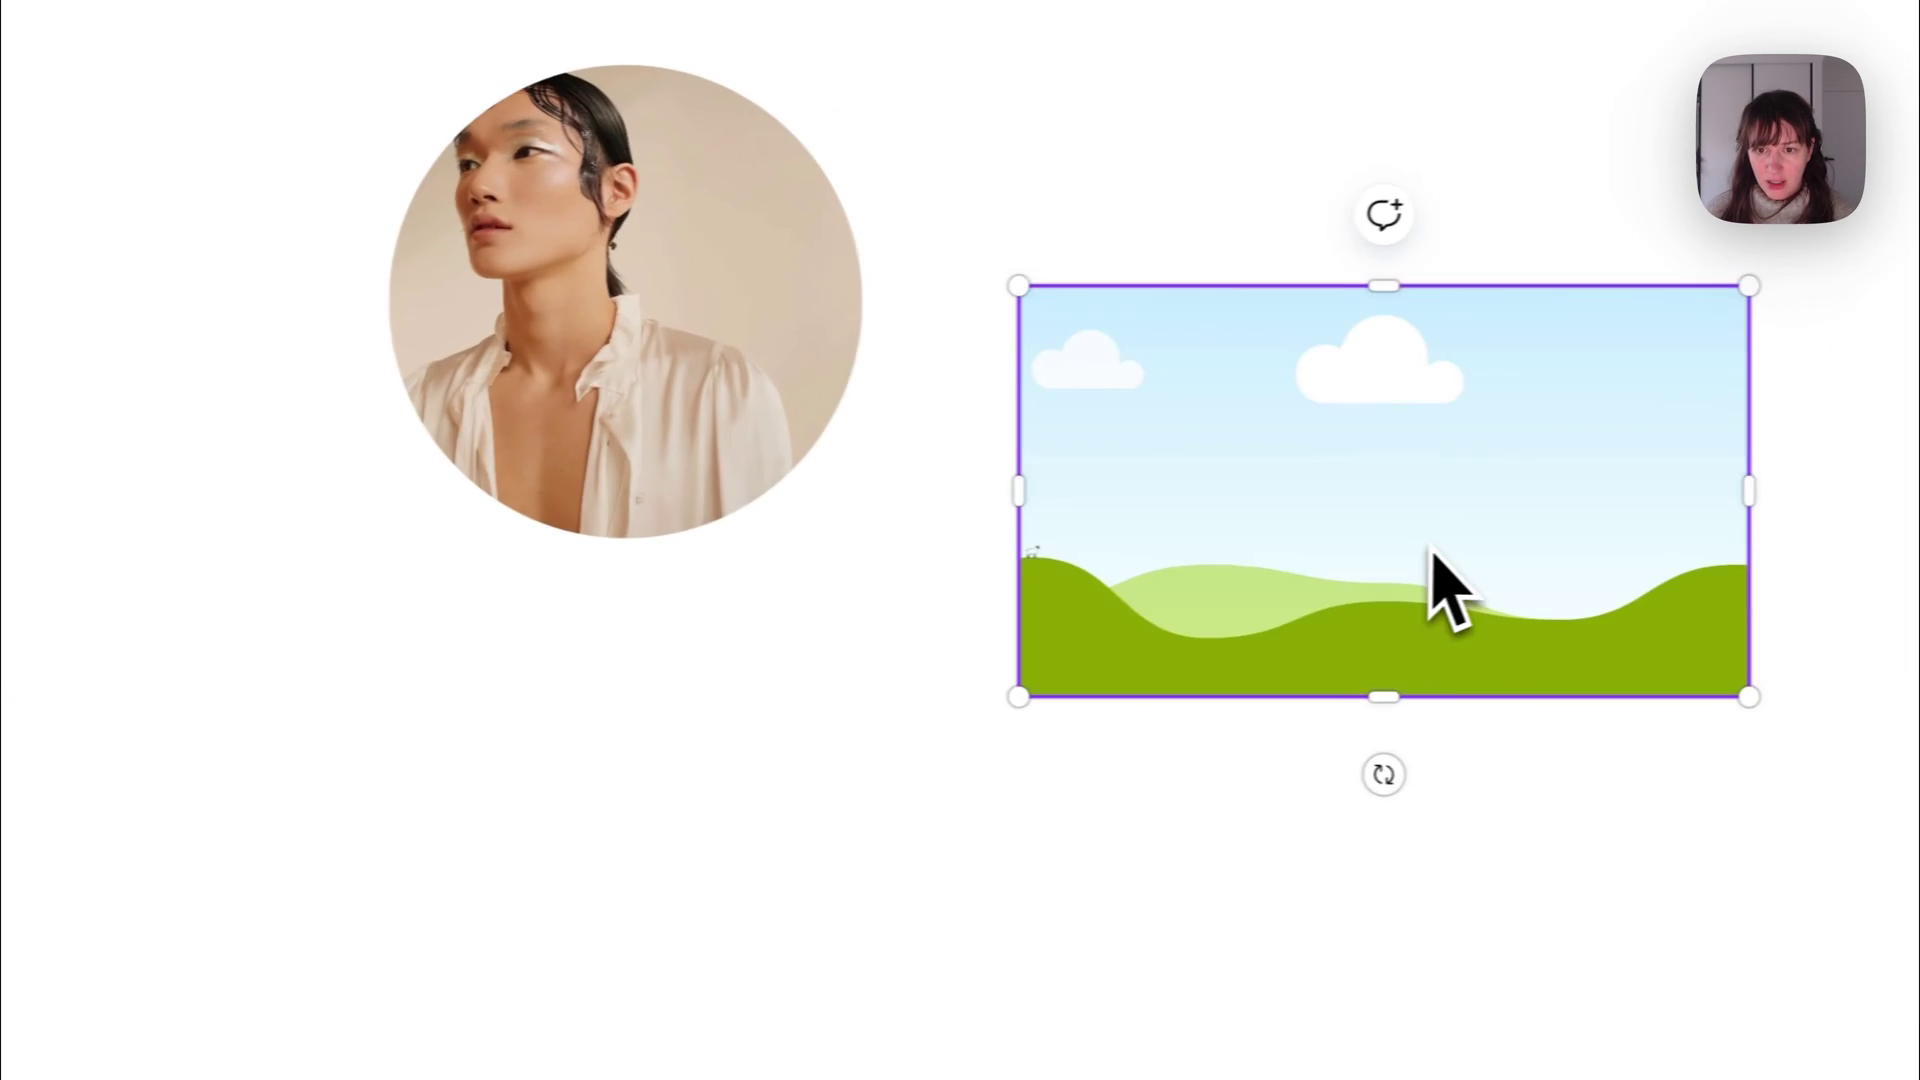
pyautogui.press('Delete')
pyautogui.click(528, 478)
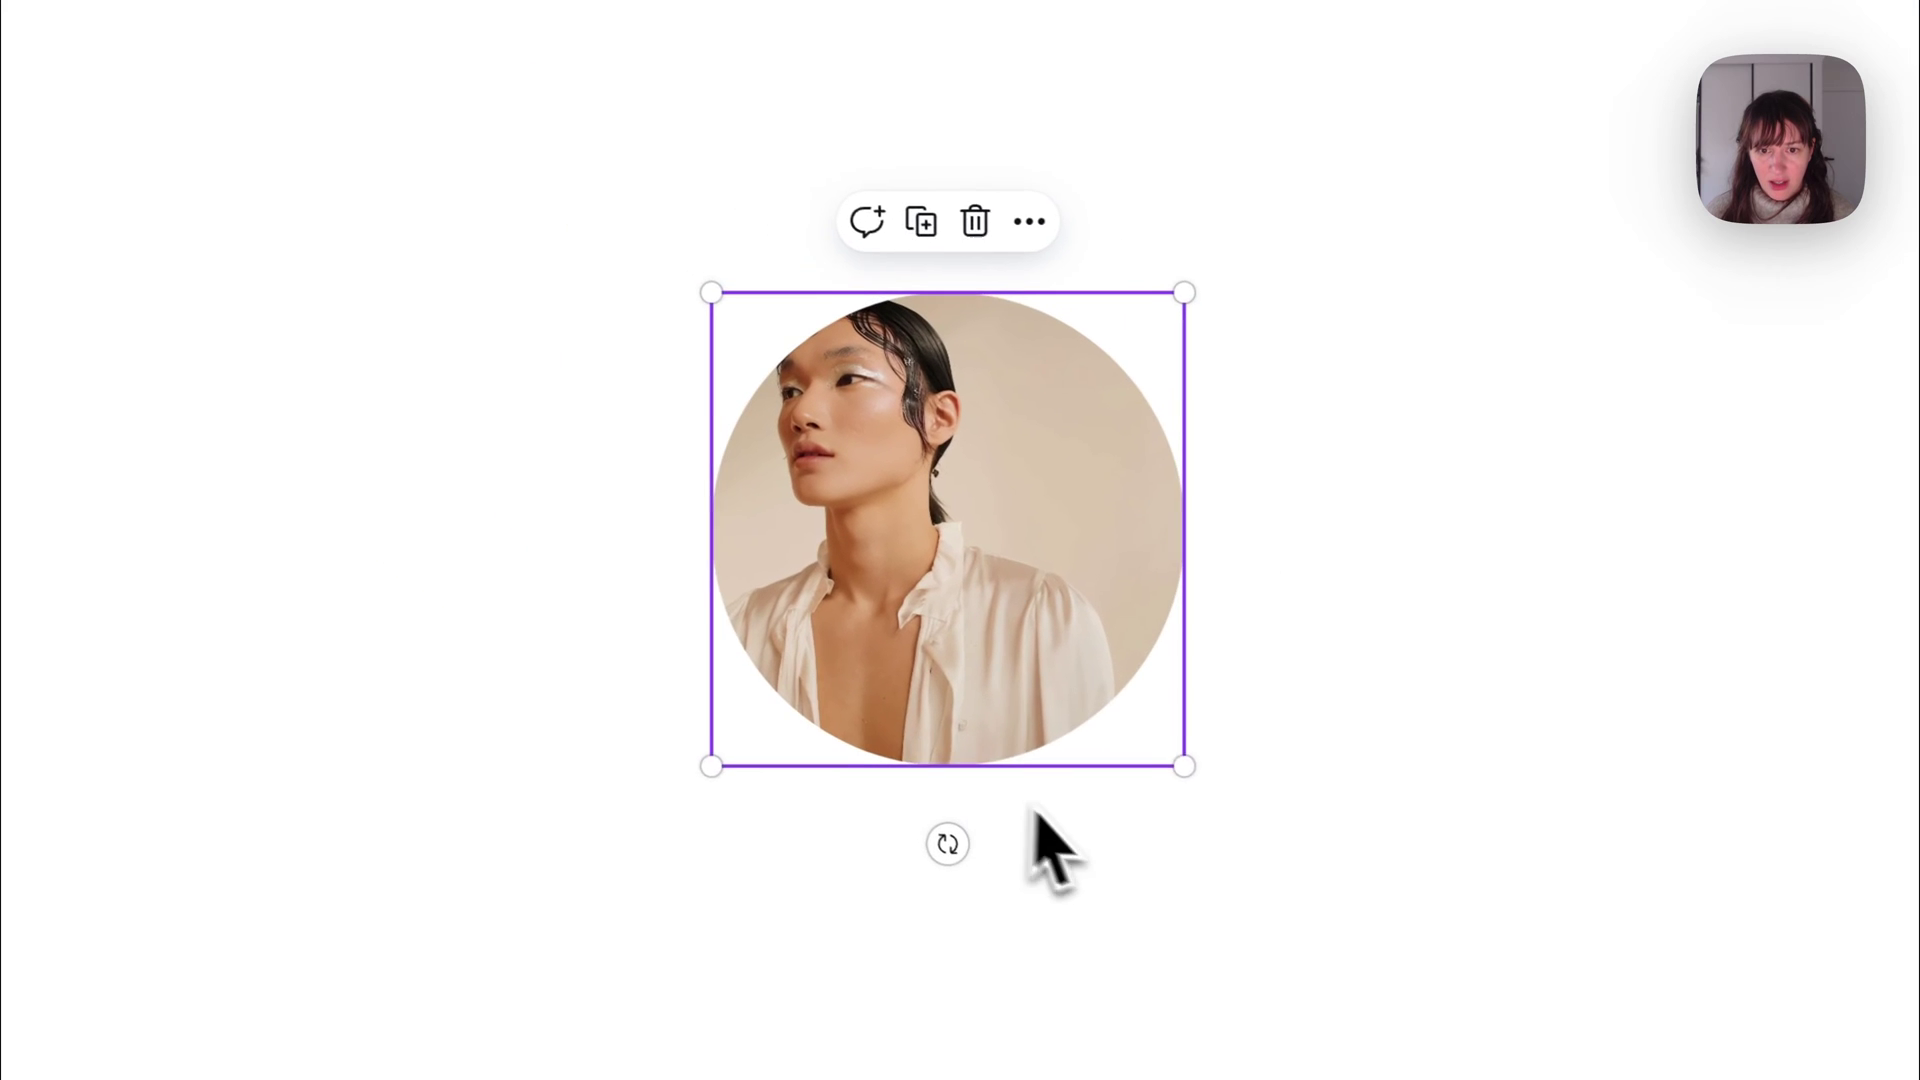
pyautogui.press('Delete')
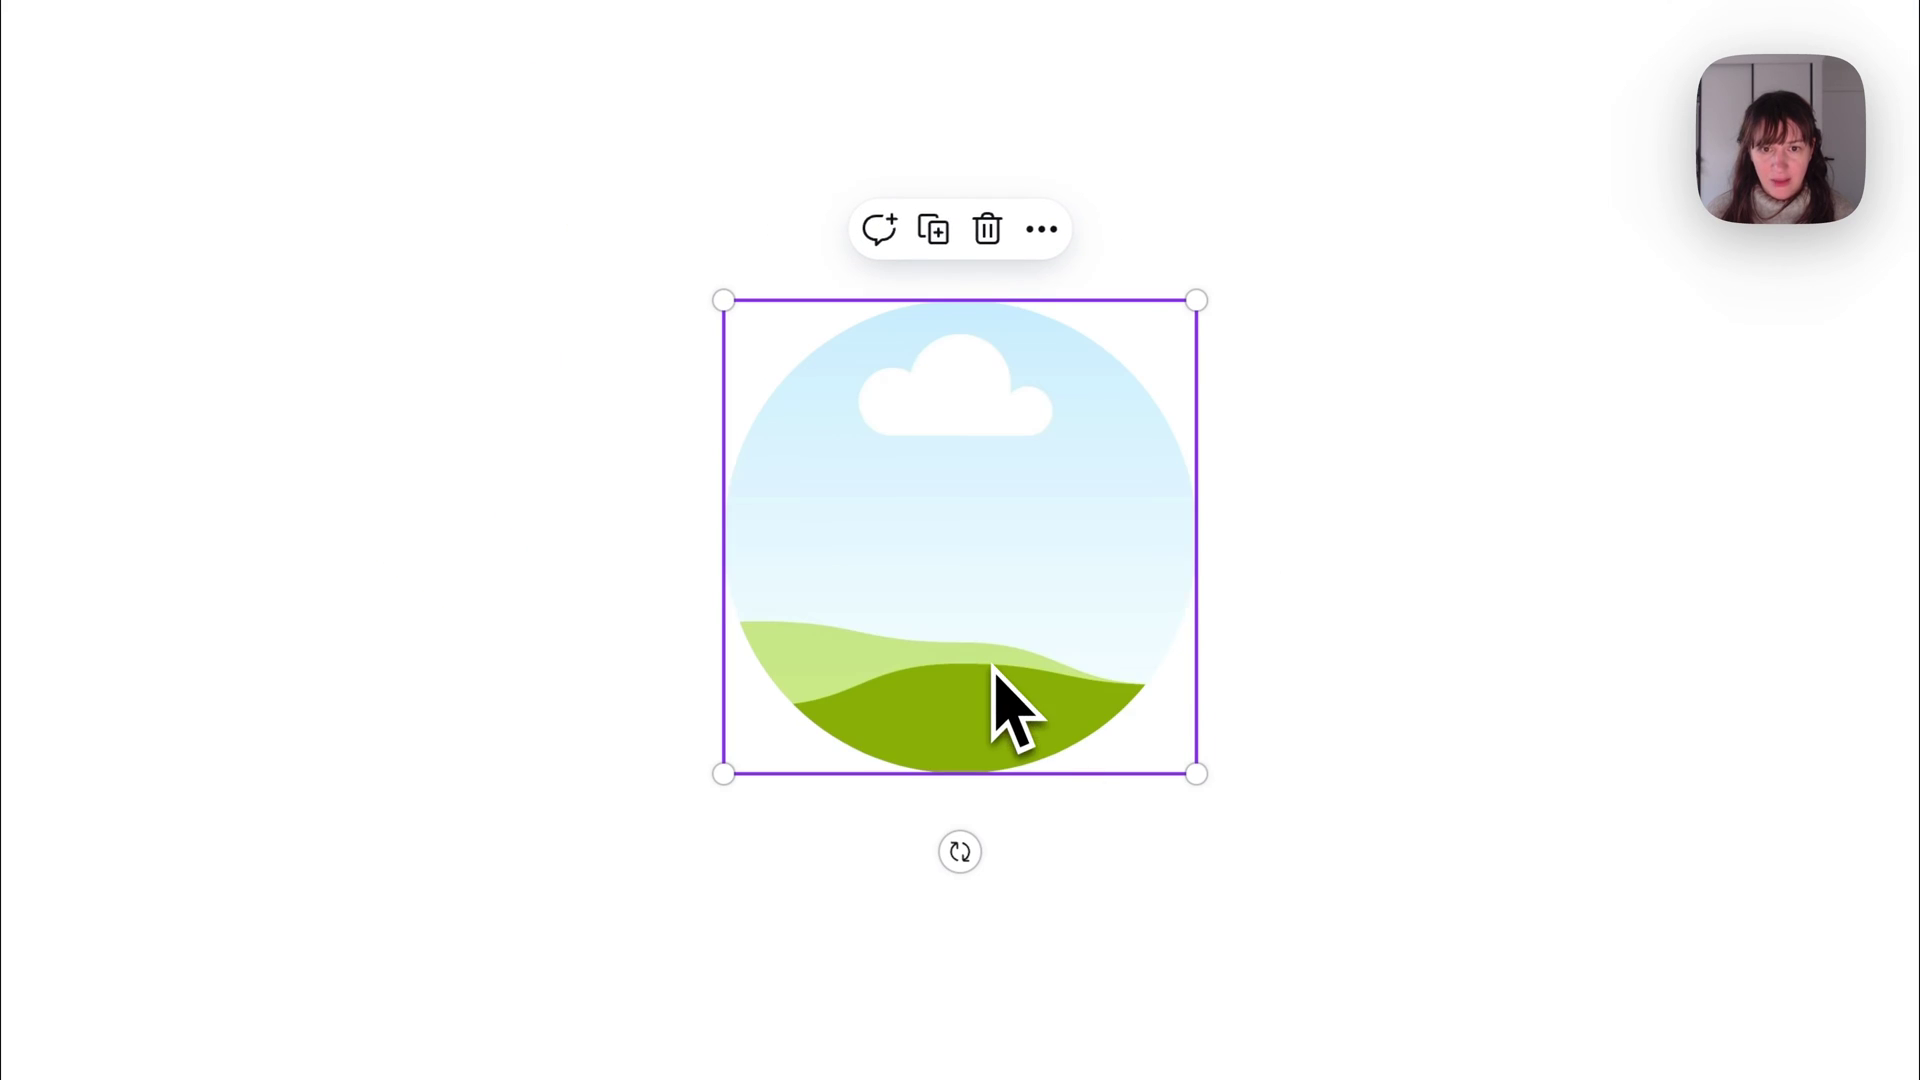
pyautogui.press('Delete')
# Give the page a pale pink background and remove the rounded outlines around the "NEXT VIDEO" and "PREVIOUS VIDEO" labels.
pyautogui.click(826, 232)
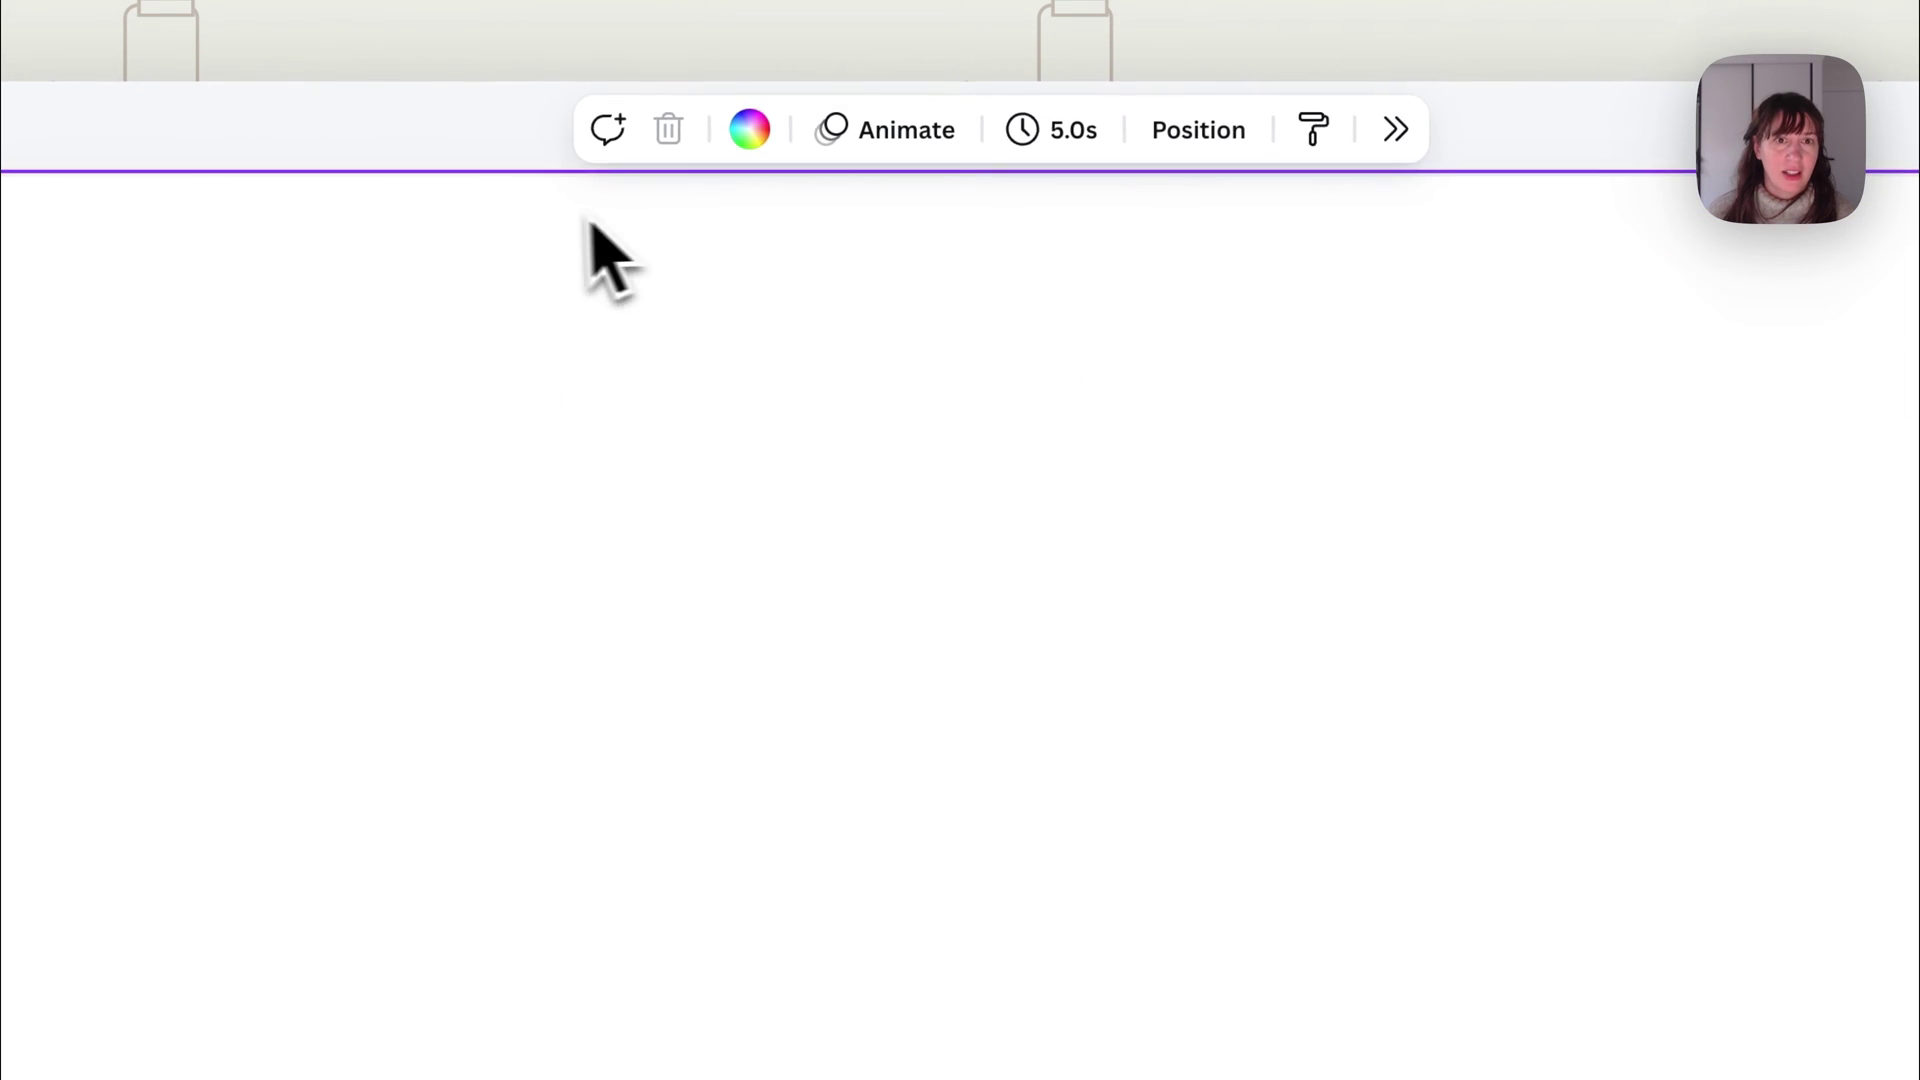
pyautogui.click(1500, 523)
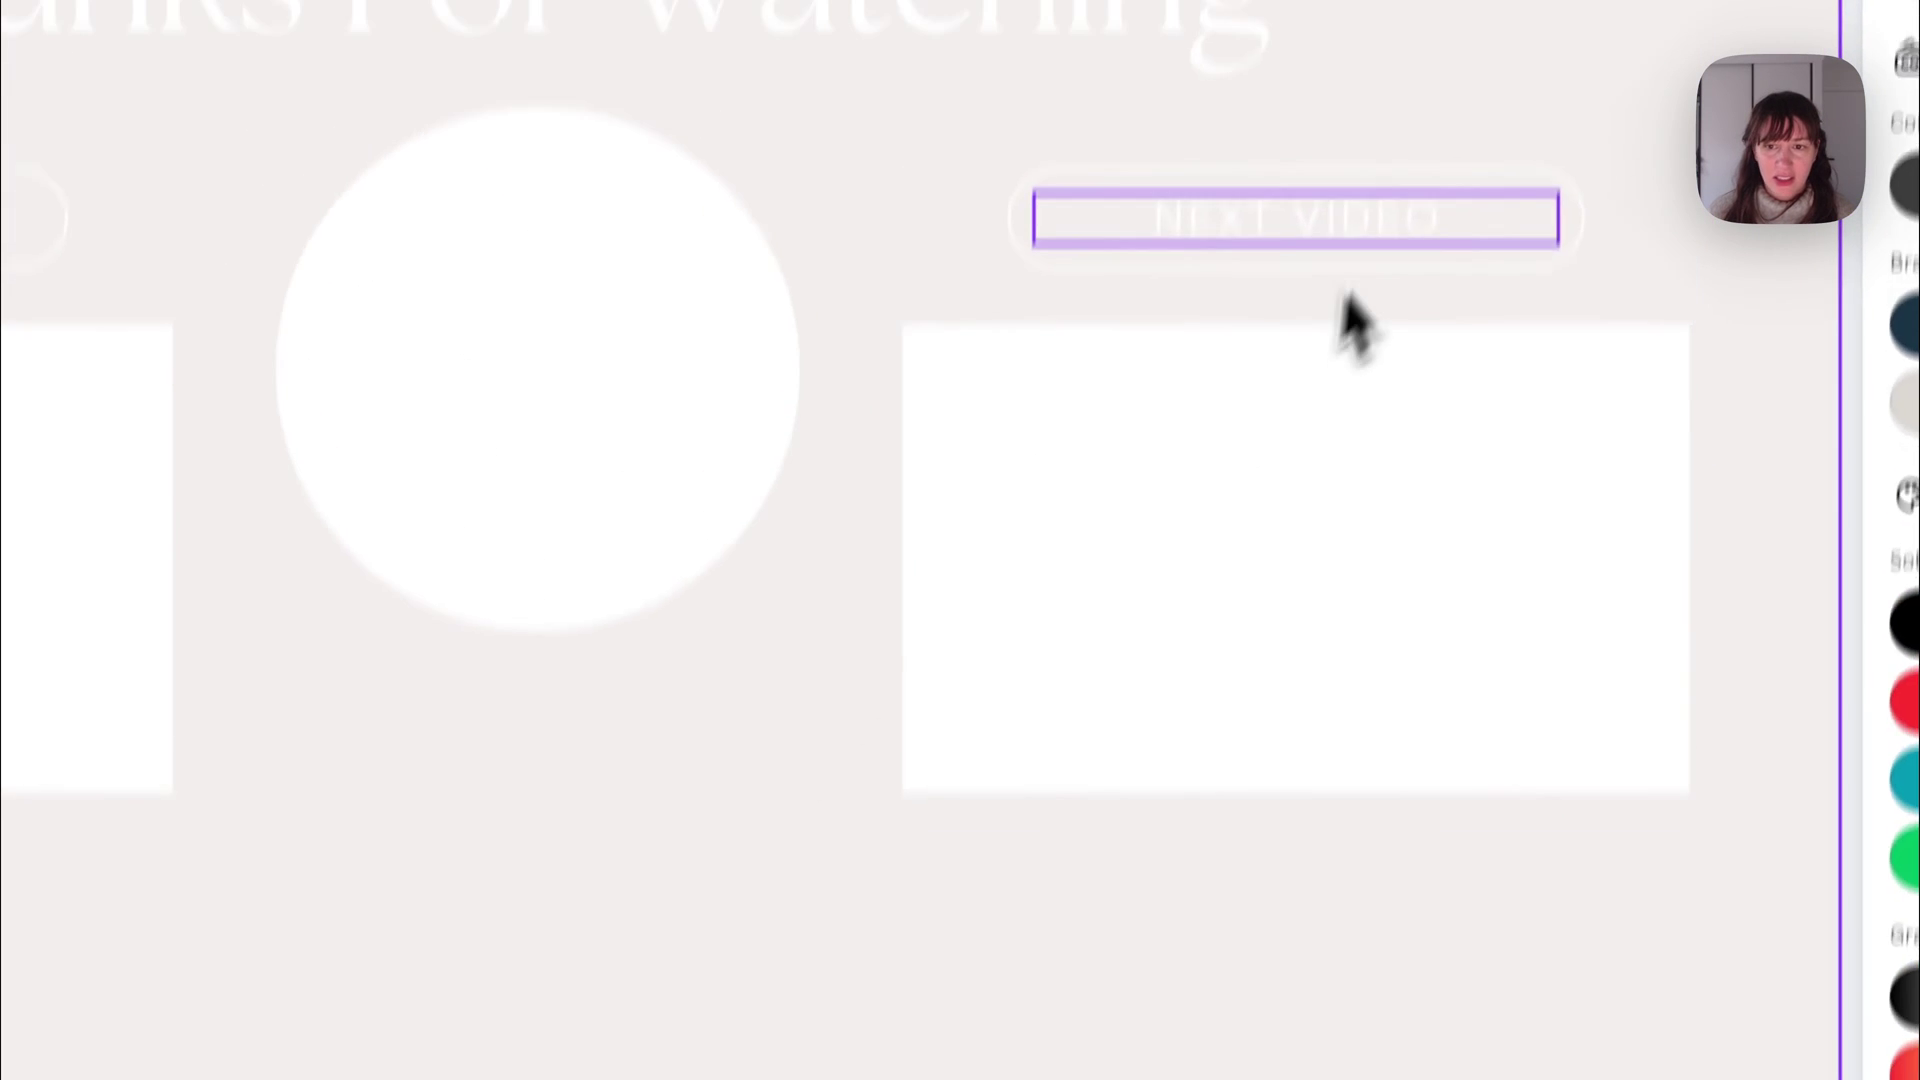
pyautogui.click(1383, 377)
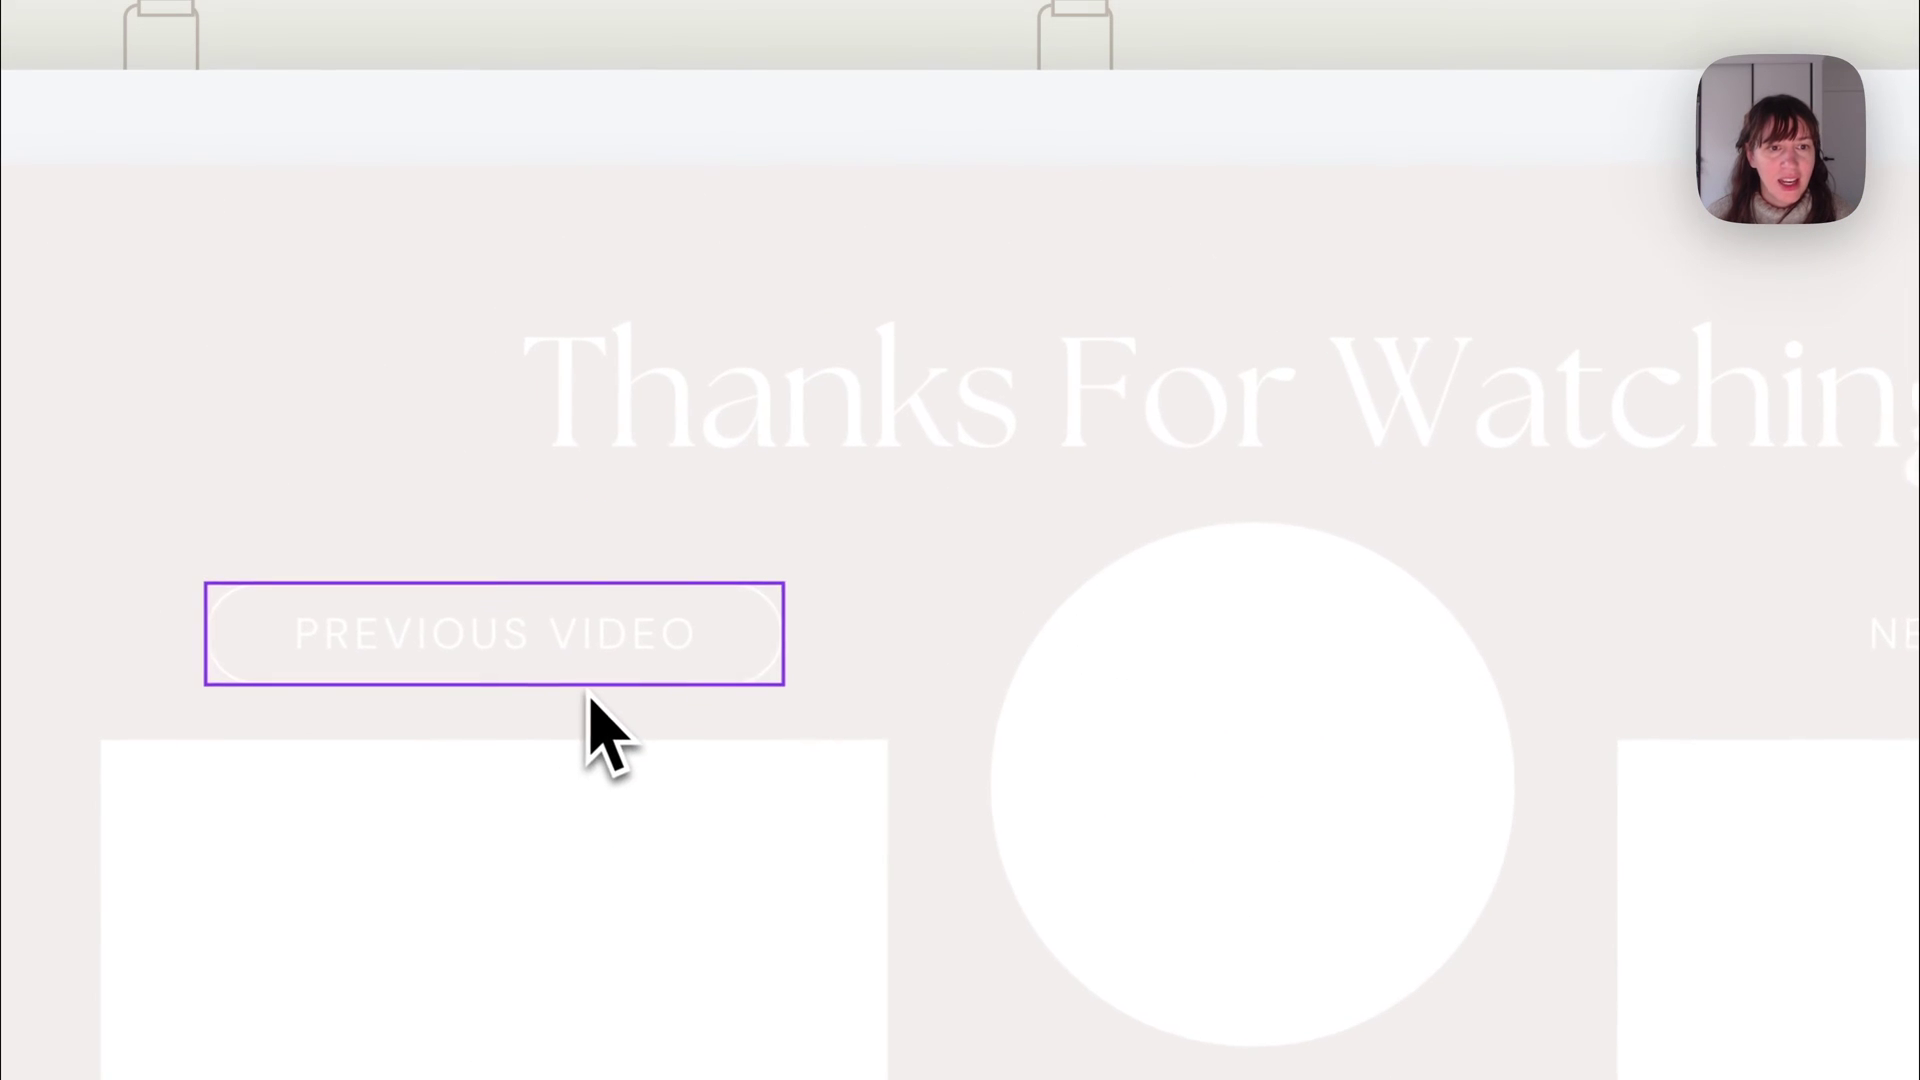
pyautogui.click(140, 404)
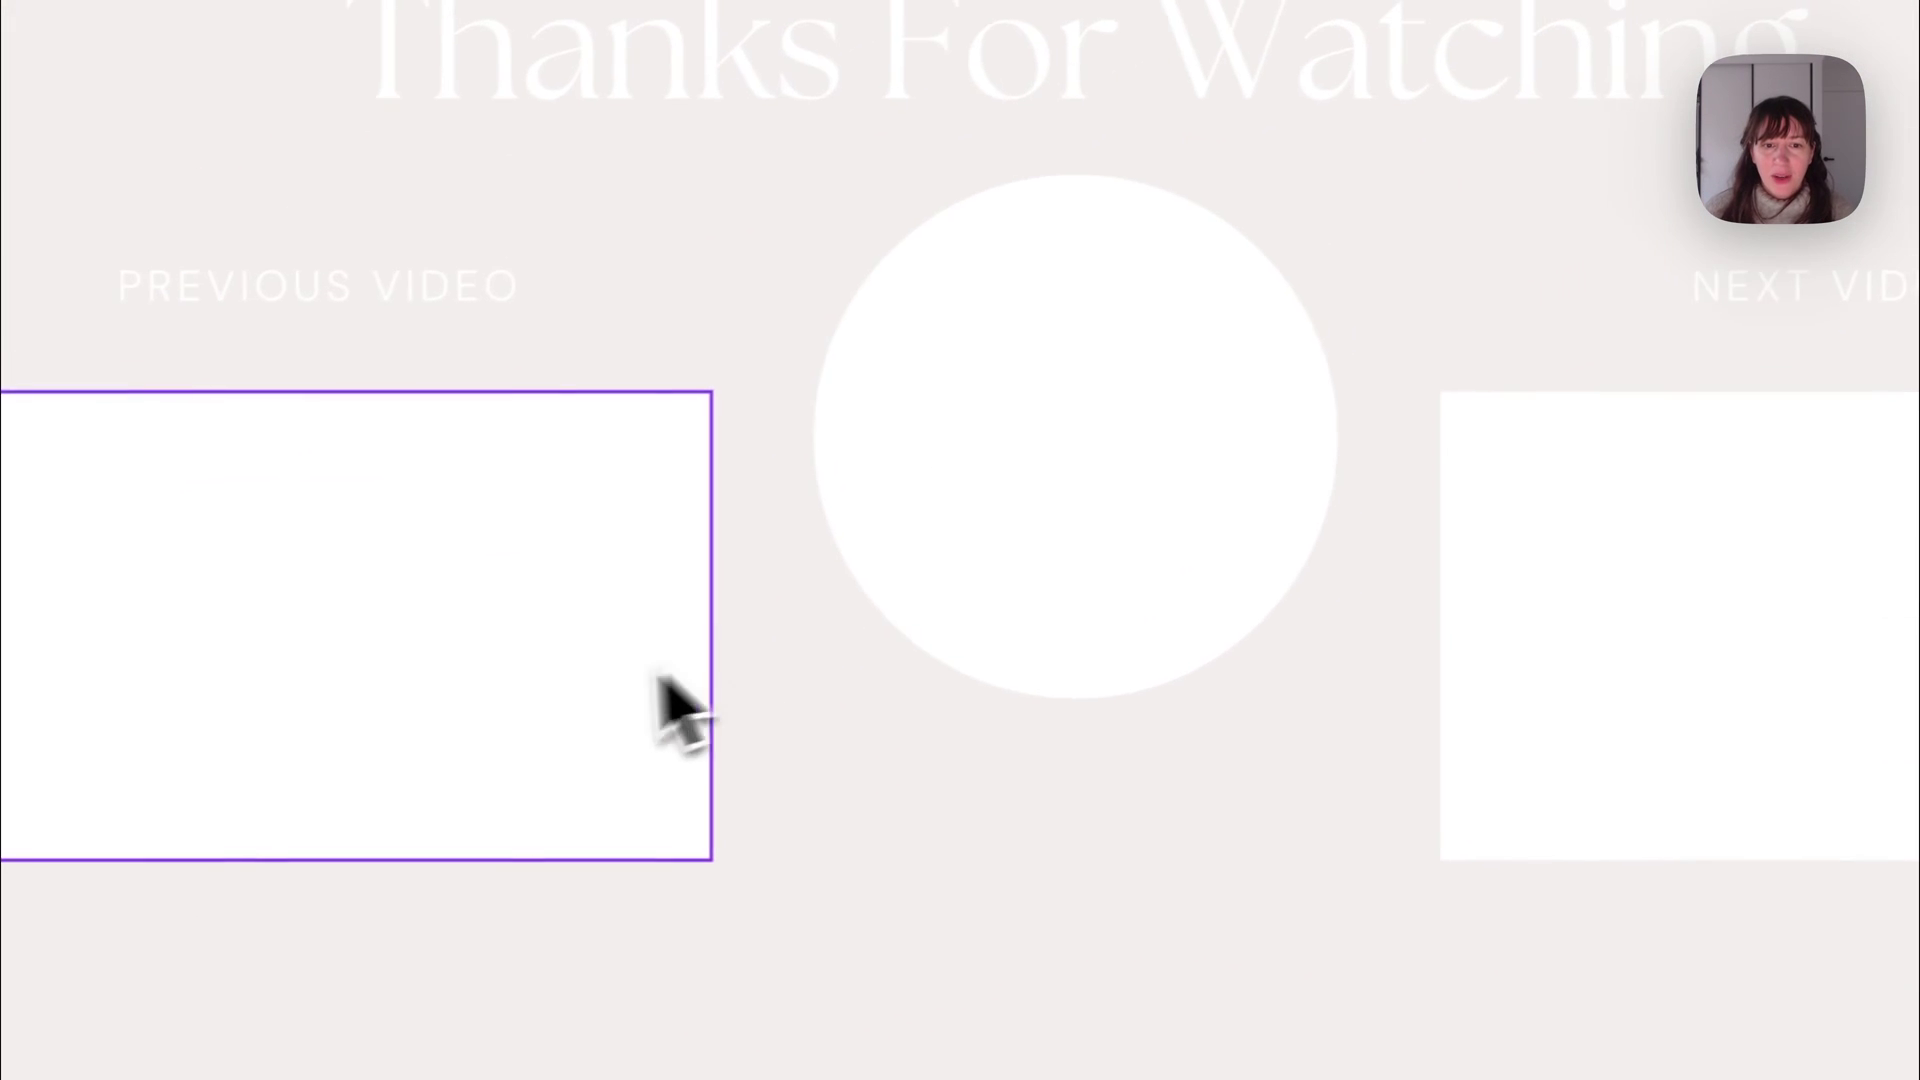
pyautogui.click(1147, 286)
pyautogui.click(1557, 500)
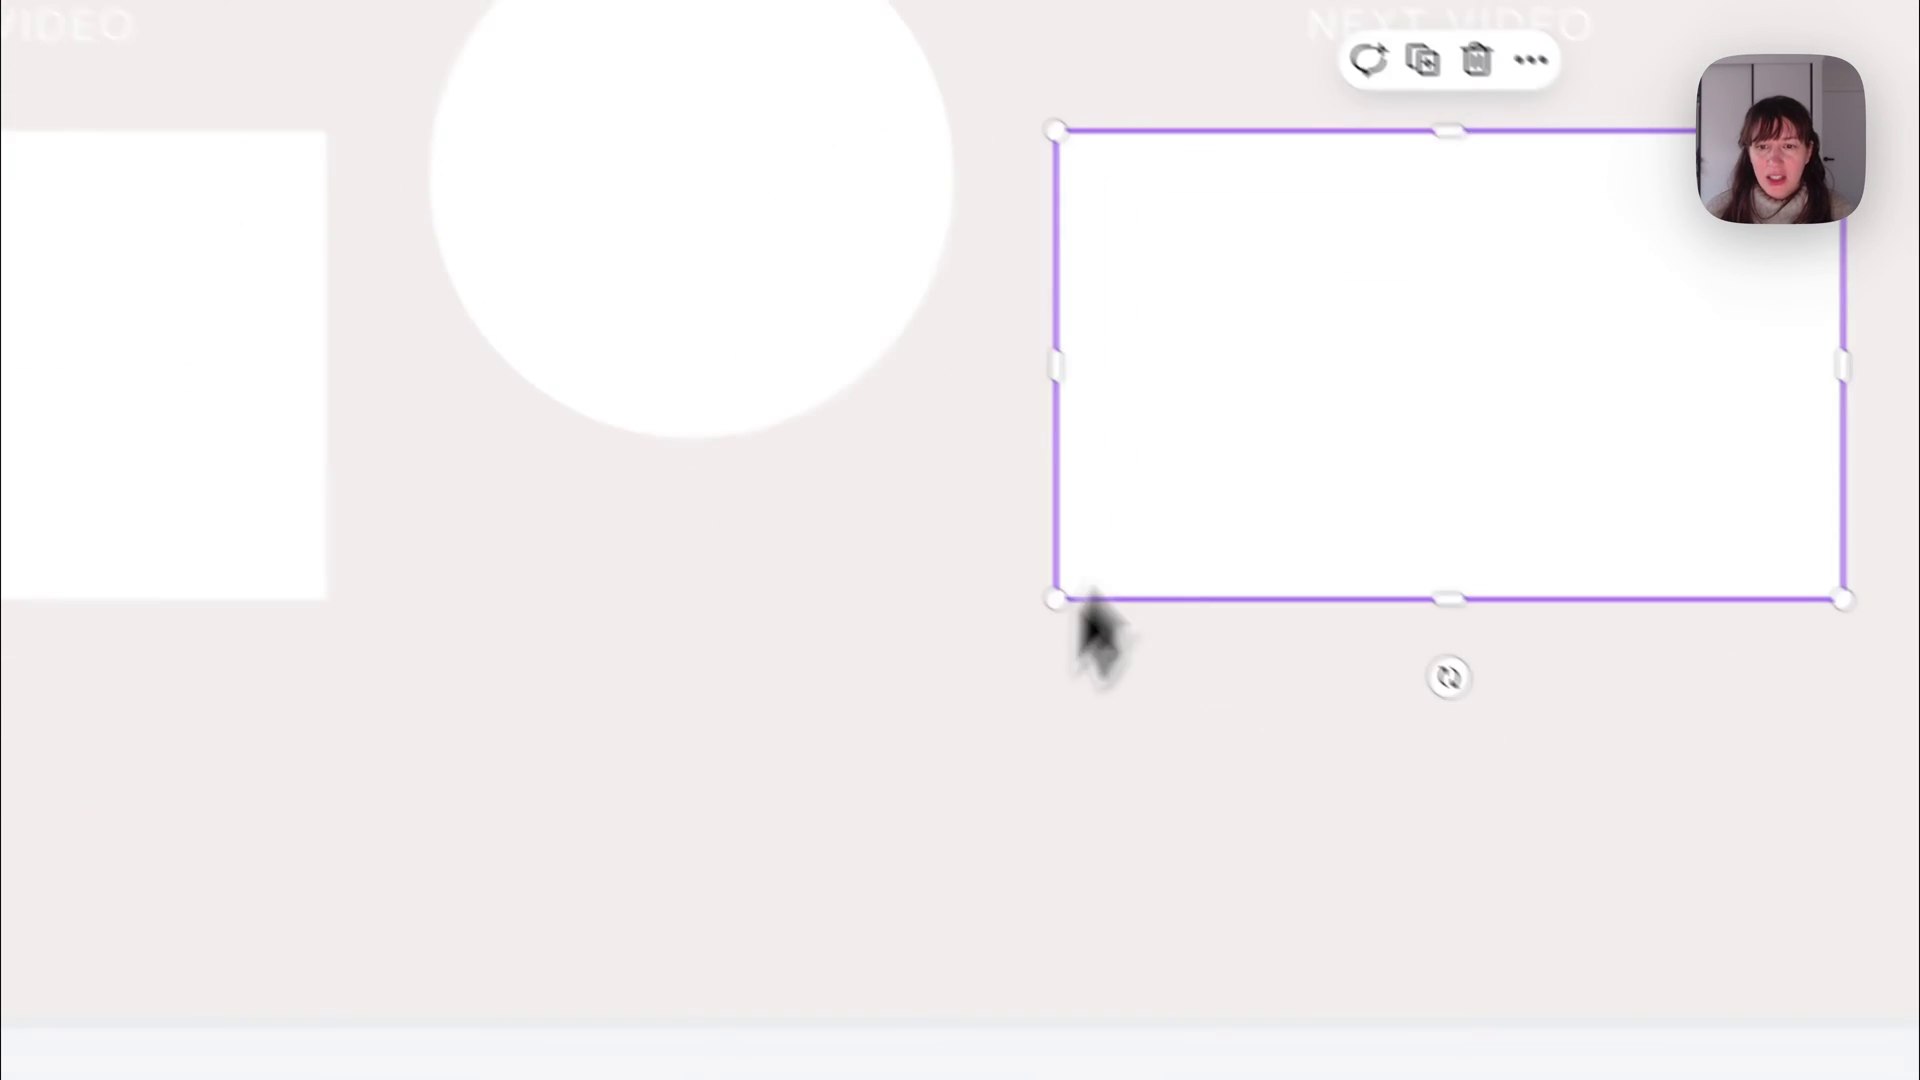
pyautogui.click(944, 830)
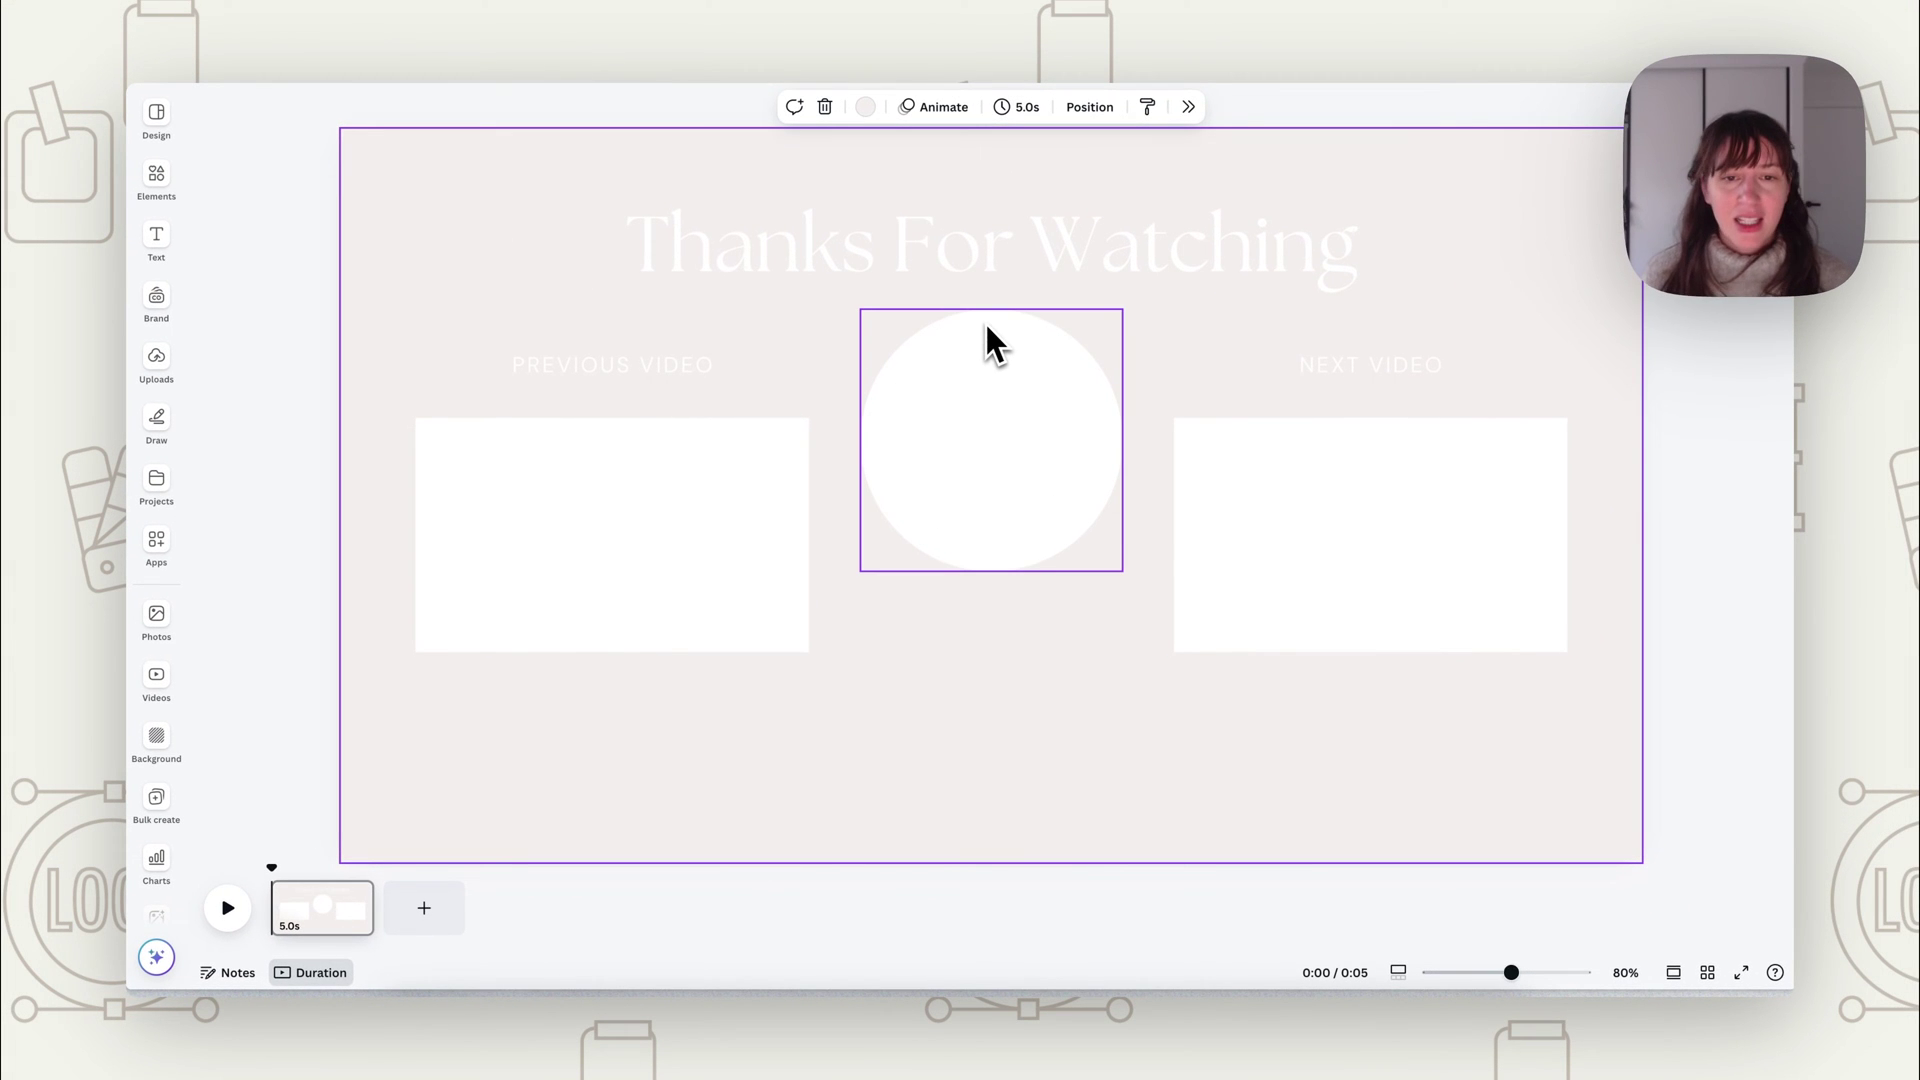
pyautogui.click(1369, 600)
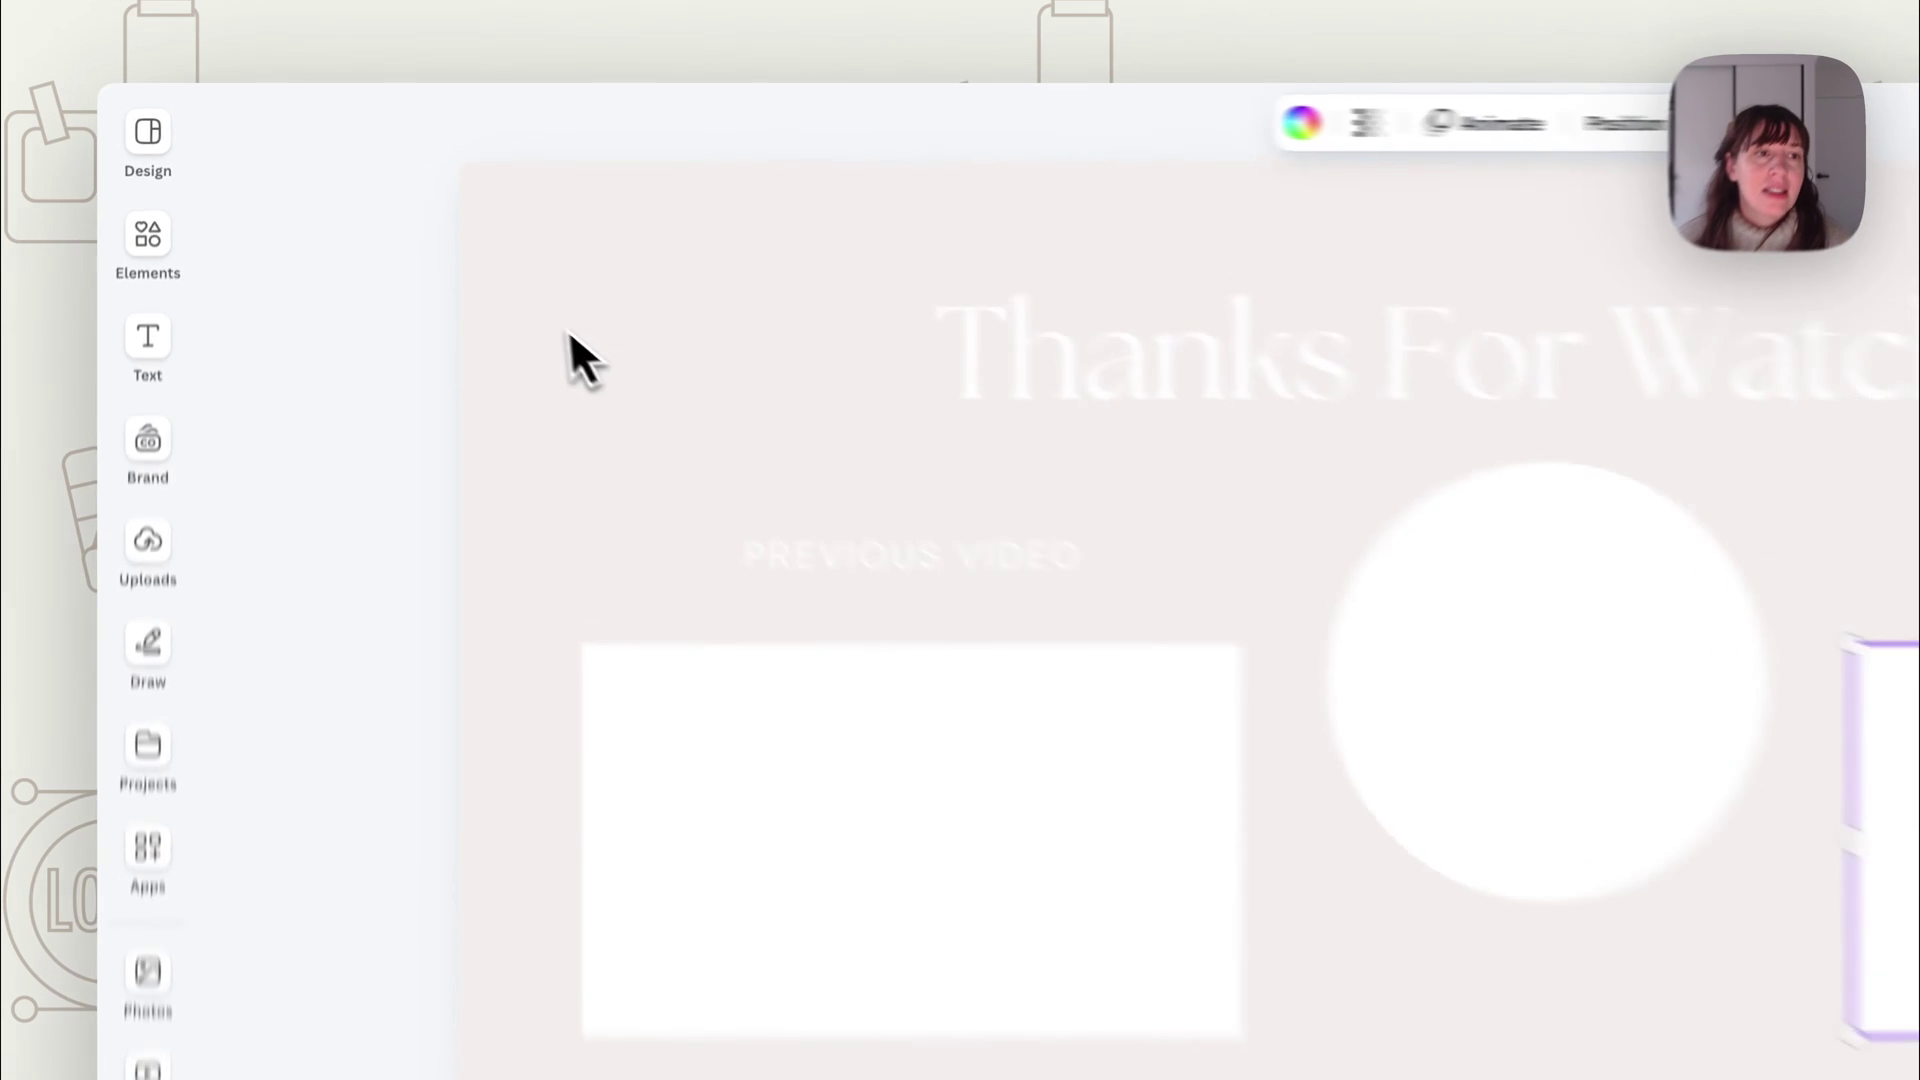
pyautogui.click(402, 252)
pyautogui.click(170, 177)
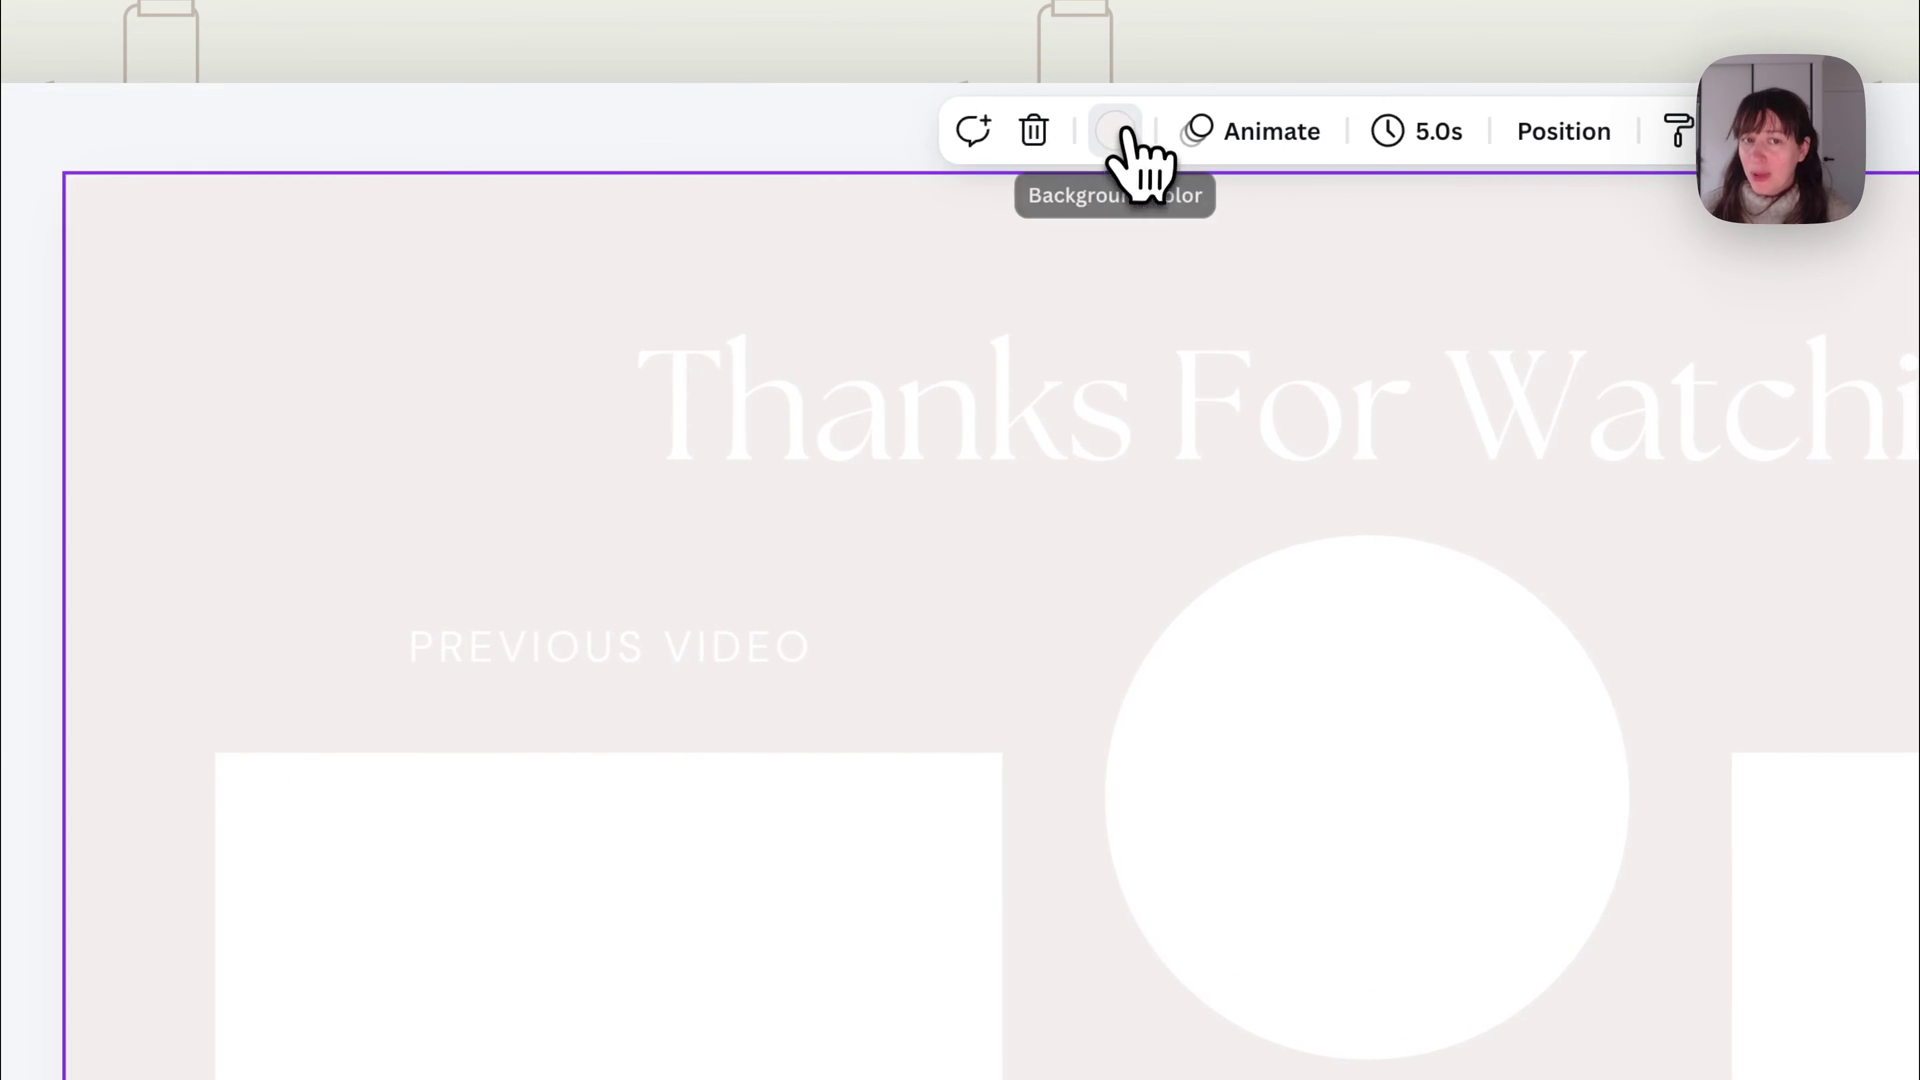
# Search the elements library for "texture".
pyautogui.click(26, 270)
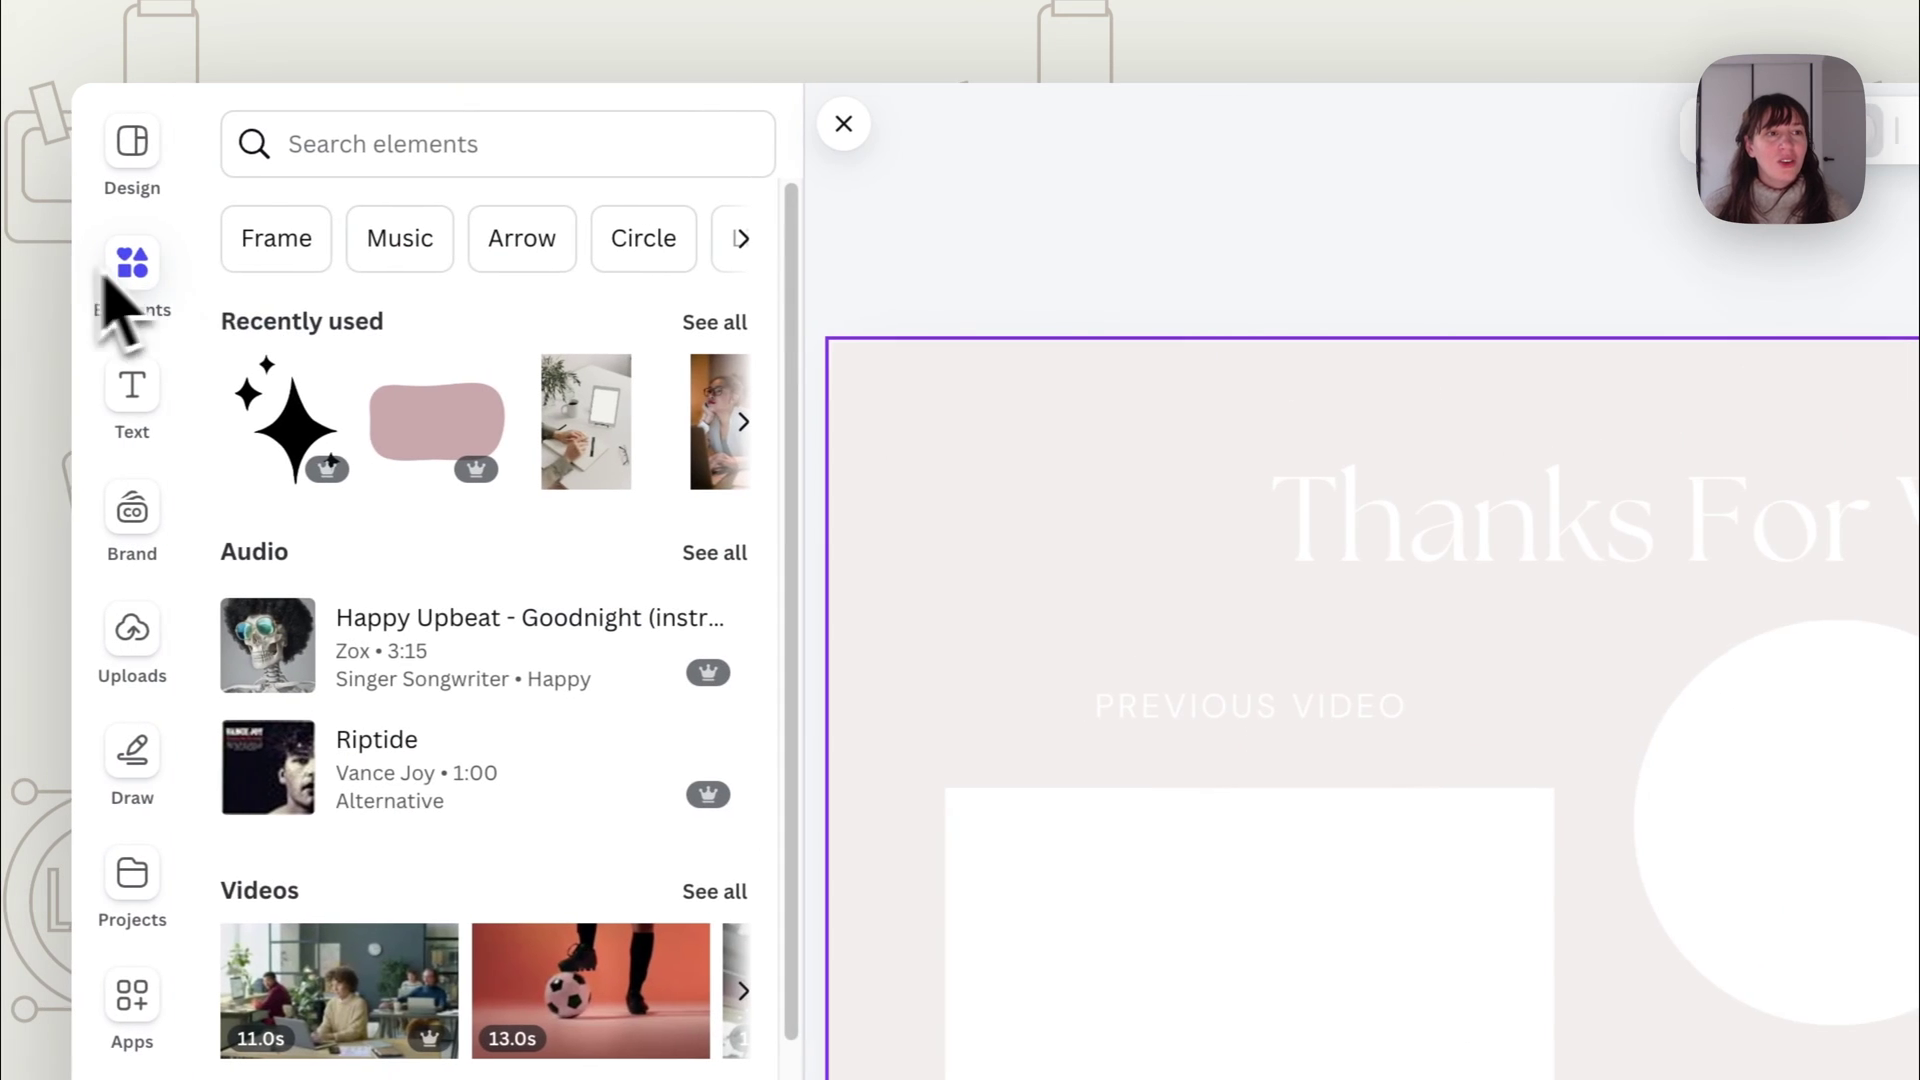
pyautogui.click(485, 130)
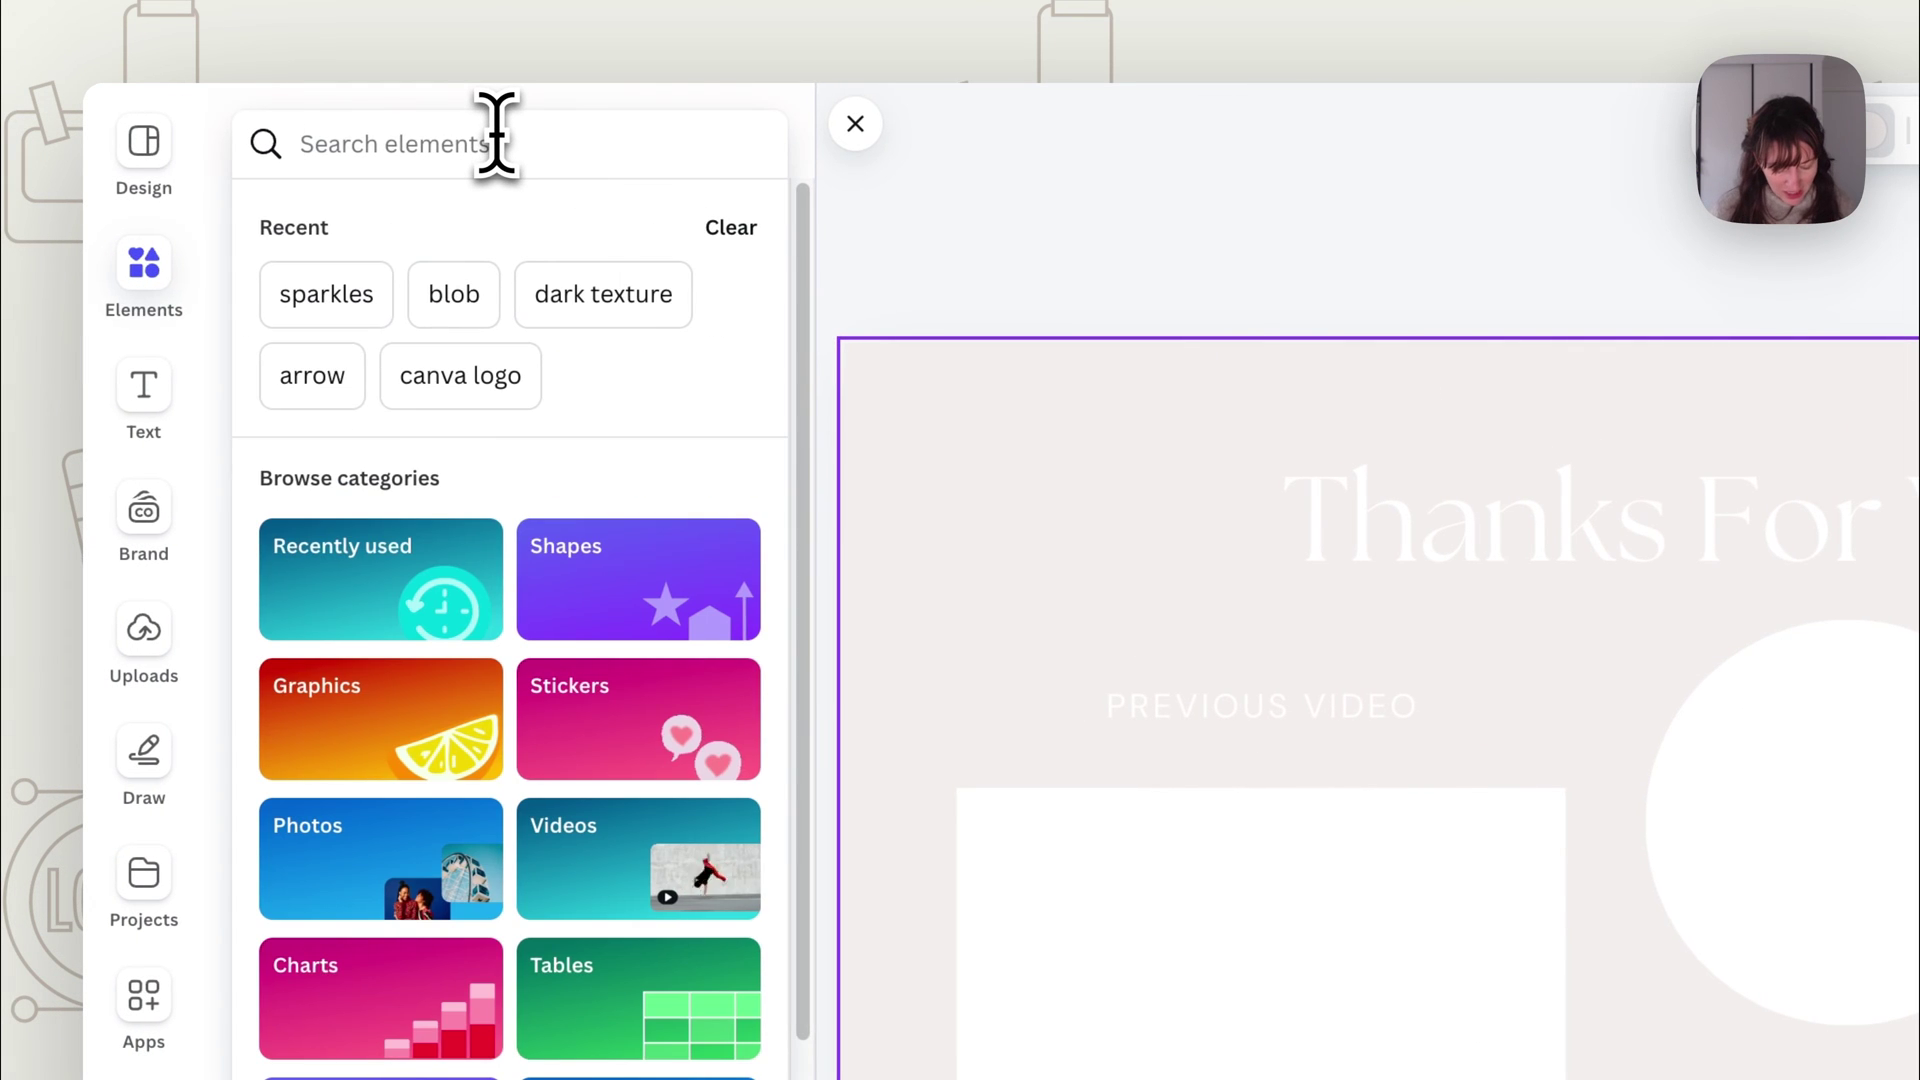
pyautogui.write('texture')
pyautogui.press('Return')
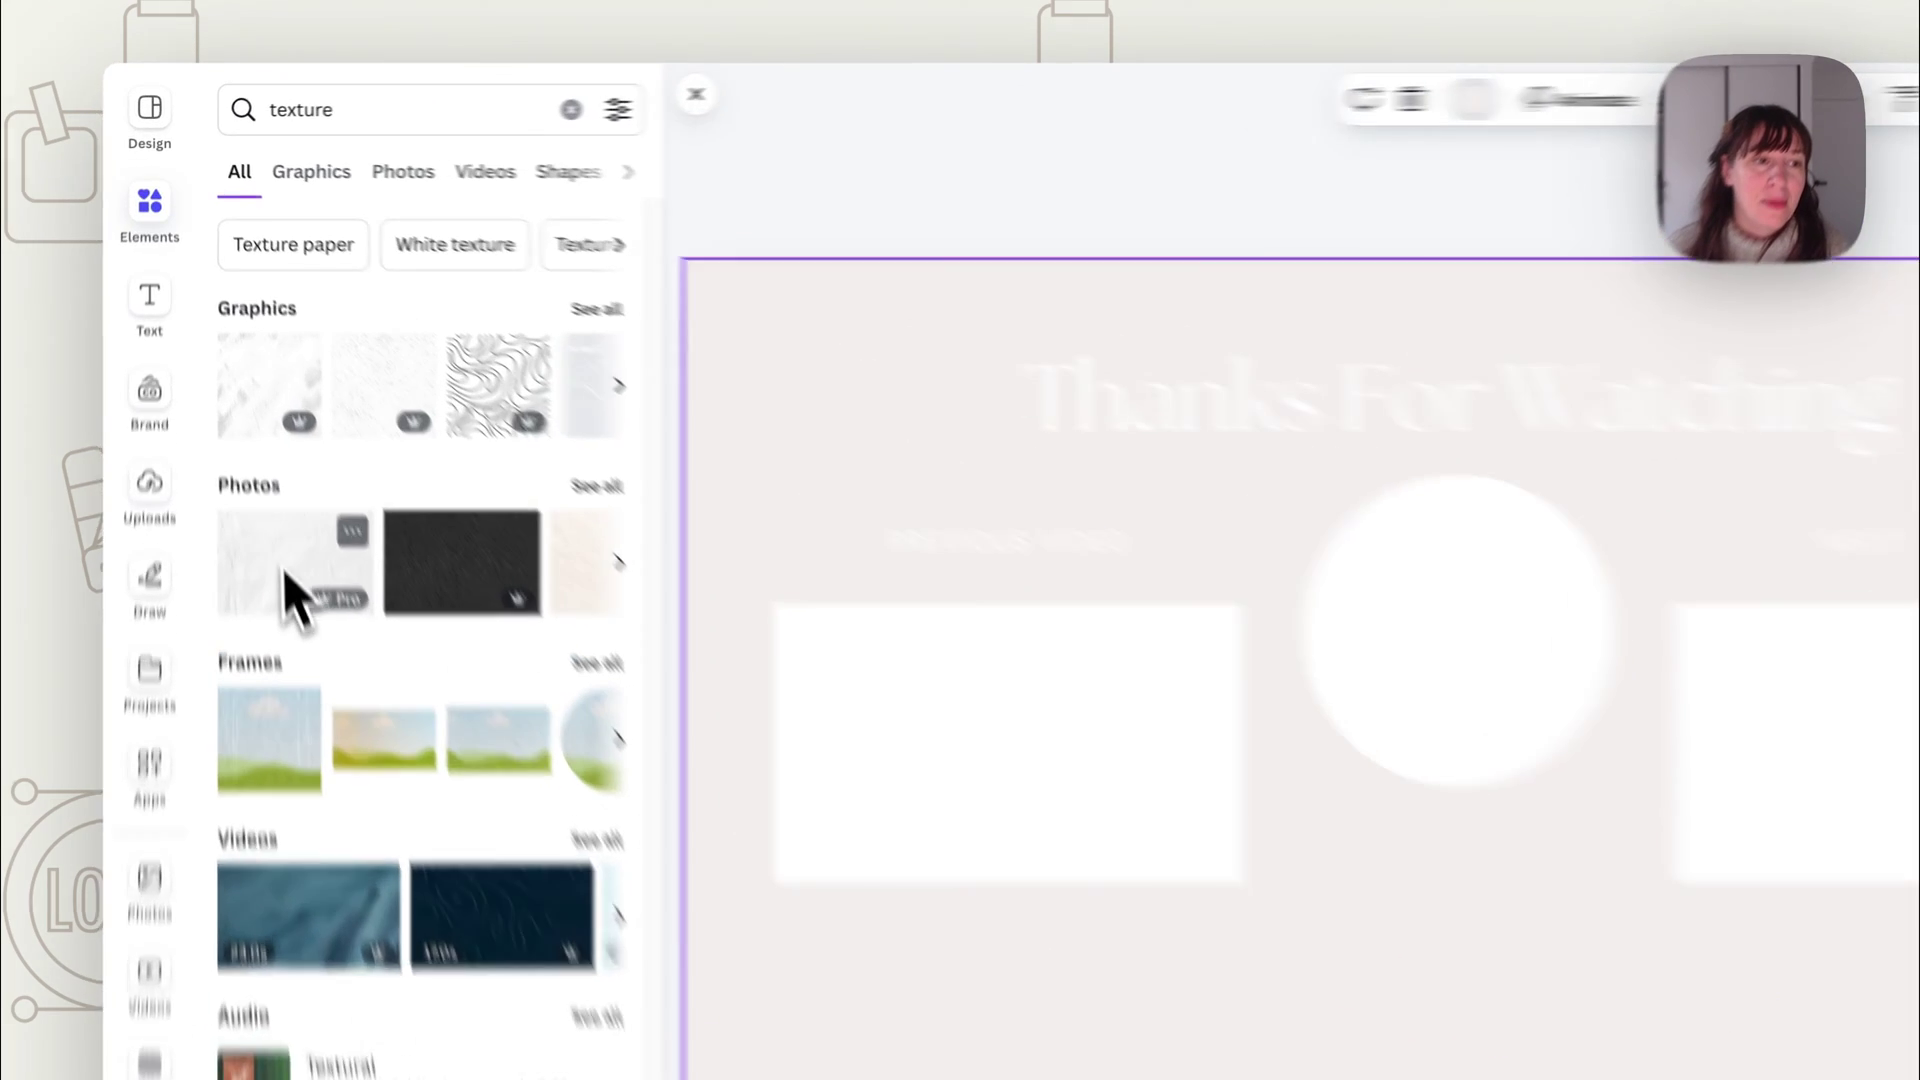
# Try the crumpled white paper photo as a full-page layer behind the text and placeholders, and undo it.
pyautogui.moveTo(249, 424); pyautogui.dragTo(622, 310)
pyautogui.rightClick(1130, 497)
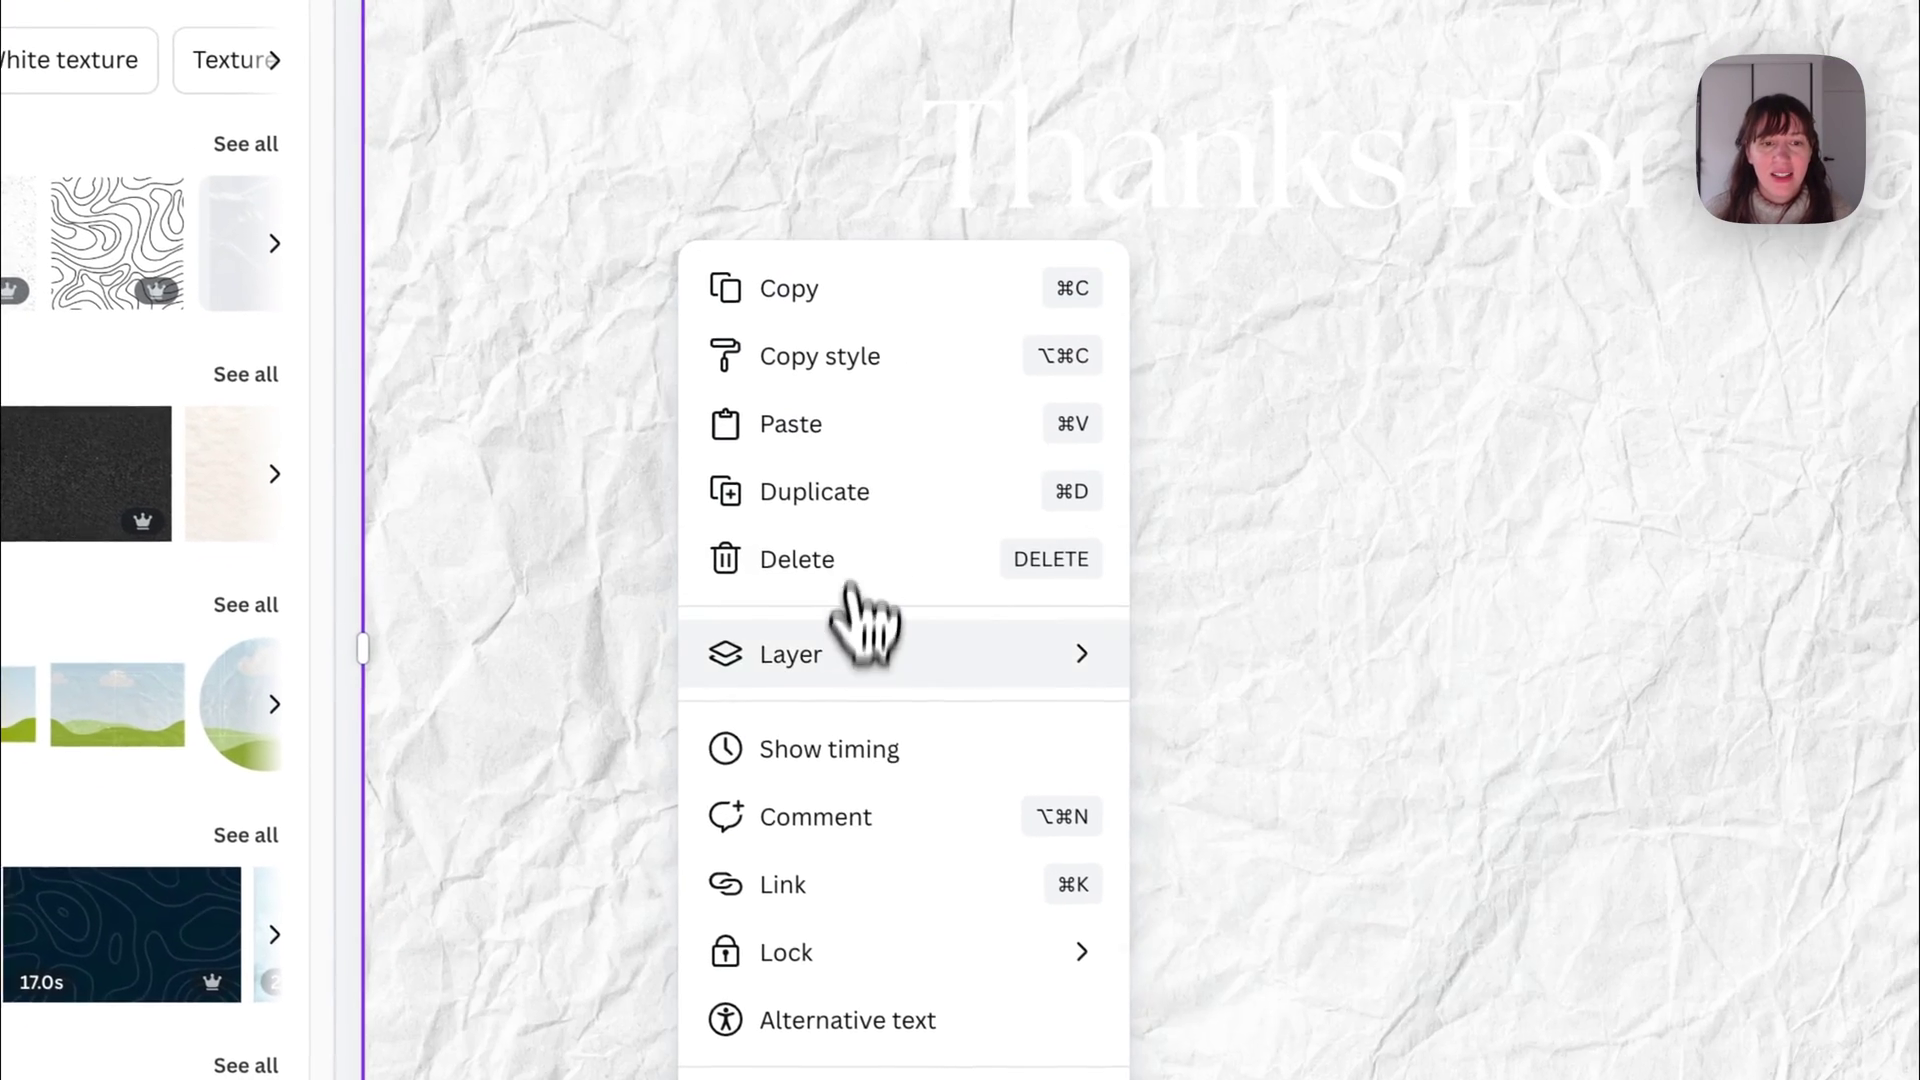
pyautogui.moveTo(1222, 862)
pyautogui.click(1618, 1064)
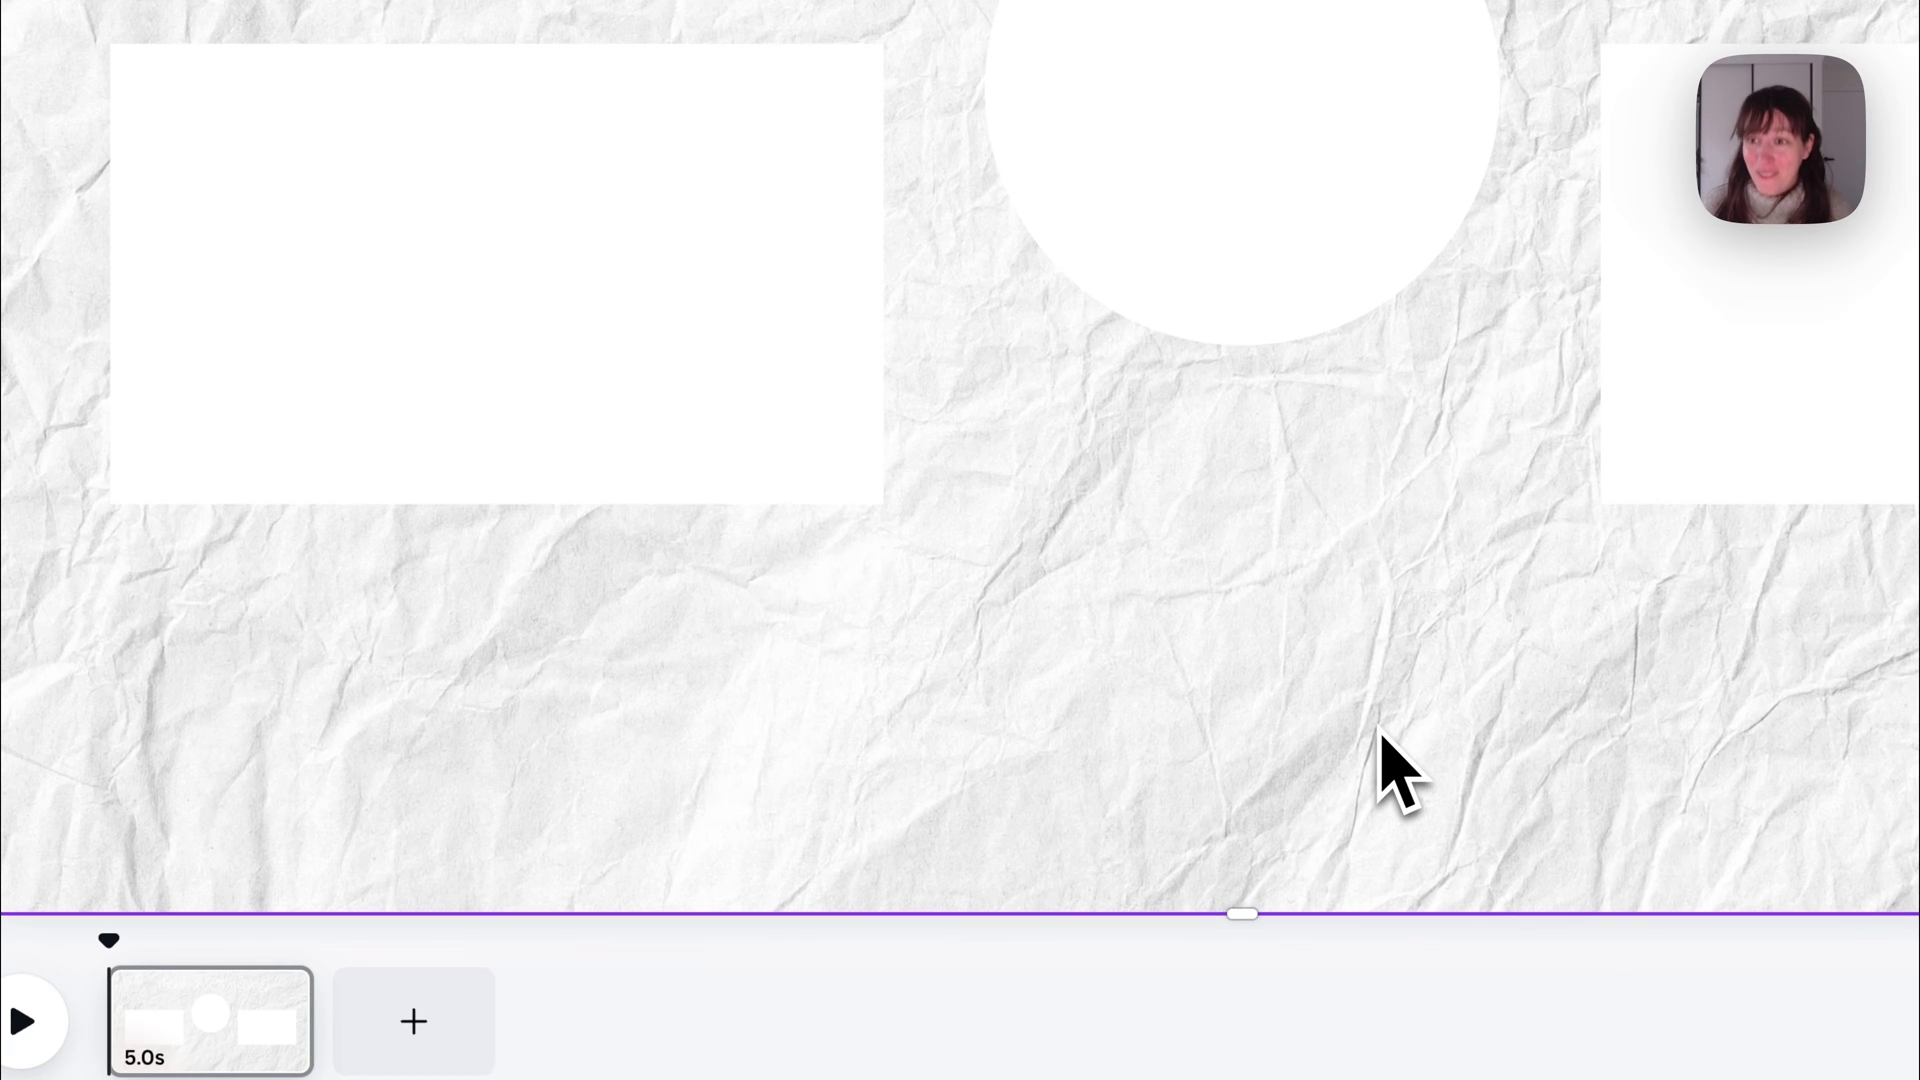
pyautogui.hotkey('ctrl', 'z')
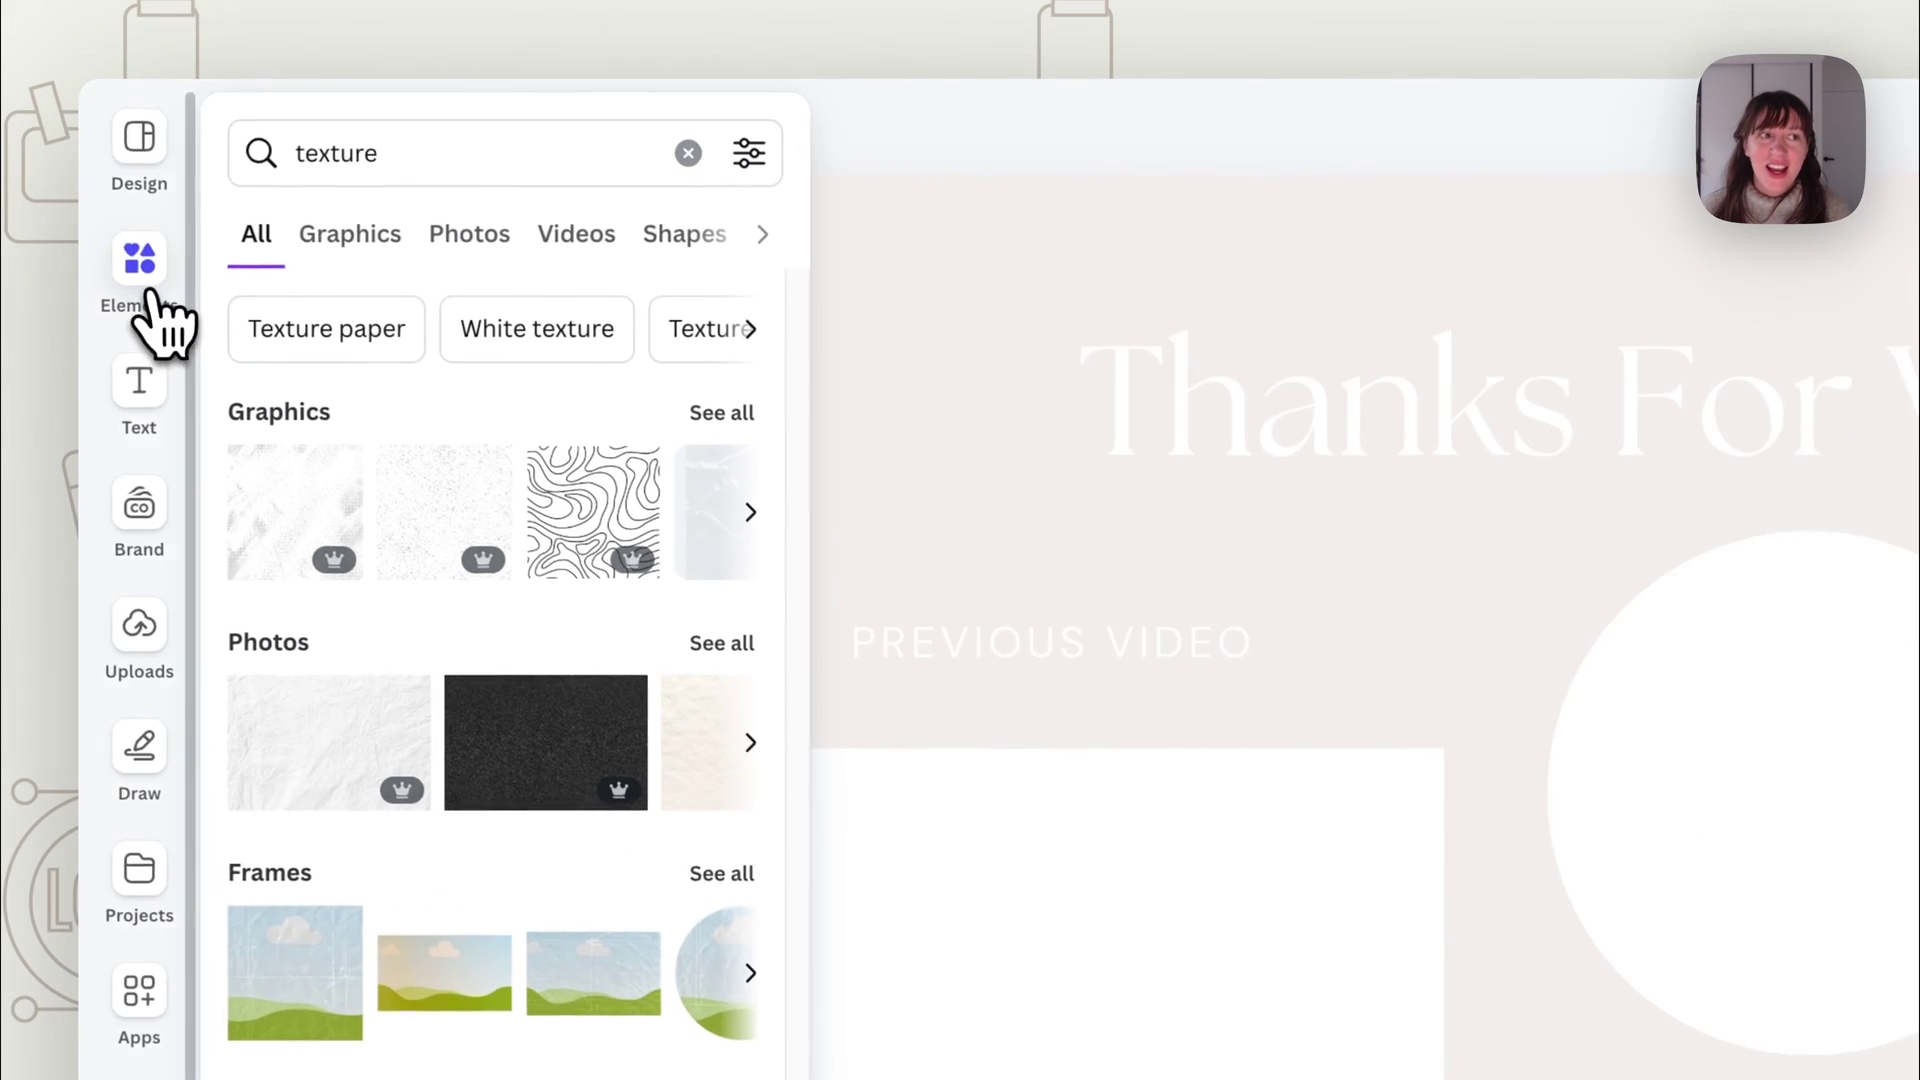
# Narrow the "texture" element results to videos only.
pyautogui.click(313, 157)
pyautogui.press('Return')
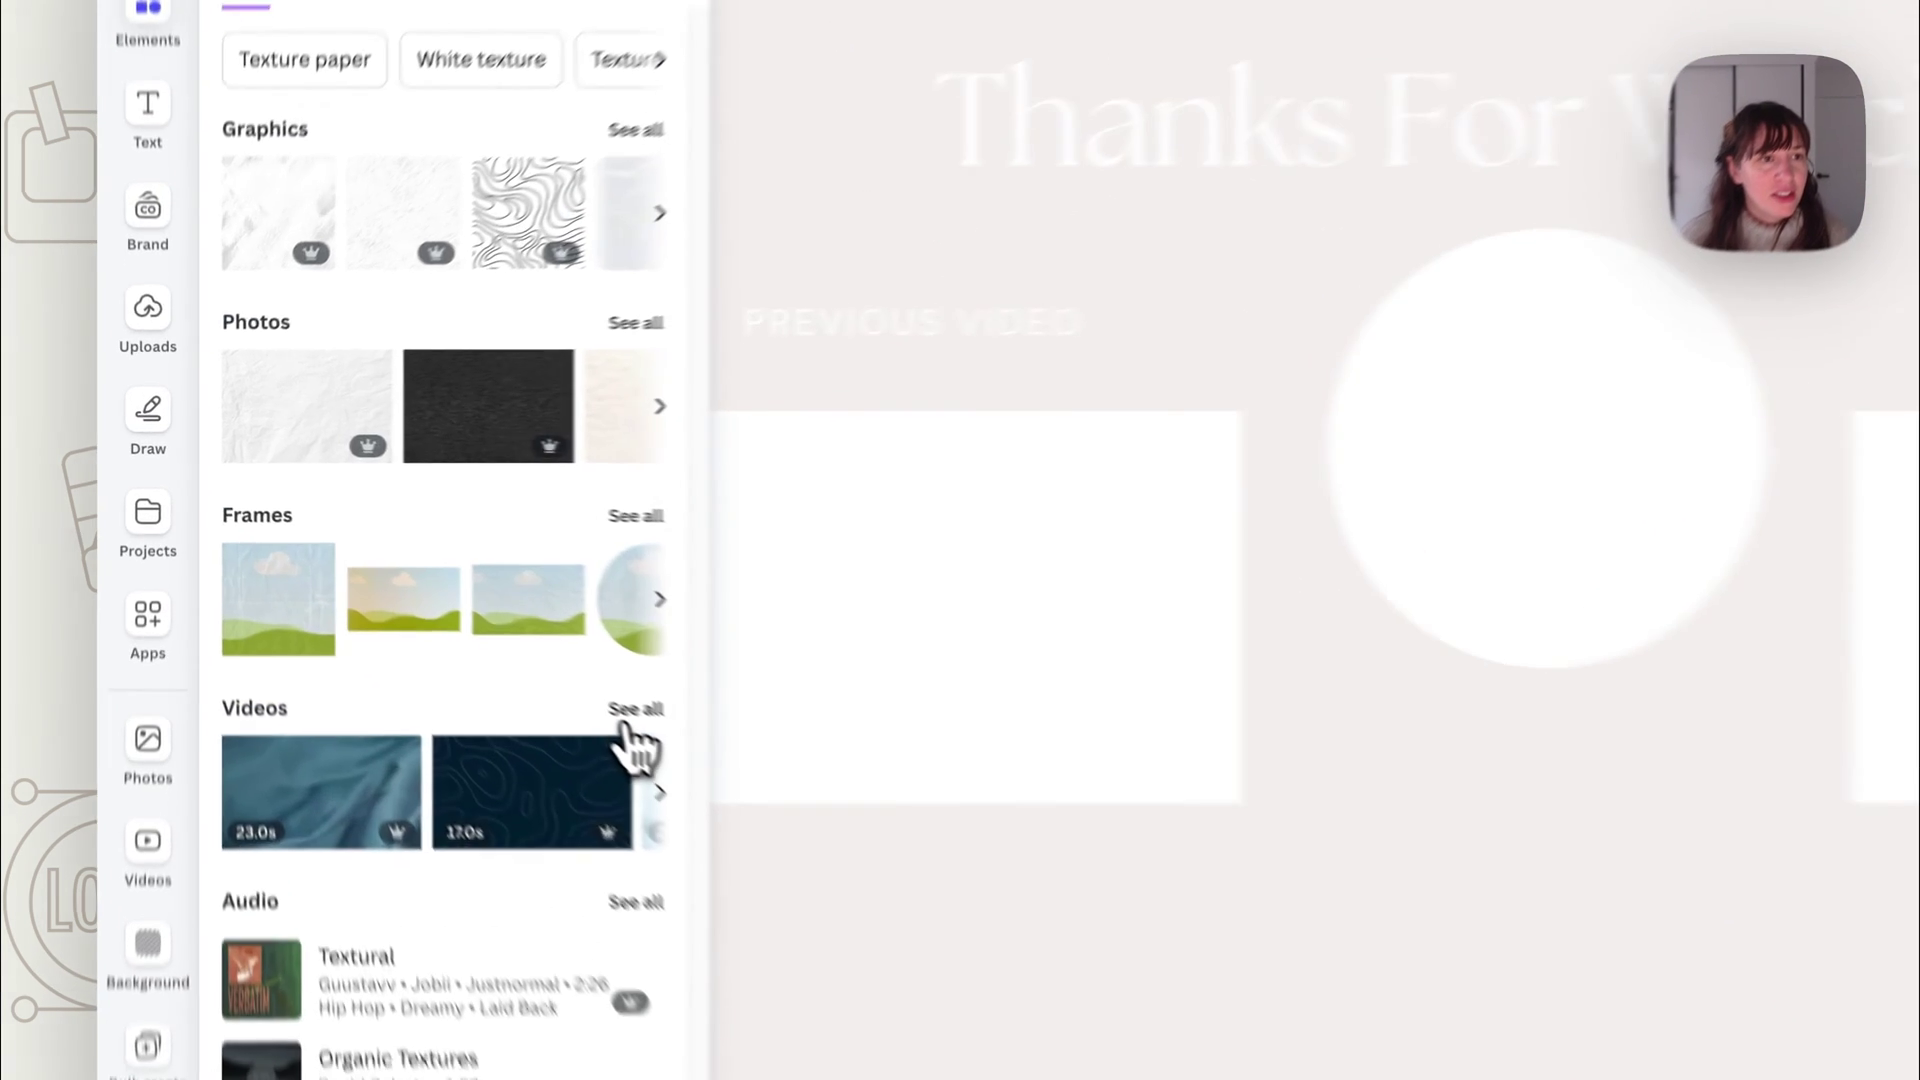
pyautogui.click(447, 595)
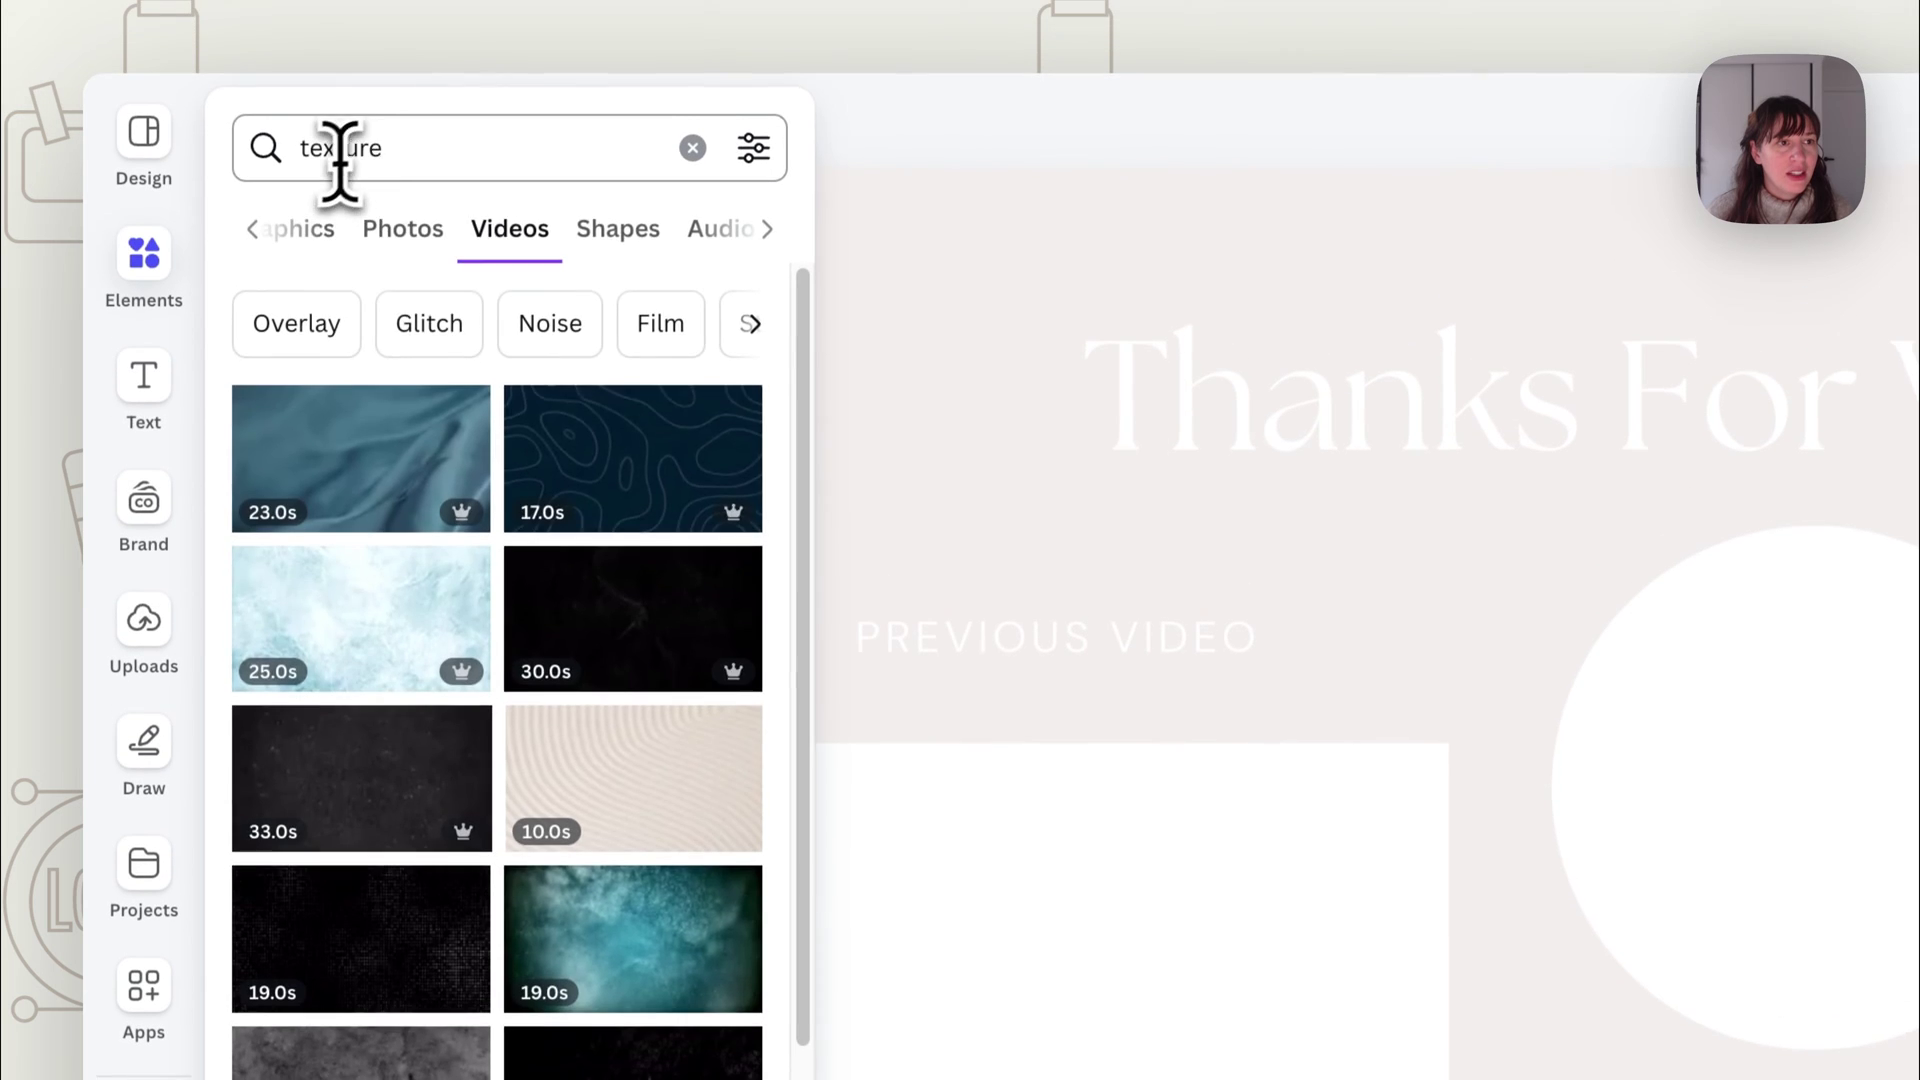
pyautogui.click(424, 148)
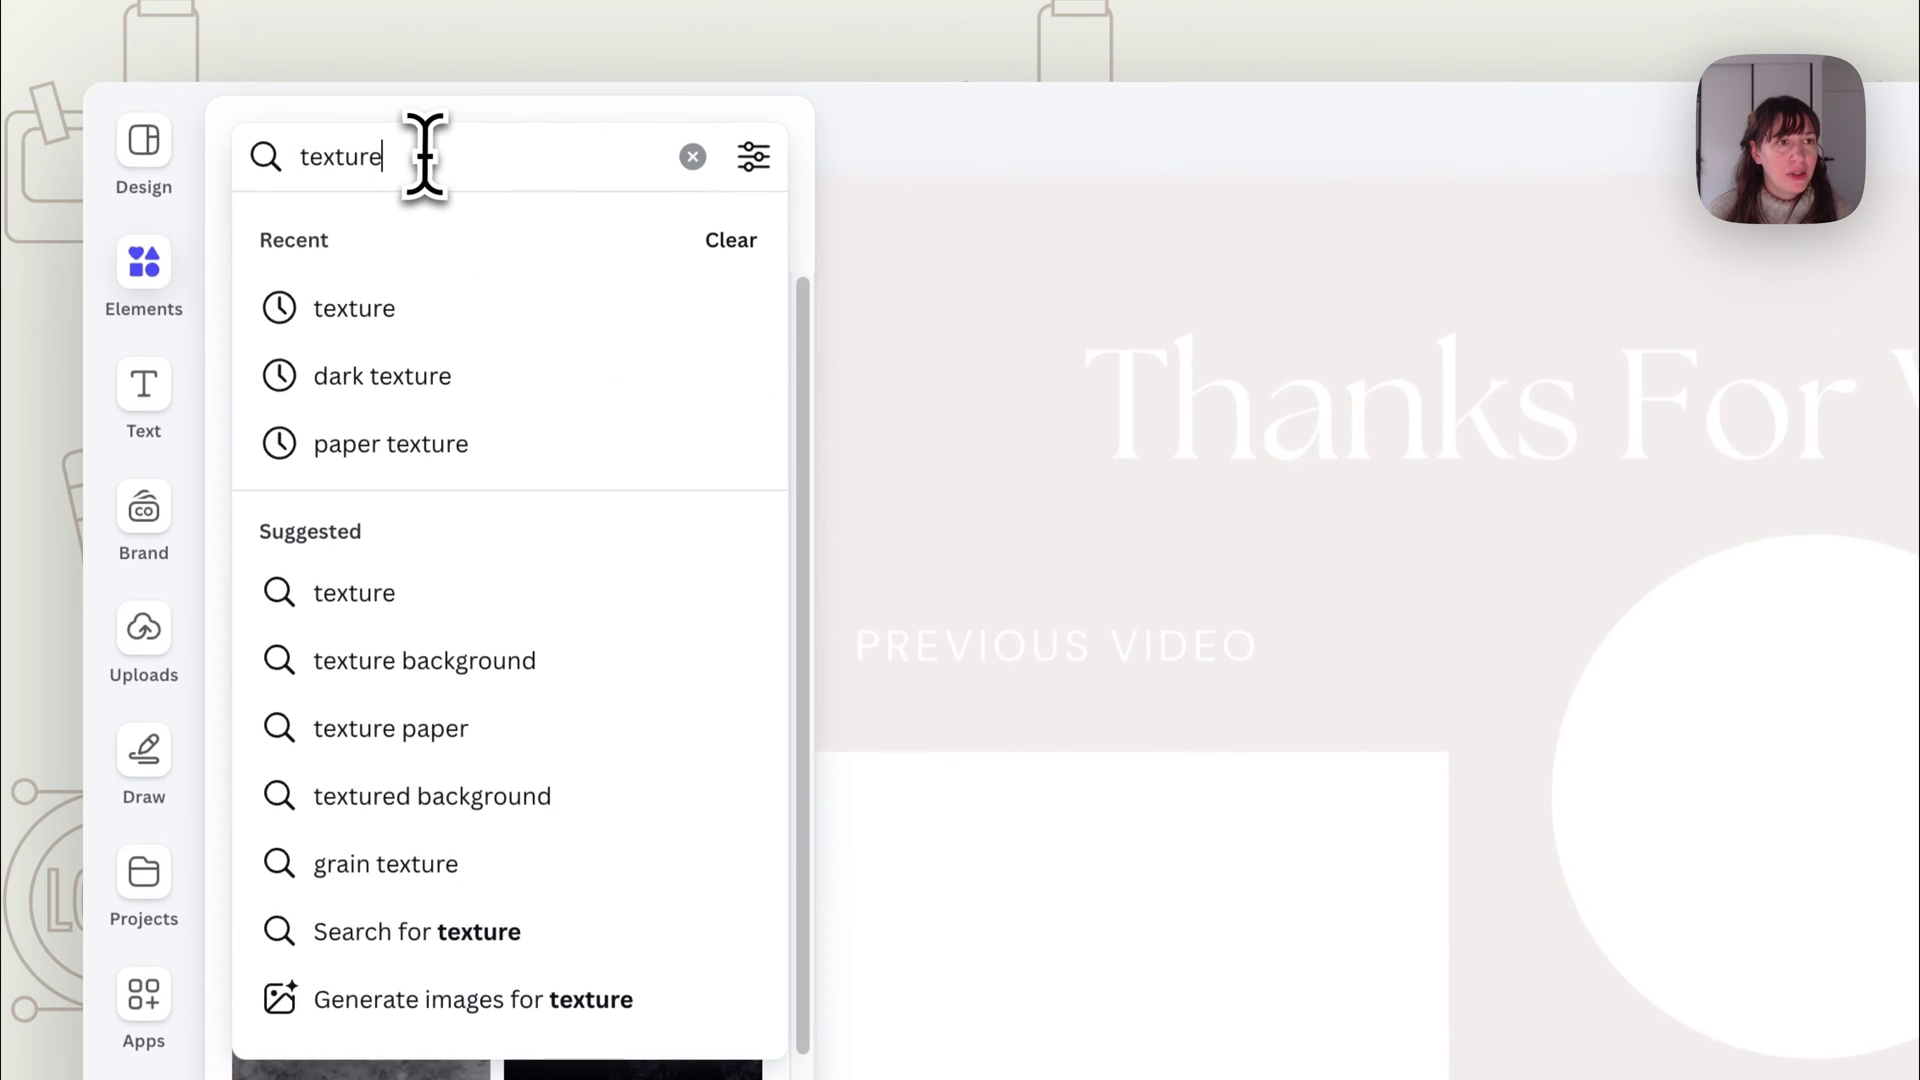
pyautogui.click(486, 113)
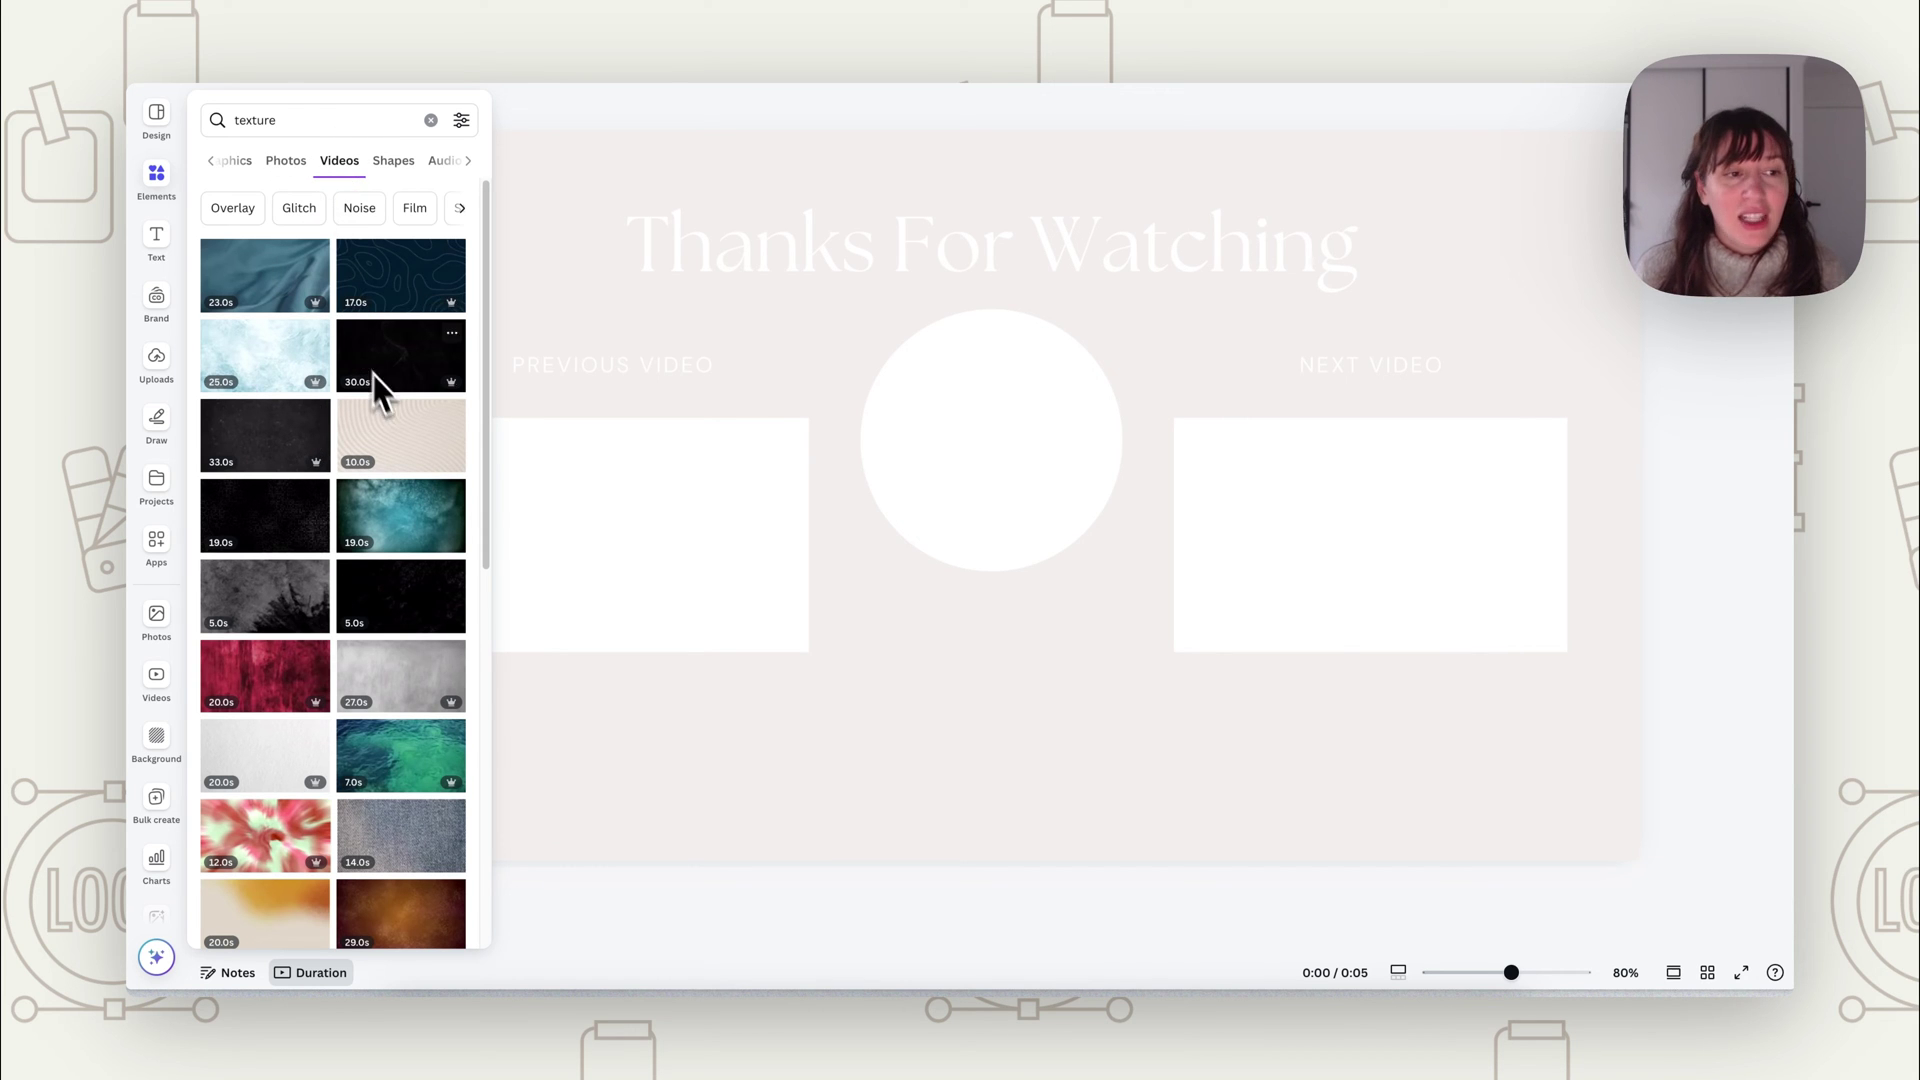
# Find the pale blue foam bubbles video among the texture videos, add it and enlarge it over the whole page.
pyautogui.scroll(-5, 384, 580)
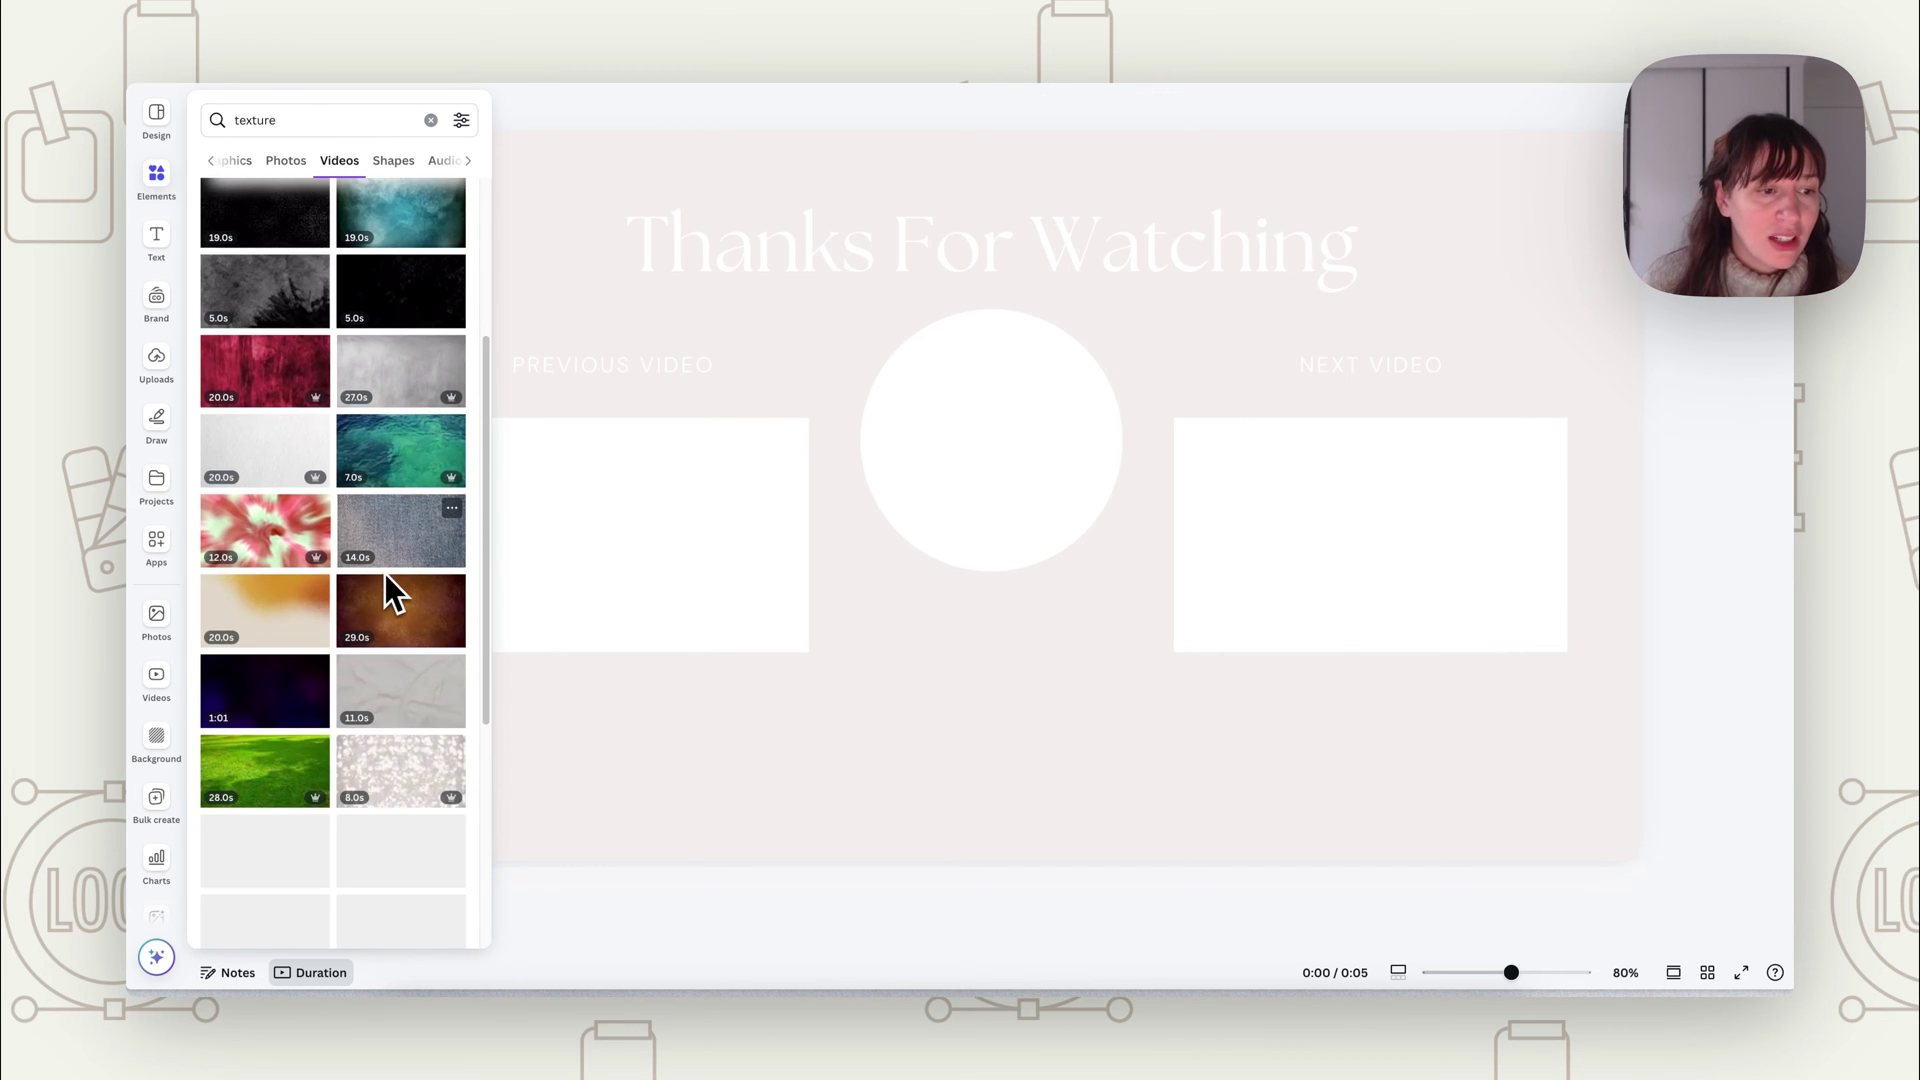
pyautogui.scroll(-5, 390, 585)
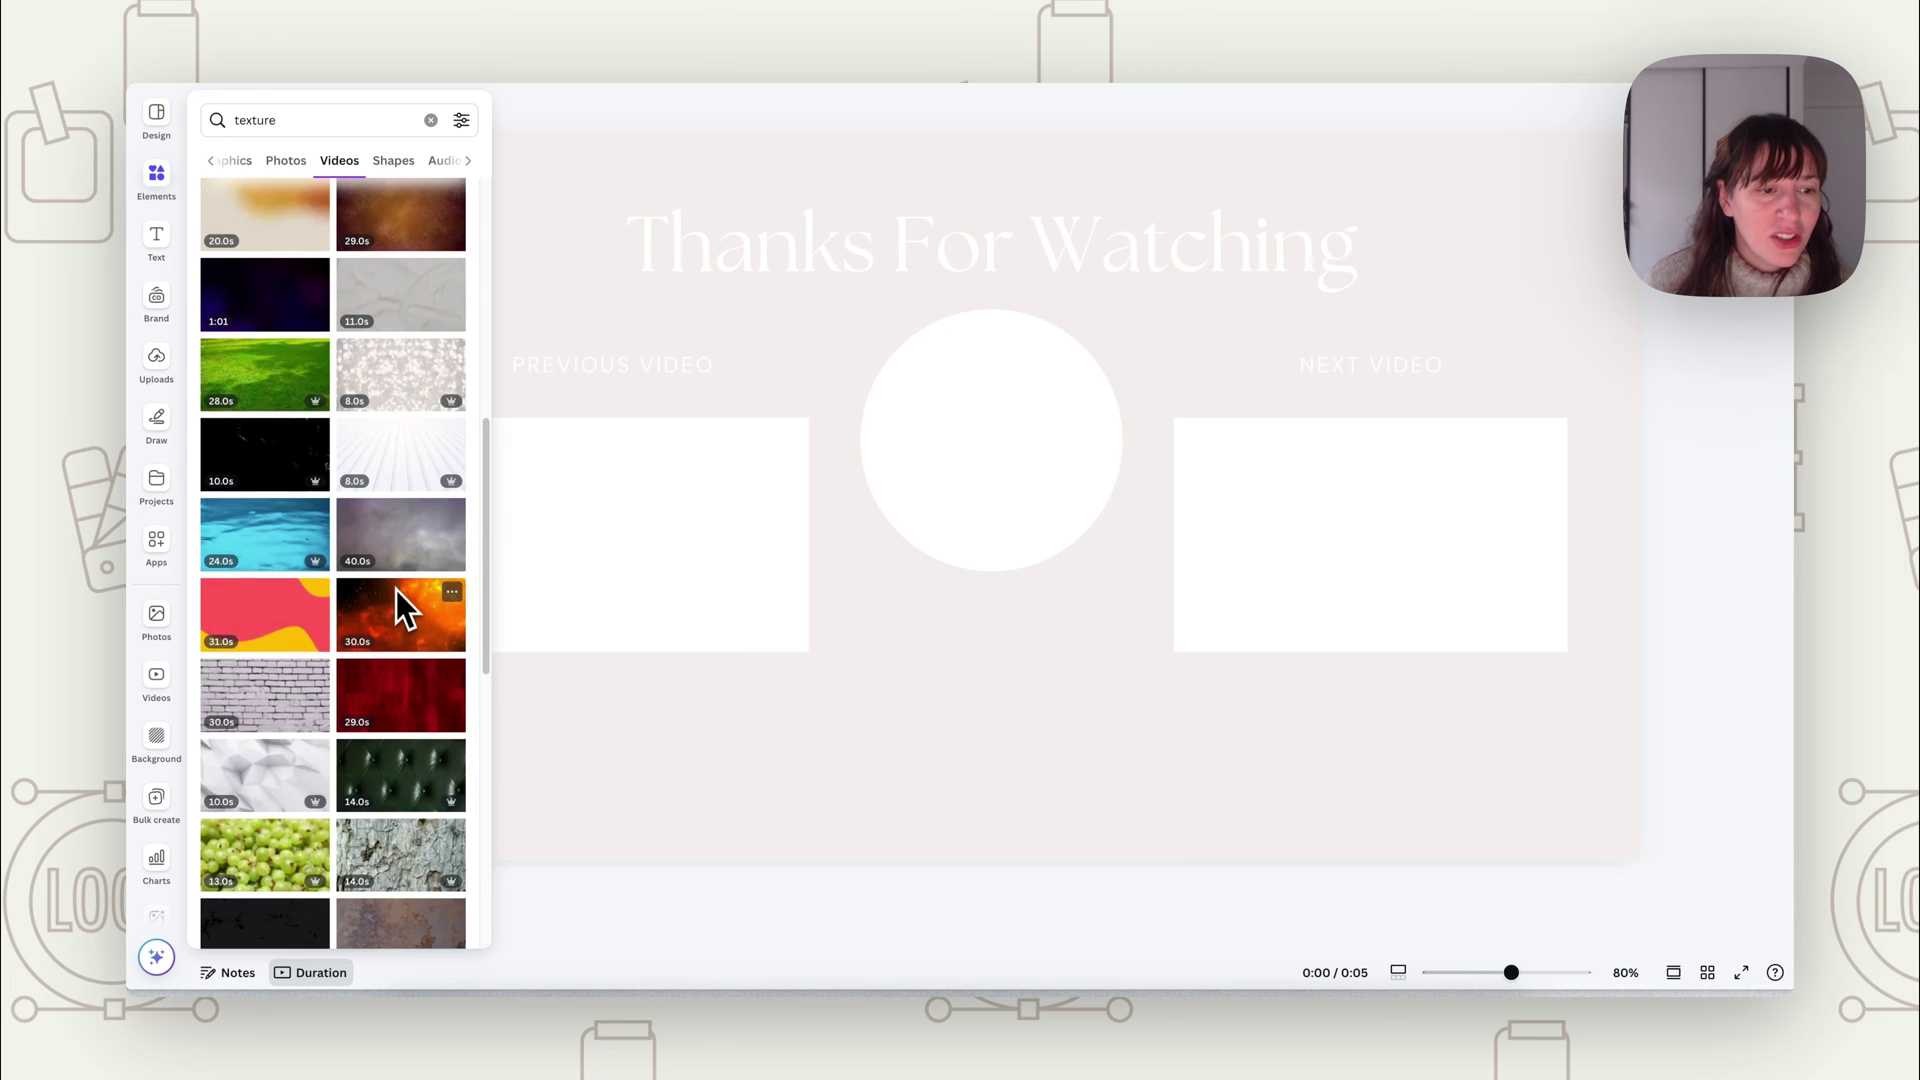
pyautogui.scroll(-4, 397, 593)
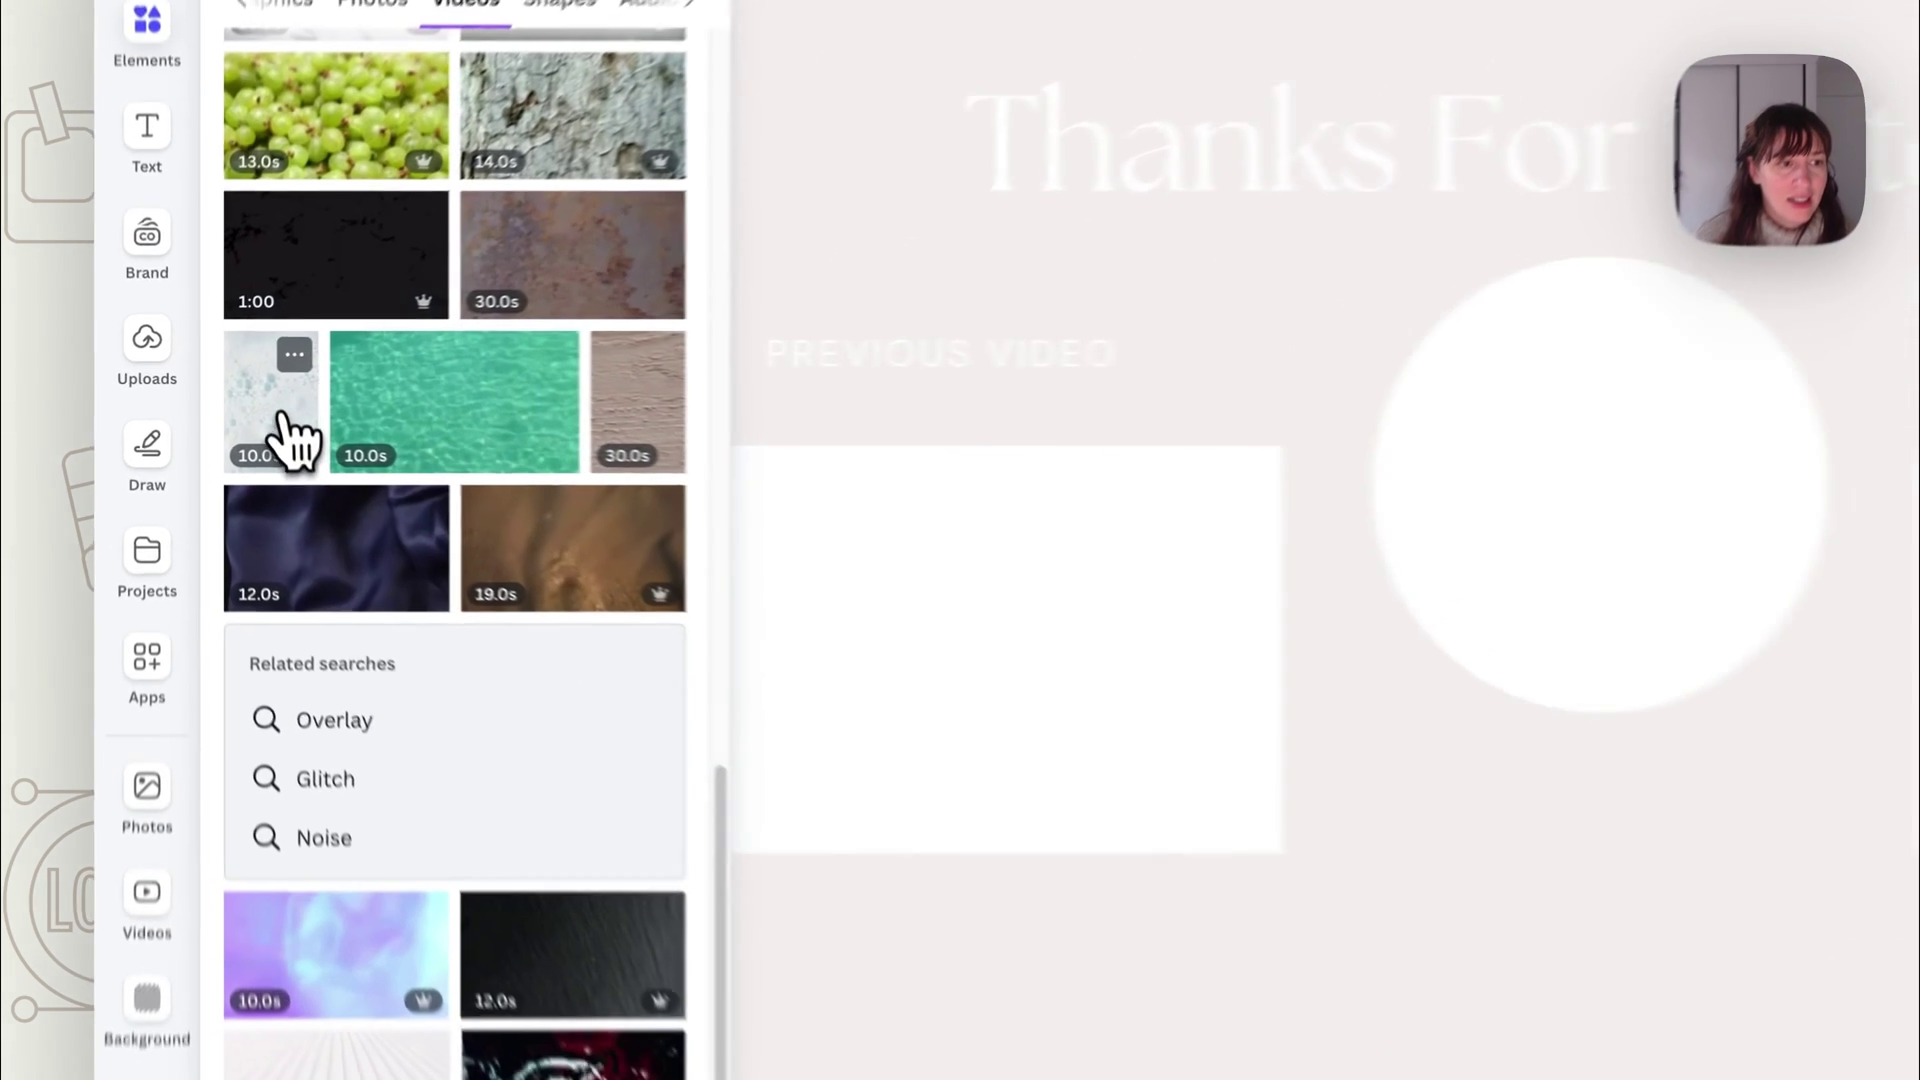
pyautogui.click(235, 410)
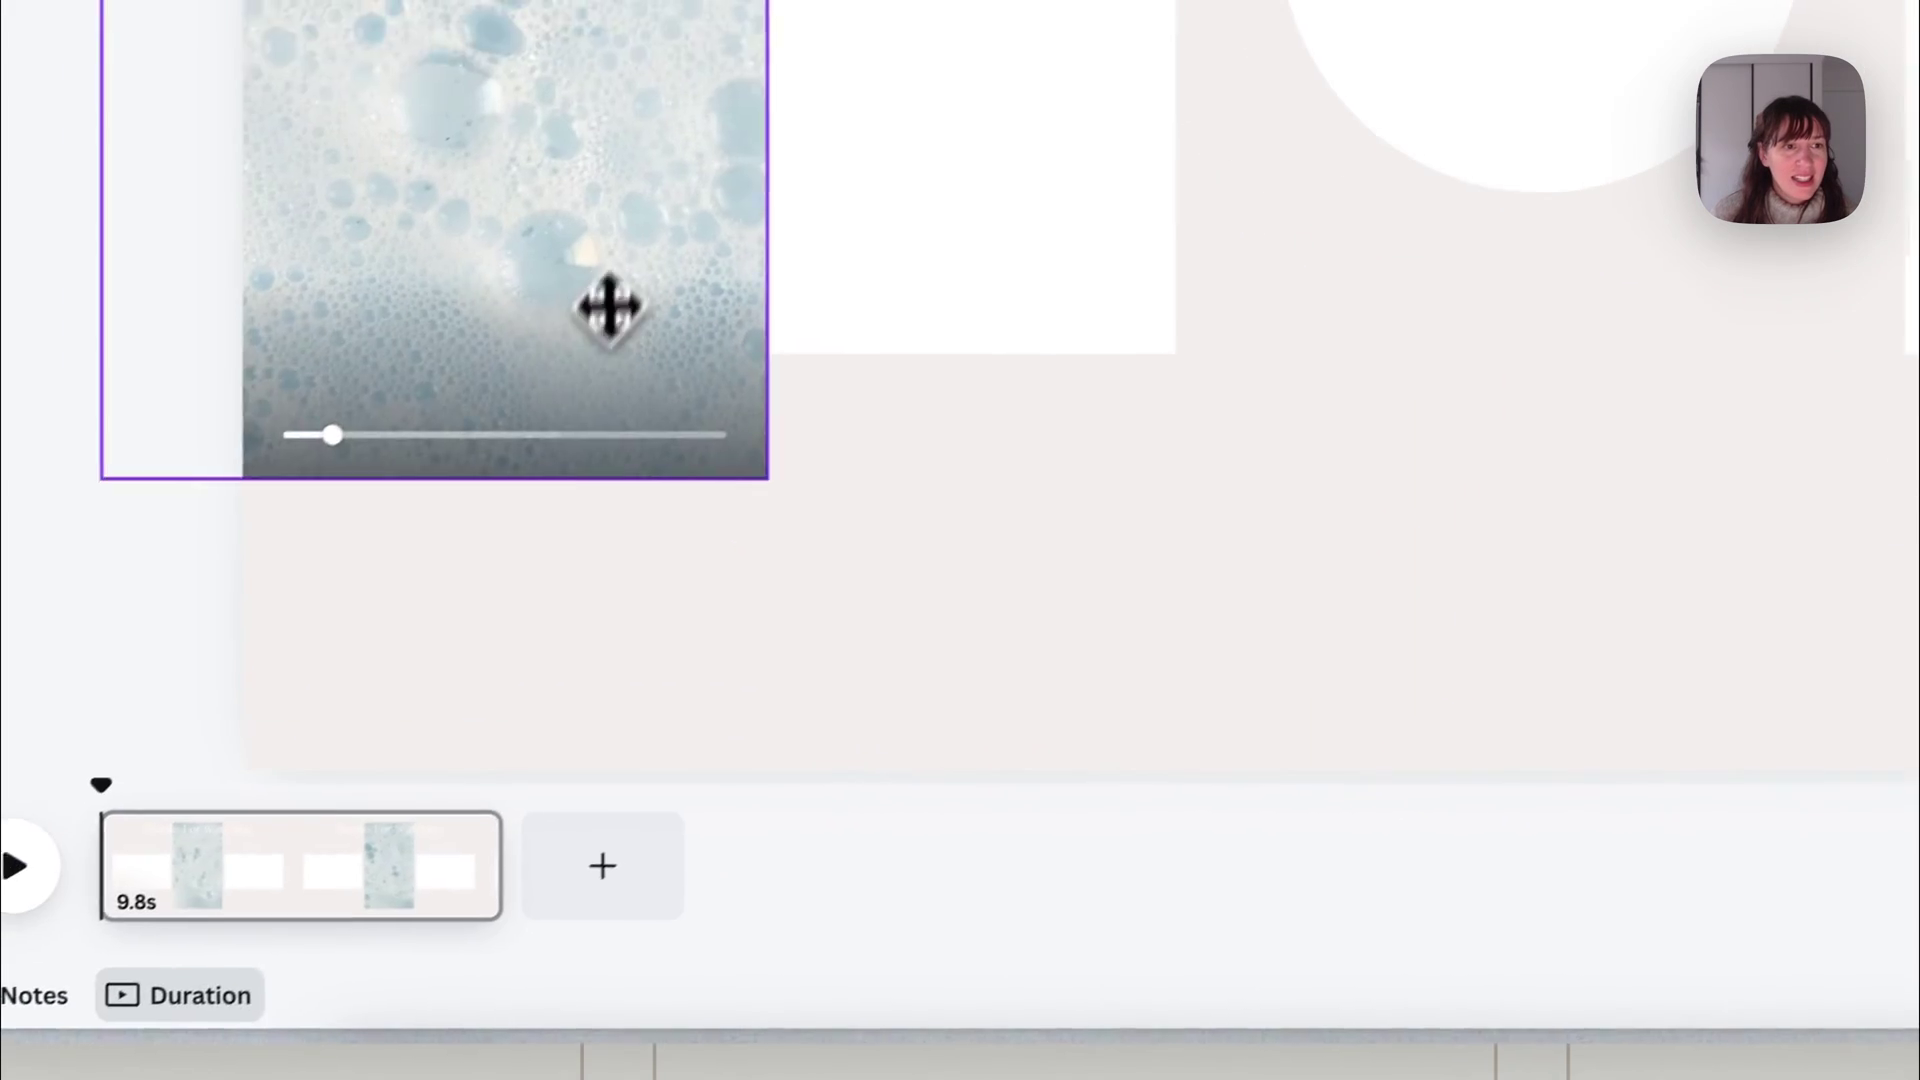
pyautogui.moveTo(608, 307); pyautogui.dragTo(1340, 910)
pyautogui.moveTo(1000, 400); pyautogui.dragTo(1030, 400)
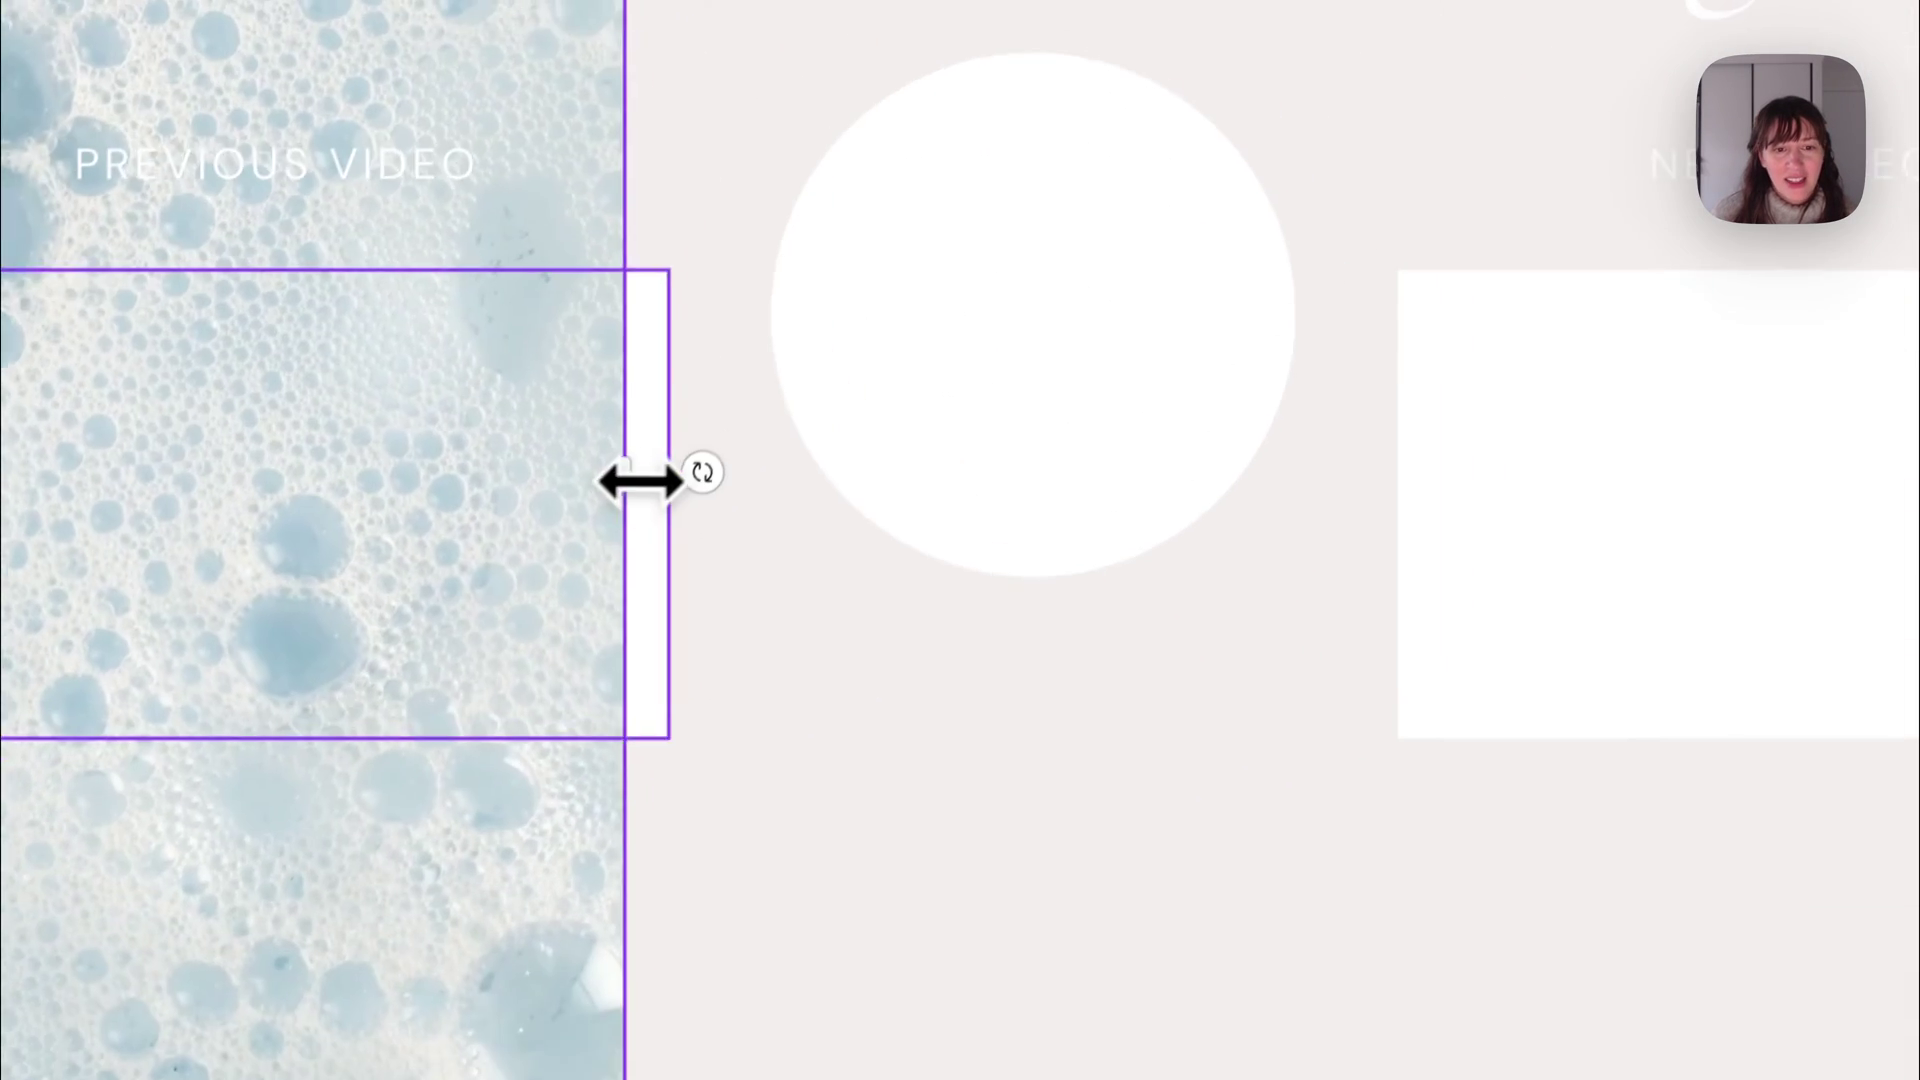
pyautogui.moveTo(1018, 495); pyautogui.dragTo(1791, 549)
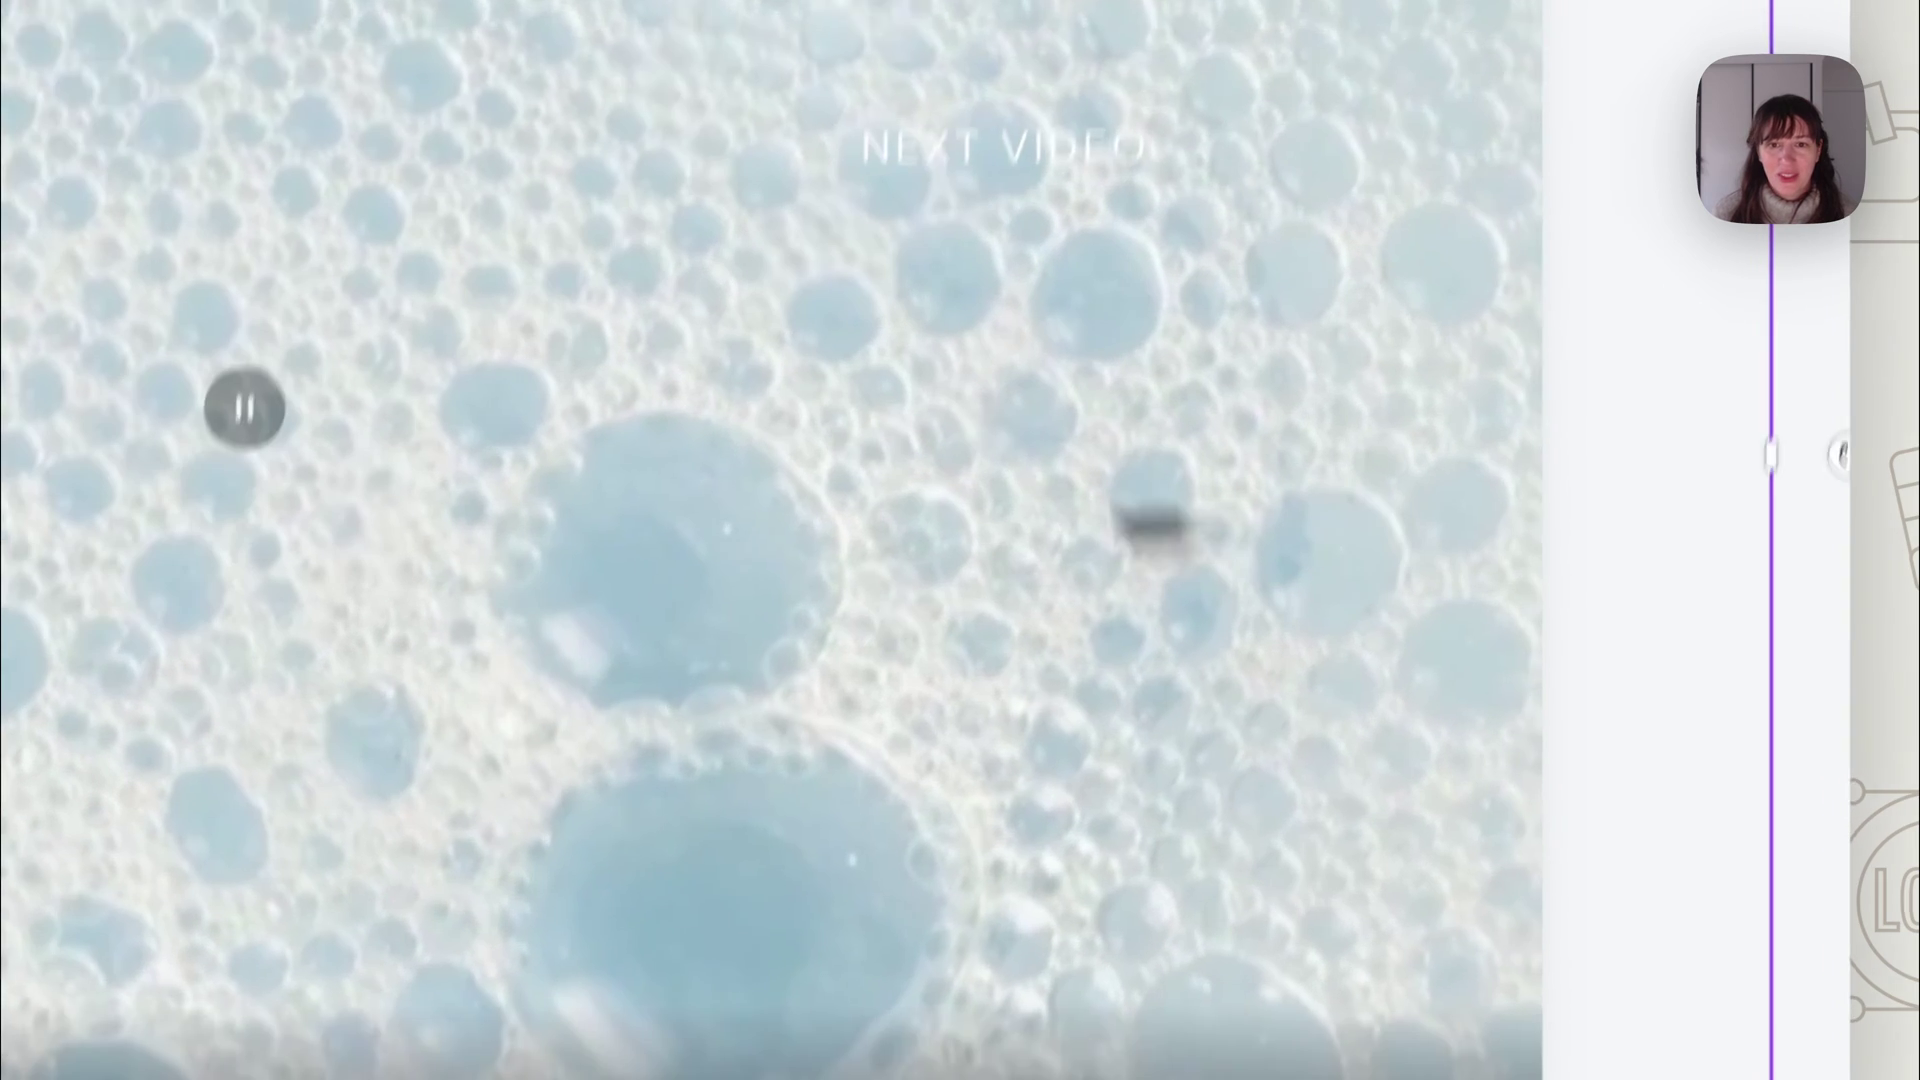
# Send the foam bubbles video behind the heading, labels and white placeholders, and pause its playback.
pyautogui.rightClick(665, 458)
pyautogui.moveTo(920, 622)
pyautogui.click(1172, 668)
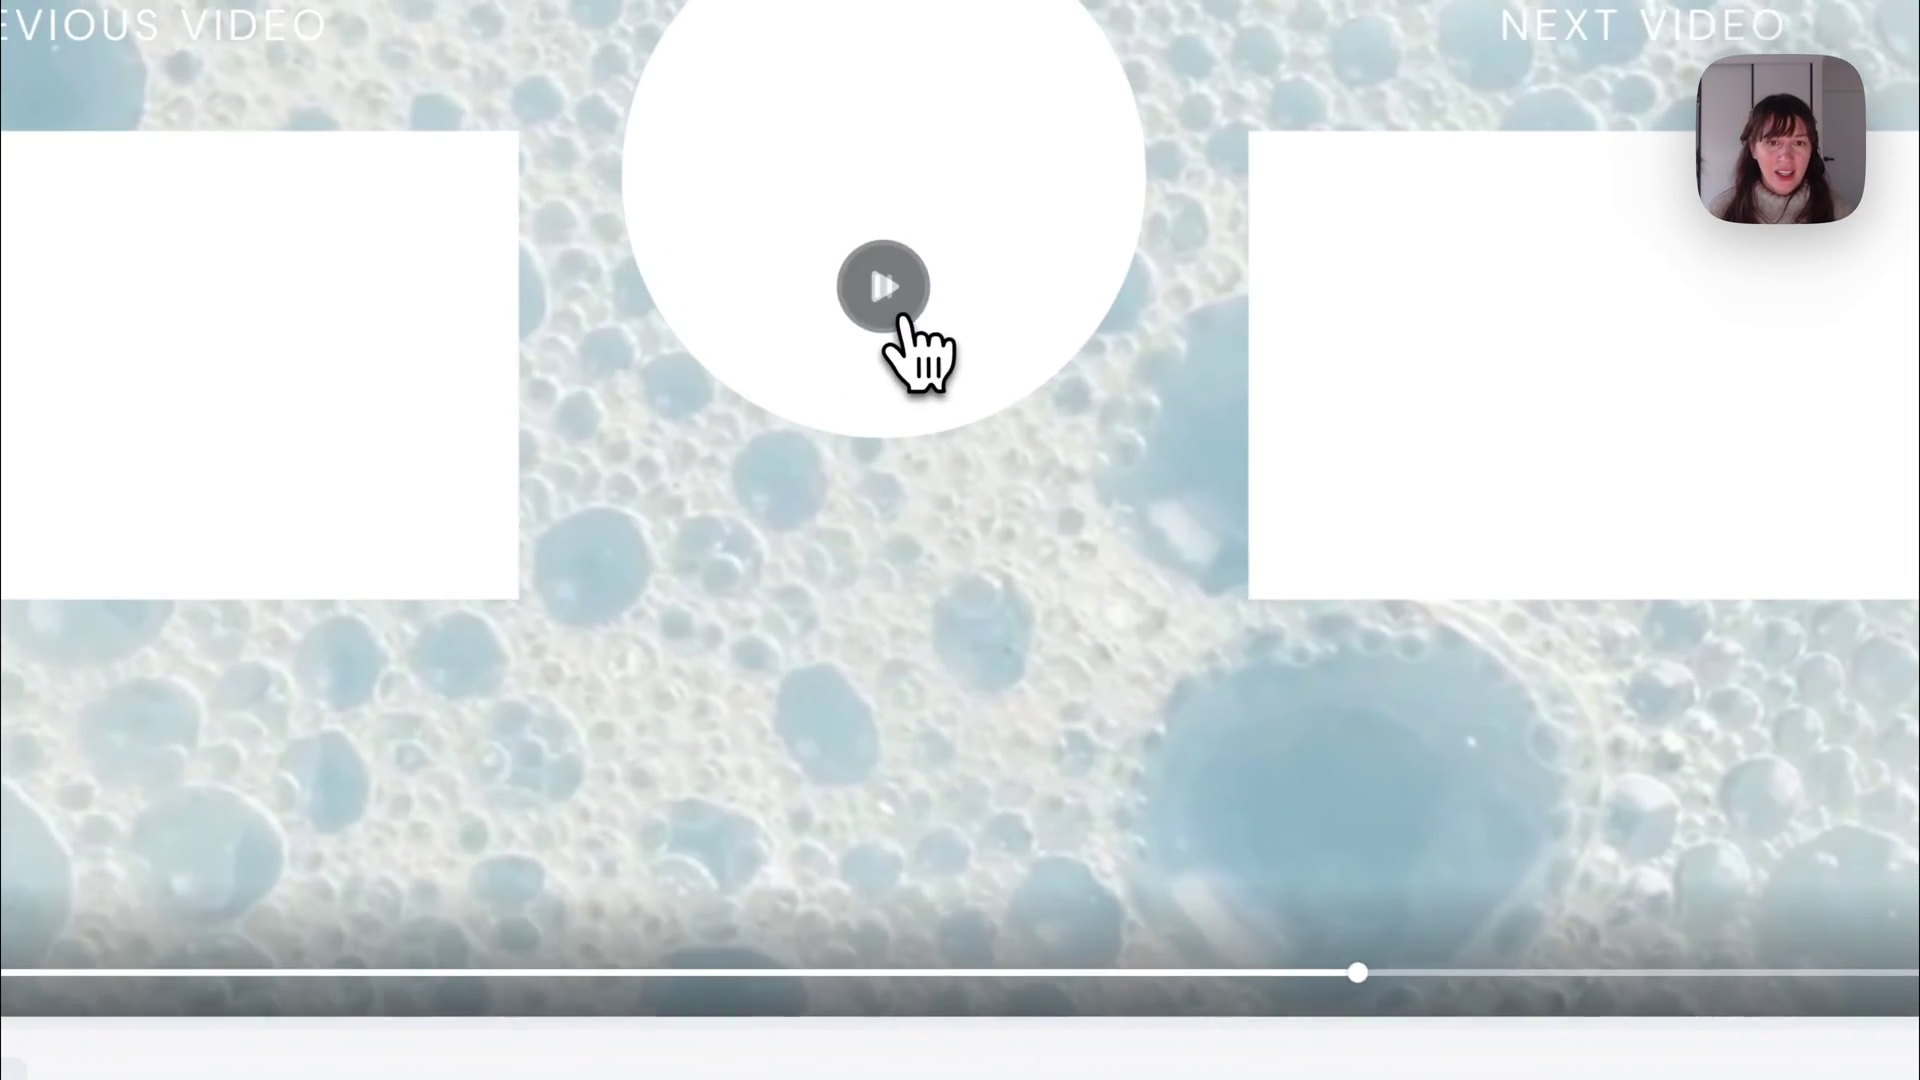
pyautogui.click(884, 288)
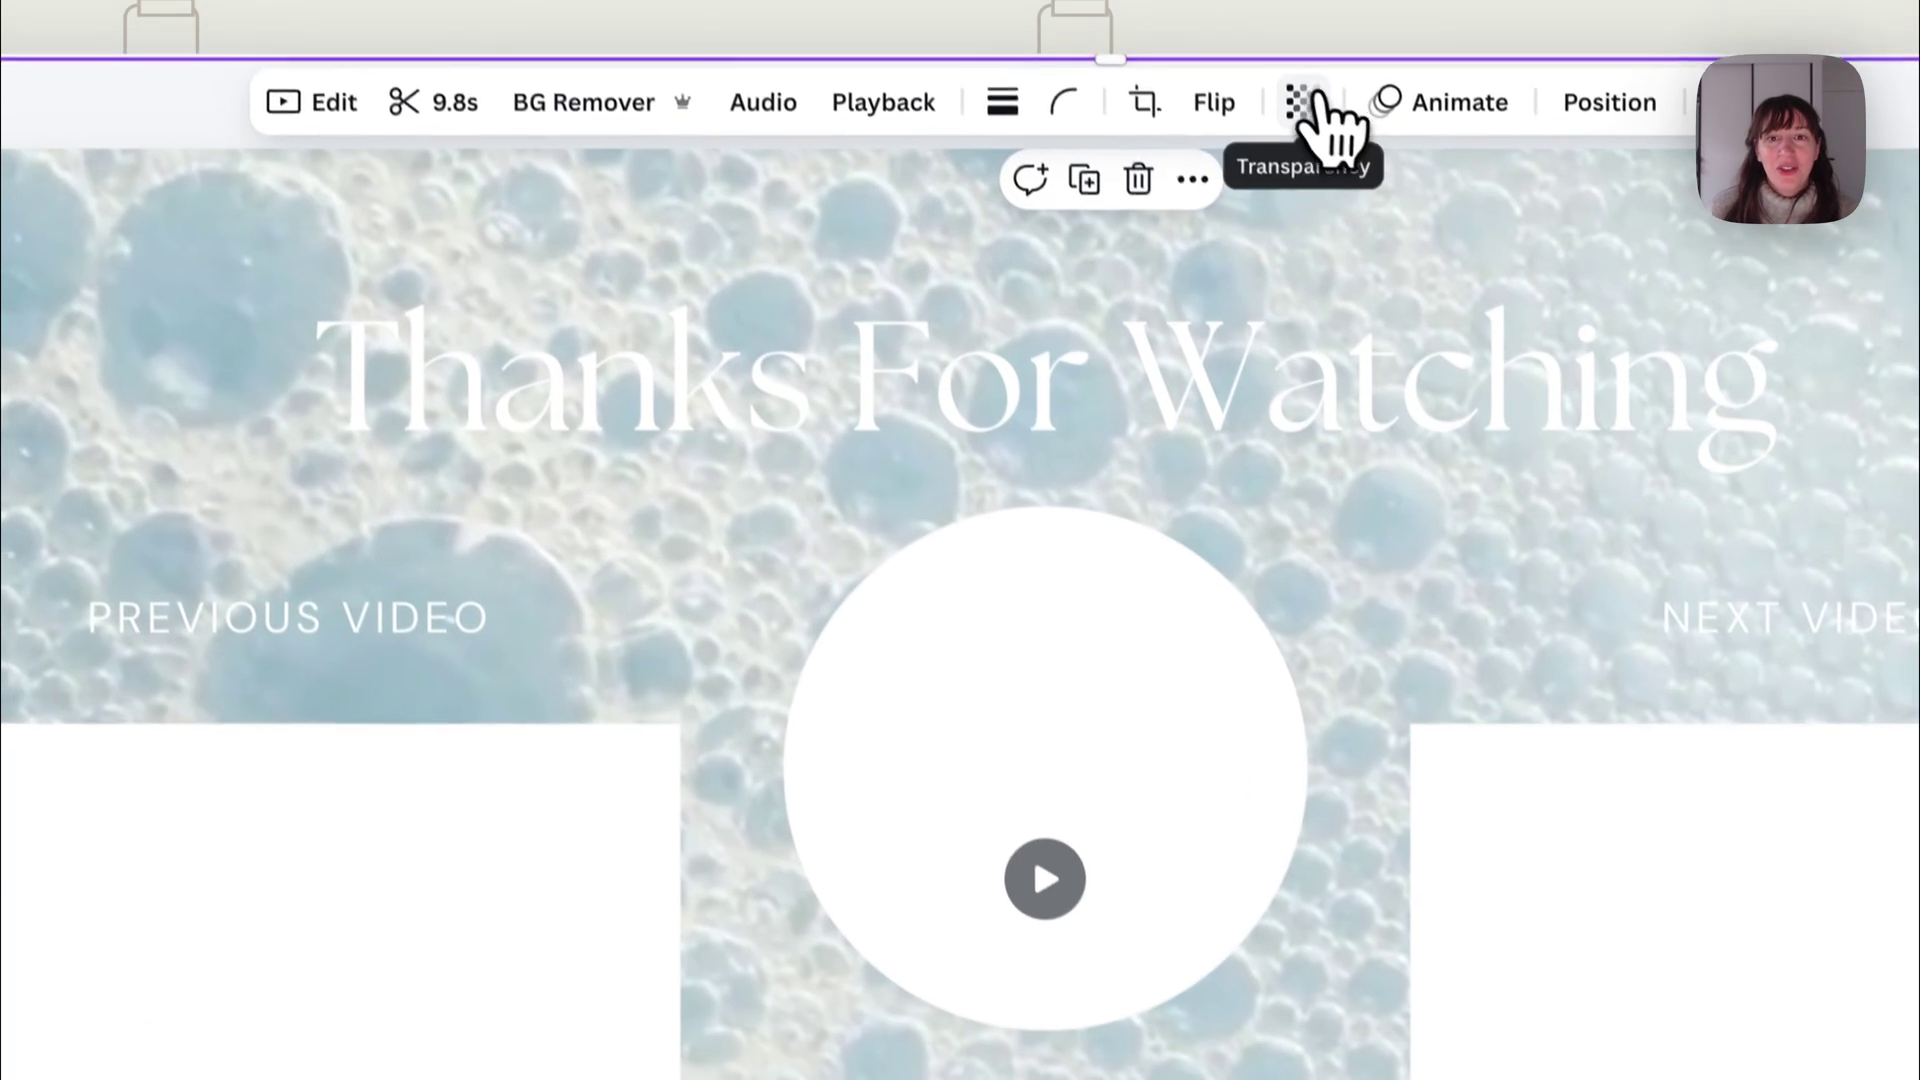
# Make the foam bubbles video more transparent and set the page background to the slate blue-grey brand colour.
pyautogui.click(1310, 110)
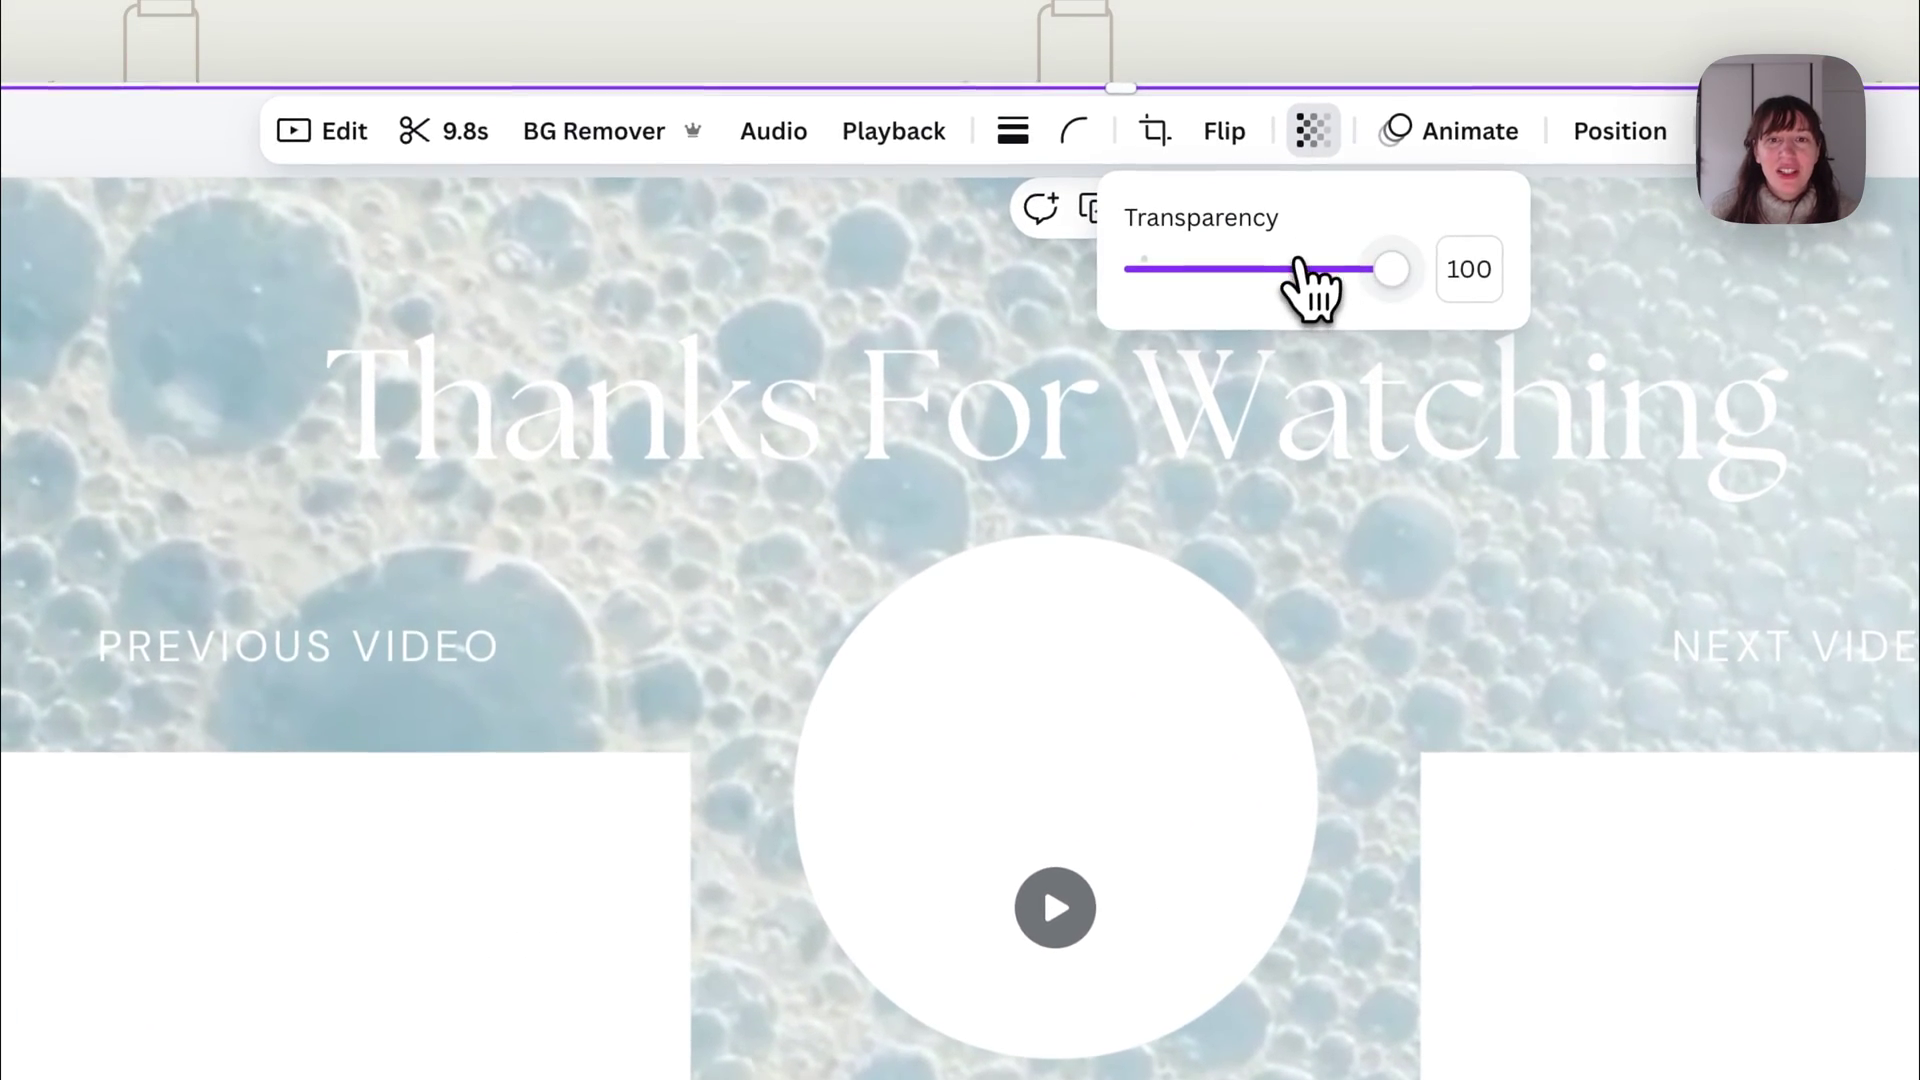
pyautogui.moveTo(1300, 265); pyautogui.dragTo(1245, 266)
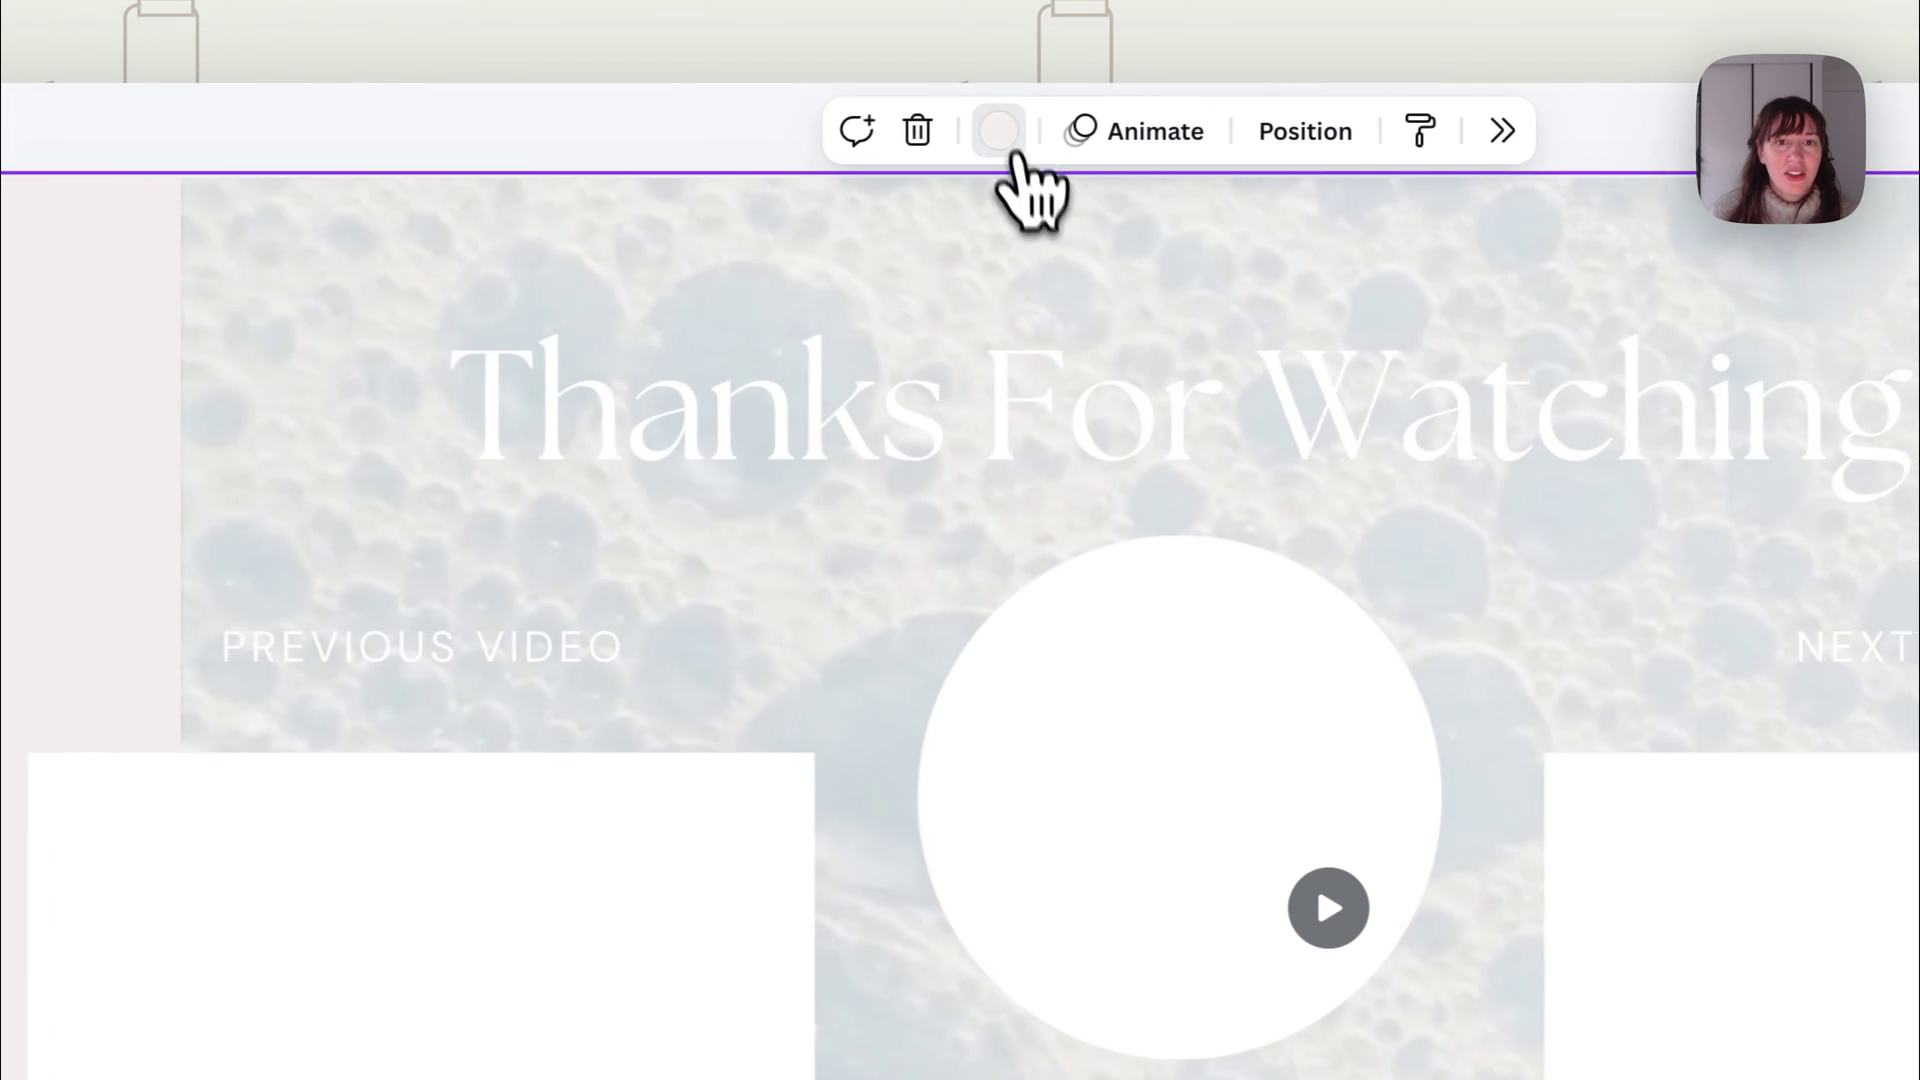
pyautogui.click(1633, 130)
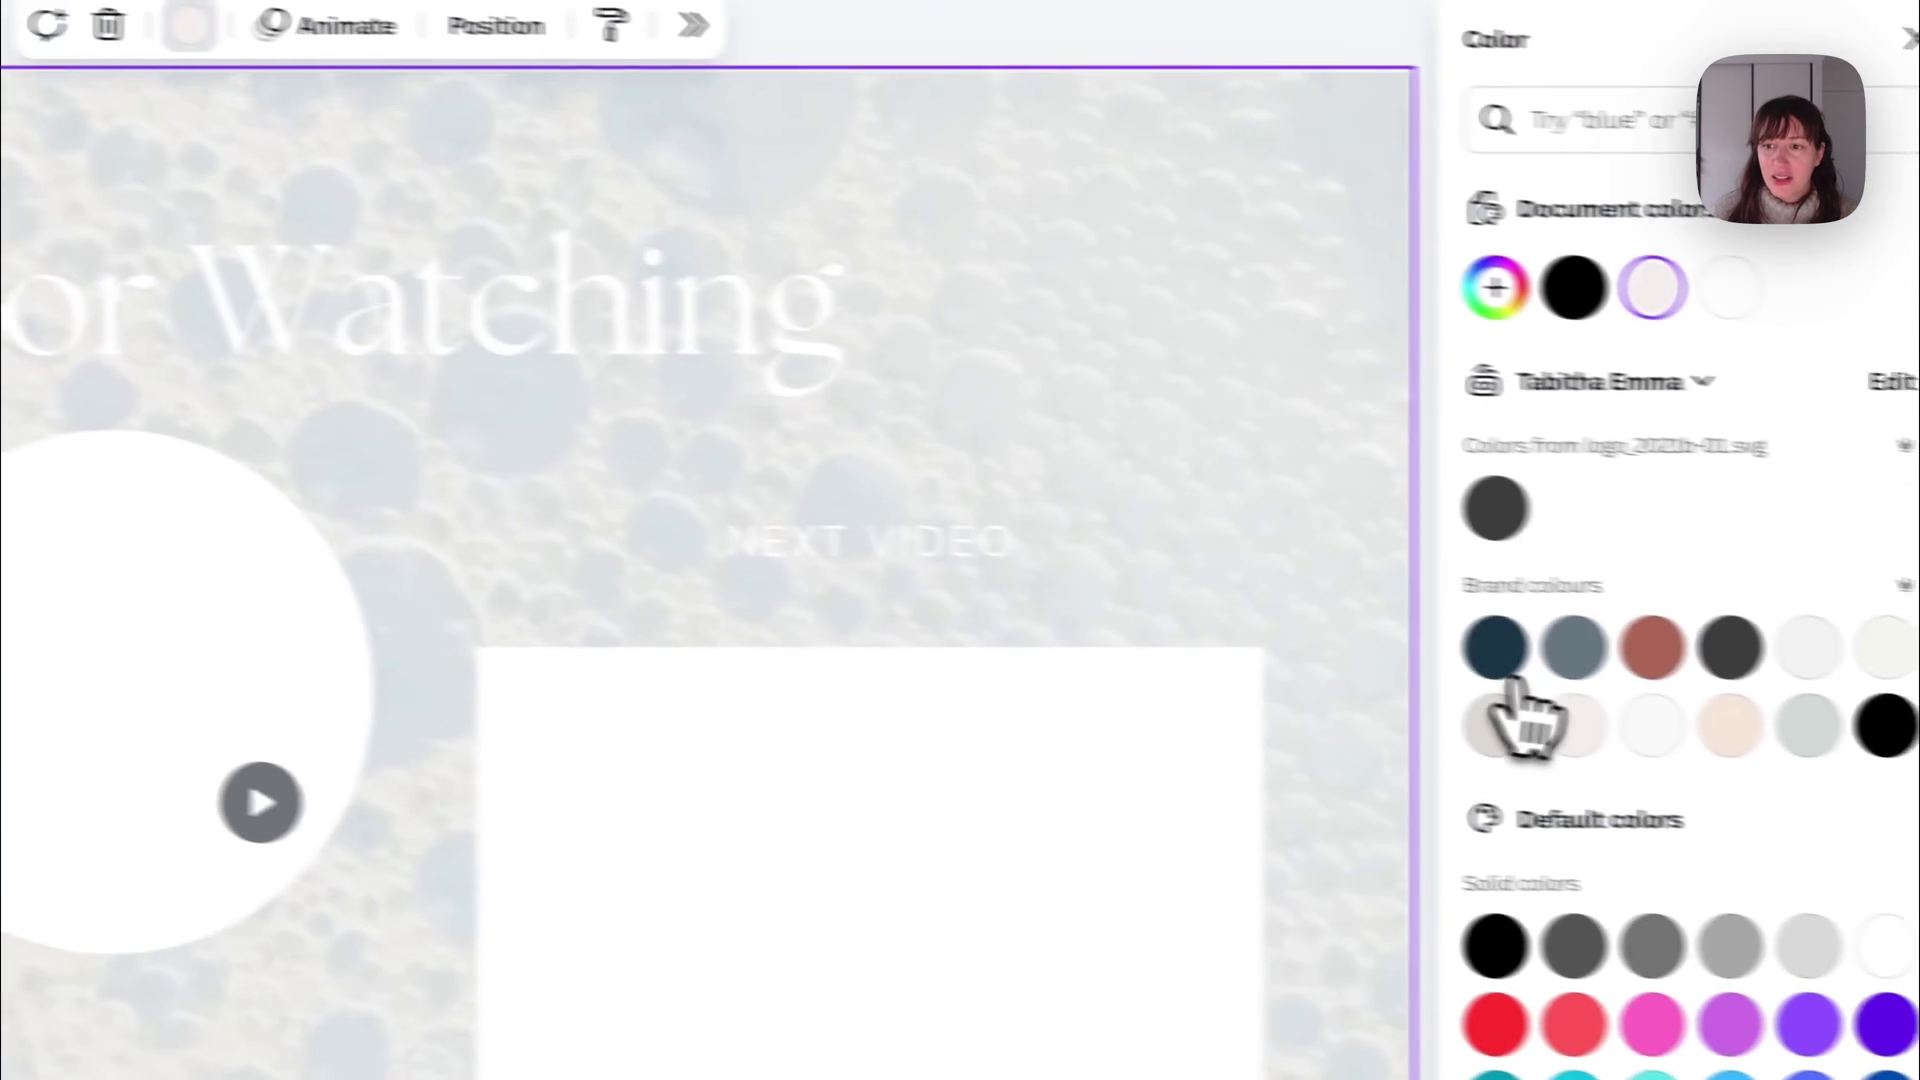
pyautogui.click(1573, 646)
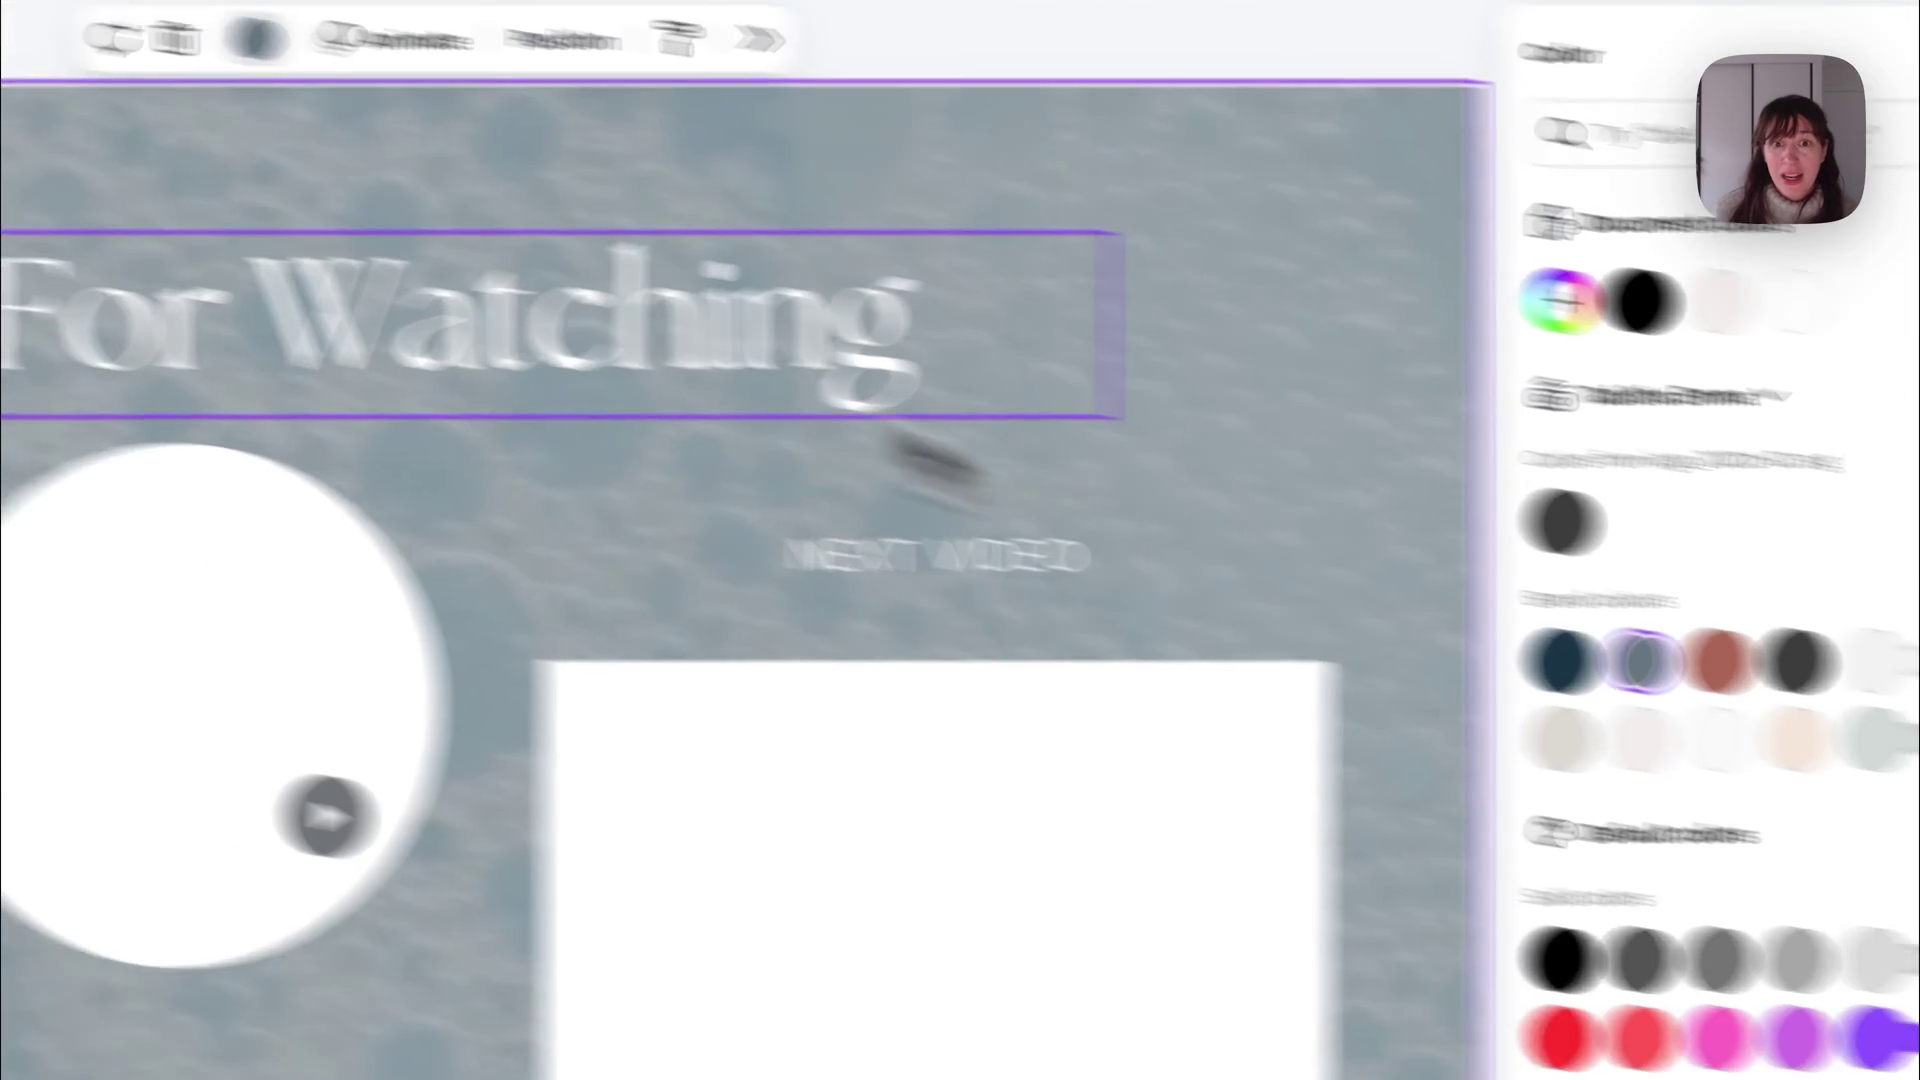
pyautogui.click(5, 160)
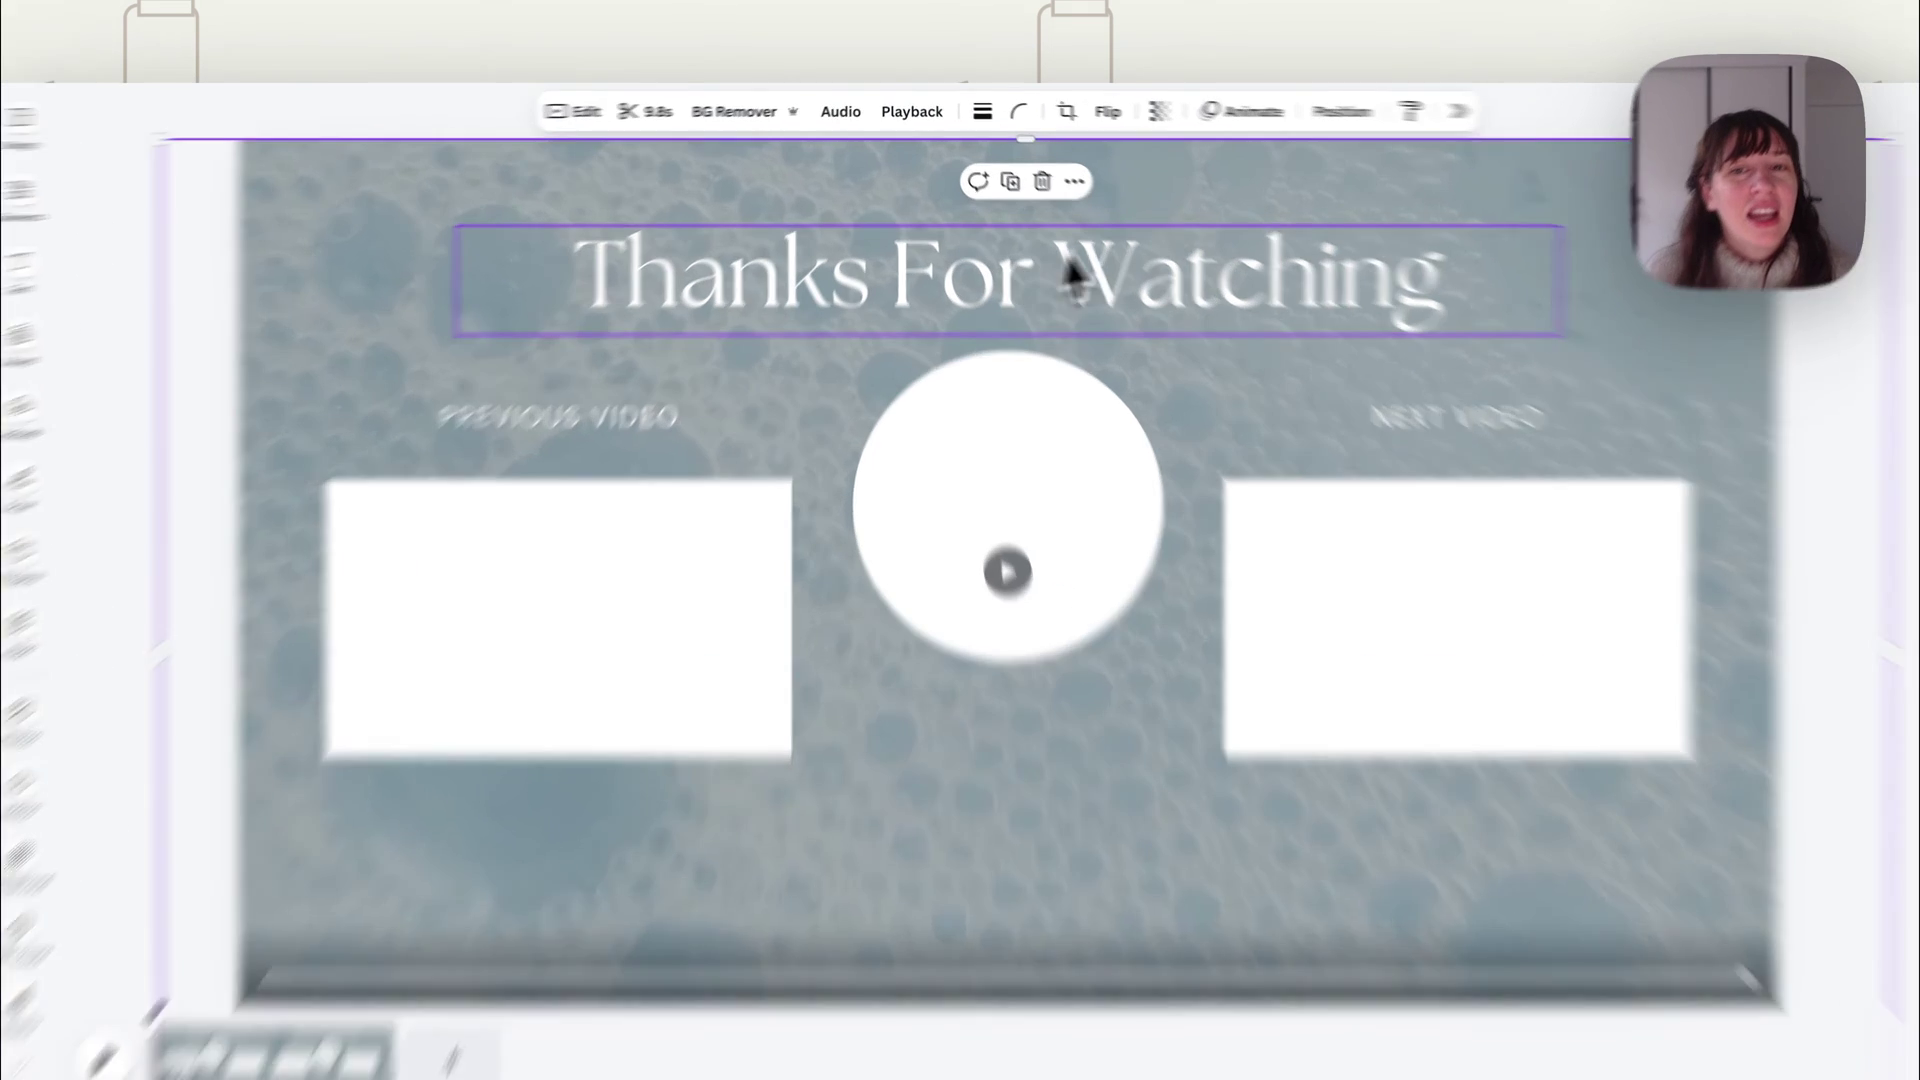
# Browse the recommended fonts for the "Thanks For Watching" heading.
pyautogui.click(1070, 270)
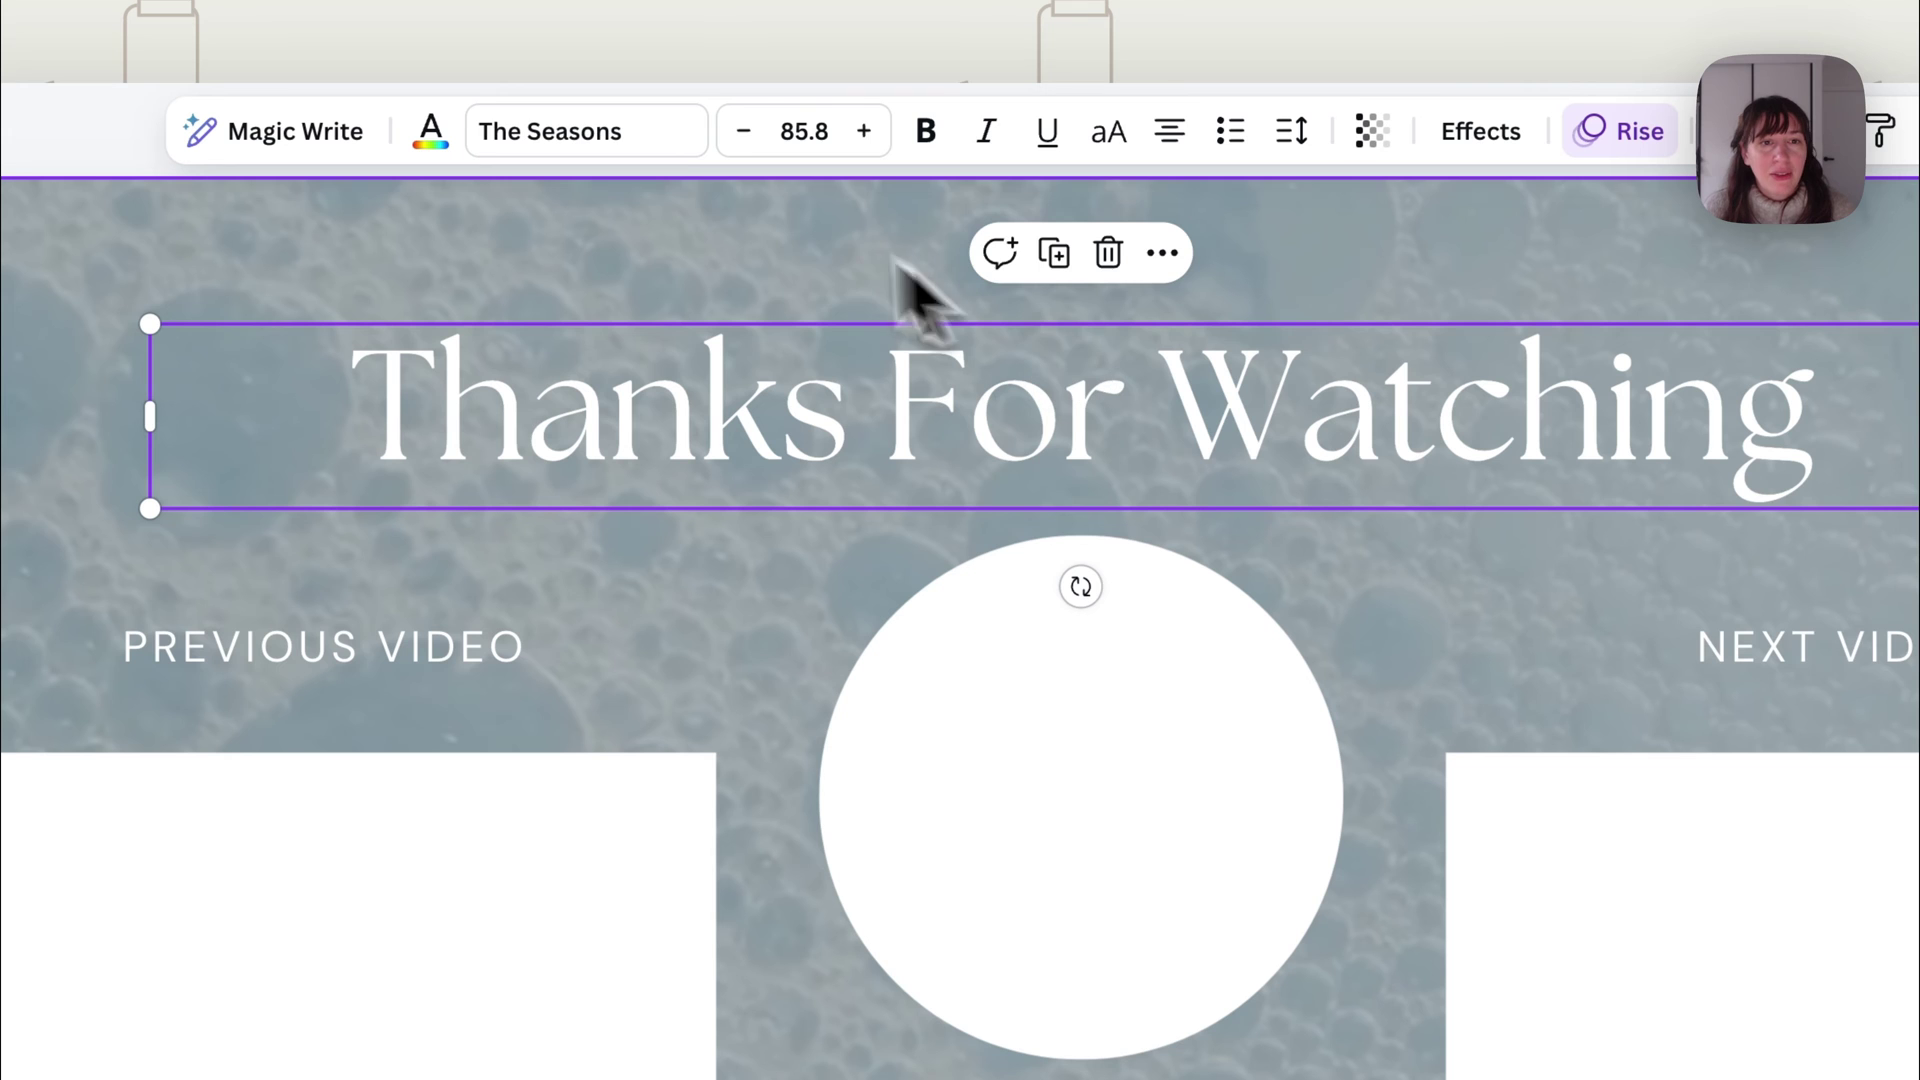
pyautogui.click(660, 150)
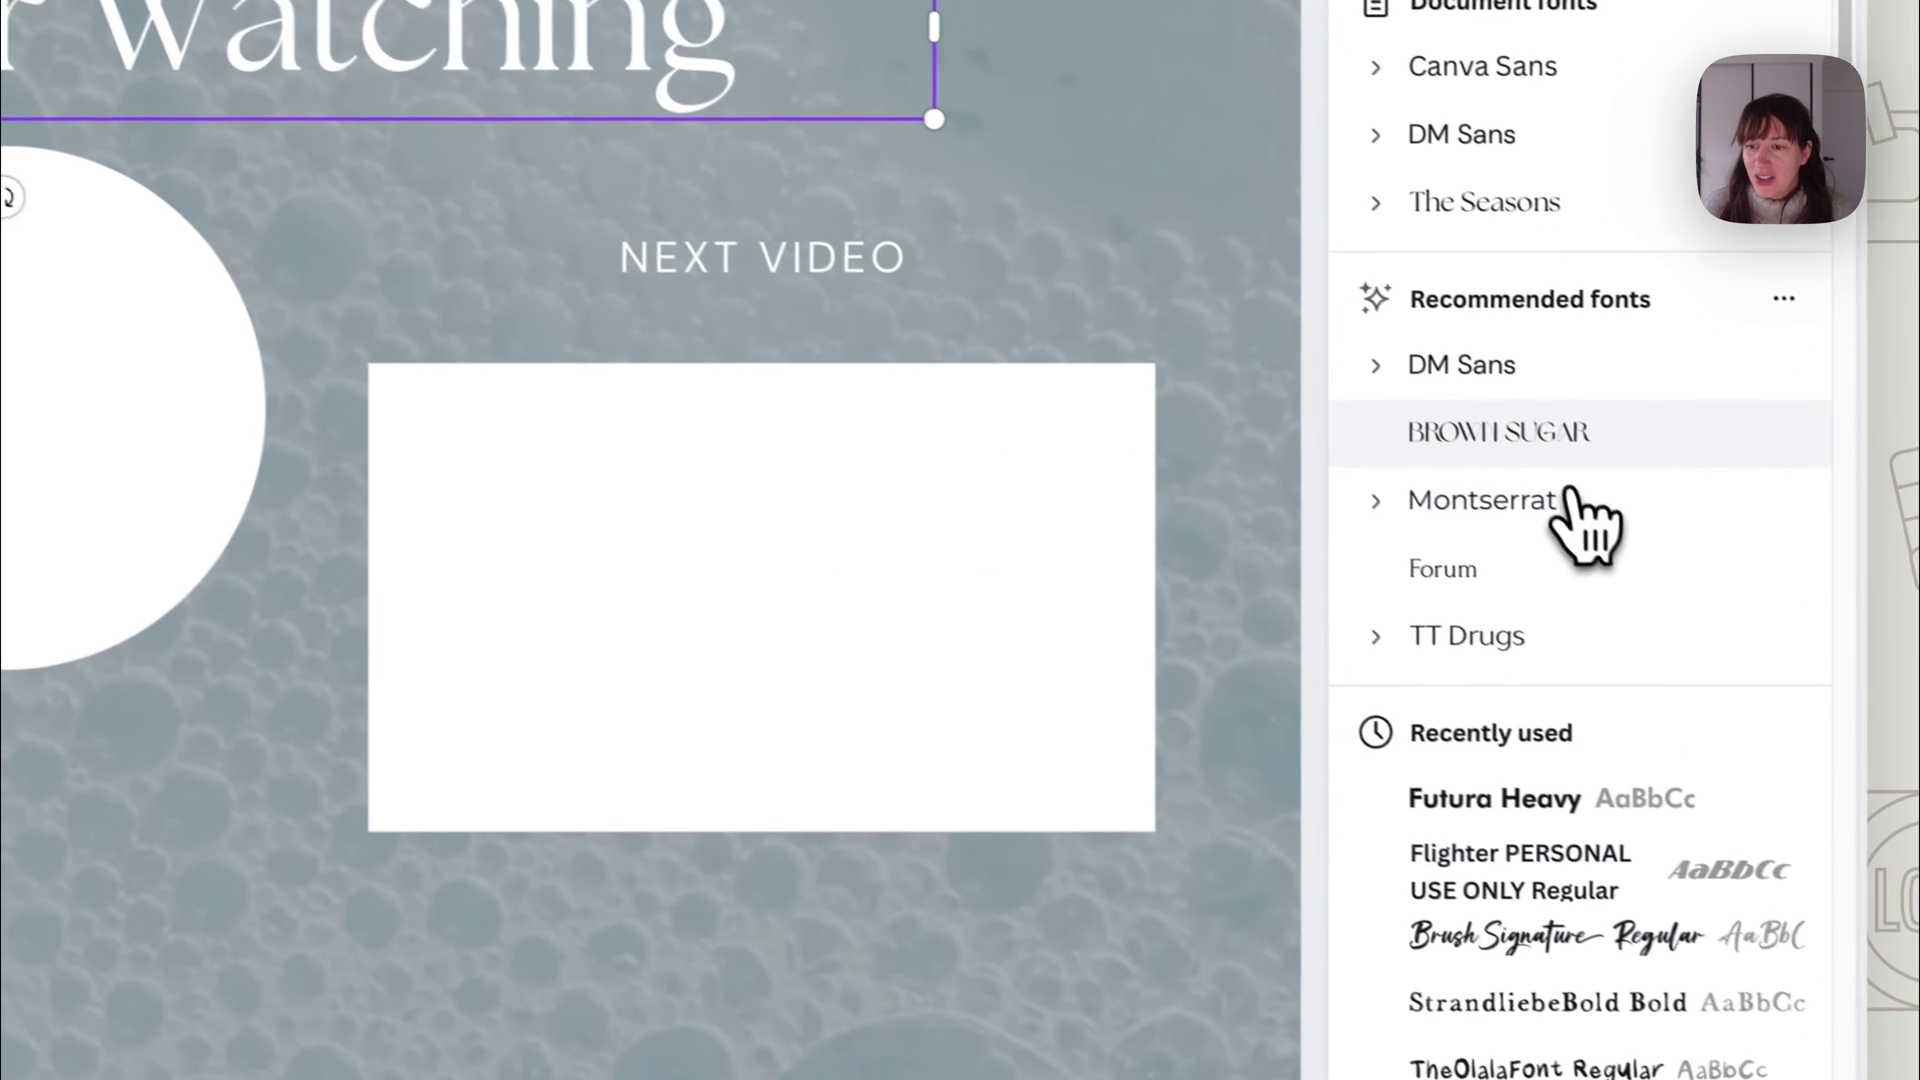
pyautogui.click(1539, 440)
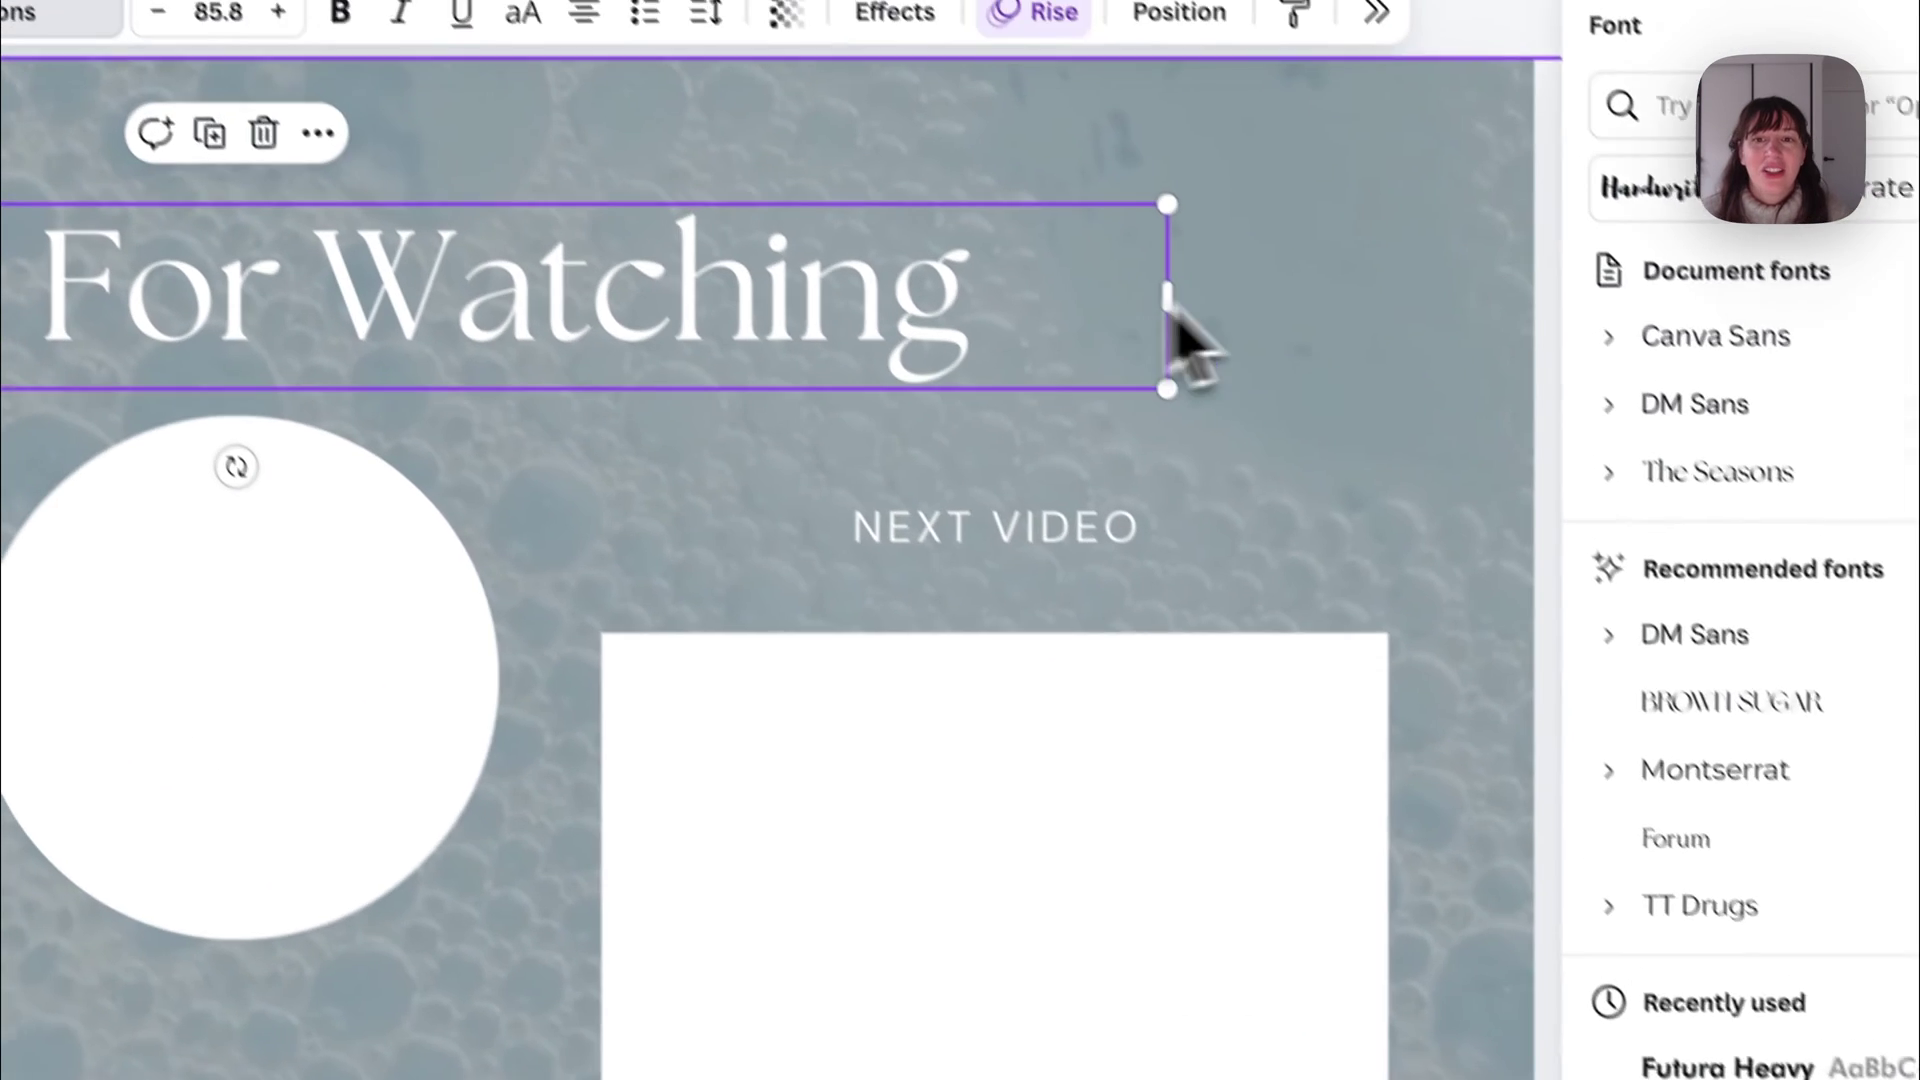
pyautogui.click(952, 68)
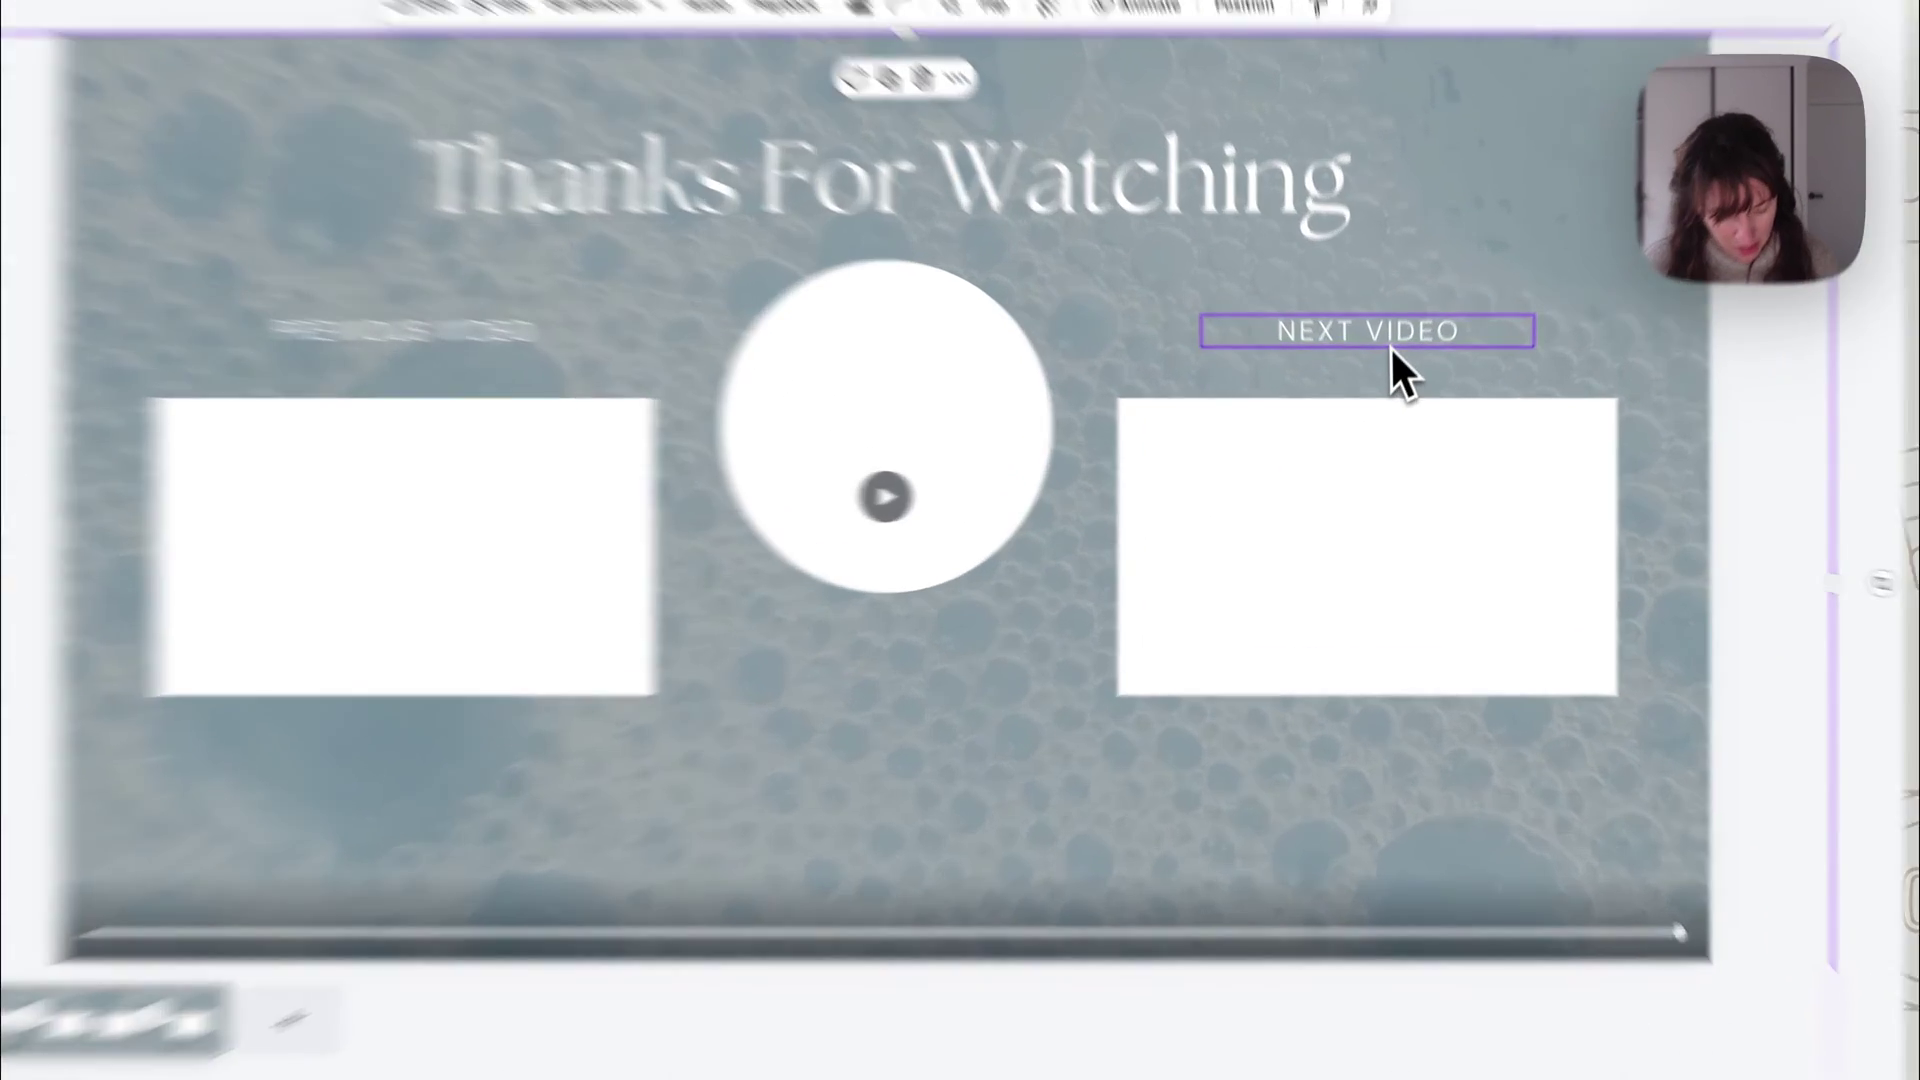
# Copy the "NEXT VIDEO" label to a centred spot below the white circle and change its text to SUBSCRIBE.
pyautogui.moveTo(1388, 366); pyautogui.dragTo(1008, 639)
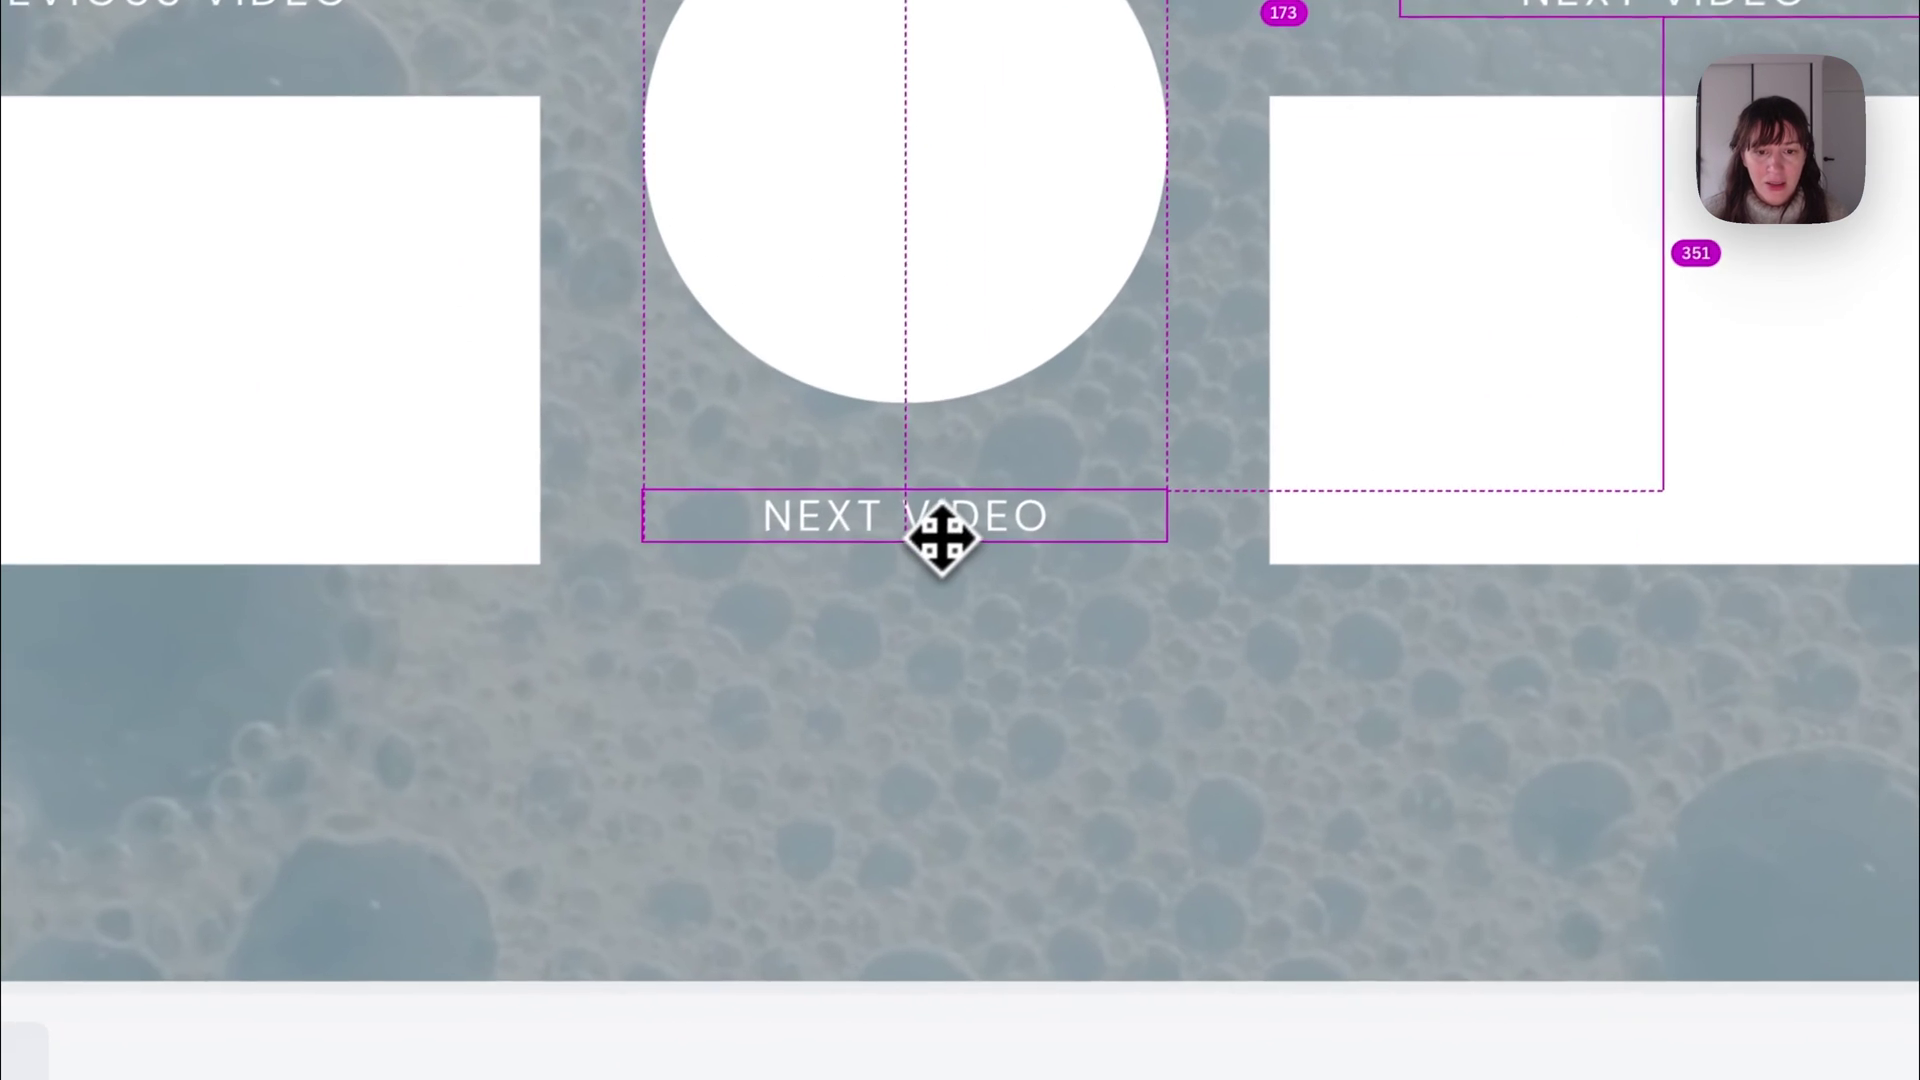
pyautogui.moveTo(940, 540); pyautogui.dragTo(951, 557)
pyautogui.doubleClick(978, 528)
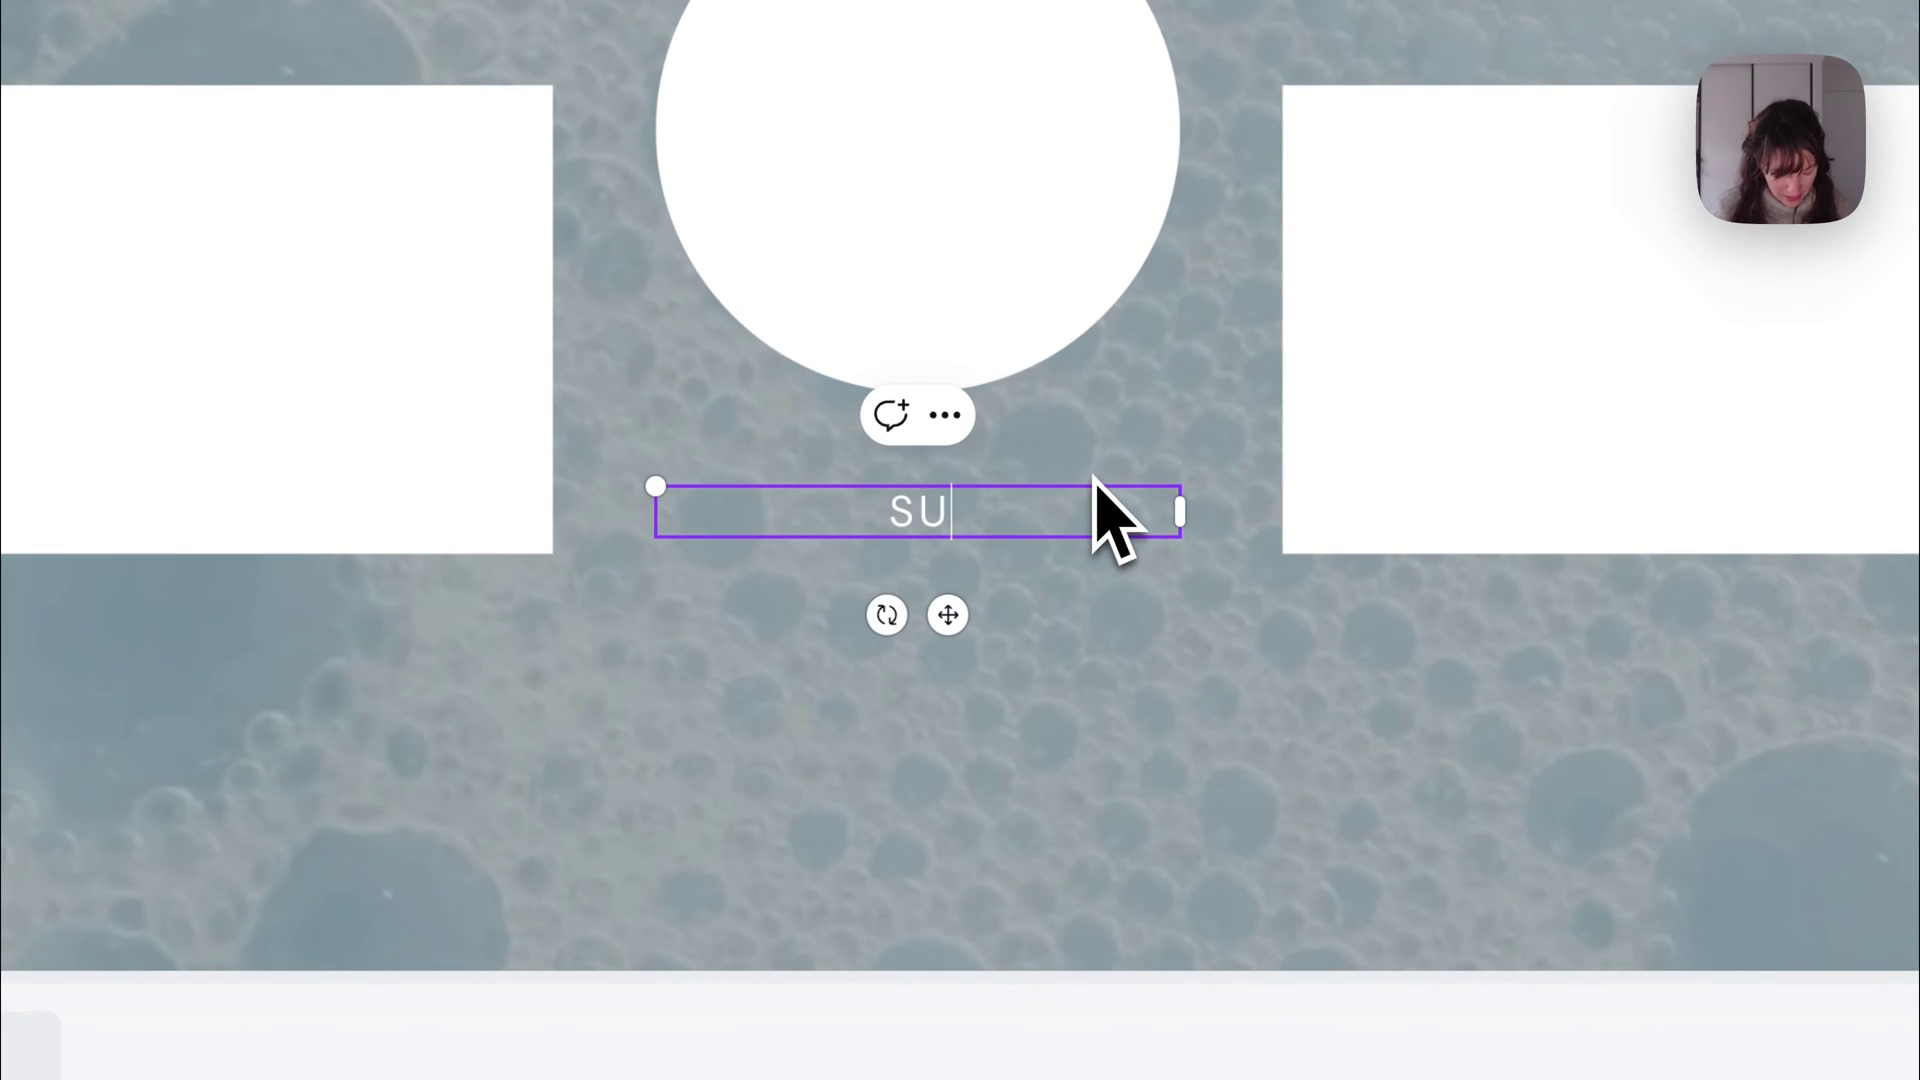
pyautogui.write('SUBSRIBE')
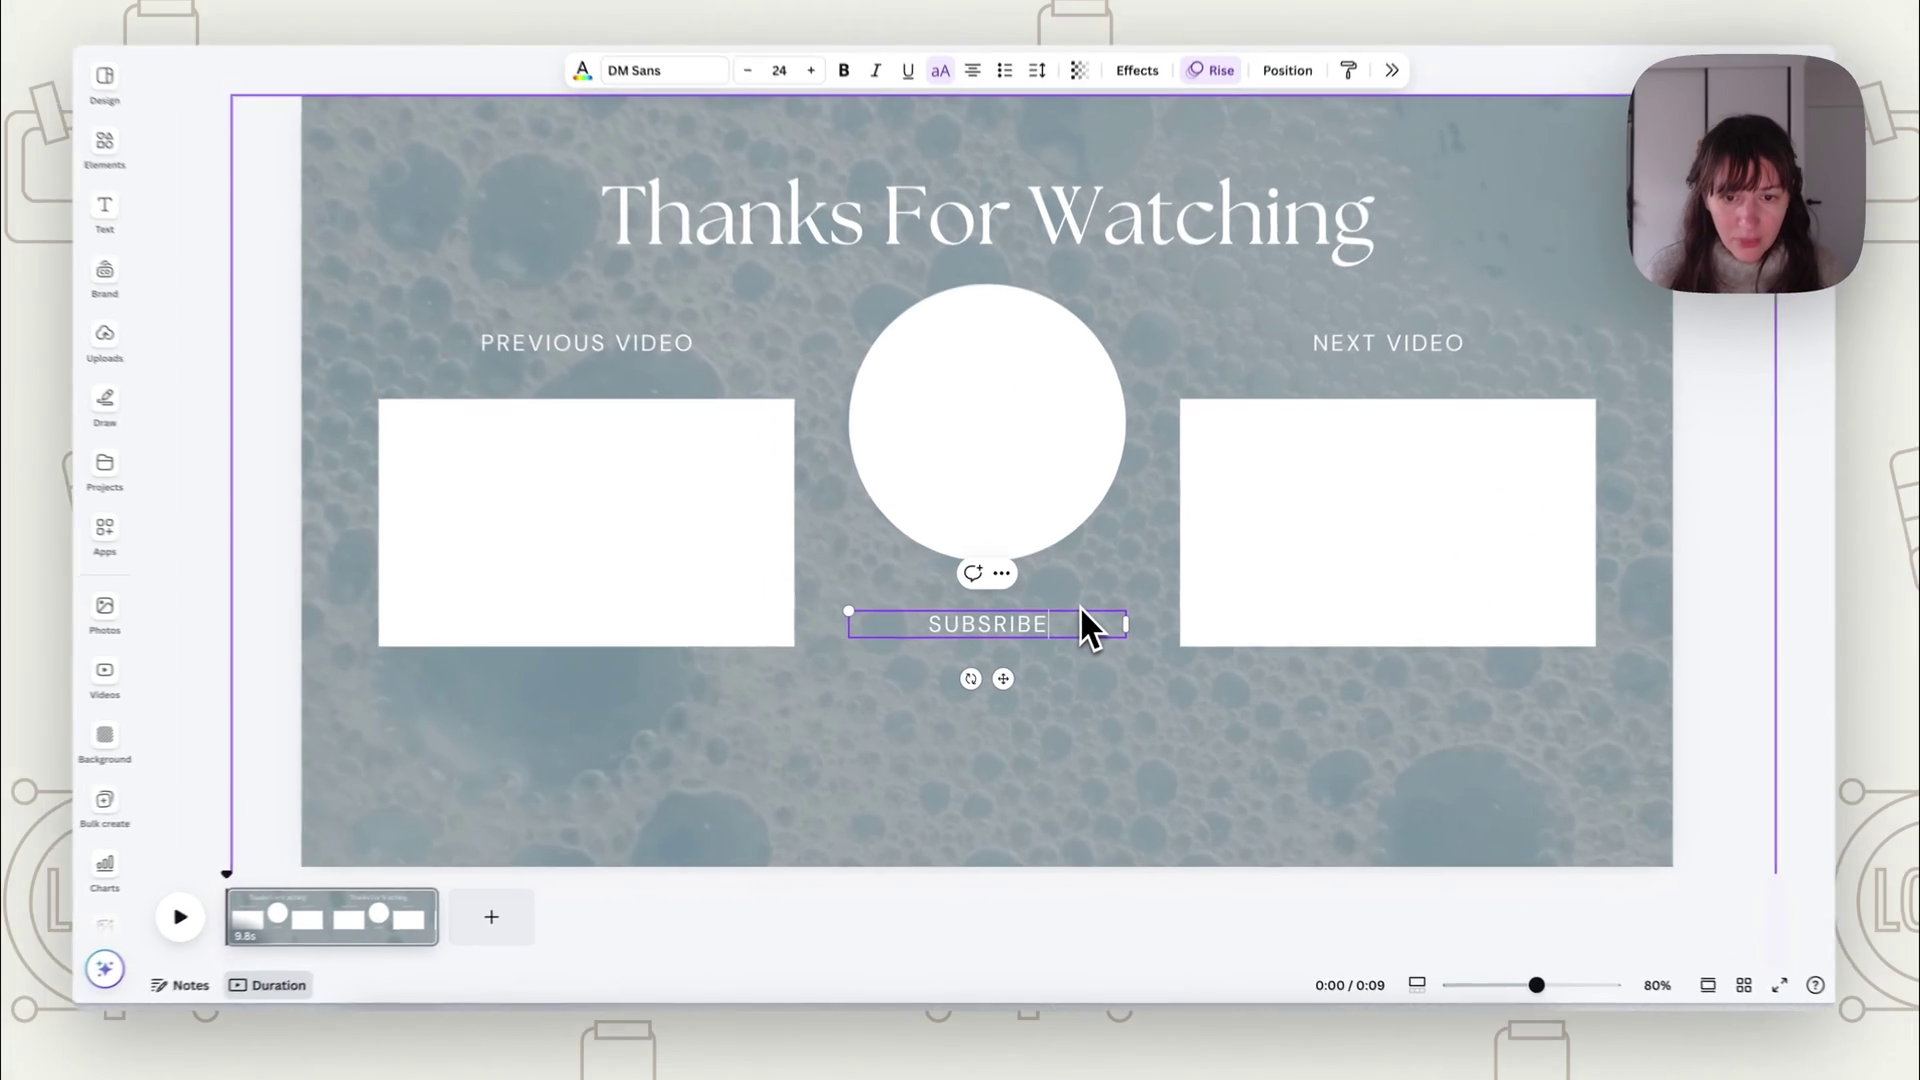
pyautogui.press('BackSpace')
pyautogui.press('BackSpace')
pyautogui.press('BackSpace')
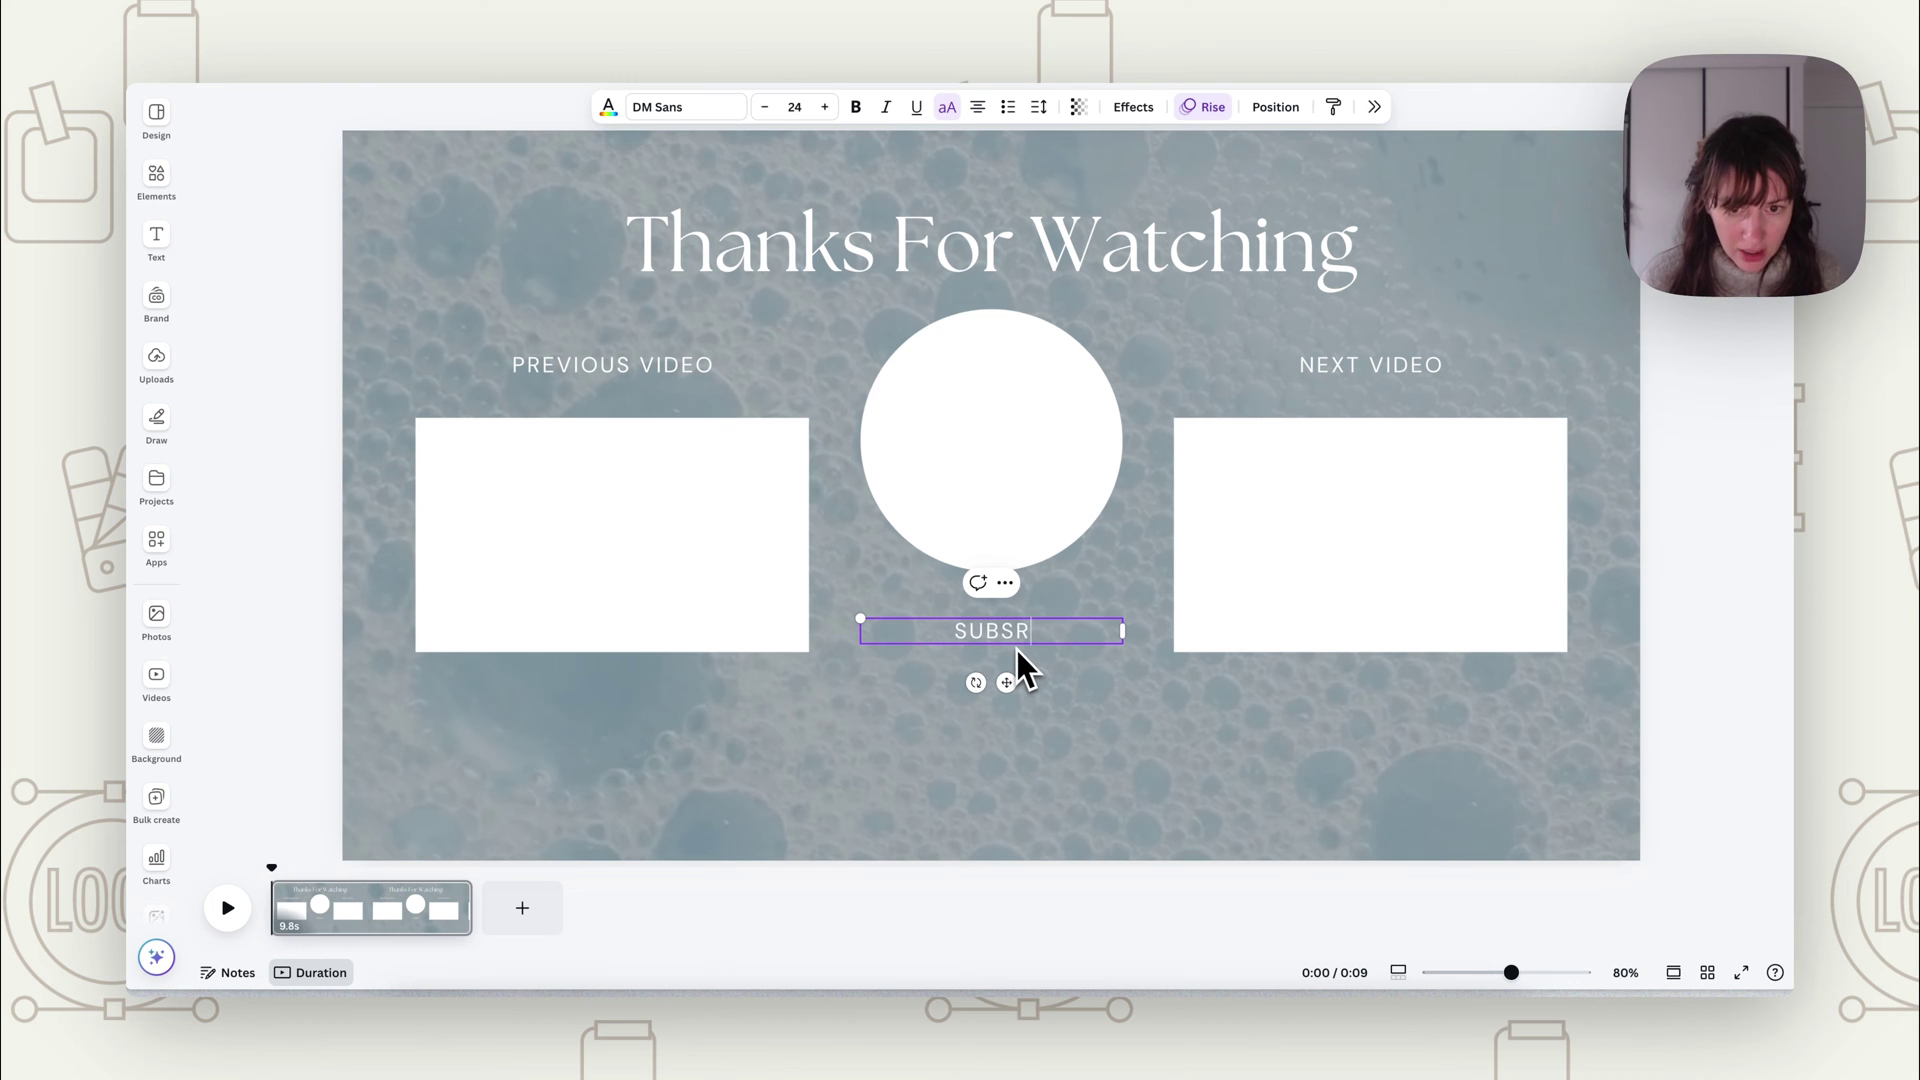
pyautogui.write('CRIB')
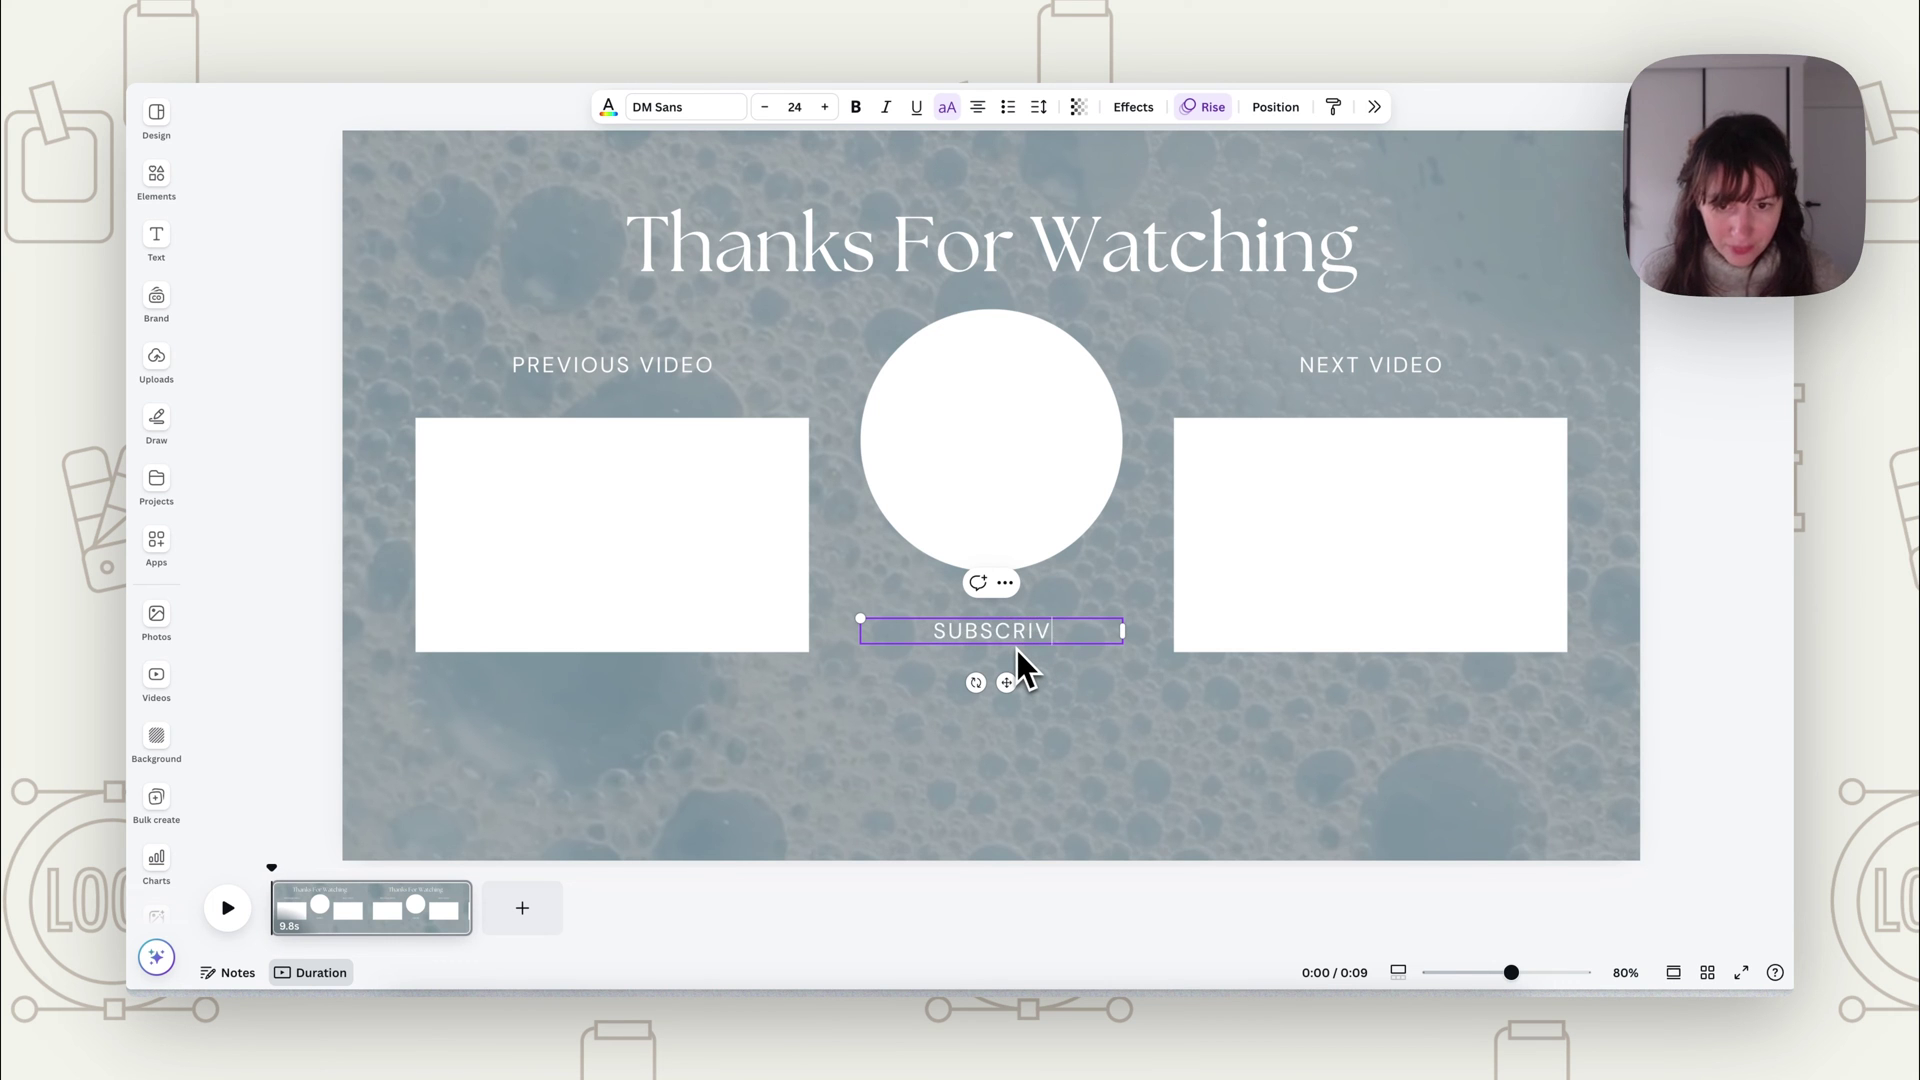
pyautogui.write('E')
pyautogui.click(1160, 790)
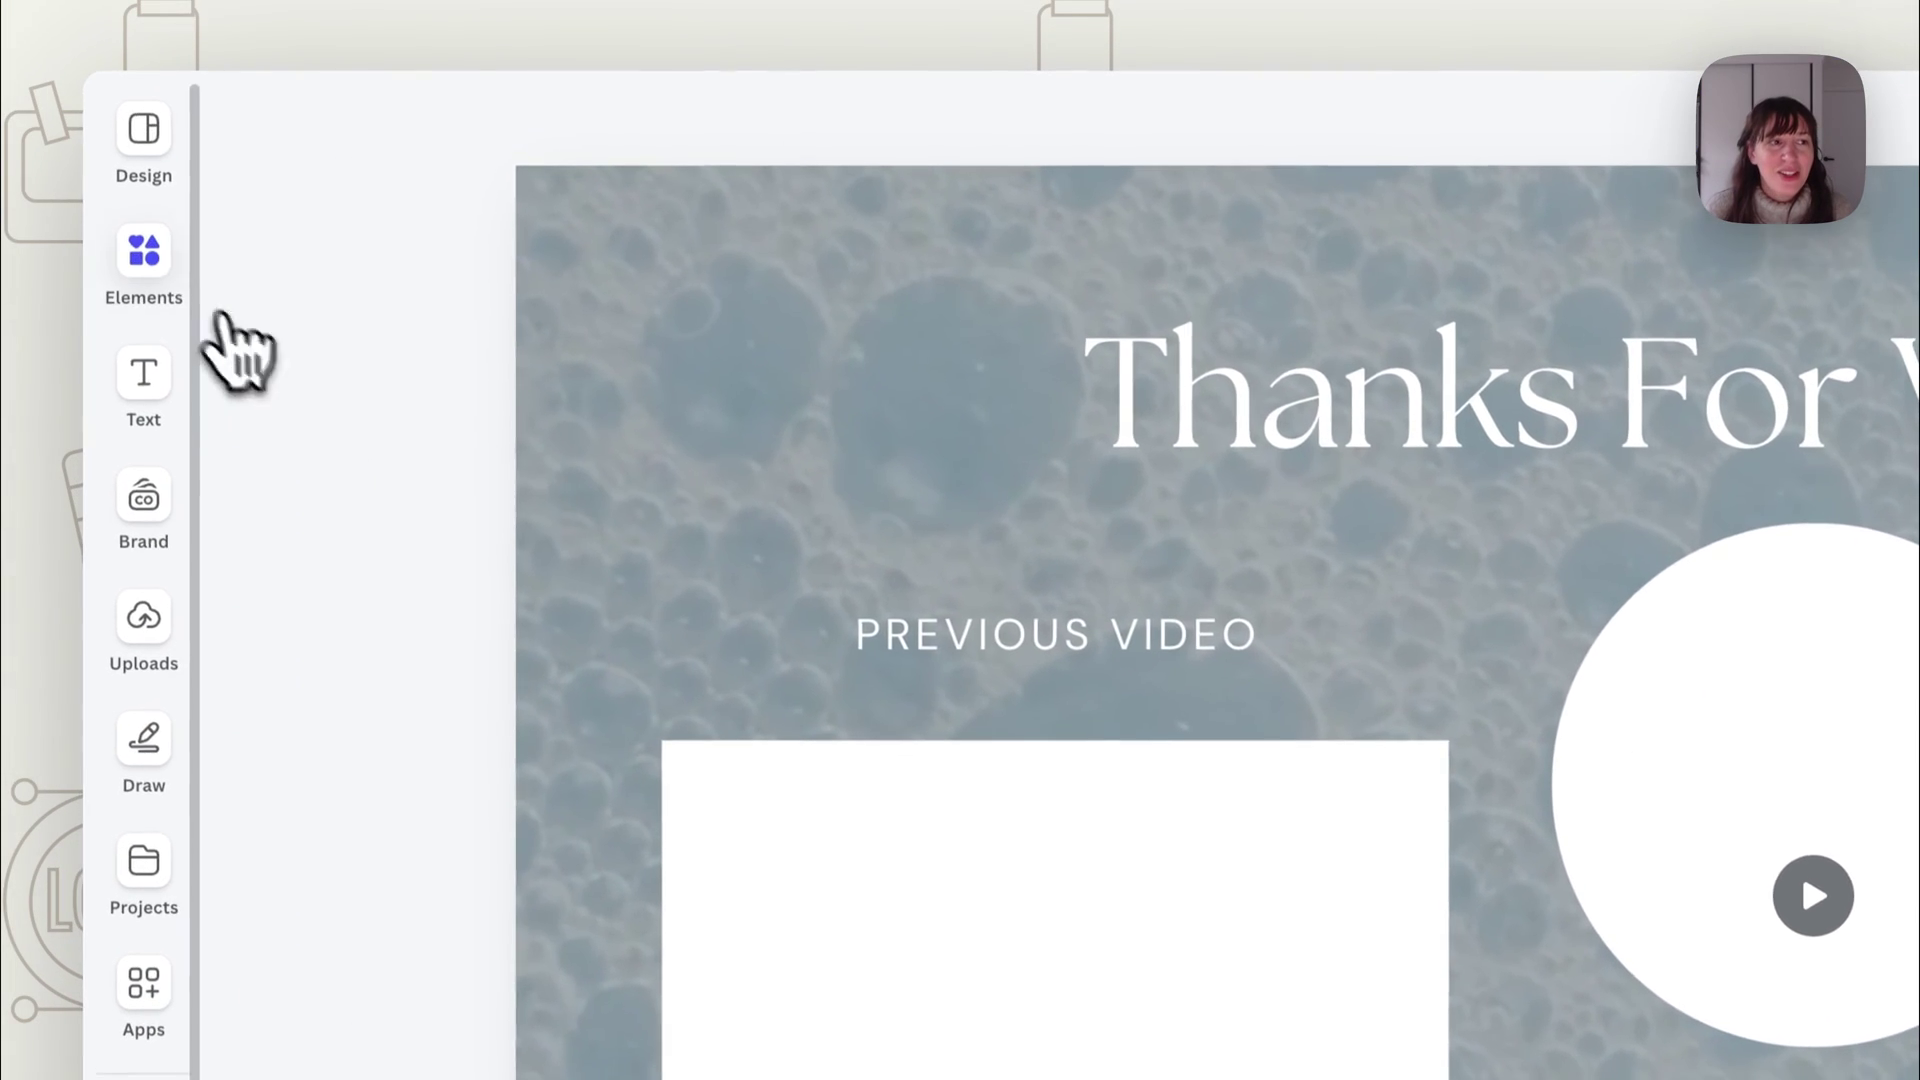
# Add the recently used black sparkles graphic and shrink it into the upper-left corner of the page.
pyautogui.click(141, 262)
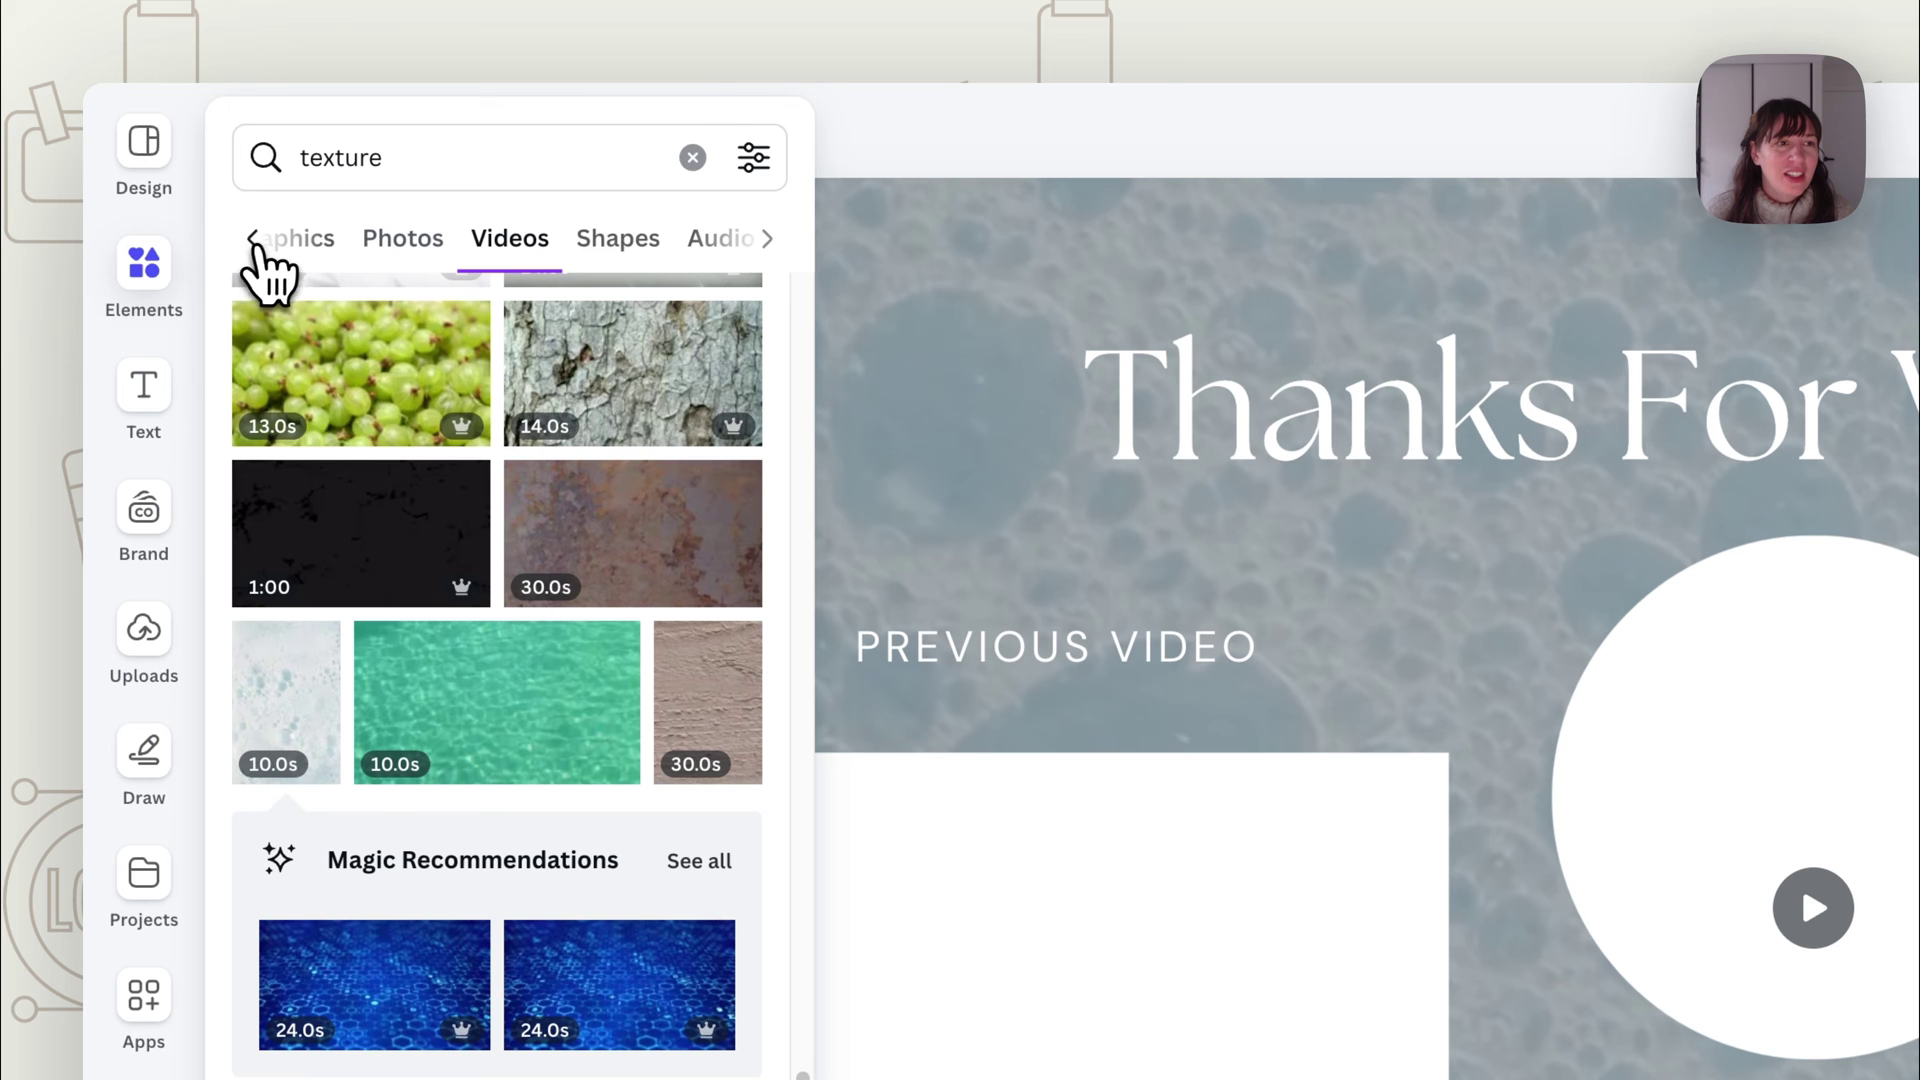
pyautogui.click(692, 157)
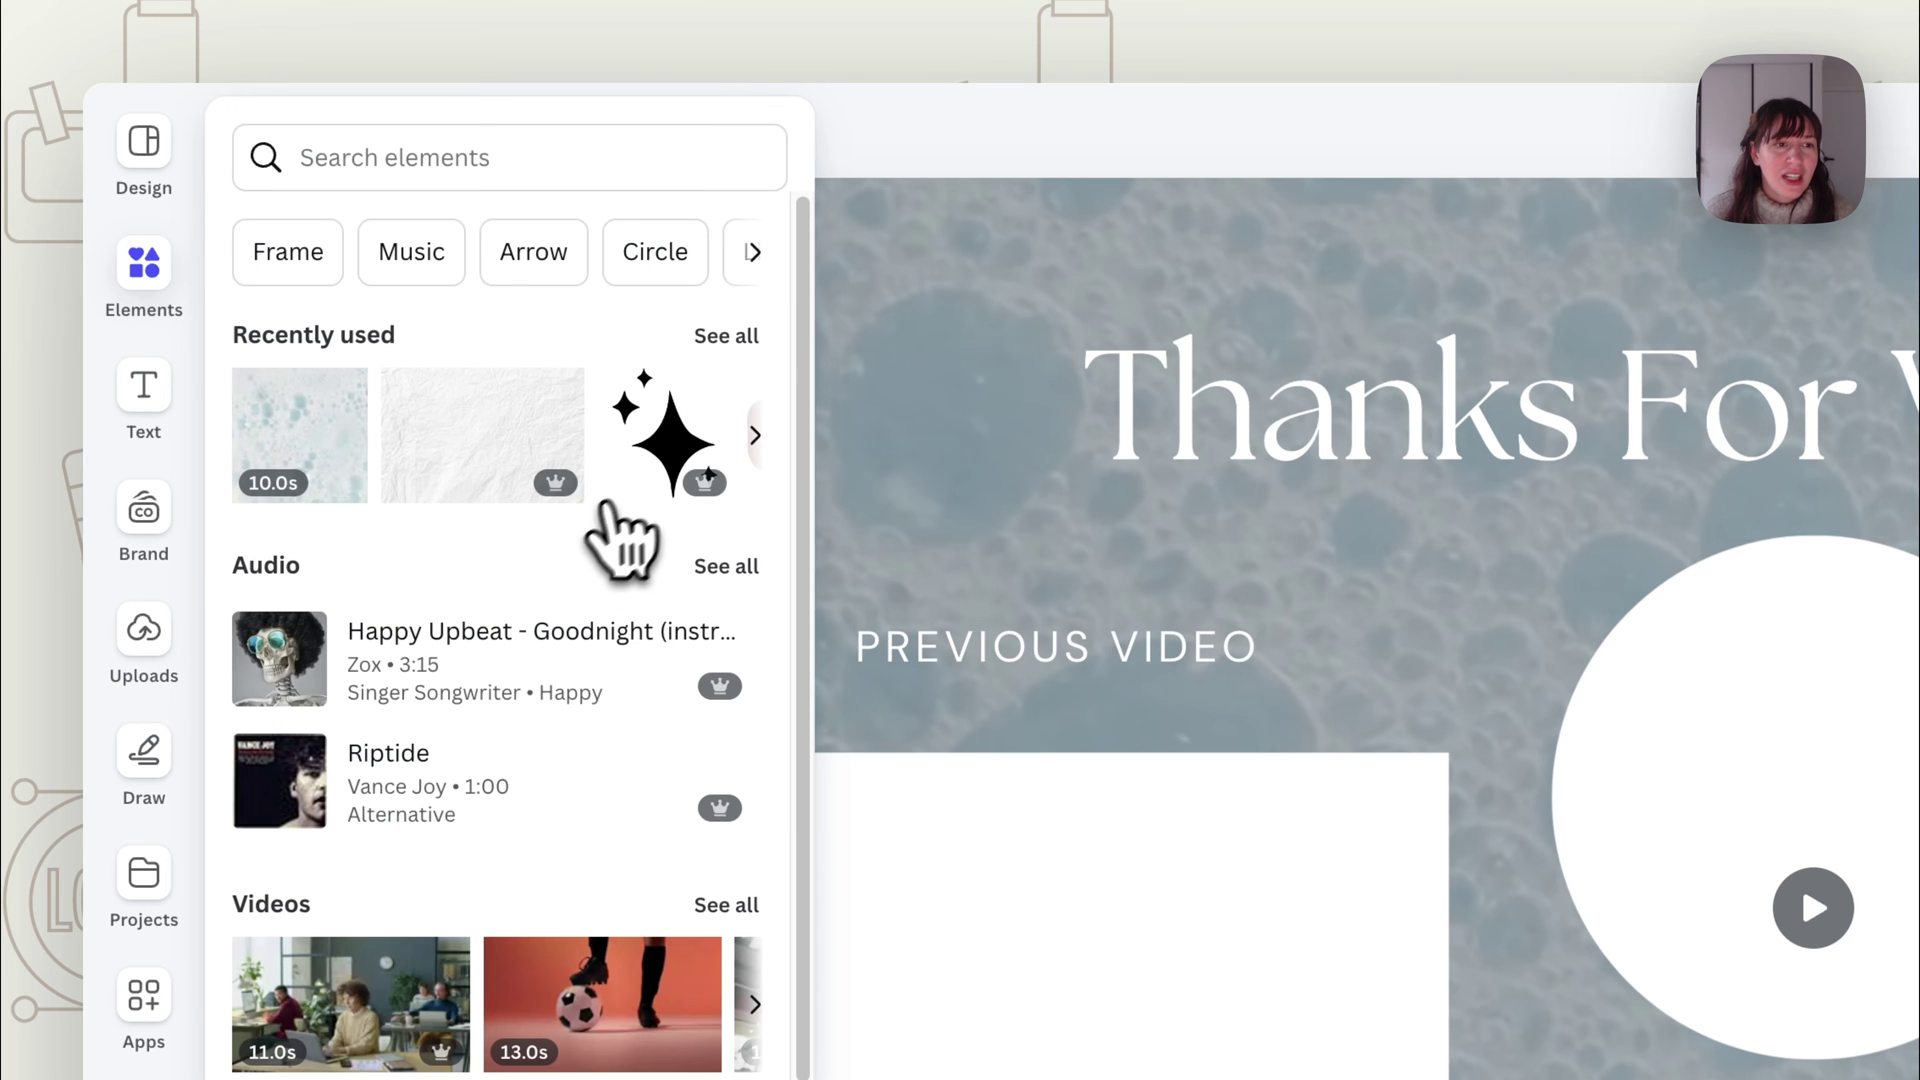
pyautogui.click(672, 470)
pyautogui.moveTo(1880, 860); pyautogui.dragTo(847, 552)
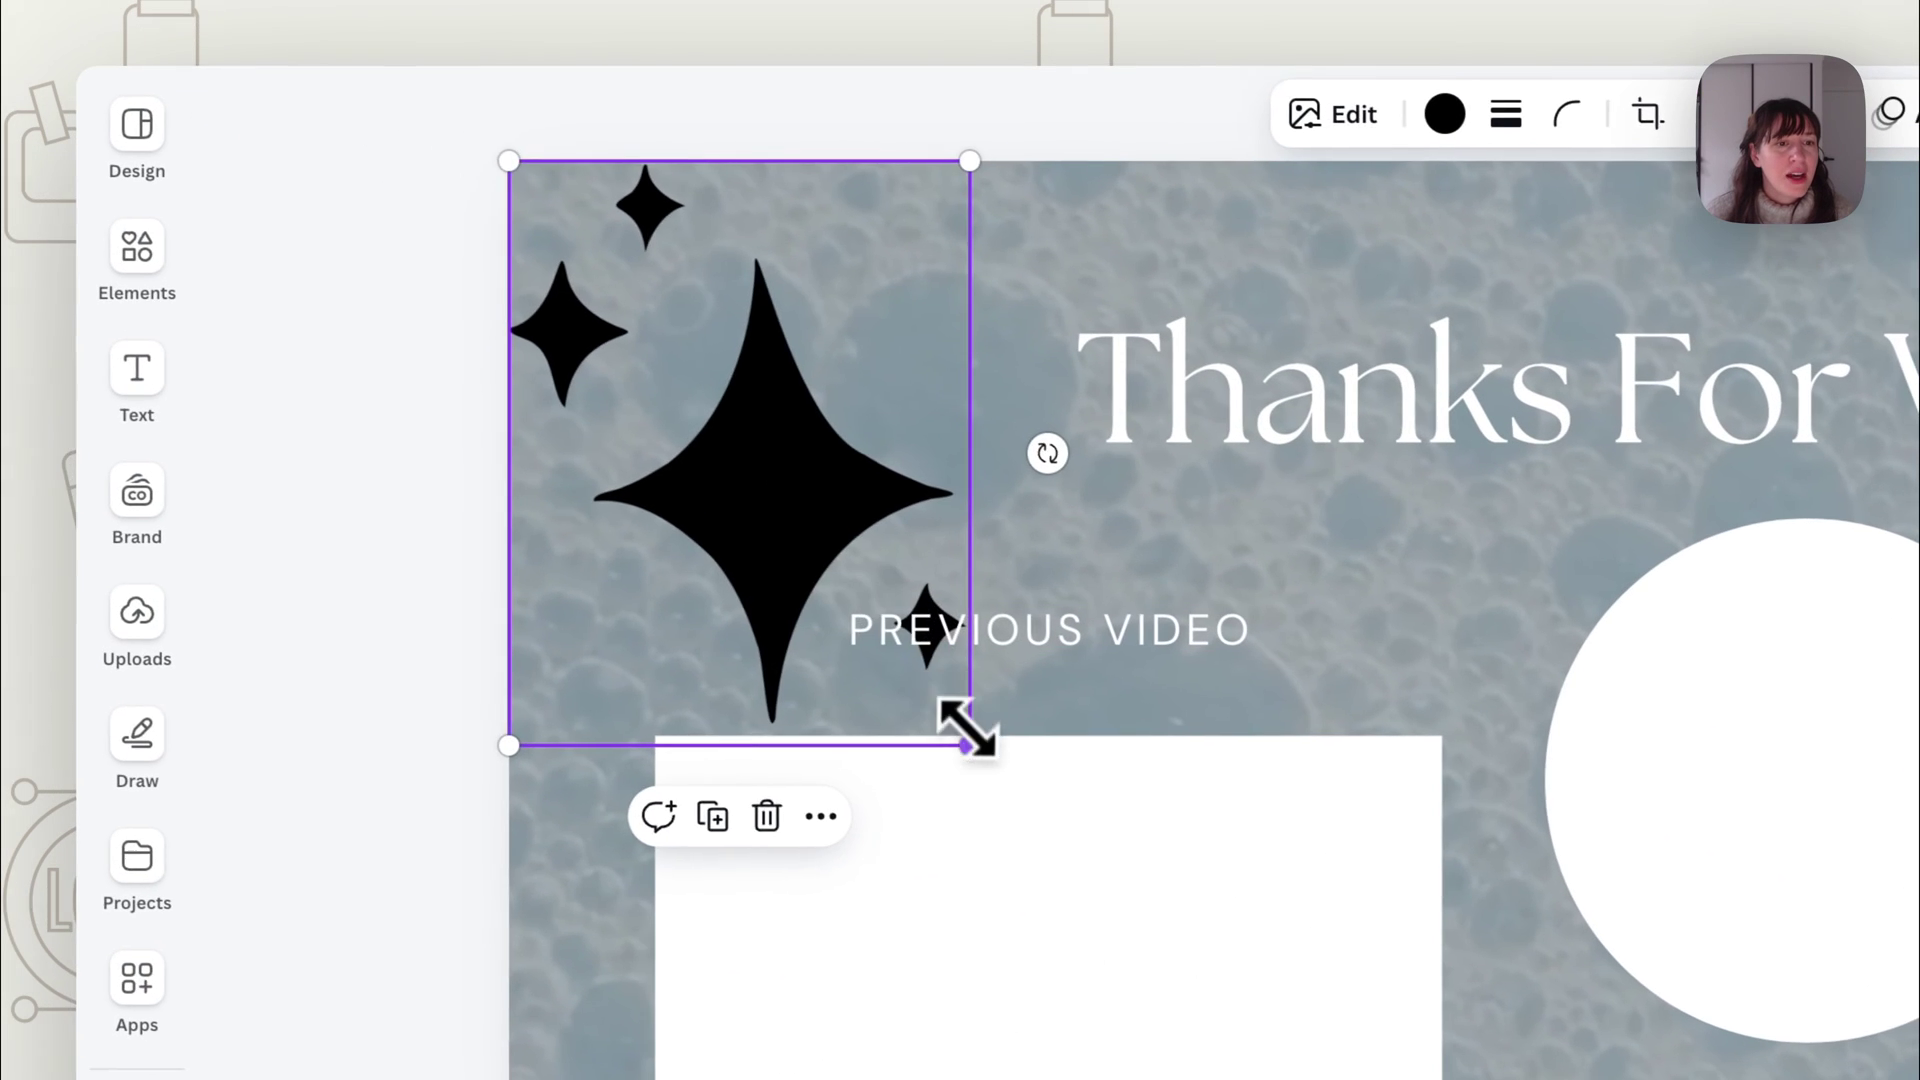
pyautogui.moveTo(967, 727); pyautogui.dragTo(804, 499)
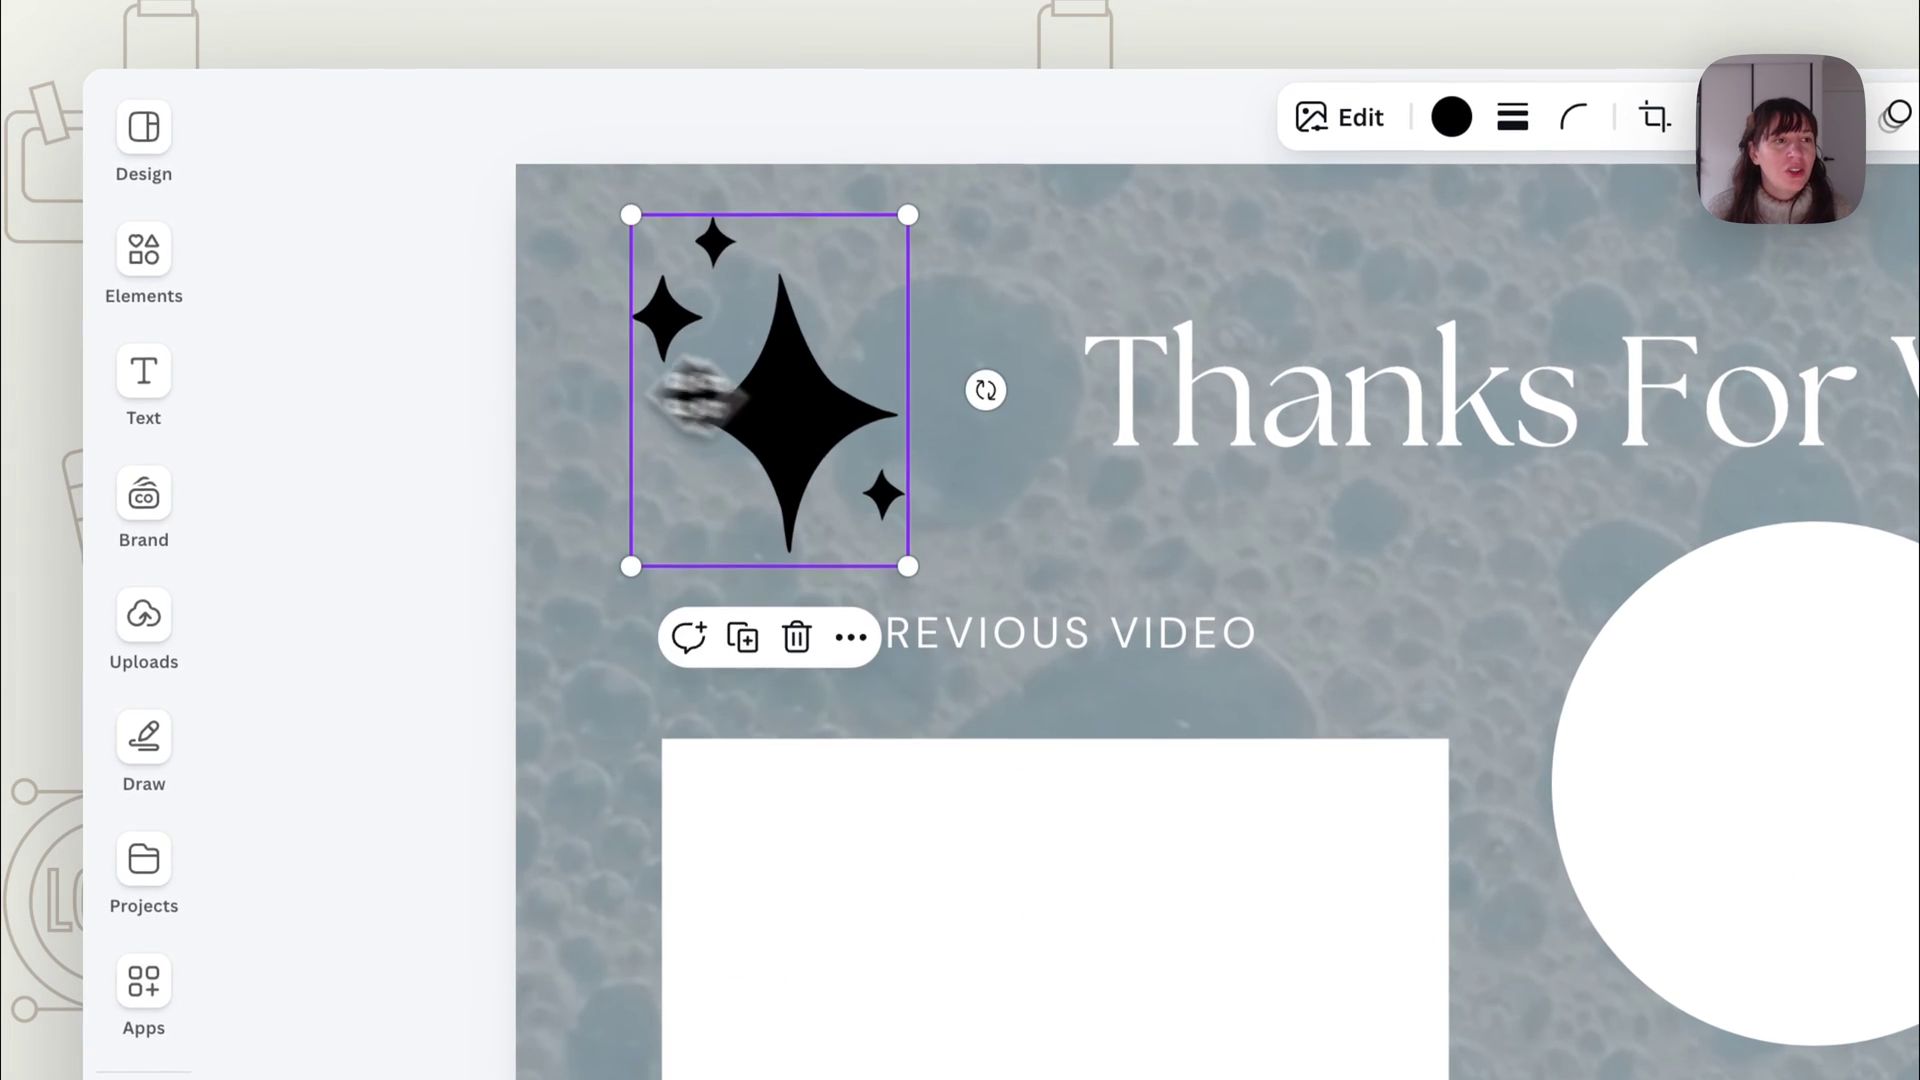
# Search the elements for "flower", add the cream daisy with the orange centre and shrink it into the page's lower-right corner.
pyautogui.click(443, 186)
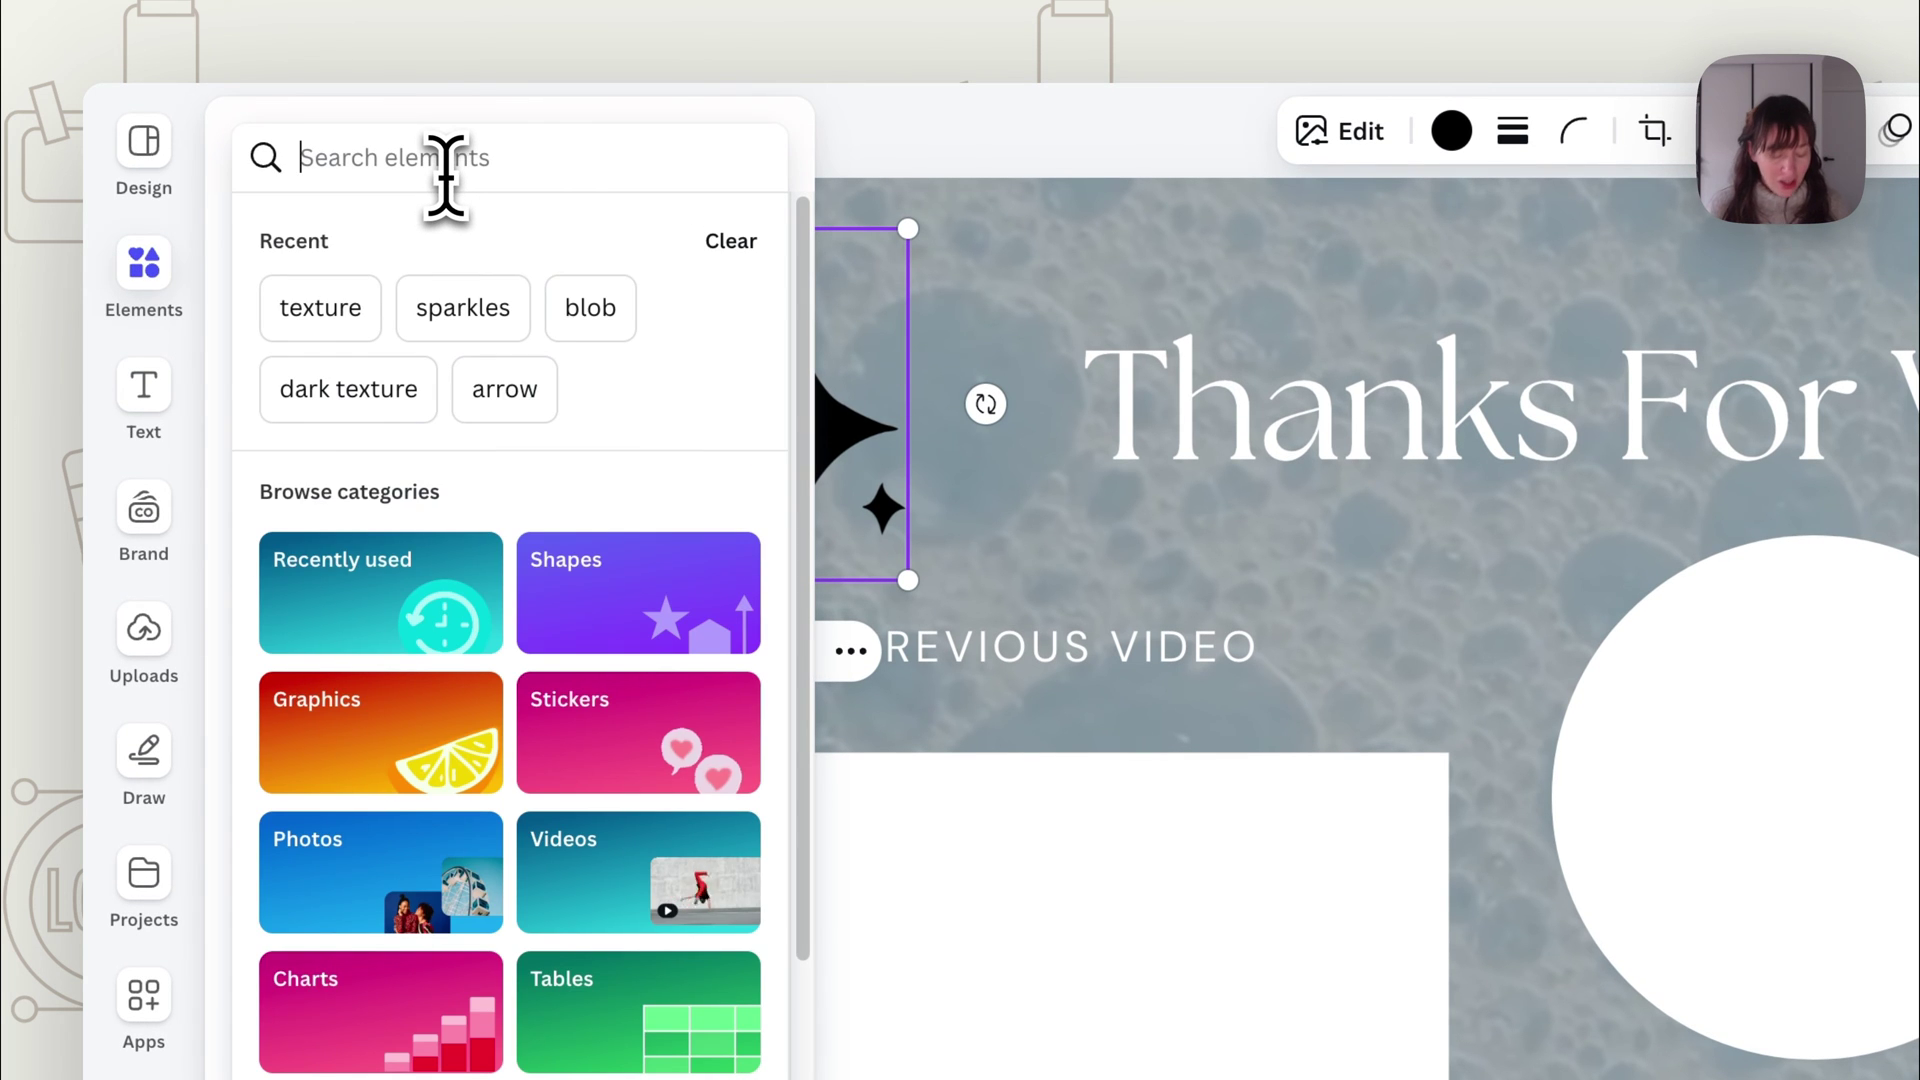
pyautogui.write('flower')
pyautogui.press('Return')
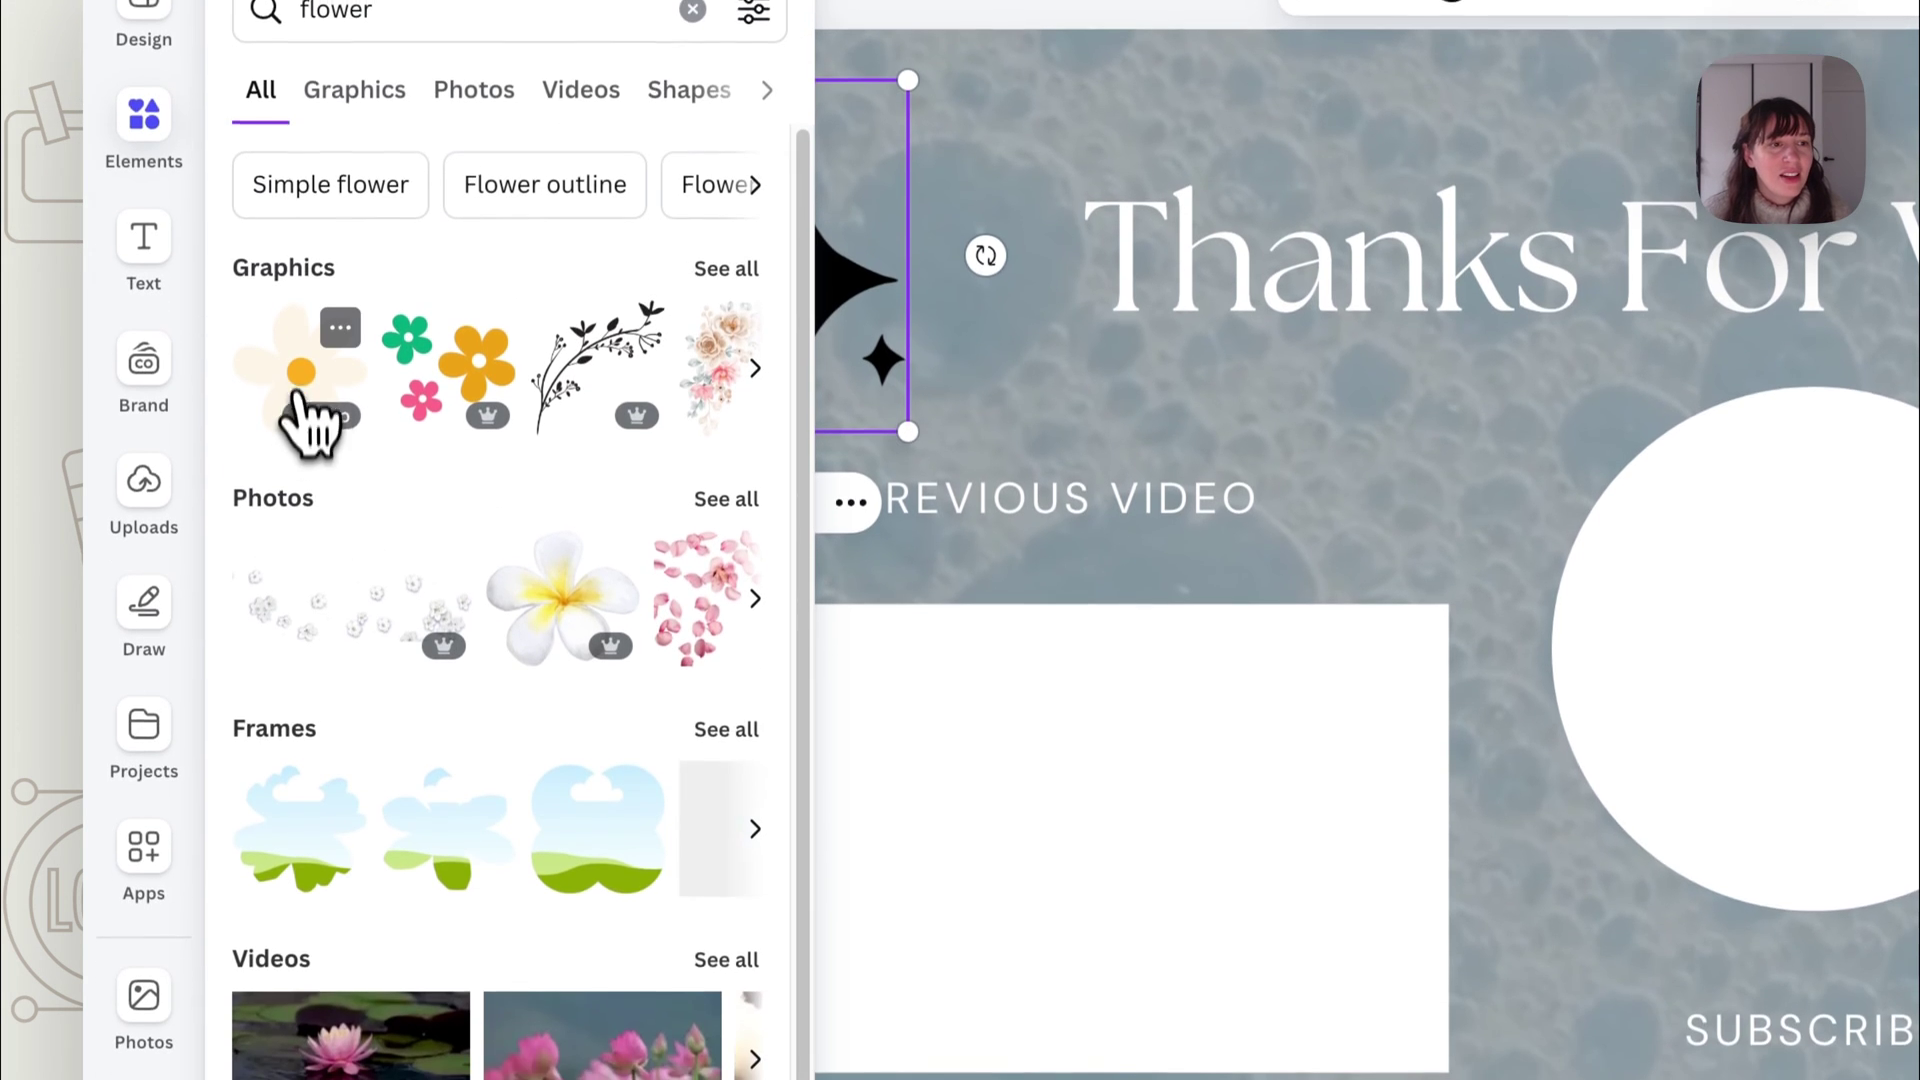
pyautogui.click(310, 420)
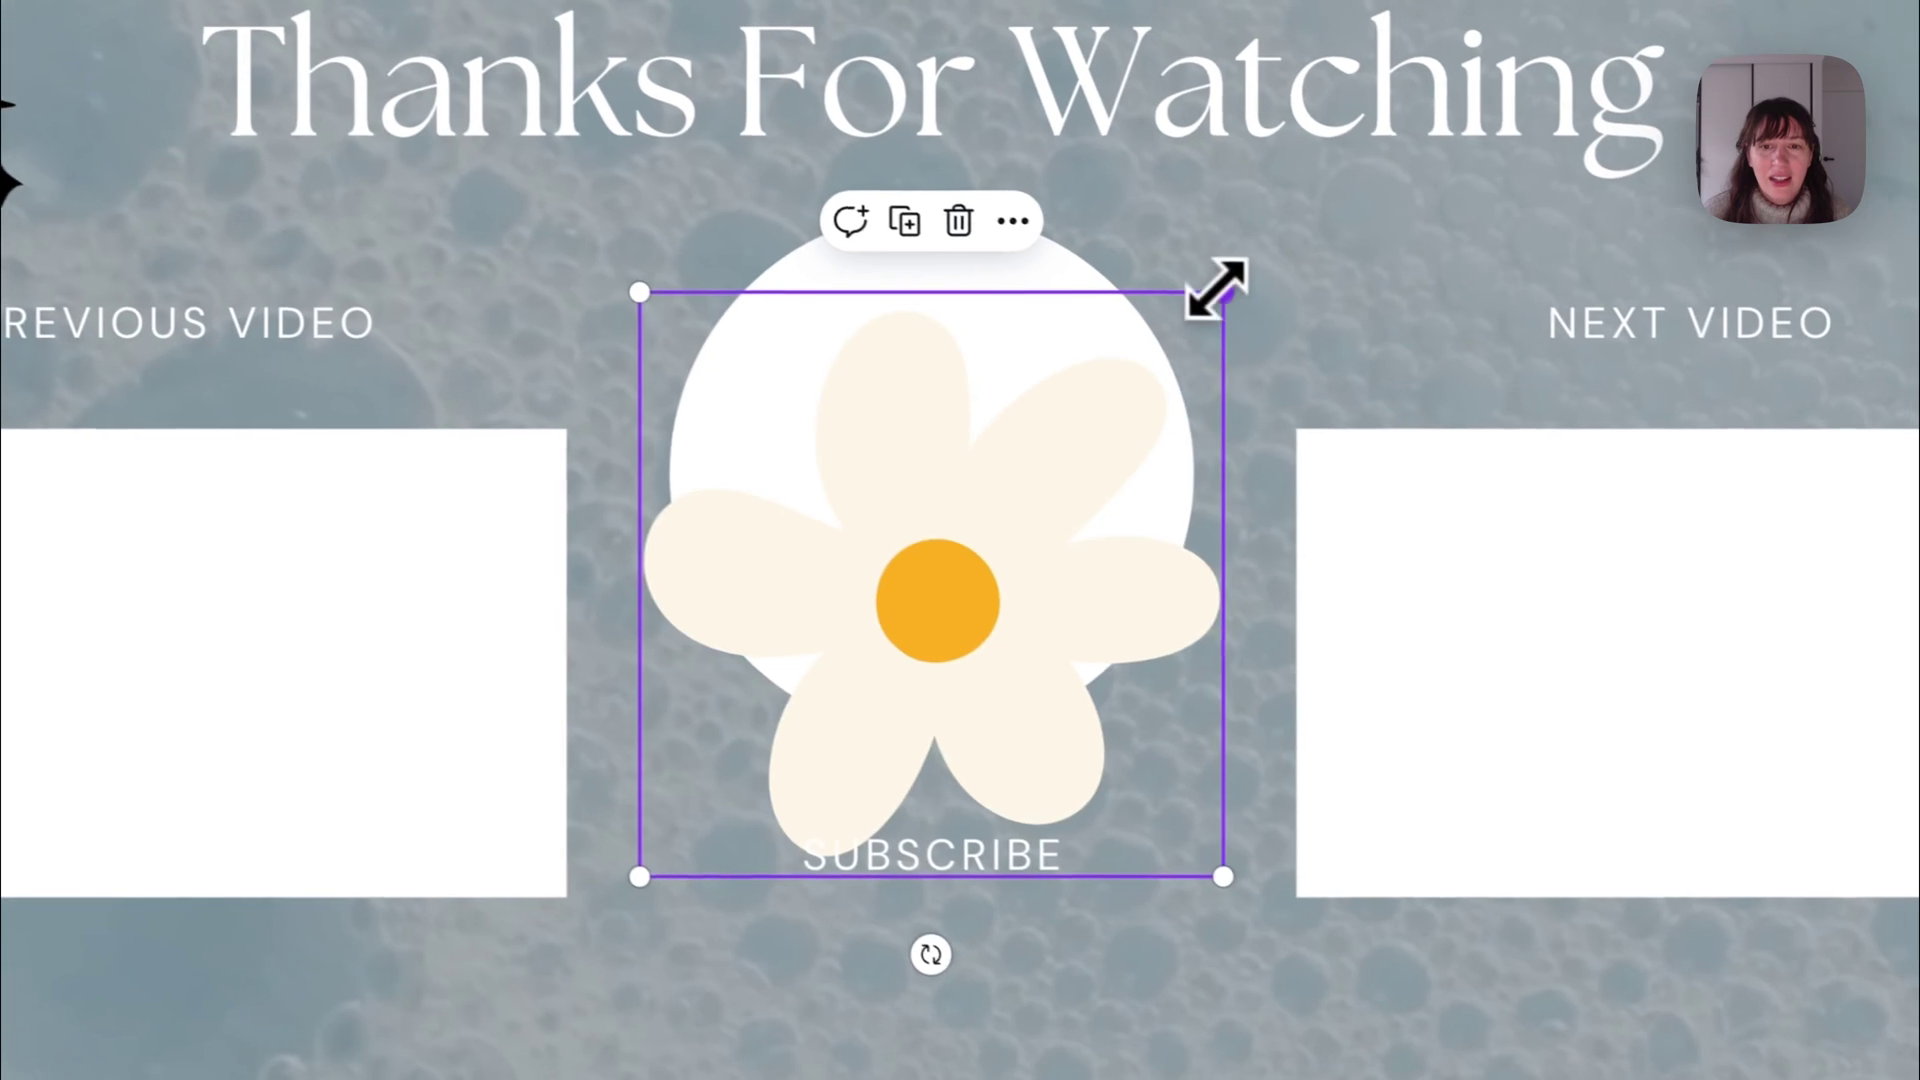
pyautogui.moveTo(1217, 287); pyautogui.dragTo(1459, 640)
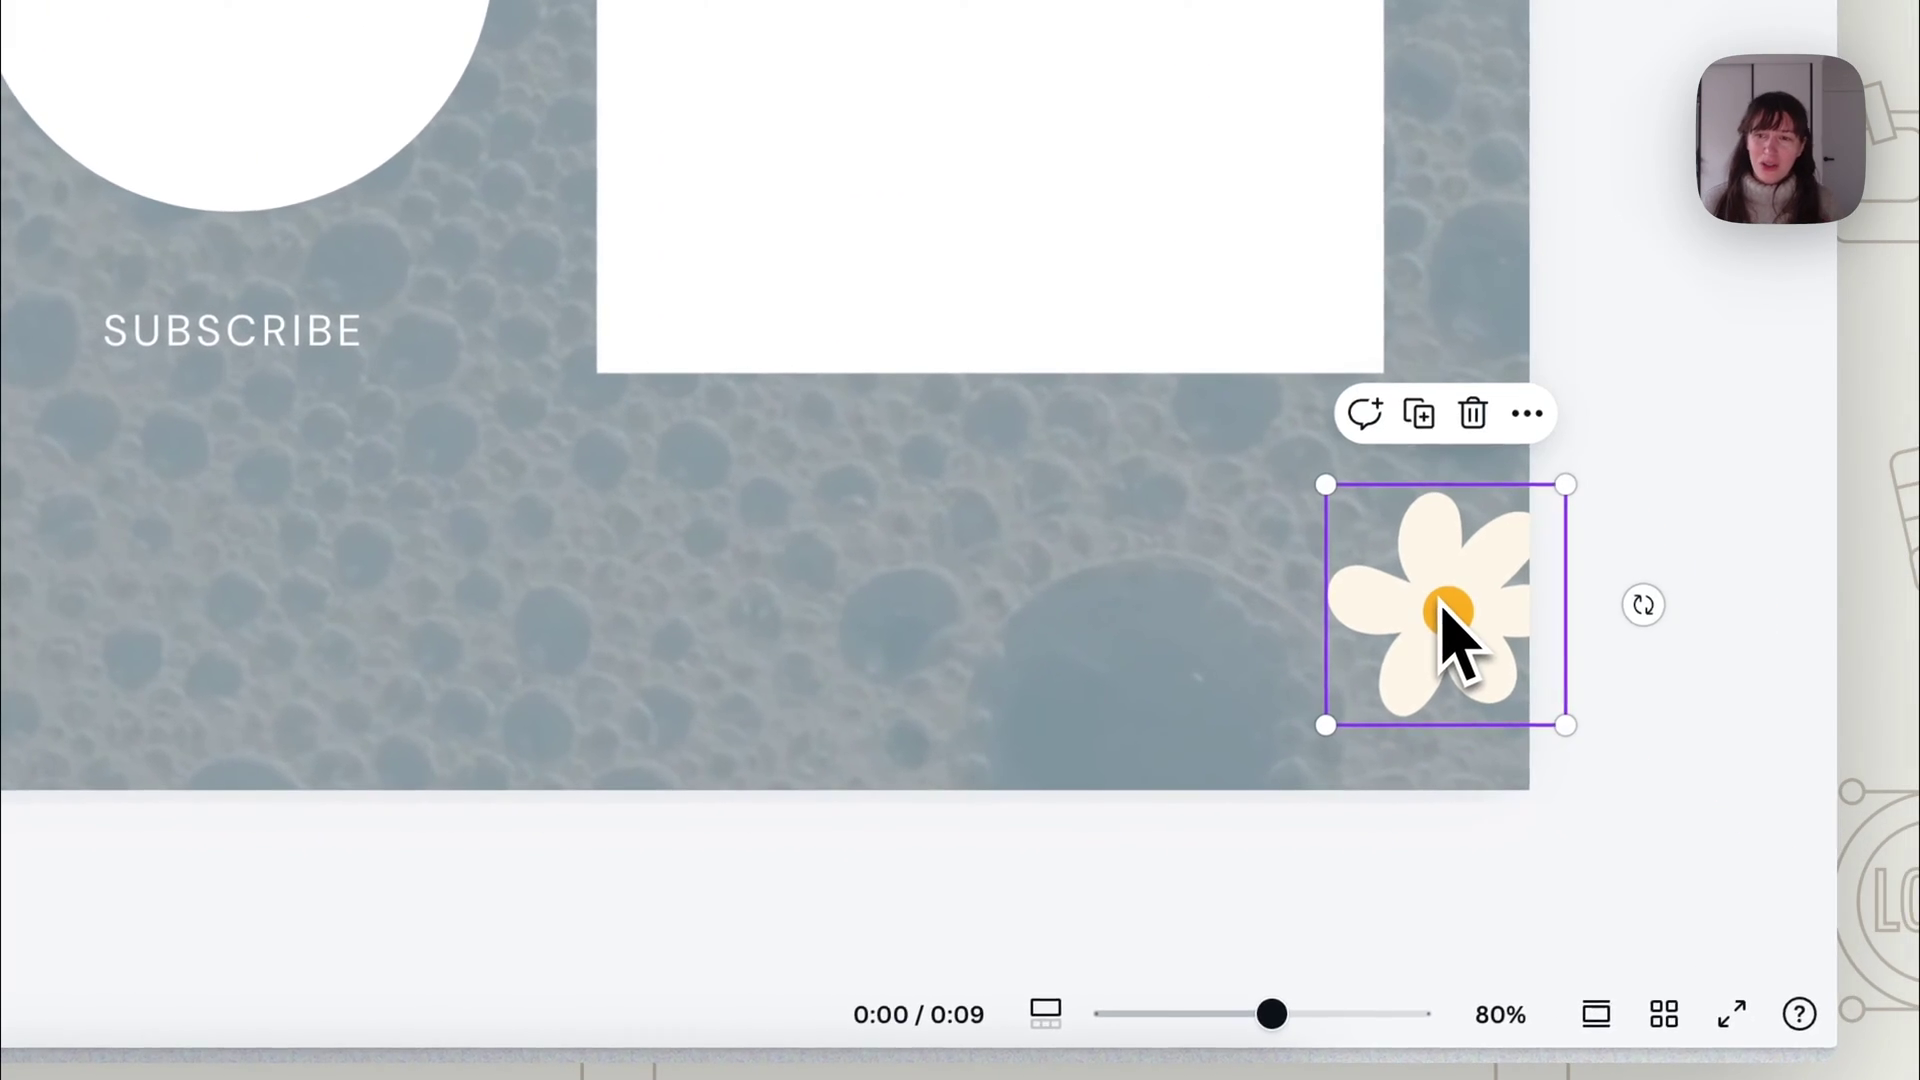
# Recolour the sparkles with the off-white brand colour, make them smaller and tuck them further into the upper-left corner.
pyautogui.click(49, 145)
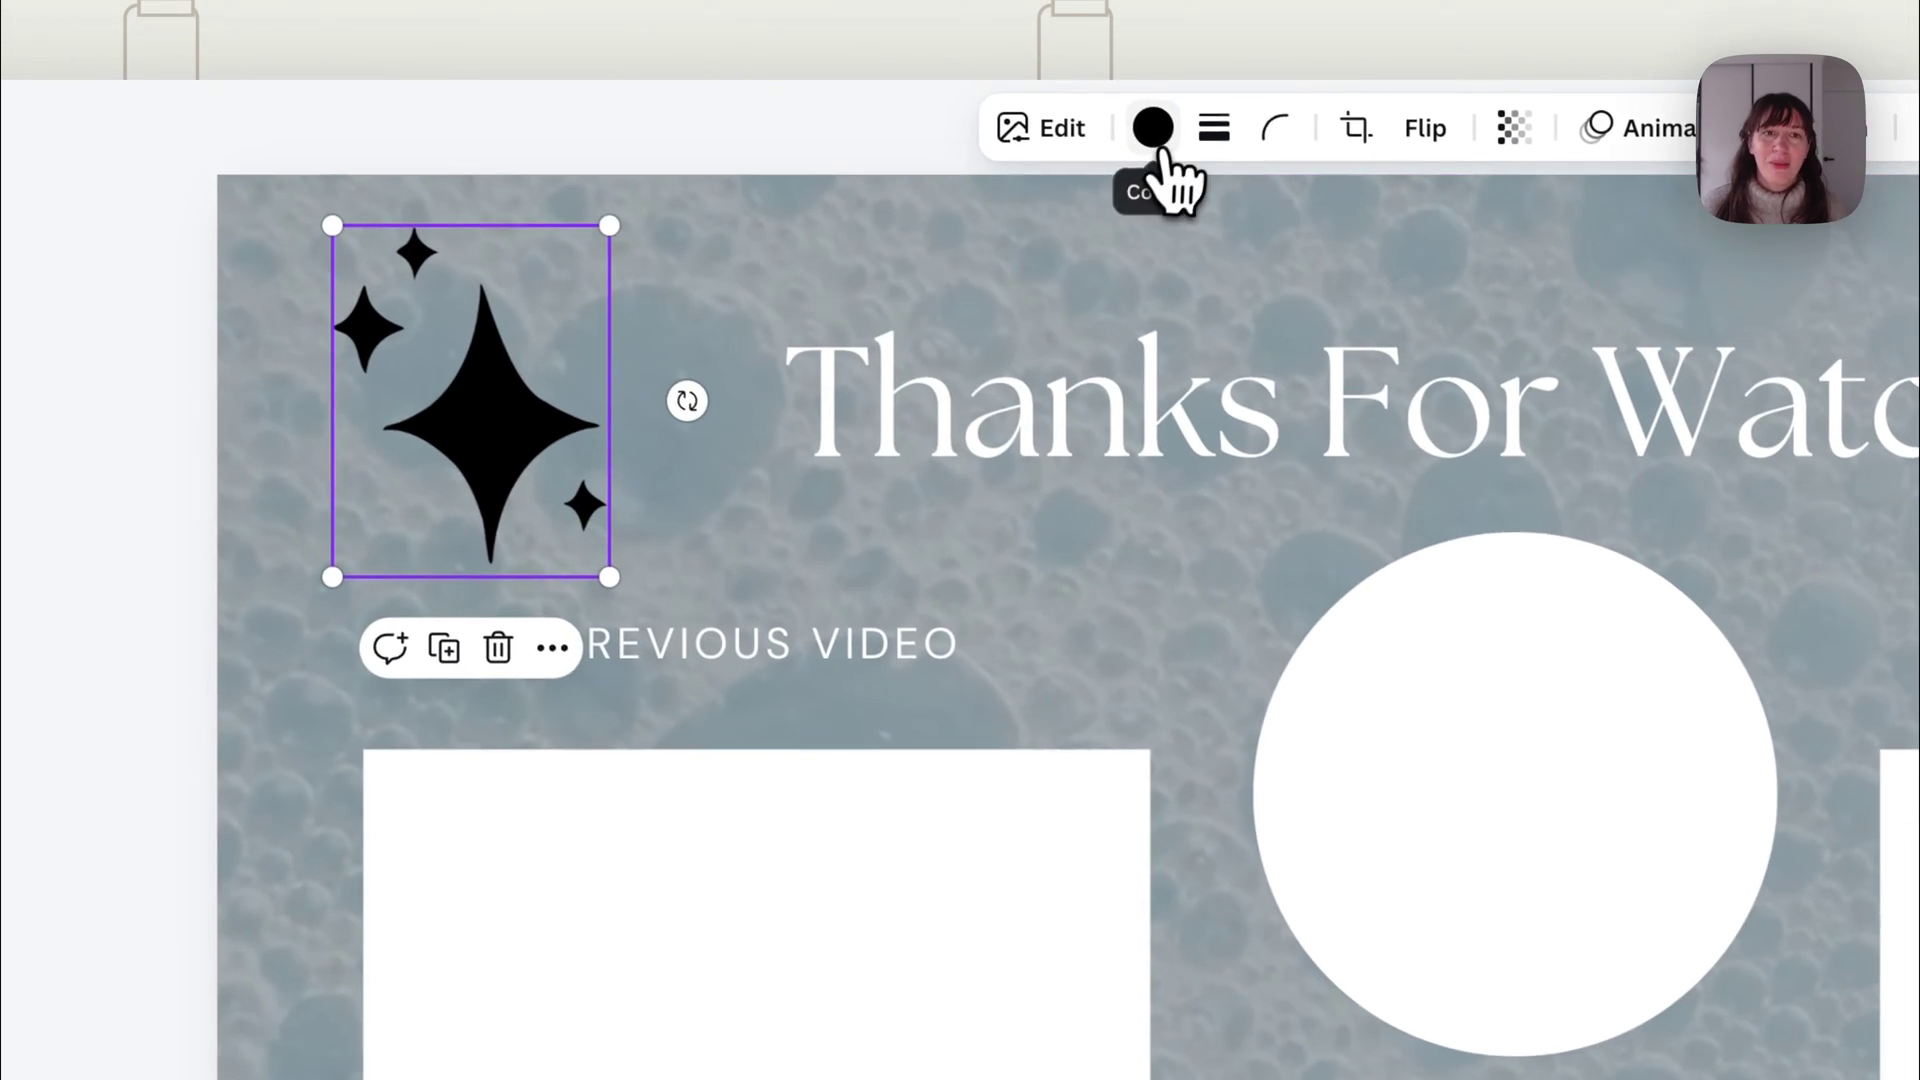
pyautogui.click(1155, 130)
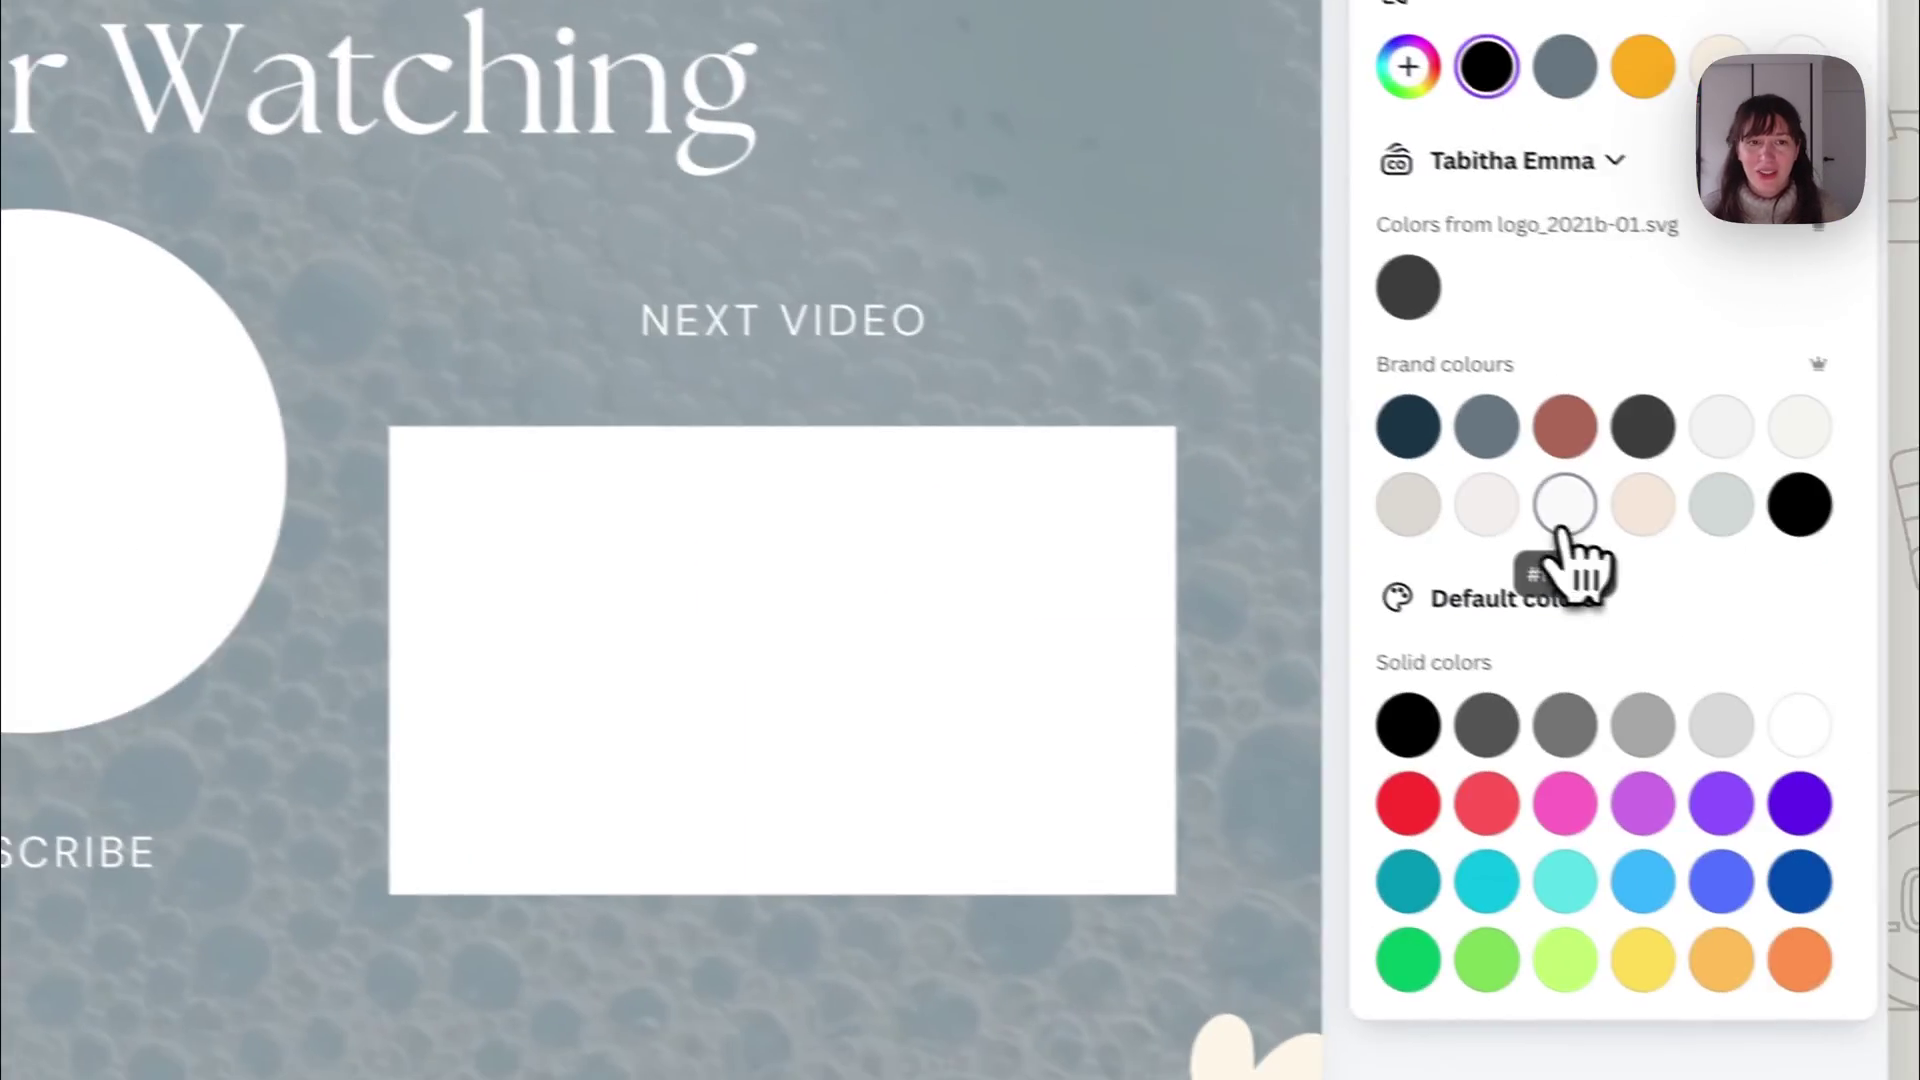
pyautogui.click(1563, 503)
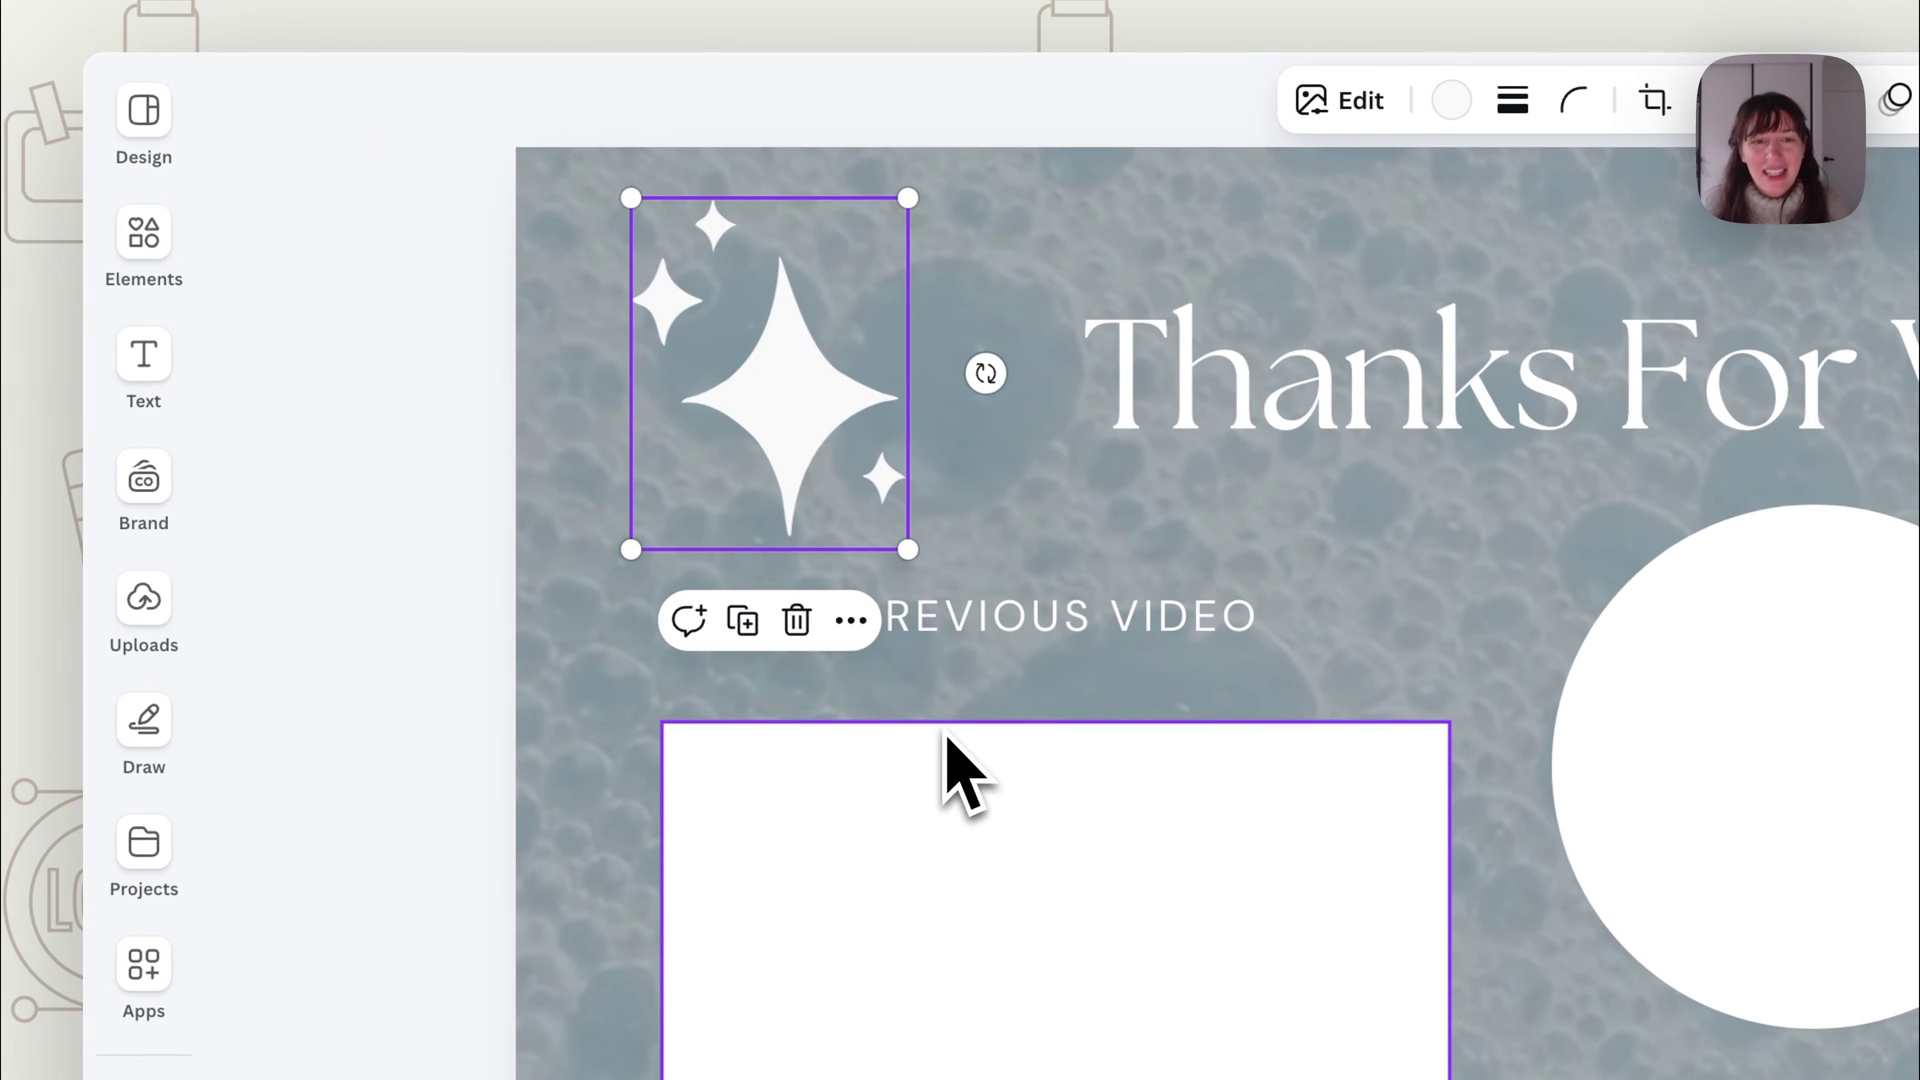
pyautogui.moveTo(858, 477); pyautogui.dragTo(822, 440)
pyautogui.moveTo(773, 350); pyautogui.dragTo(720, 385)
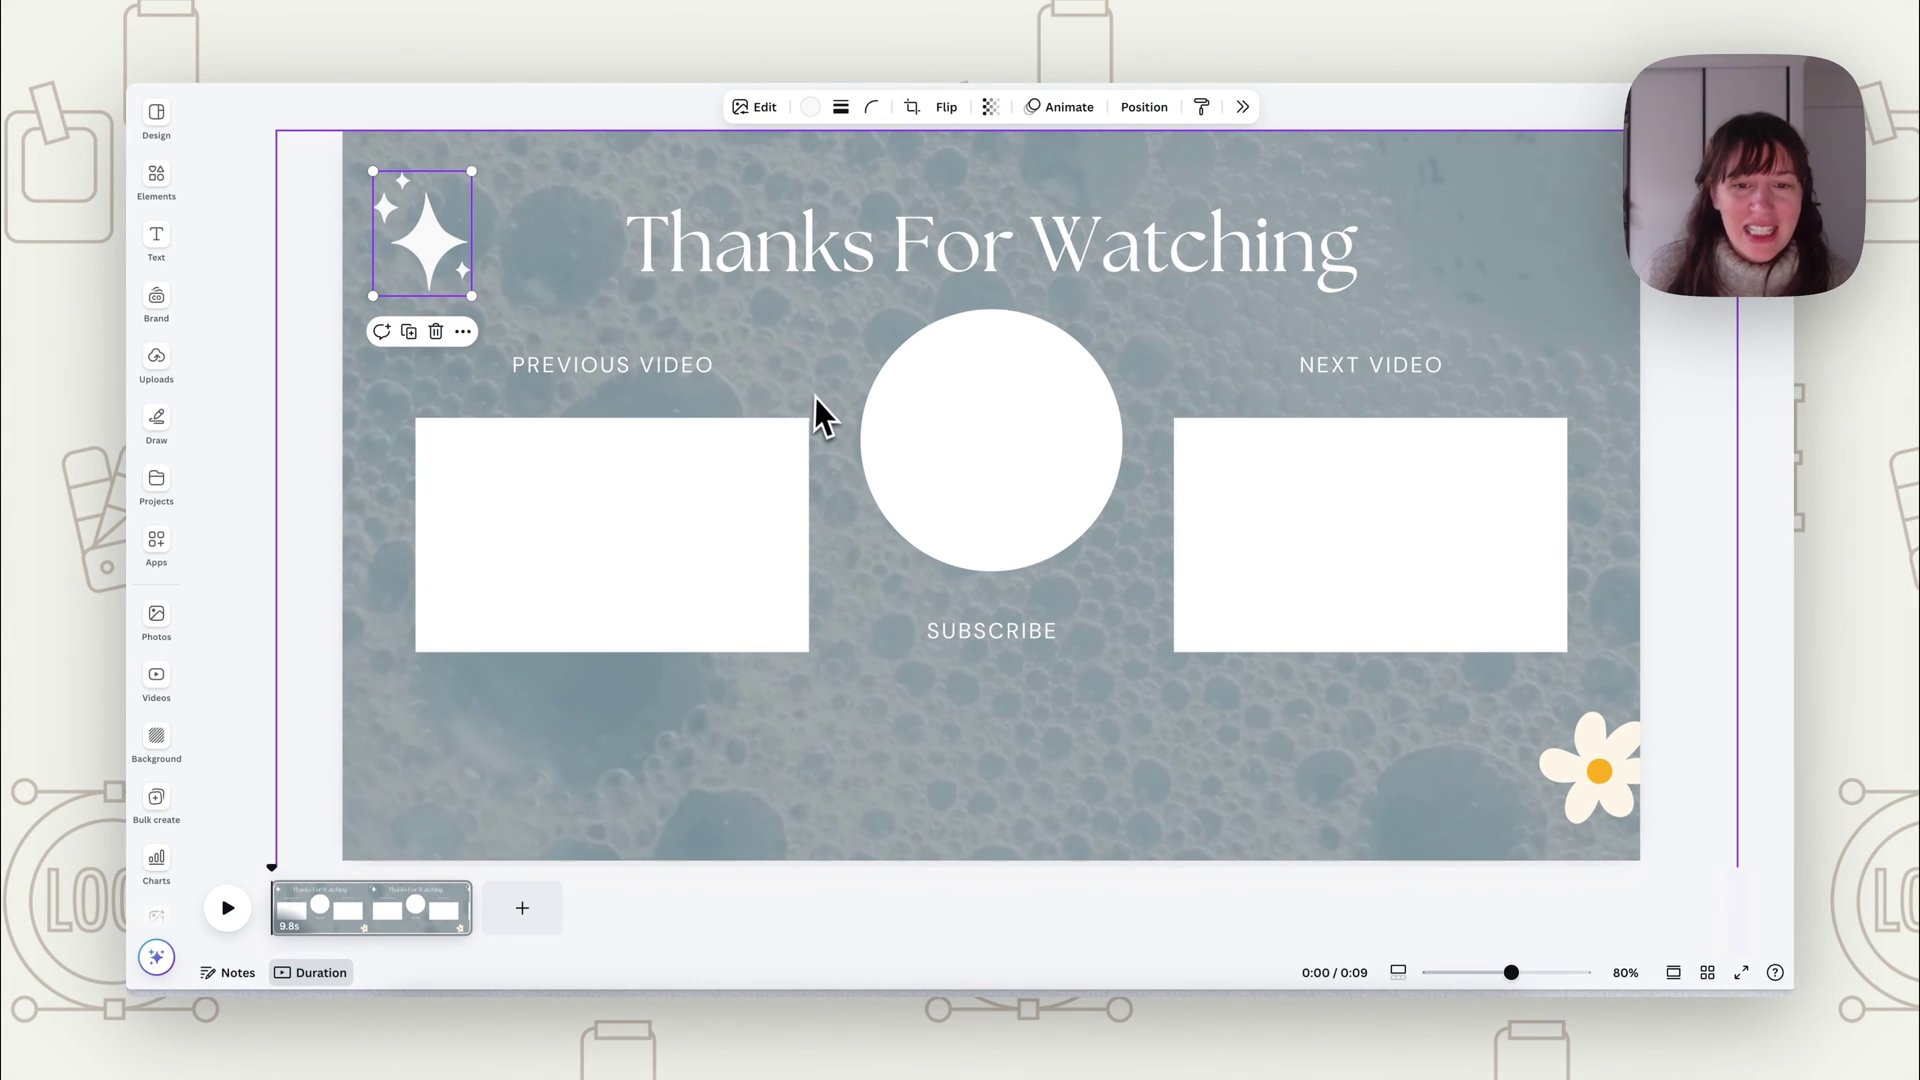
# Move the daisy inward so it sits fully inside the page's lower-right corner.
pyautogui.click(1579, 804)
pyautogui.moveTo(1579, 804); pyautogui.dragTo(1544, 794)
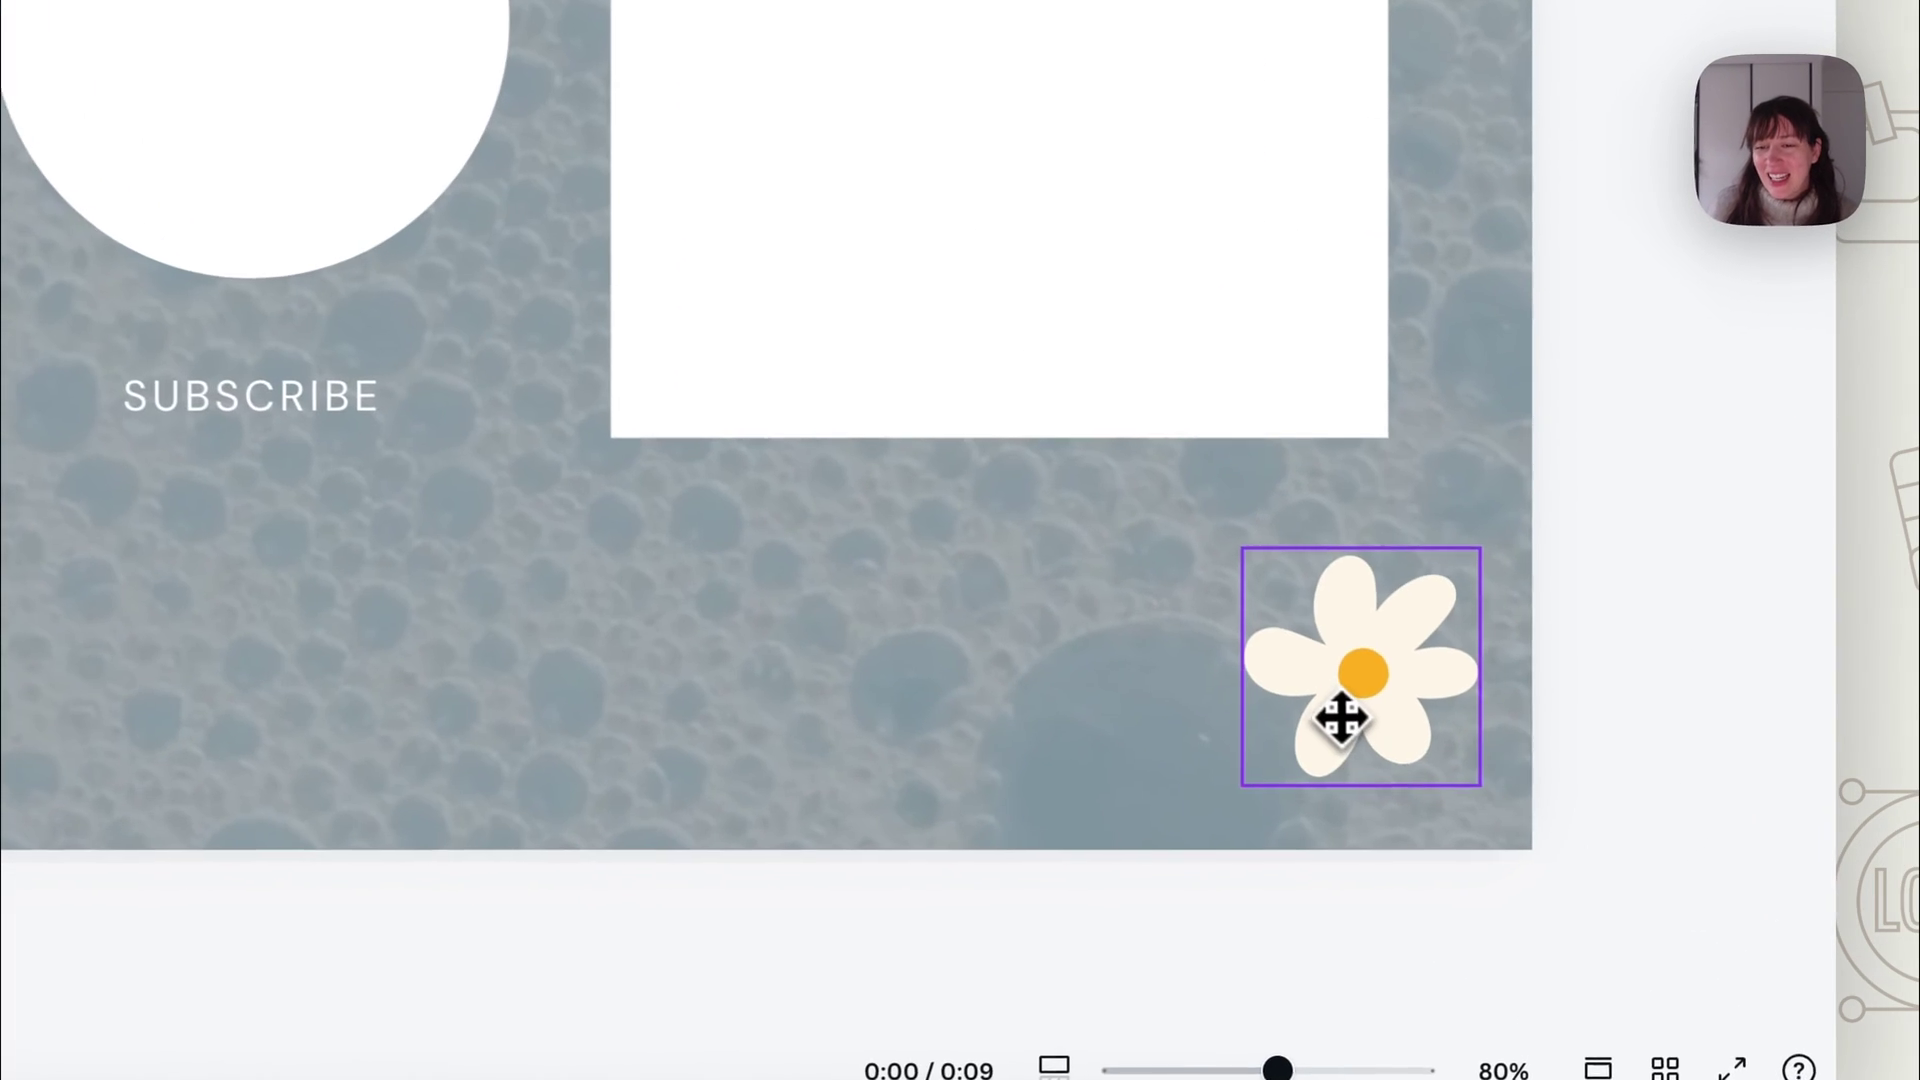
pyautogui.moveTo(1340, 716); pyautogui.dragTo(1339, 716)
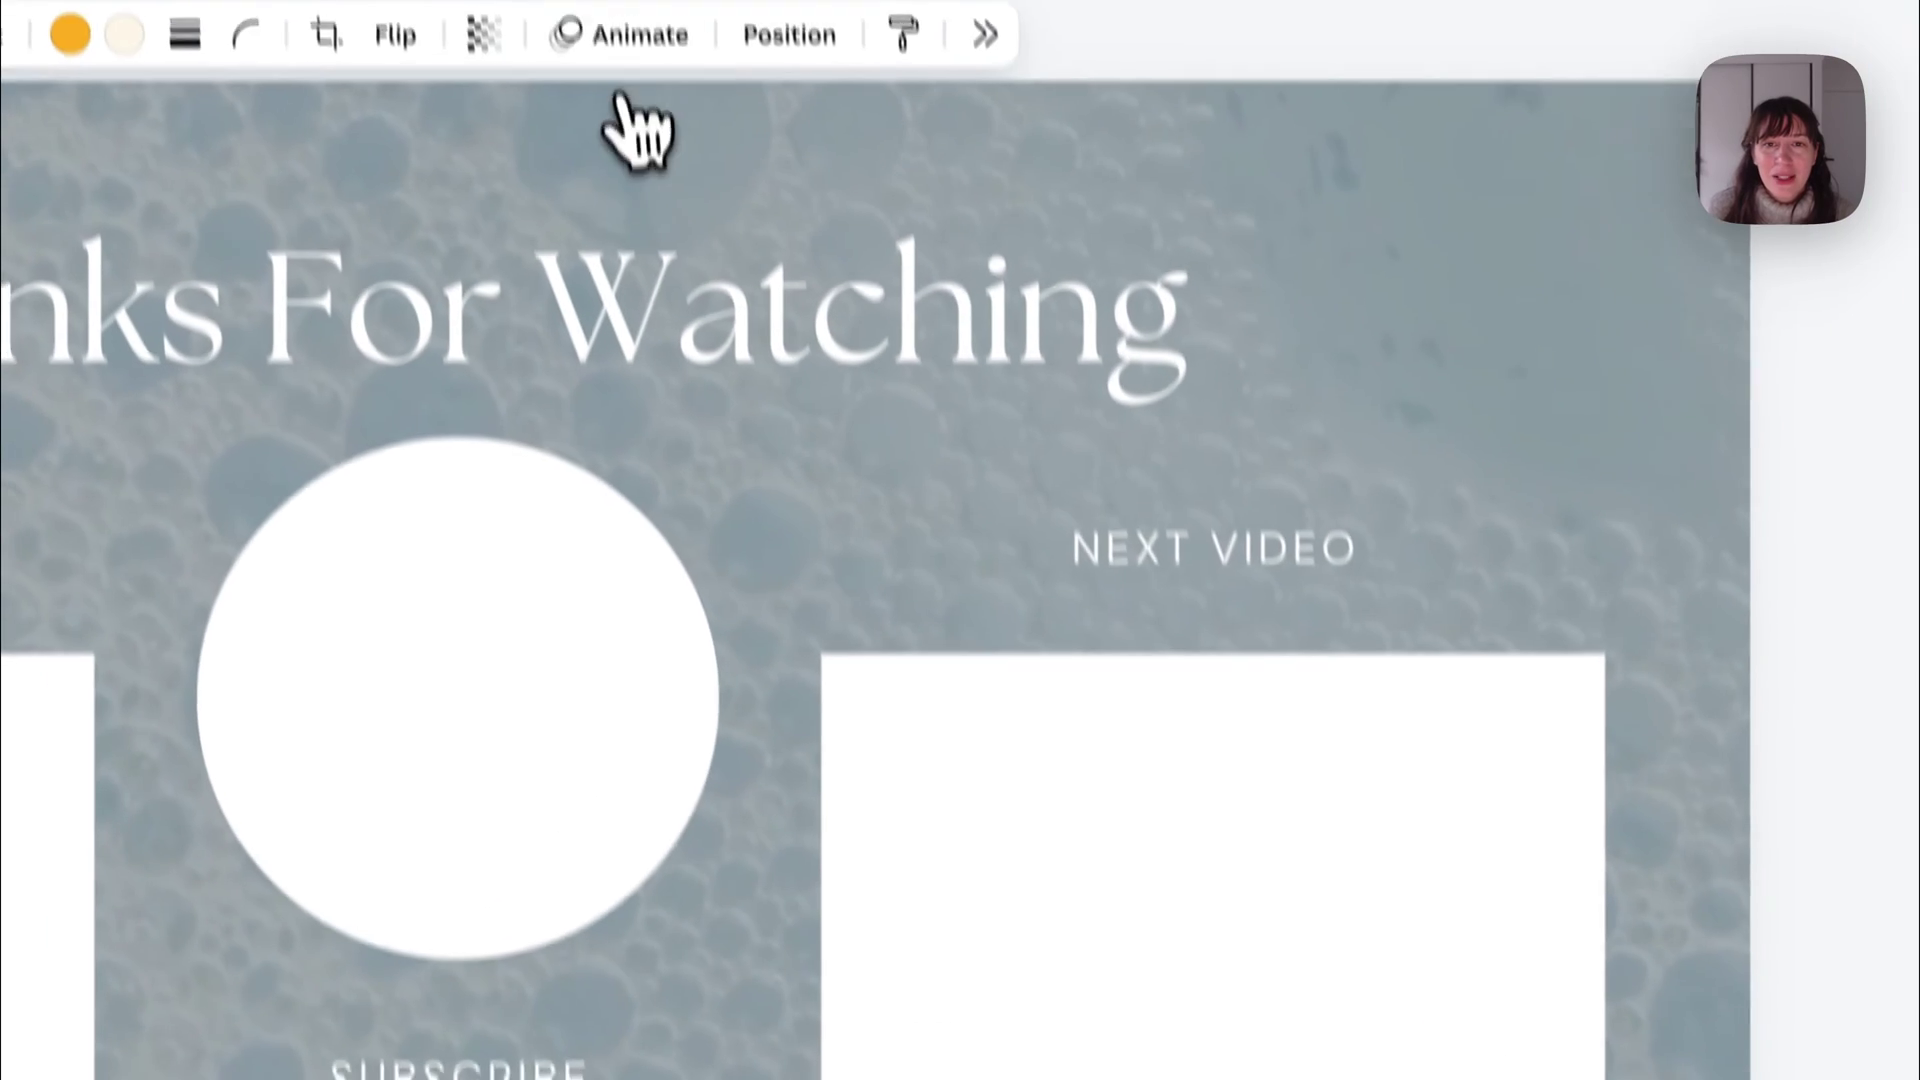
# Animate the daisy with one of the motion effects.
pyautogui.click(1088, 112)
pyautogui.scroll(-5, 1600, 690)
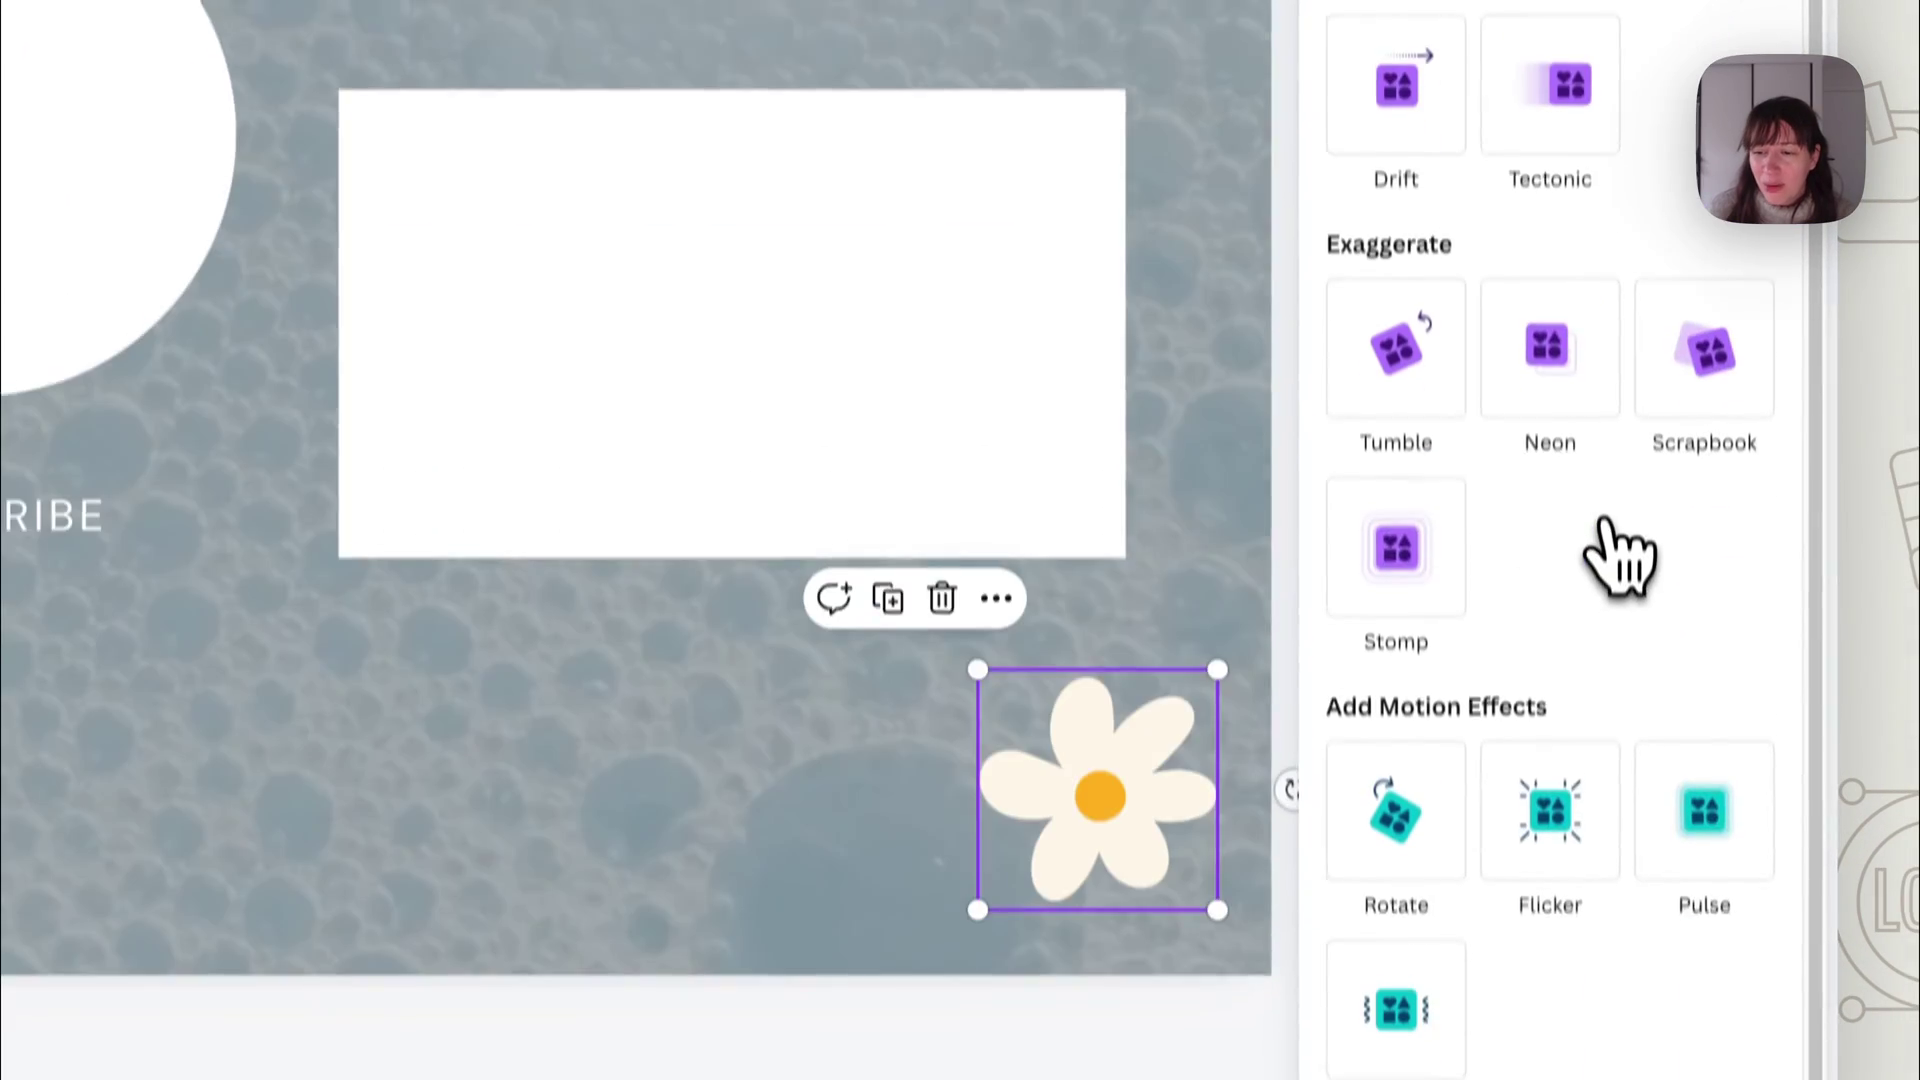
pyautogui.click(1405, 925)
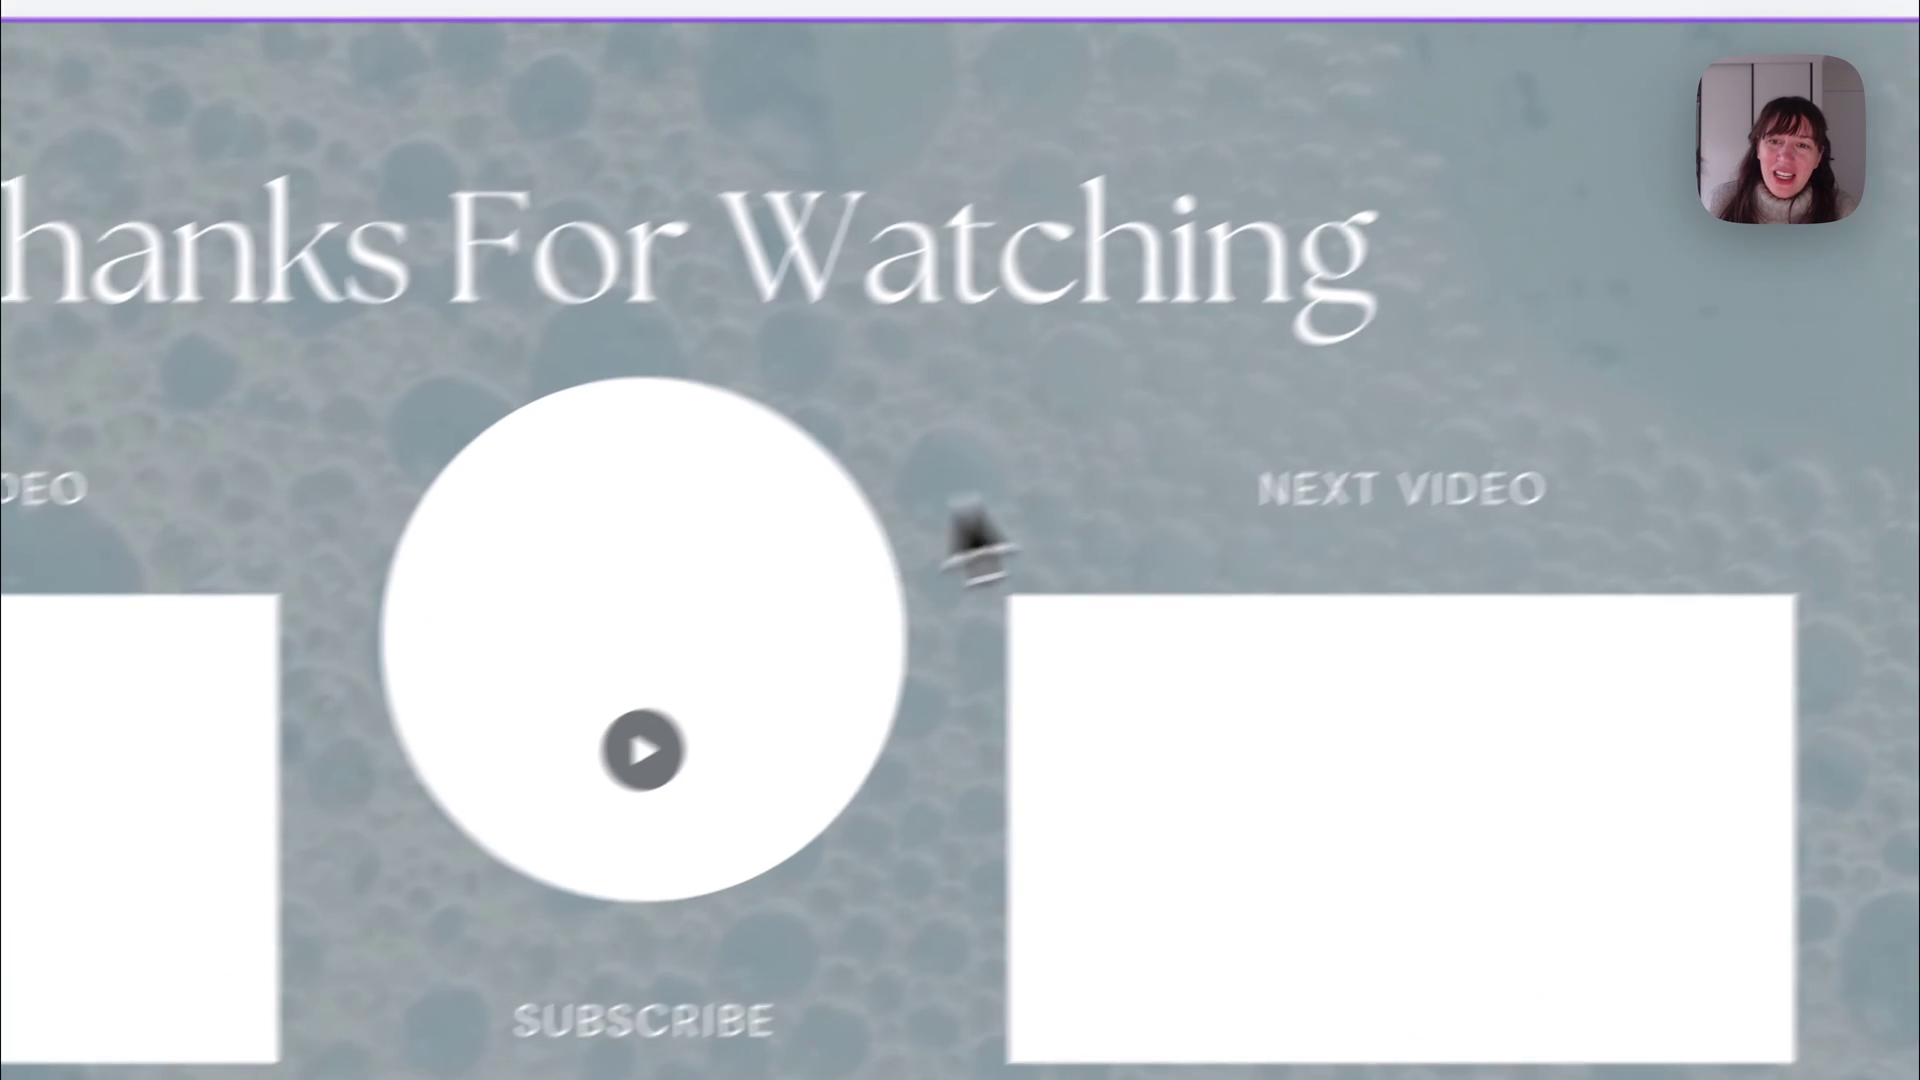
# Check the length of the foam bubbles video and duplicate the end screen page.
pyautogui.click(1523, 184)
pyautogui.click(1490, 100)
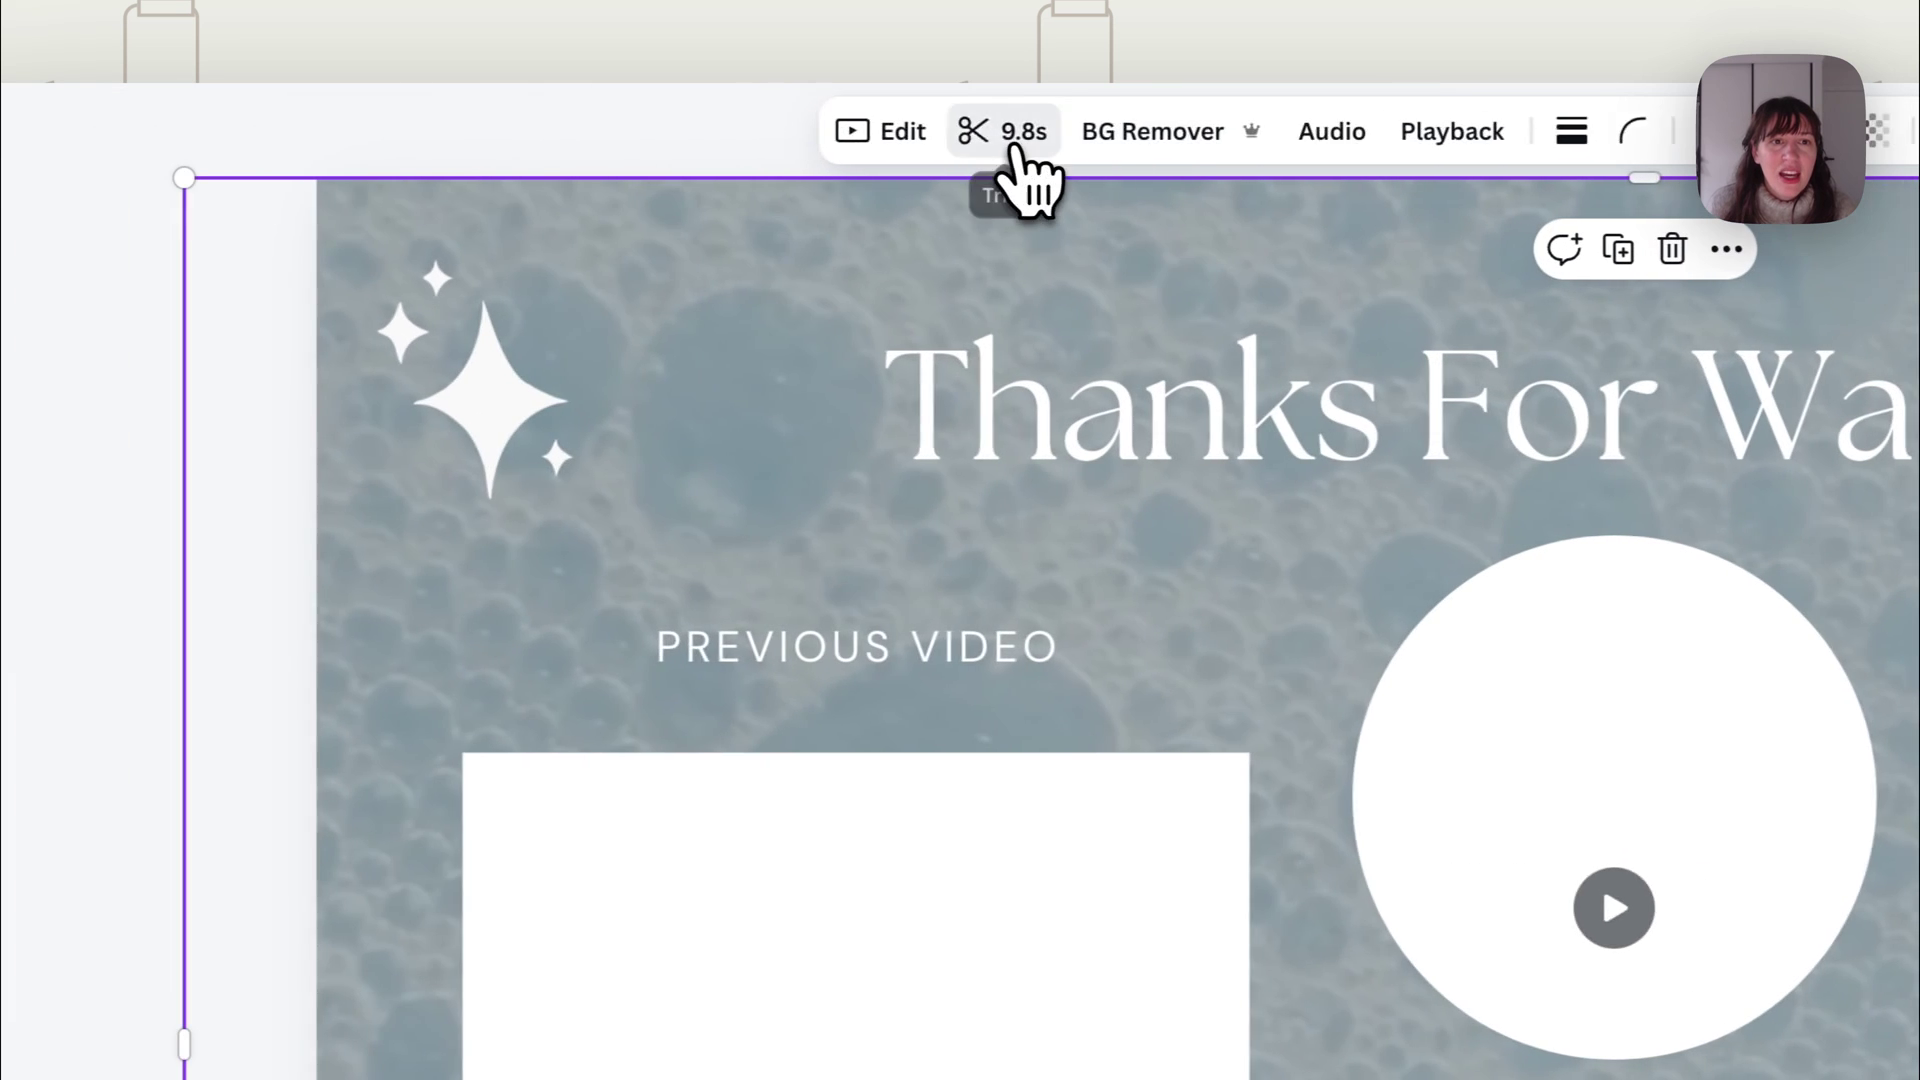
pyautogui.click(252, 131)
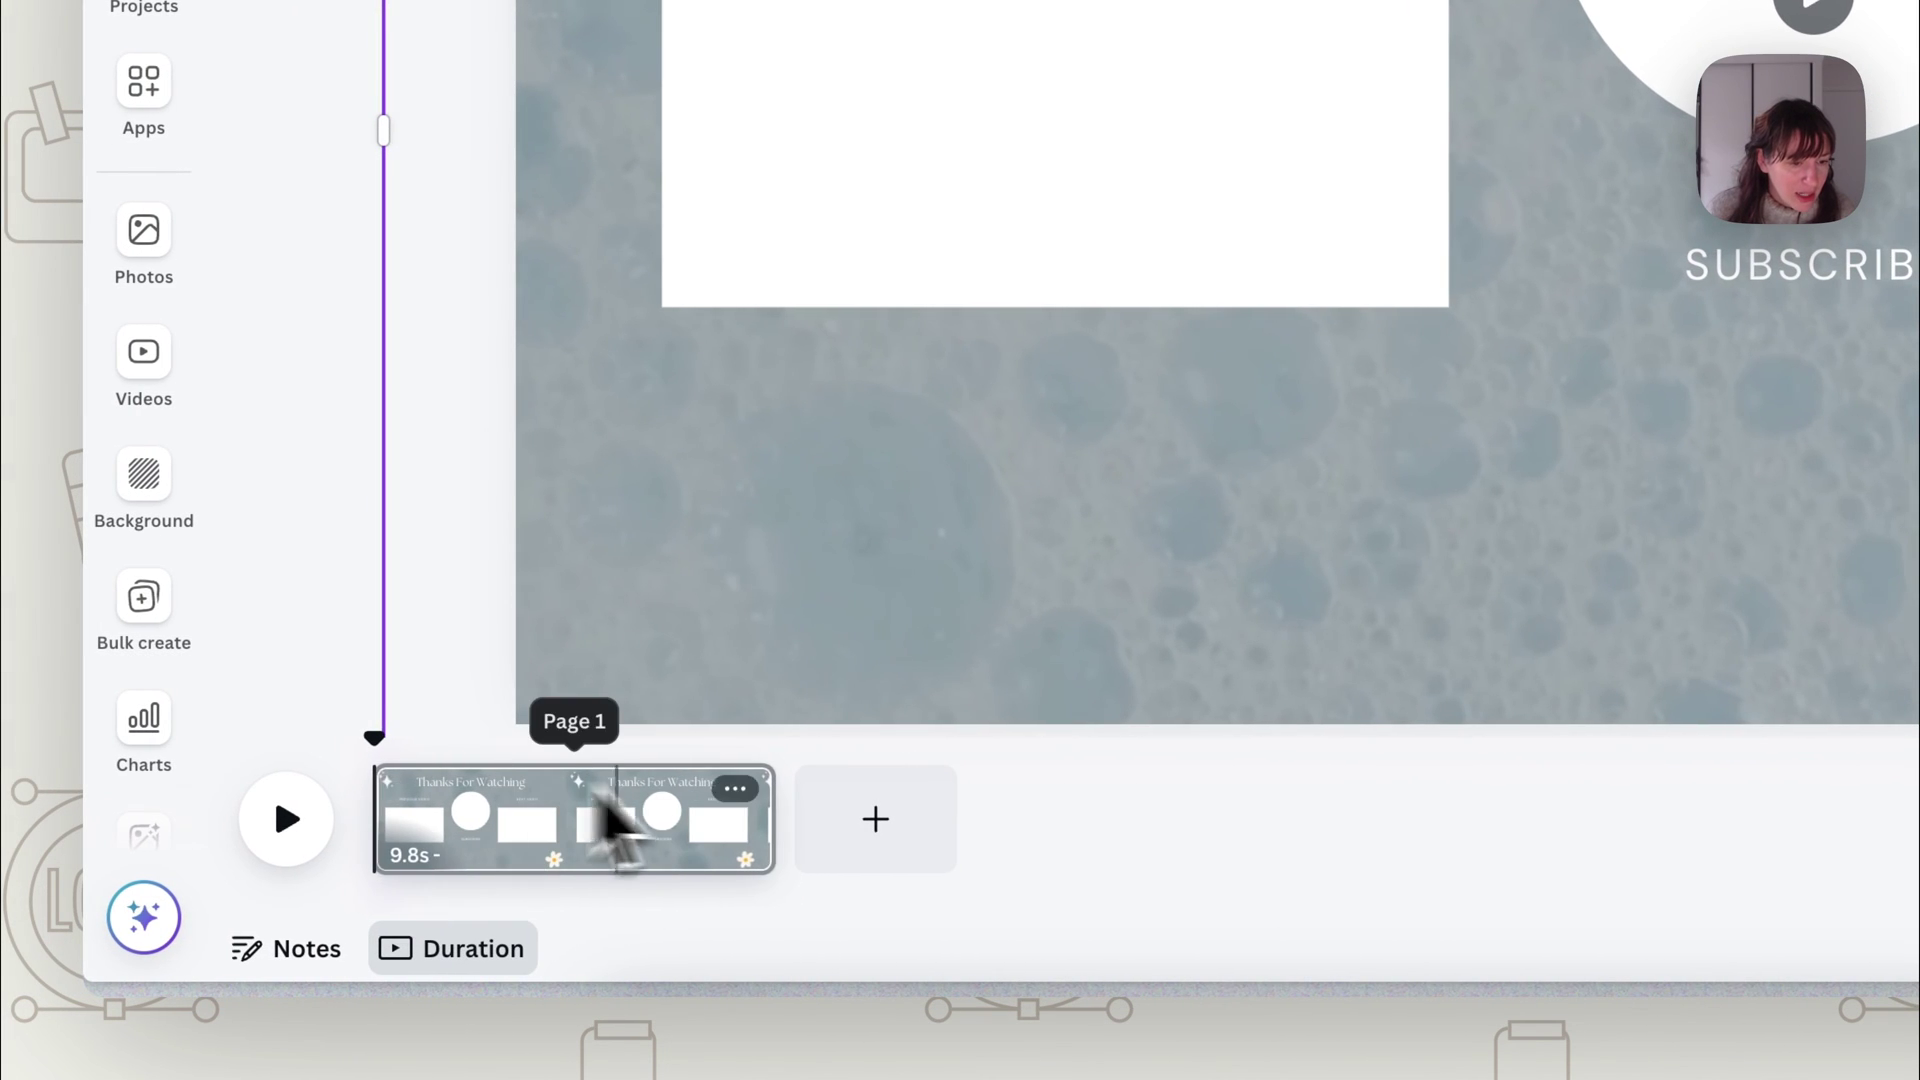
pyautogui.click(736, 789)
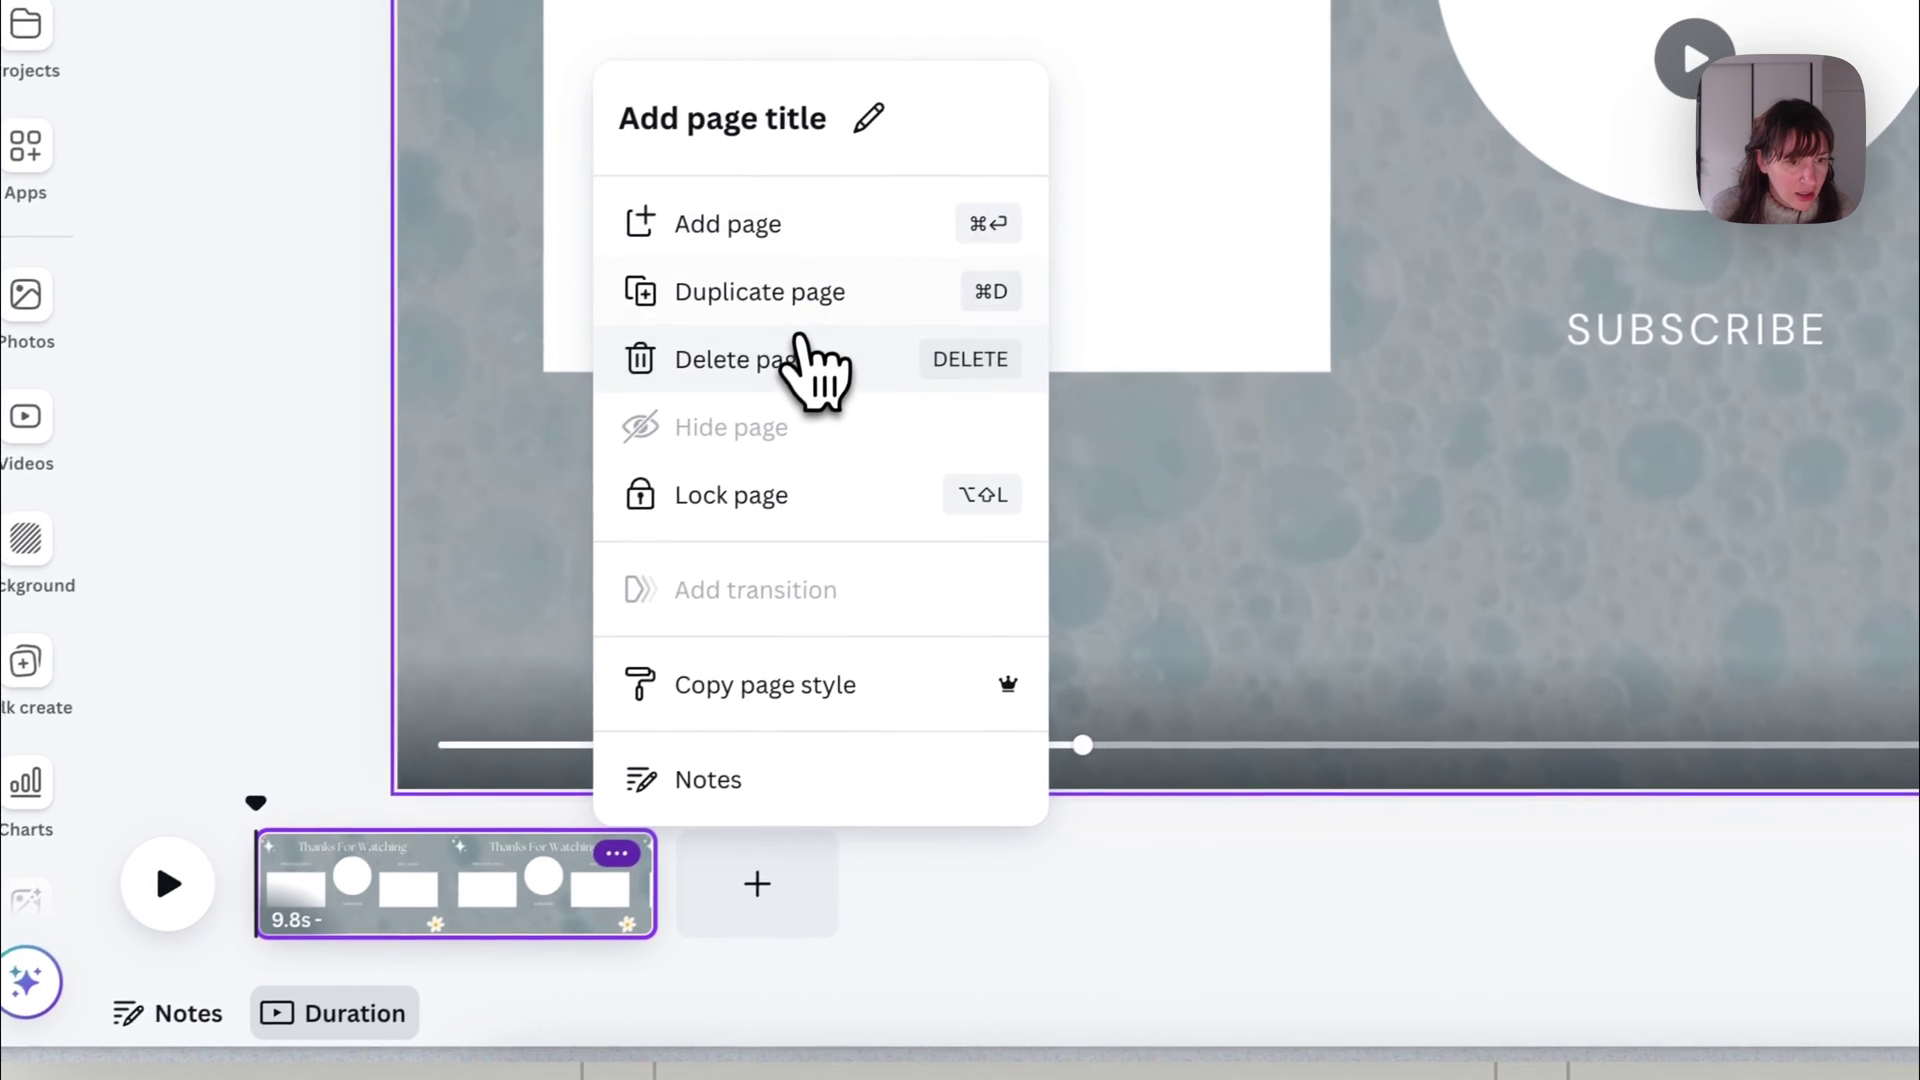
pyautogui.click(770, 300)
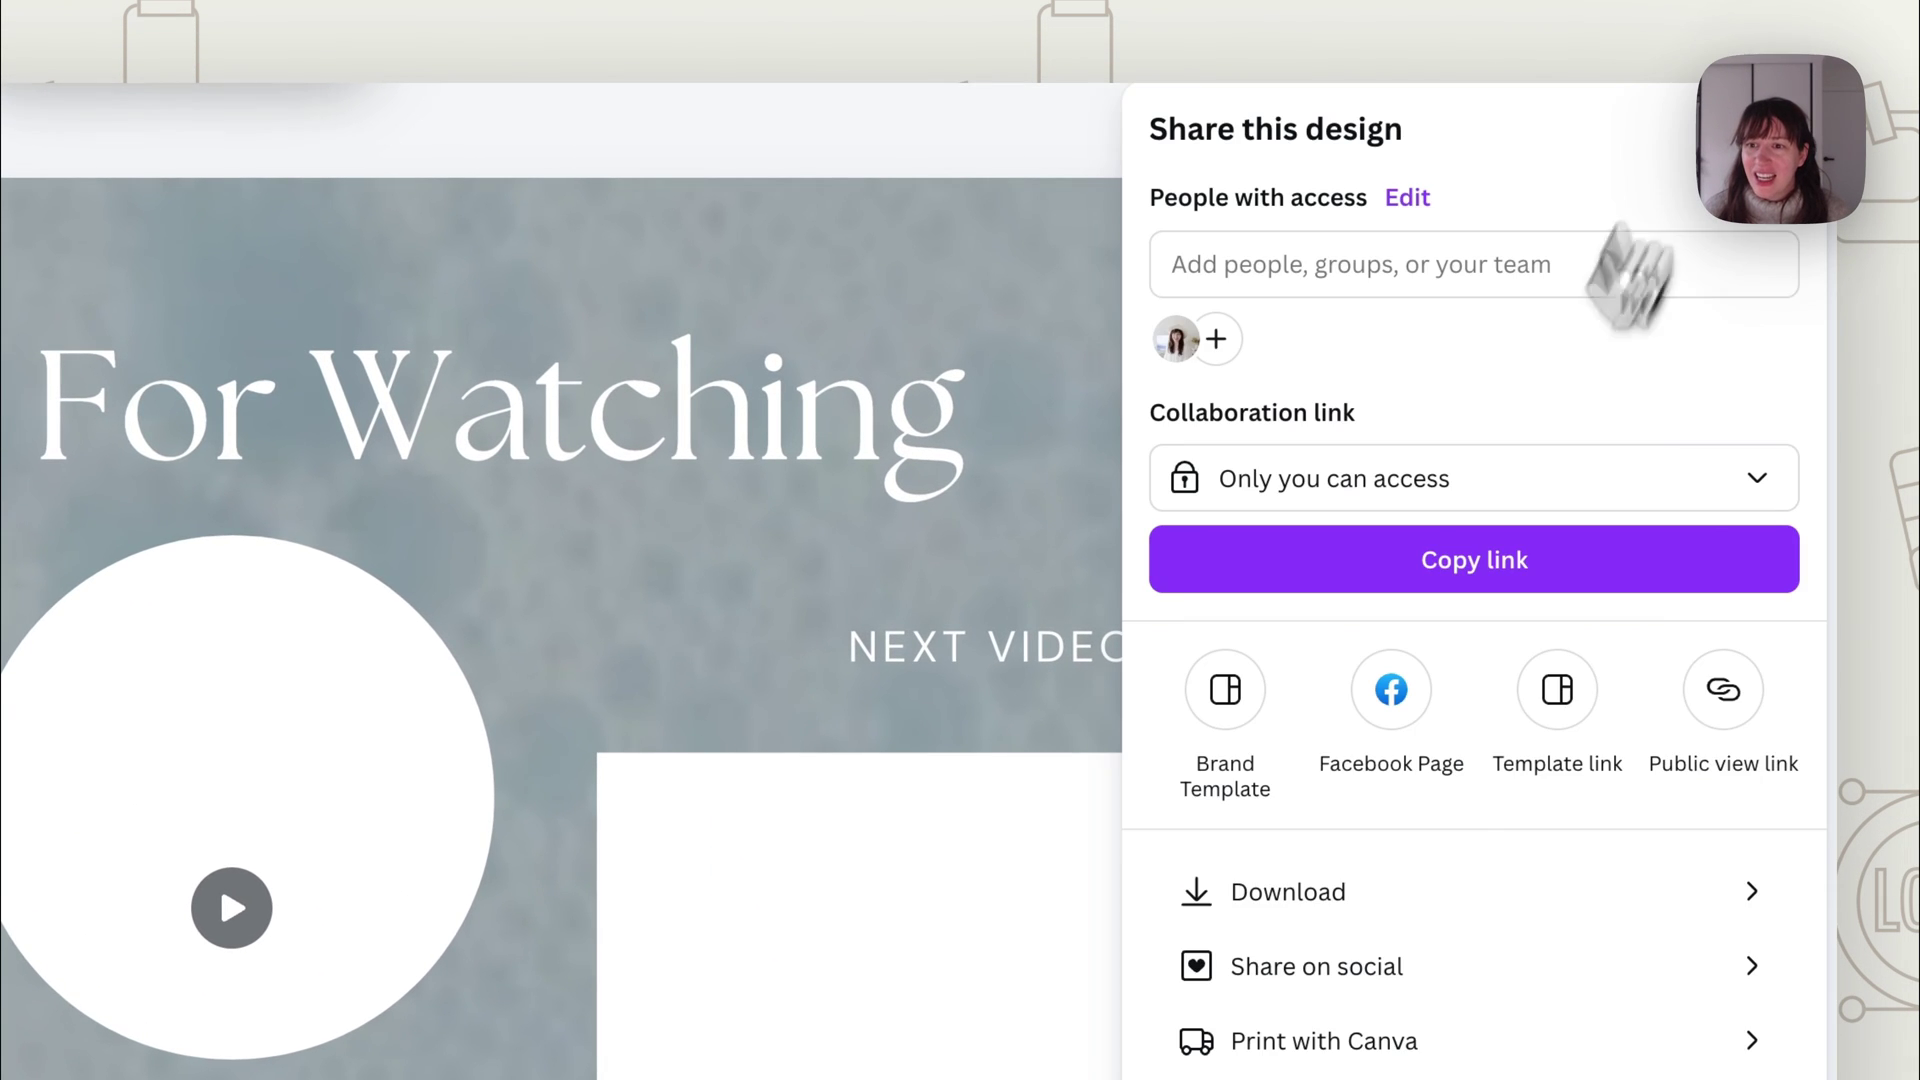
# Set the end screen's download options to MP4 video, 1080p (HD) quality and all pages.
pyautogui.click(1299, 891)
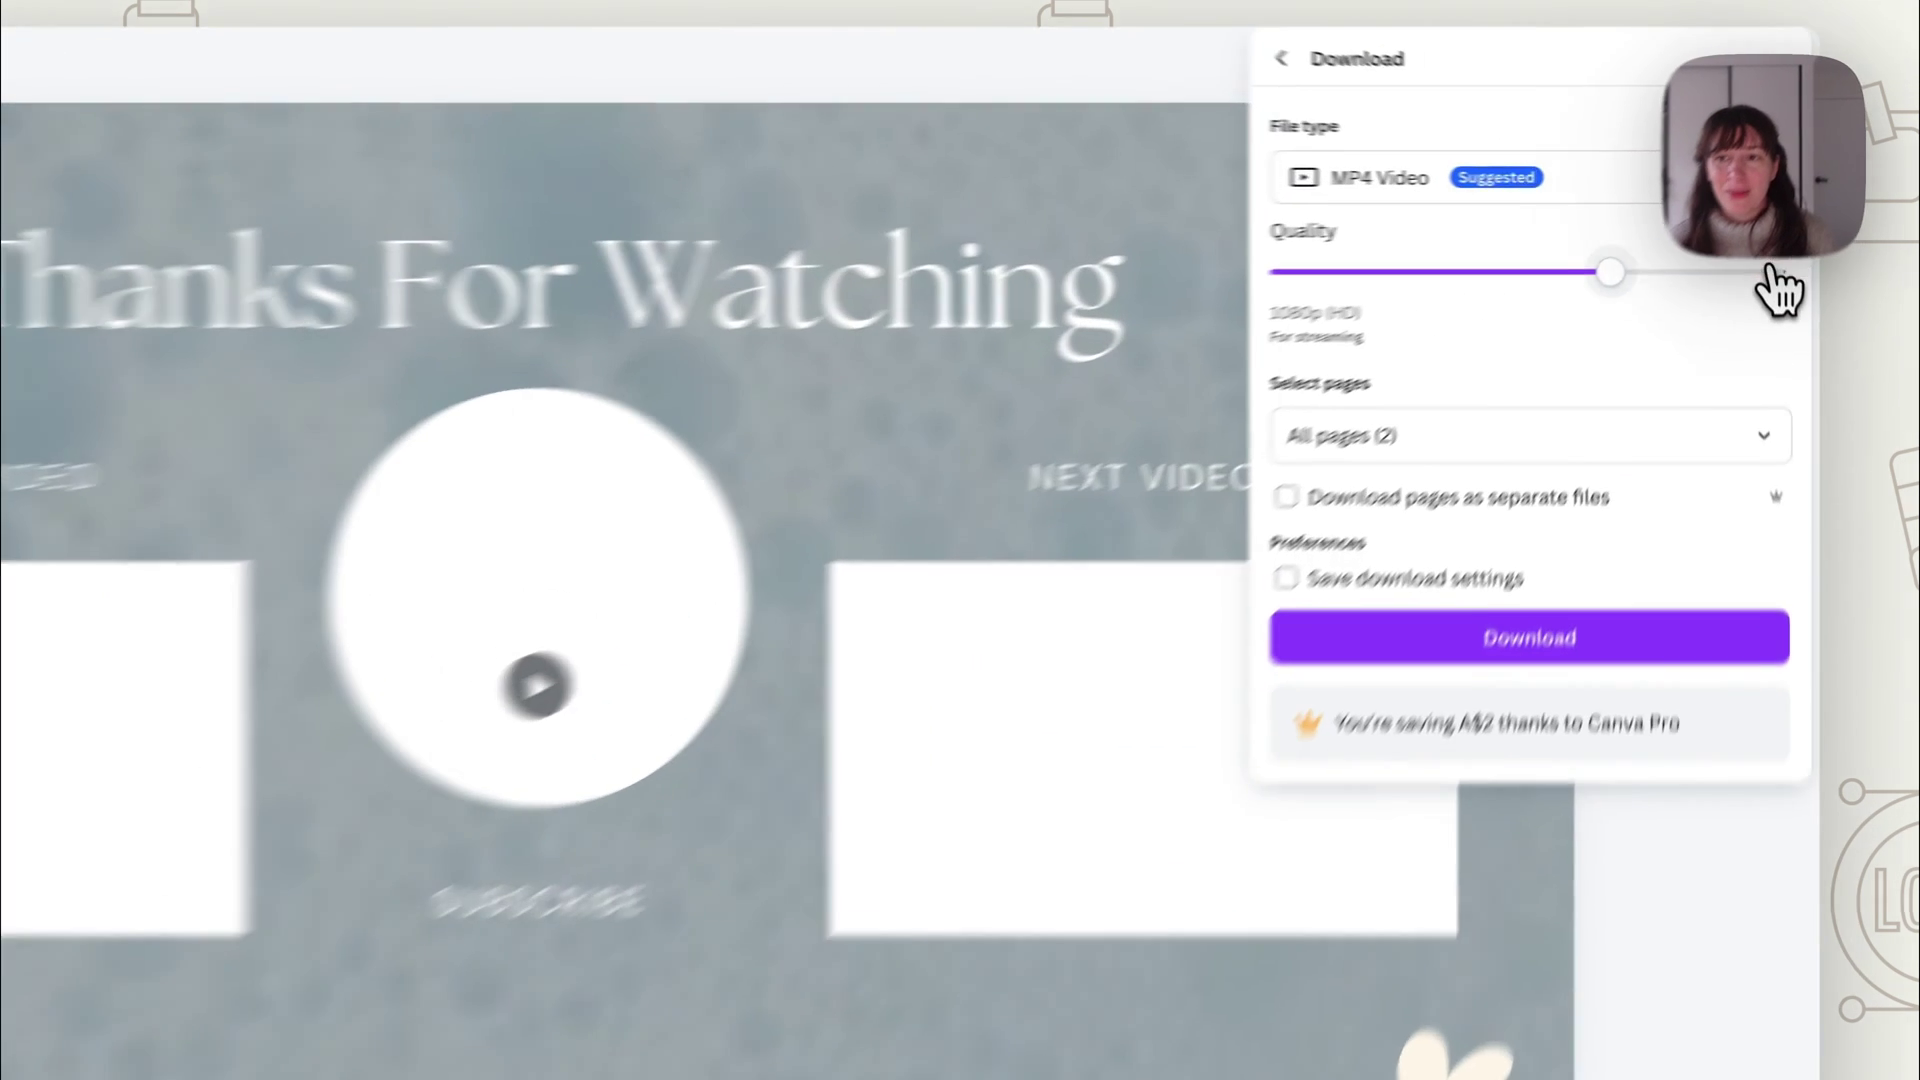
pyautogui.click(1767, 236)
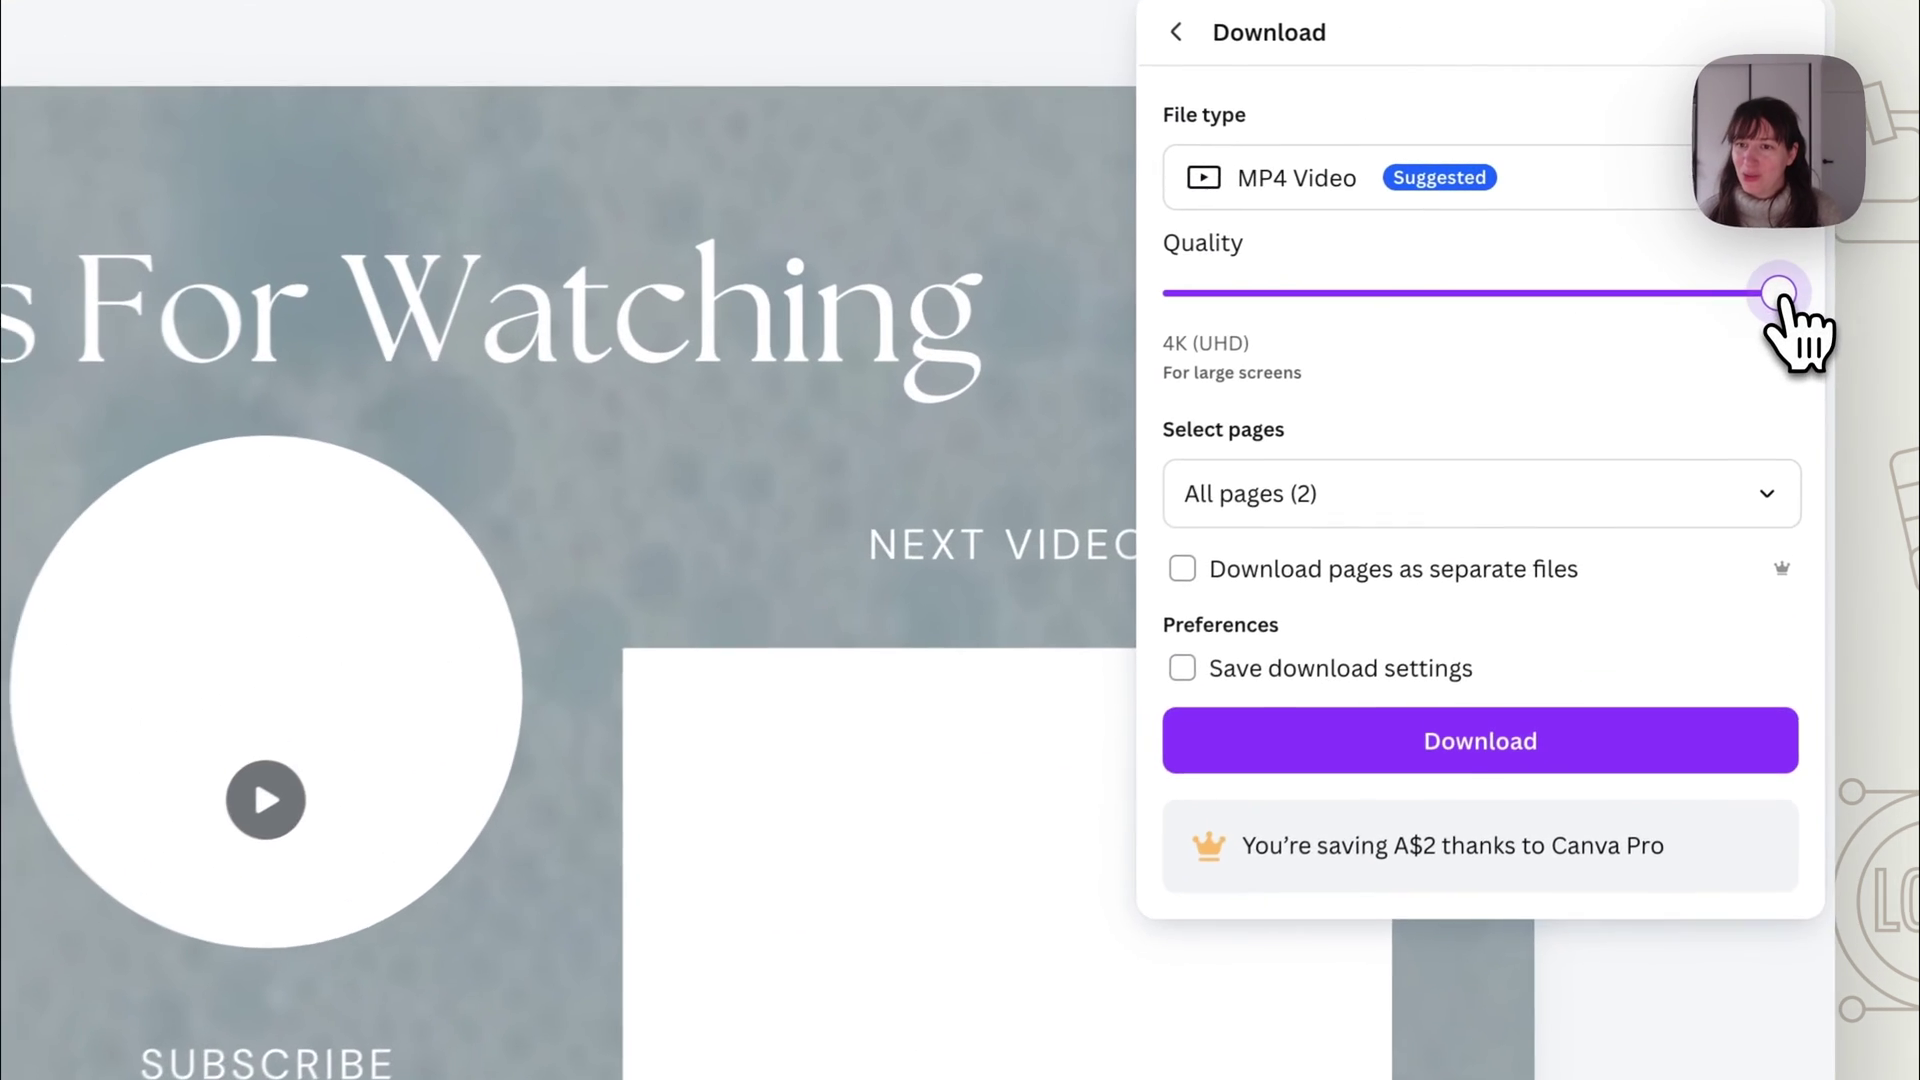
pyautogui.click(1665, 238)
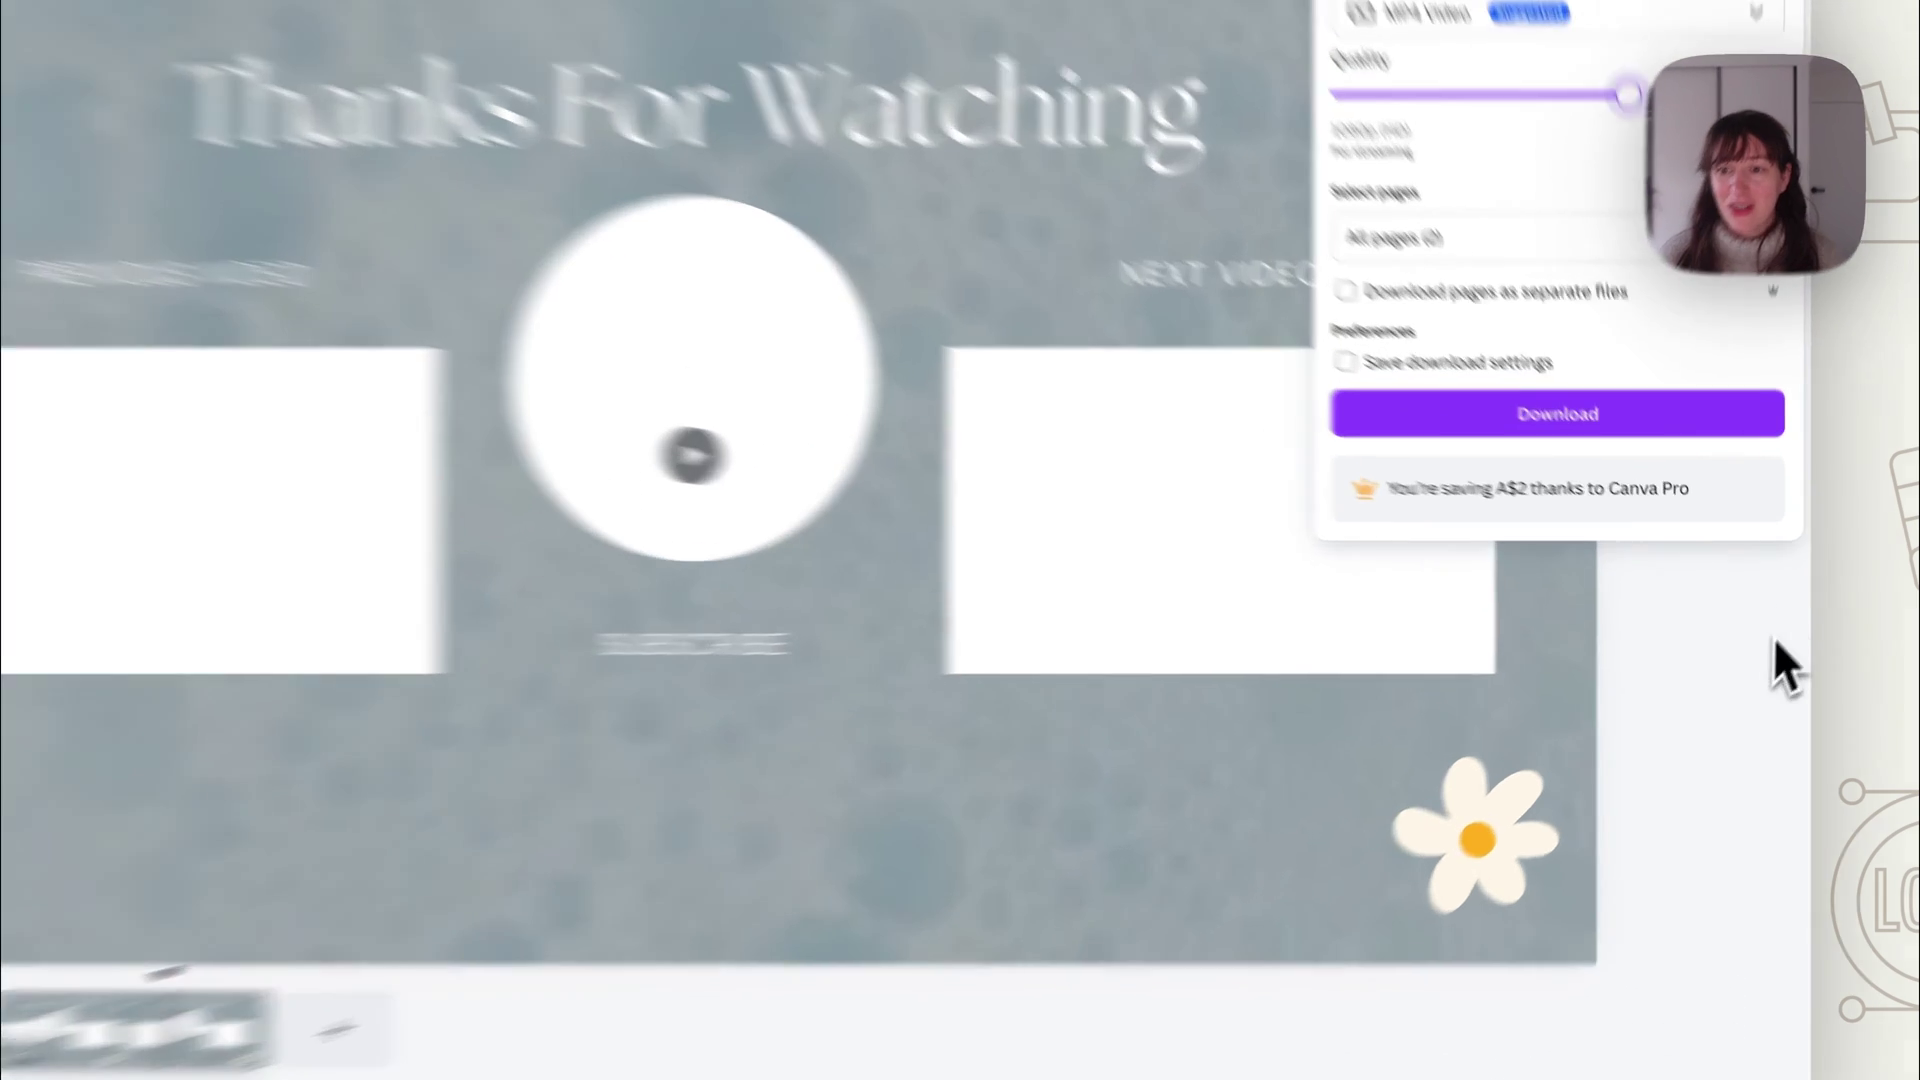
pyautogui.click(1720, 630)
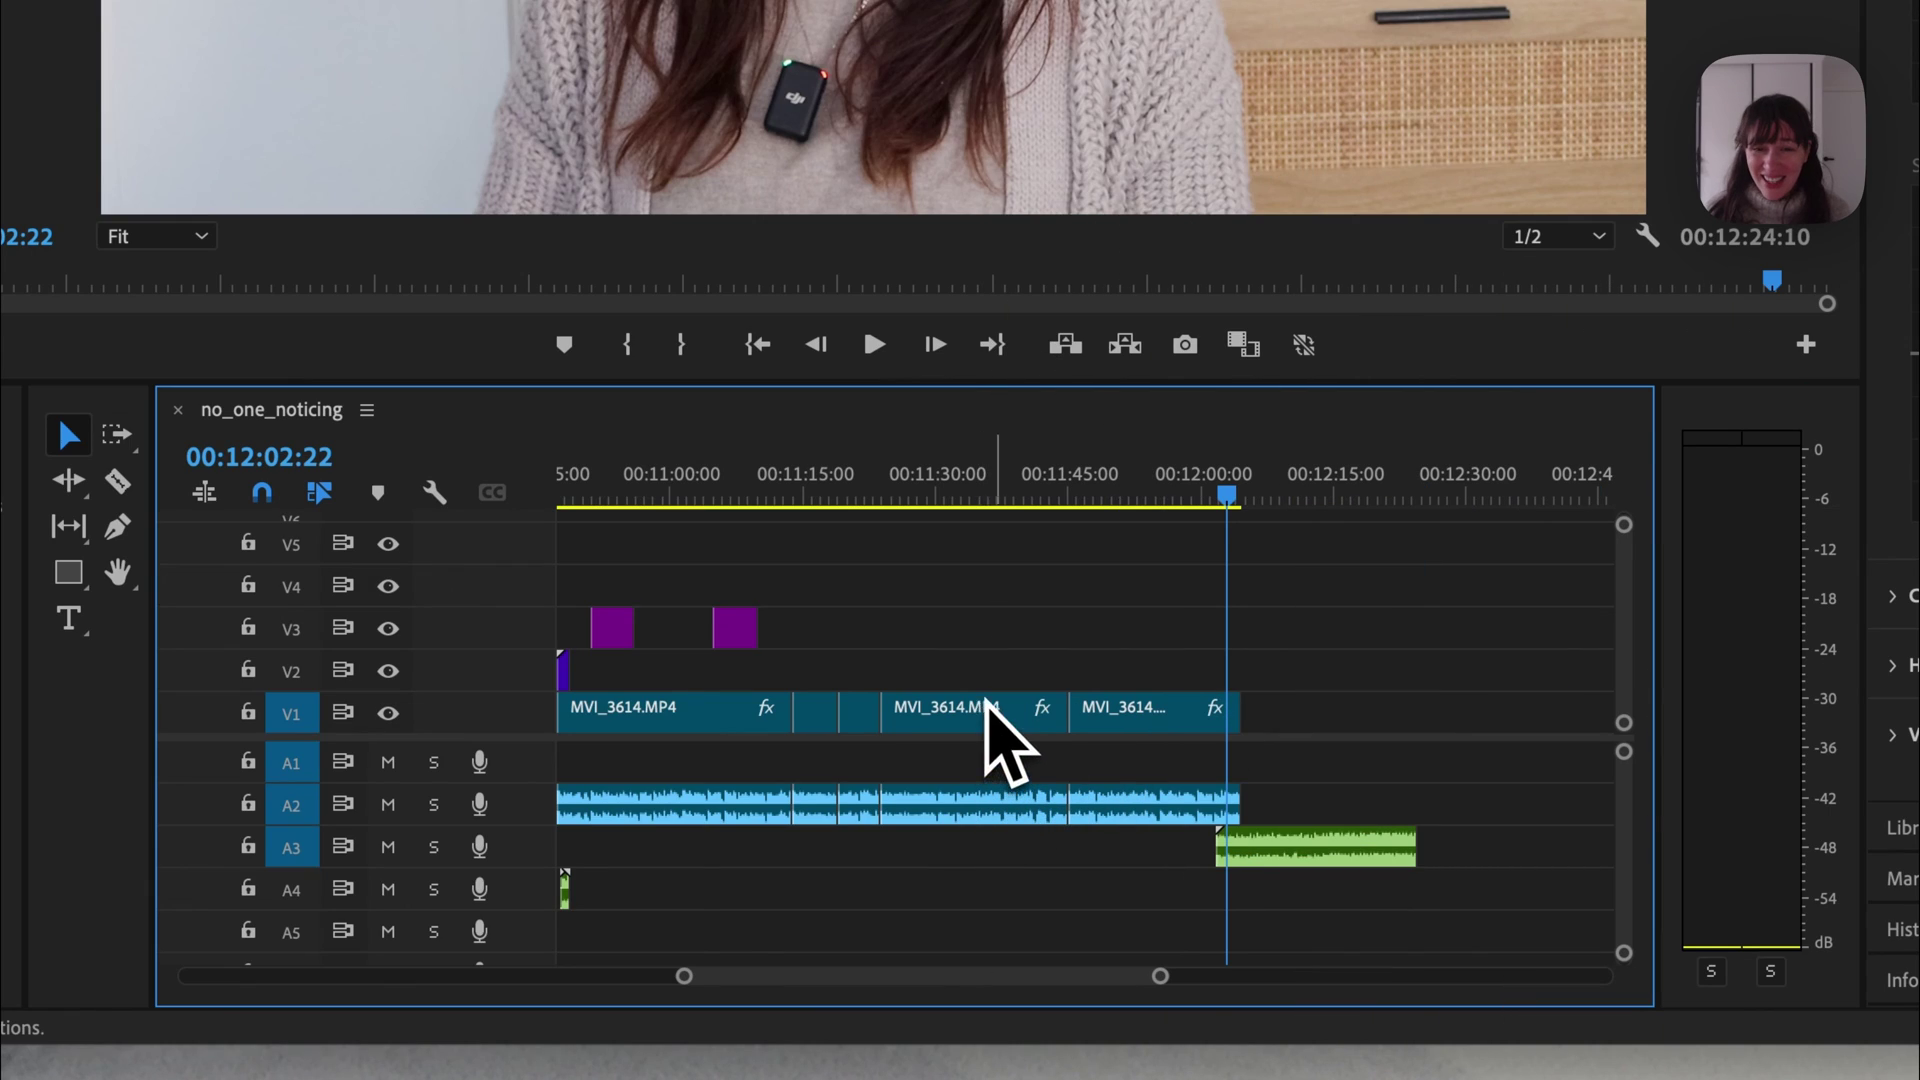
# In Premiere Pro, delete the last clips' narration audio on track A2 and place the two downloaded green-screen overlay videos on track V3.
pyautogui.click(1030, 493)
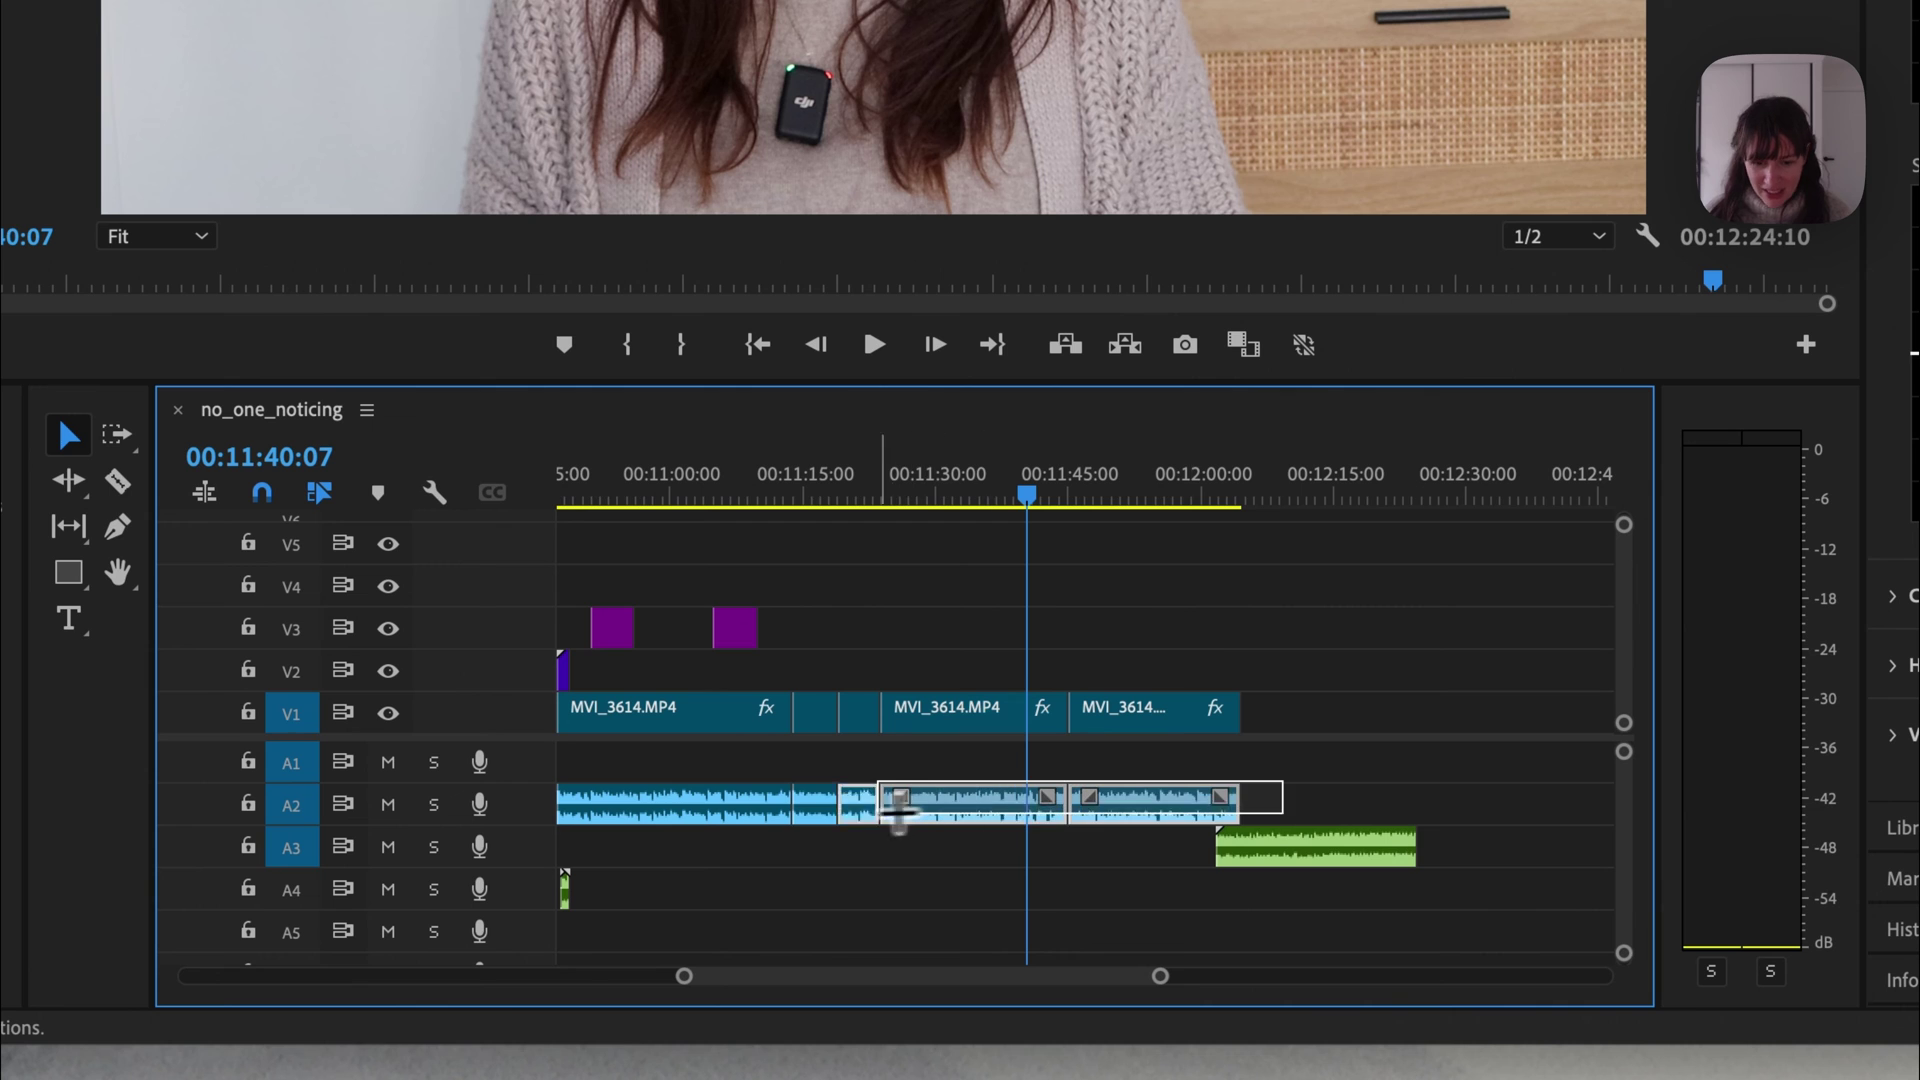
pyautogui.click(859, 495)
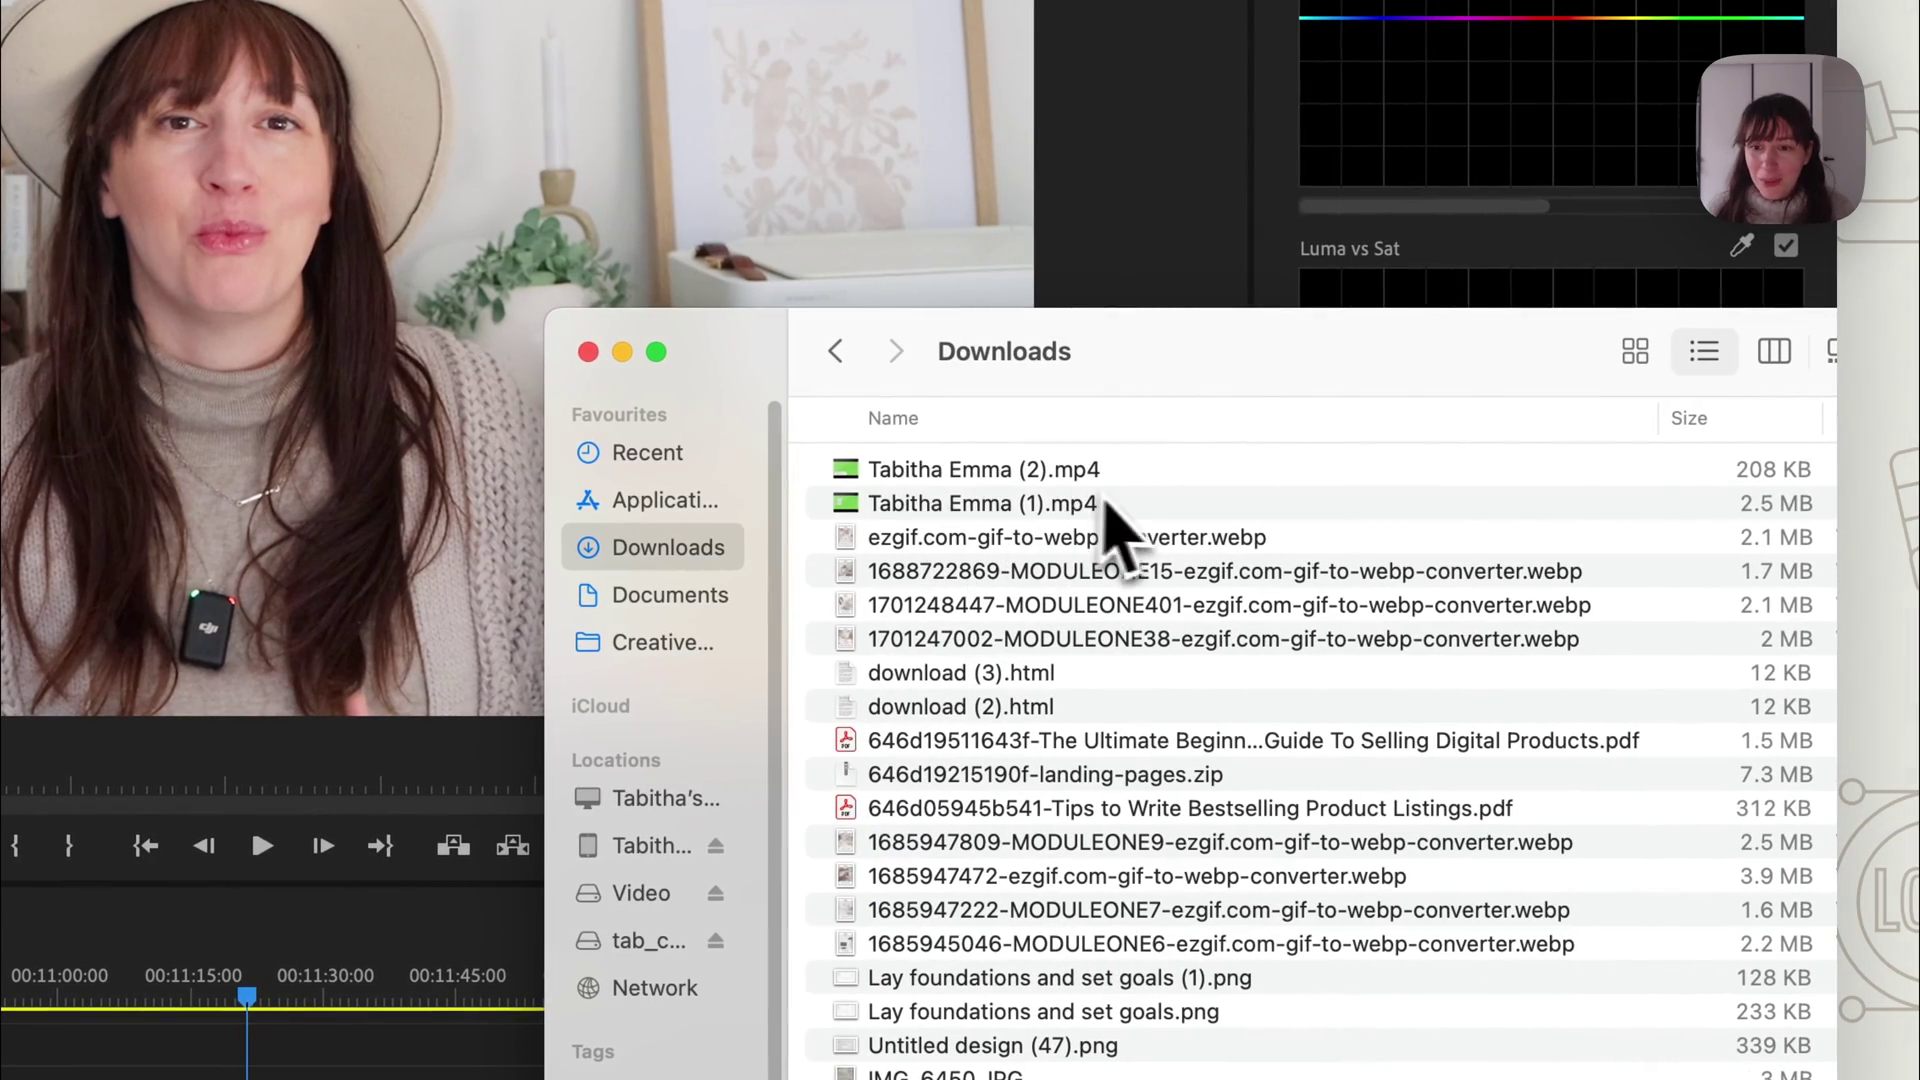
pyautogui.moveTo(1106, 505); pyautogui.dragTo(300, 1079)
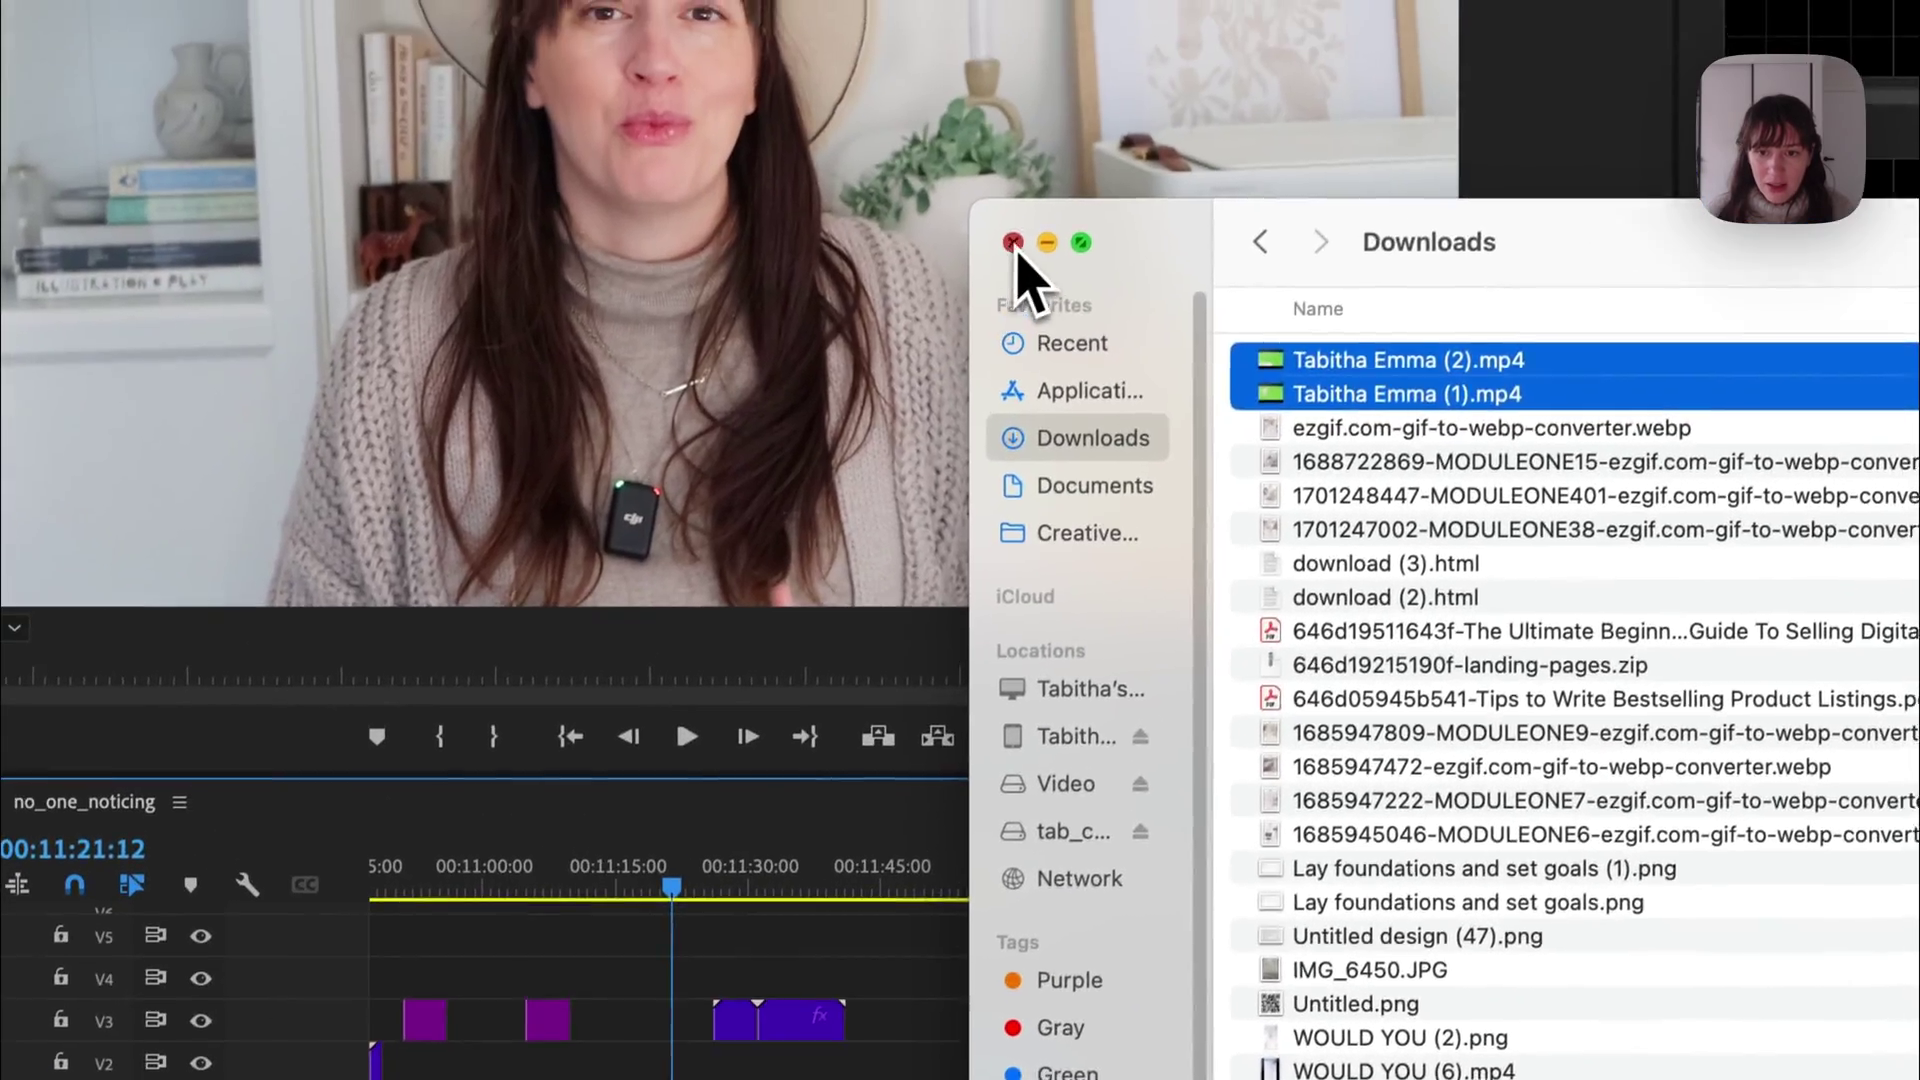
pyautogui.click(1013, 243)
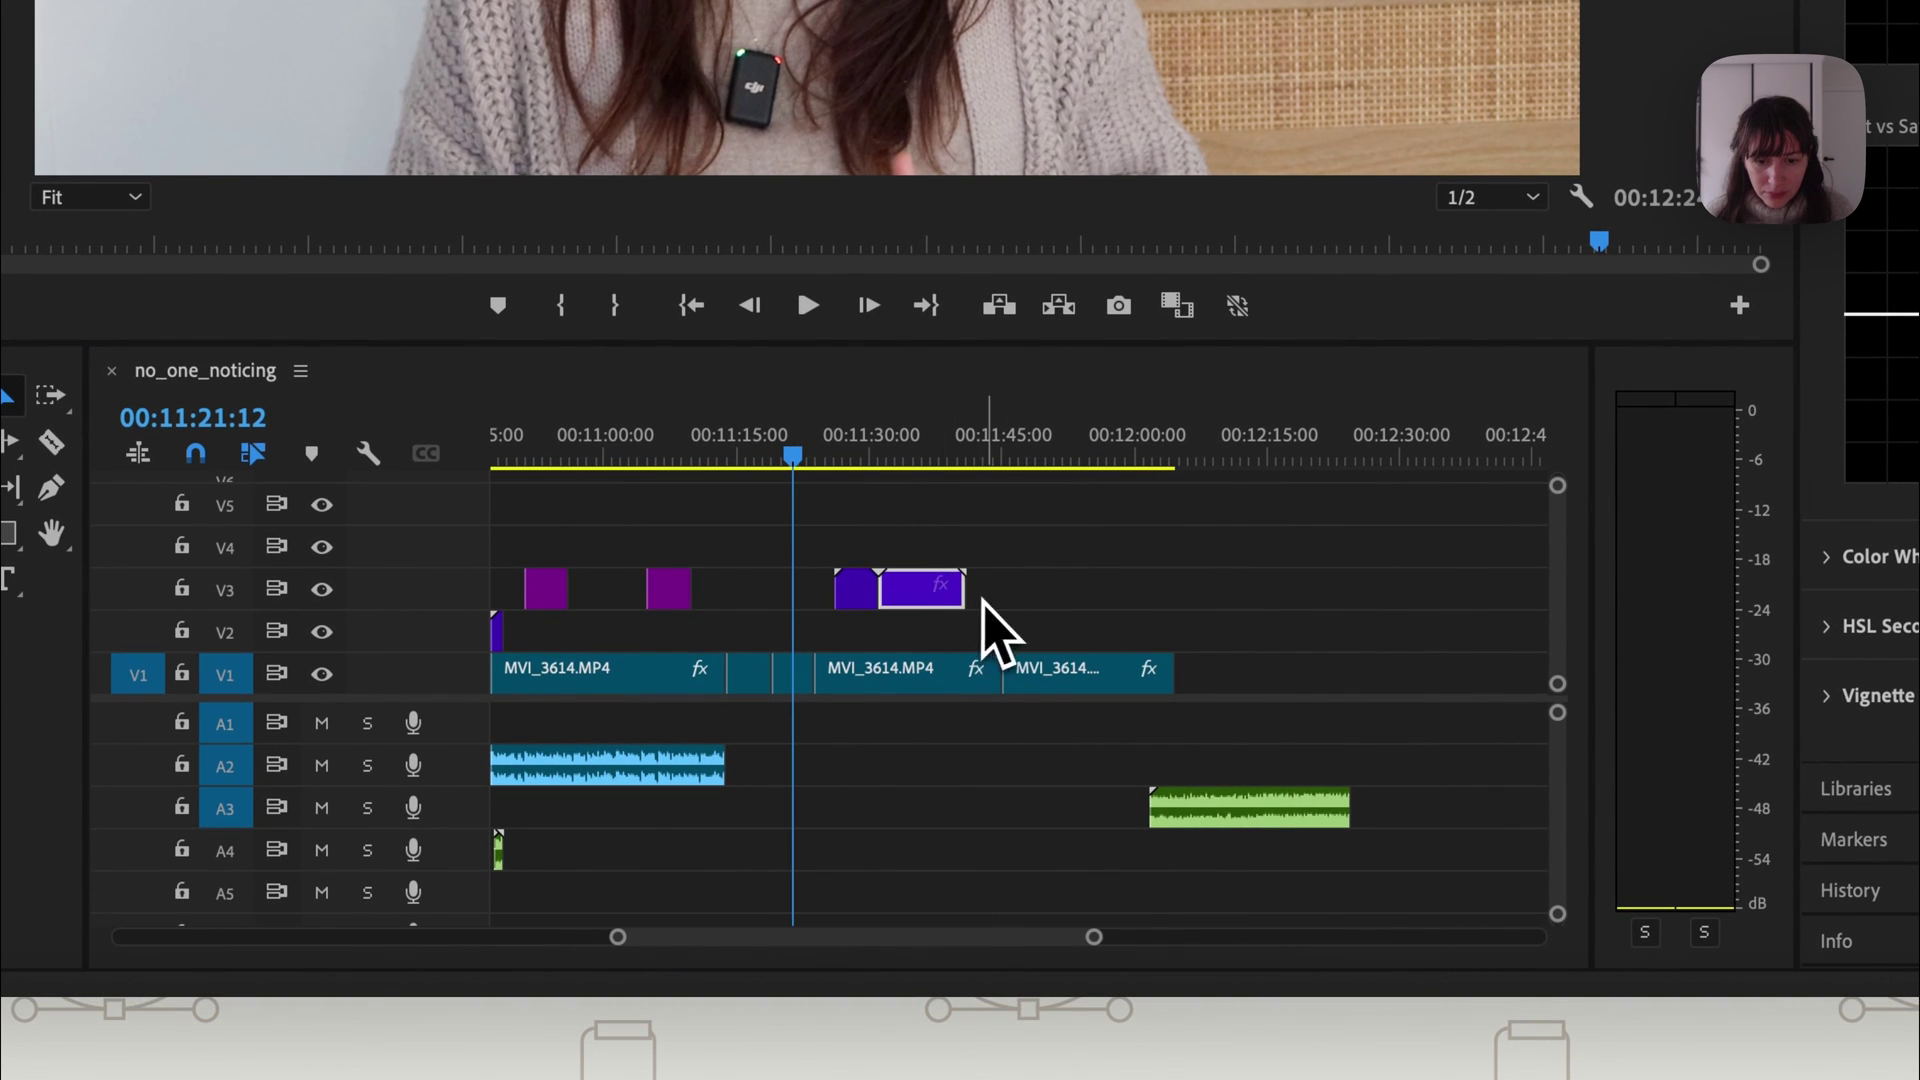
# Find the Ultra Key effect and apply it to the green-screen lower third clip on track V3.
pyautogui.moveTo(885, 460); pyautogui.dragTo(850, 450)
pyautogui.click(862, 592)
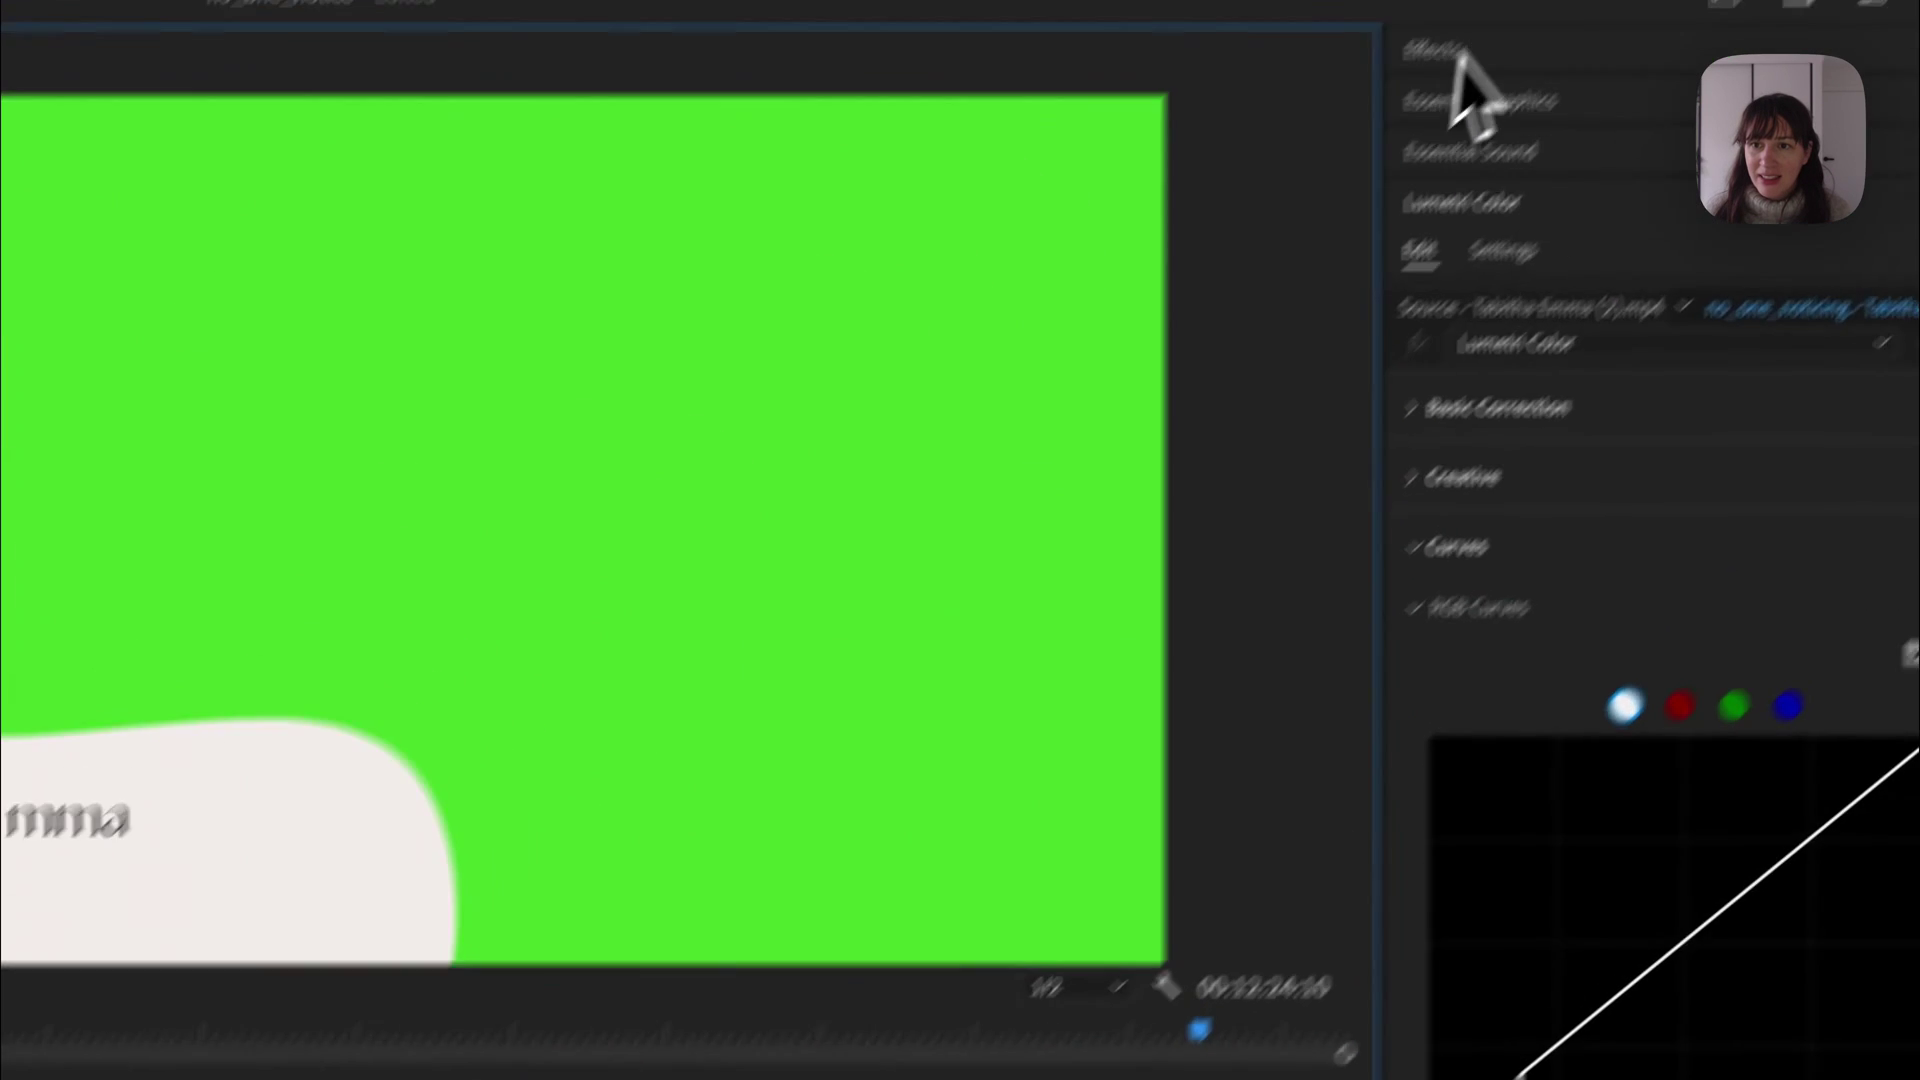
pyautogui.click(1455, 57)
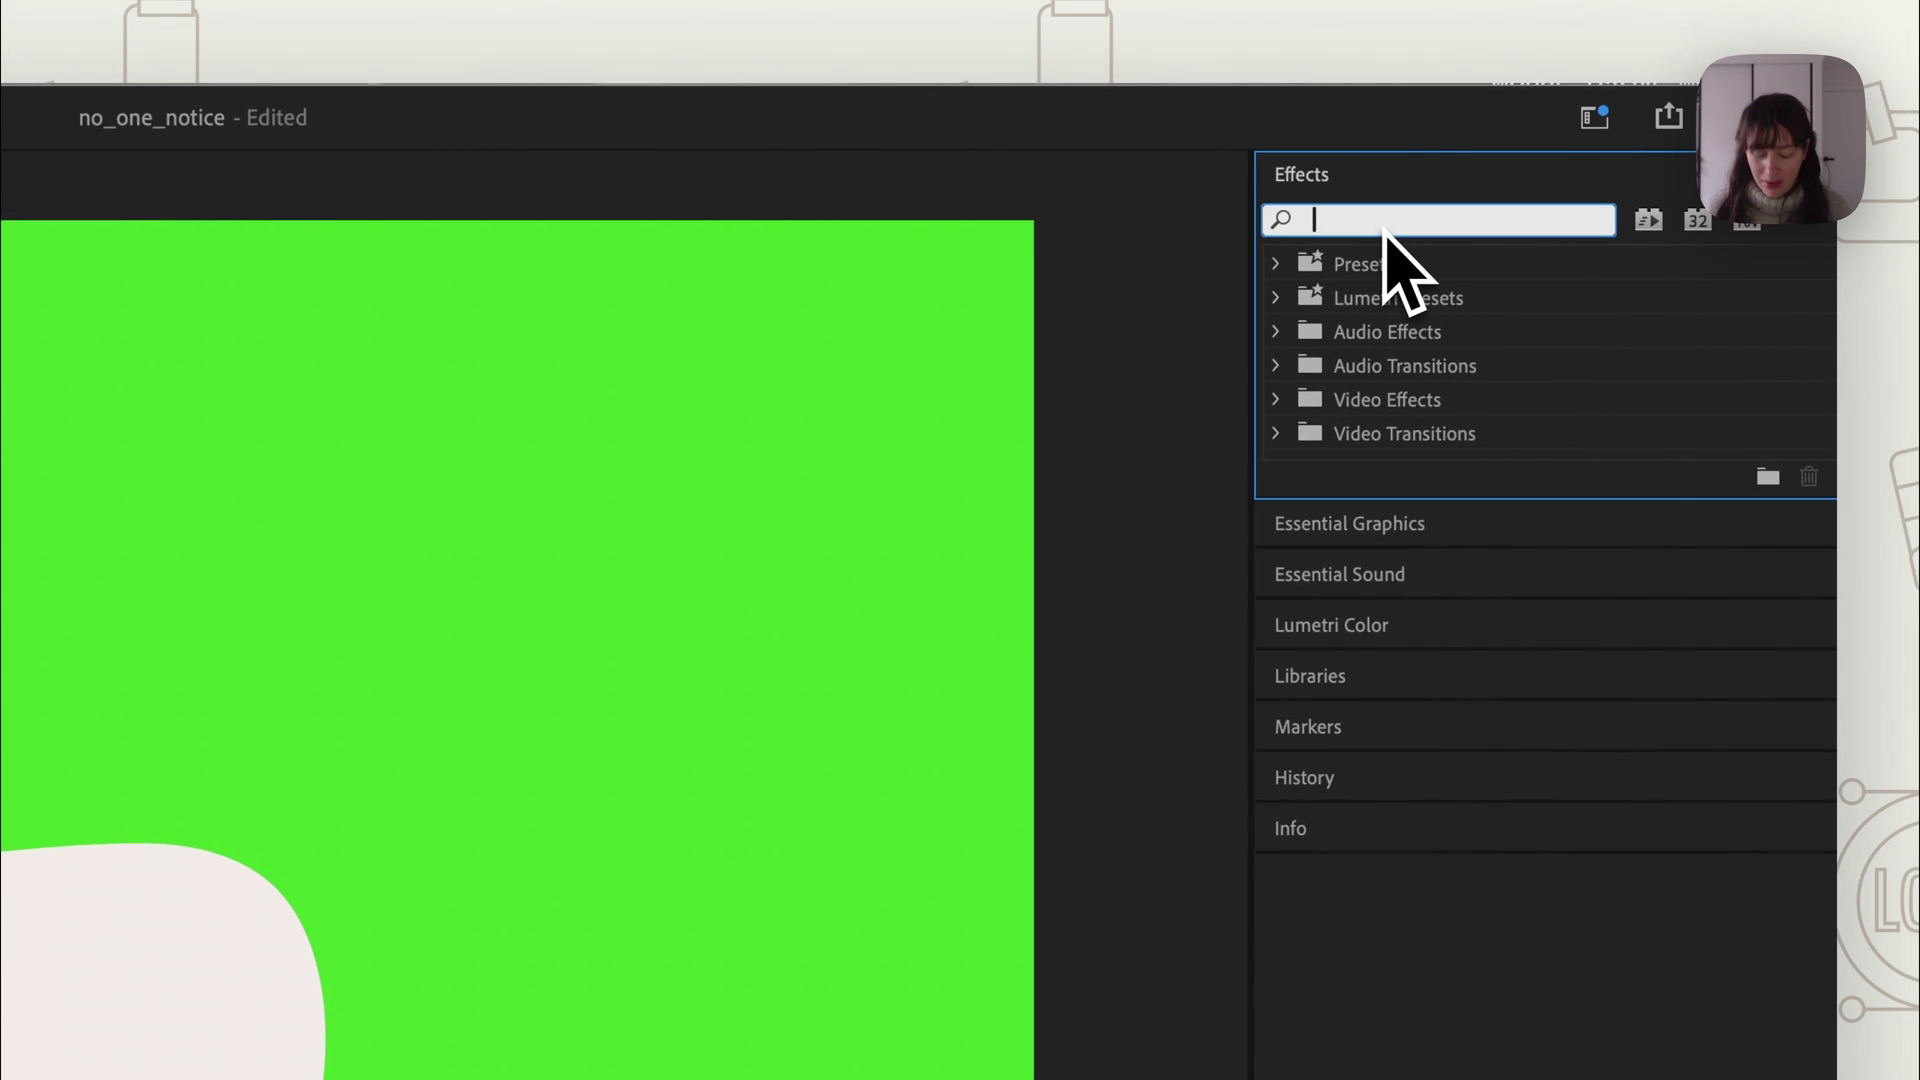
pyautogui.write('key')
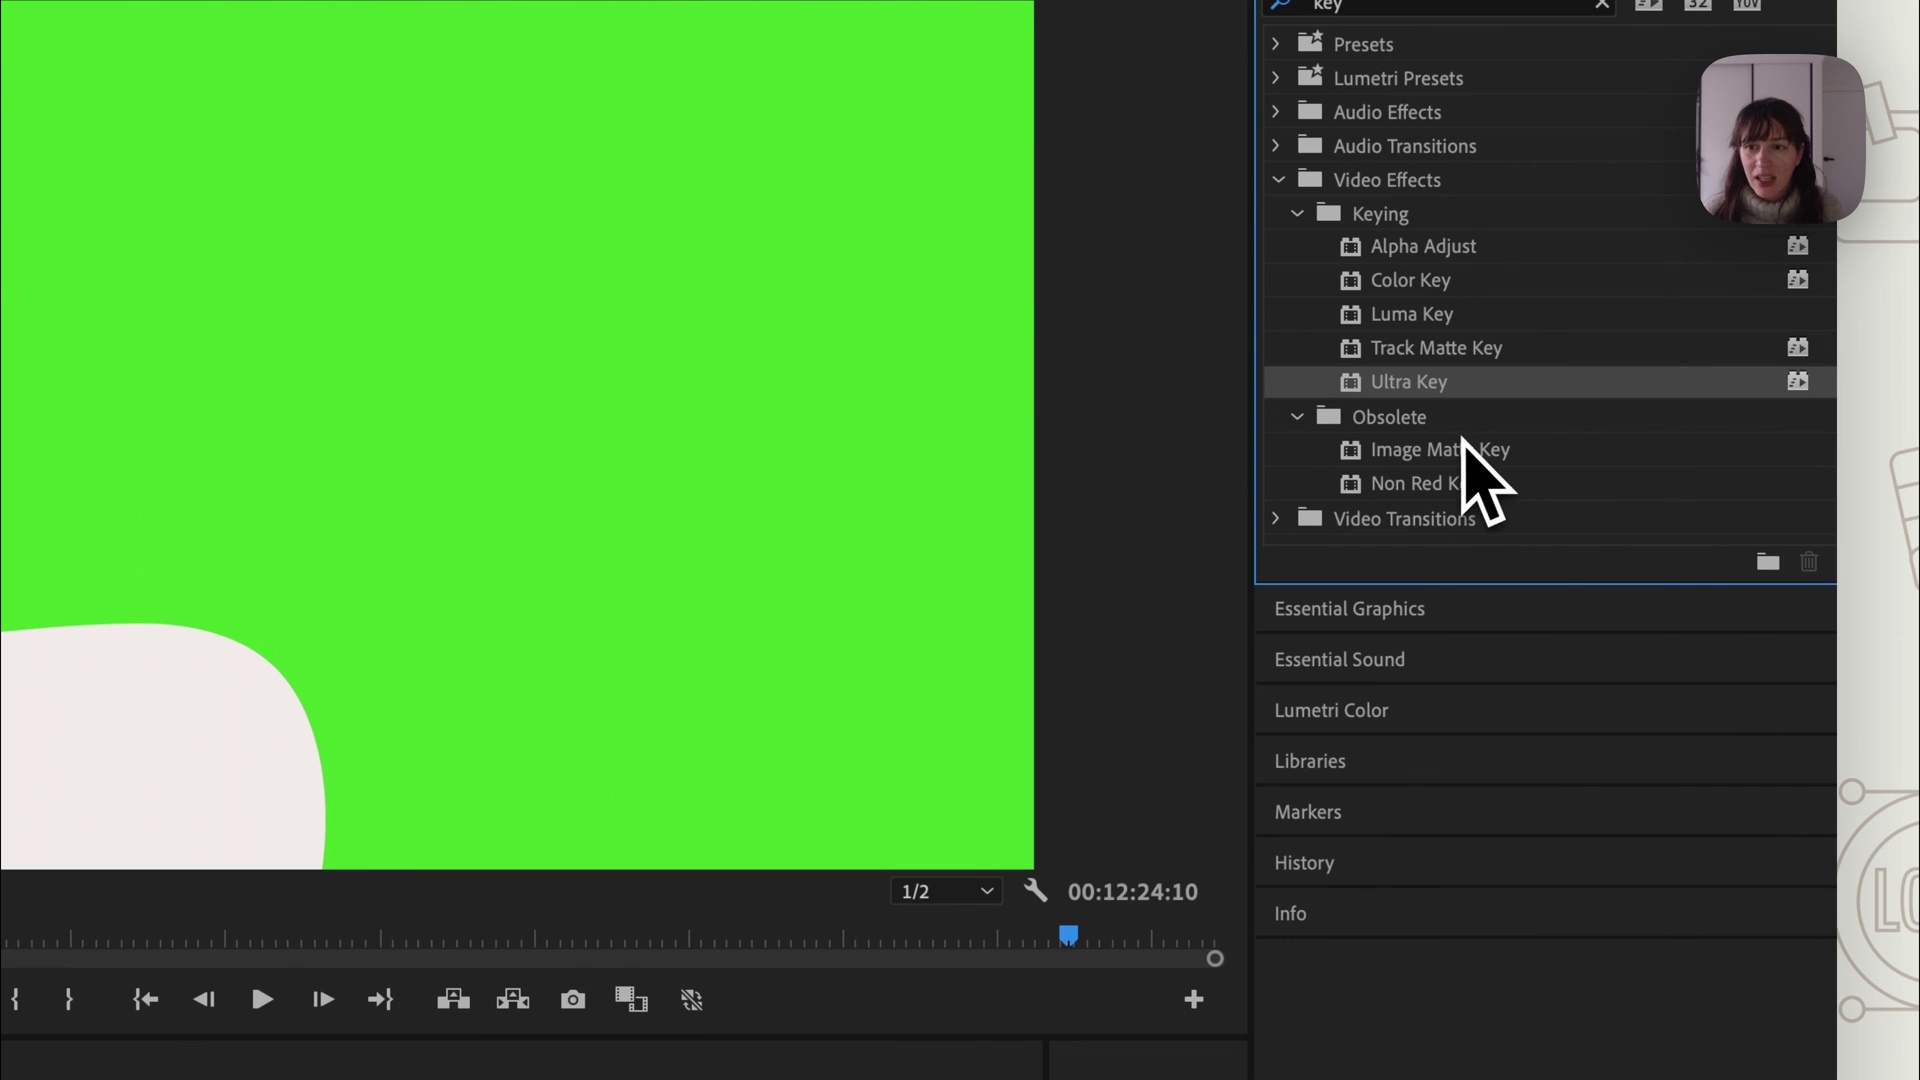
pyautogui.moveTo(1205, 680); pyautogui.dragTo(330, 1079)
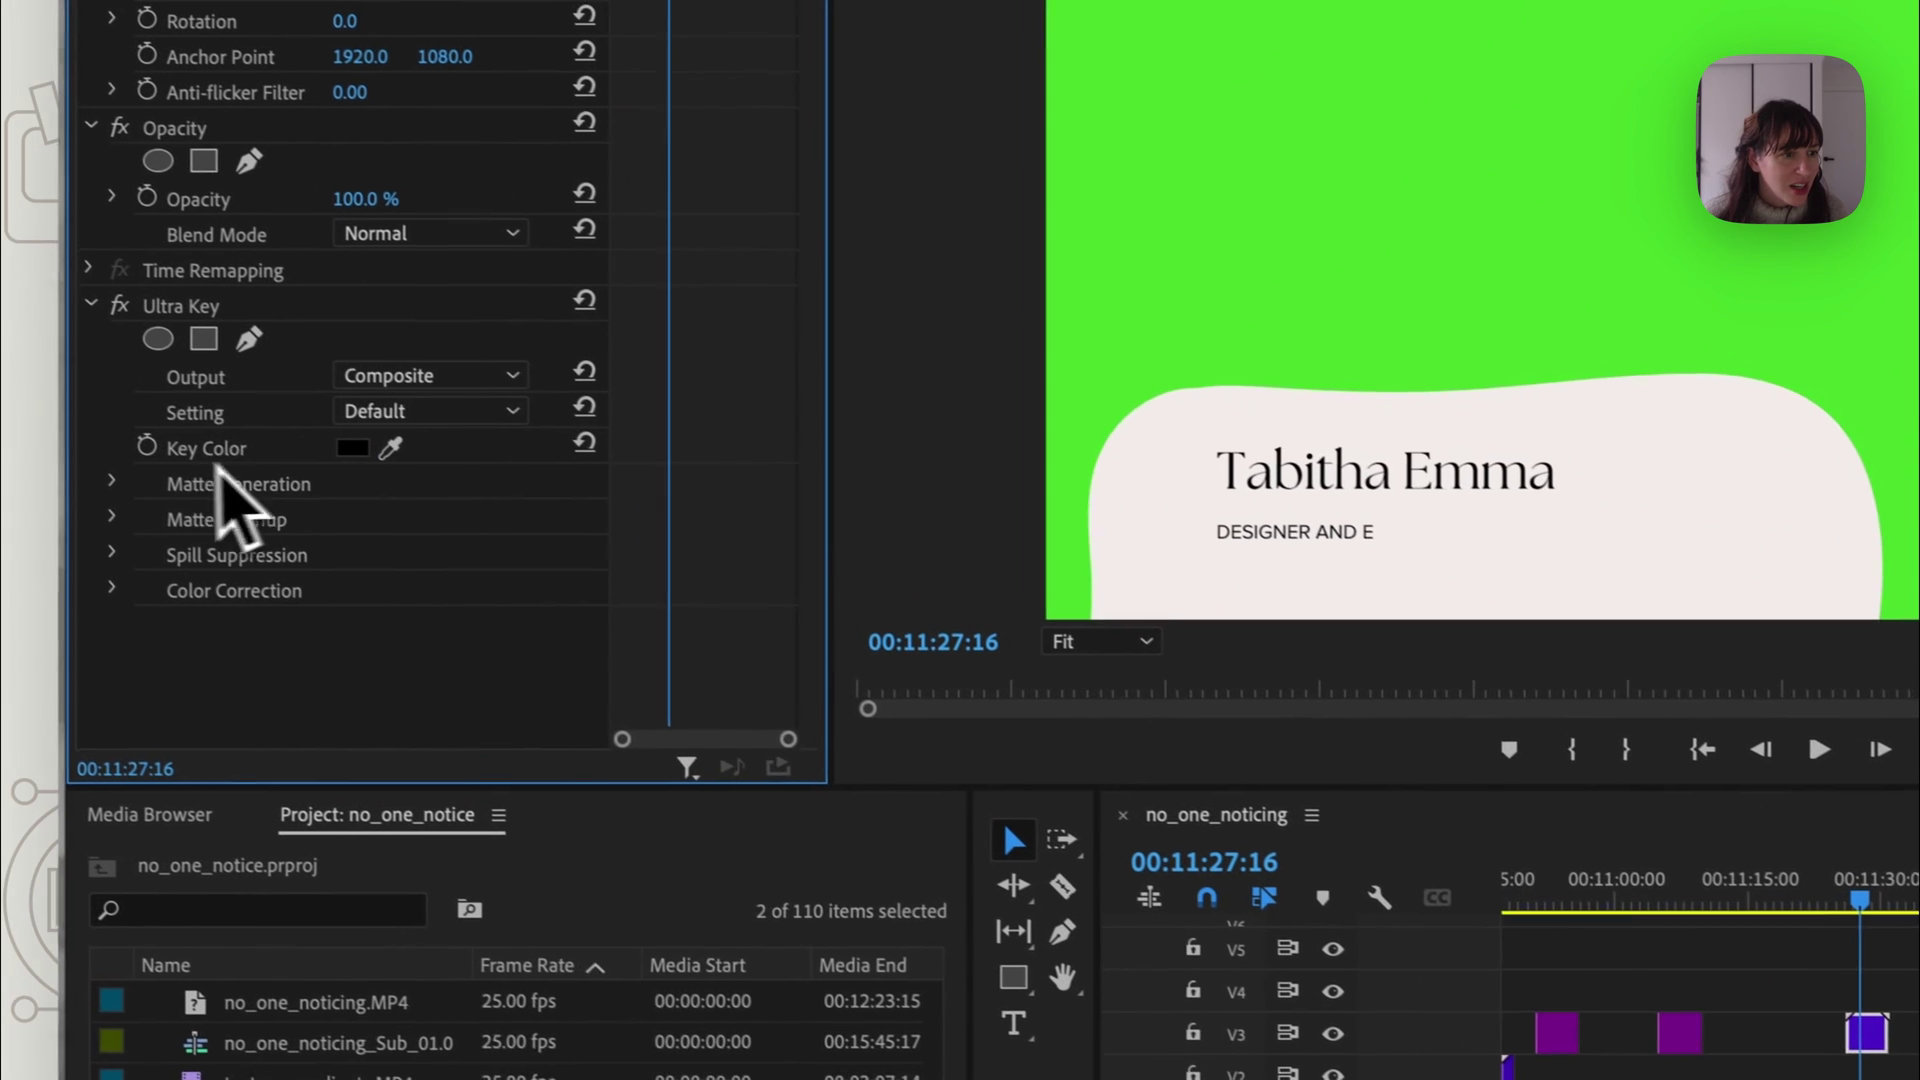
# Sample the lower third's green background as the Ultra Key colour and play the overlay back from 00:11:26:17.
pyautogui.click(414, 456)
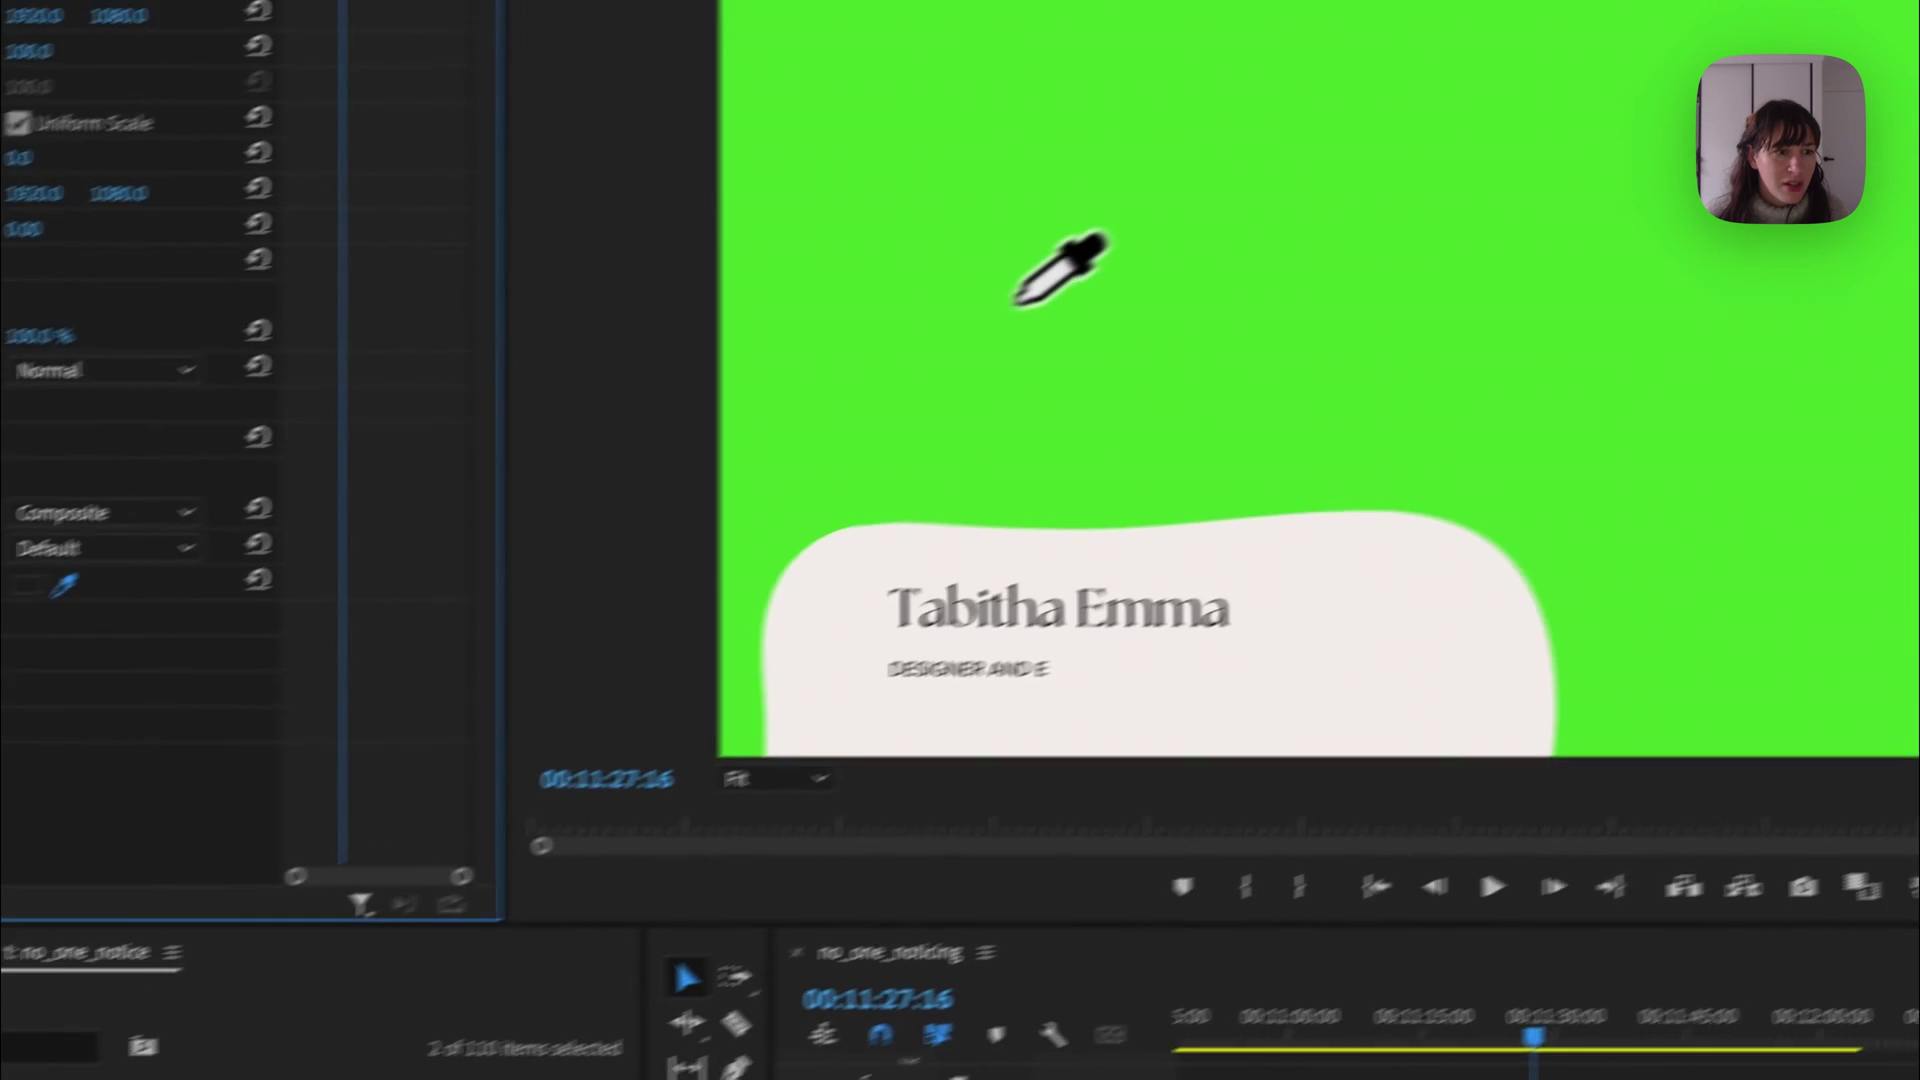
pyautogui.click(1407, 164)
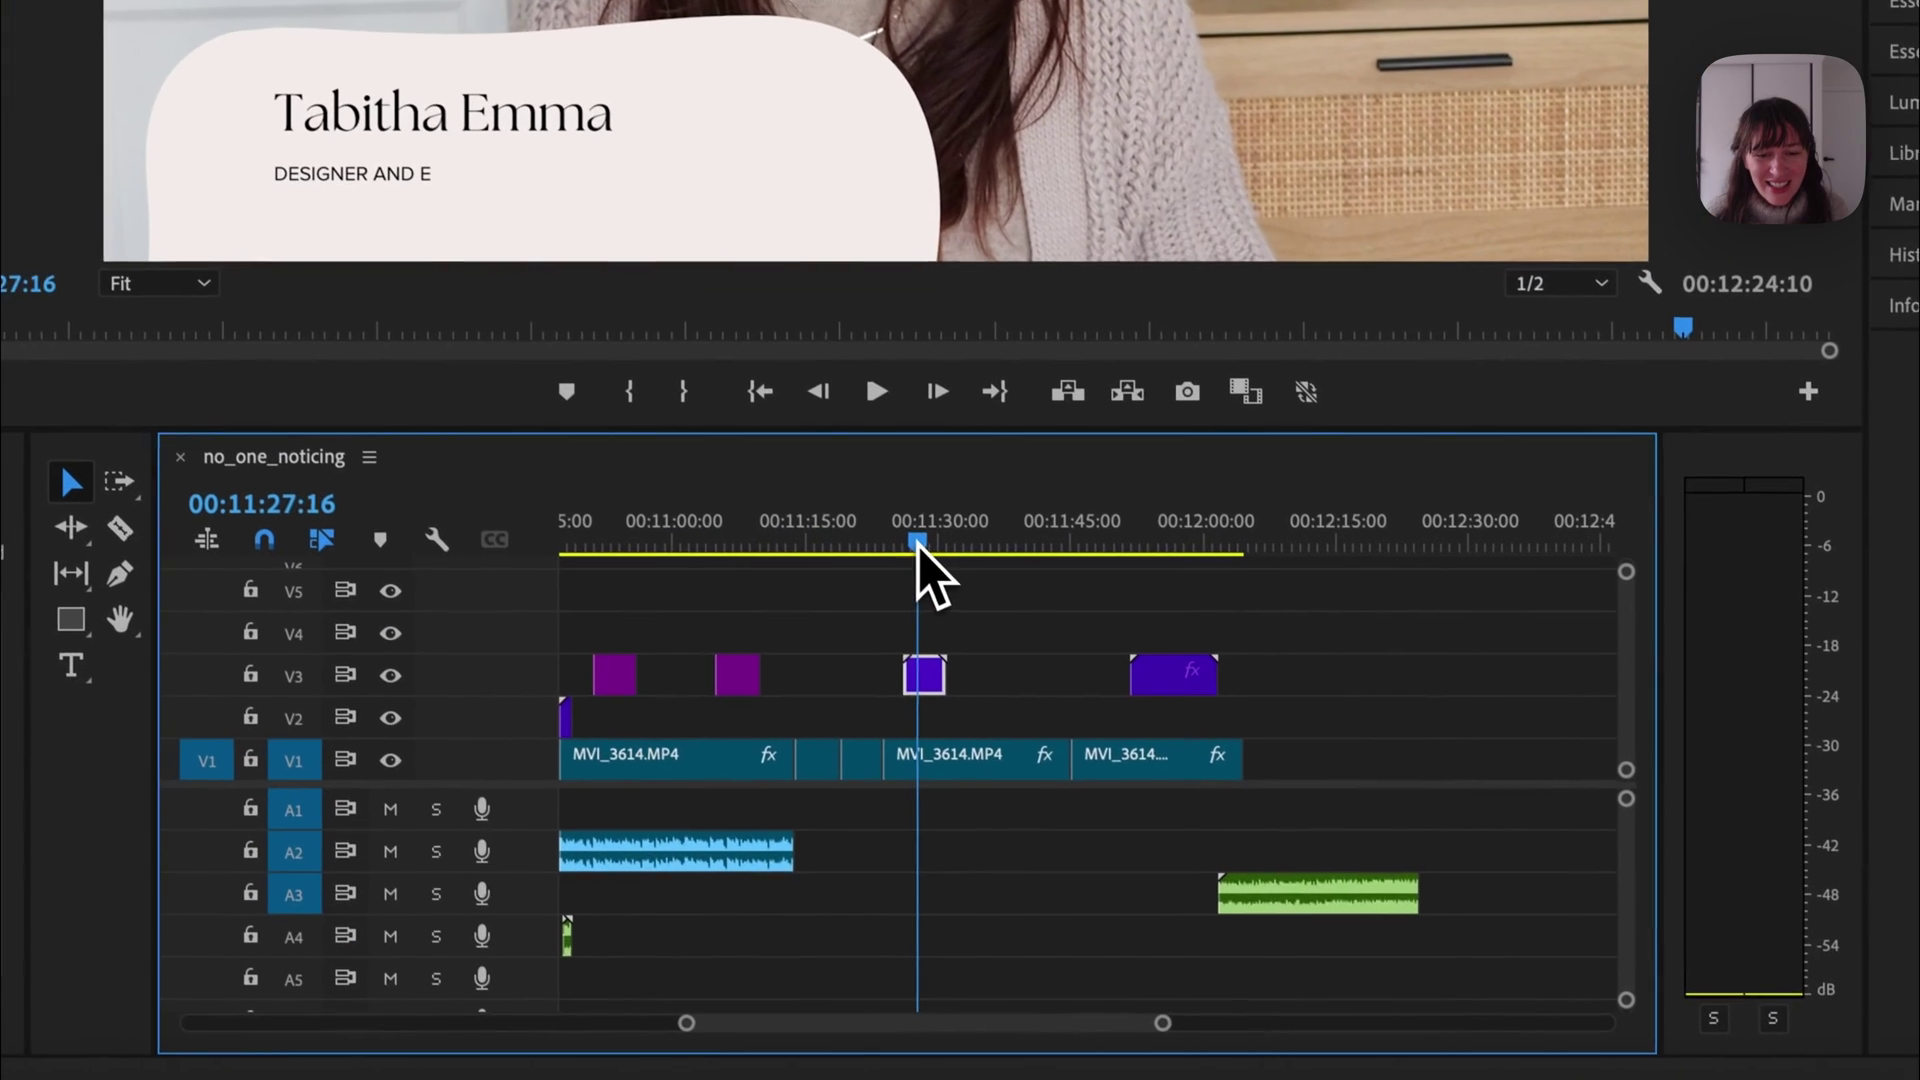
pyautogui.click(1405, 1077)
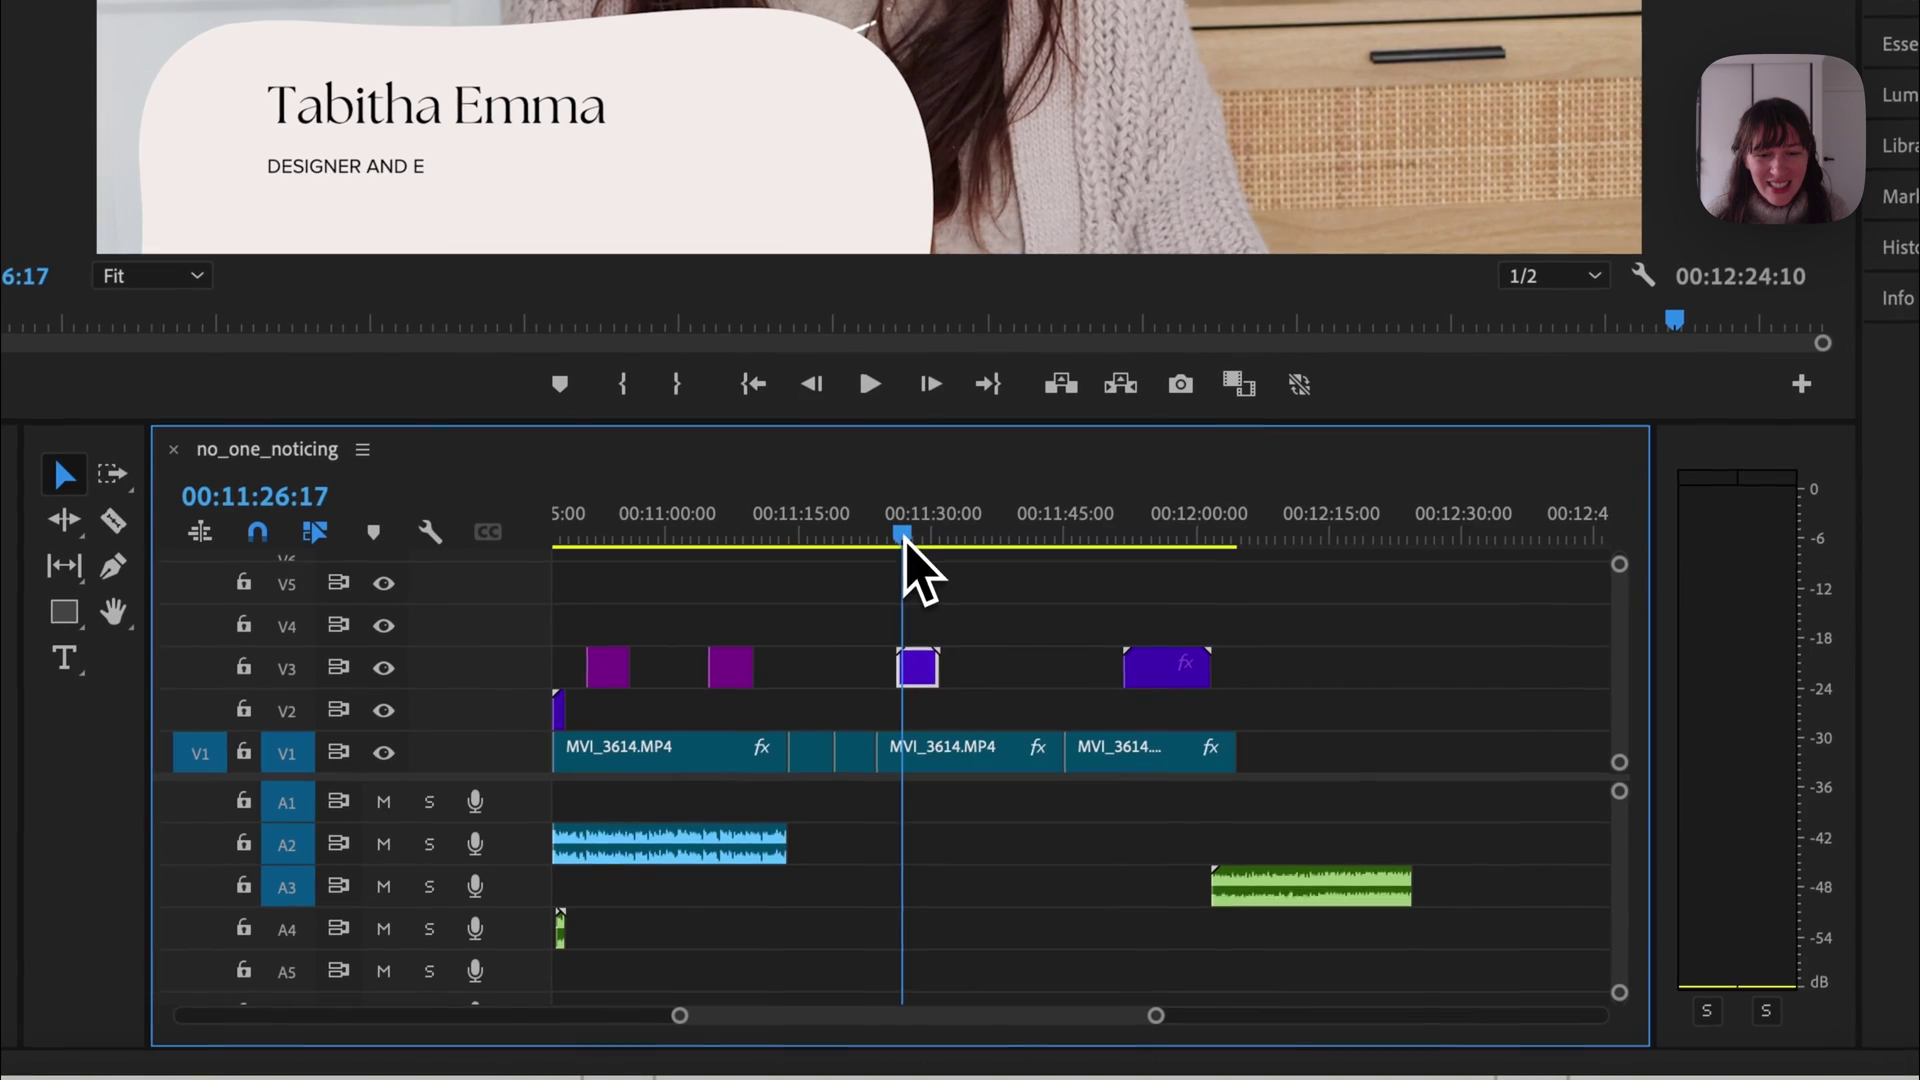
pyautogui.click(872, 386)
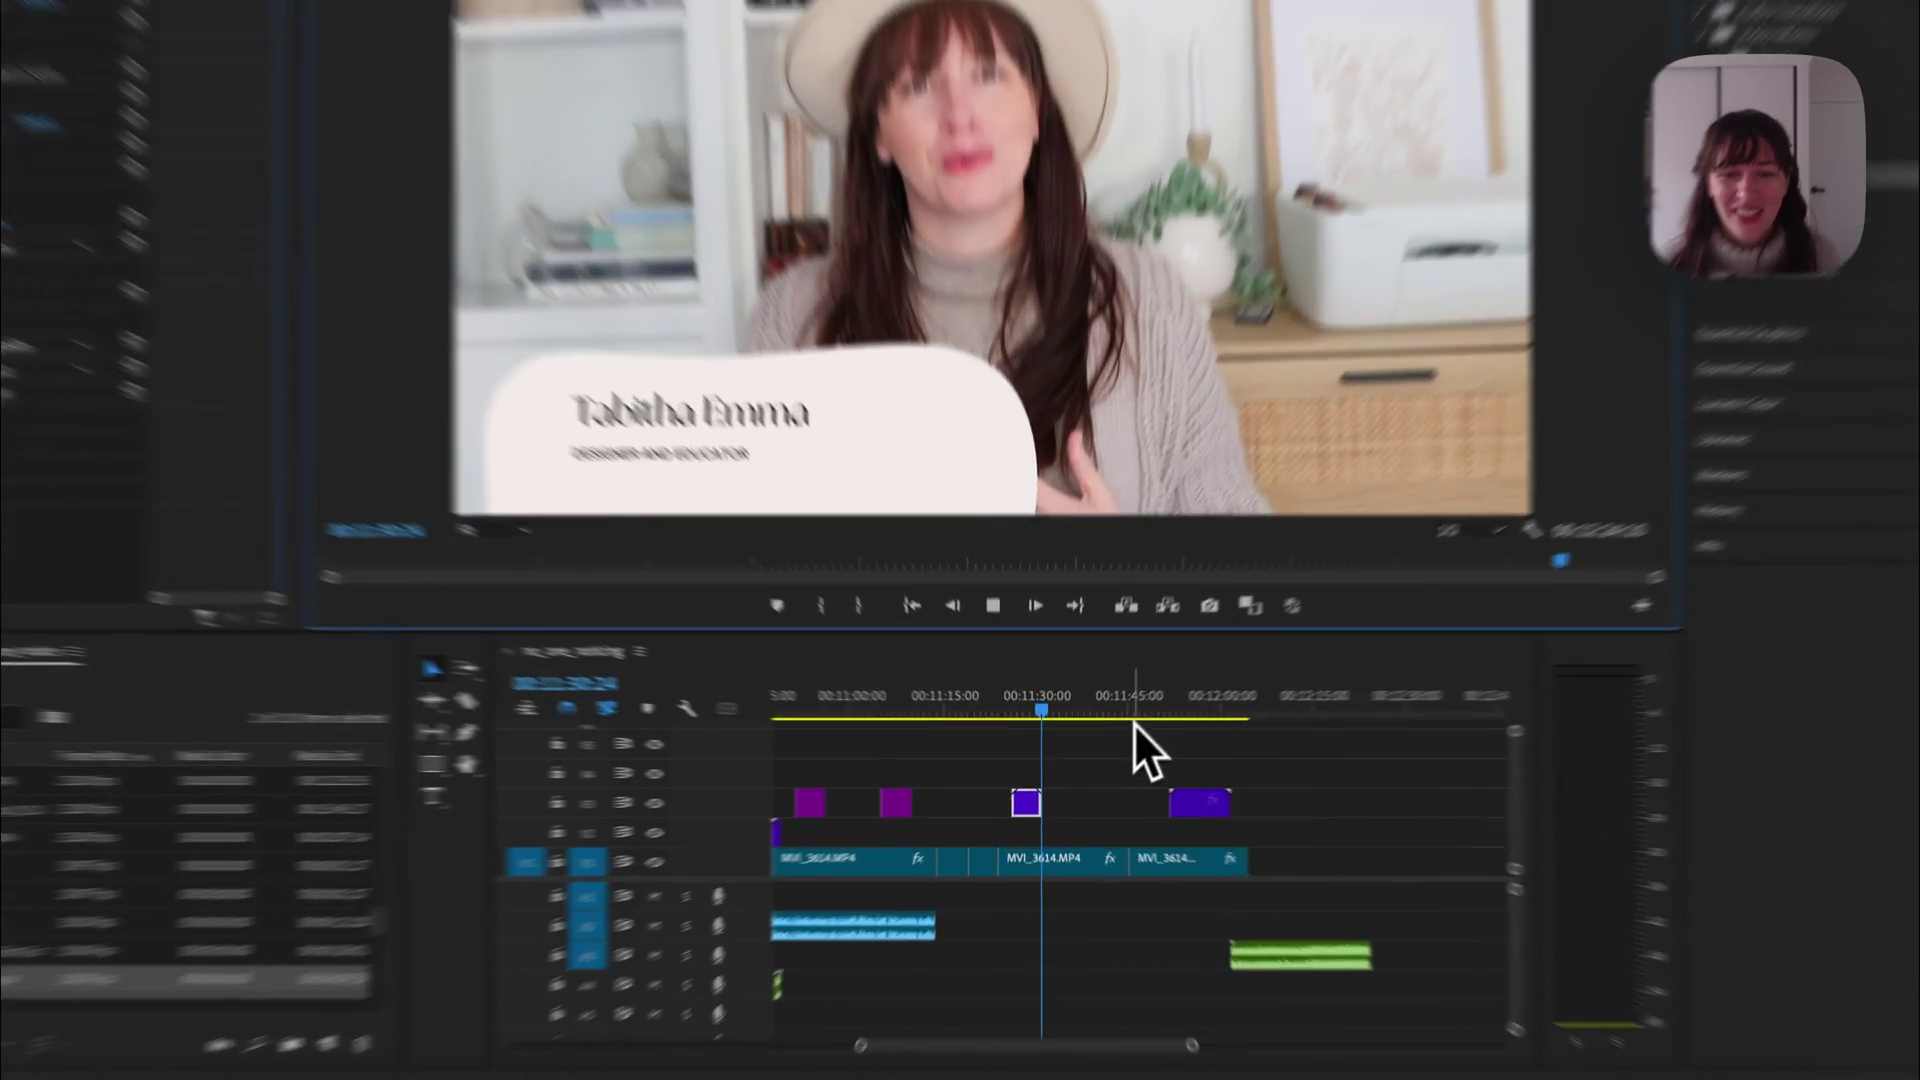
# Apply Ultra Key to the product overlay clip on V3, sample its green background as the key colour and preview the overlay.
pyautogui.click(1139, 726)
pyautogui.click(1150, 796)
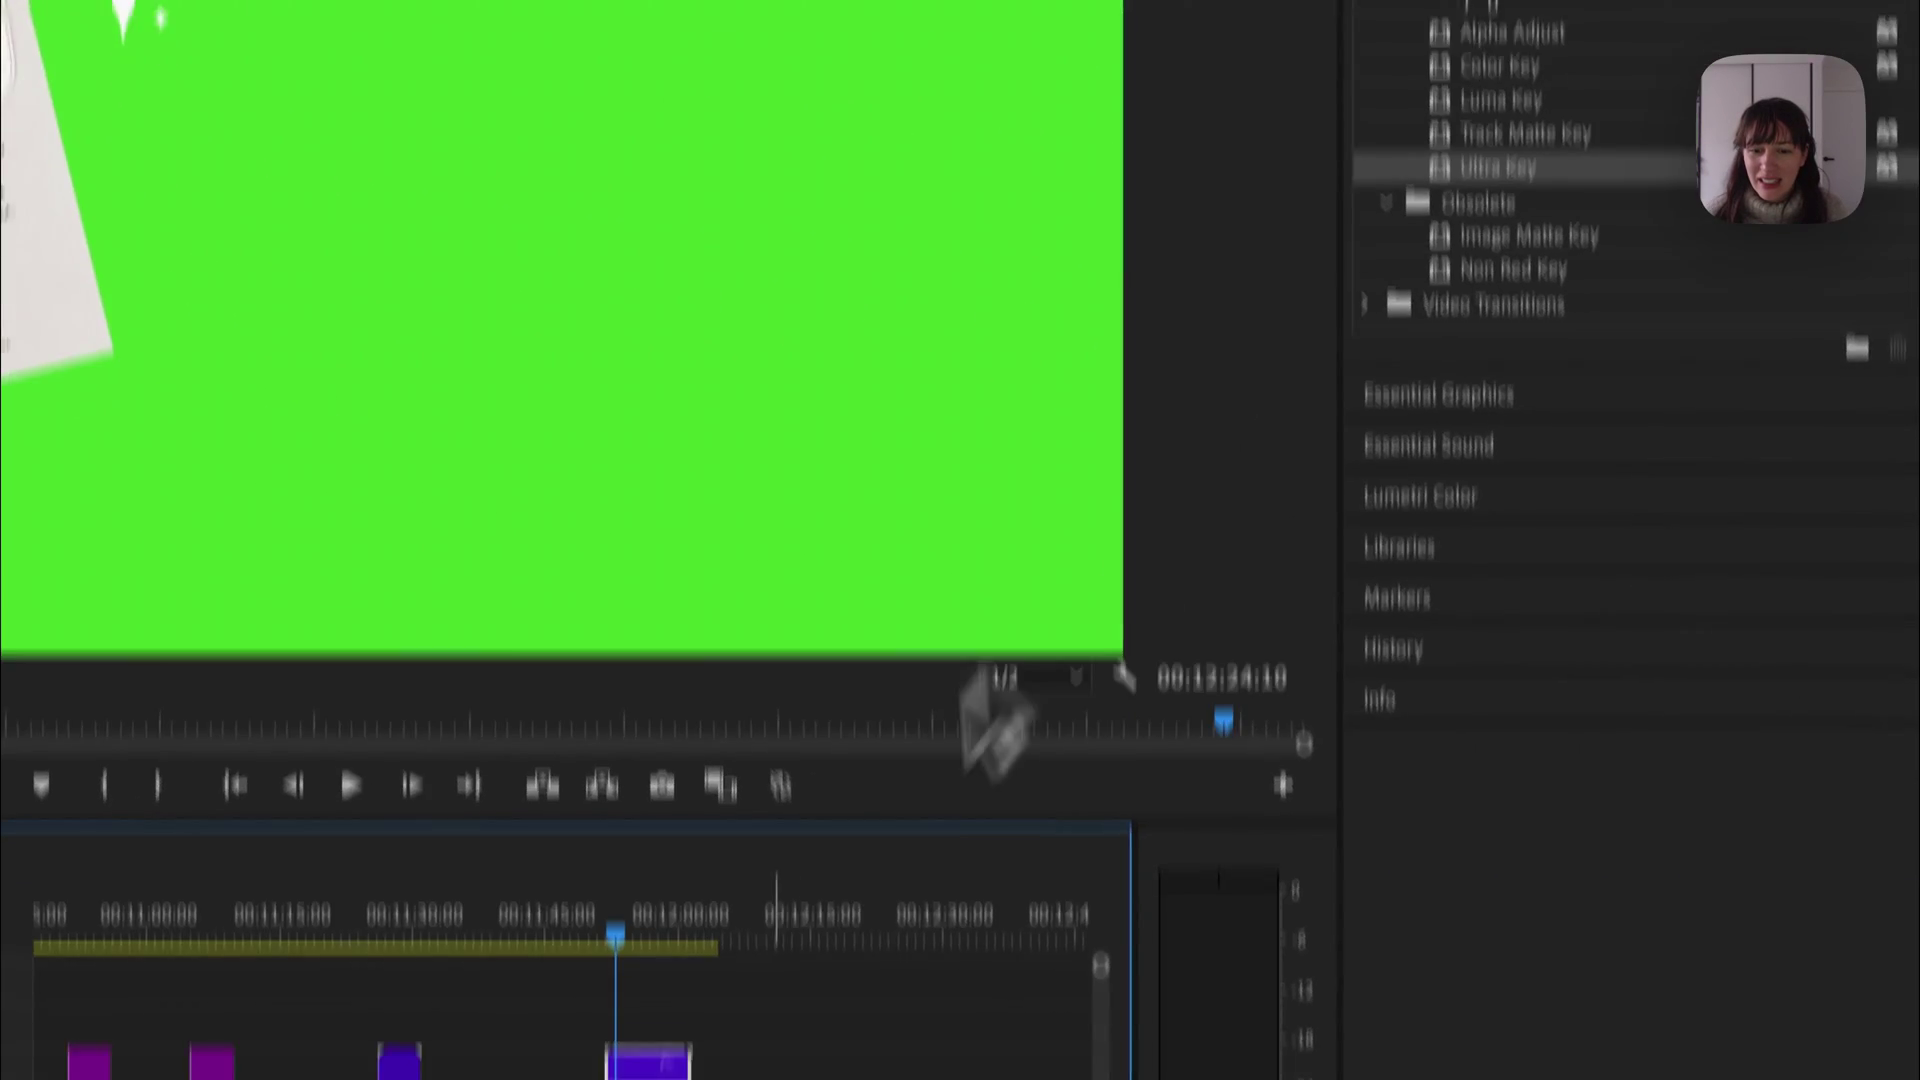
pyautogui.moveTo(1515, 168); pyautogui.dragTo(668, 1068)
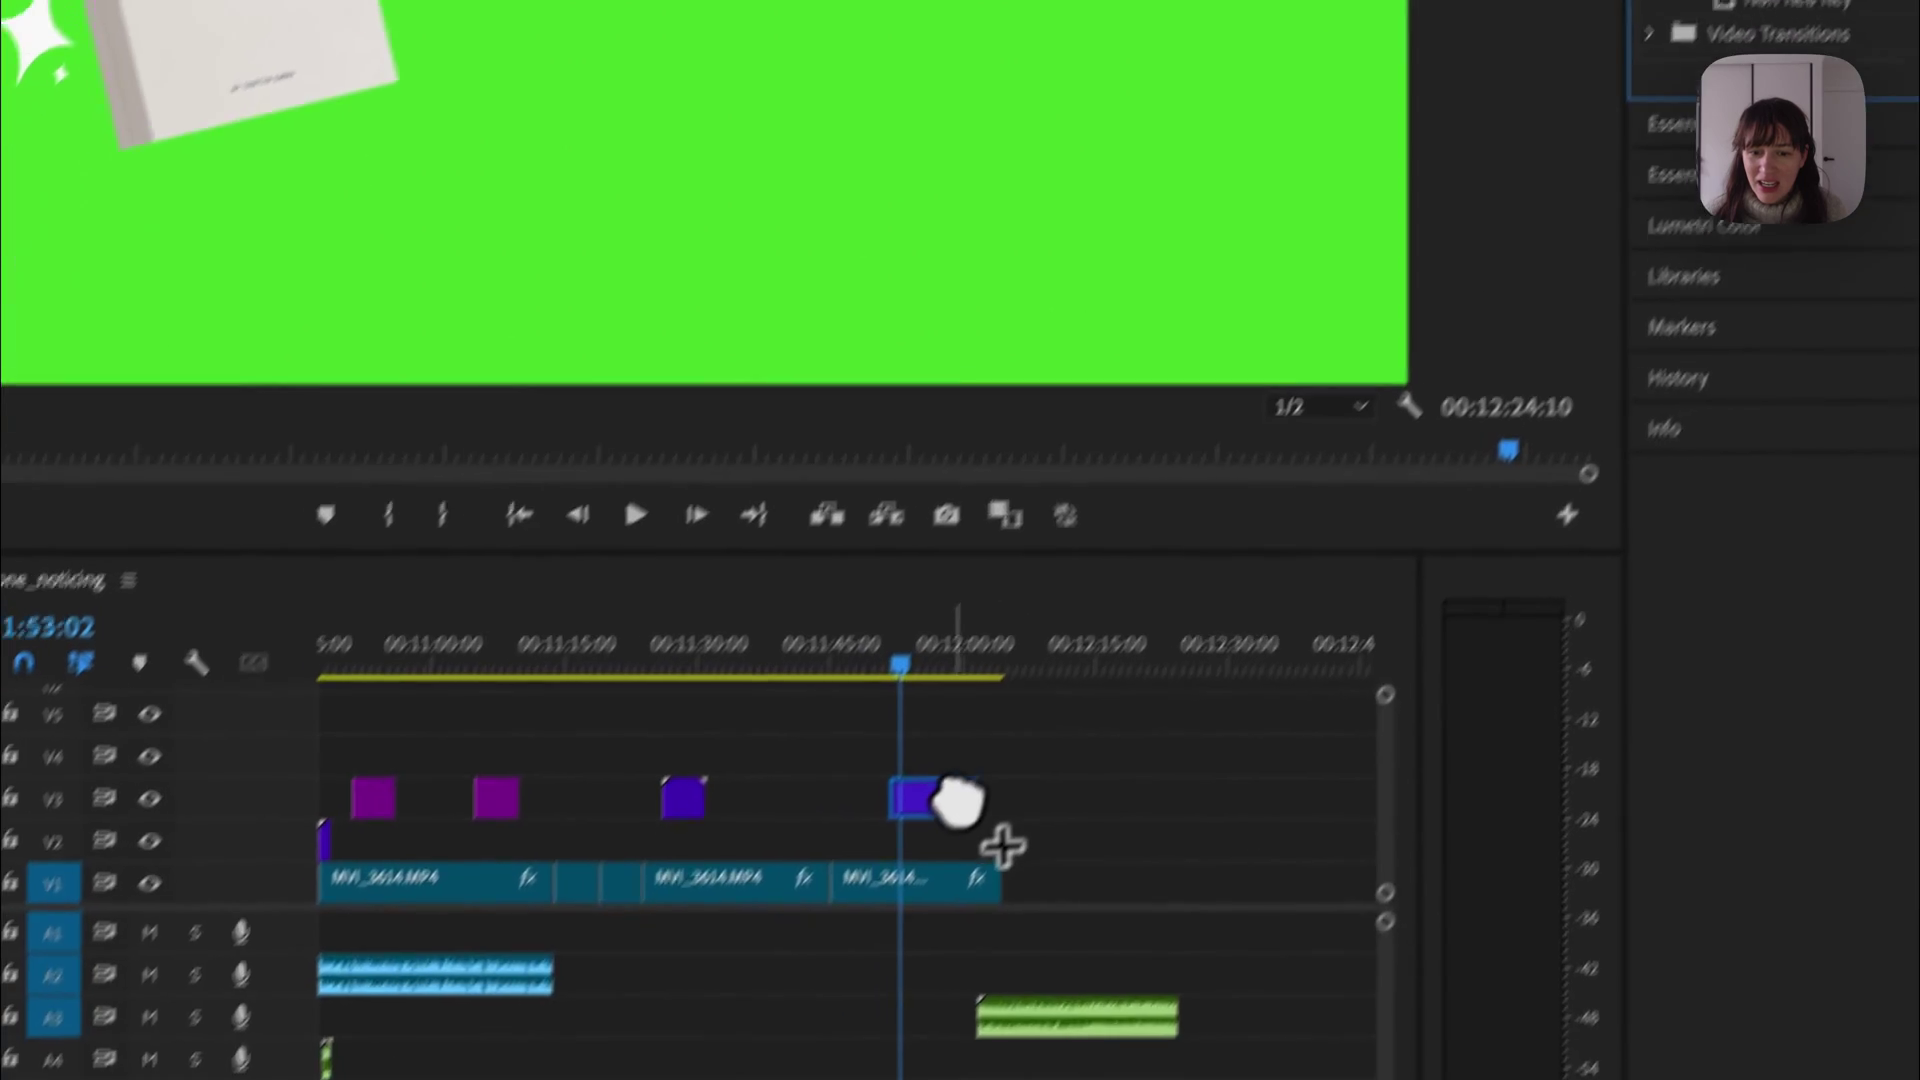
pyautogui.moveTo(955, 800); pyautogui.dragTo(957, 802)
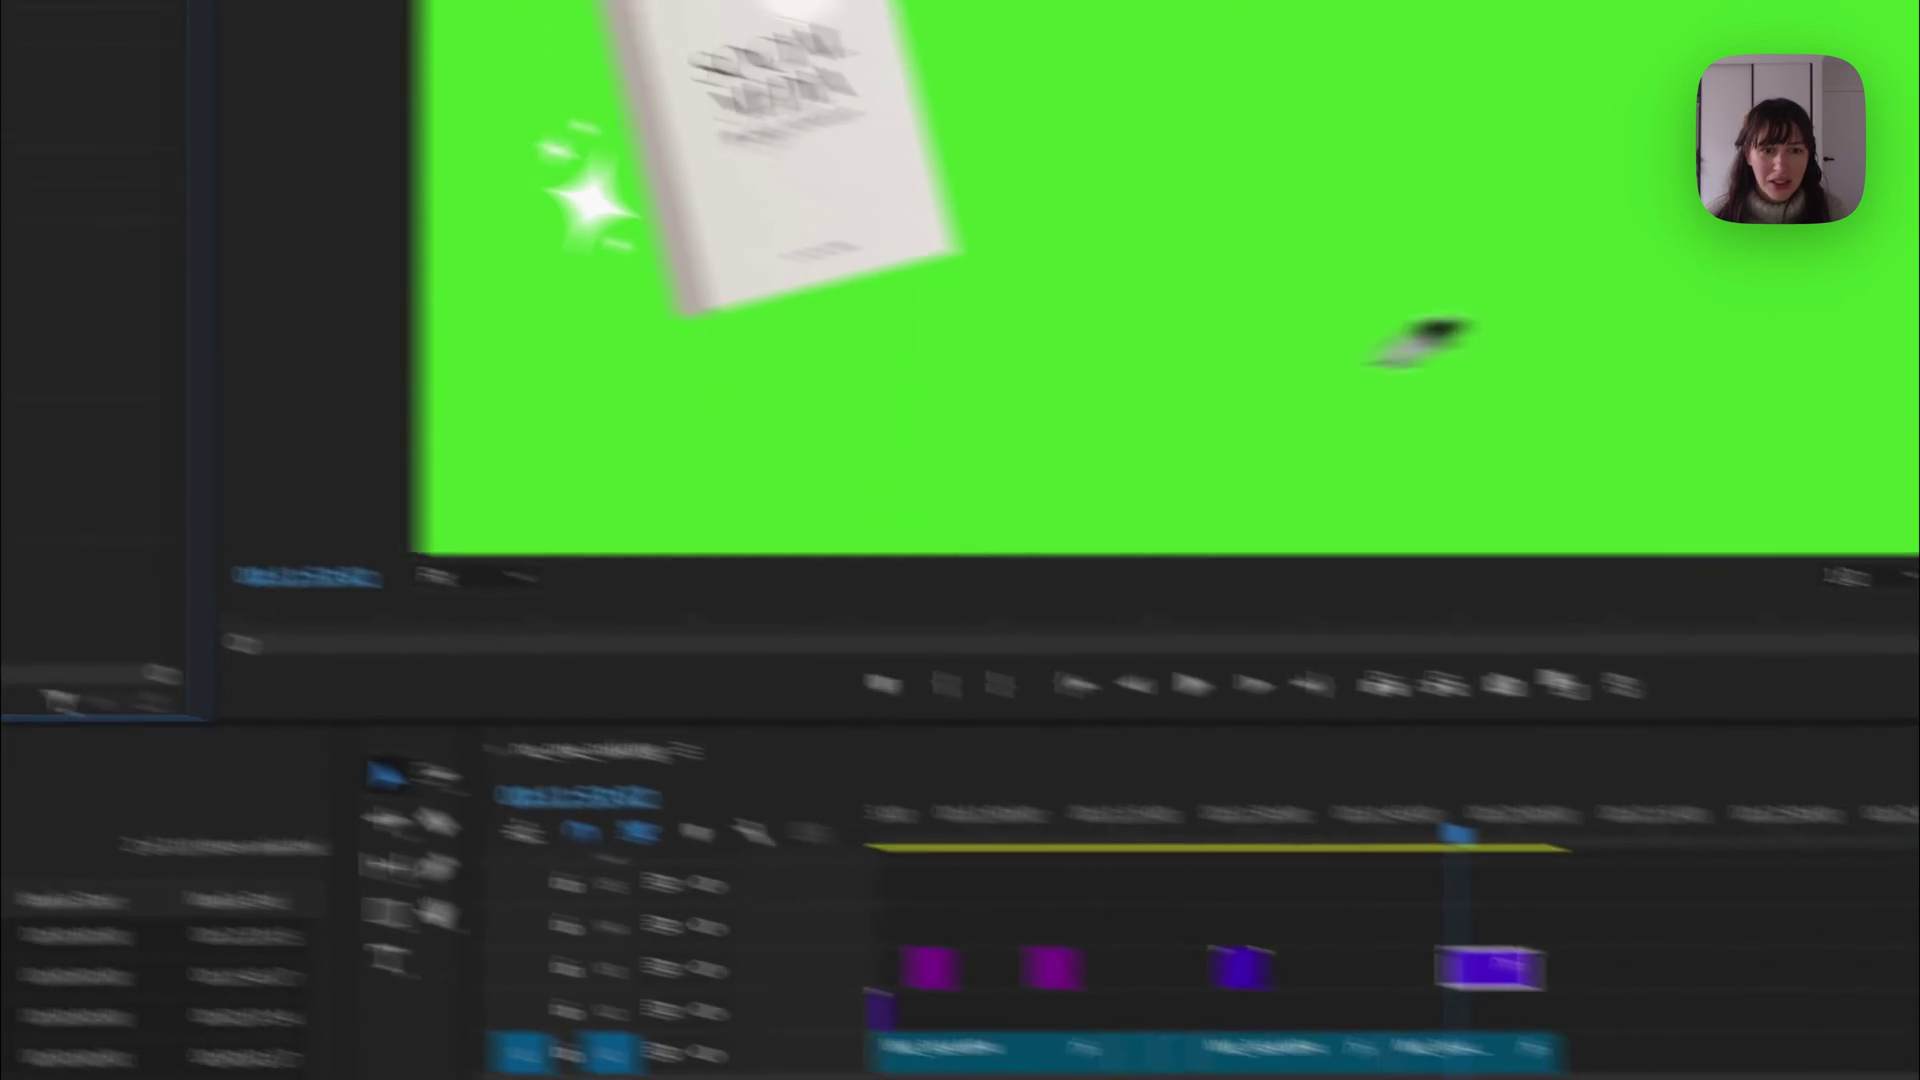
pyautogui.click(1905, 440)
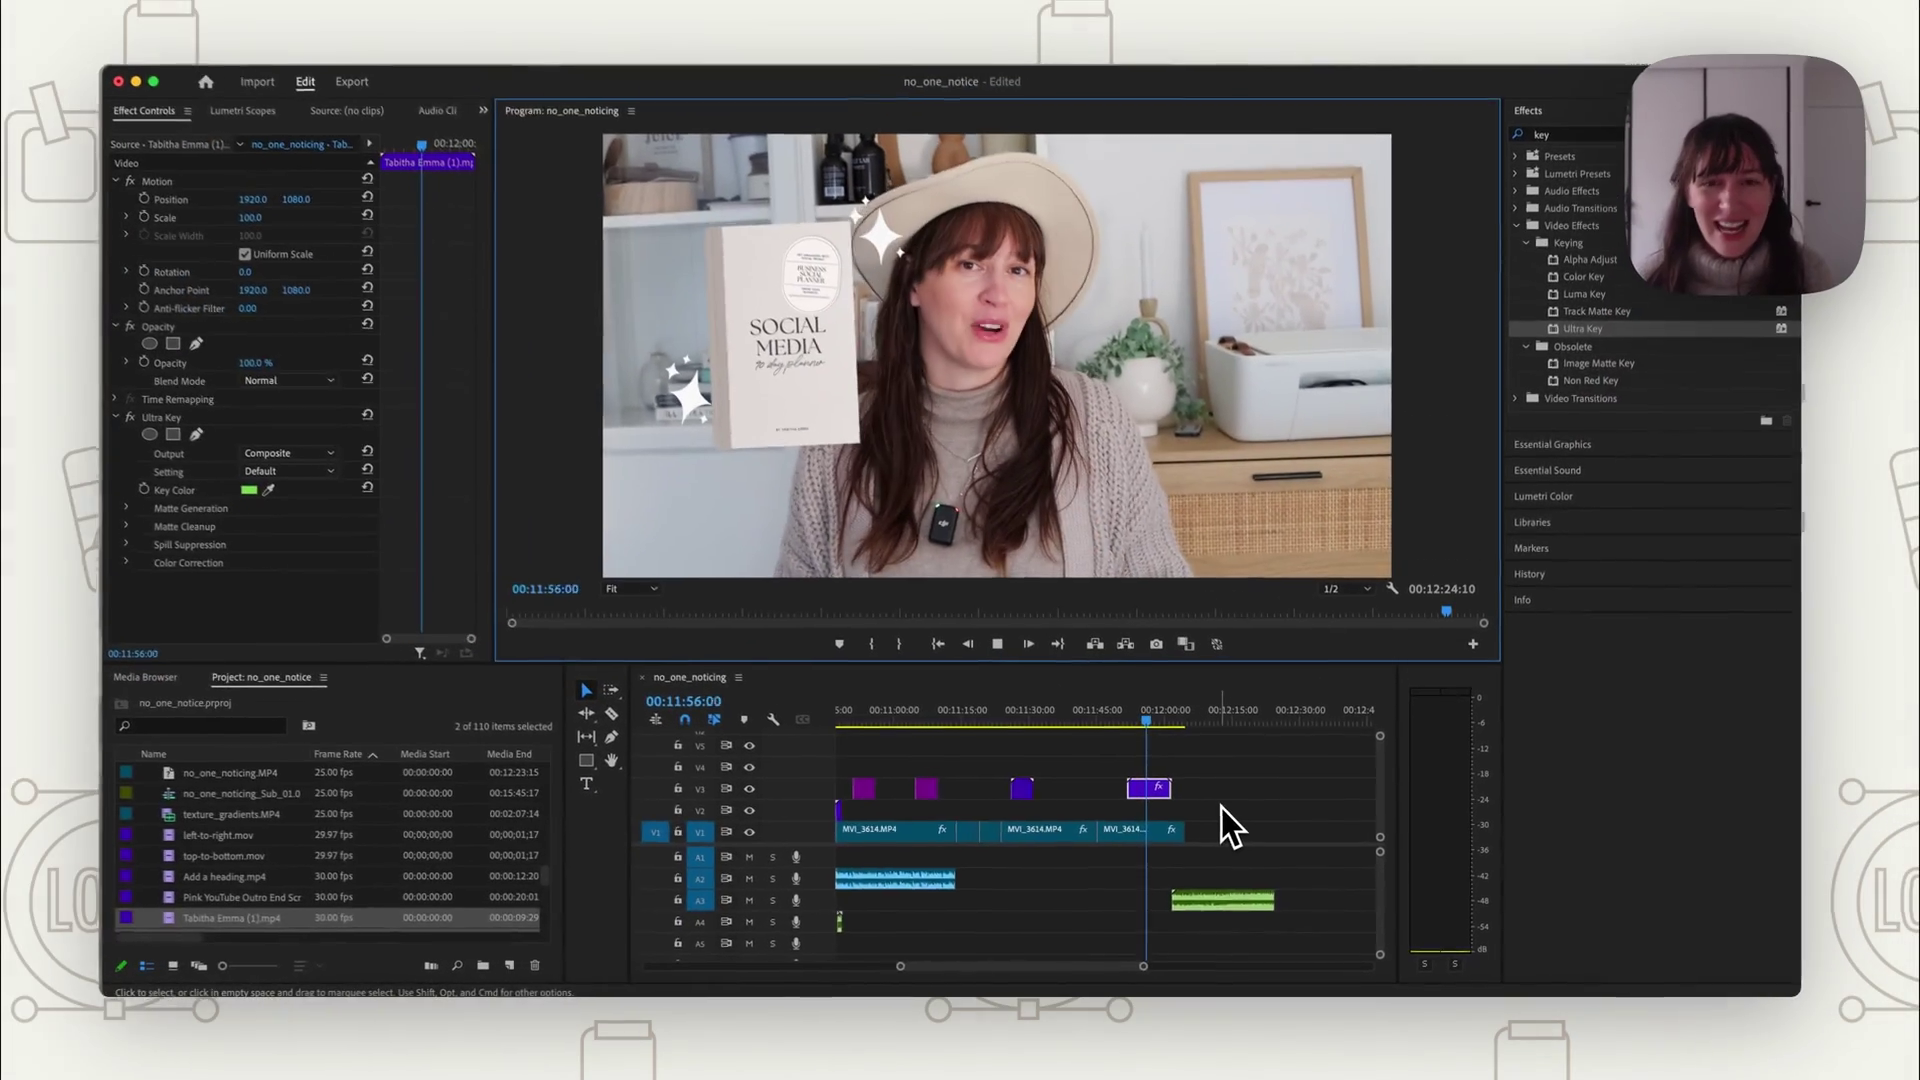
pyautogui.press('space')
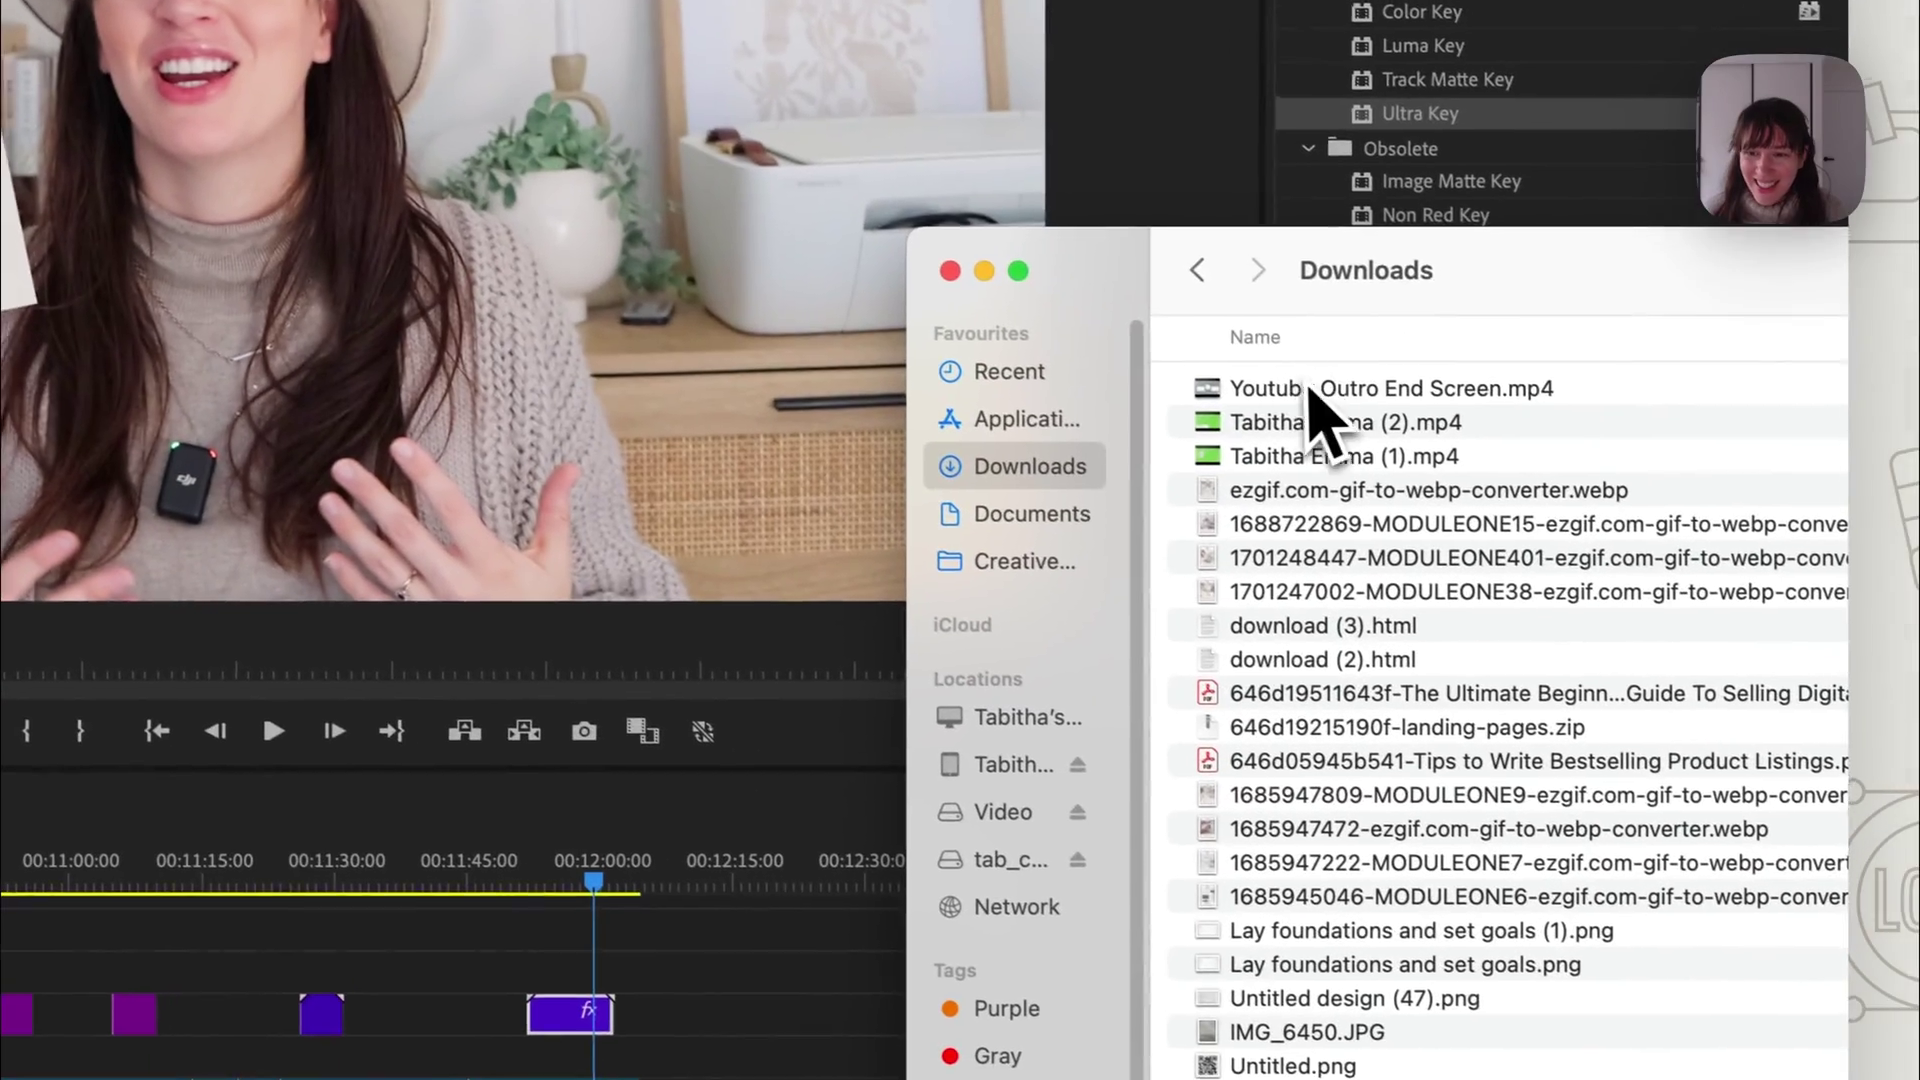
# Add Youtube Outro End Screen.mp4 from Downloads after the last clip on track V1 and play back the transition into it.
pyautogui.moveTo(1316, 416); pyautogui.dragTo(845, 905)
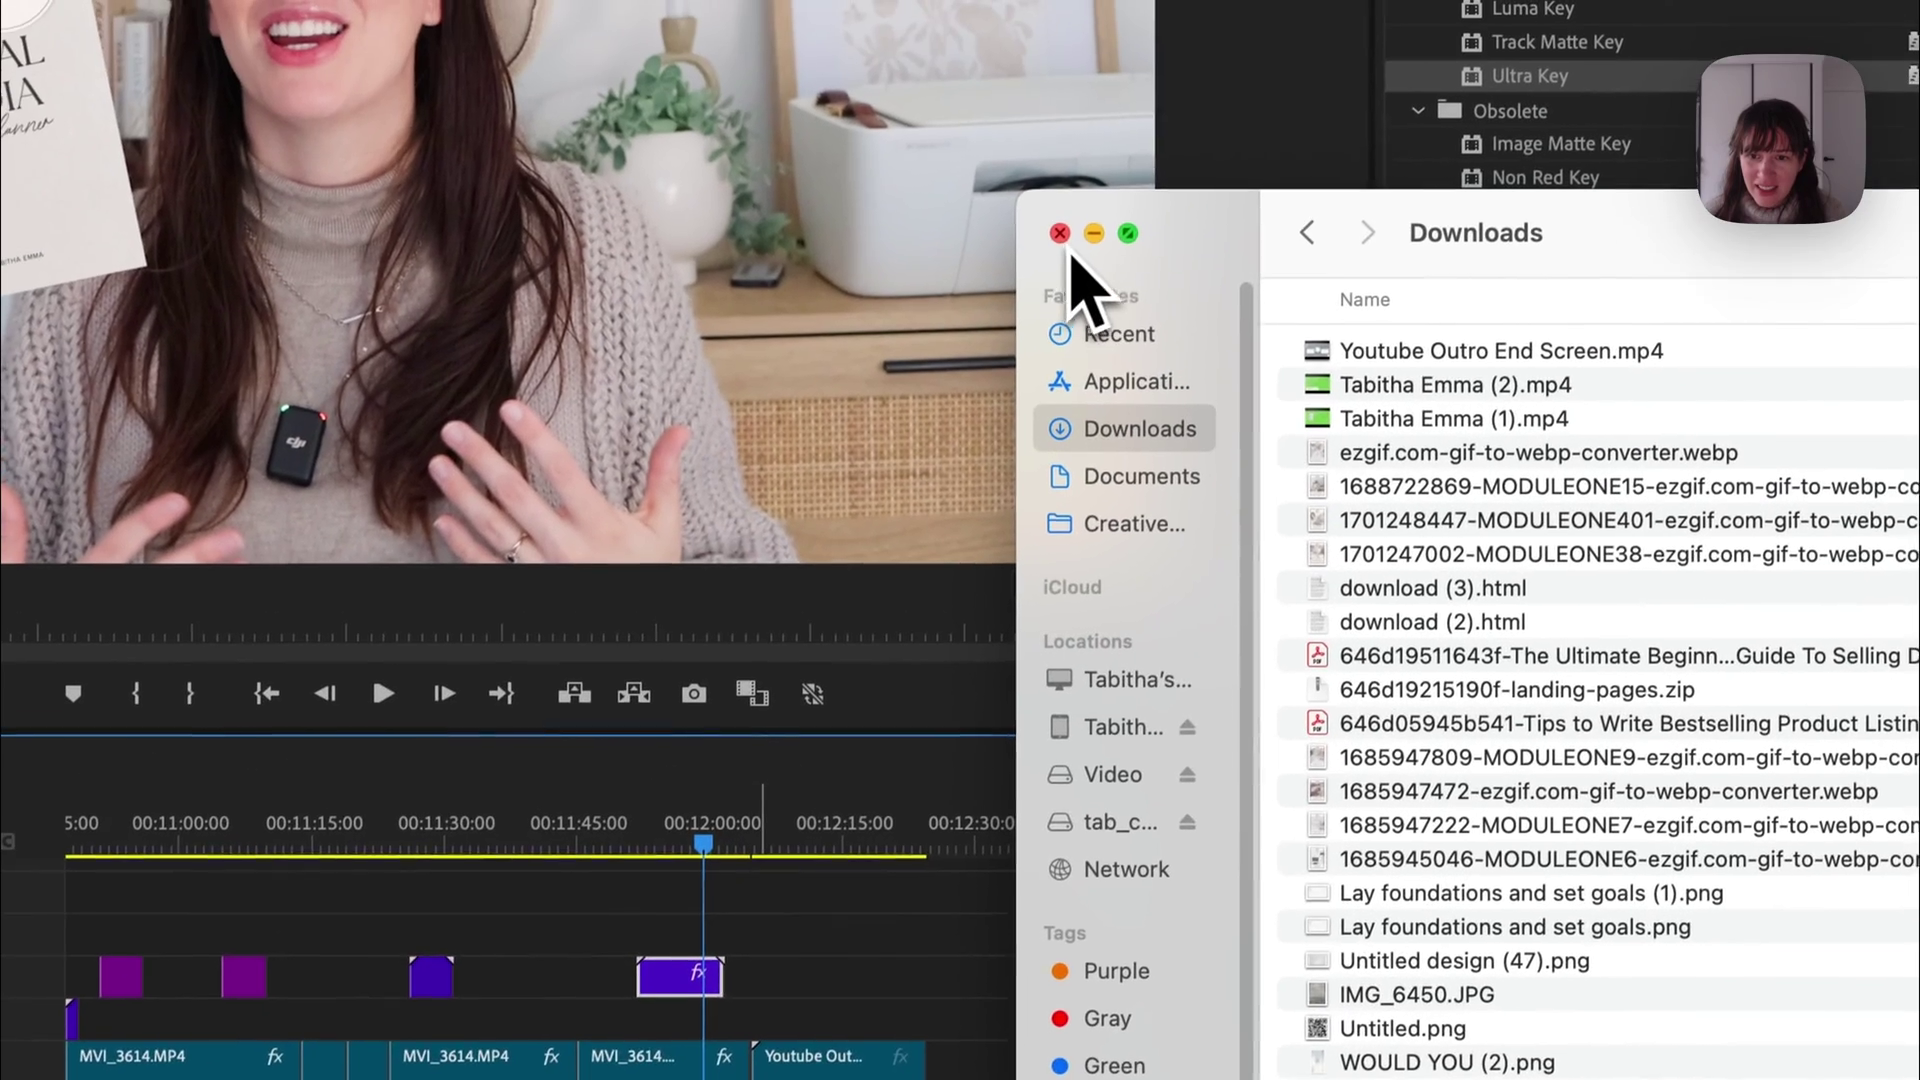
pyautogui.click(1060, 234)
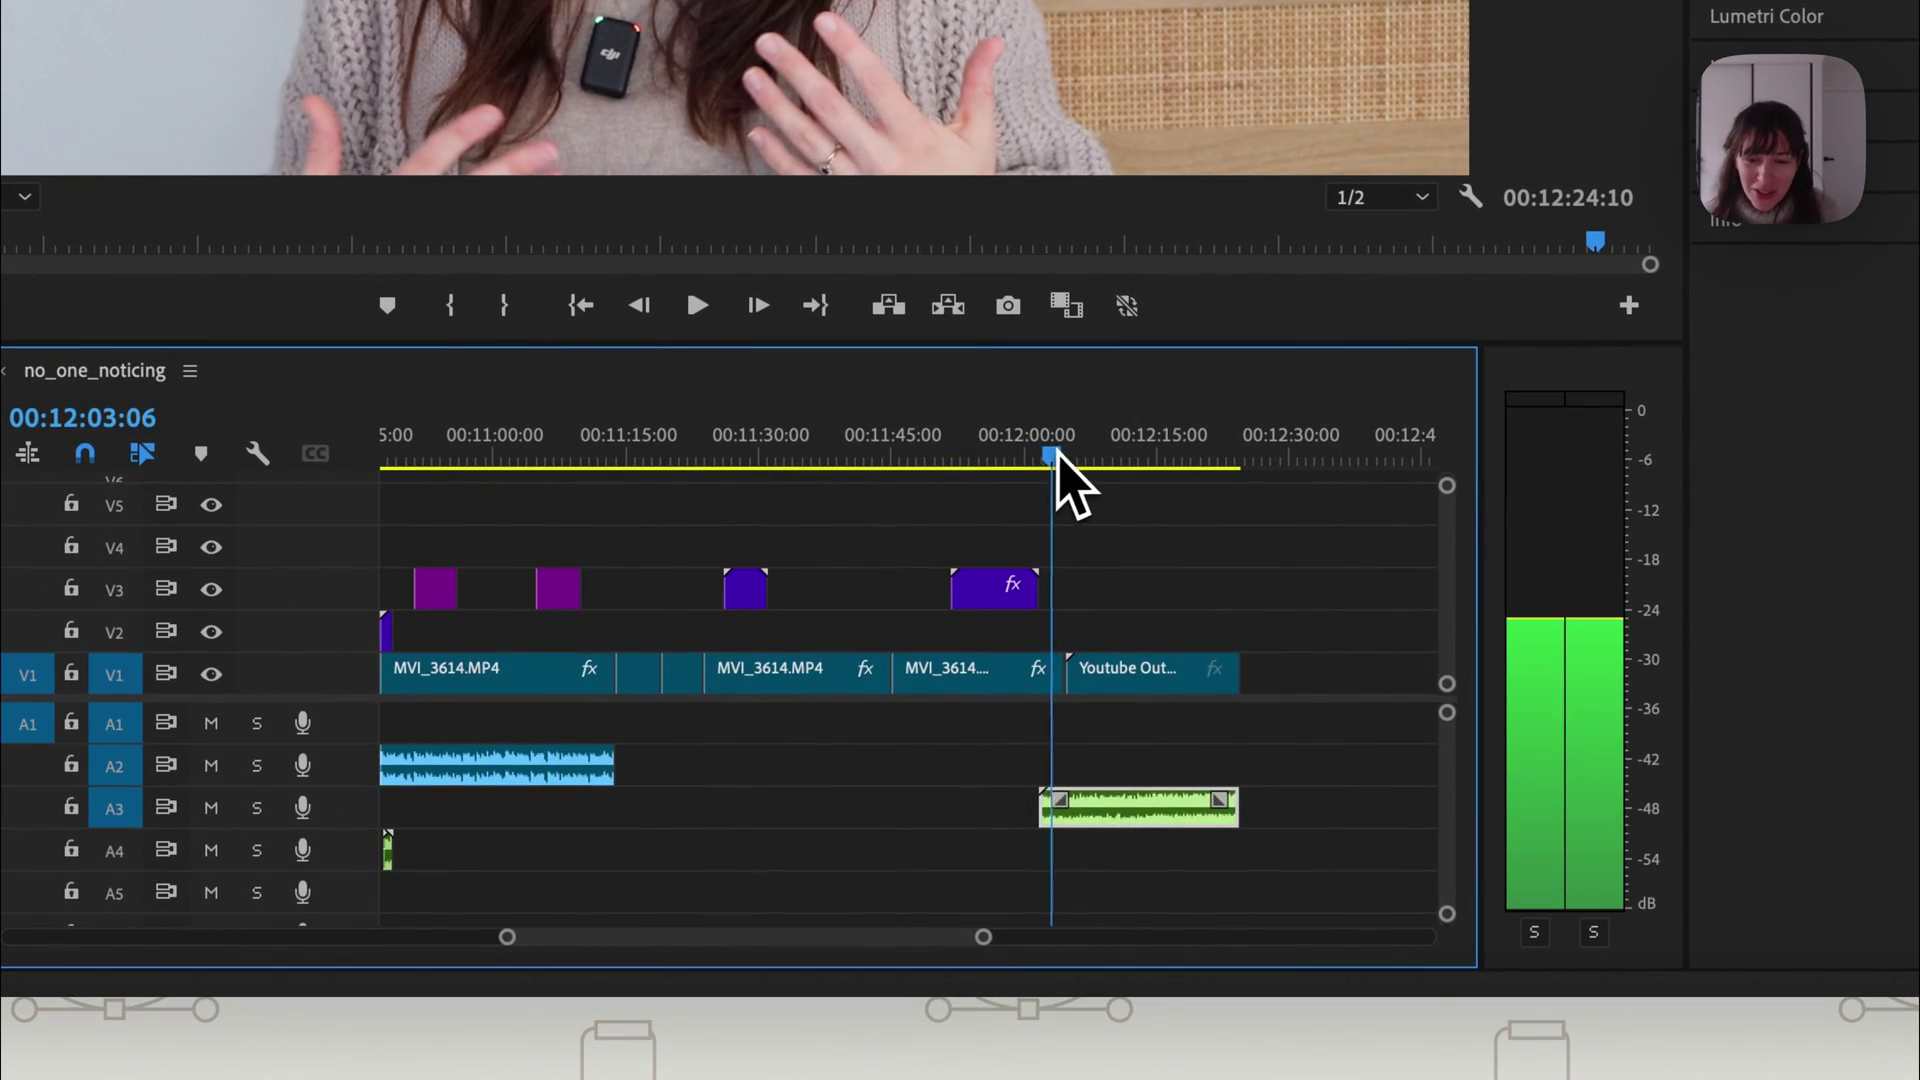
pyautogui.moveTo(1120, 680); pyautogui.dragTo(1117, 690)
pyautogui.moveTo(1065, 407); pyautogui.dragTo(1053, 462)
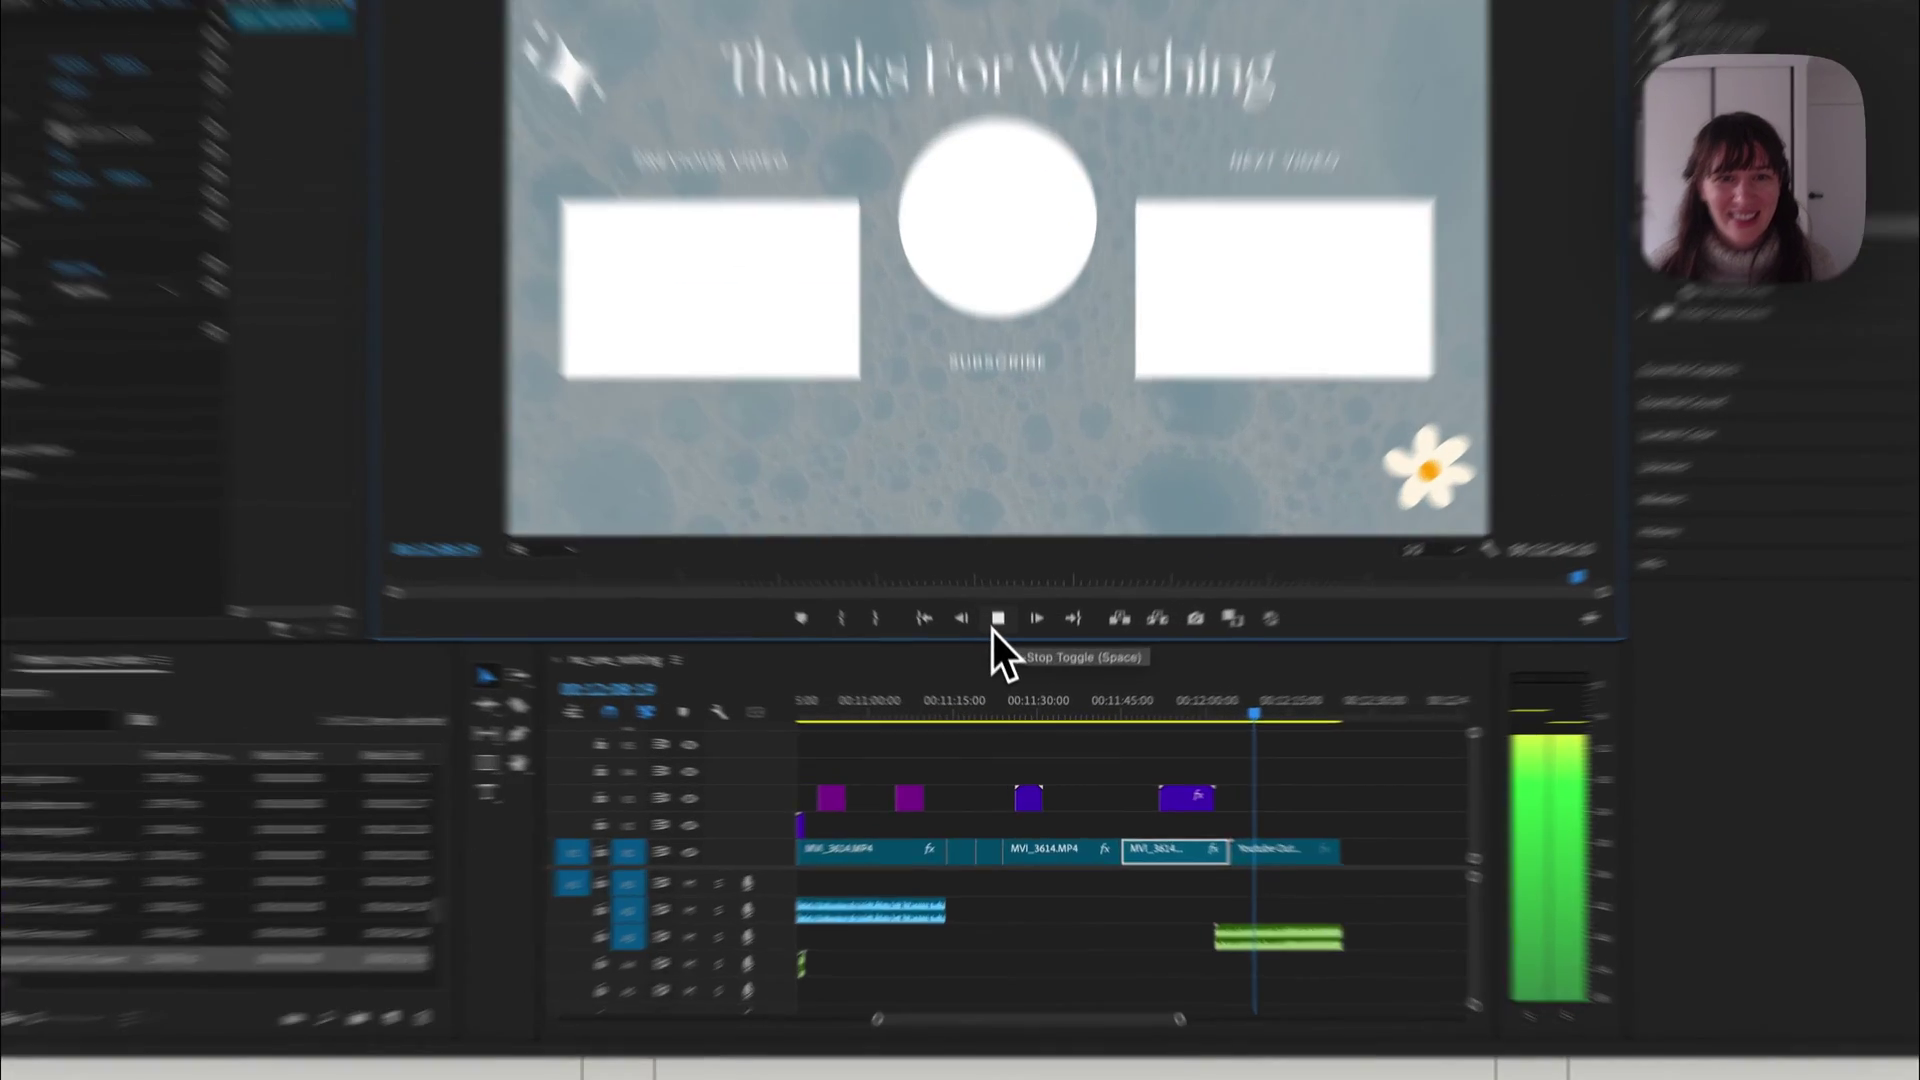
pyautogui.click(1006, 651)
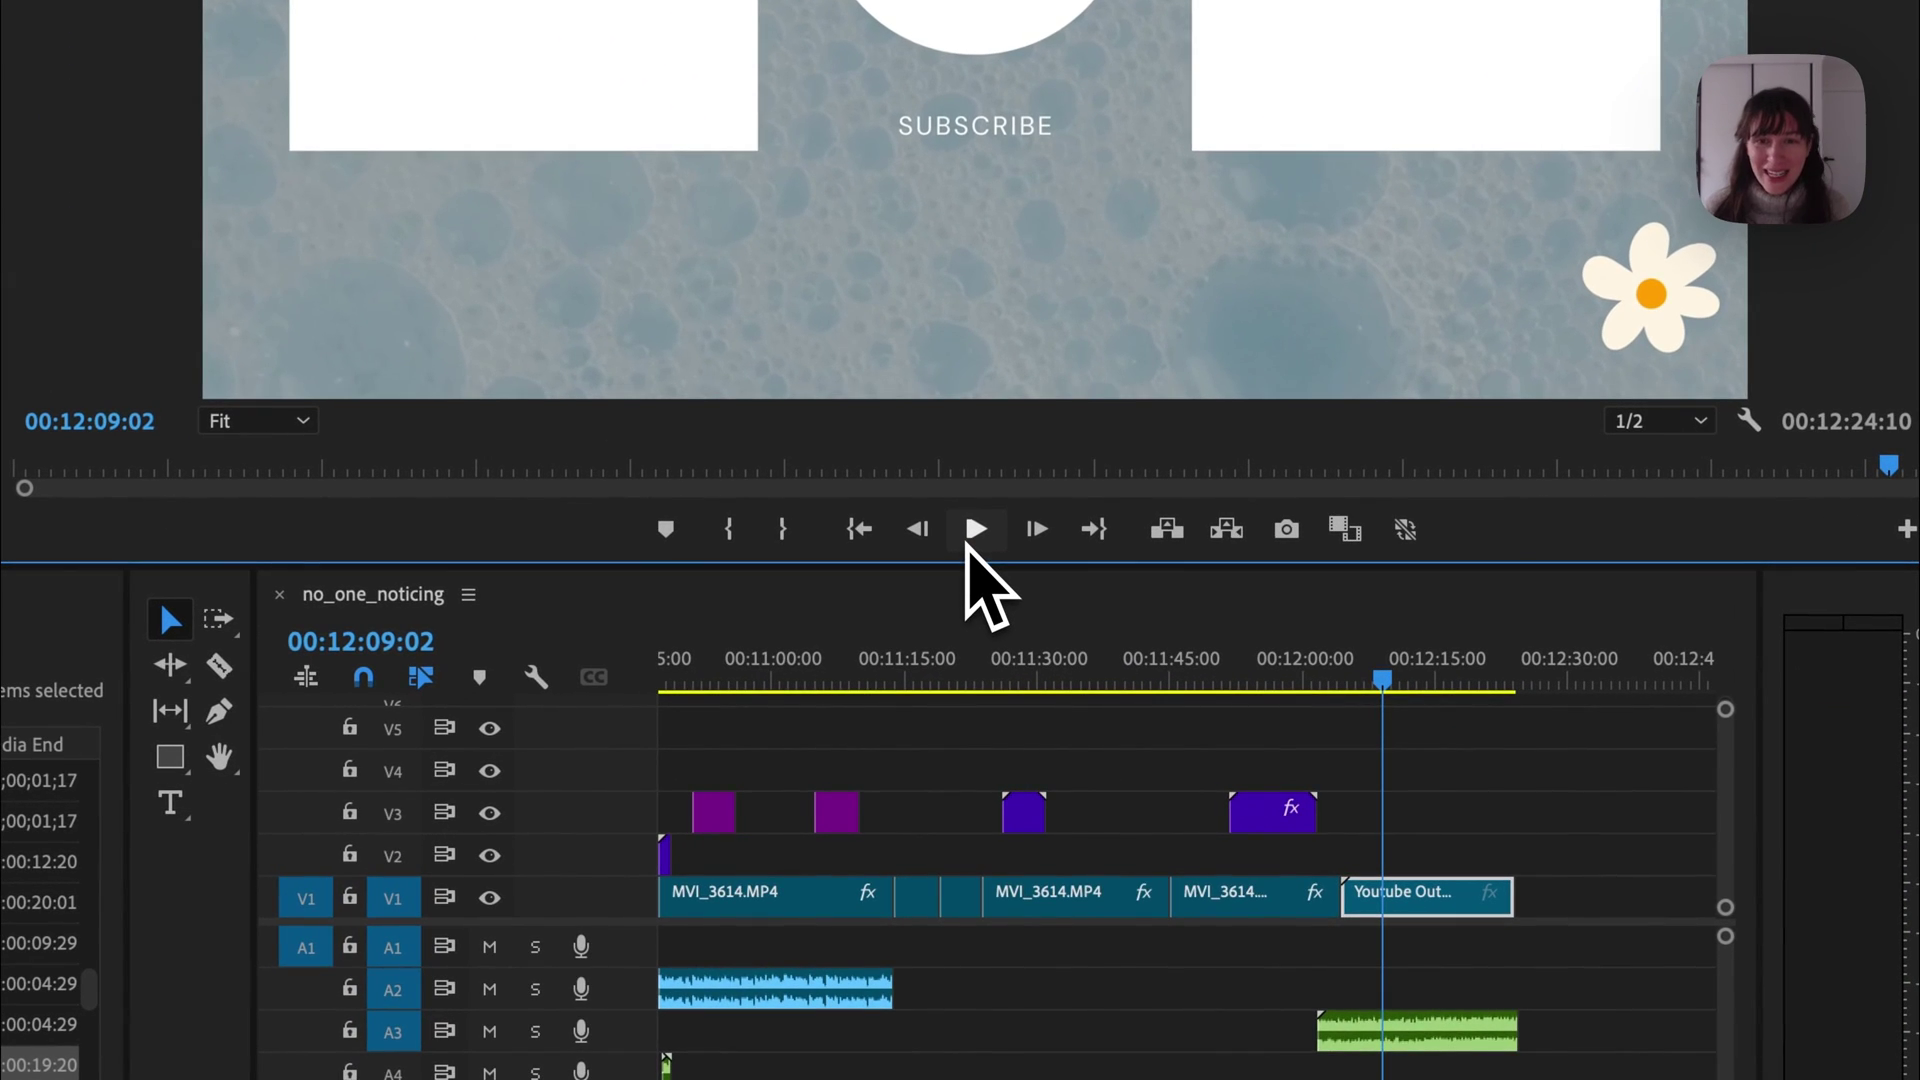